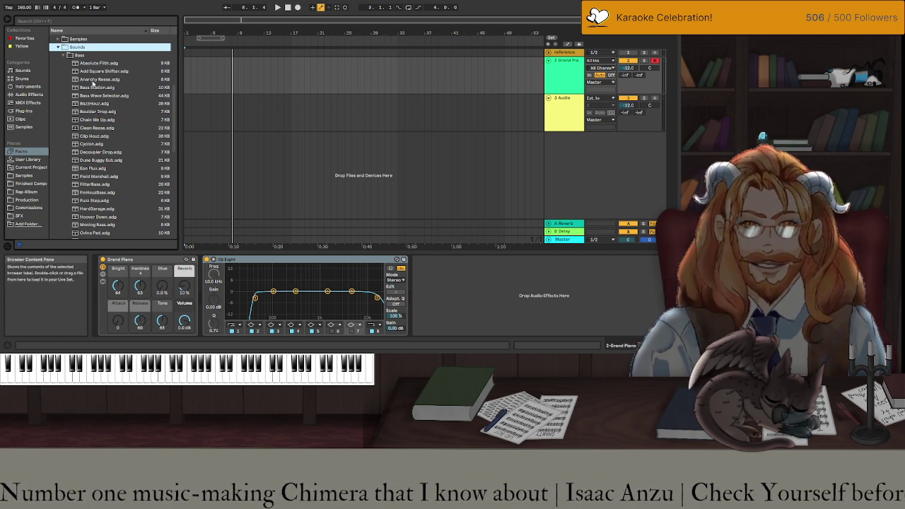
Audition the Anarchy Reese bass preset and collapse the Bass folder.
click(95, 80)
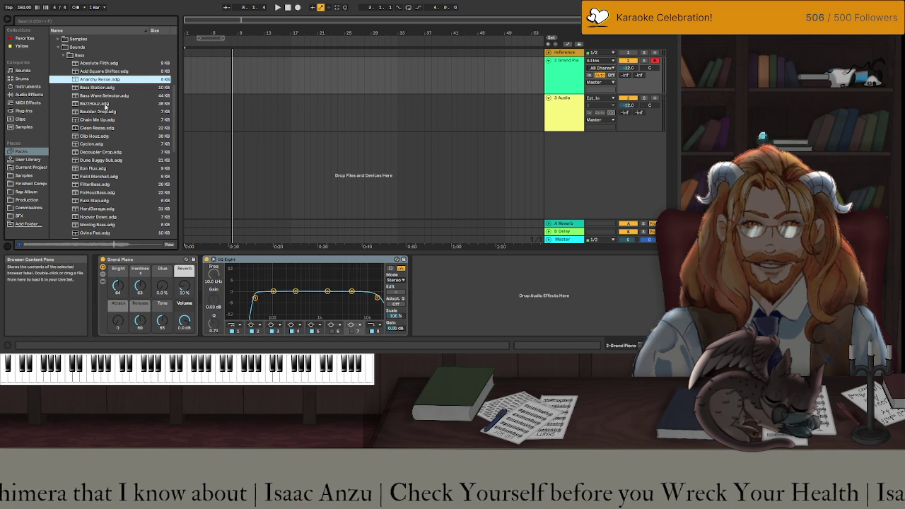
click(192, 87)
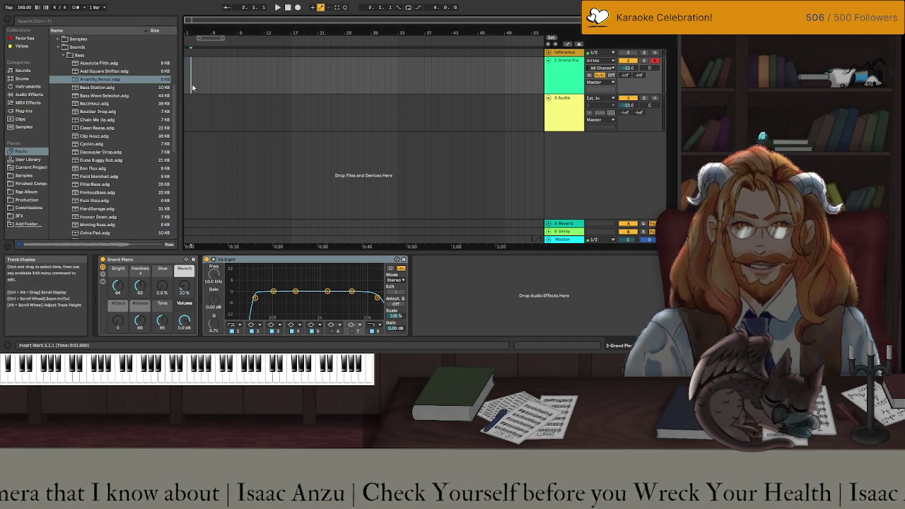
click(63, 56)
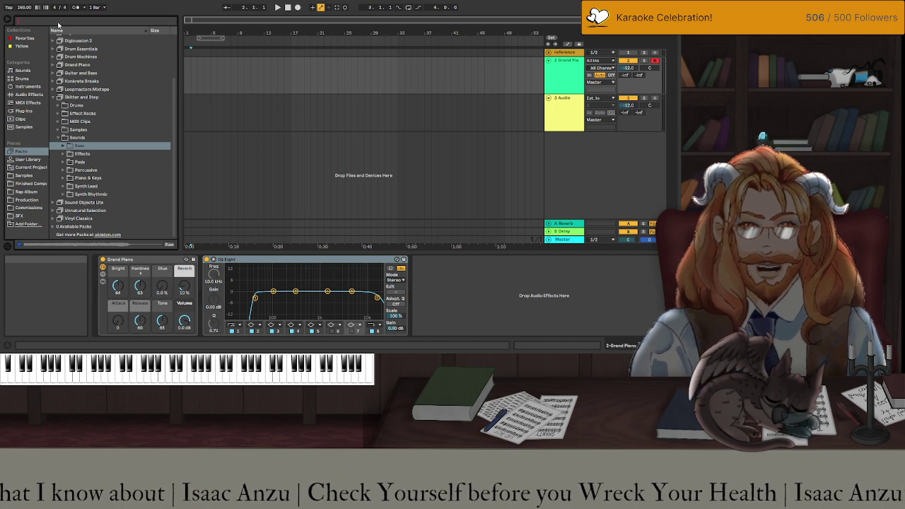
Search the packs for 808 and browse the matching samples in Breakbeats by KutMasta Kurt and Chop and Swing.
text(808)
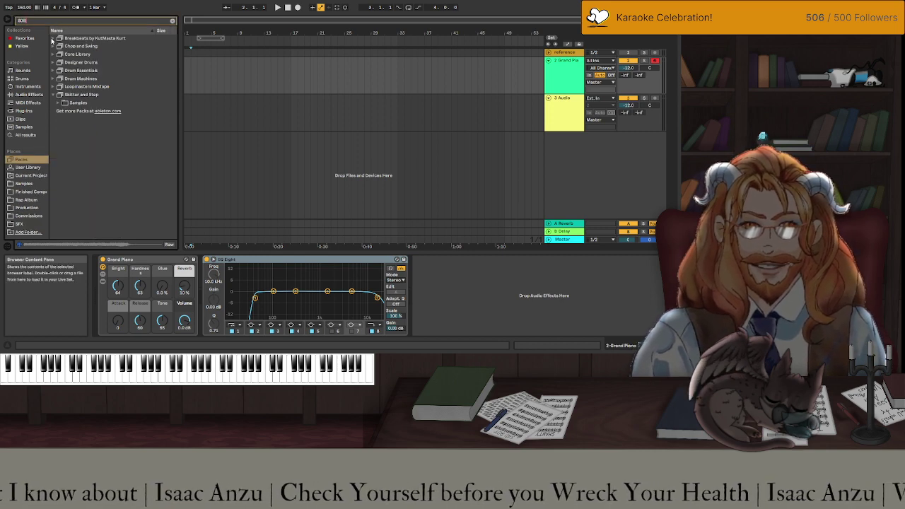
click(53, 40)
click(58, 46)
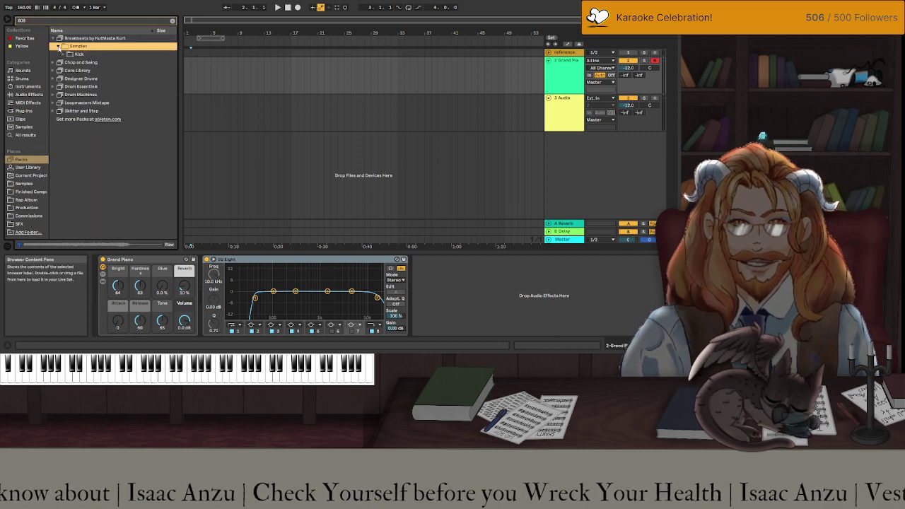
click(64, 54)
click(53, 79)
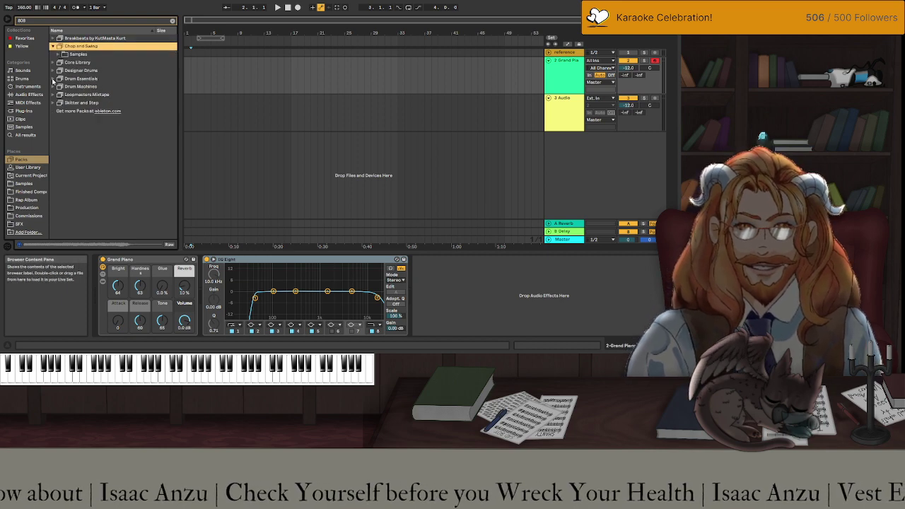
click(58, 54)
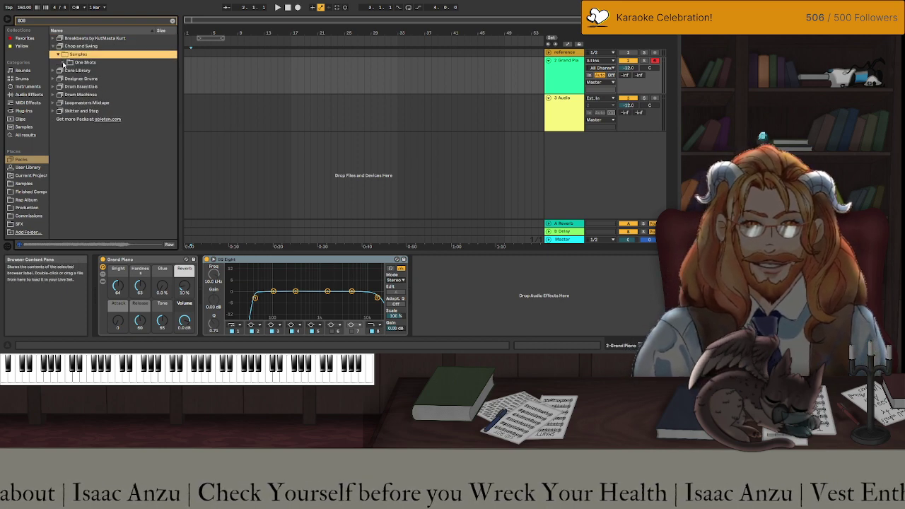
click(64, 62)
click(68, 71)
click(74, 79)
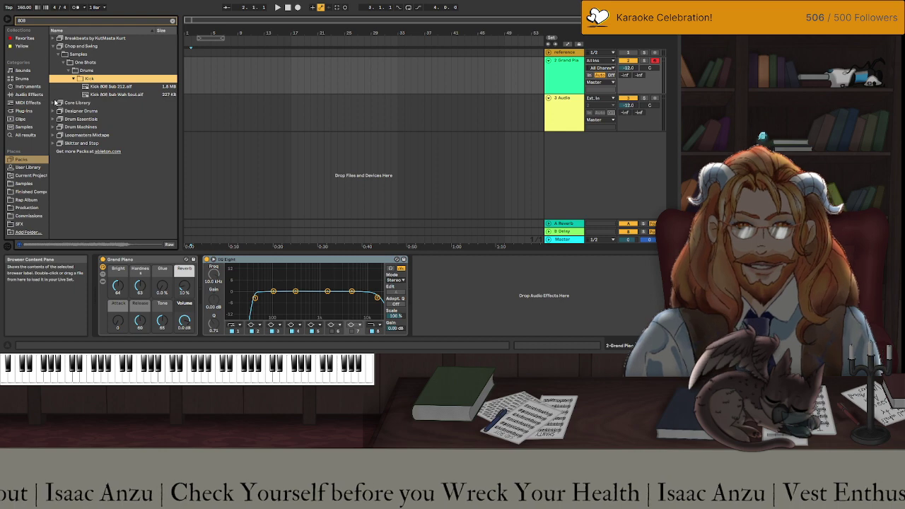
Load the Cowbell-808 sample from the Core Library's Bell drum samples onto track 2 in place of the Grand Piano.
click(54, 103)
click(63, 87)
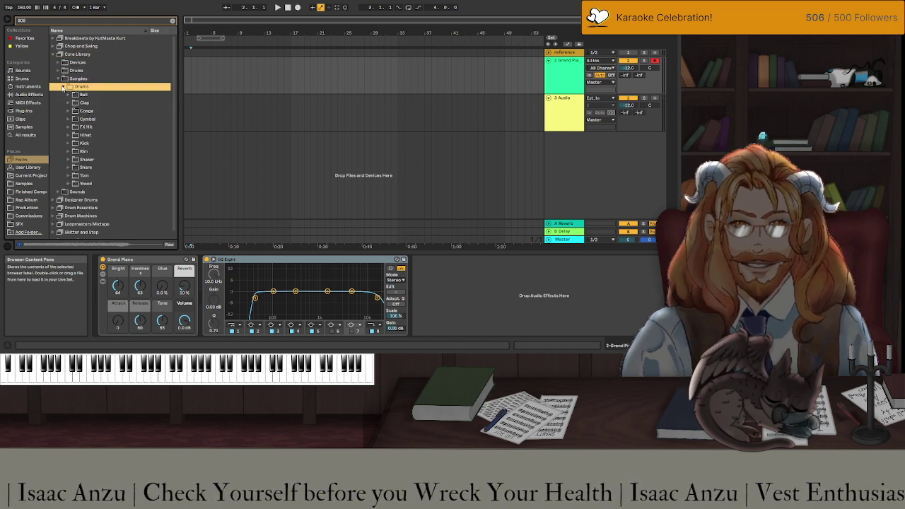
click(68, 94)
click(99, 103)
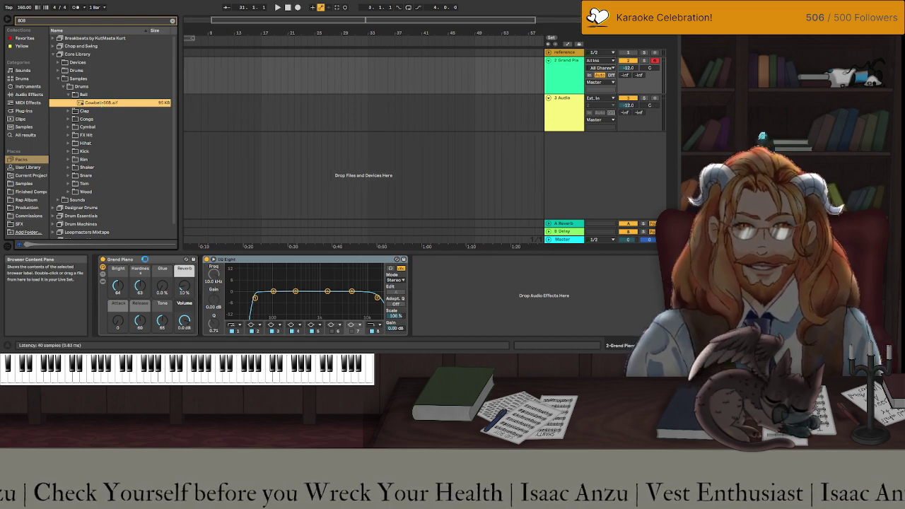
key(Return)
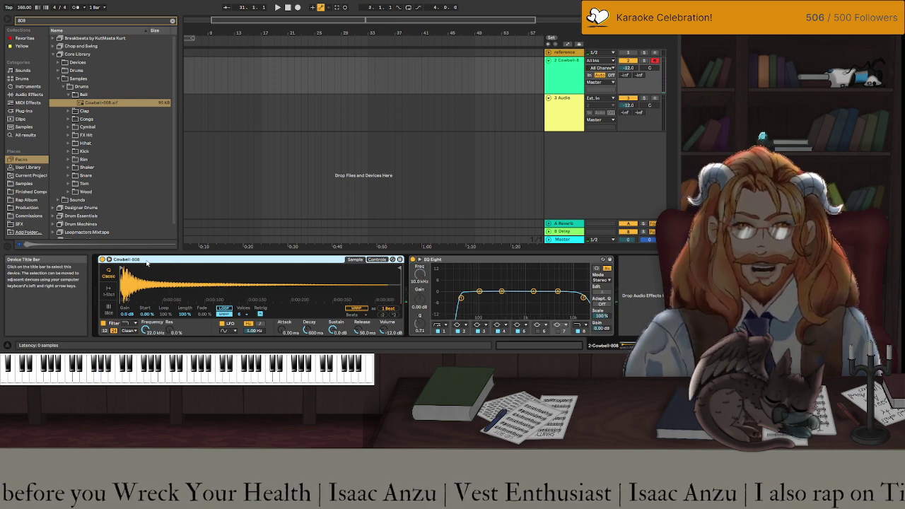
Turn on warping for the cowbell sample and set its warp mode to Complex Pro.
click(359, 310)
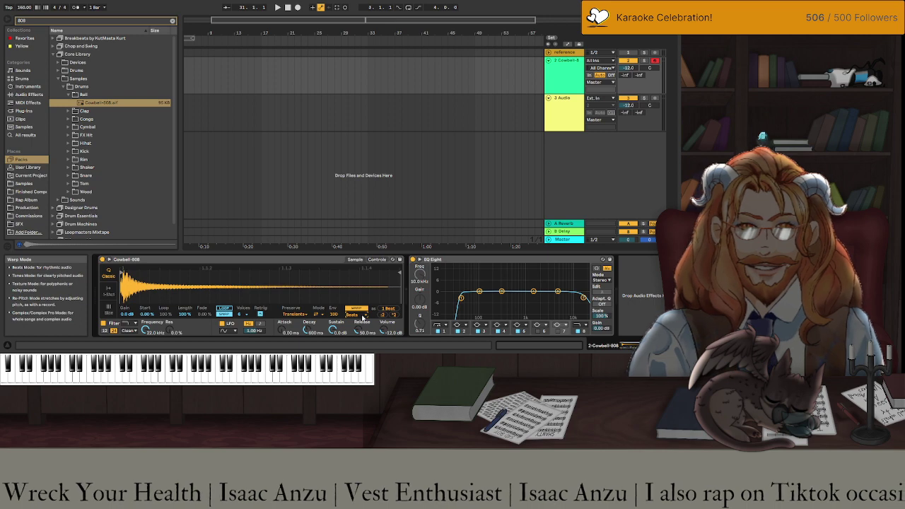
click(352, 314)
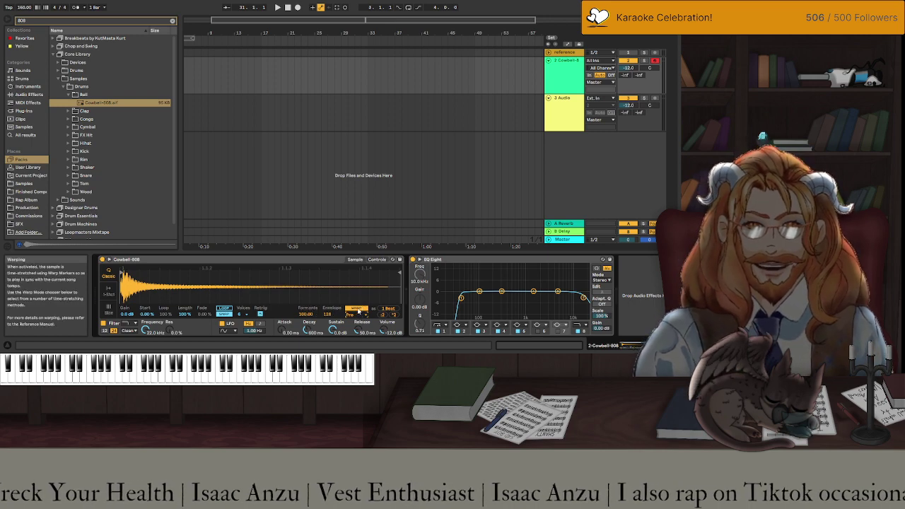
click(354, 349)
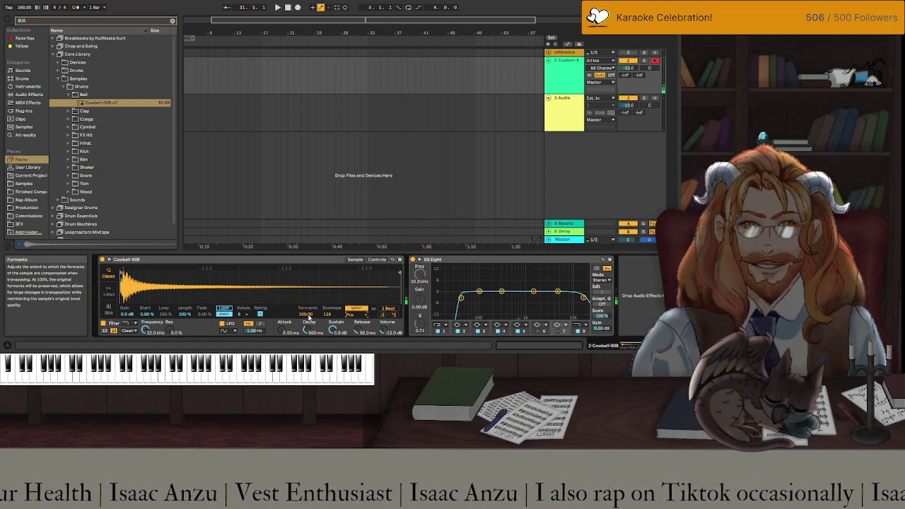
Lower the sample's formants to about 6 and its envelope to 9, and raise the sample gain to about 20 dB.
drag(309, 316, 309, 335)
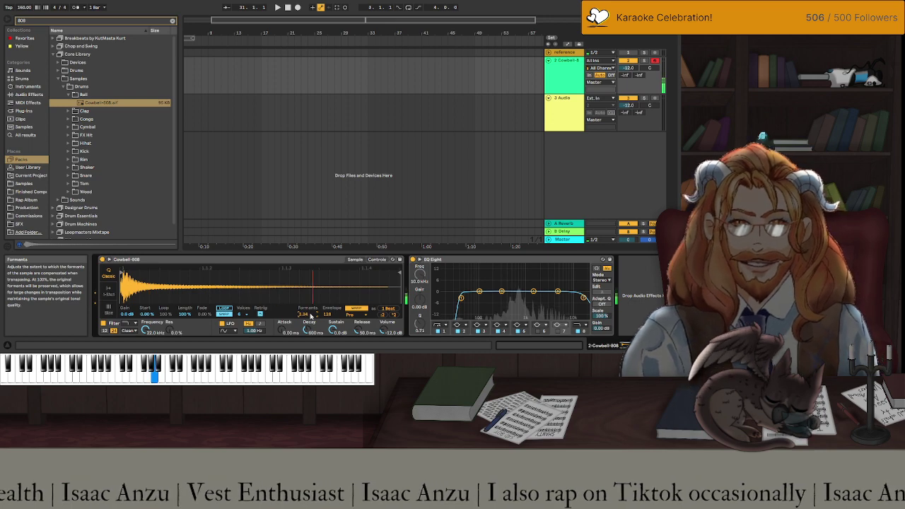
click(392, 316)
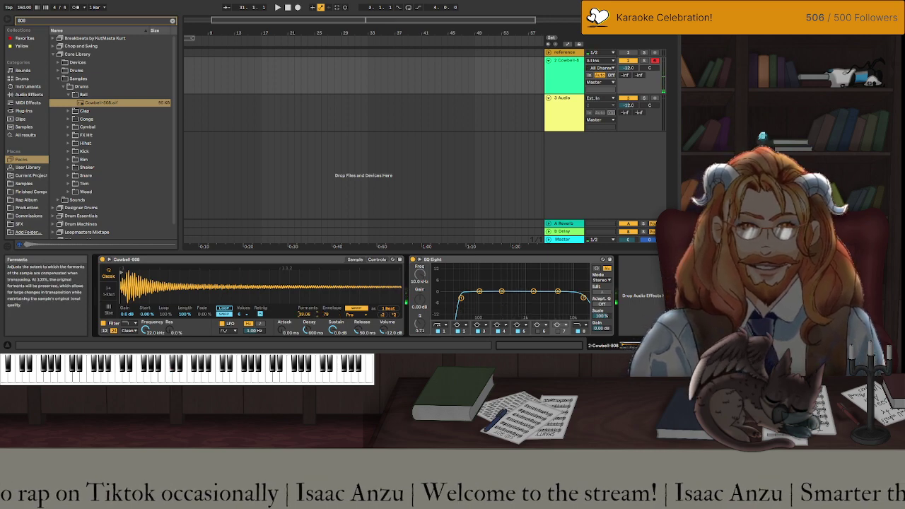
drag(306, 314, 305, 283)
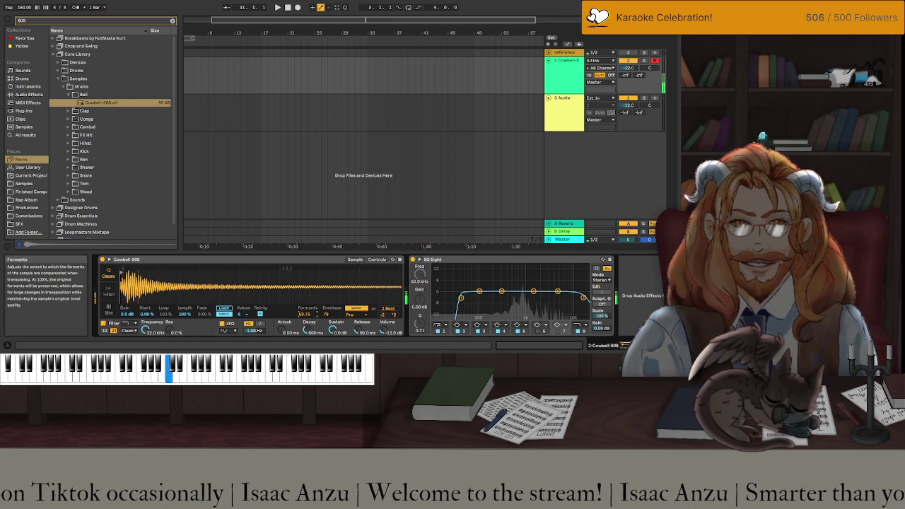
drag(305, 314, 305, 337)
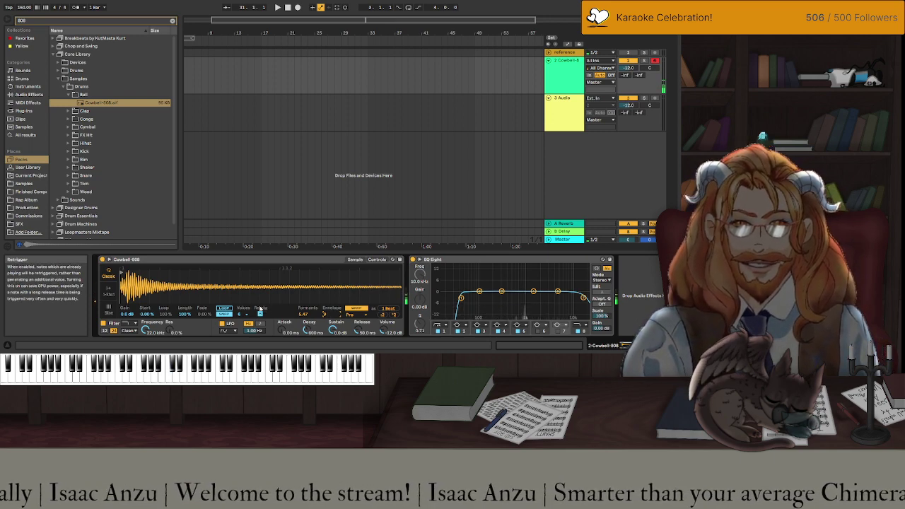
drag(134, 313, 133, 273)
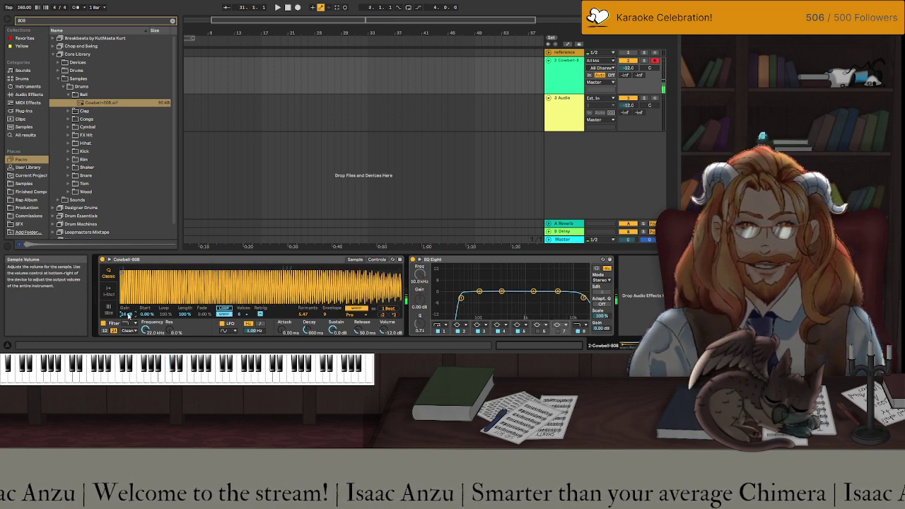
drag(133, 272, 133, 265)
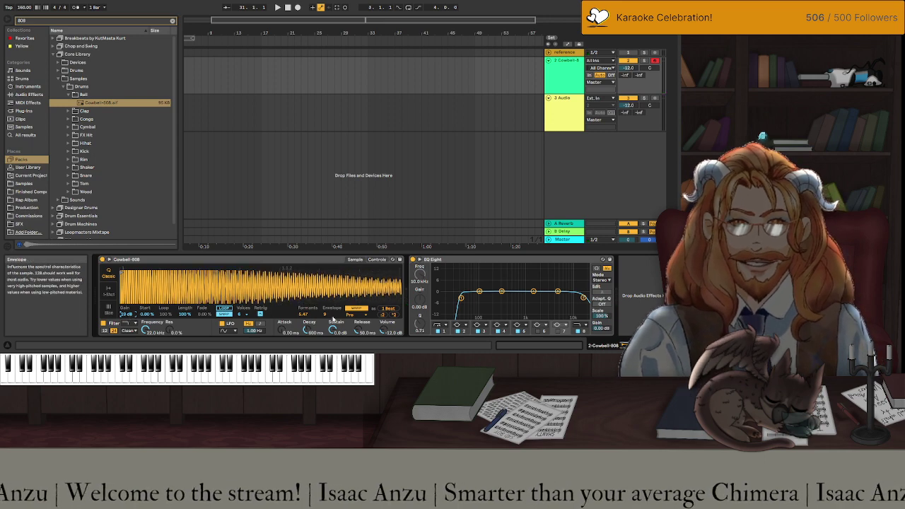
Show the sampler's controls and set its low-pass filter to 5.72 kHz with 58% resonance.
click(377, 259)
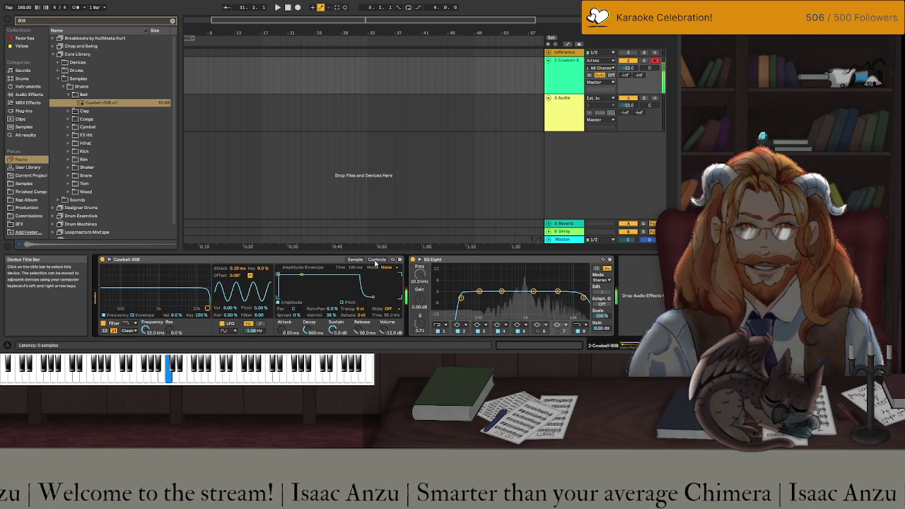
drag(206, 309, 185, 288)
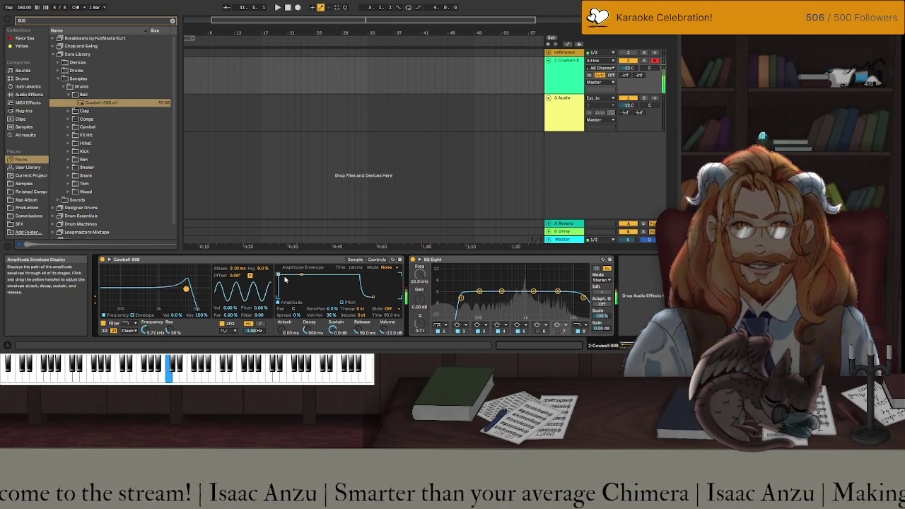
Shape the amplitude envelope with Trigger mode, a very short attack, 8.04 ms decay, -2.3 dB sustain and 1.04 s release.
drag(278, 274, 311, 276)
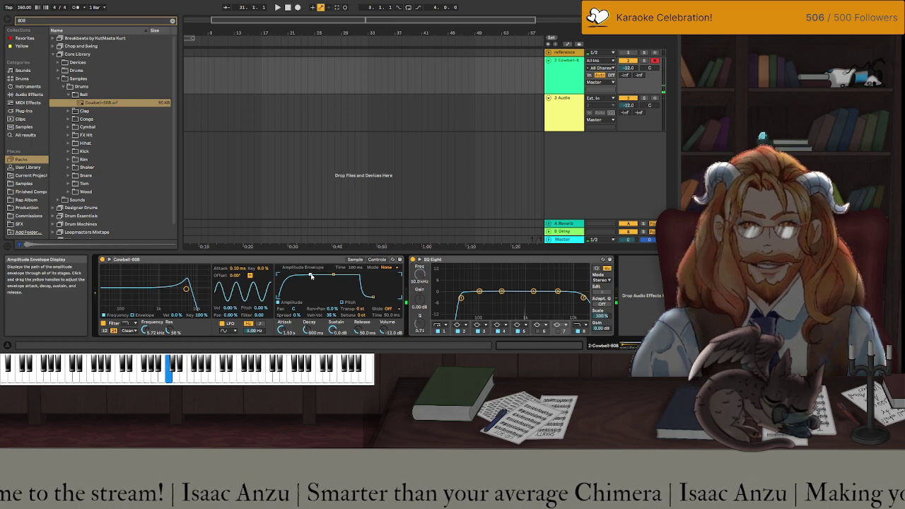
drag(311, 276, 284, 275)
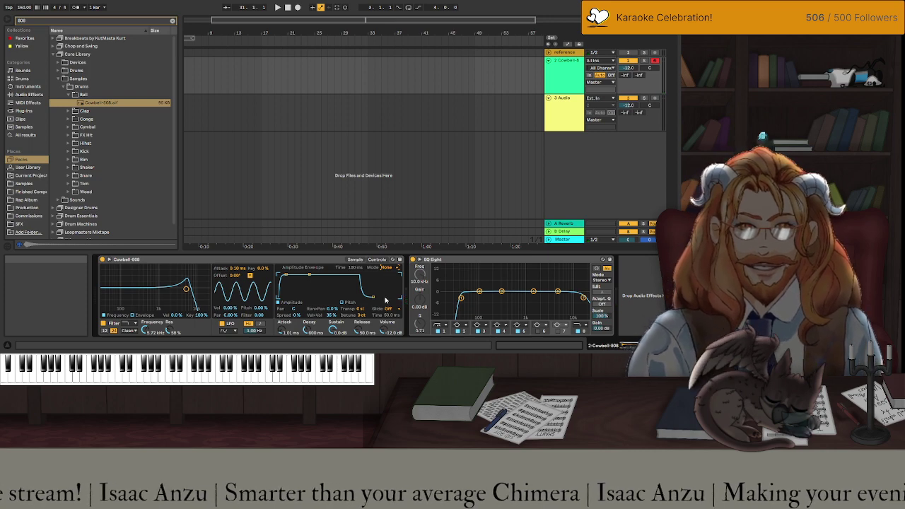
drag(385, 300, 386, 300)
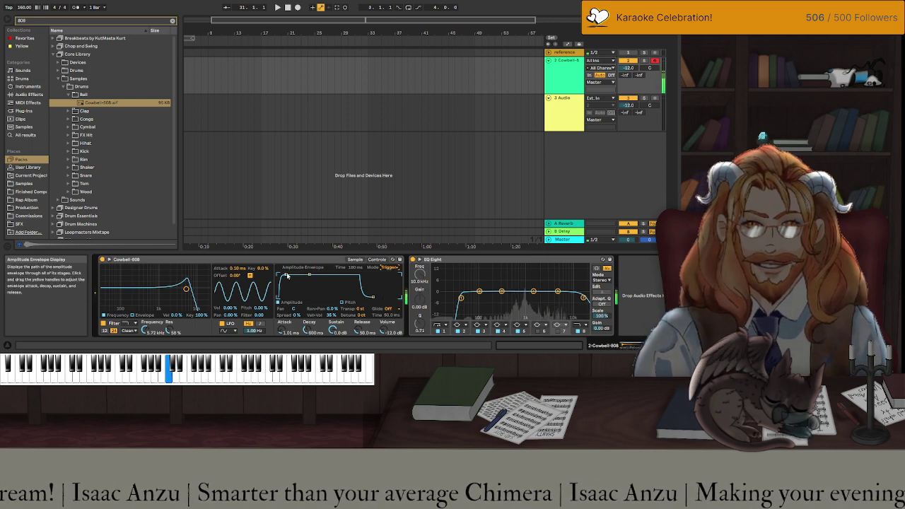
mouse_move(287, 275)
mouse_down()
mouse_move(298, 275)
mouse_move(282, 275)
mouse_move(301, 284)
mouse_move(296, 291)
mouse_move(302, 275)
mouse_up()
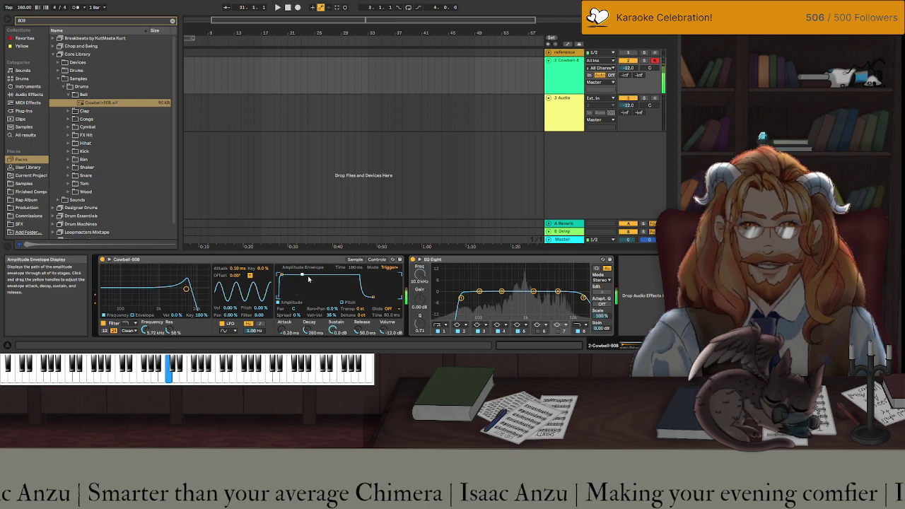
drag(373, 299, 383, 296)
drag(303, 276, 289, 275)
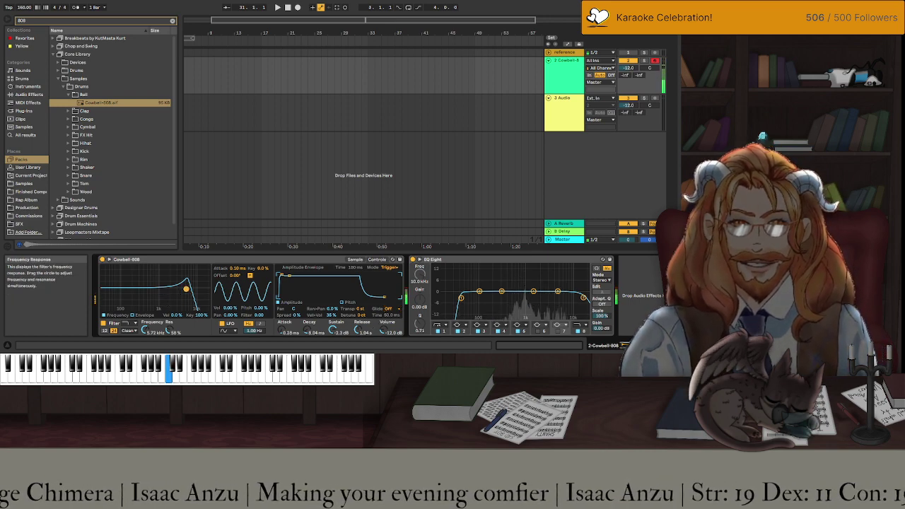
Lower the sampler's filter to 2.84 kHz with 54% resonance.
drag(186, 289, 176, 292)
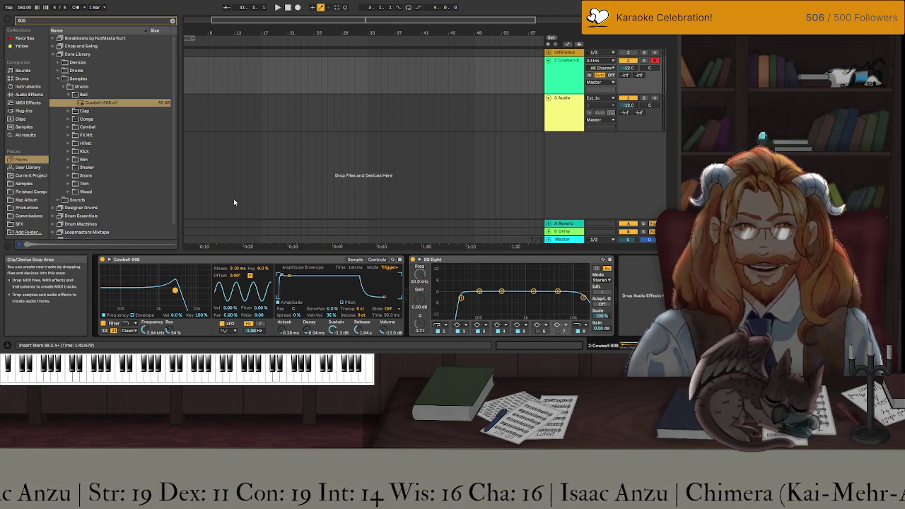
Place the insert marker at bar 1 on the cowbell track and clear the browser search.
scroll(234, 203, left, 3)
click(185, 73)
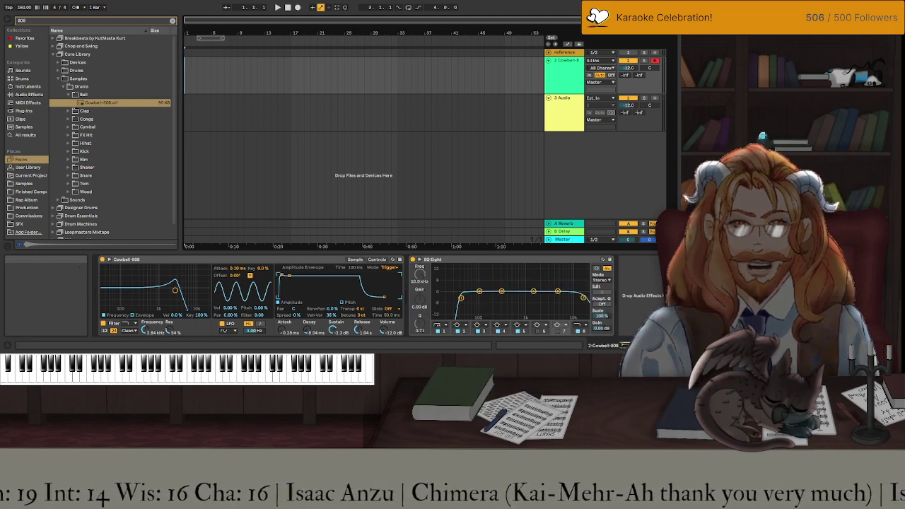
key(Escape)
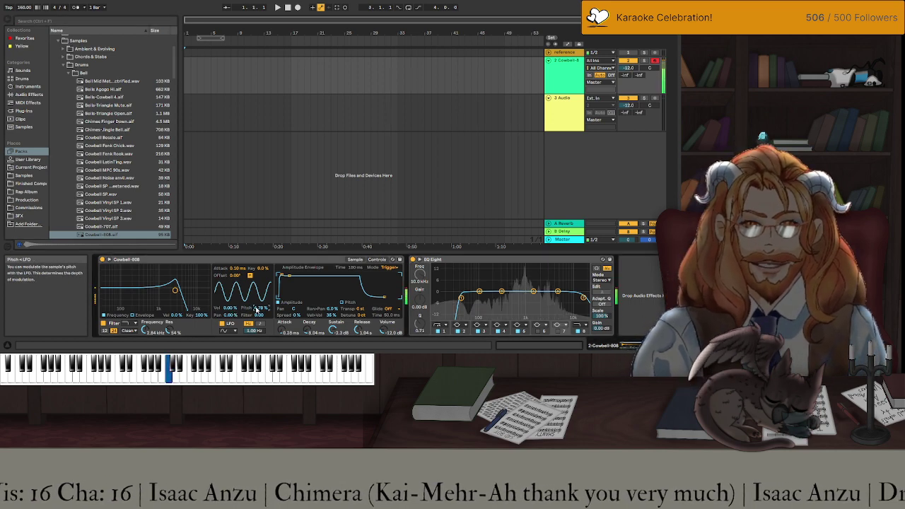
Set the sampler's LFO pitch modulation to 4.79% and its offset to 180°.
drag(258, 309, 234, 236)
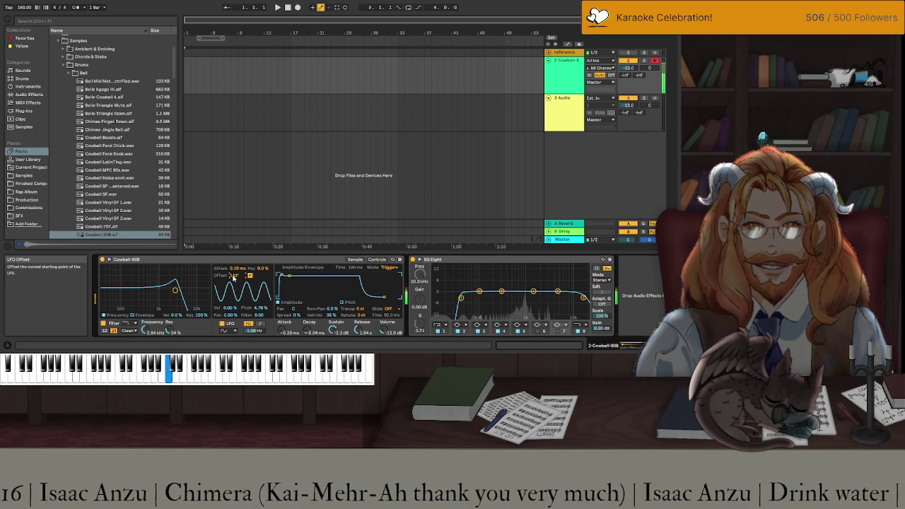
drag(233, 275, 234, 261)
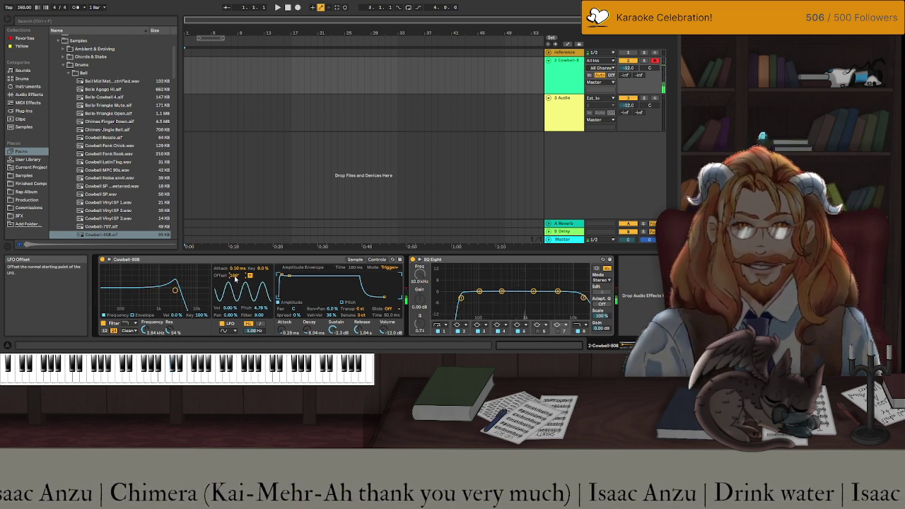
drag(235, 278, 236, 271)
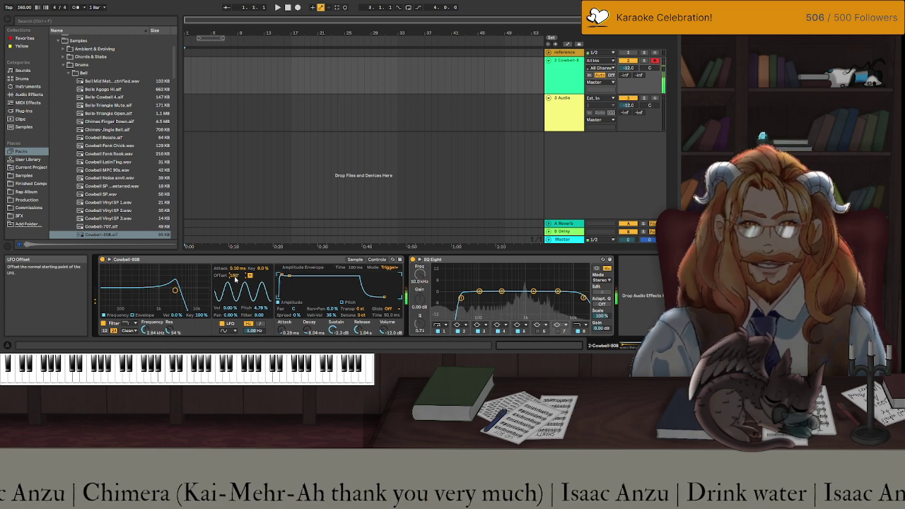
drag(260, 308, 259, 315)
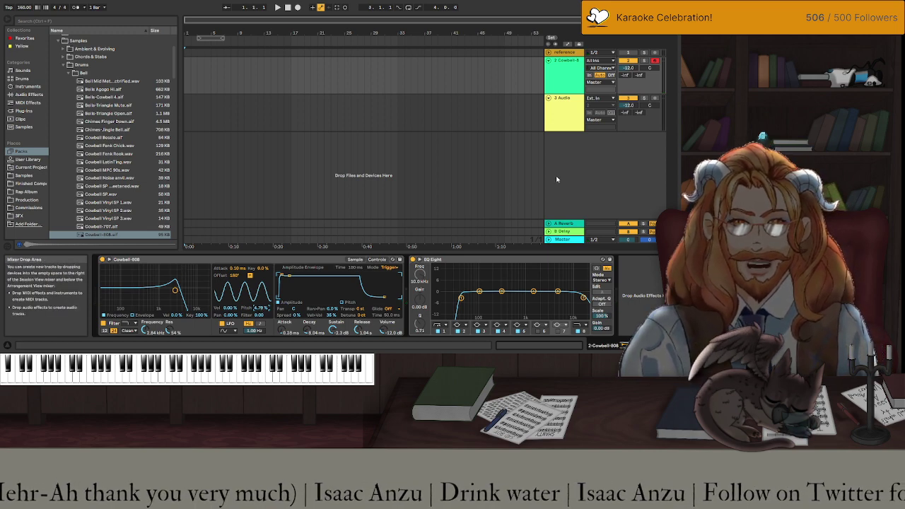
Browse the Drums category and the Core Library's drum samples for sounds to go with the cowbell.
click(19, 78)
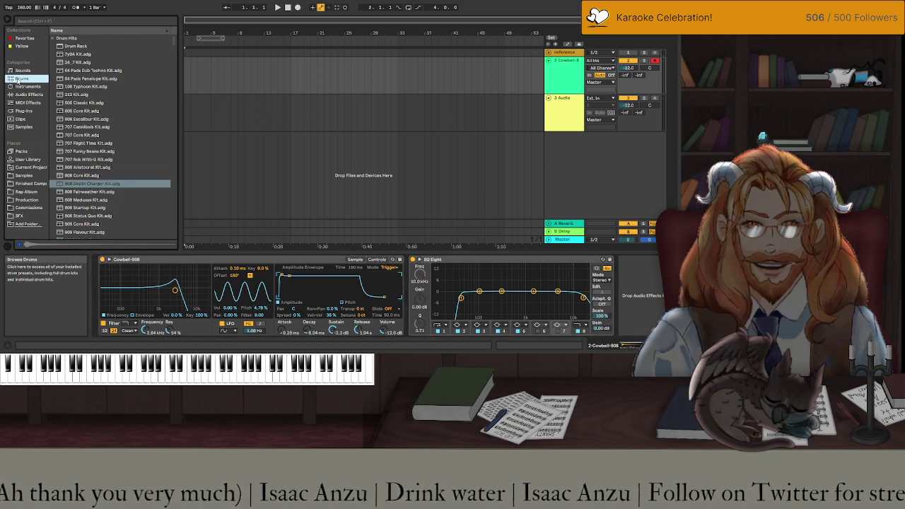
click(25, 153)
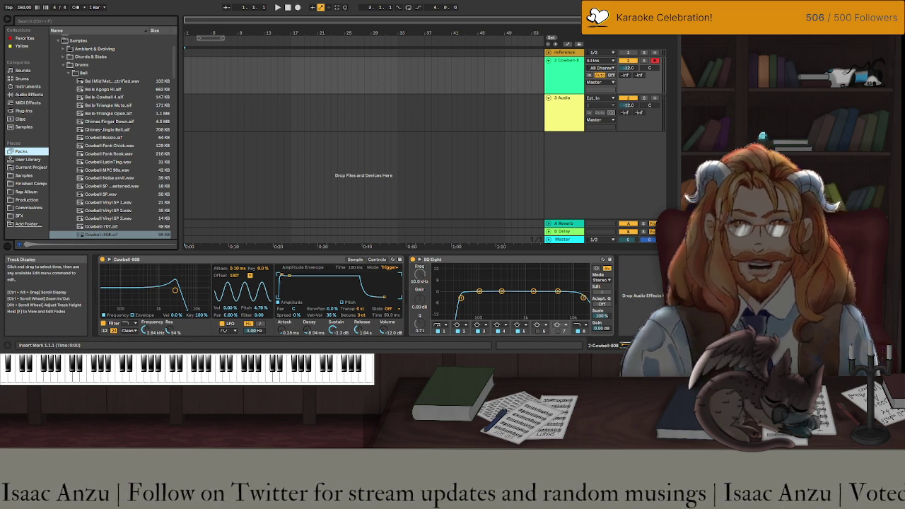
click(195, 120)
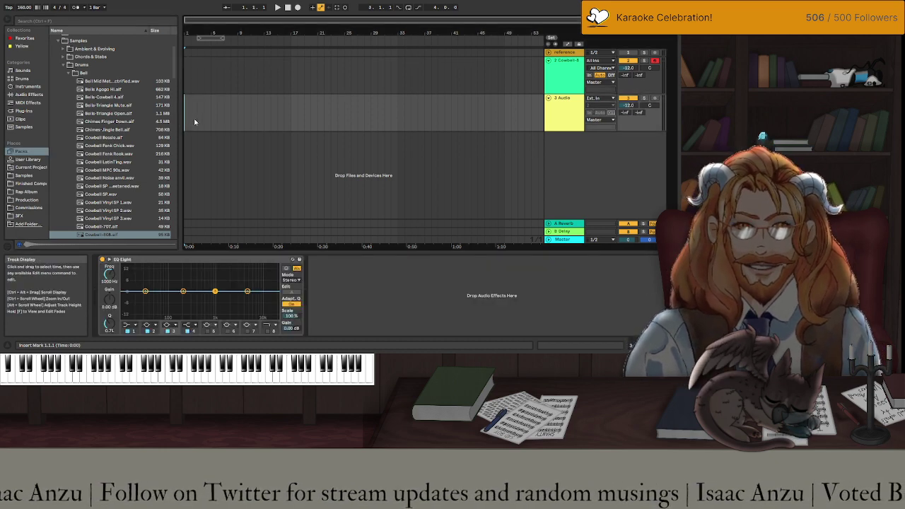
click(71, 133)
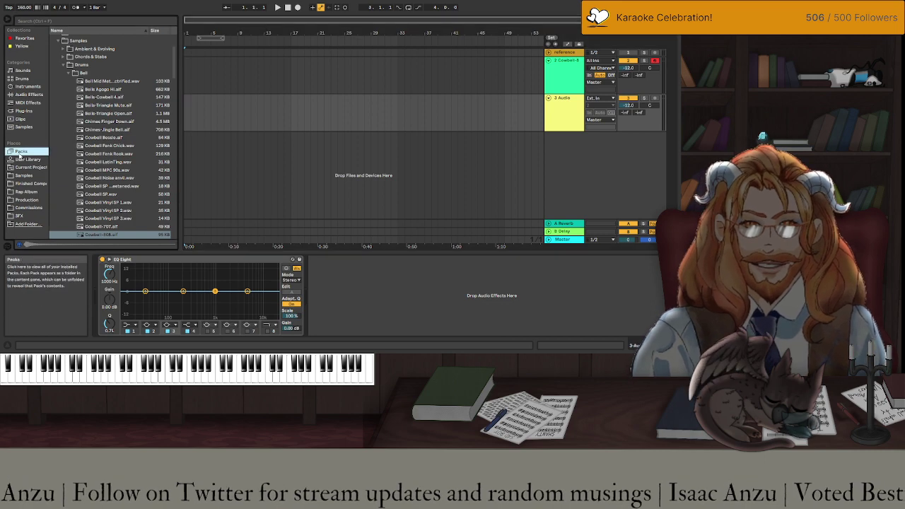
scroll(72, 132, up, 2)
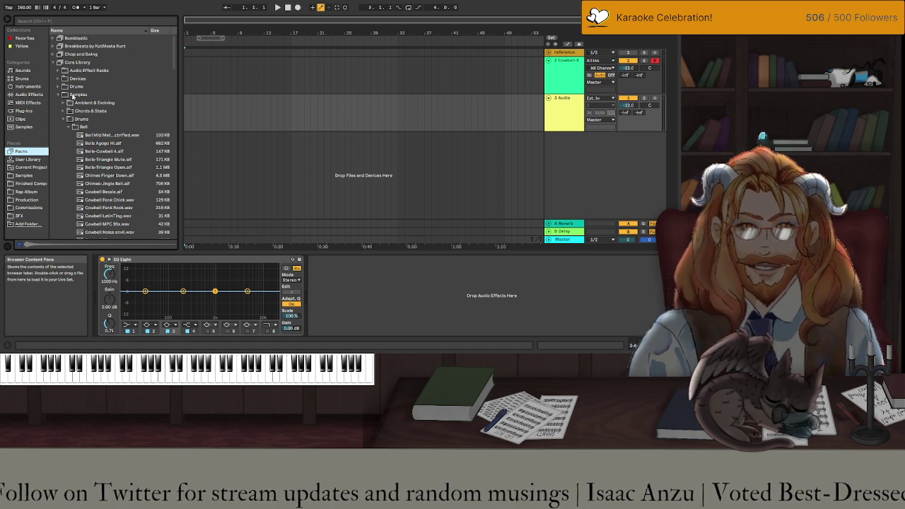
scroll(92, 133, down, 2)
scroll(91, 134, up, 1)
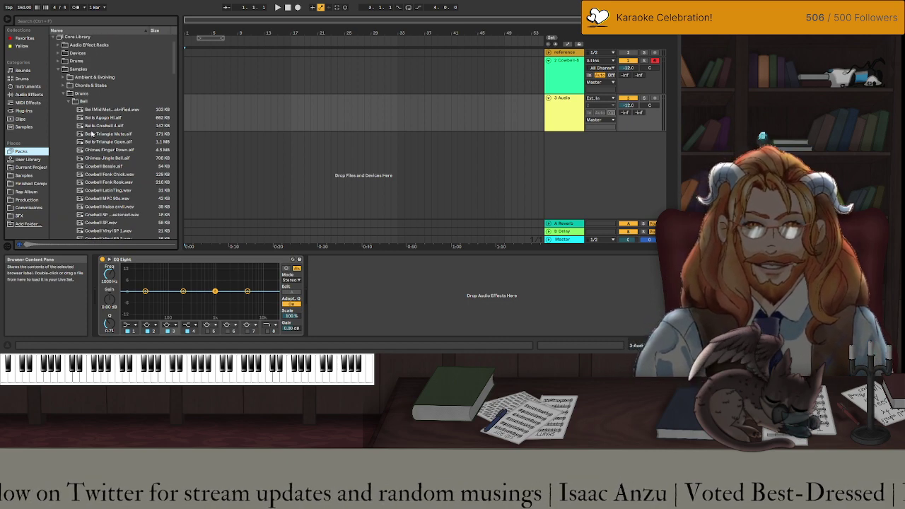
scroll(91, 134, down, 10)
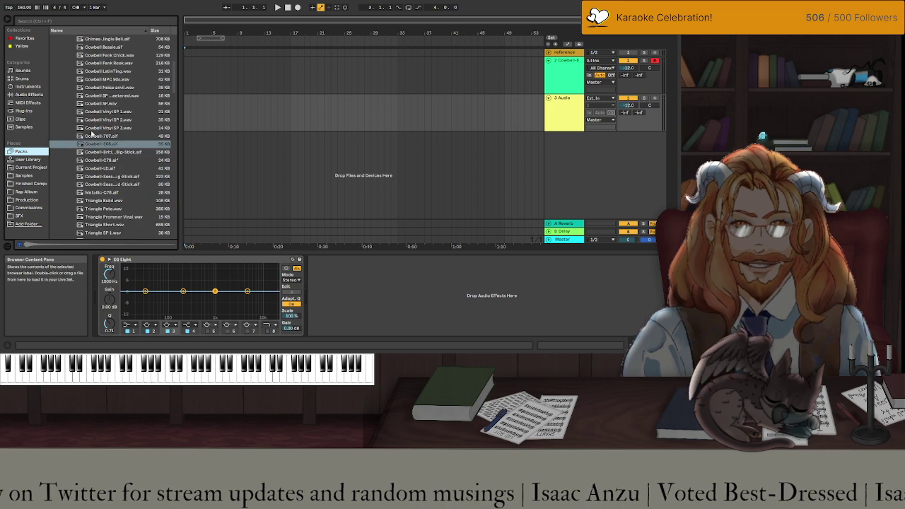
scroll(91, 134, up, 10)
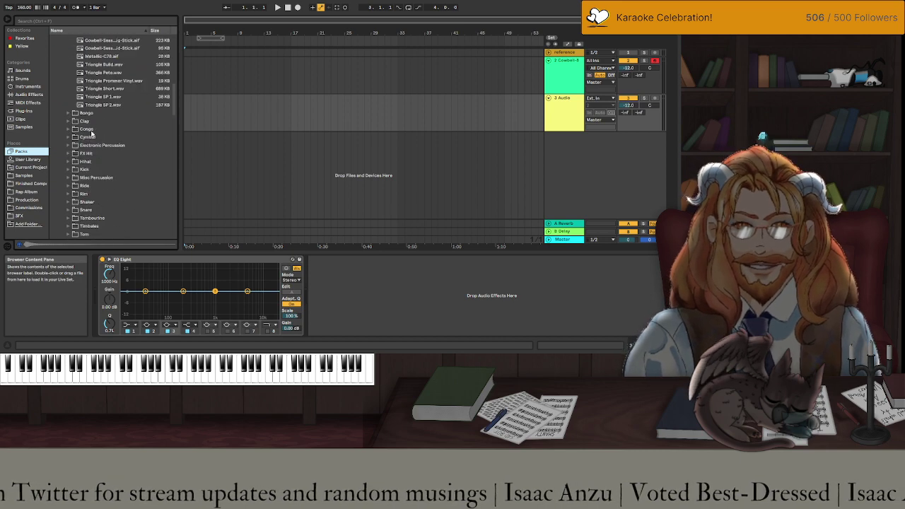
scroll(91, 134, up, 5)
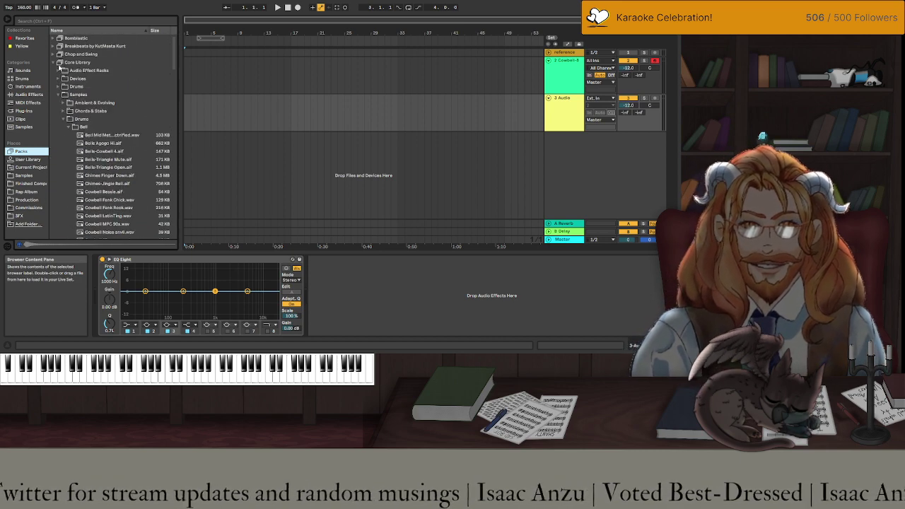
Collapse the Core Library, expand the Bomblastic pack's Drums and Acoustified Kits folders, and audition Acoustified Kit 04.
click(54, 66)
click(53, 38)
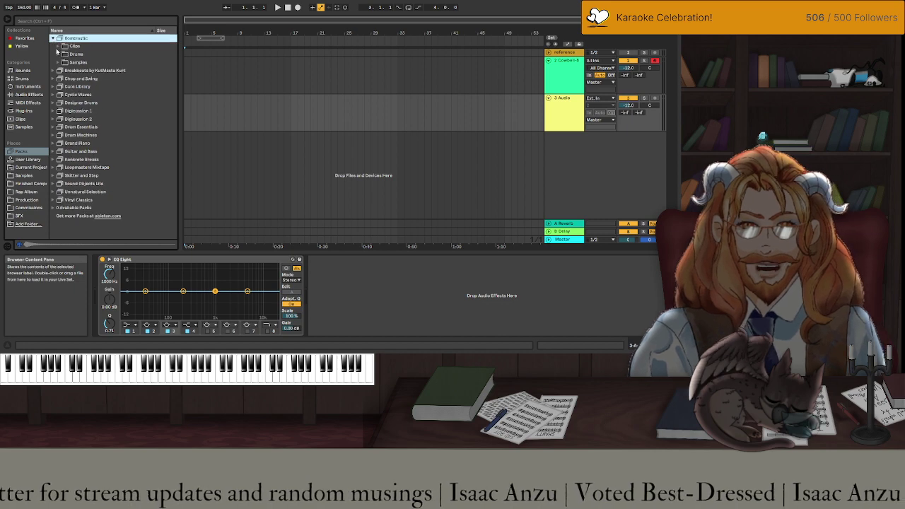
click(57, 53)
click(63, 62)
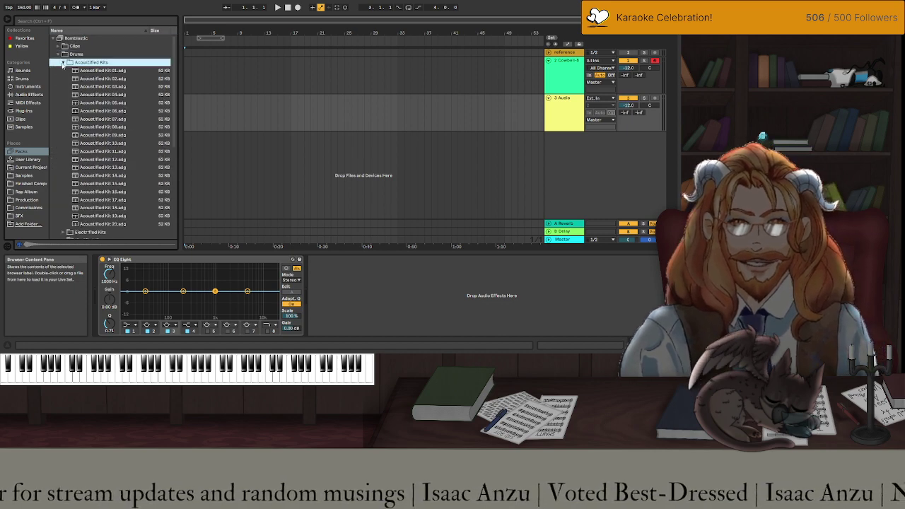
click(113, 94)
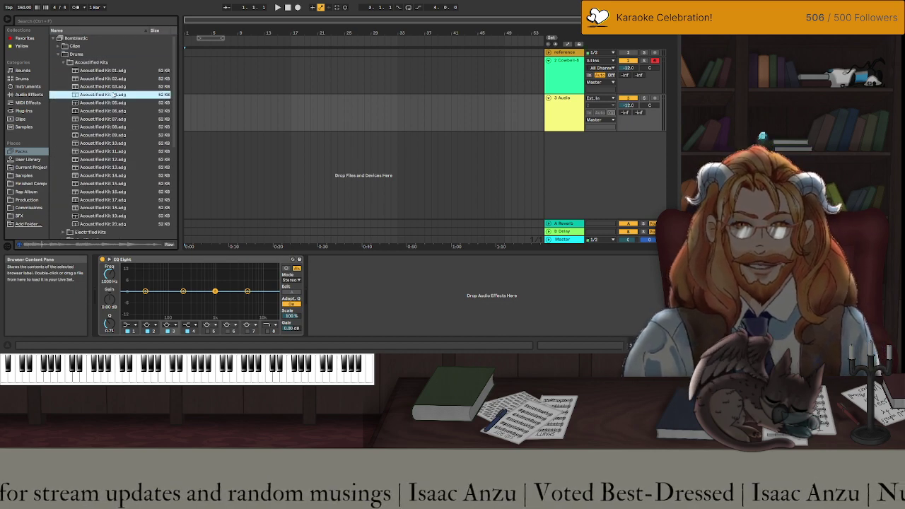
Audition several drum kits in Bomblastic's Electrified Kits folder, including kits 02, 07, 08 and 09.
click(63, 63)
click(65, 71)
click(92, 86)
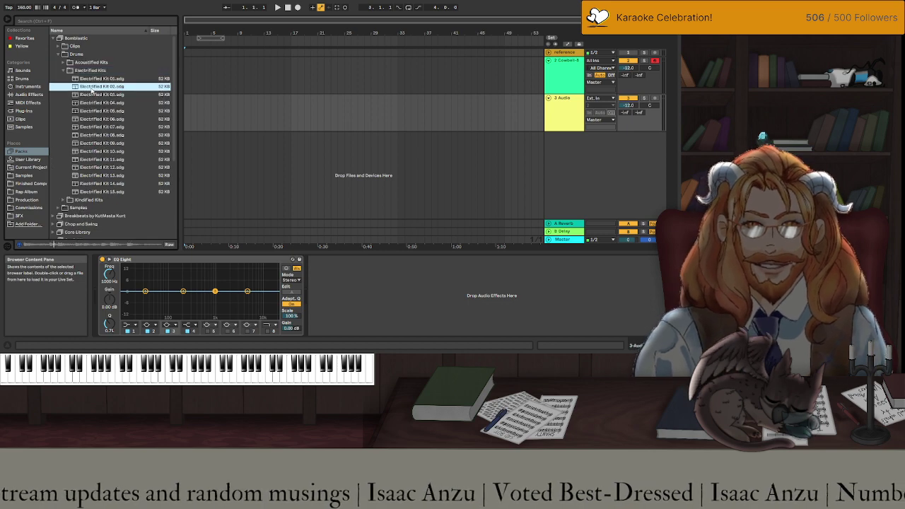
click(97, 111)
click(99, 128)
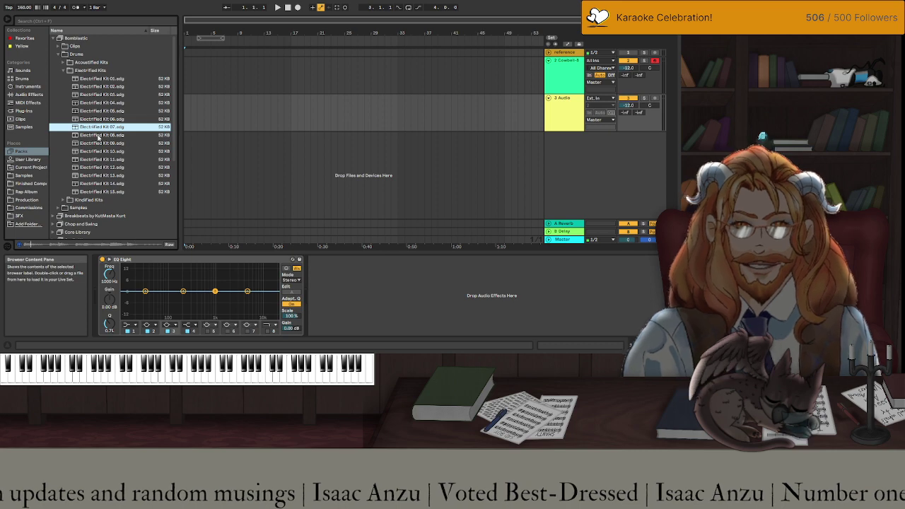
click(99, 135)
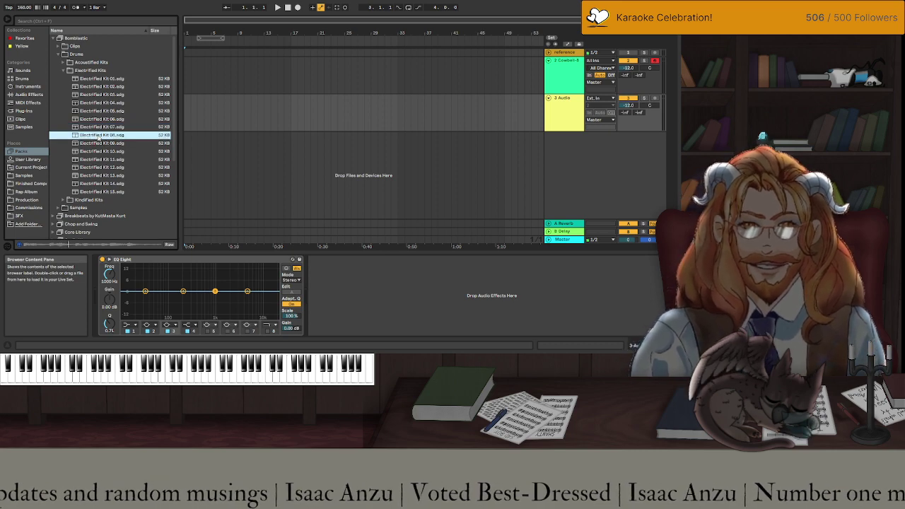
click(99, 143)
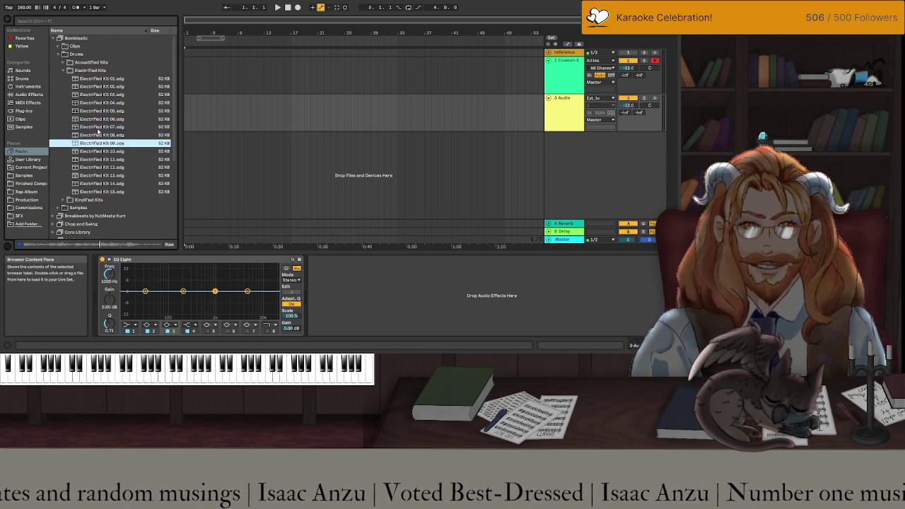
Audition Electrified Kit 10, load it onto a new track and delete the empty audio track above it.
click(99, 151)
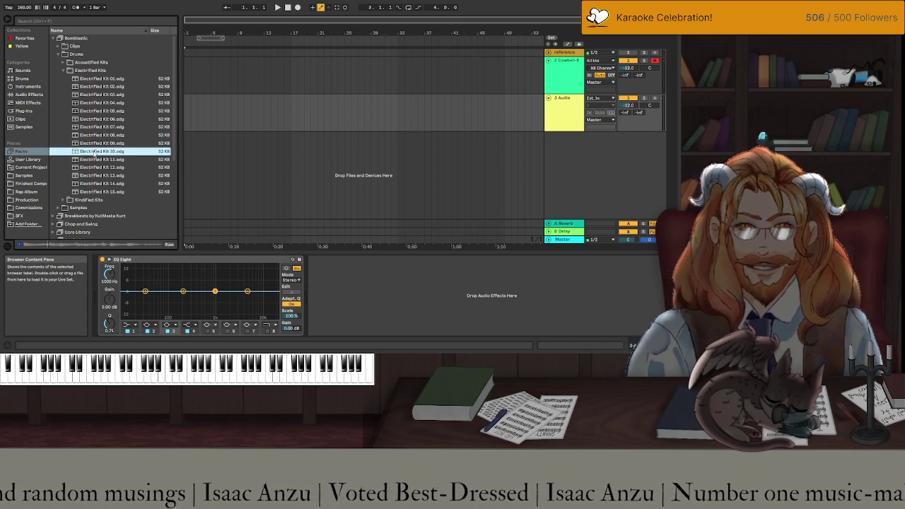
drag(94, 152, 562, 140)
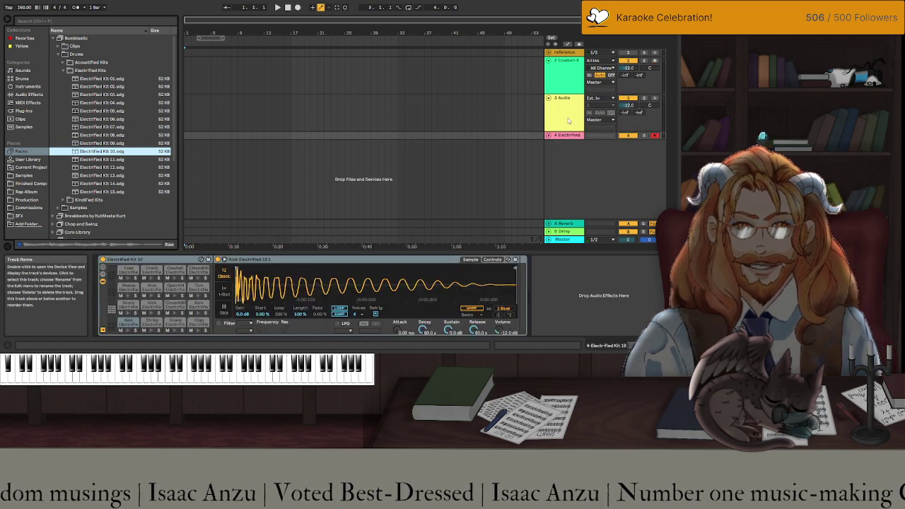
key(Delete)
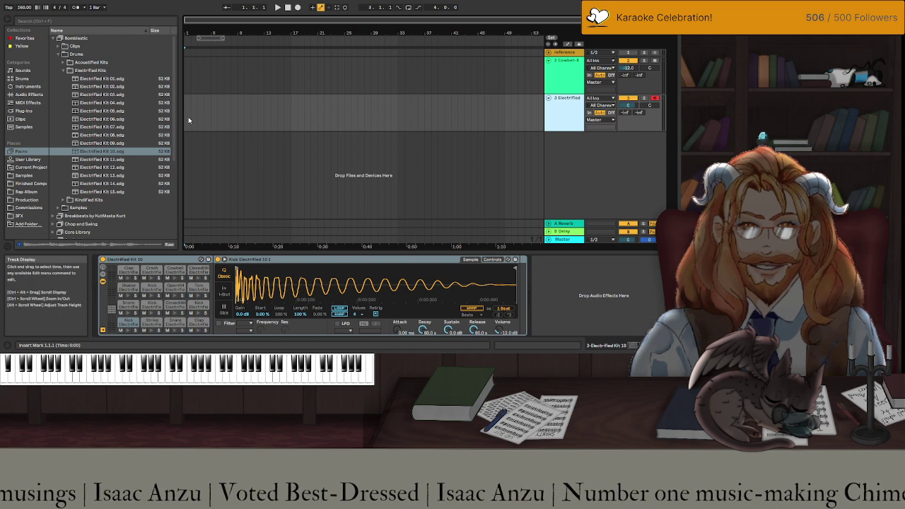
Create a four-bar MIDI clip at bar 1 on the Electrified track and place Kick Electrified 10 1 notes at 1.1.1, 1.2.3, 1.4.1 and 2.3.1.
drag(186, 120, 212, 118)
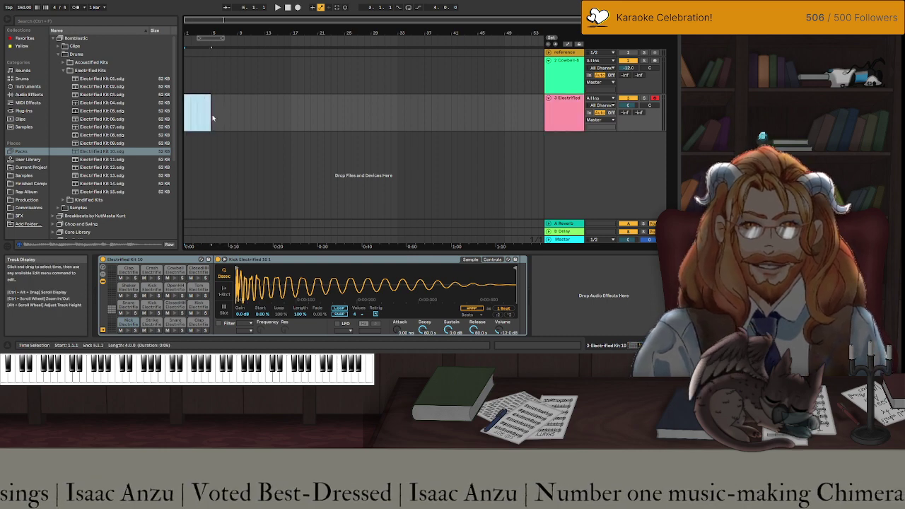
key(ctrl+shift+m)
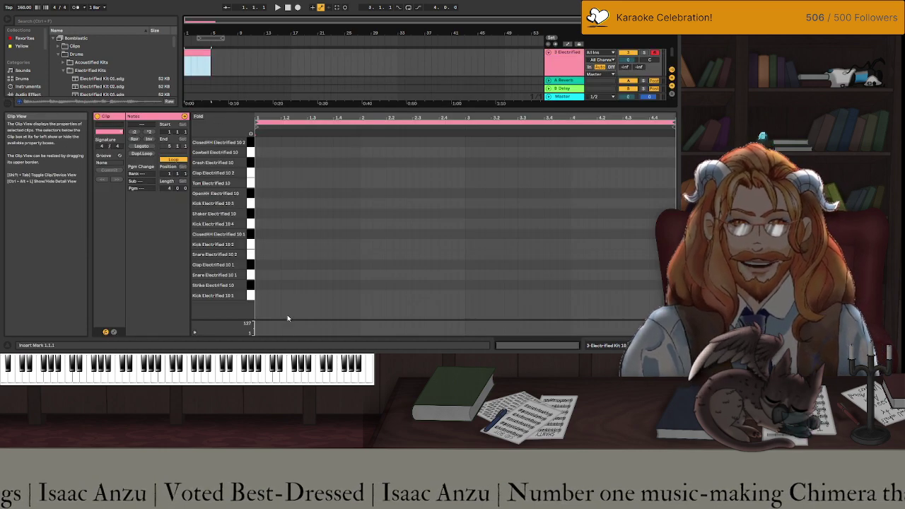
double_click(258, 294)
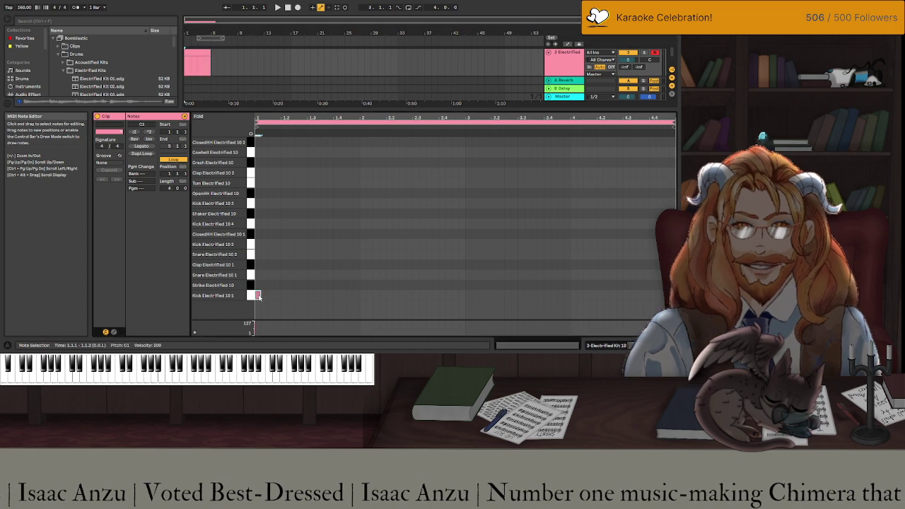
double_click(297, 295)
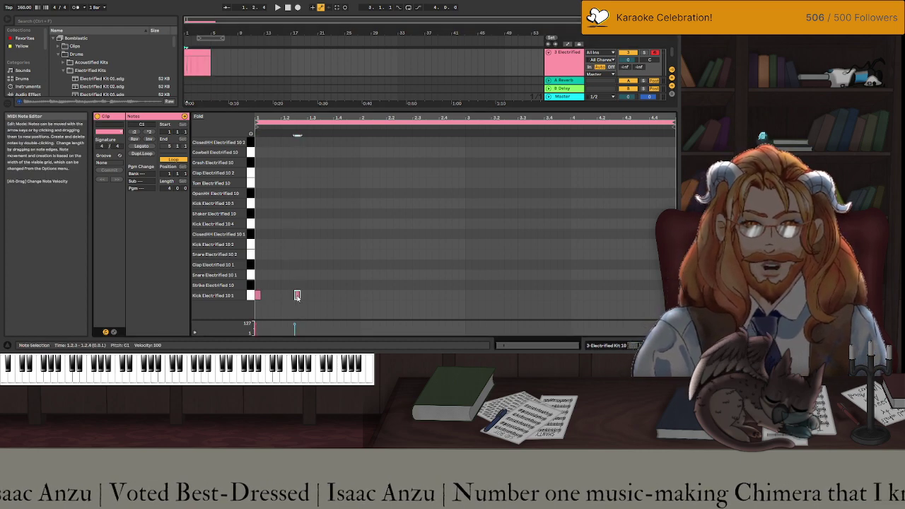
double_click(335, 295)
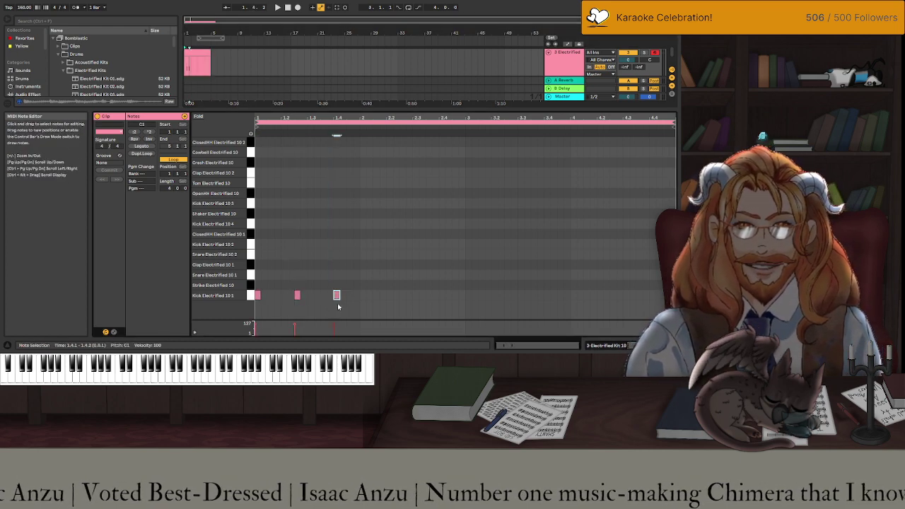
double_click(414, 296)
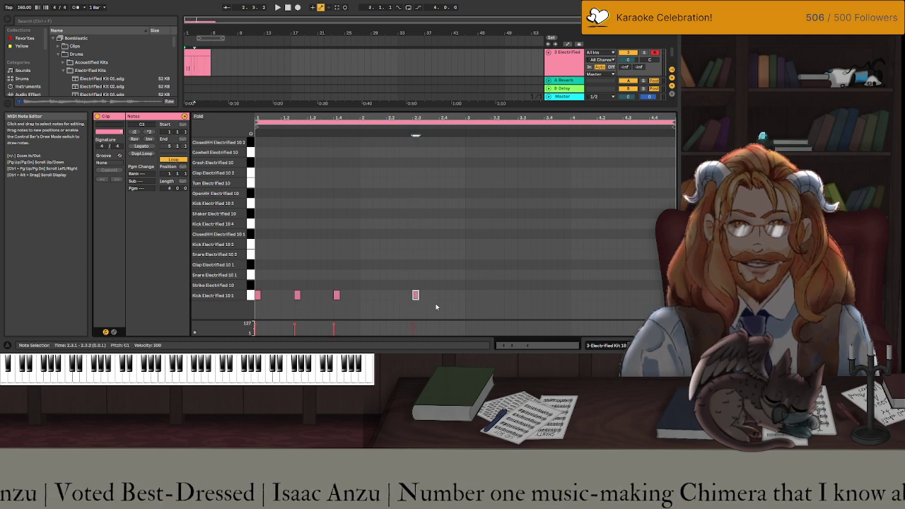
Duplicate the four kick notes into bars 3 and 4 and play the pattern back.
drag(431, 304, 241, 299)
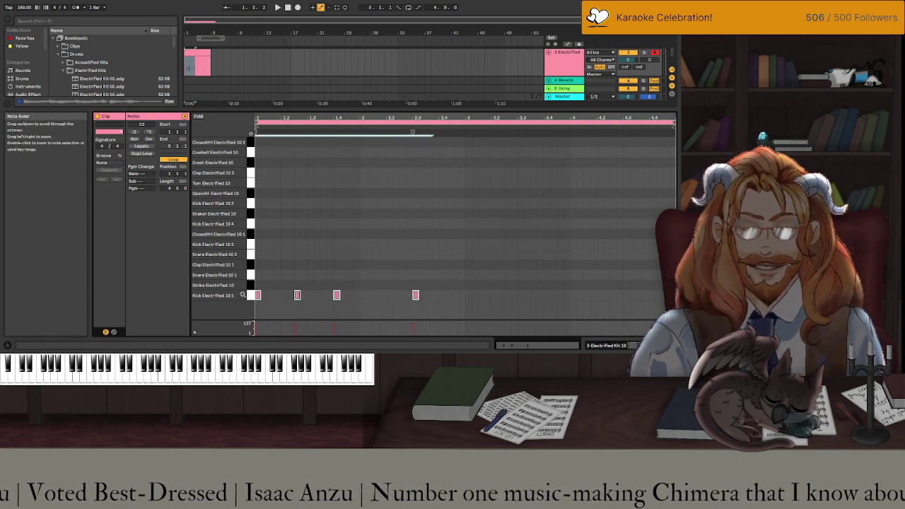
key(ctrl+d)
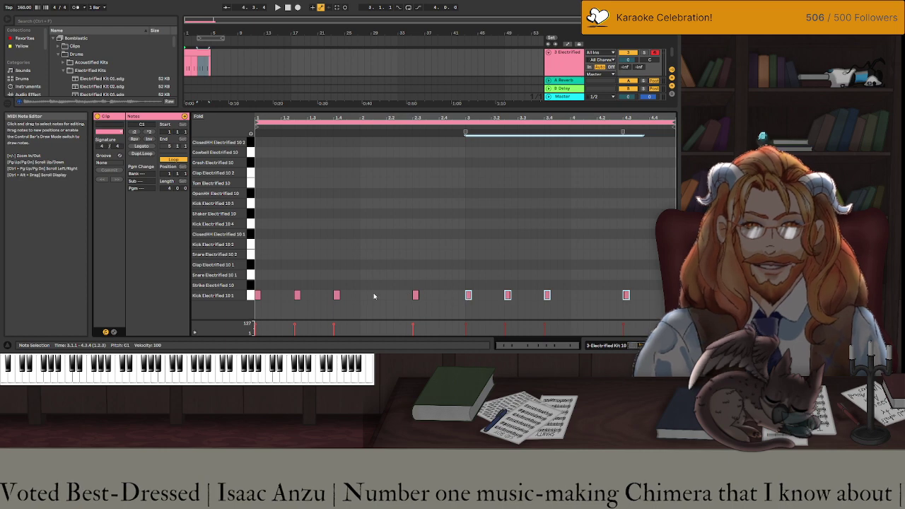
key(space)
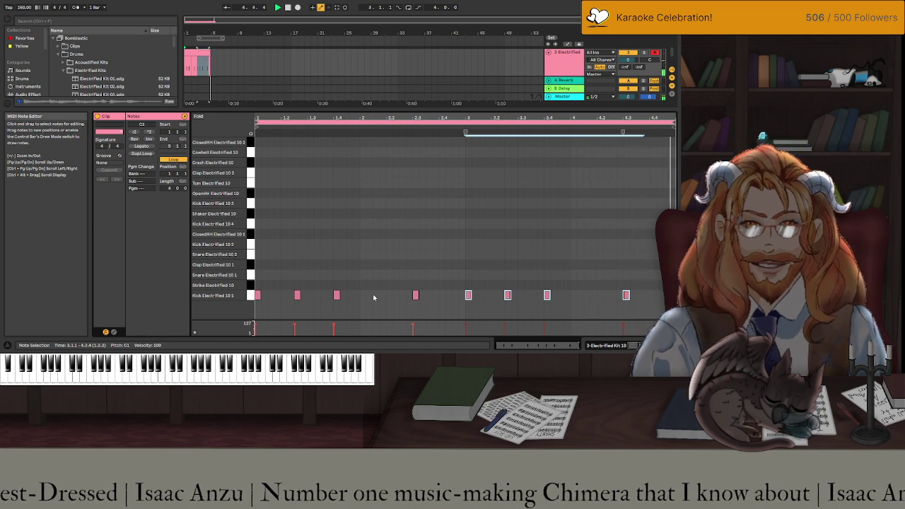
key(space)
Loop the arrangement over the four-bar drum clip and play it.
click(202, 67)
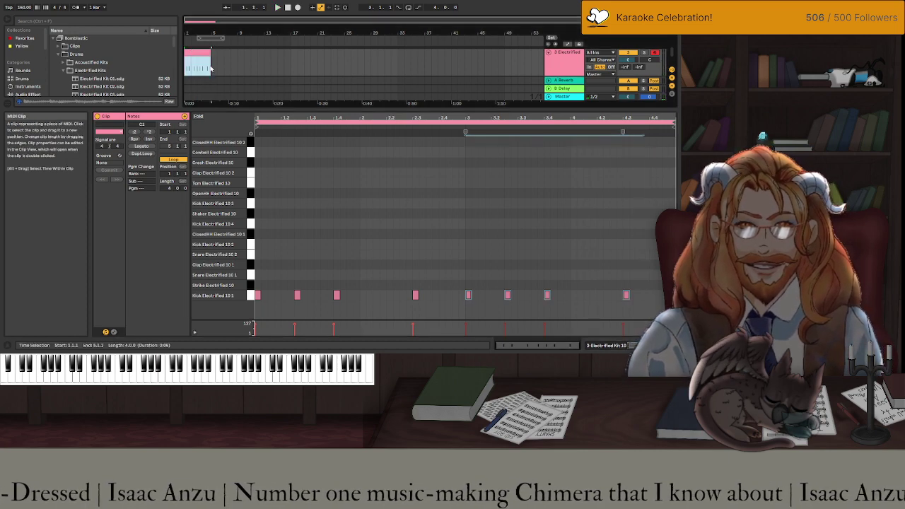
key(ctrl+l)
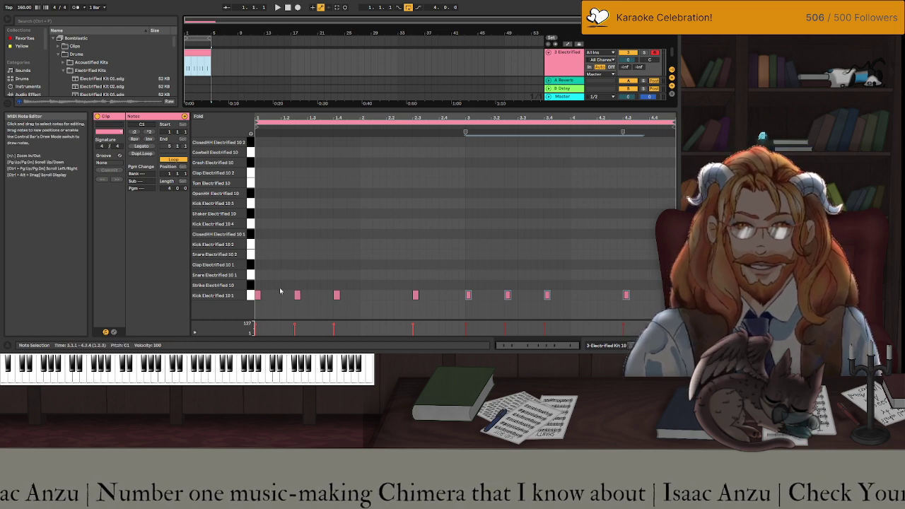
key(space)
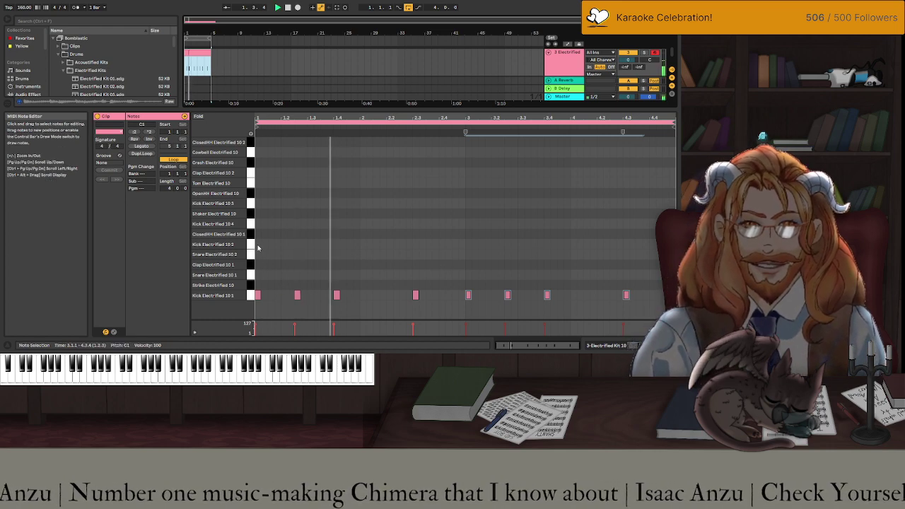
Layer the F1 kick over the first two bars with notes at 1.1.1, 1.2.3, 1.4.1 and 2.3.1.
double_click(258, 244)
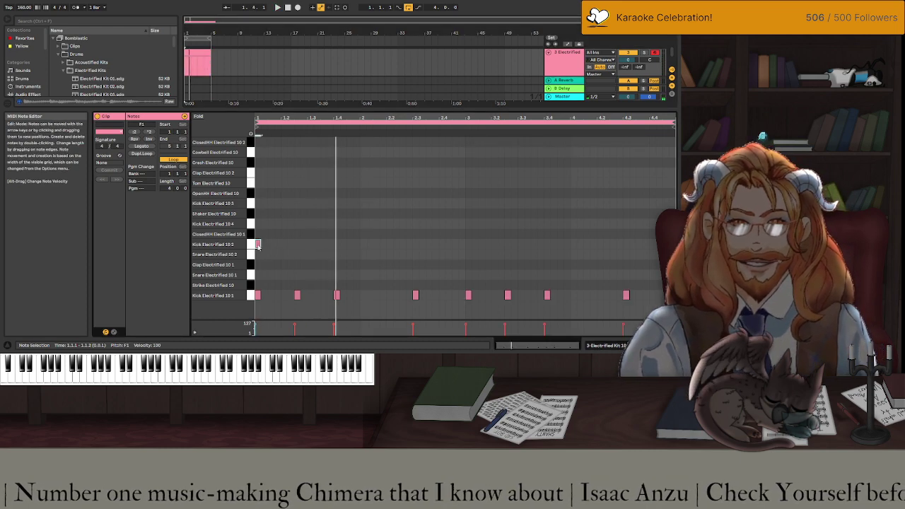
double_click(297, 245)
double_click(330, 245)
drag(330, 245, 337, 245)
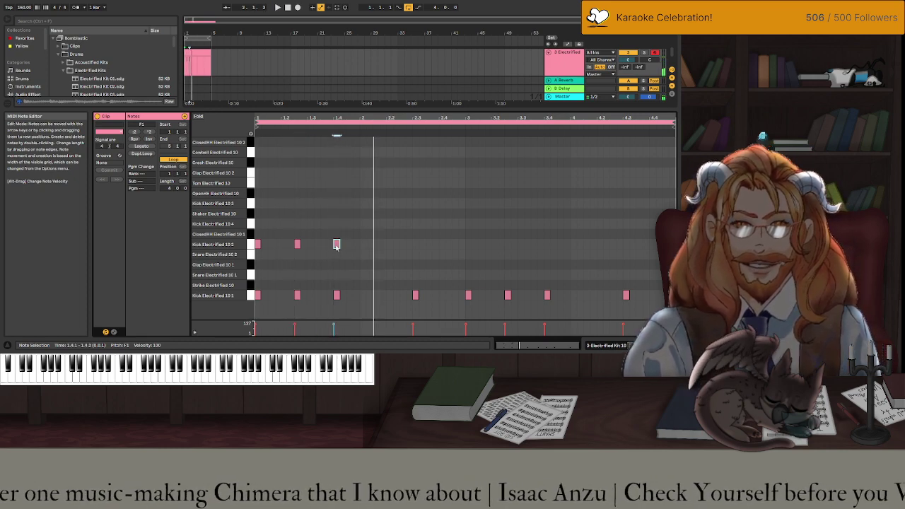
double_click(415, 244)
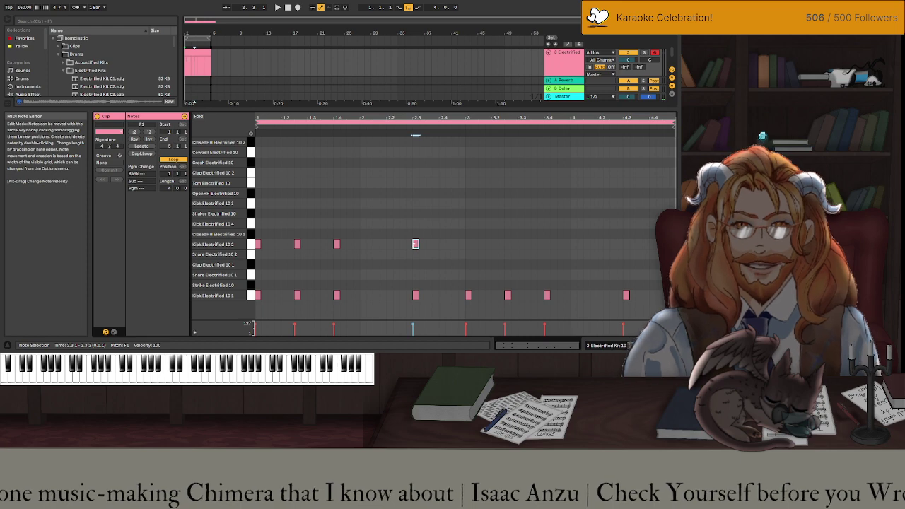
click(114, 332)
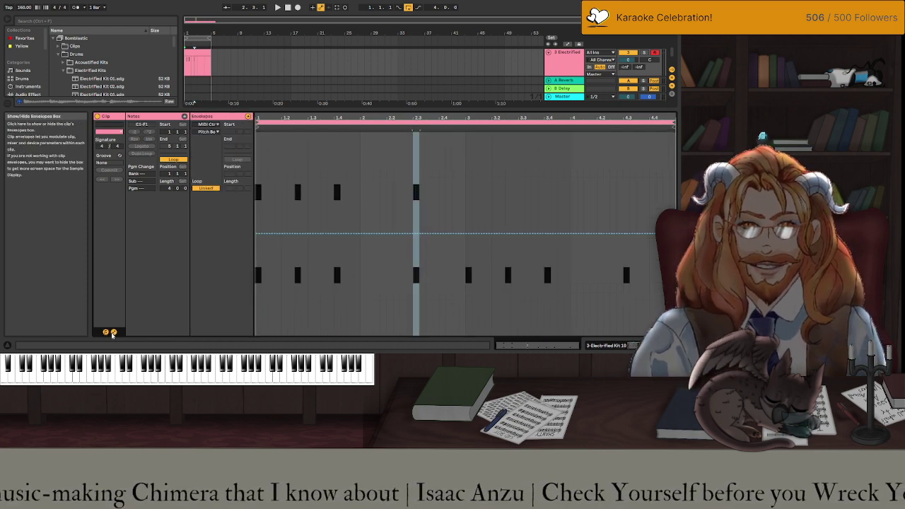
click(113, 332)
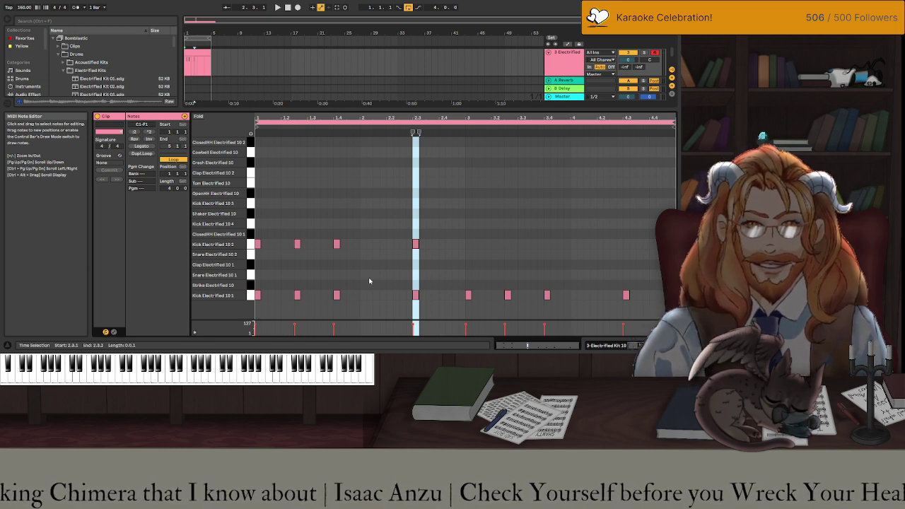
Try extracting the Kick Electrified 10 1 pad from the drum rack onto its own MIDI track, and delete that extracted track.
key(shift+Tab)
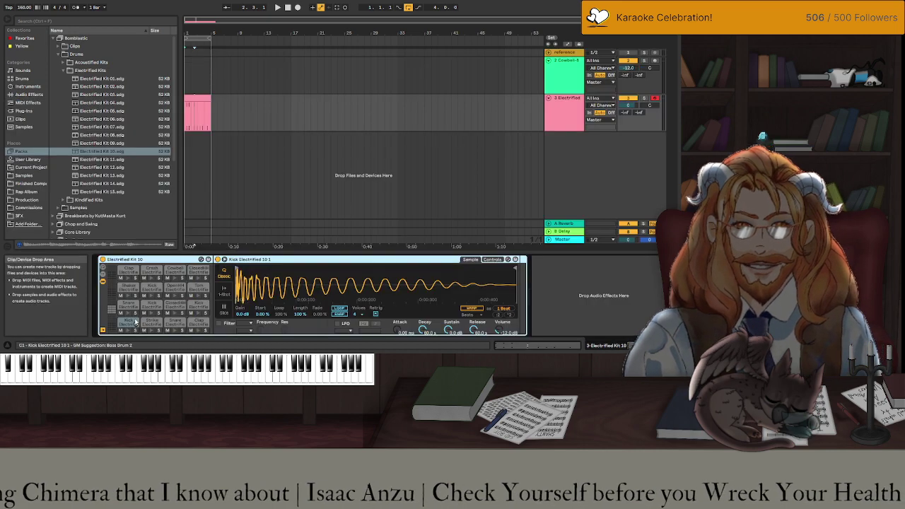
drag(128, 323, 507, 180)
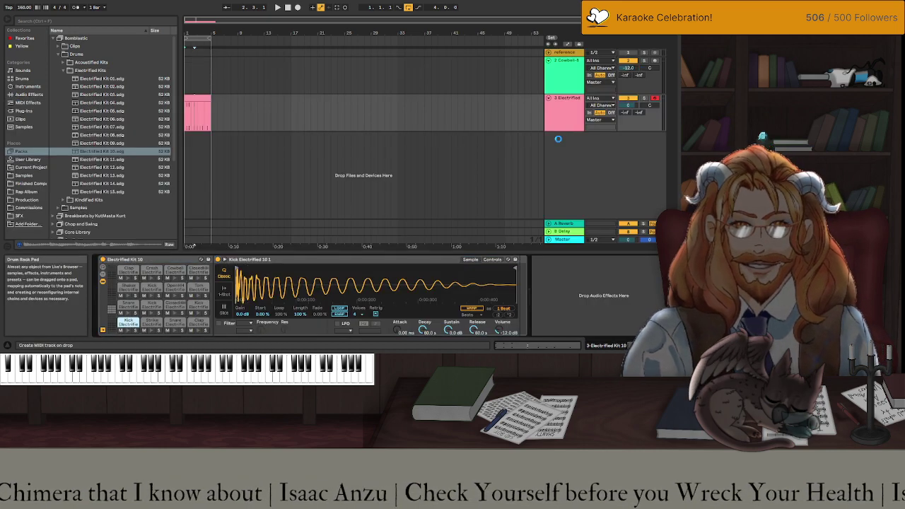
drag(558, 139, 557, 138)
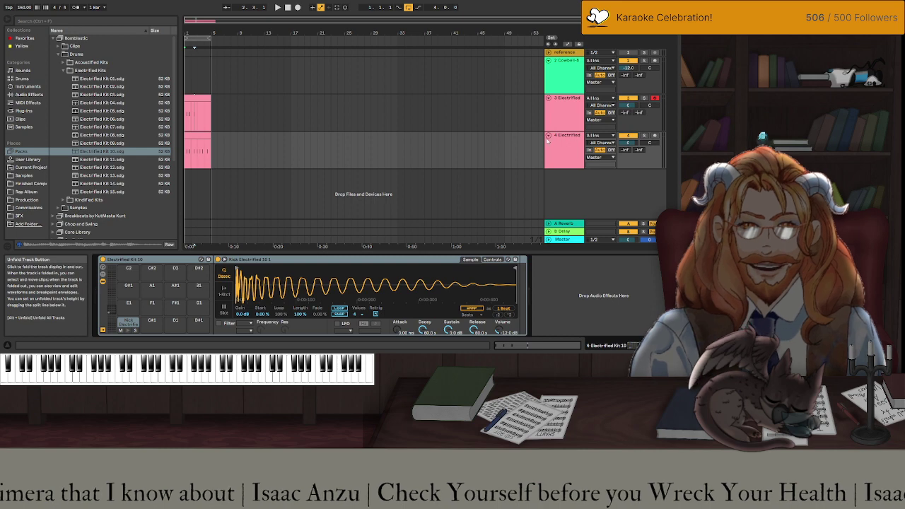
click(564, 144)
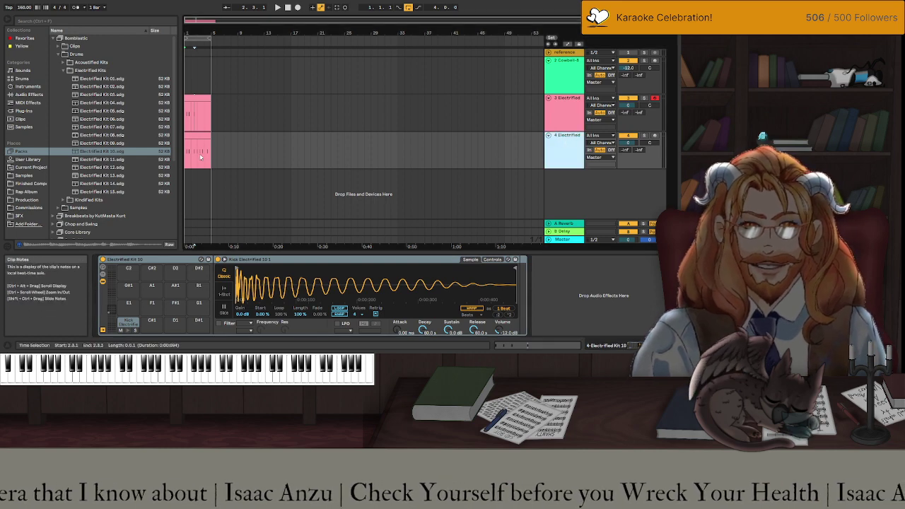
click(128, 323)
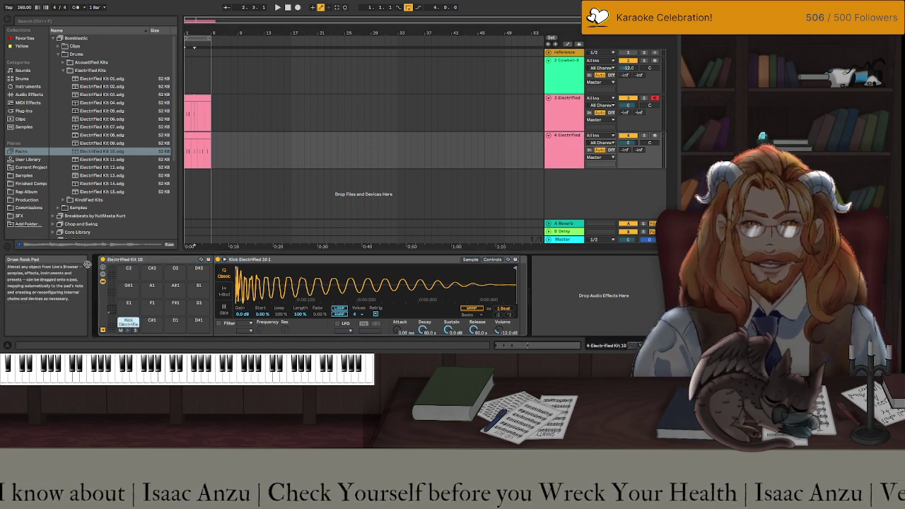
click(560, 147)
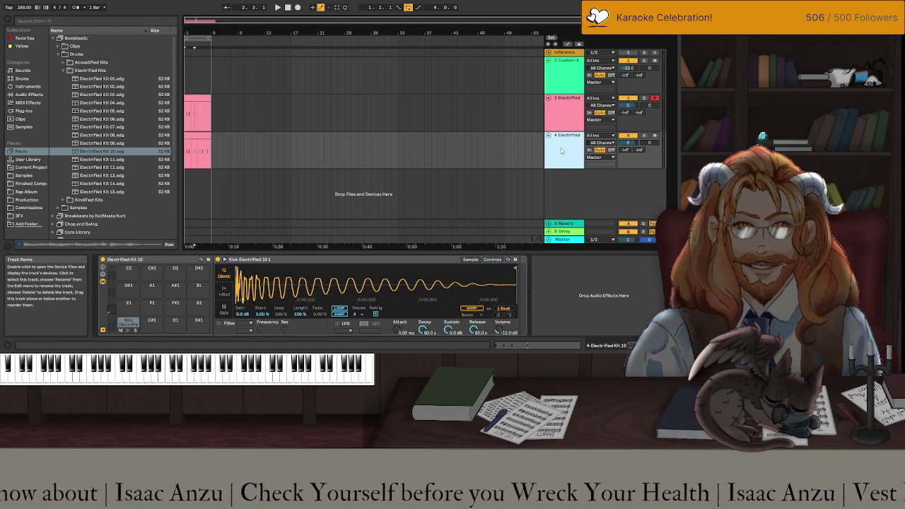
key(Delete)
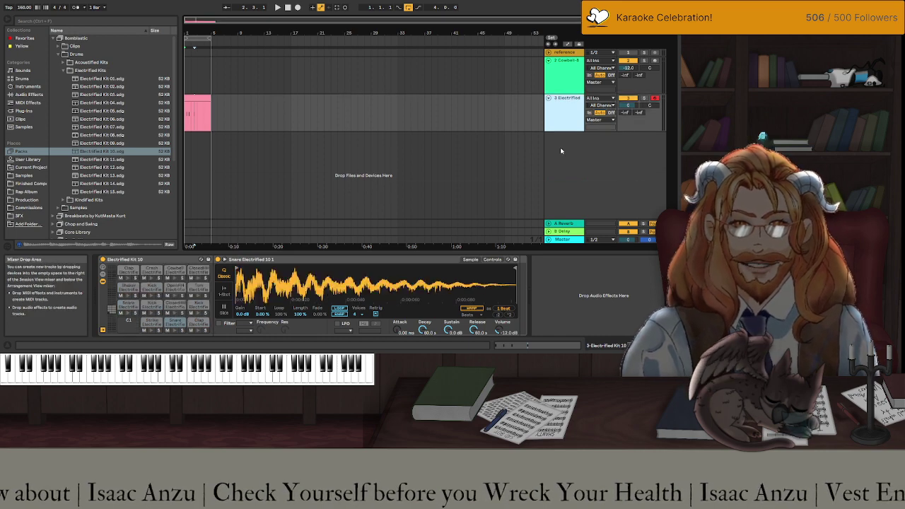
Undo the track deletion and the pad extraction to bring the kick back into Electrified Kit 10.
key(ctrl+z)
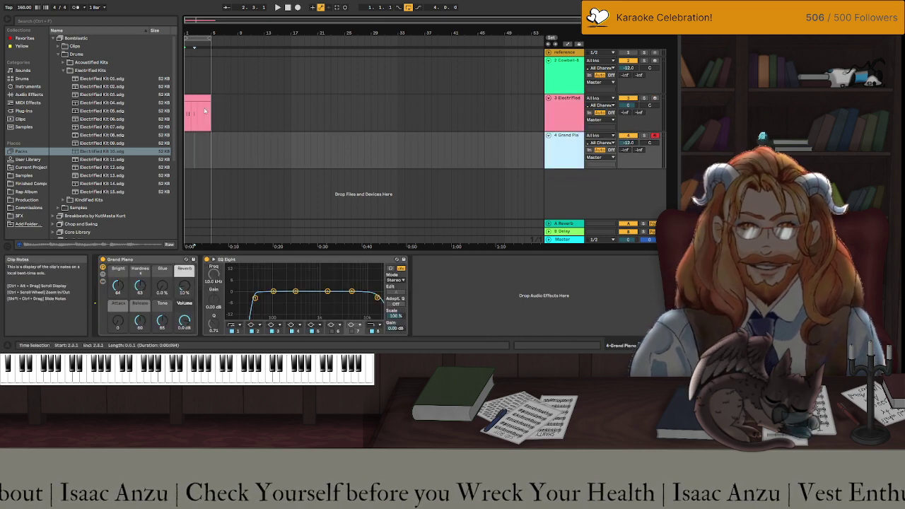
click(339, 109)
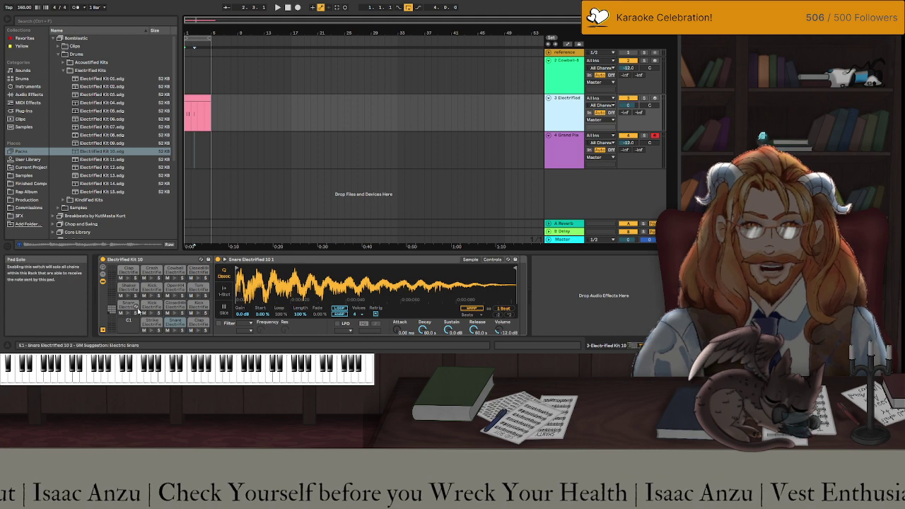
click(128, 324)
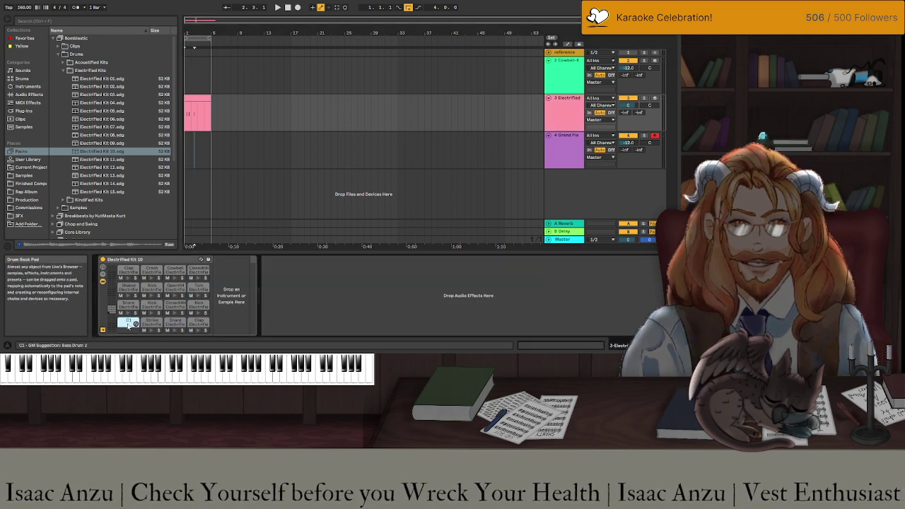
key(ctrl+z)
key(ctrl+z)
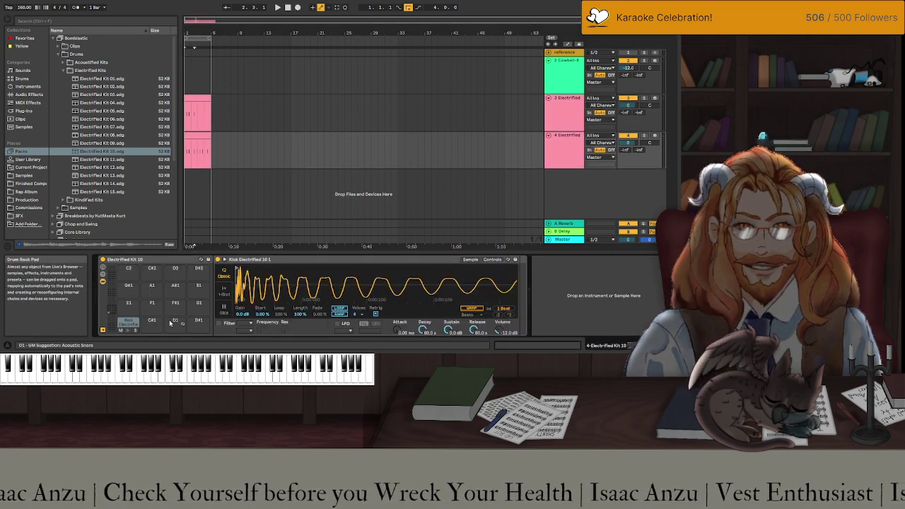
click(572, 148)
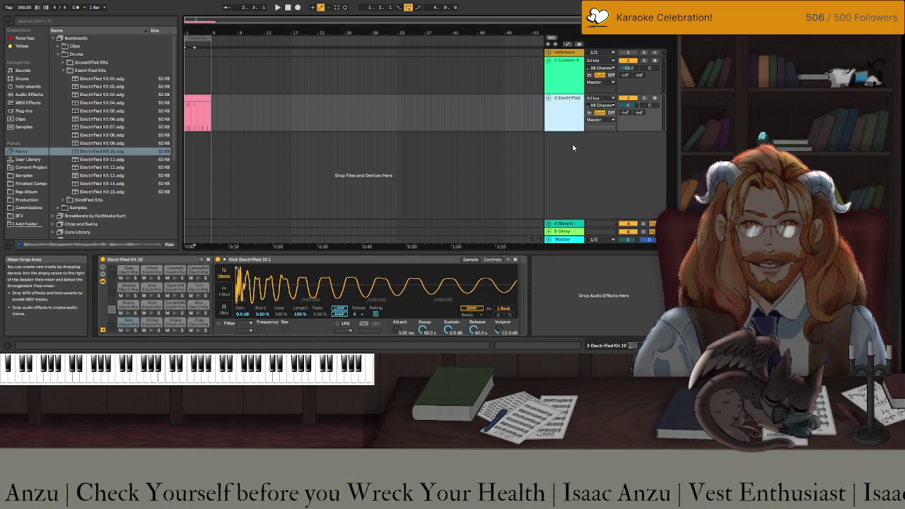
Add a MIDI track and try extracting the Kick Electrified 10 1 pad with its notes onto it.
key(ctrl+y)
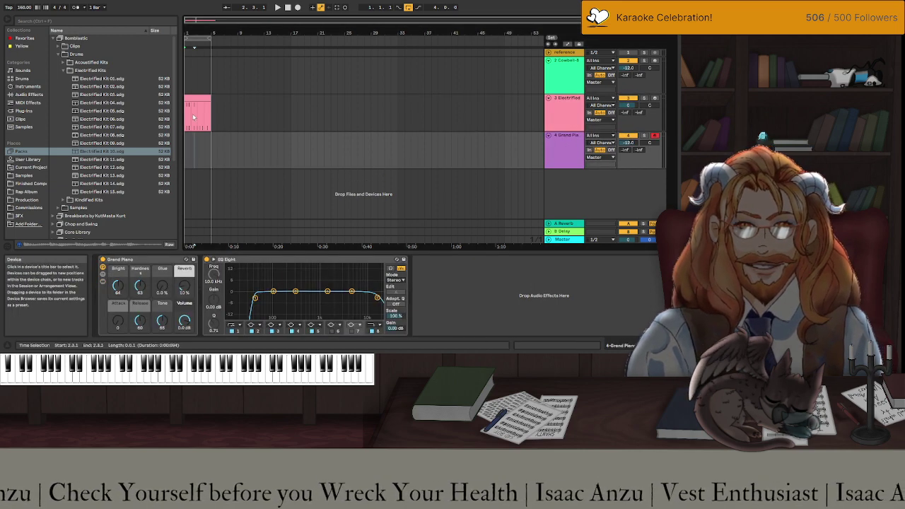
key(Up)
click(132, 326)
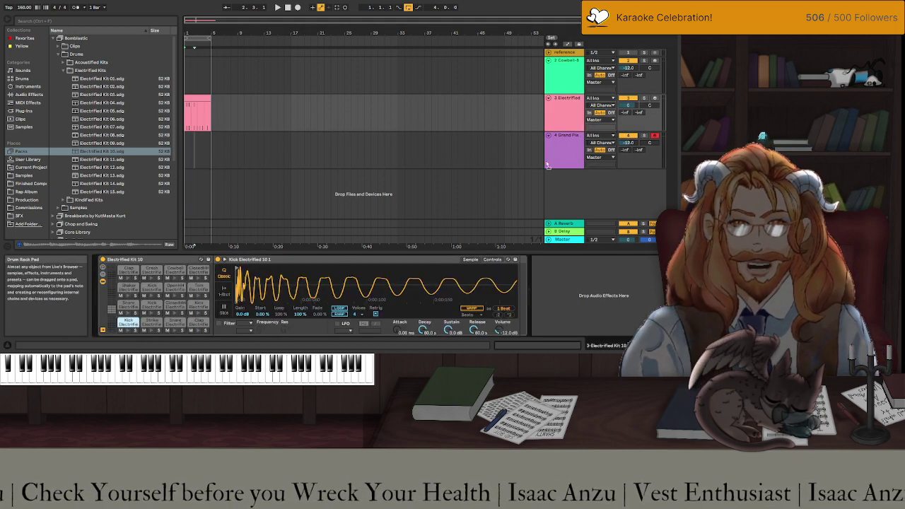
drag(566, 149, 565, 149)
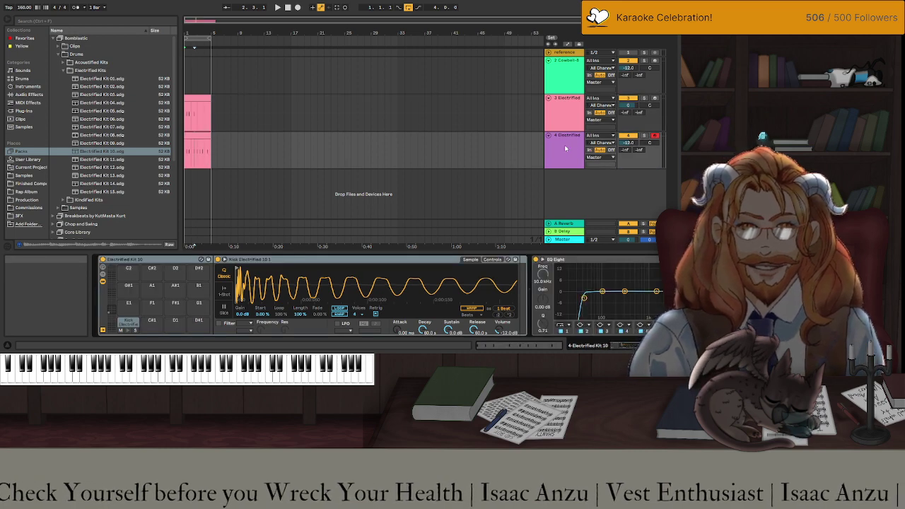
click(565, 148)
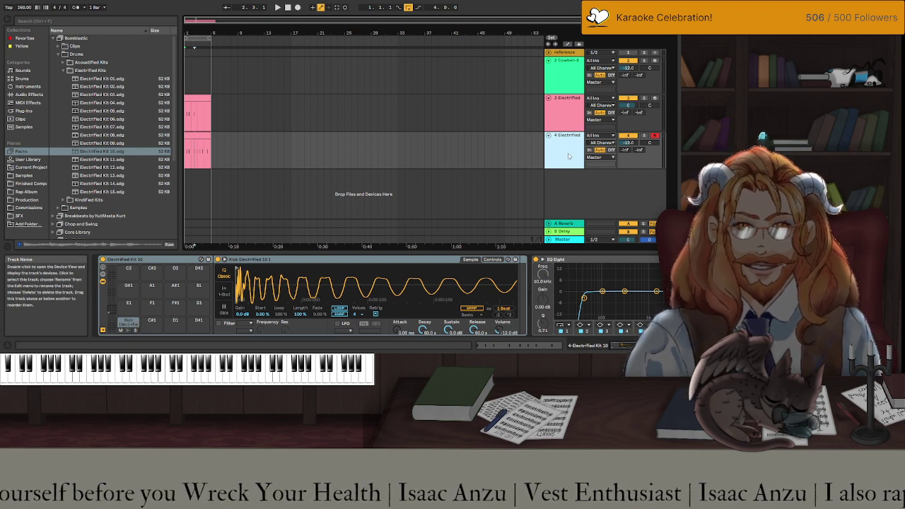
Undo the kick extraction and the added MIDI track, and add an audio track below the Electrified track.
key(ctrl+z)
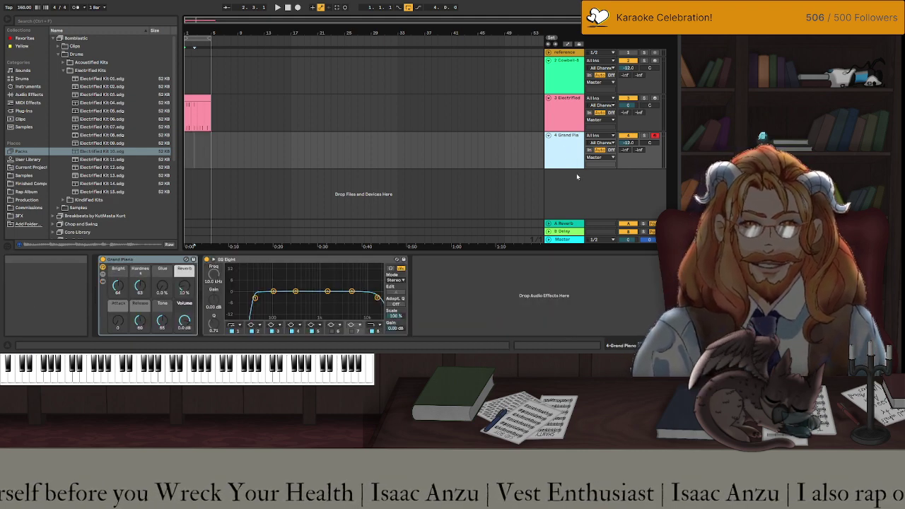
key(ctrl+z)
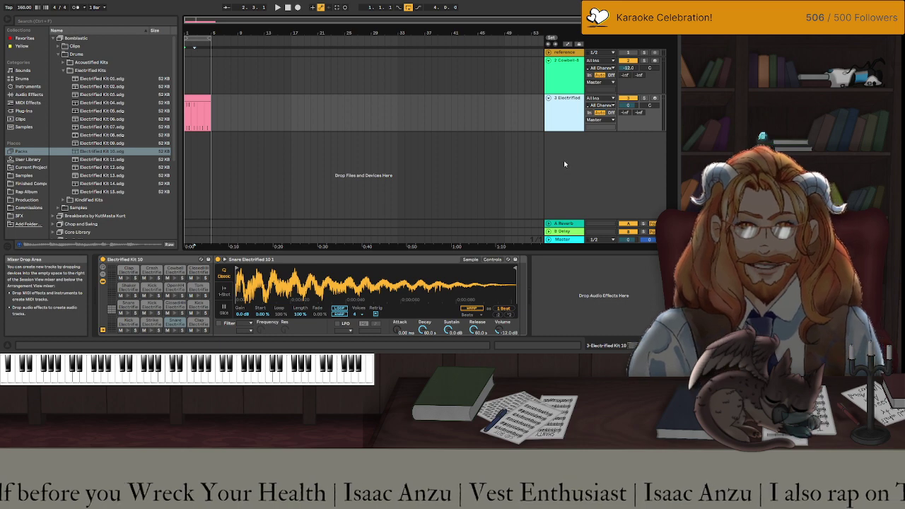
key(ctrl+z)
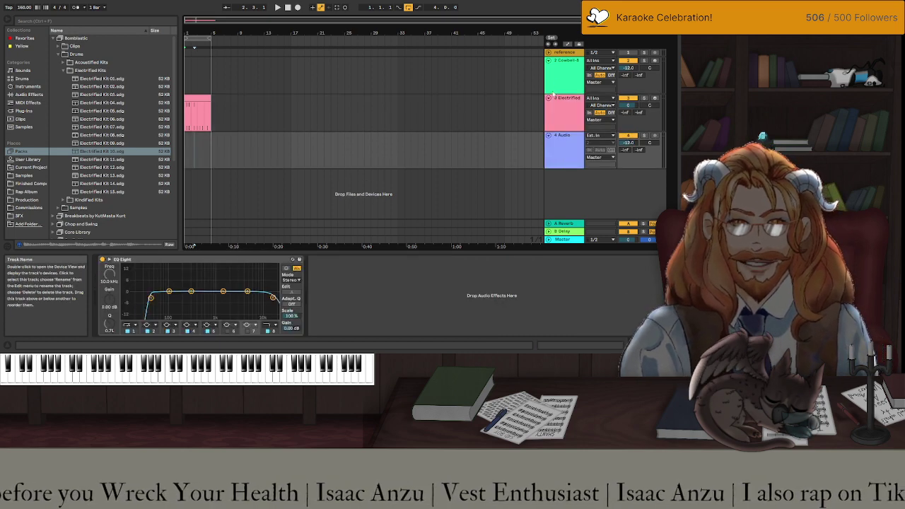
Try placing the drum rack's Kick Electrified 10 1 pad directly on the new audio track.
click(555, 117)
drag(124, 324, 189, 152)
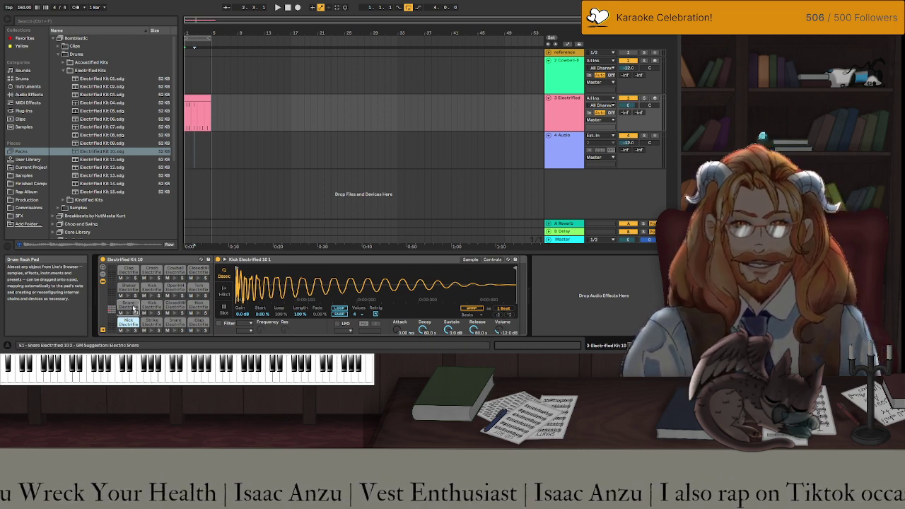
drag(124, 326, 204, 154)
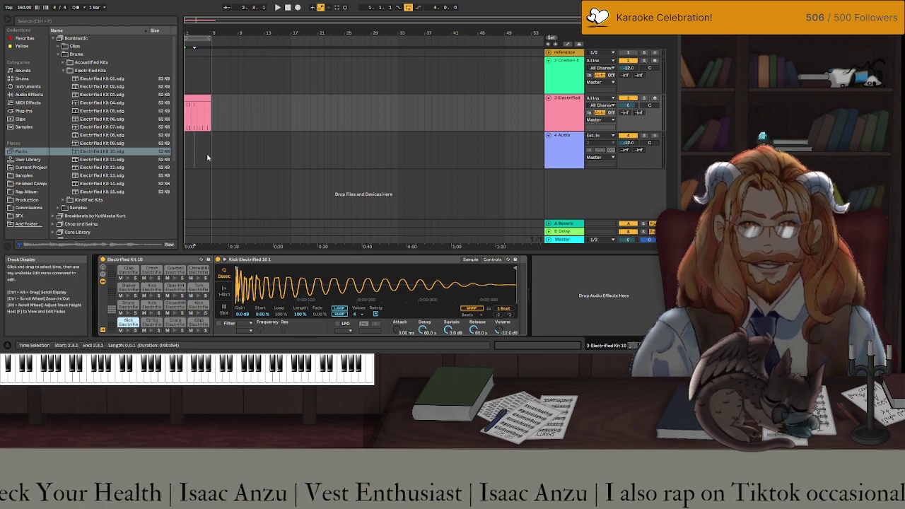
Find Kick Electrified 10 1.aif among Bomblastic's kick drum samples and place it at 1.1.1 on the audio track.
click(62, 71)
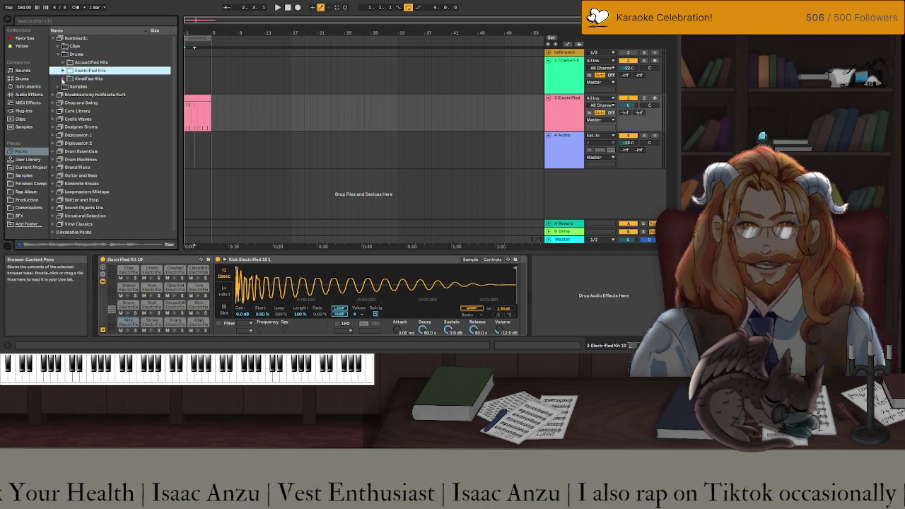
click(63, 87)
click(63, 70)
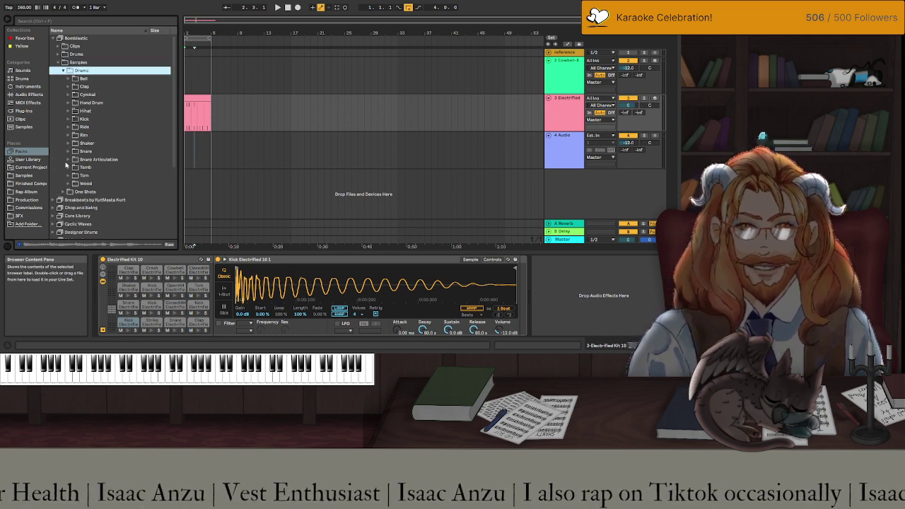
click(69, 122)
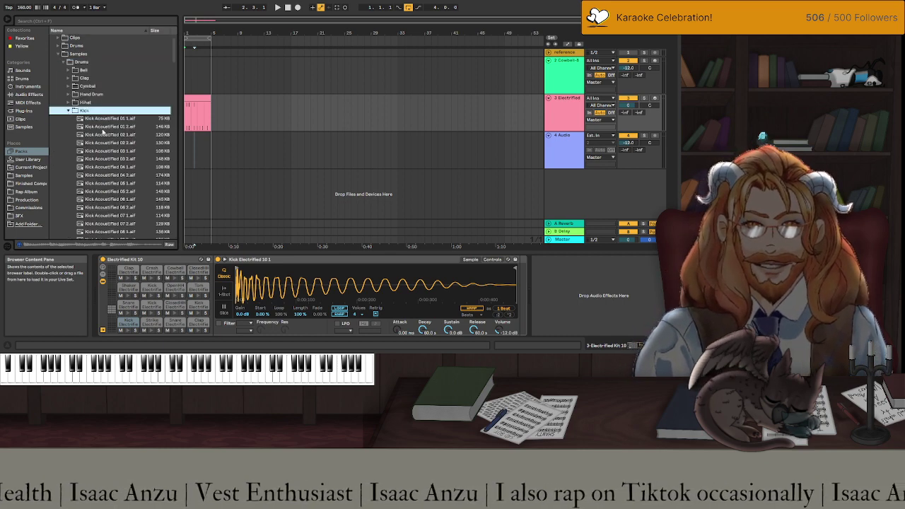
scroll(103, 132, down, 5)
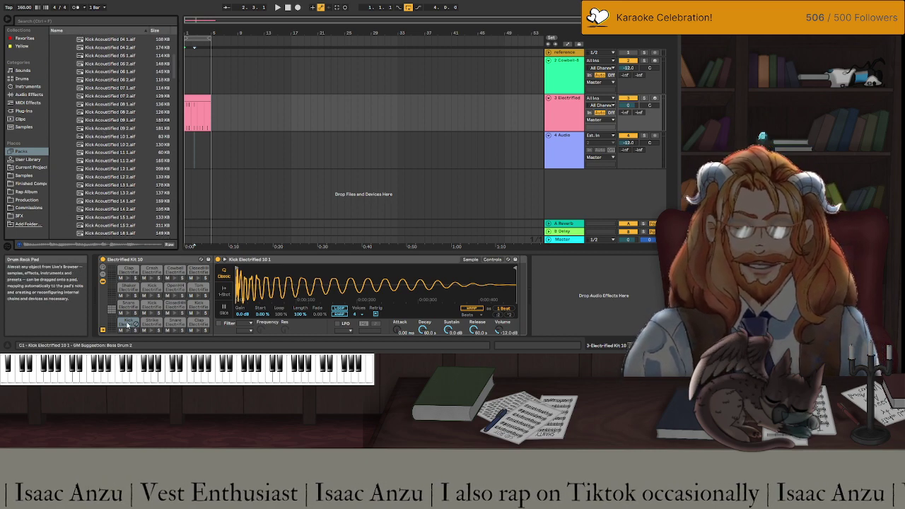
scroll(99, 167, down, 6)
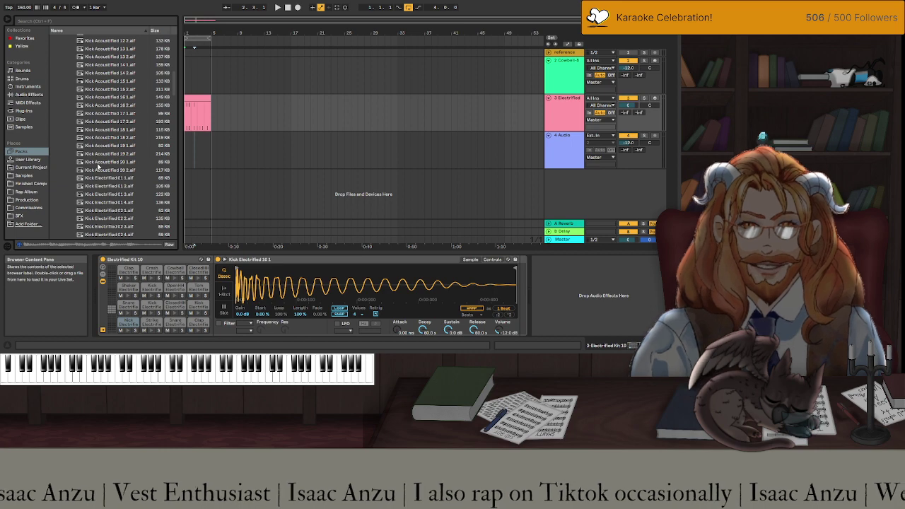
scroll(99, 166, down, 12)
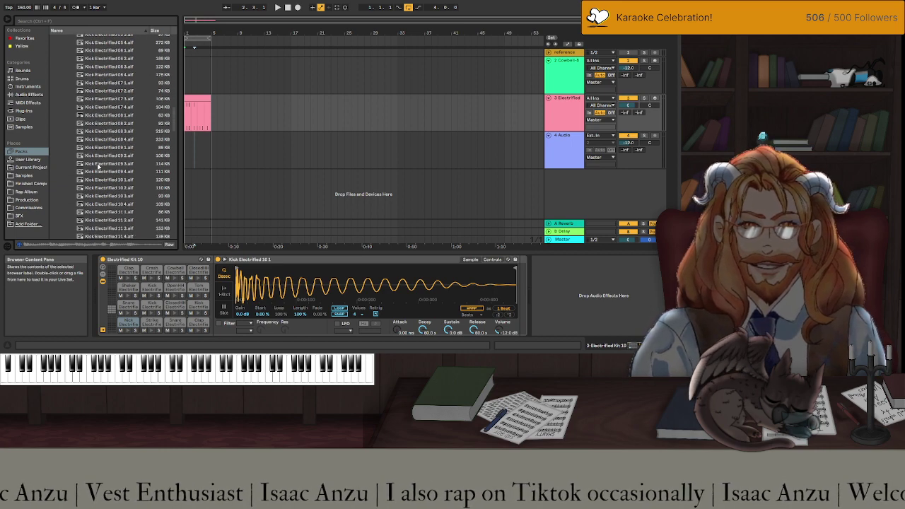
click(99, 181)
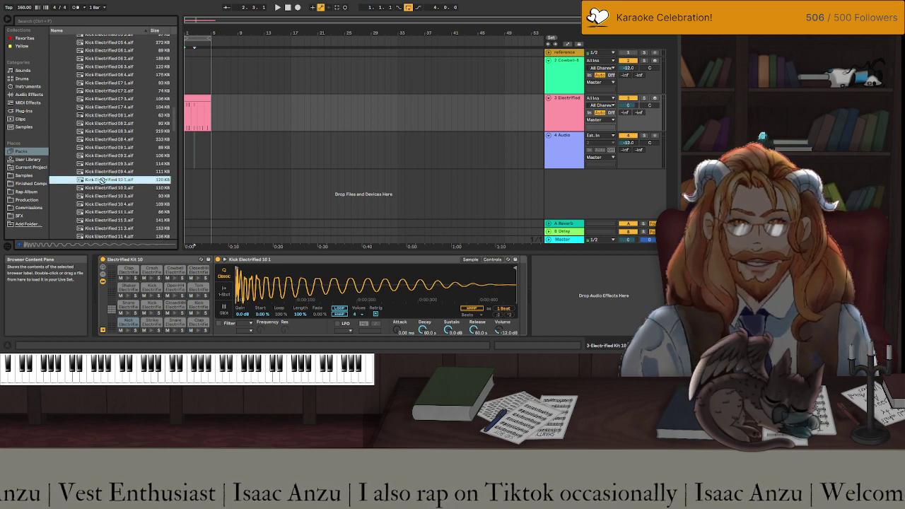
drag(102, 181, 191, 160)
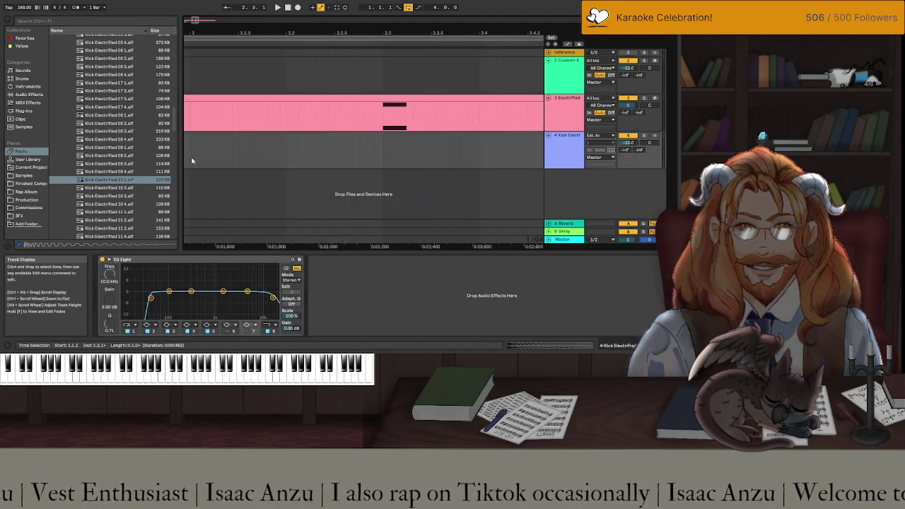
Copy the kick audio clip to 1.2.3, 1.4.1 and 2.3.1, and play it with the Electrified track muted.
scroll(194, 162, down, 5)
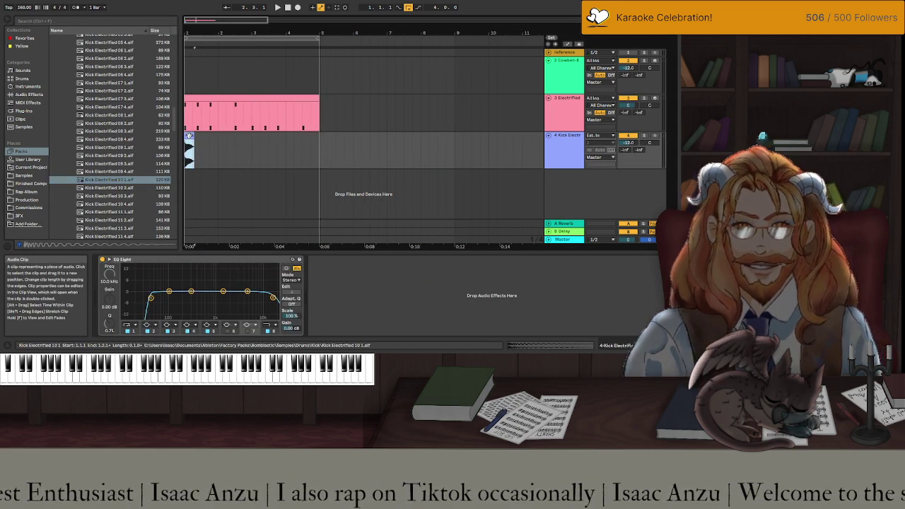
scroll(189, 135, up, 4)
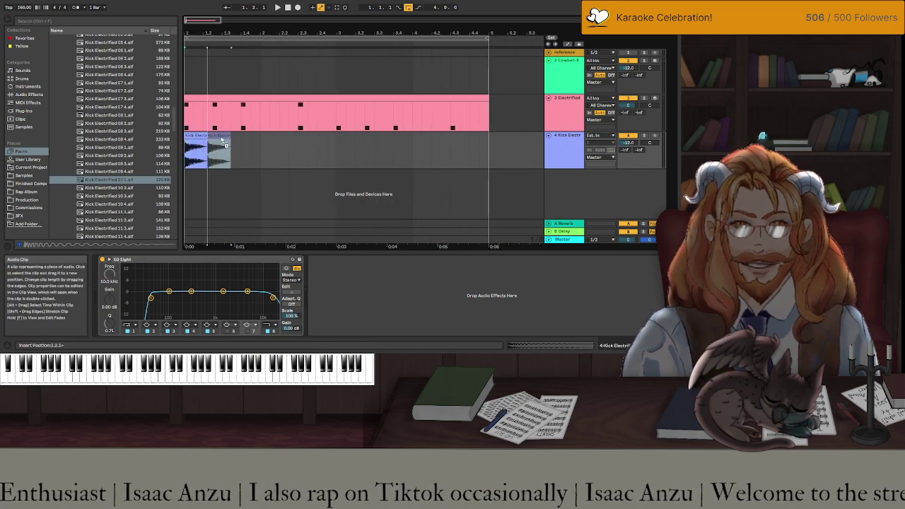
drag(224, 143, 315, 146)
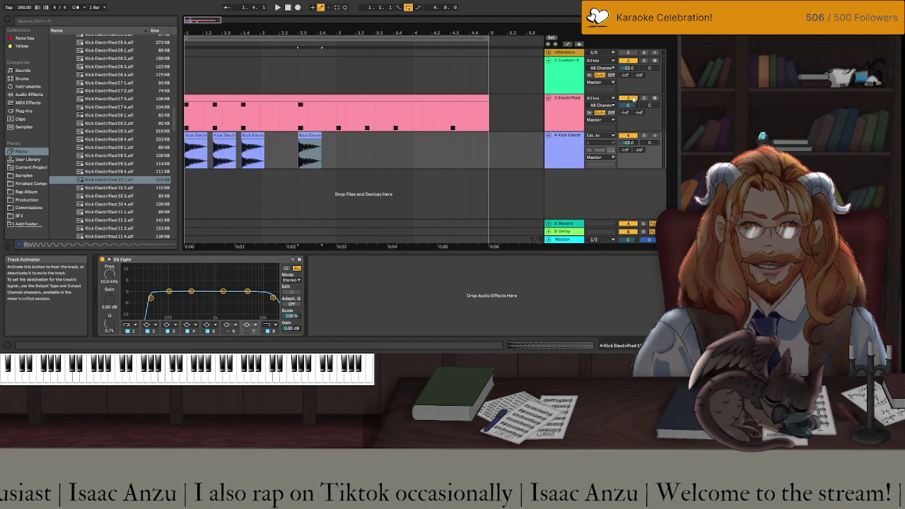
key(space)
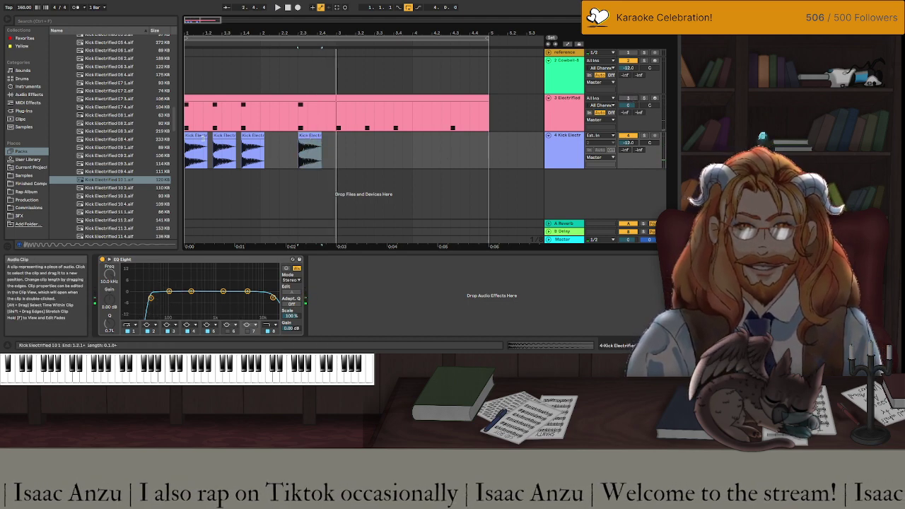
Shorten the loop to two bars and place Kick Electrified 10 2.aif at 1.1.1 on a new audio track.
drag(490, 39, 335, 40)
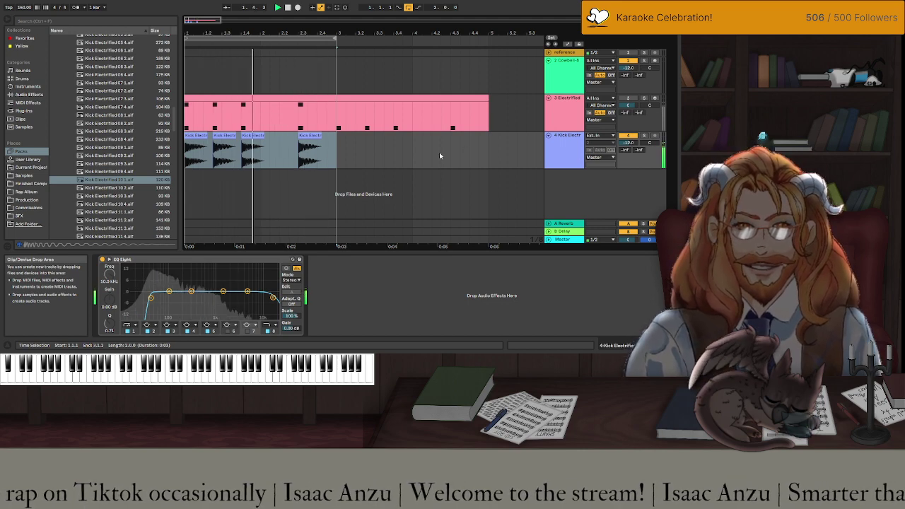
click(111, 190)
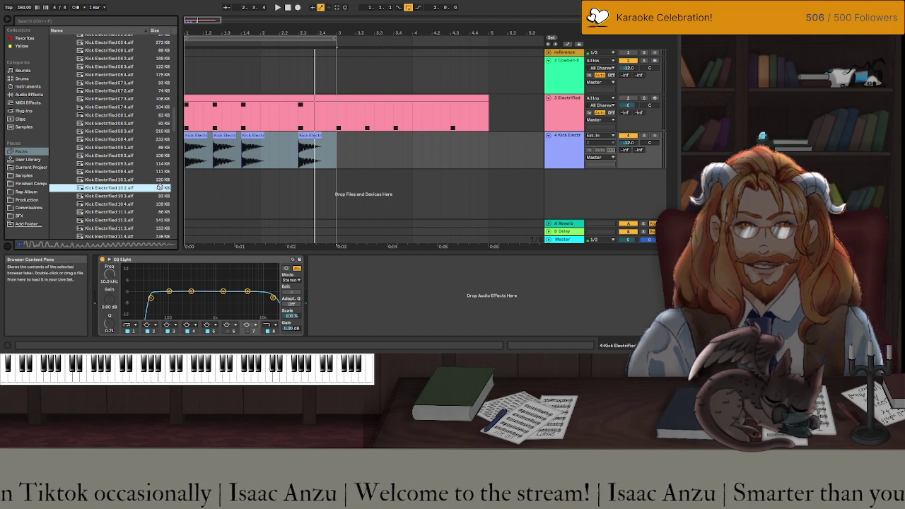
drag(160, 187, 190, 187)
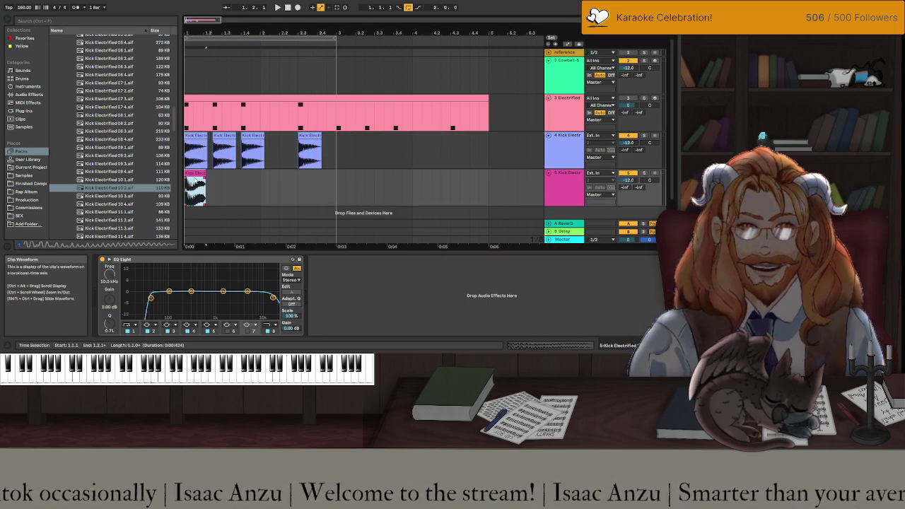
Copy the Kick Electrified 10 2 clip to 1.2.3, 1.4.1 and 2.3.1, and play the layered kicks.
drag(190, 173, 306, 173)
key(space)
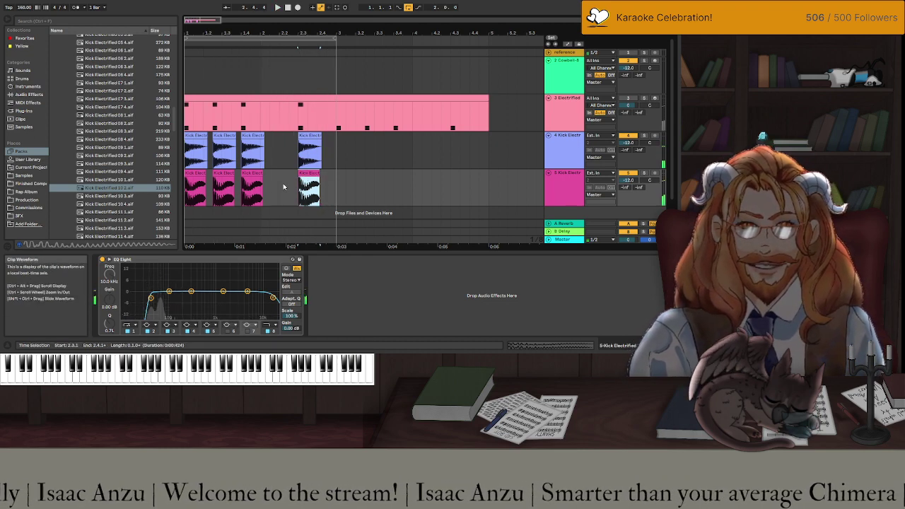
click(196, 174)
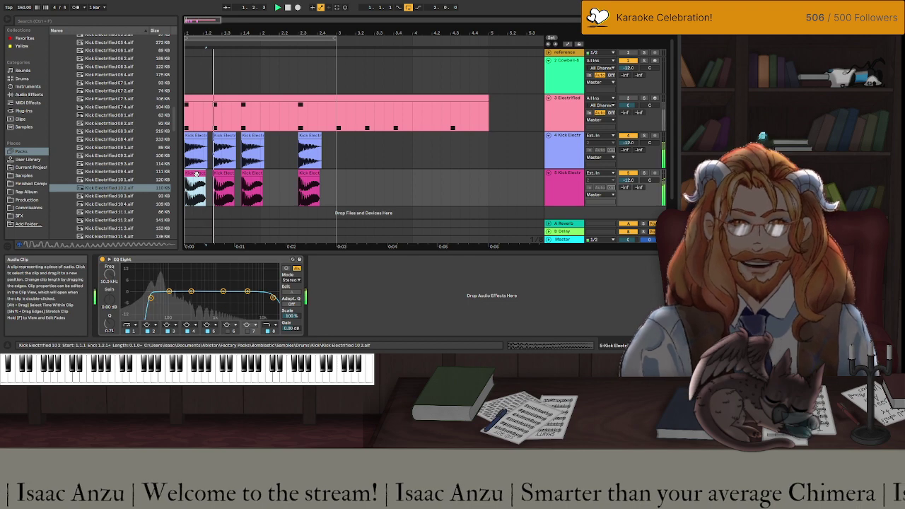
click(197, 174)
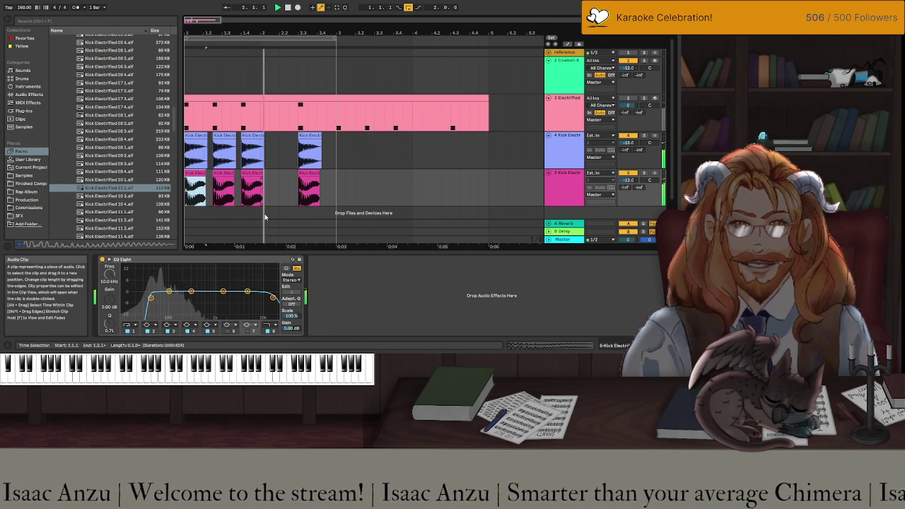
Set the last Kick Electrified 10 2 clip's transposition to 1 st and warp it in Complex mode.
double_click(306, 182)
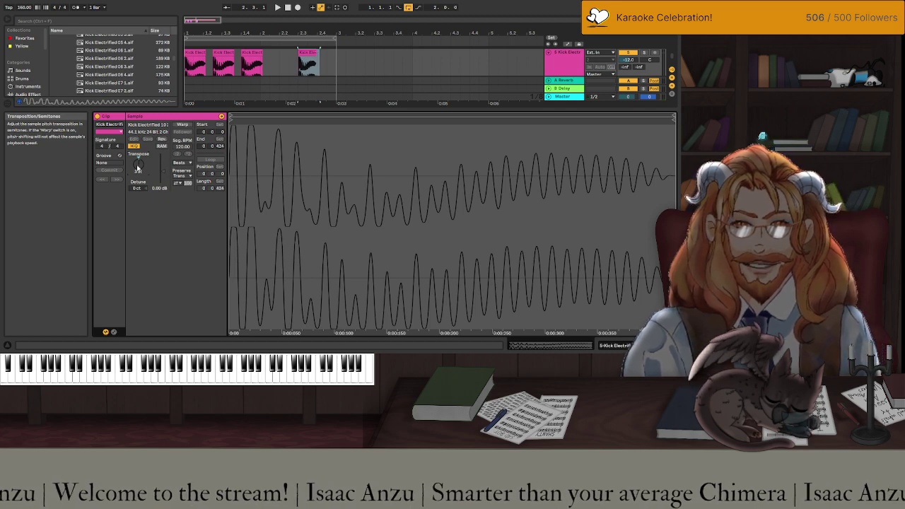
key(space)
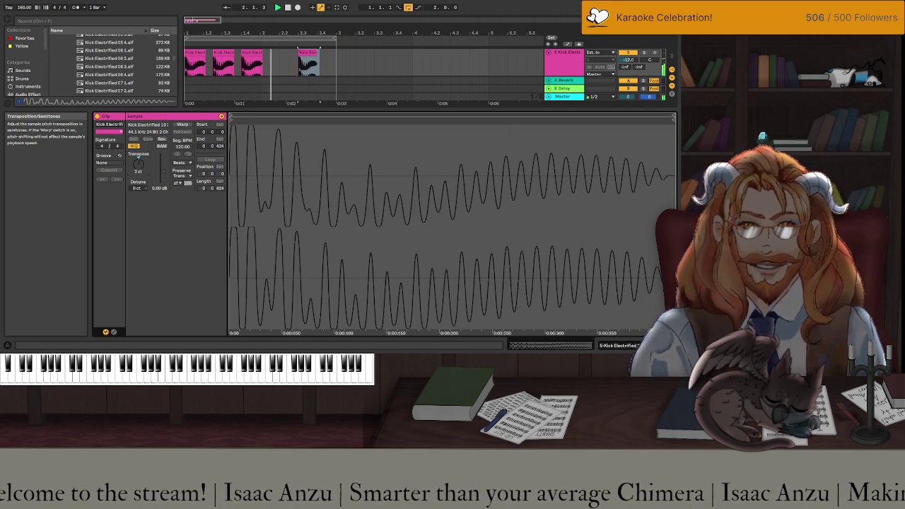
drag(139, 167, 139, 176)
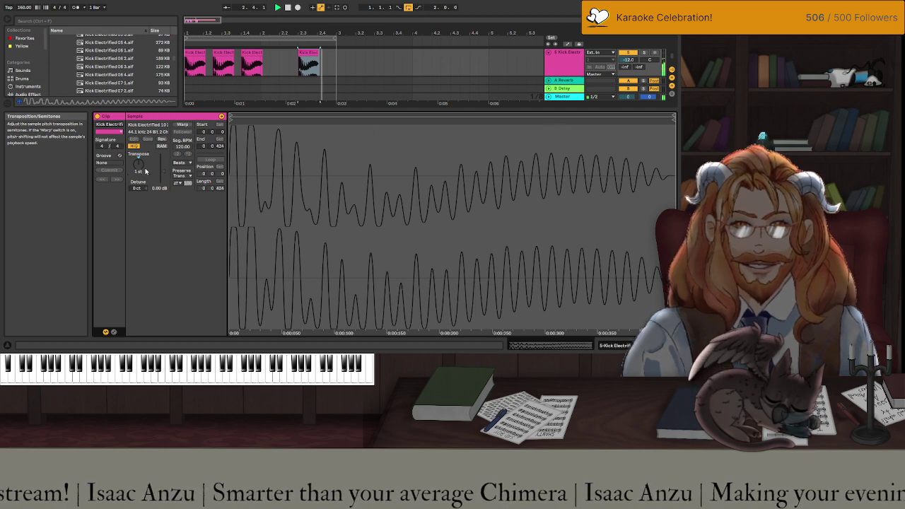
click(182, 125)
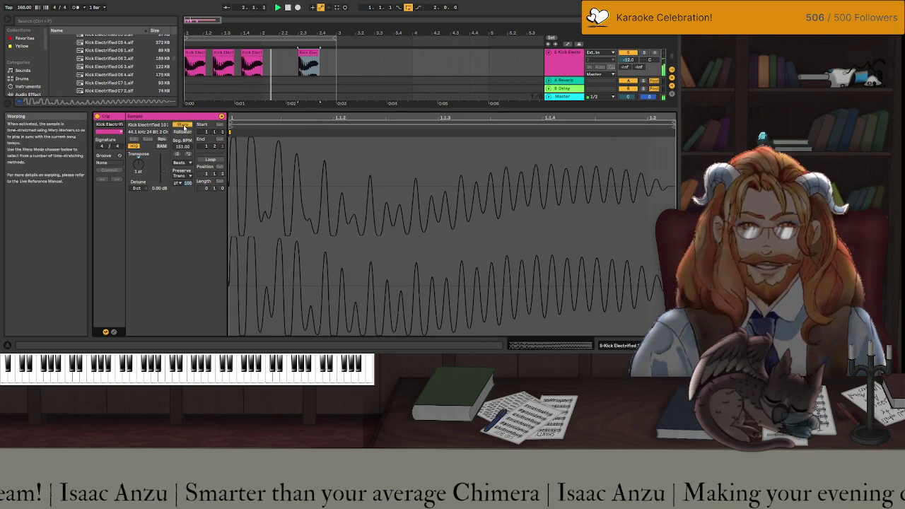
click(184, 164)
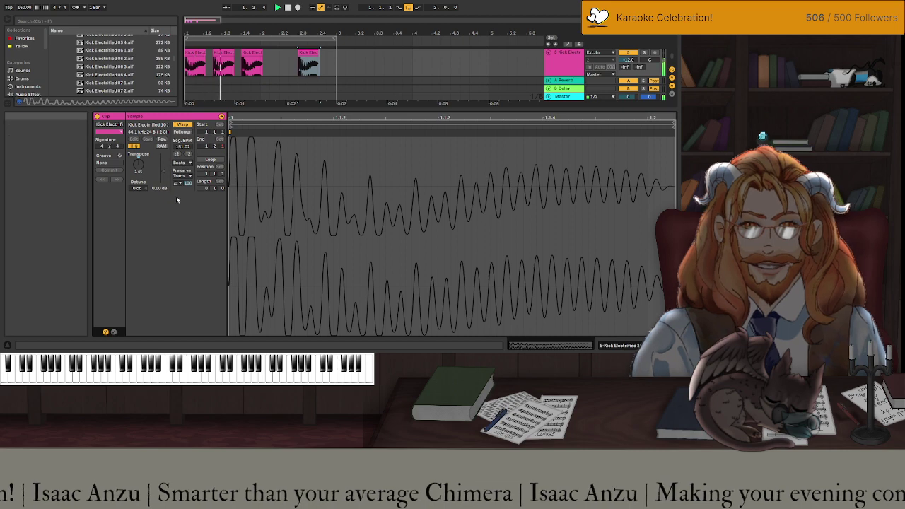
click(176, 196)
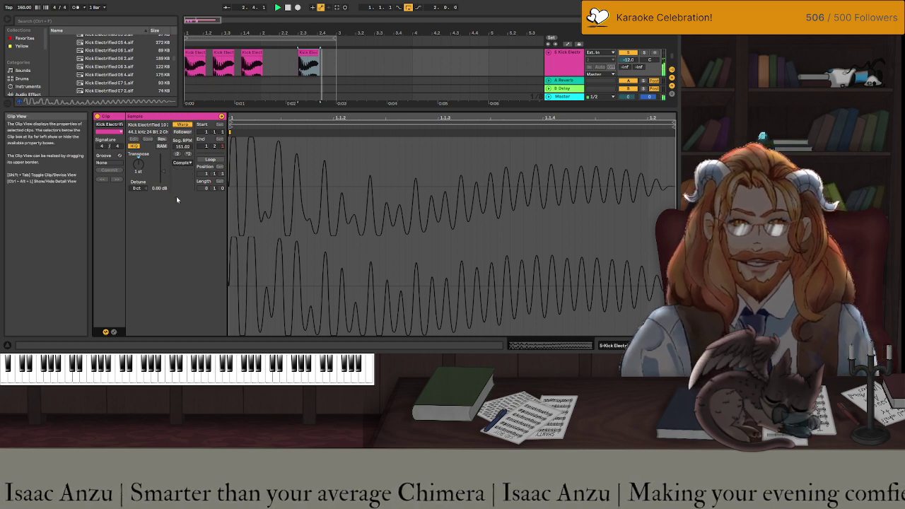
key(shift+Tab)
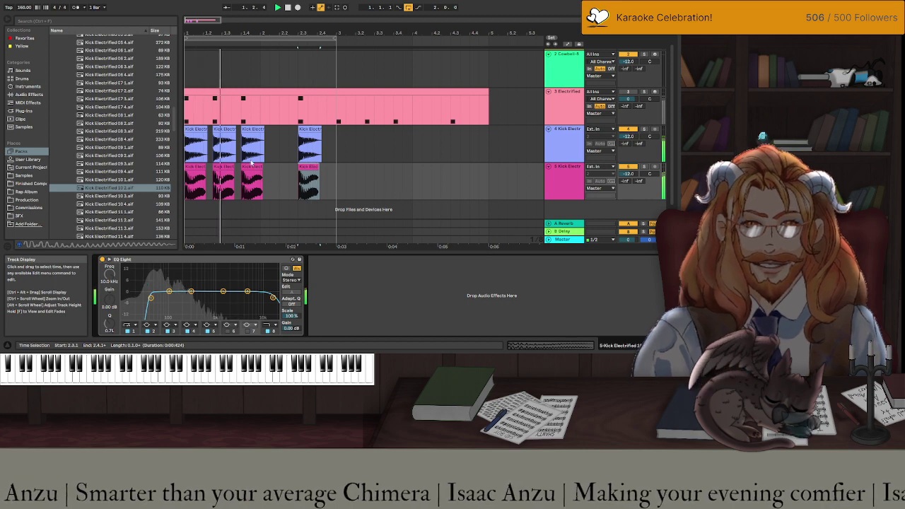
Copy the first Kick Electrified 10 1 clip to 2.4.1 and lower the copy's gain.
ctrl+scroll(233, 150, up, 5)
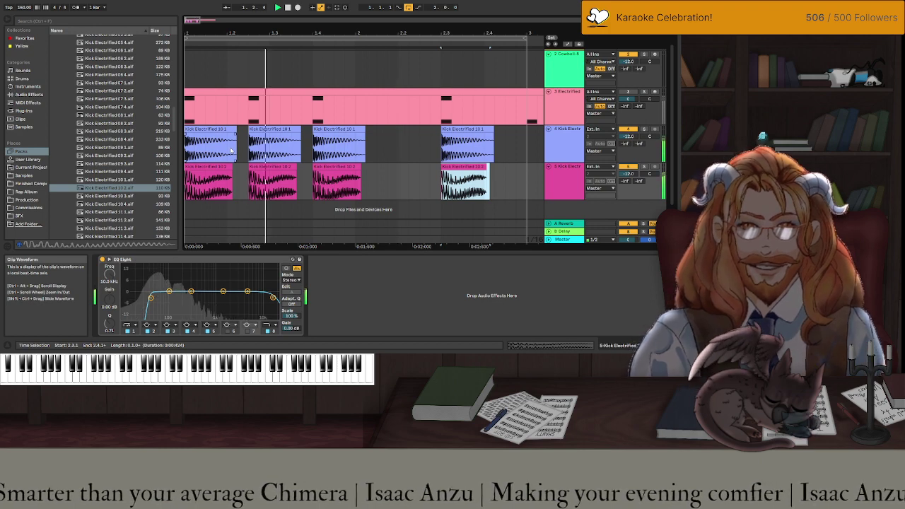
click(203, 130)
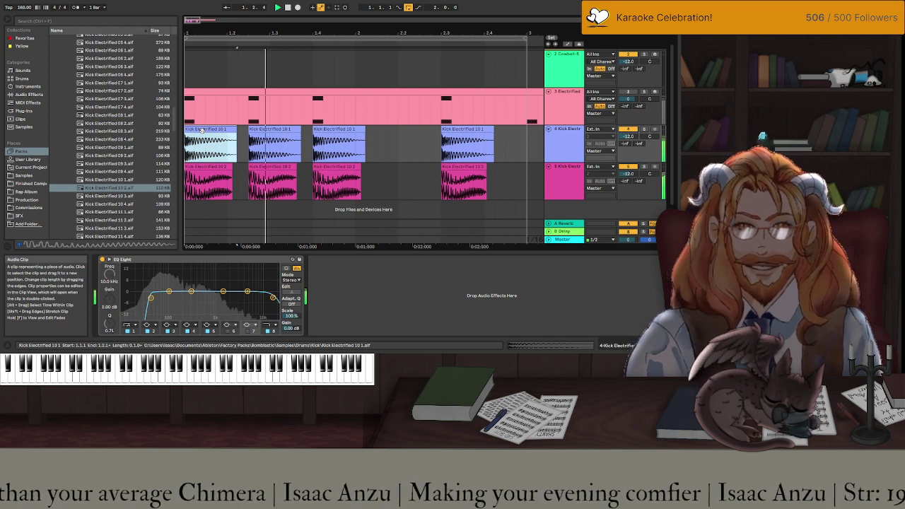
drag(203, 131, 499, 132)
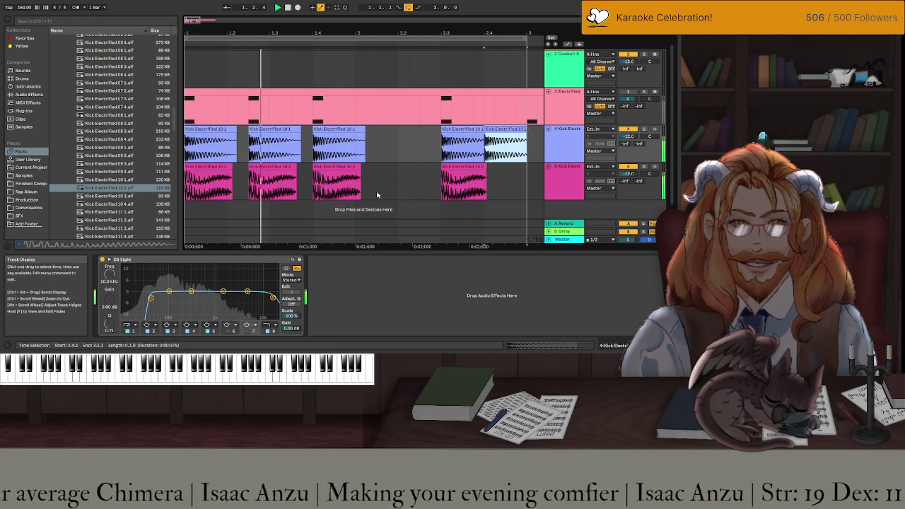
double_click(499, 131)
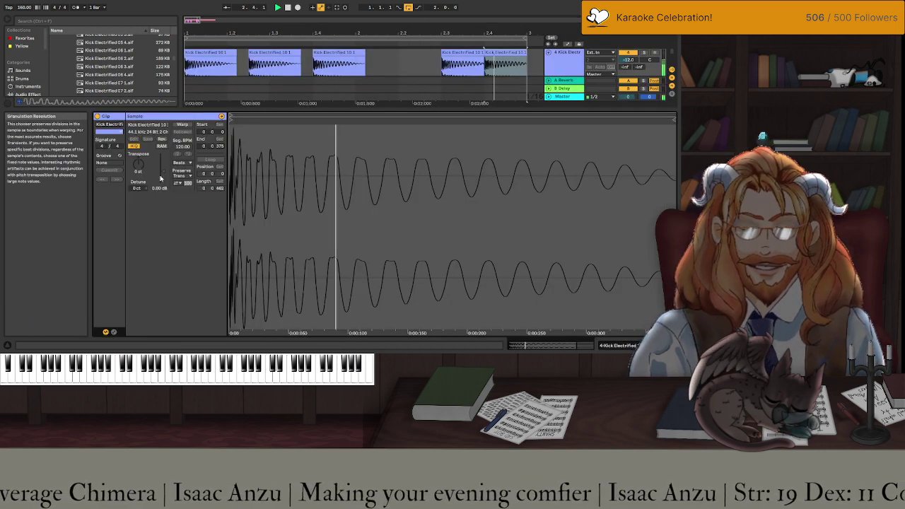
drag(163, 176, 164, 186)
key(shift+Tab)
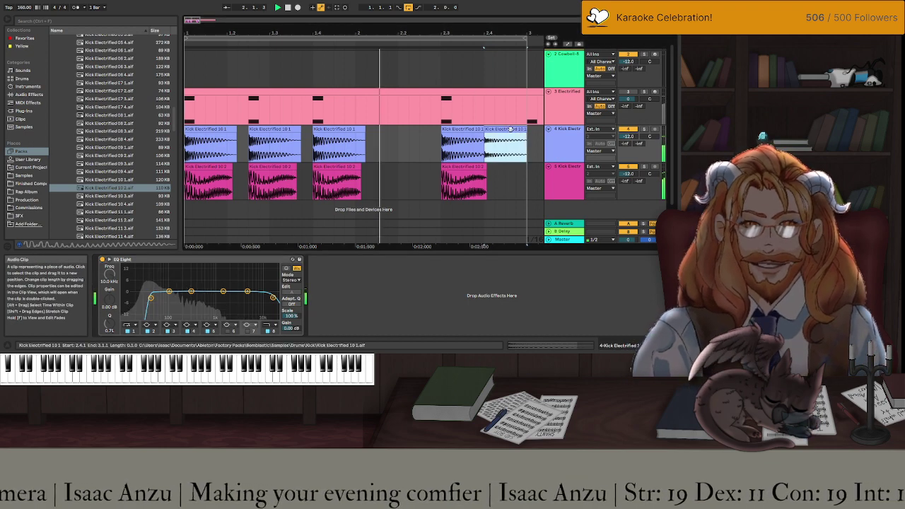
Make sixteenth-long copies of the quieter Kick Electrified 10 1 clip and place them at 1.2.1 and 1.3.3.
drag(513, 131, 386, 131)
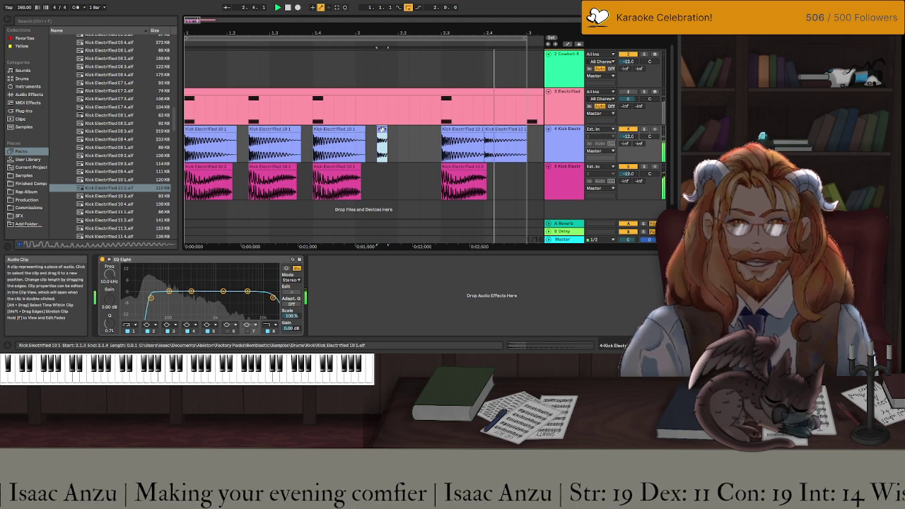
key(shift+Tab)
key(shift+Tab)
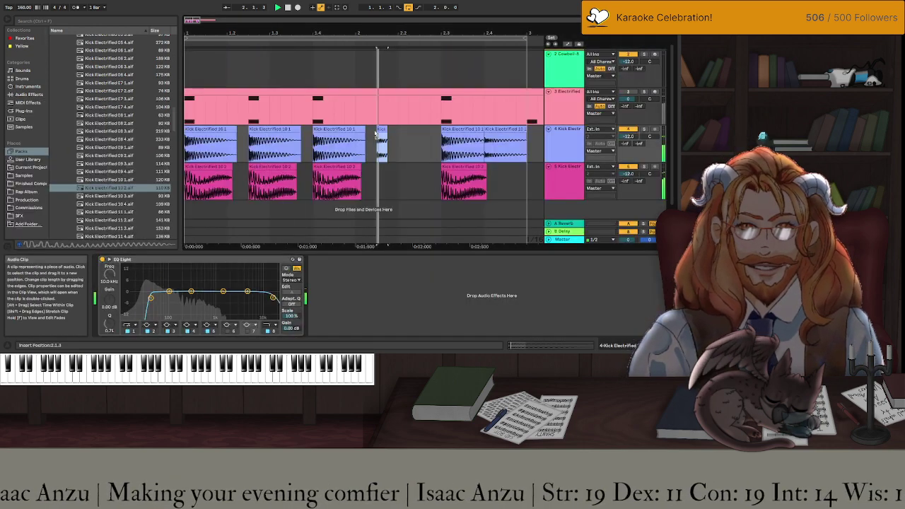
drag(381, 130, 244, 134)
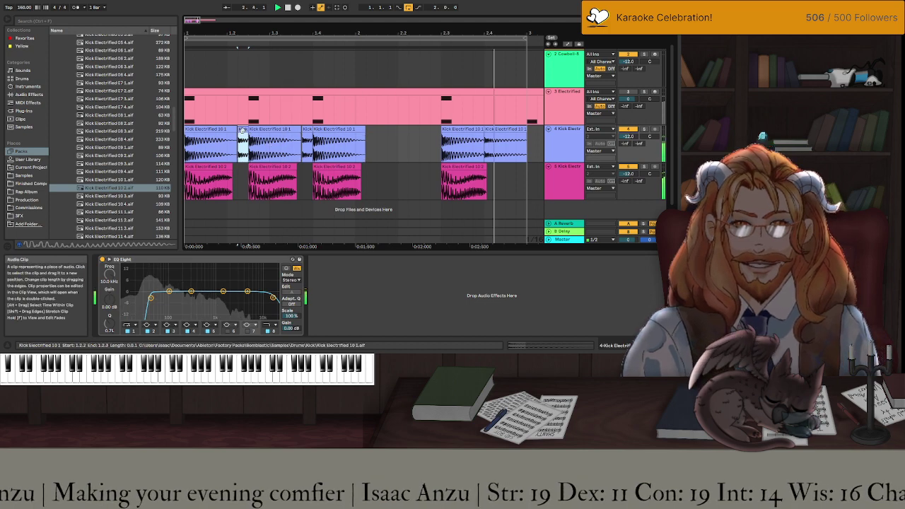
key(Left)
click(306, 141)
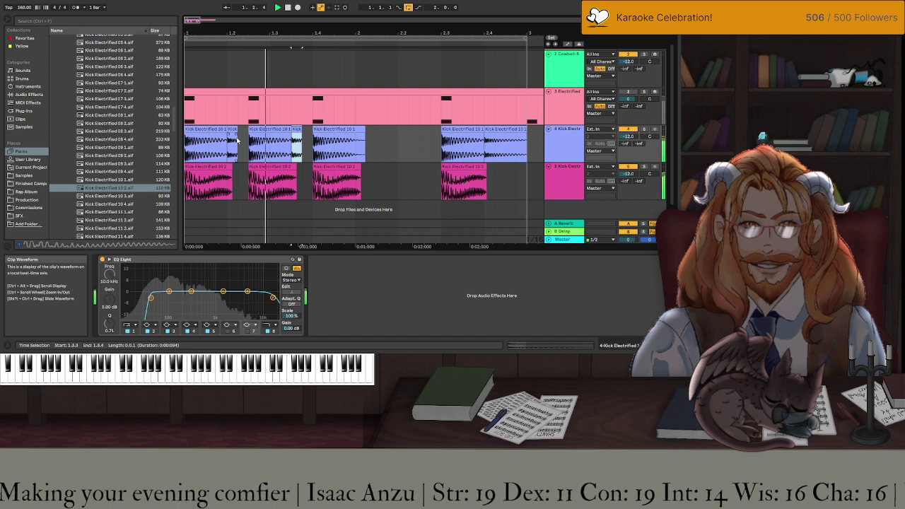
Shift the two short quiet kick clips off the grid, slightly after 1.2.1 and 1.3.3.
scroll(237, 139, up, 3)
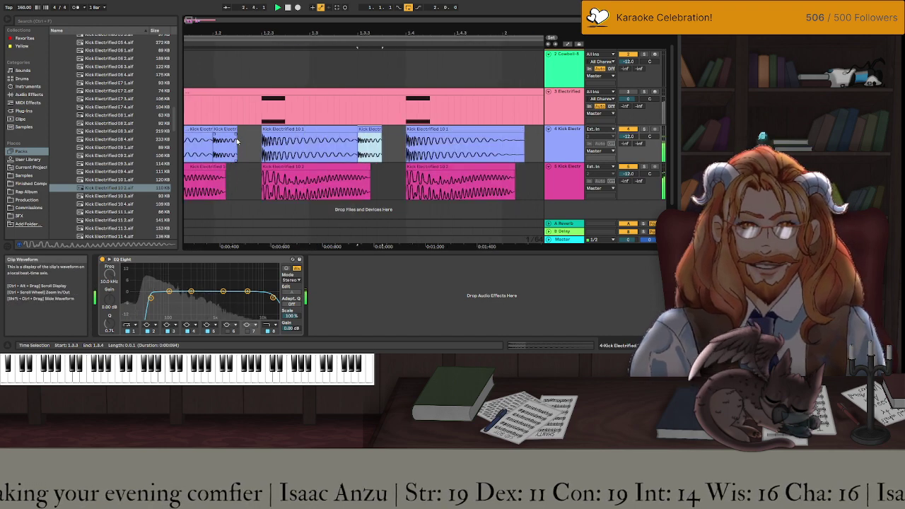
scroll(237, 140, left, 1)
click(392, 130)
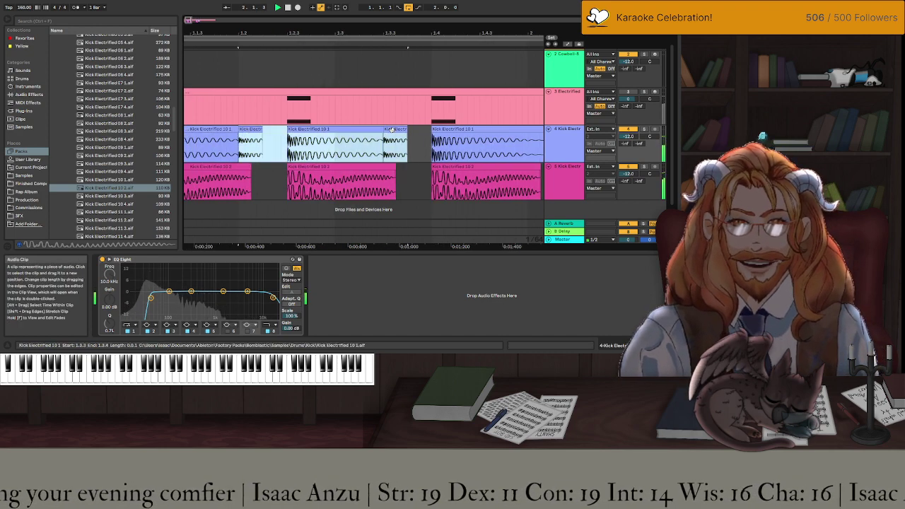
click(254, 135)
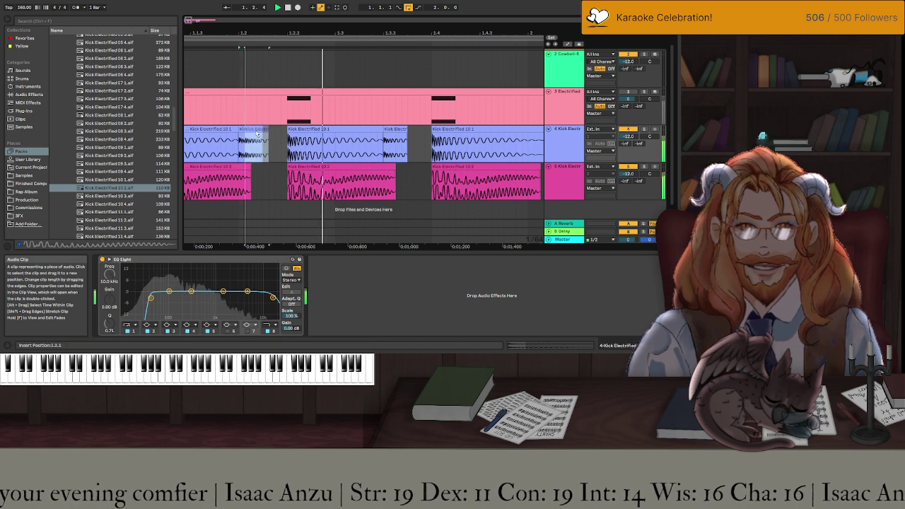
drag(258, 134, 398, 130)
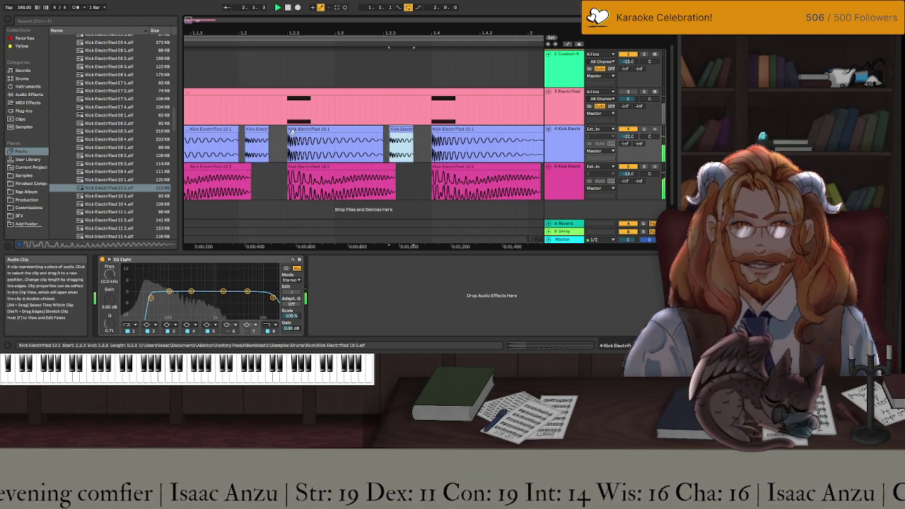
click(400, 134)
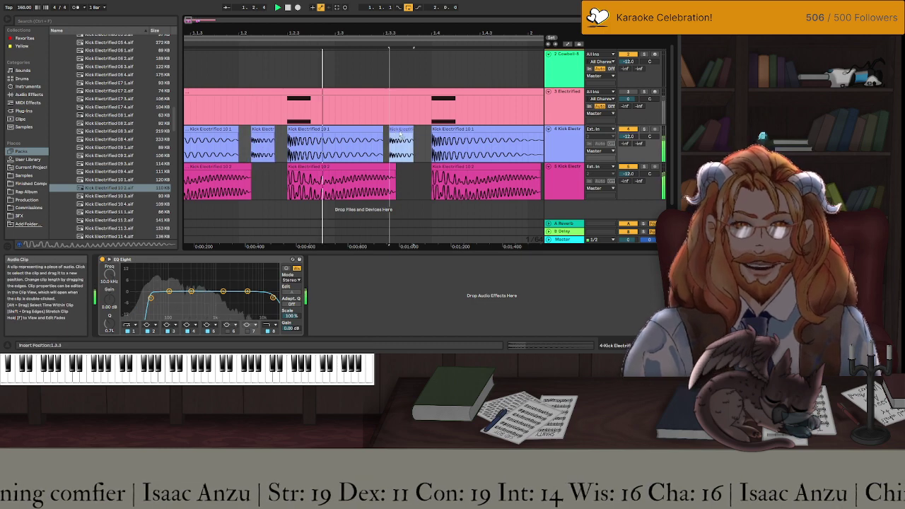
drag(400, 135, 407, 134)
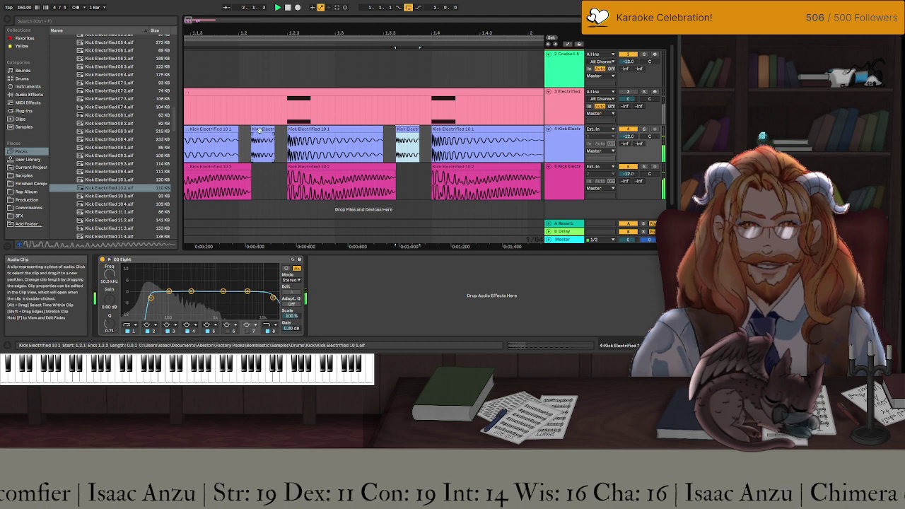
drag(259, 131, 252, 131)
drag(405, 131, 397, 131)
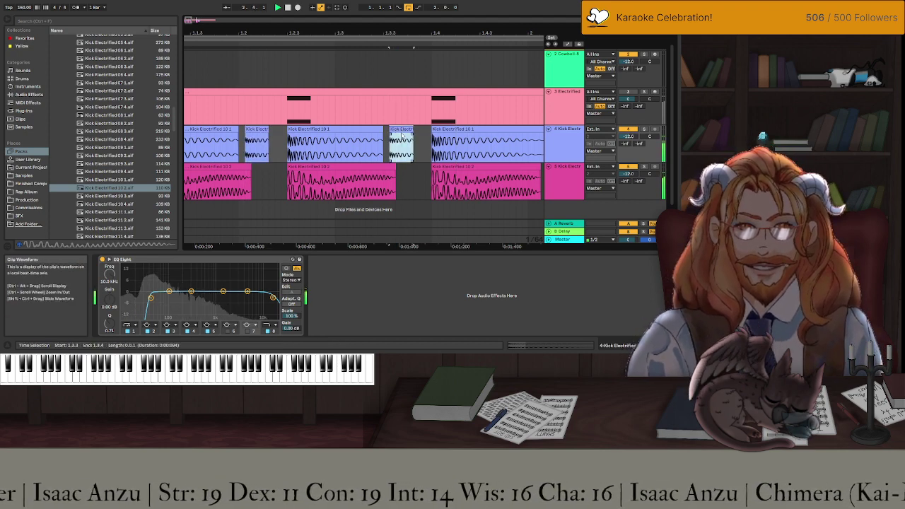
Fine-tune the first short quiet kick clip by moving it slightly further past 1.2.1.
key(minus)
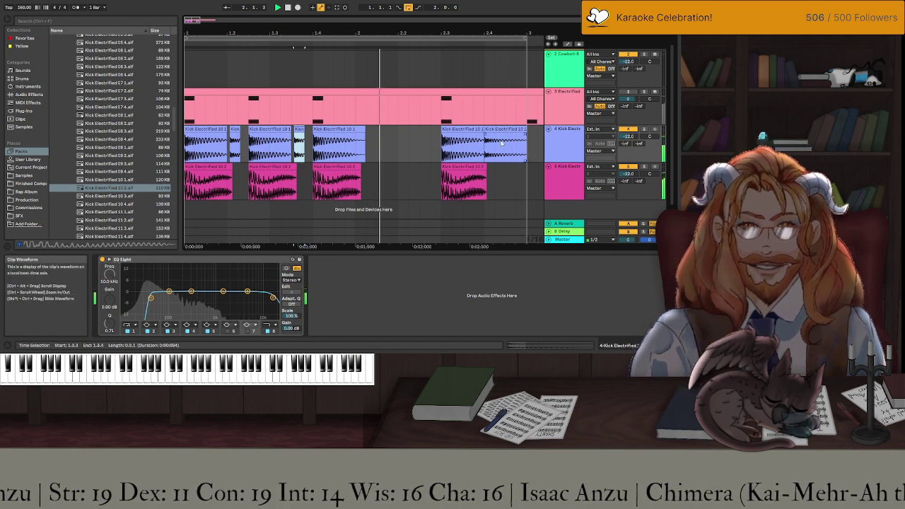
click(497, 130)
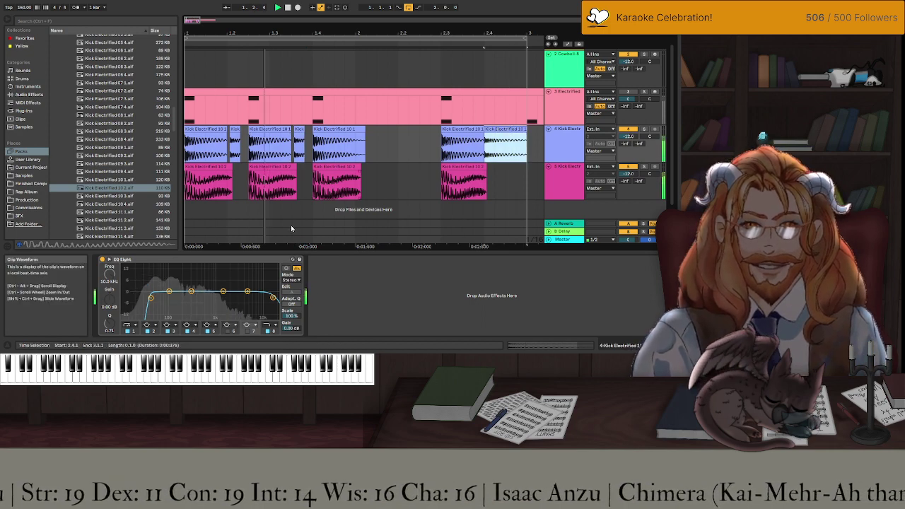
click(233, 131)
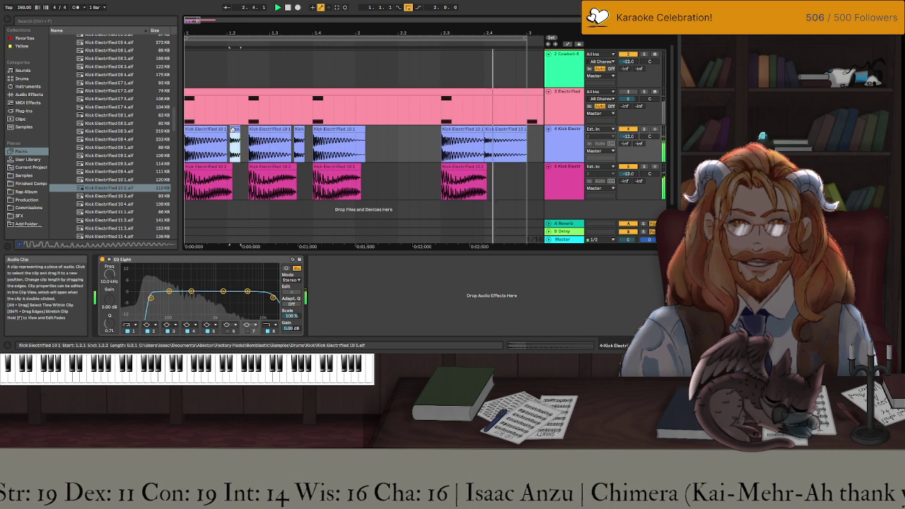
scroll(233, 131, up, 2)
scroll(232, 131, up, 2)
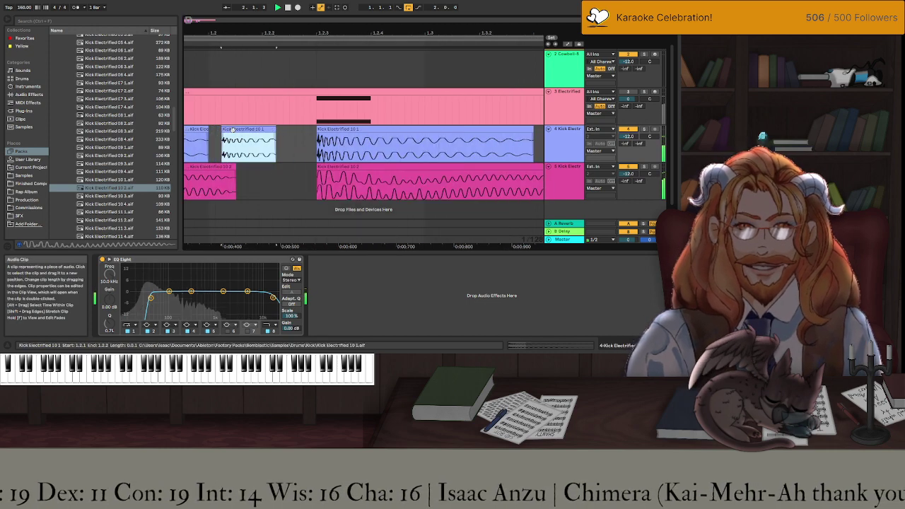
scroll(232, 131, up, 2)
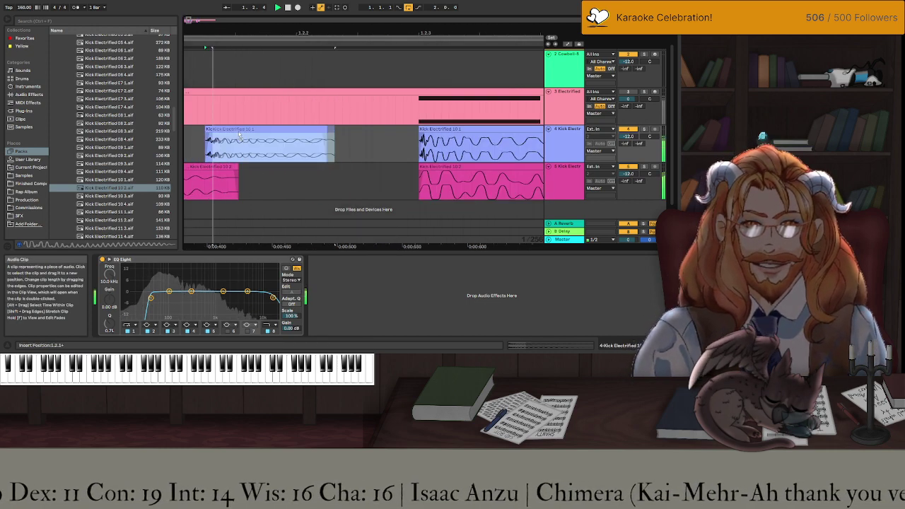
scroll(335, 162, down, 2)
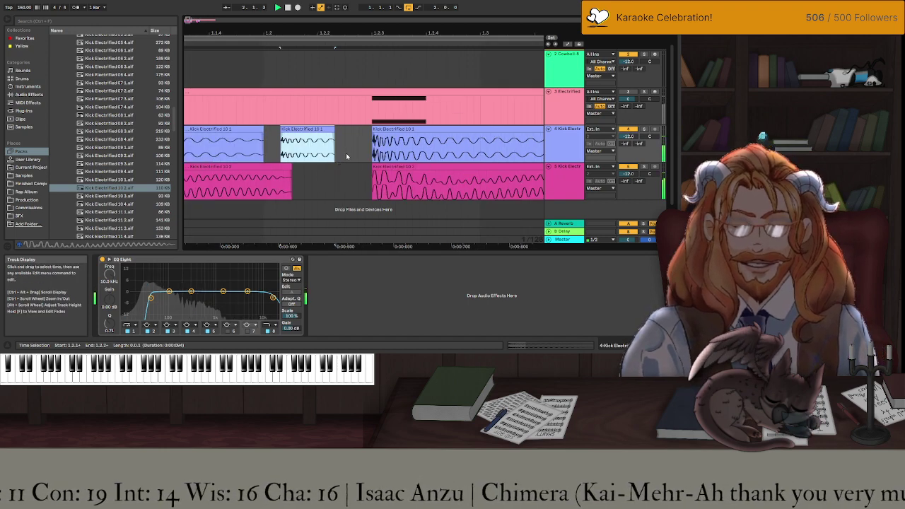
Move the second short quiet Kick Electrified 10 1 clip slightly further past 1.3.3.
scroll(346, 155, right, 5)
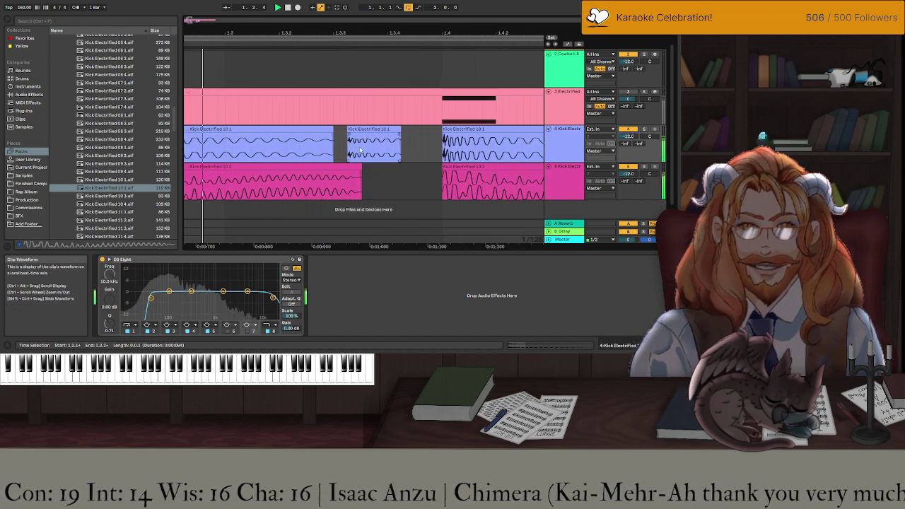
scroll(359, 150, up, 2)
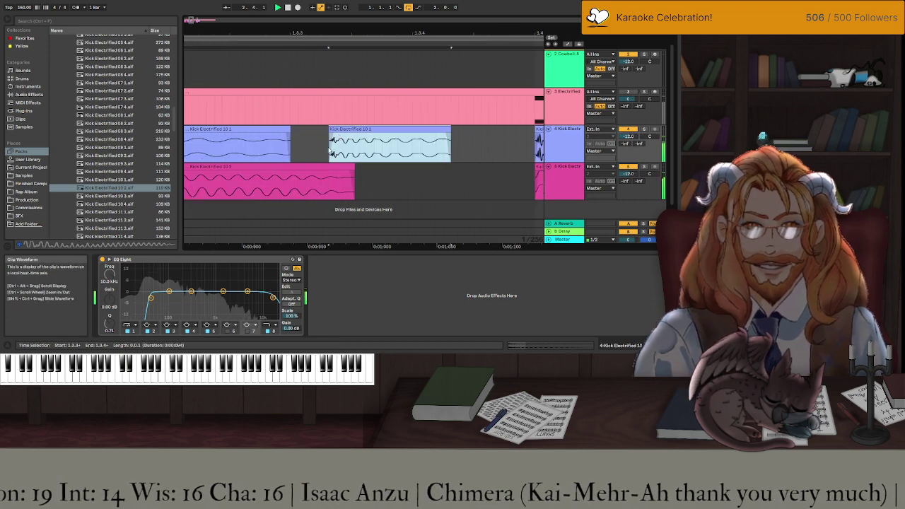
scroll(329, 151, down, 4)
scroll(330, 152, up, 4)
scroll(329, 151, down, 2)
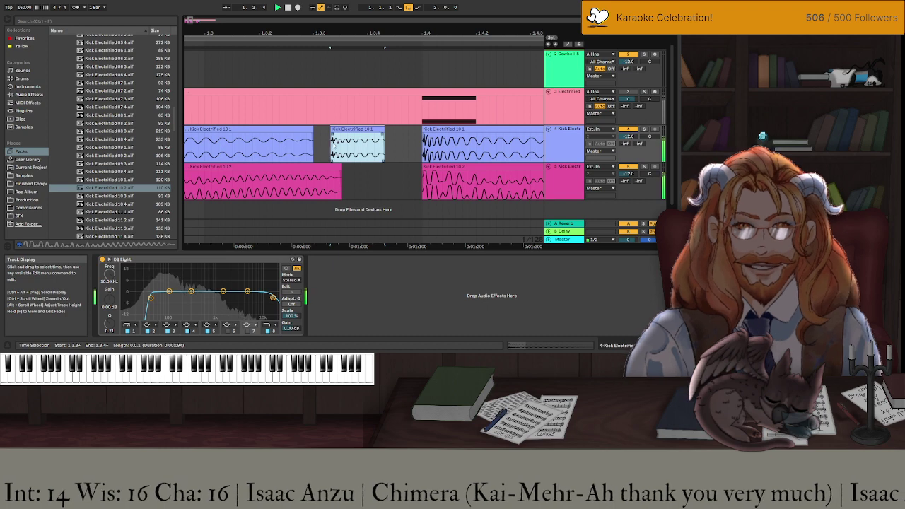
click(337, 131)
scroll(339, 130, up, 2)
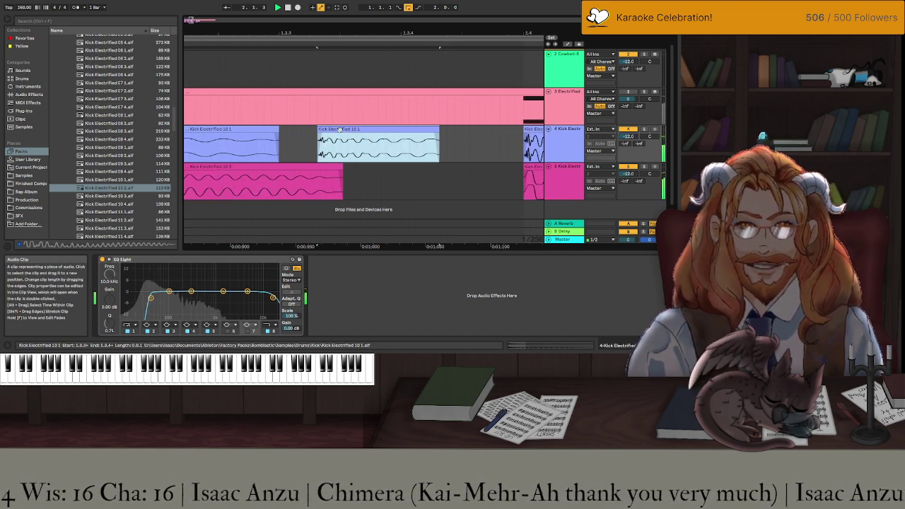
drag(340, 131, 344, 131)
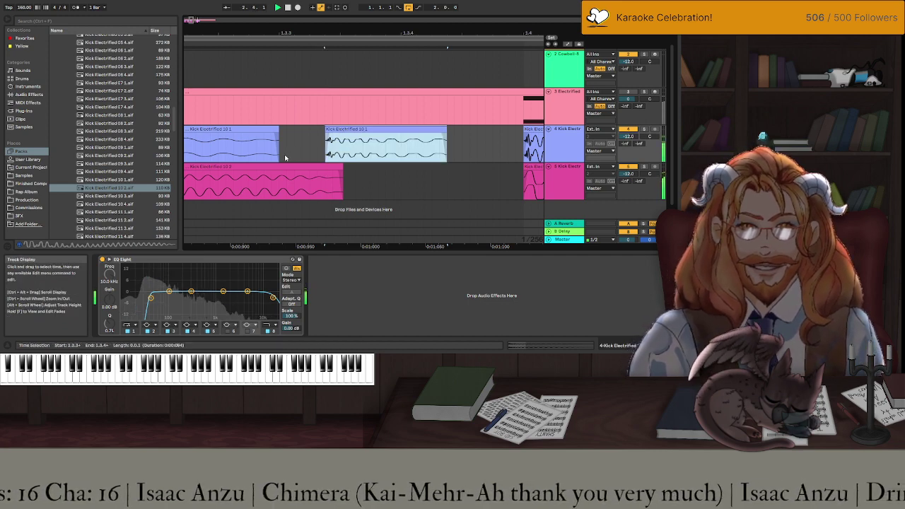
Nudge the short quiet kick clip near 1.2.1 a little later to match the other ghost kick's offset.
scroll(286, 156, up, 1)
scroll(286, 157, left, 5)
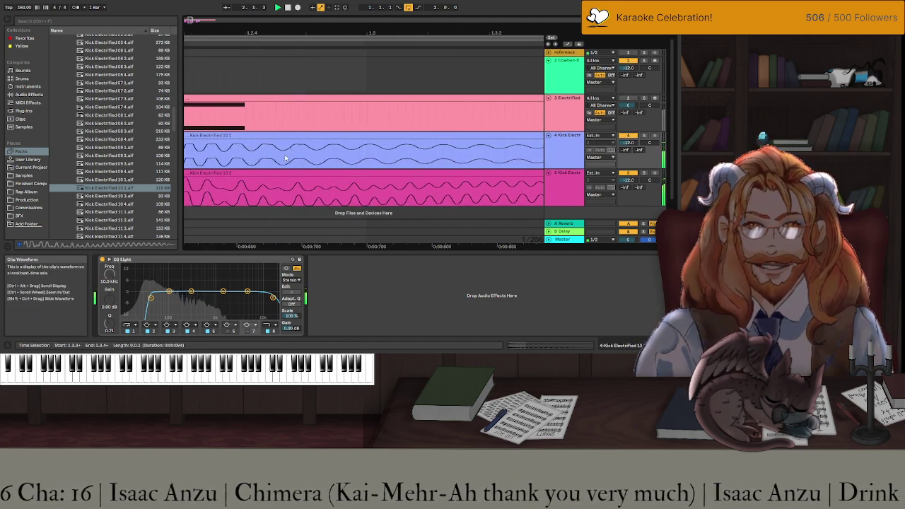
scroll(285, 157, left, 6)
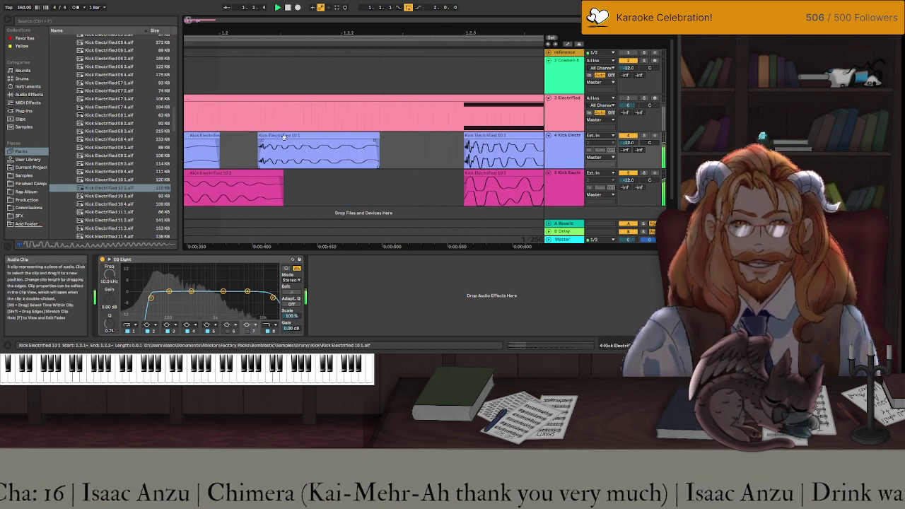
drag(284, 137, 292, 138)
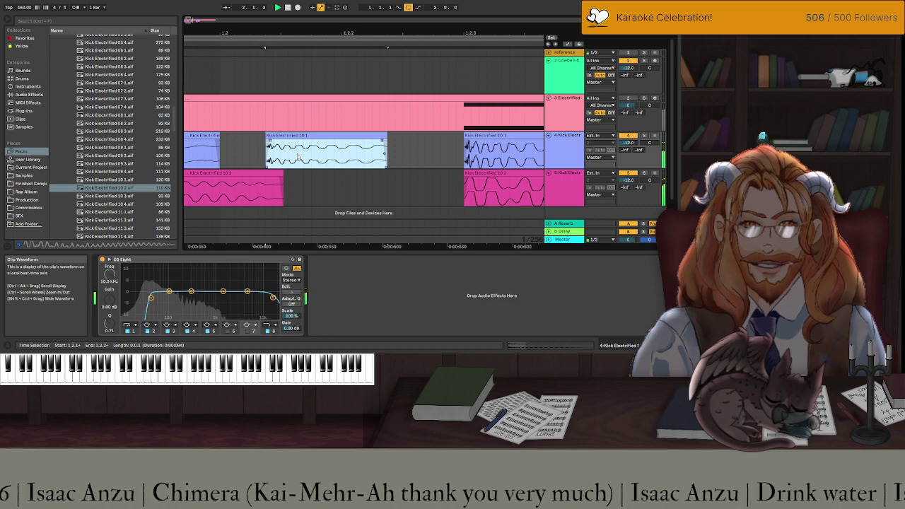
Set the first short quiet kick clip to 7 st and -10.3 dB, and raise the second one's transposition while lowering its gain.
scroll(298, 157, down, 8)
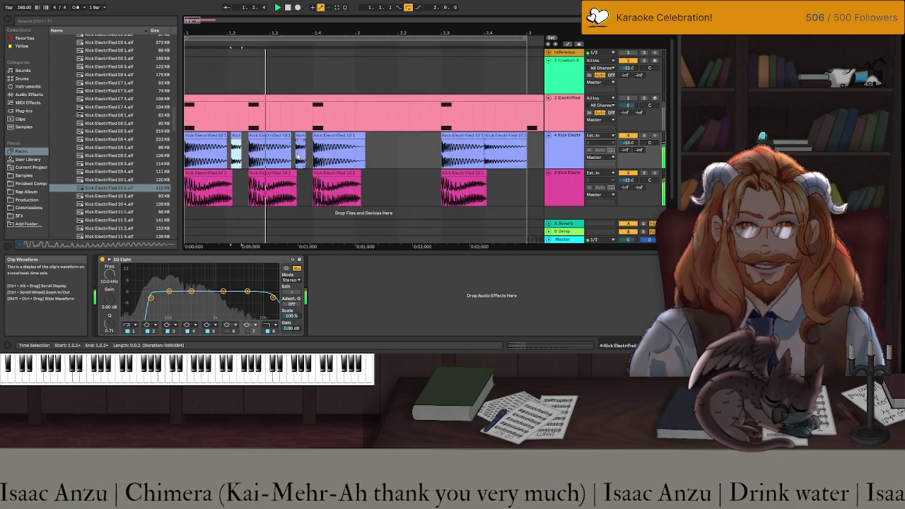
double_click(258, 151)
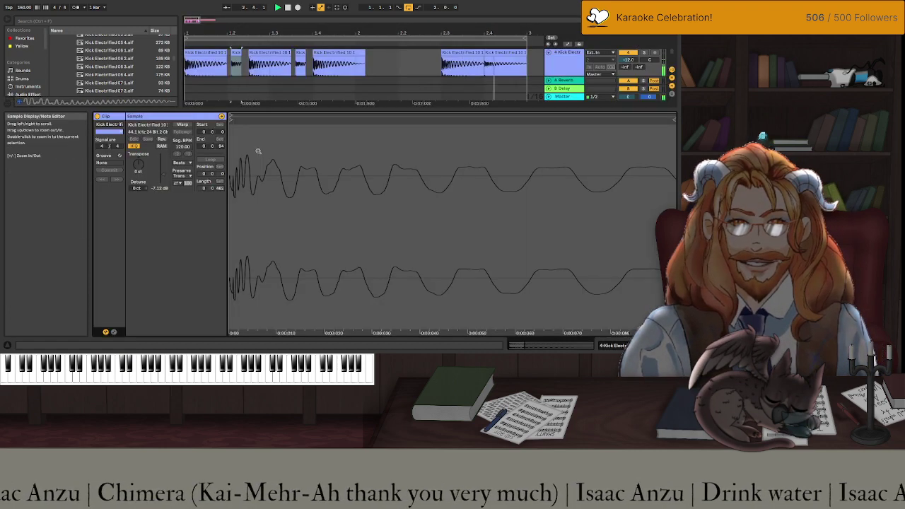
drag(161, 177, 161, 183)
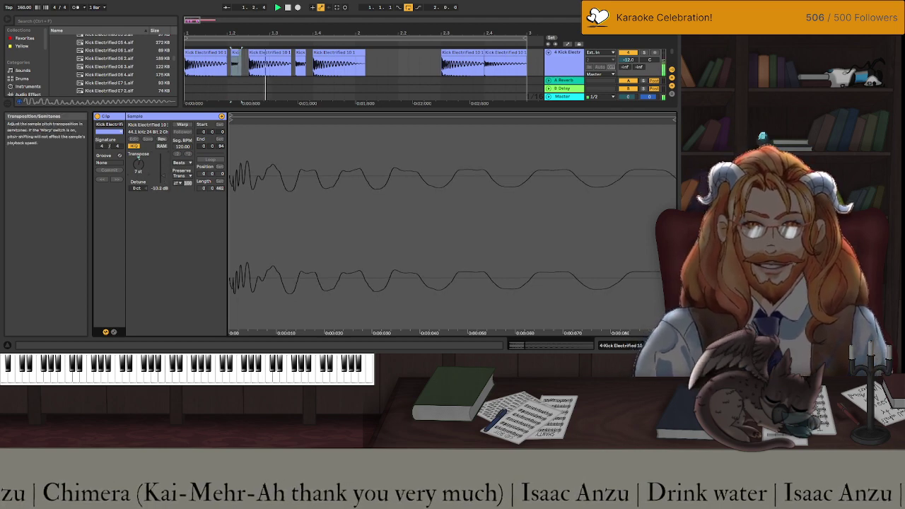
click(301, 67)
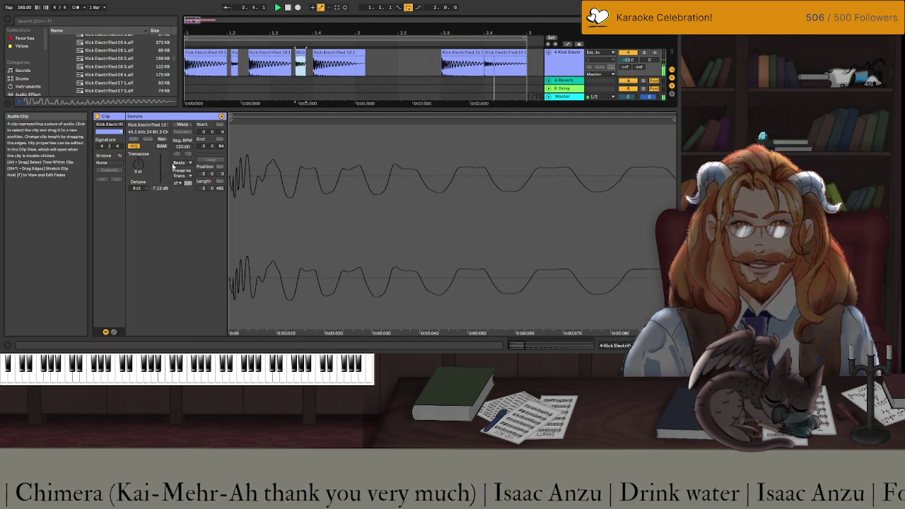
click(139, 167)
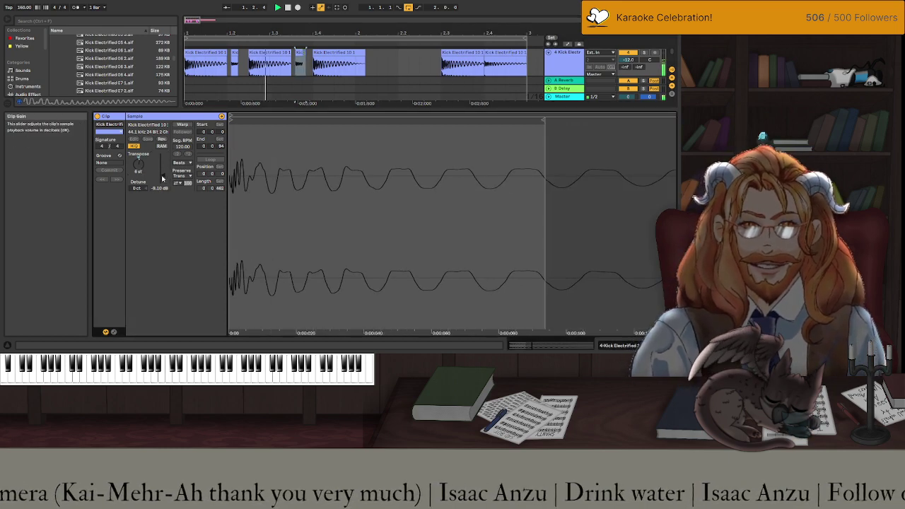
Lower the gain of the kick clip at 2.4.1 to -13.3 dB and shorten the clip to end at 2.4.3.
click(505, 53)
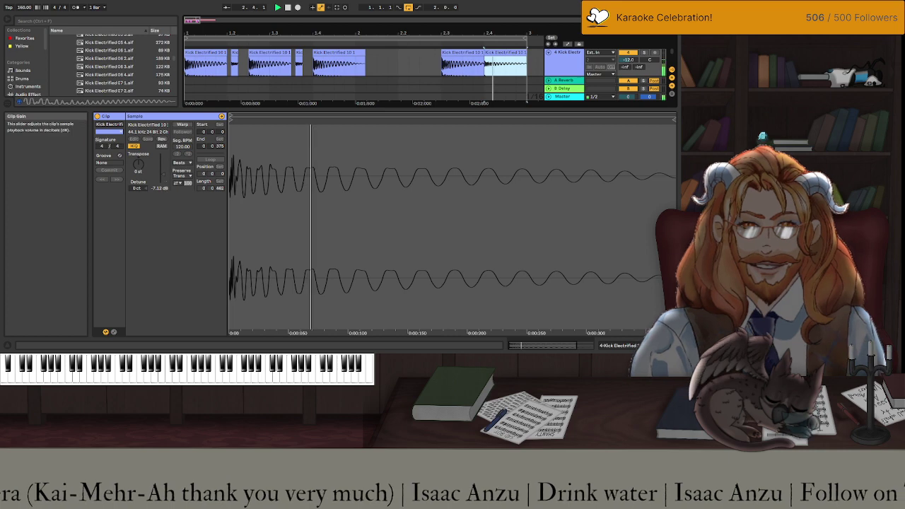
drag(164, 175, 163, 185)
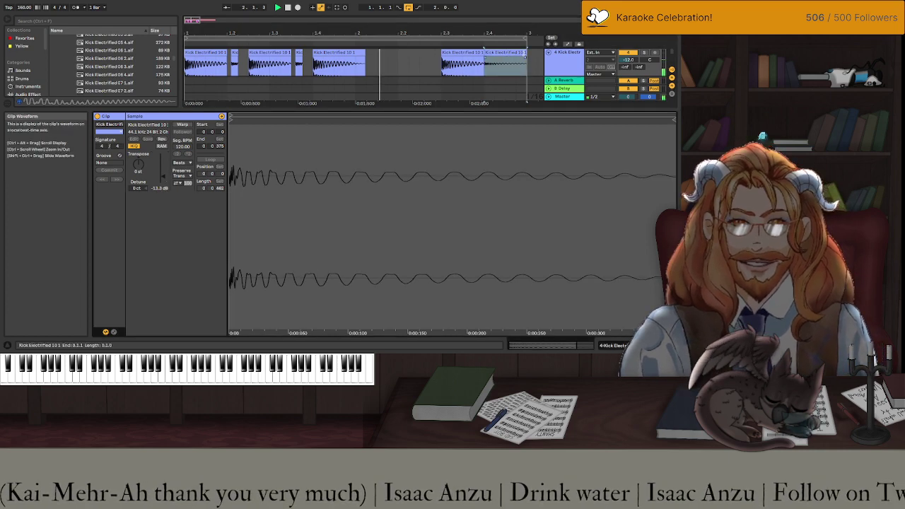
drag(526, 56, 508, 56)
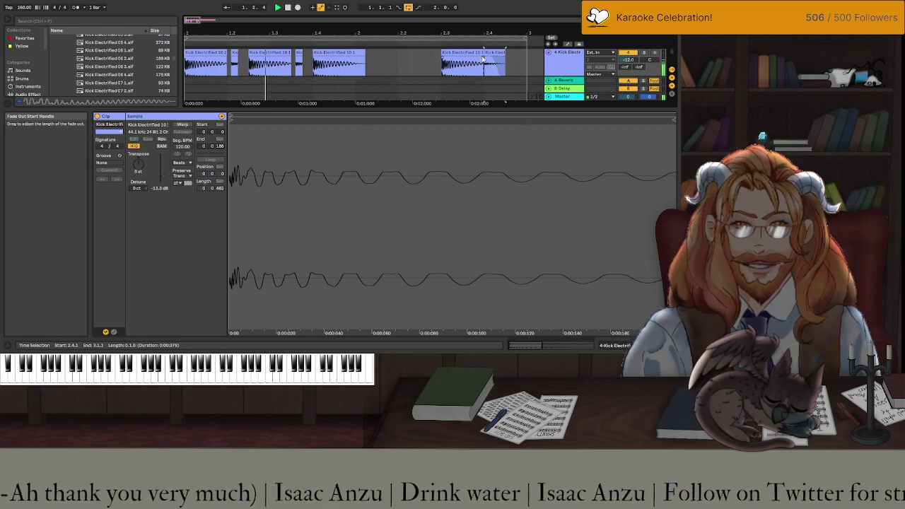
click(516, 63)
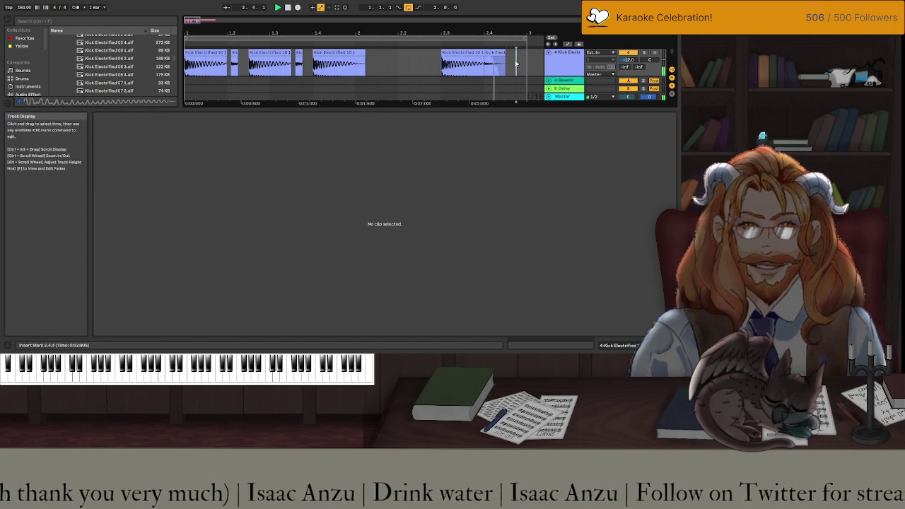
key(shift+Tab)
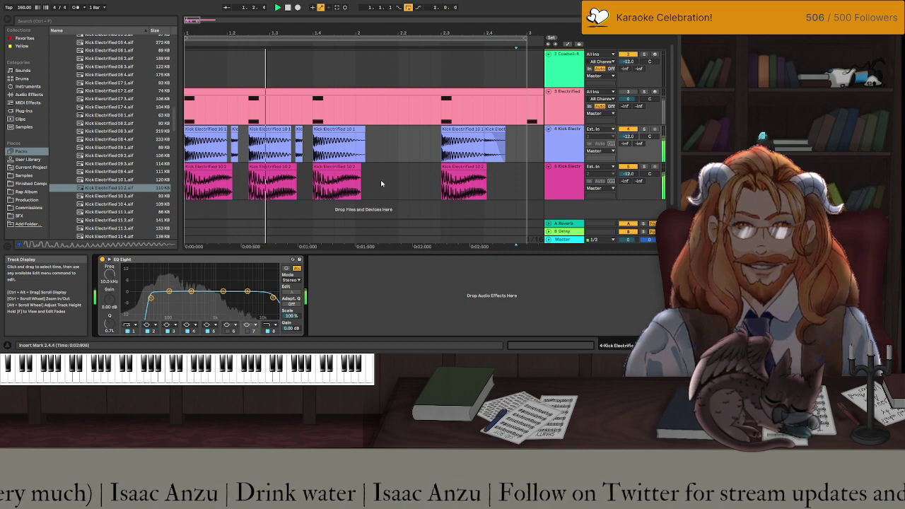
Add a Saturator after EQ Eight on the Kick Electrified 10 2 track and raise its drive to 6.86 dB.
click(561, 152)
key(Down)
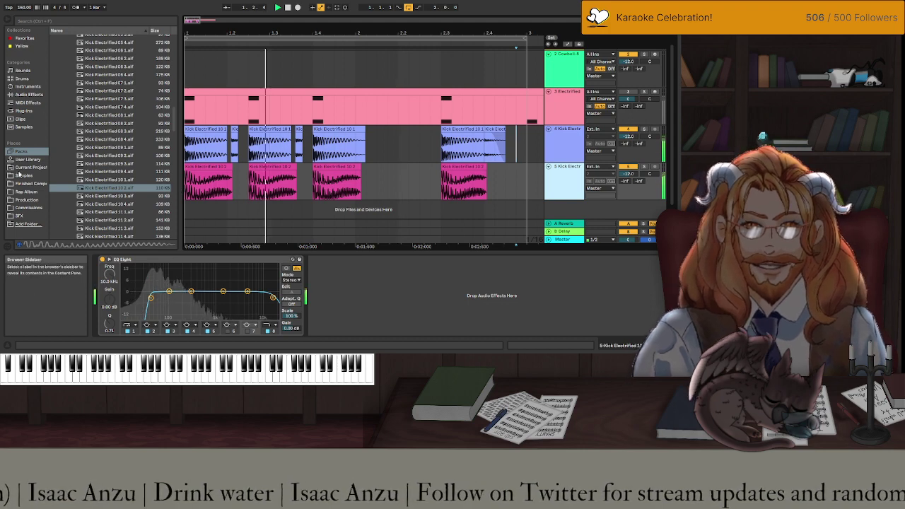
click(26, 95)
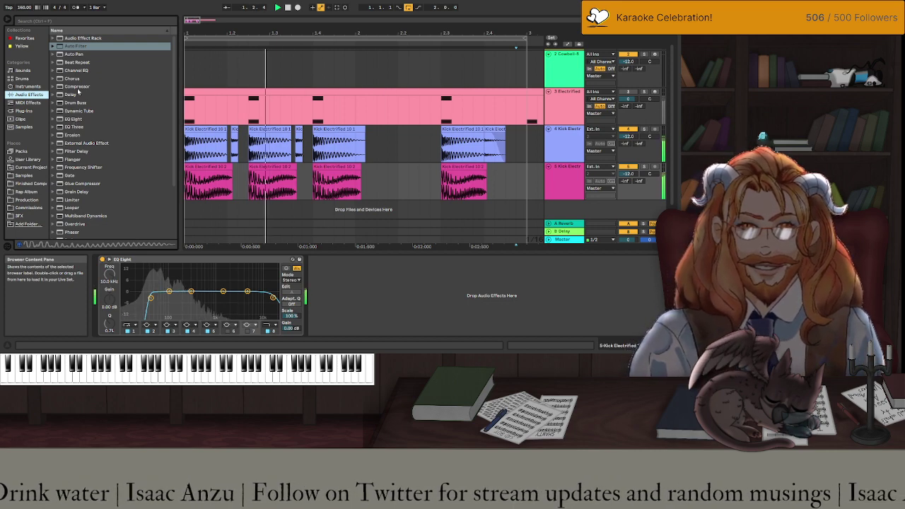
scroll(77, 120, down, 3)
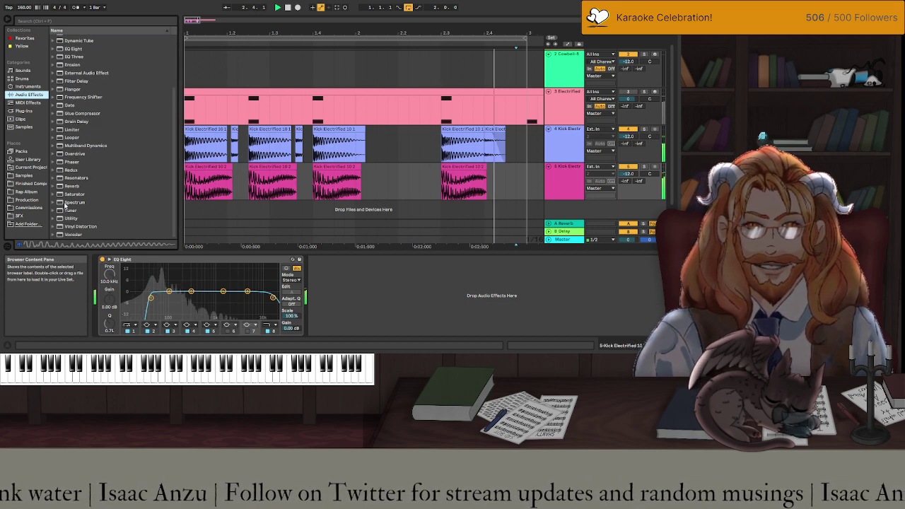
drag(70, 197, 391, 291)
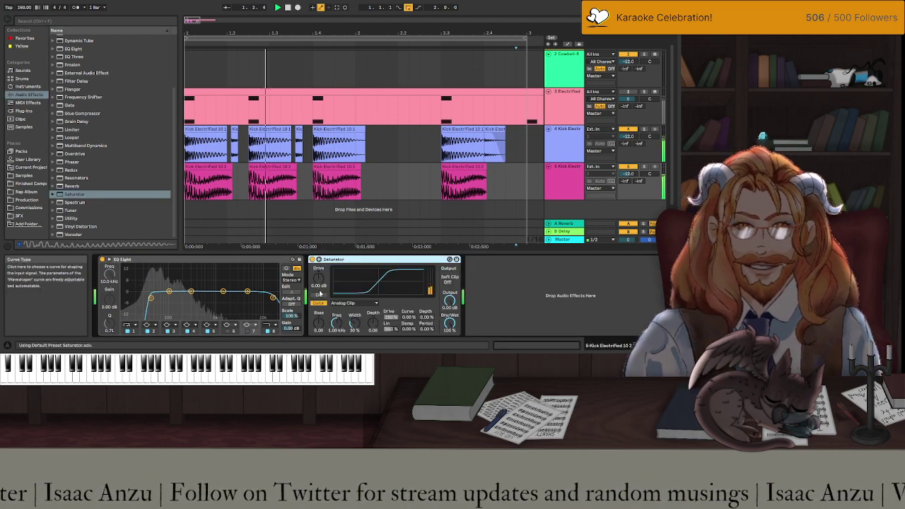
drag(320, 291, 320, 262)
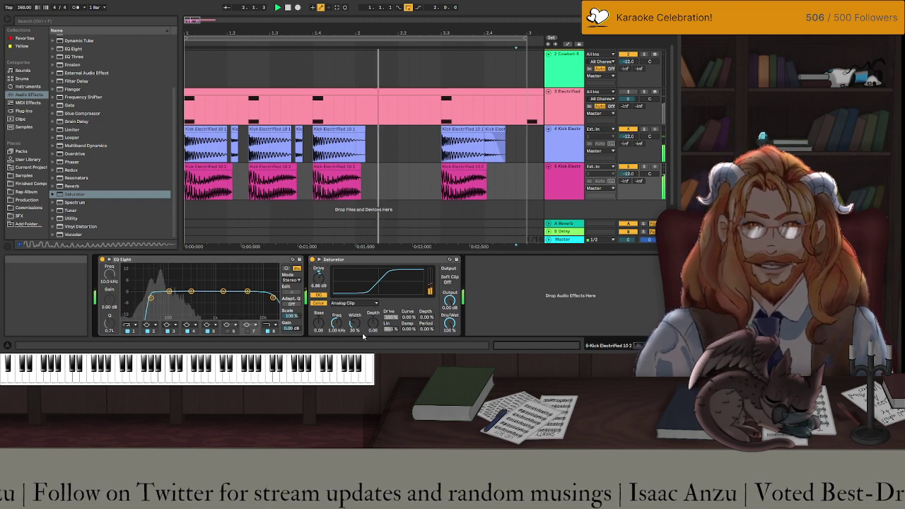
Set the Saturator to Hard Curve with 3.43 dB drive and -6.57 dB output, and raise its base, frequency, width and depth.
scroll(353, 303, down, 5)
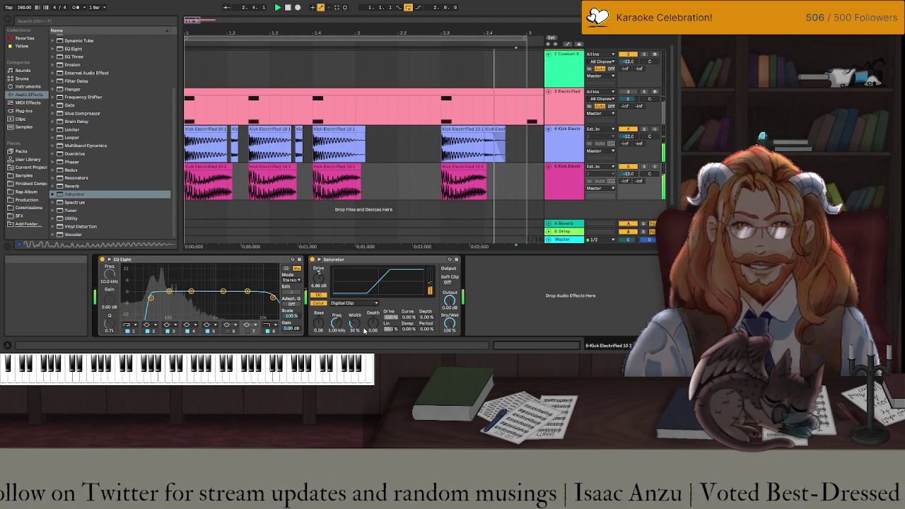
scroll(369, 304, up, 2)
scroll(319, 277, down, 3)
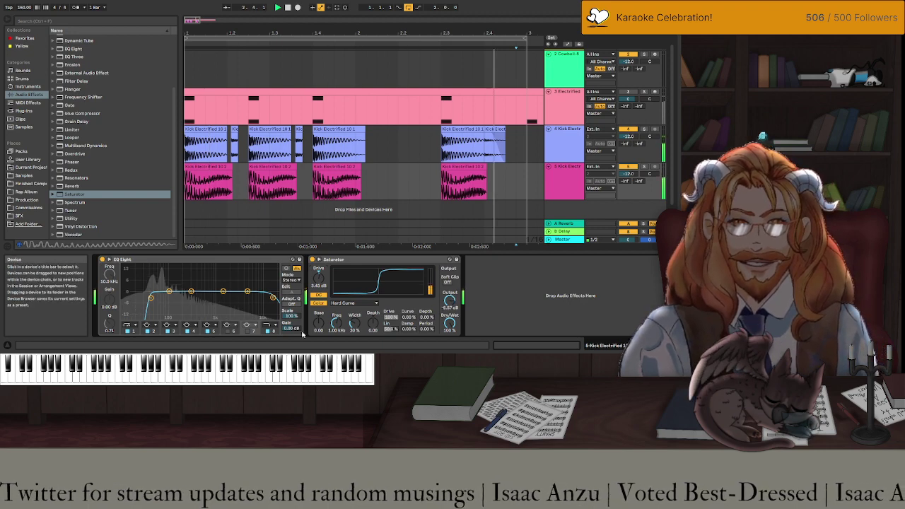
drag(319, 322, 372, 320)
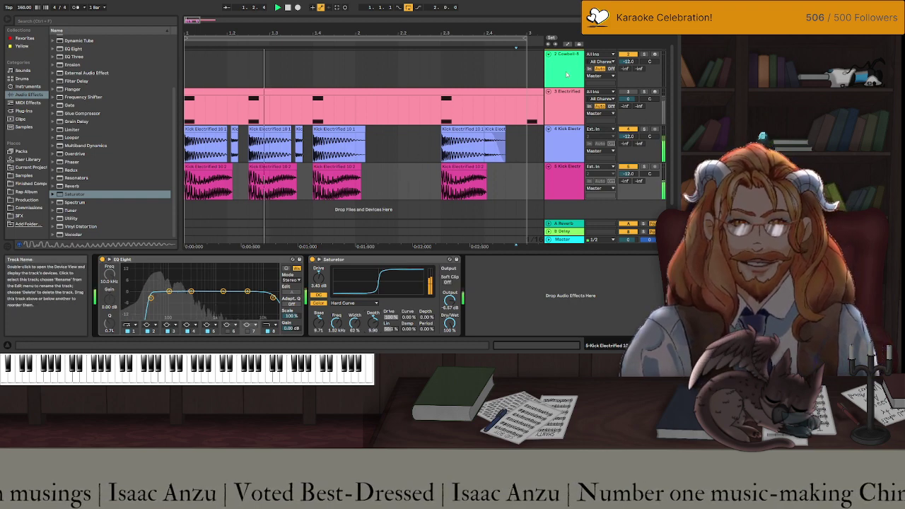
Arm the Cowbell-808 track and insert an empty two-bar MIDI clip from 1.1.1 to 3.1.1.
click(648, 59)
click(654, 55)
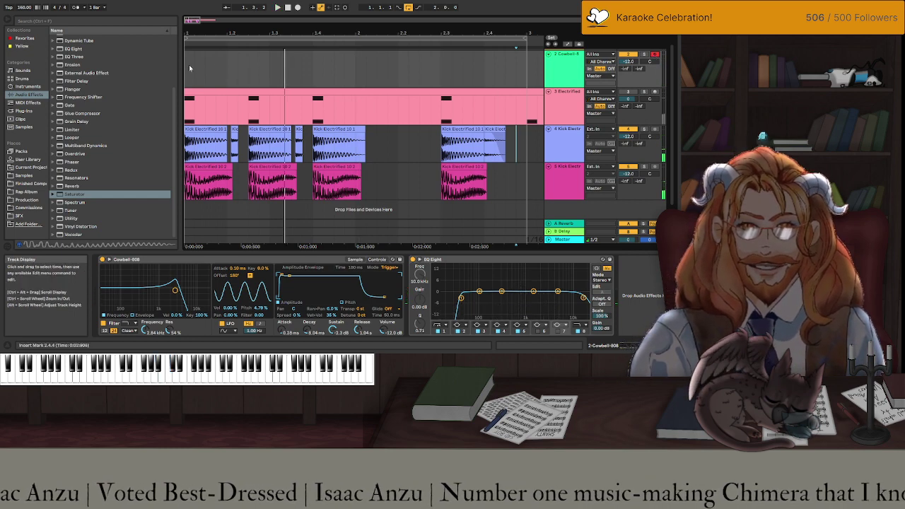
drag(189, 64, 504, 70)
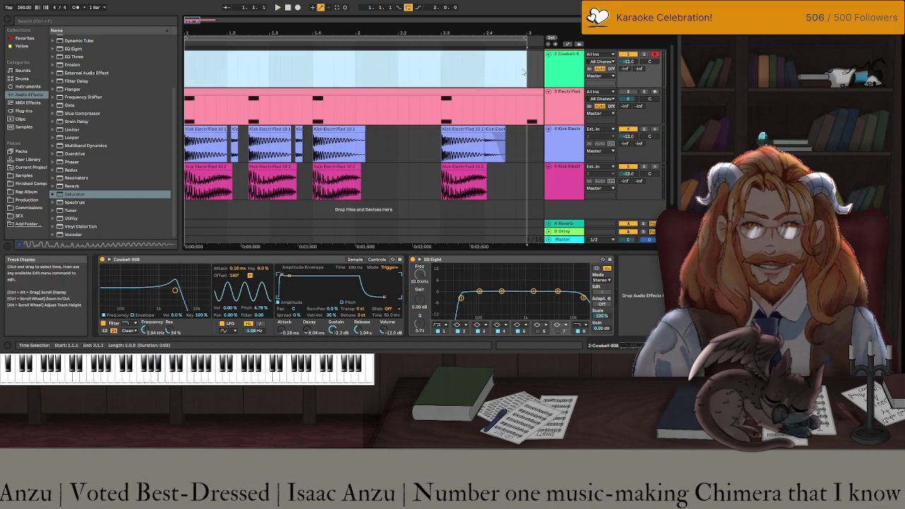
key(ctrl+shift+m)
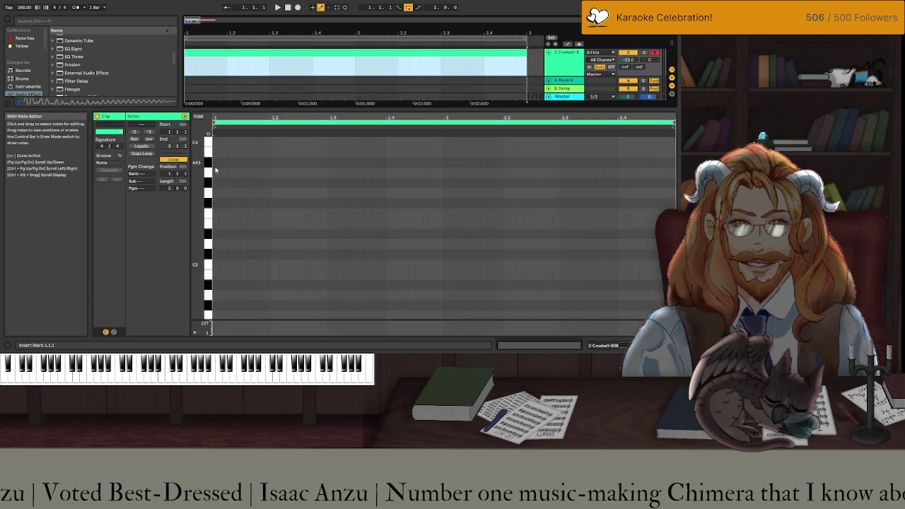
Add sixteenth notes to the cowbell clip: C4 at 1.1.1, B3 at 1.2.3 and C4 at 1.4.1.
drag(215, 170, 216, 187)
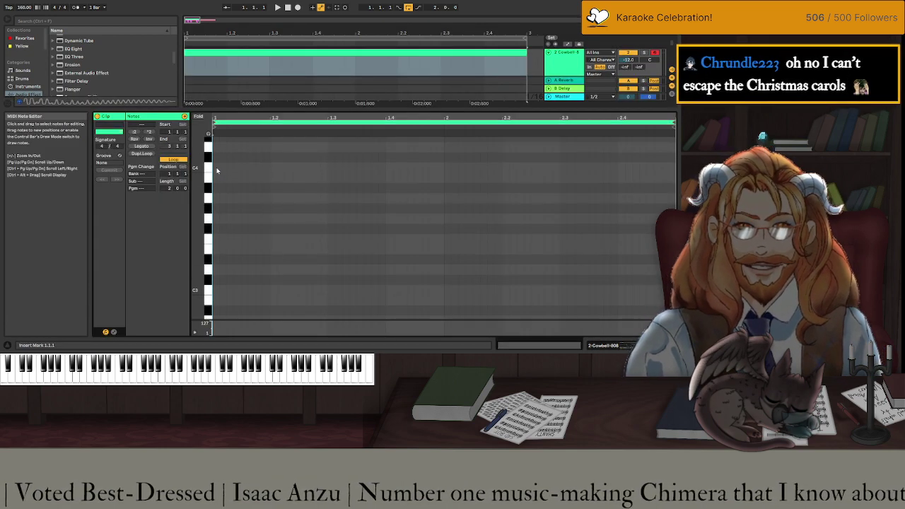
double_click(216, 168)
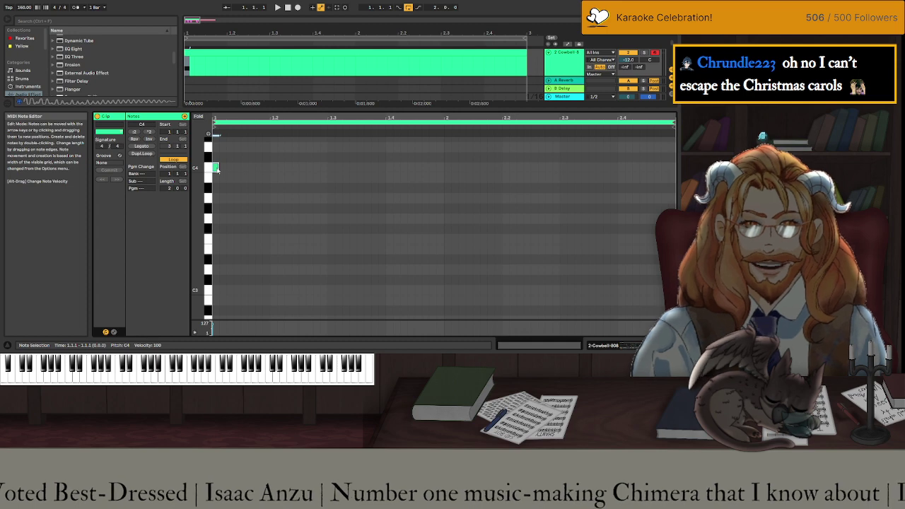
double_click(302, 177)
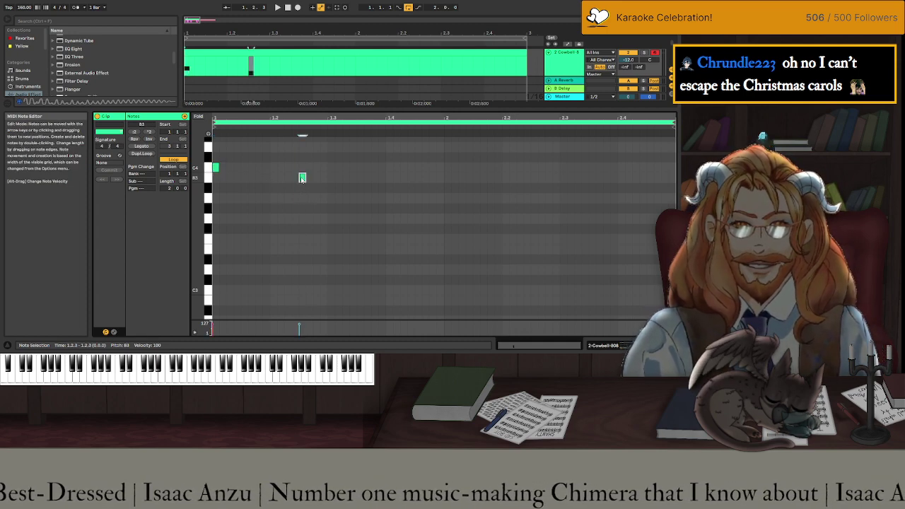
double_click(388, 167)
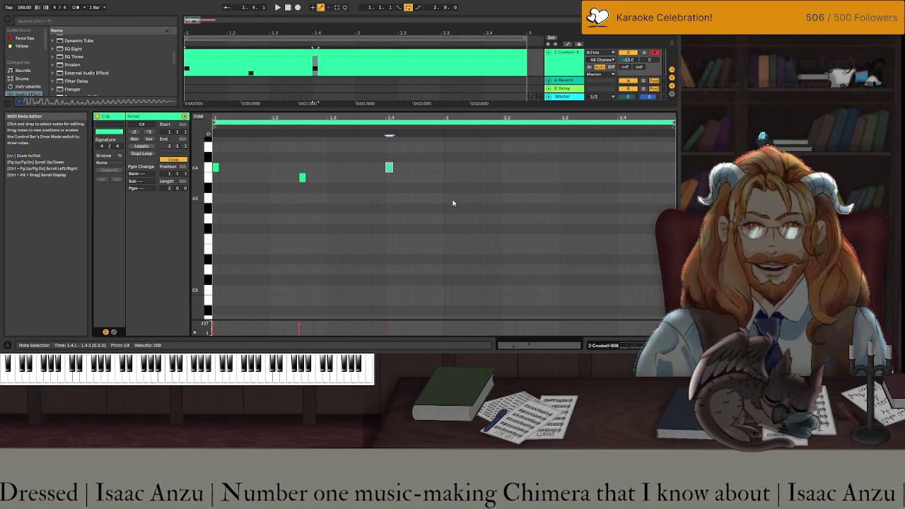
Add an A3 note to the cowbell clip at 2.1.1, play the pattern, and move the note to 2.1.3.
double_click(447, 197)
key(space)
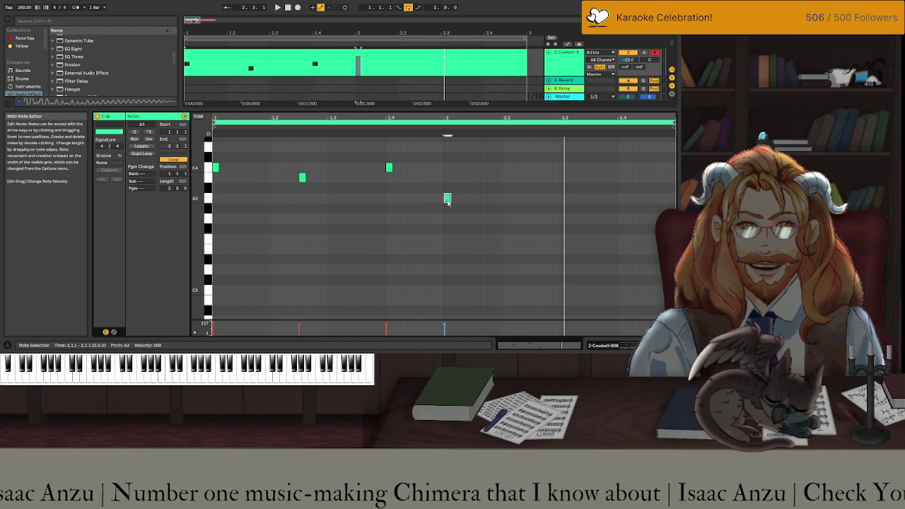
drag(447, 201, 477, 204)
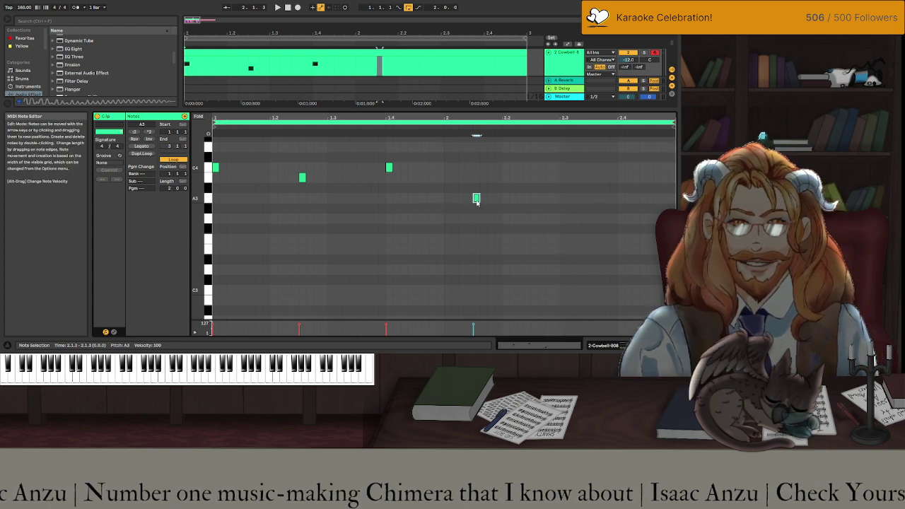
Add a C4 note at 2.3.1 and a B3 note at 2.4.1 to the cowbell clip, and play the melody.
double_click(562, 168)
double_click(613, 177)
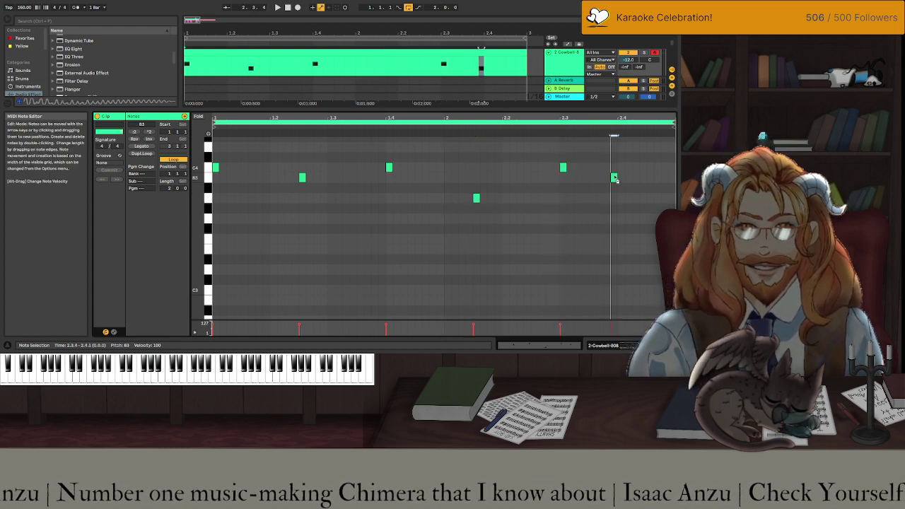
drag(615, 178, 622, 179)
key(space)
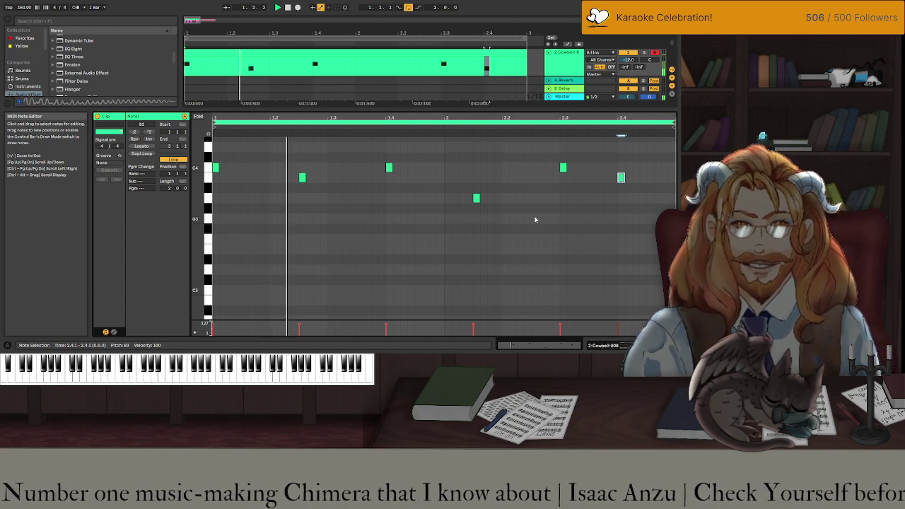
Transpose all cowbell notes down one octave to the A2–C3 range and lengthen each to a quarter note.
drag(629, 224, 188, 169)
scroll(195, 159, up, 3)
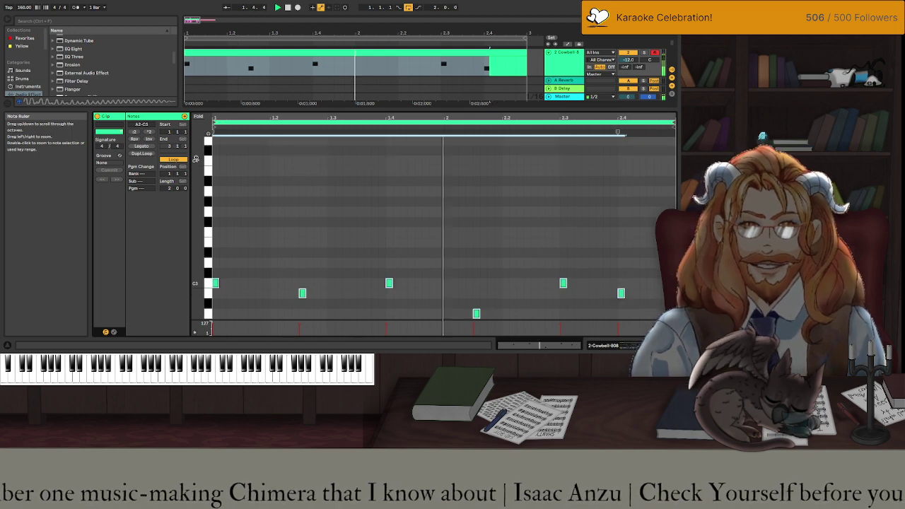
key(shift+Tab)
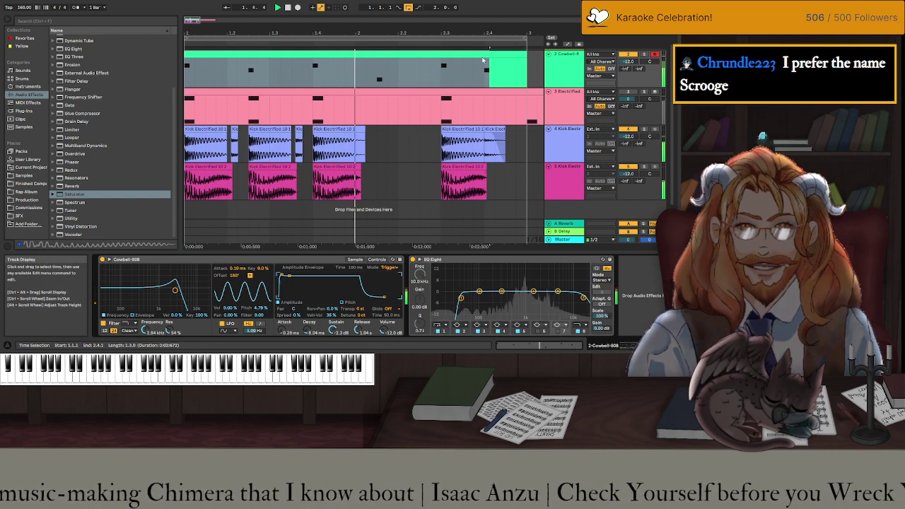
click(383, 59)
key(shift+Tab)
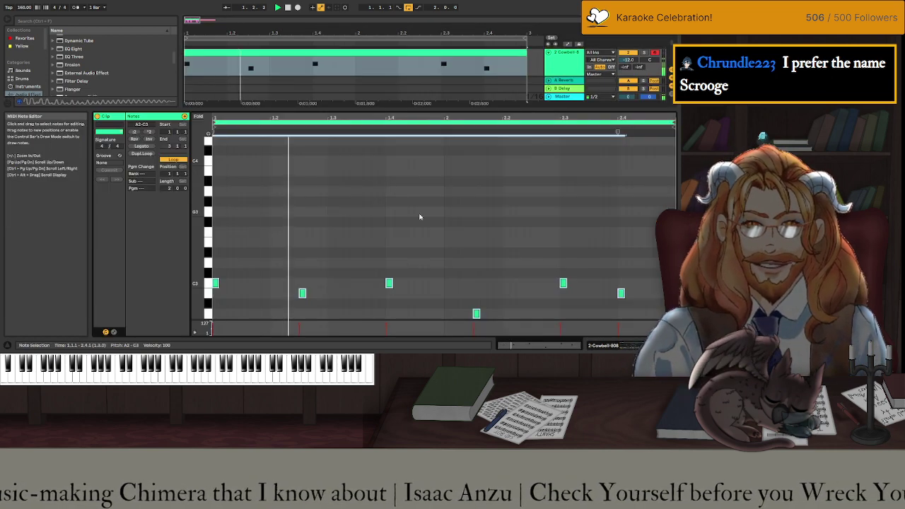
drag(218, 283, 269, 283)
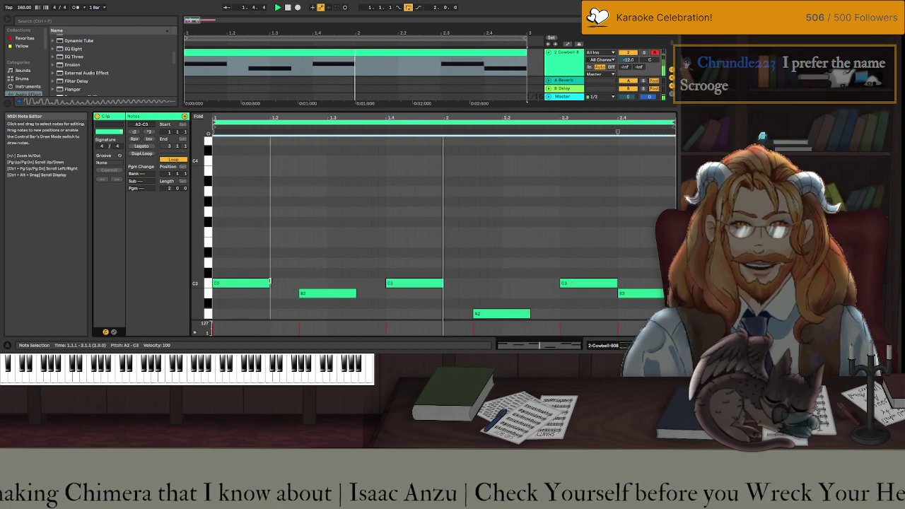
key(shift+Tab)
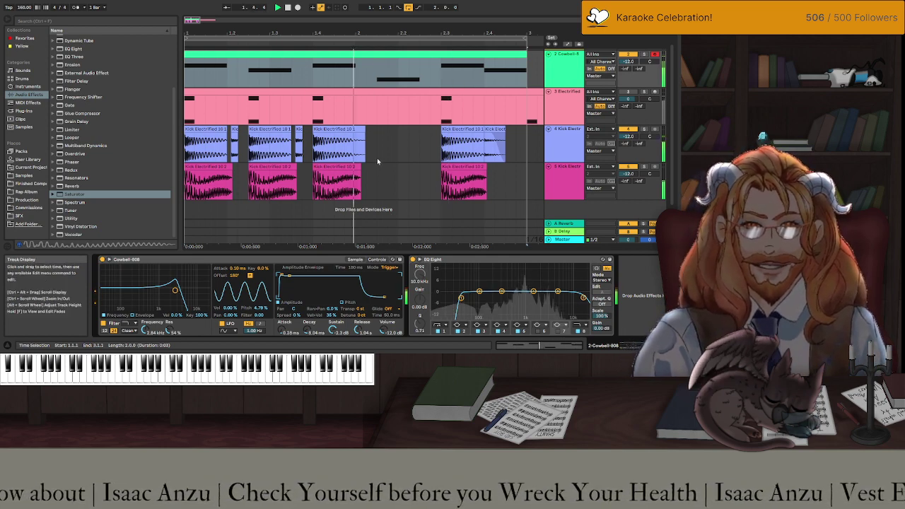
Add a Saturator to the Kick Electrified 10 1 audio track with 12 dB drive, -3.71 dB output and a base of 7.43.
click(562, 152)
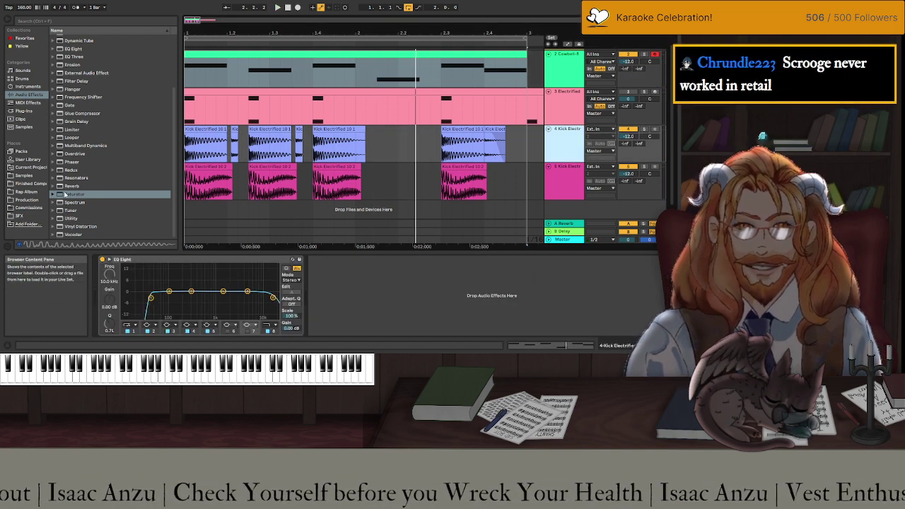
drag(65, 193, 394, 287)
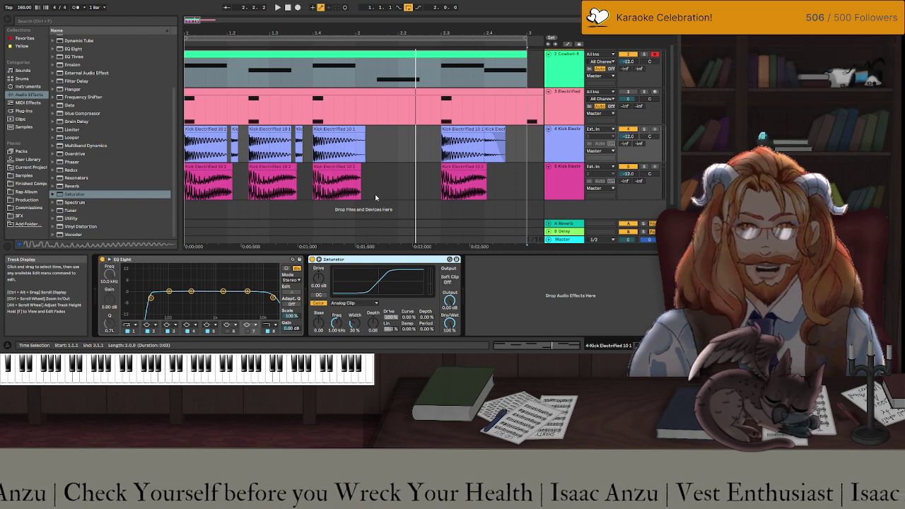
key(space)
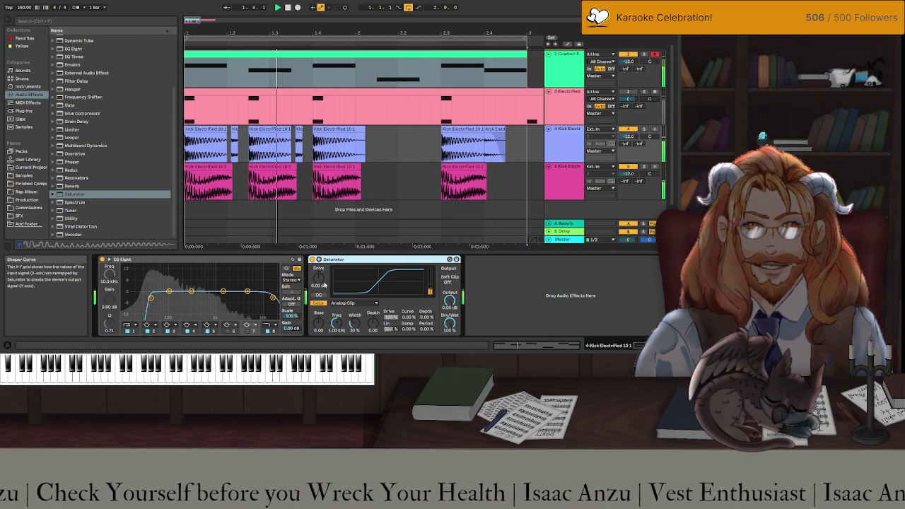
drag(319, 276, 319, 262)
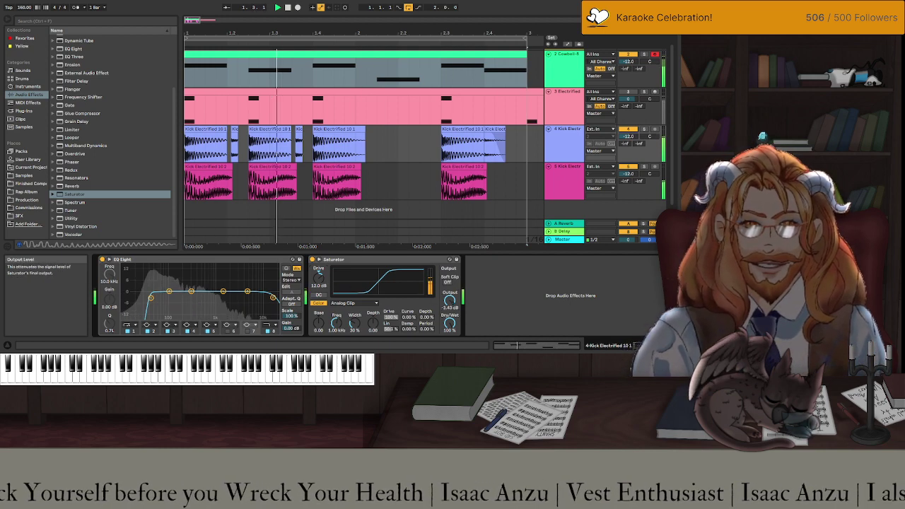
drag(449, 300, 449, 303)
drag(319, 324, 319, 304)
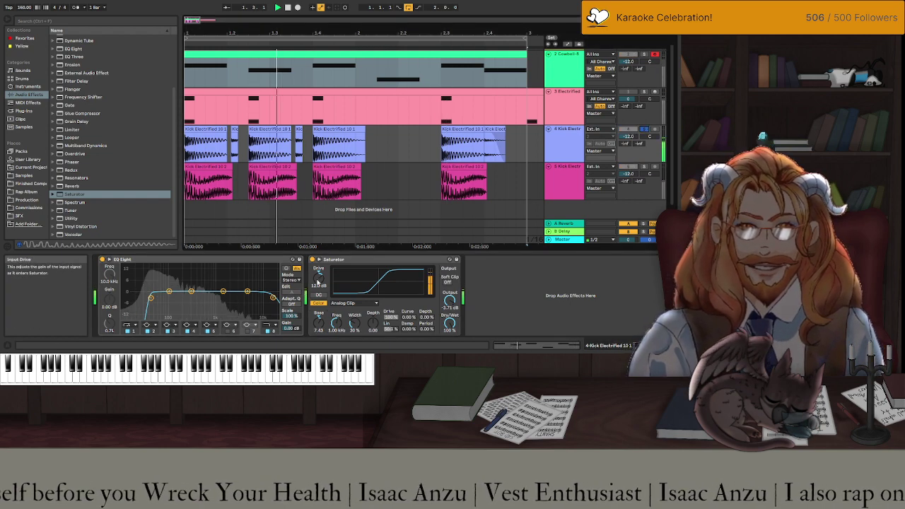
Set this kick's Saturator to Medium Curve with the DC filter on, 8.87 dB drive, base -4.00 and -6.00 dB output.
drag(318, 278, 319, 298)
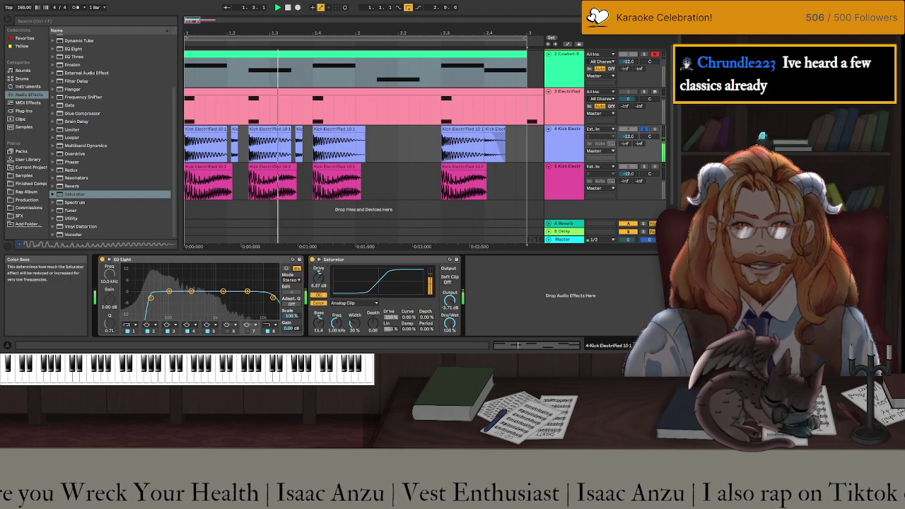
drag(449, 300, 449, 303)
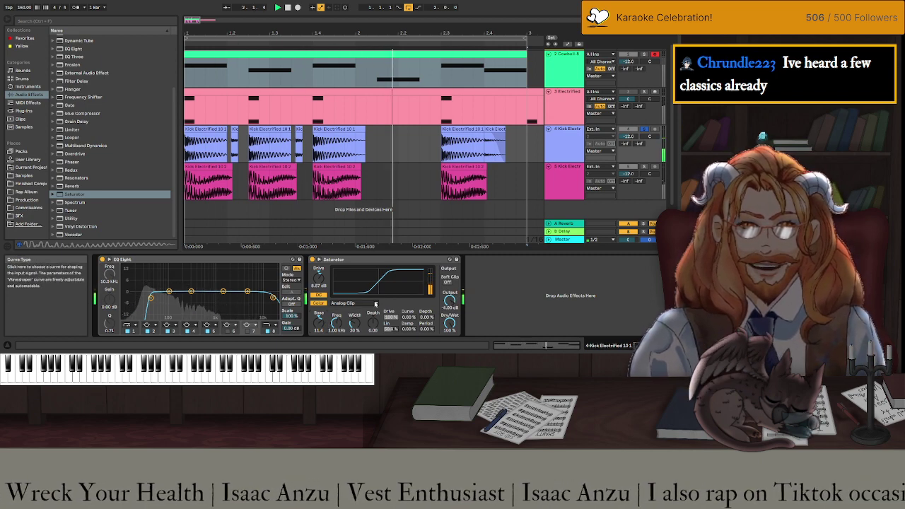
scroll(353, 303, down, 2)
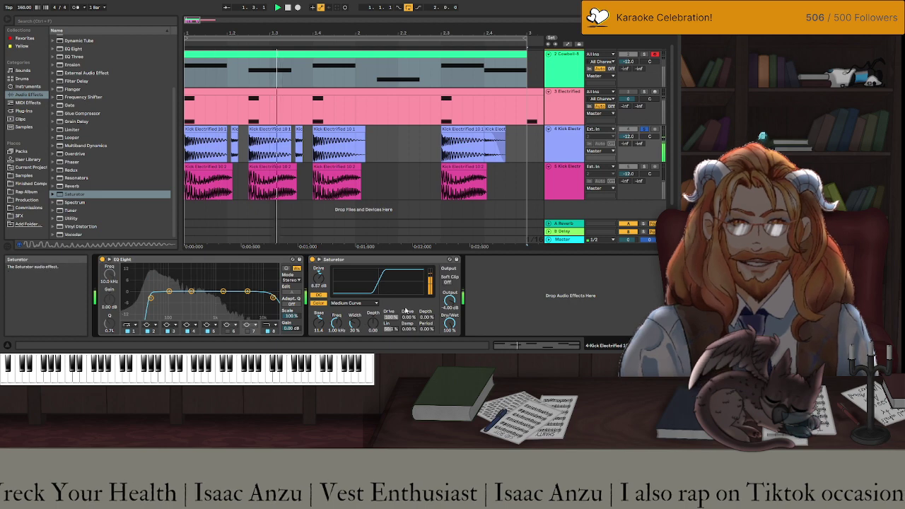
drag(450, 300, 449, 305)
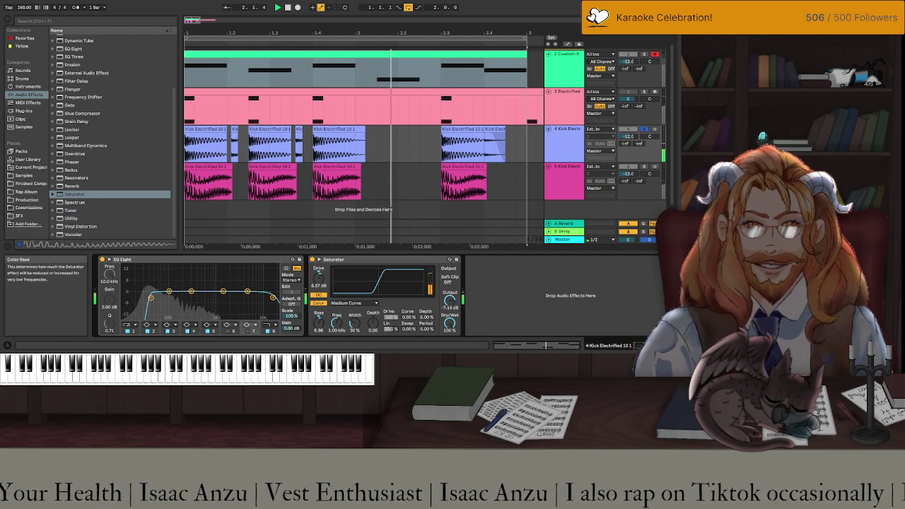
drag(319, 321, 319, 326)
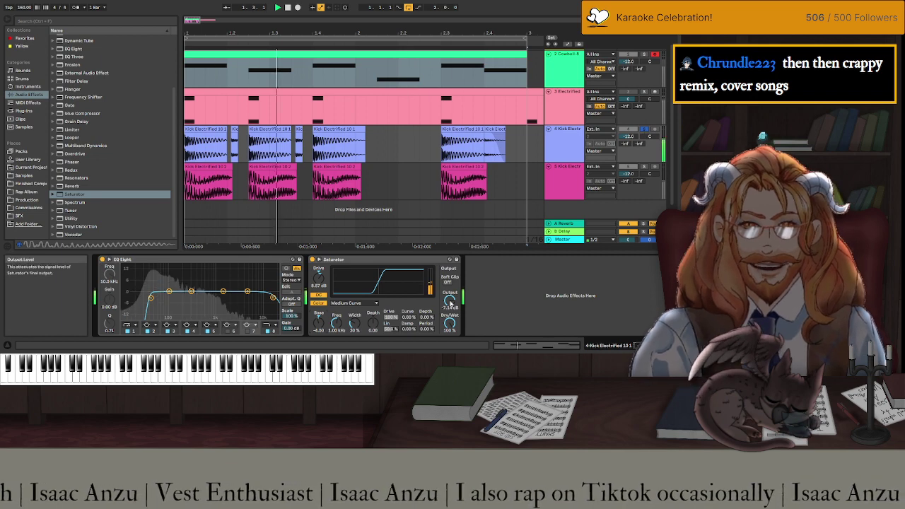
drag(450, 303, 450, 300)
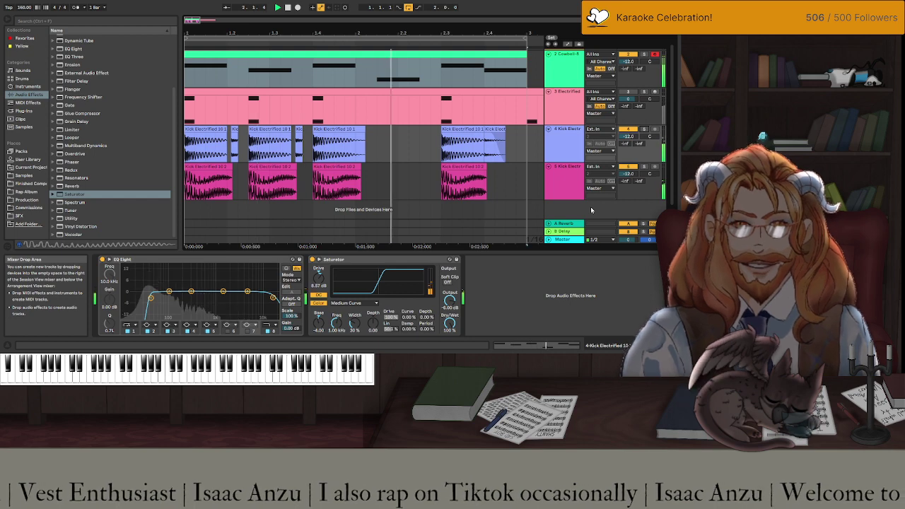
Transpose the second Kick Electrified 10 2 audio clip to -1 semitone.
click(287, 176)
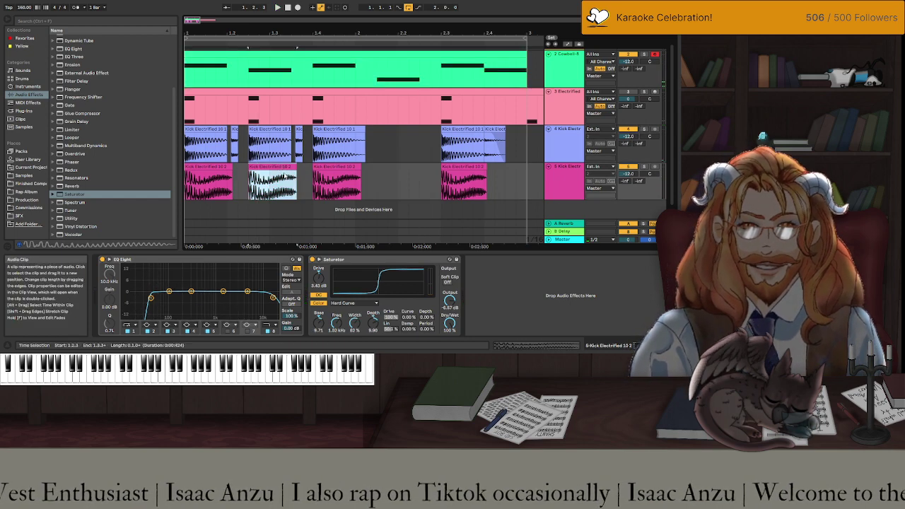
double_click(286, 175)
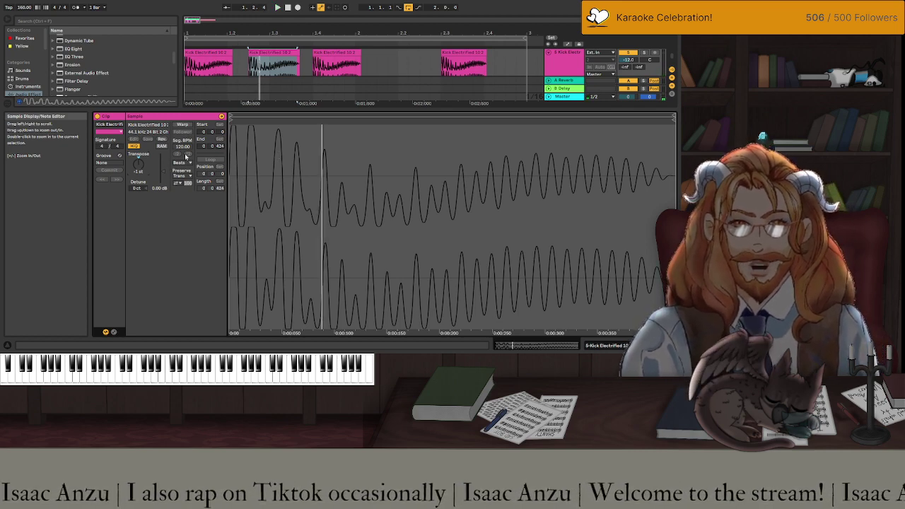
key(shift+Tab)
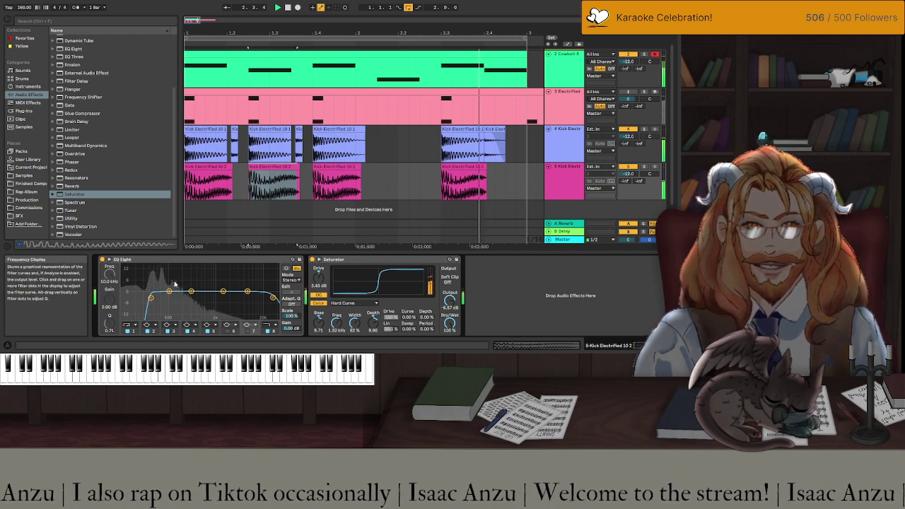
Set the Kick Electrified 10 2 low cut to 40 Hz and add a second EQ Eight with a midrange dip after the Saturator.
drag(150, 298, 147, 298)
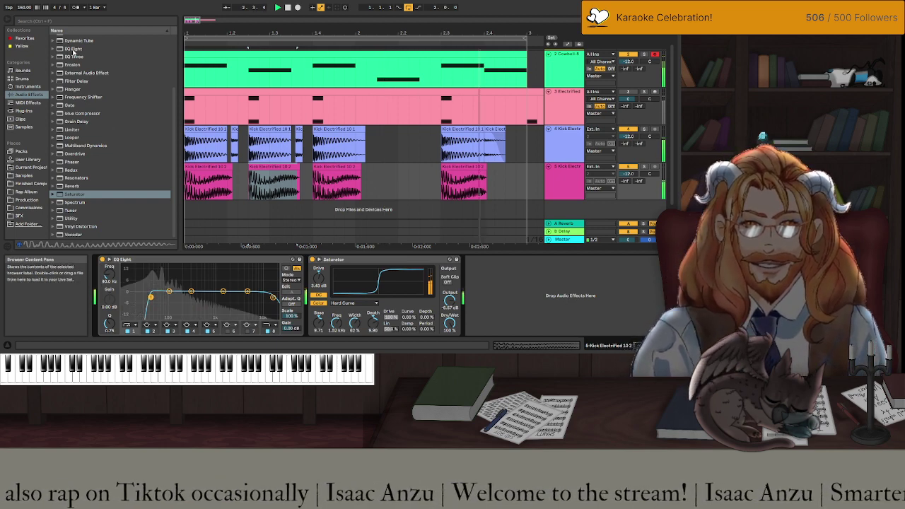
drag(73, 49, 569, 299)
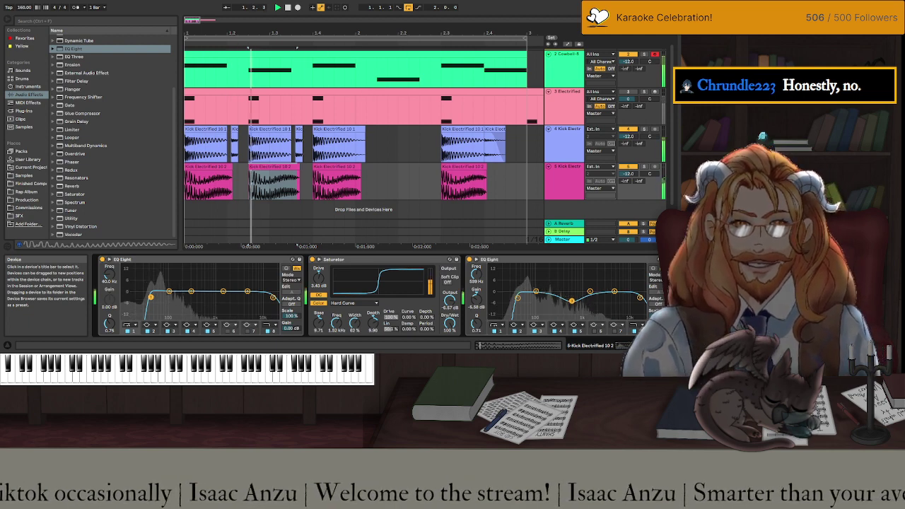
Raise the low cut in the cowbell's EQ Eight and carve a narrow -15 dB notch at 3.09 kHz.
click(560, 83)
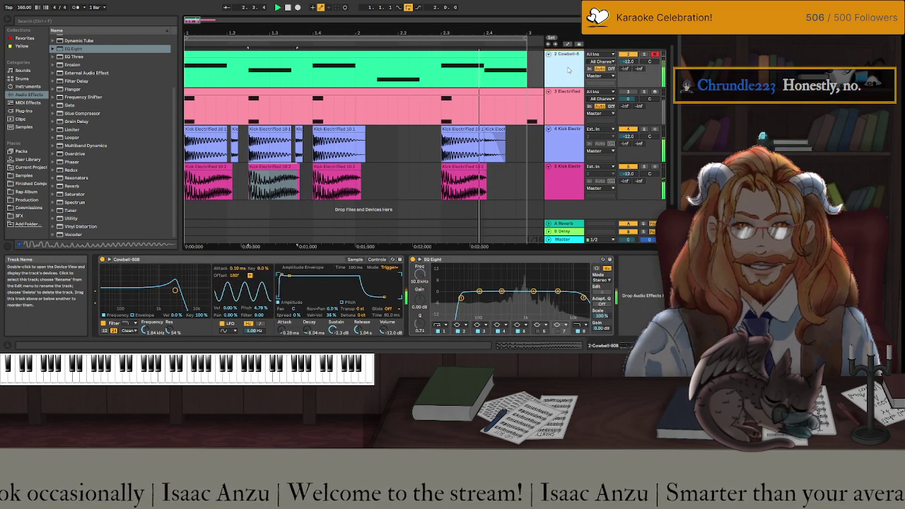
drag(466, 296, 471, 297)
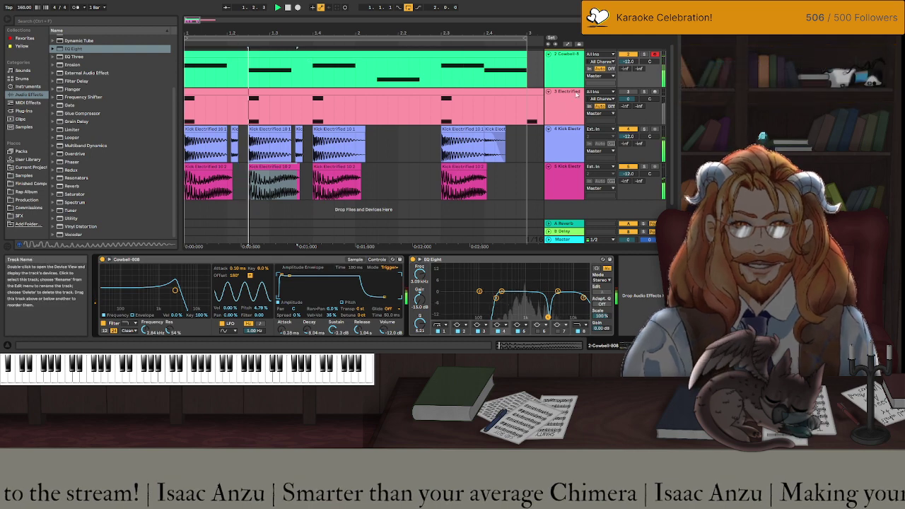
Solo the Electrified Kit 10 track and delete its clip's kick notes from bar 3 onward.
click(450, 94)
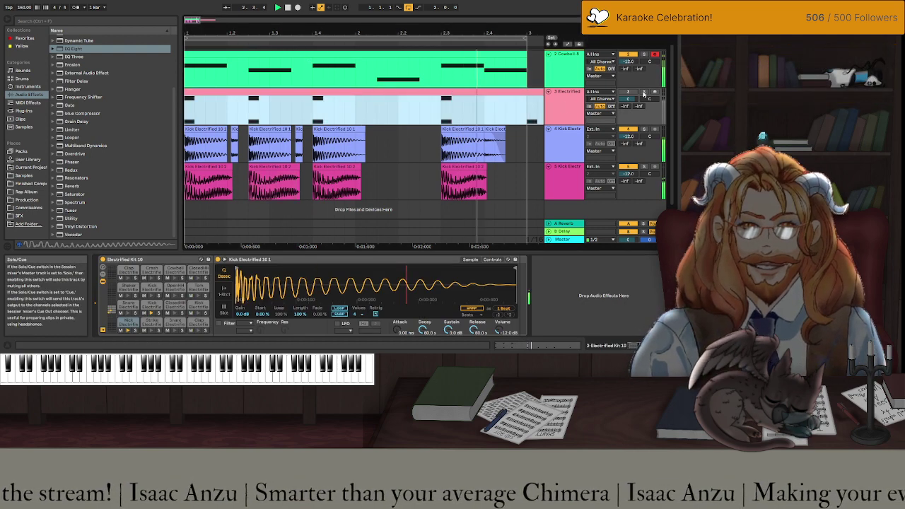
click(629, 93)
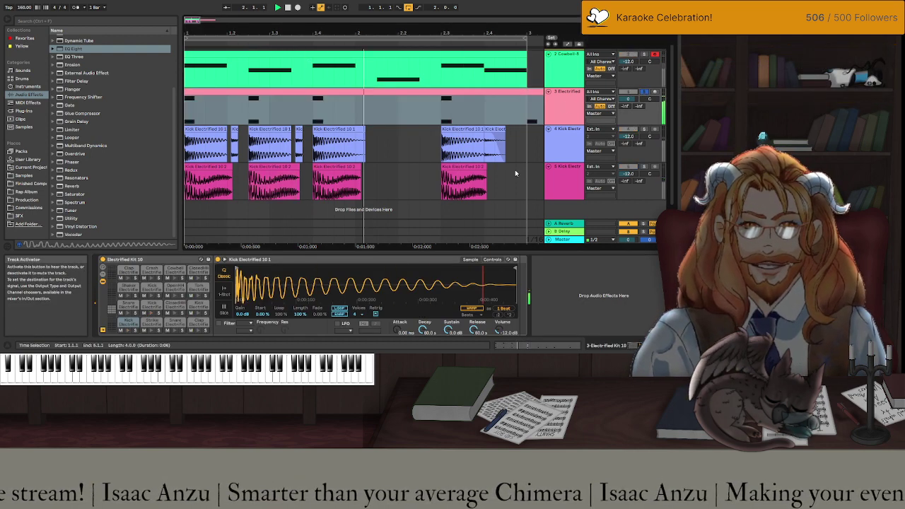
key(shift+Tab)
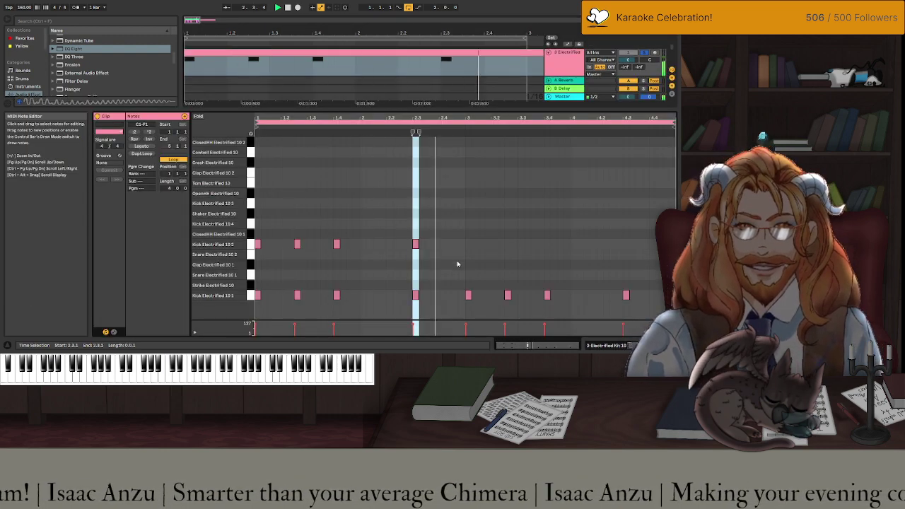
drag(470, 267, 642, 306)
key(Delete)
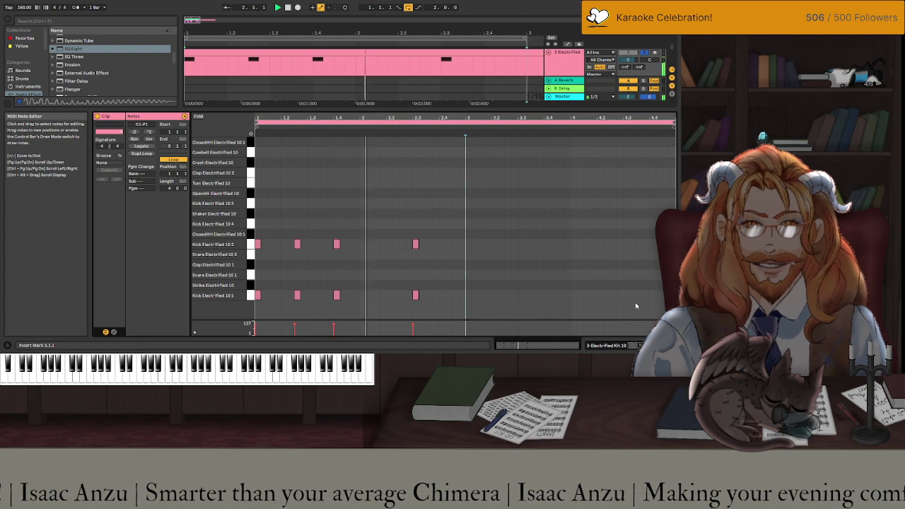
Add Strike Electrified 10 notes at 1.2.1, 1.4.1, 2.2.1 and 2.4.1 in the drum clip.
double_click(283, 287)
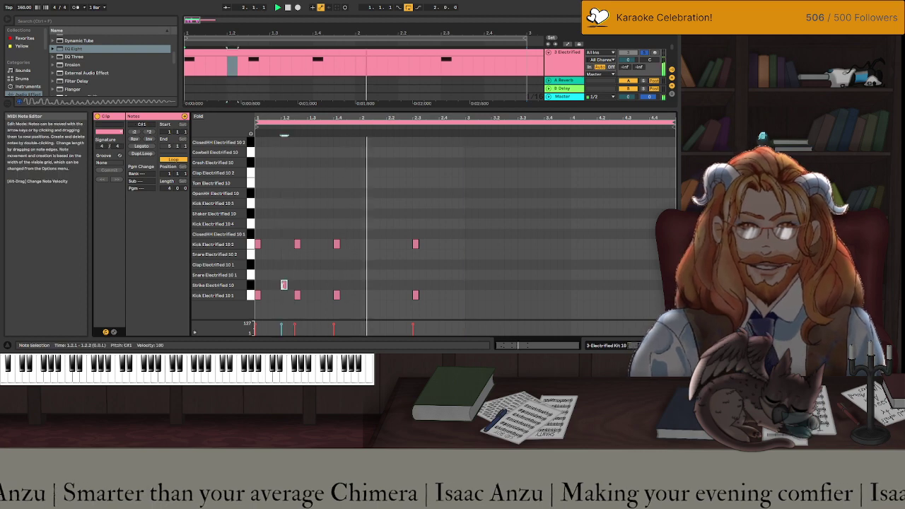
double_click(338, 286)
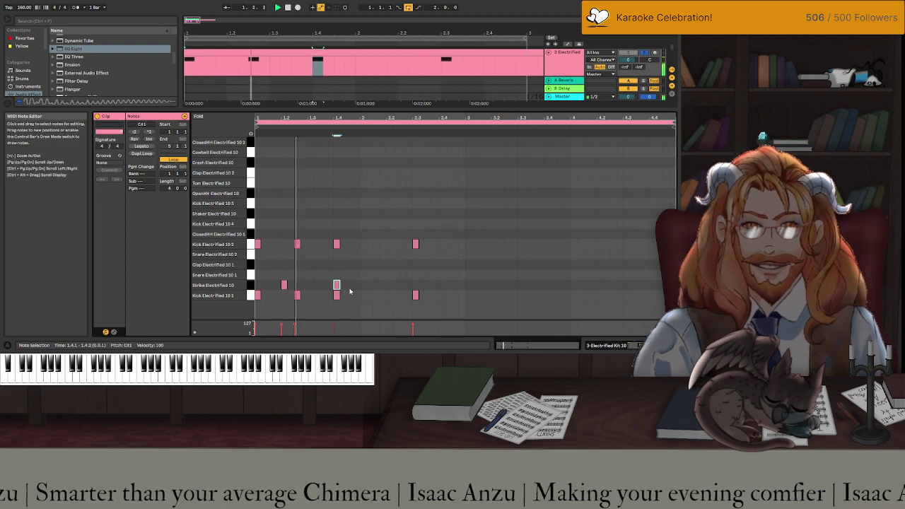
double_click(389, 285)
double_click(442, 285)
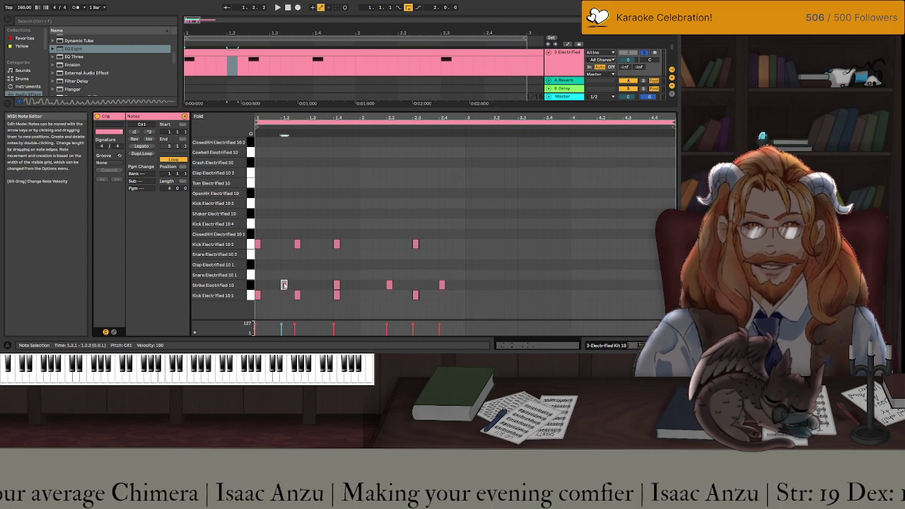
Move the first and third Strike notes to 1.3.1 and 2.3.1, delete the other two, and play the pattern.
drag(283, 285, 311, 287)
drag(389, 285, 416, 285)
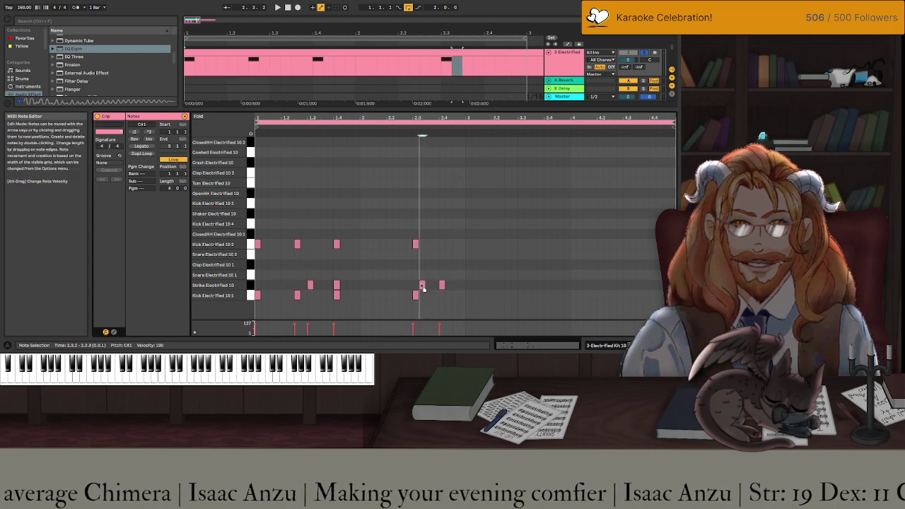
double_click(441, 283)
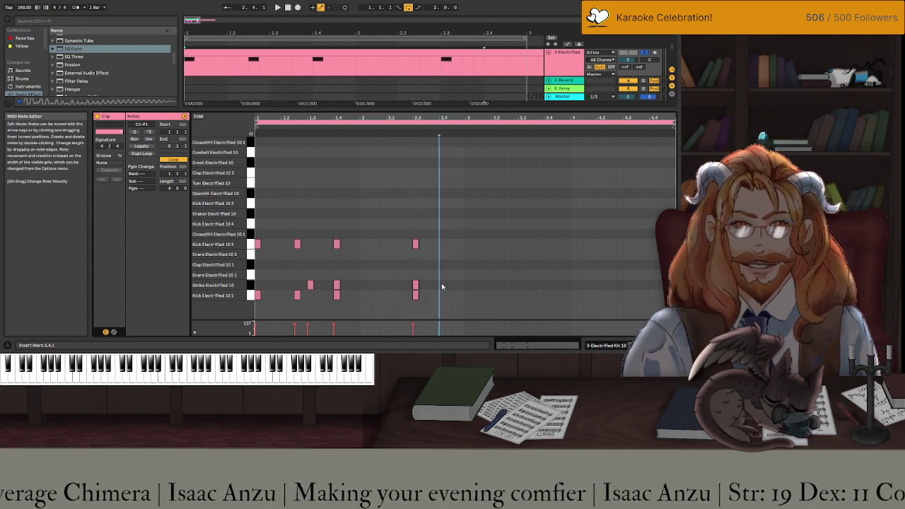
double_click(336, 285)
key(space)
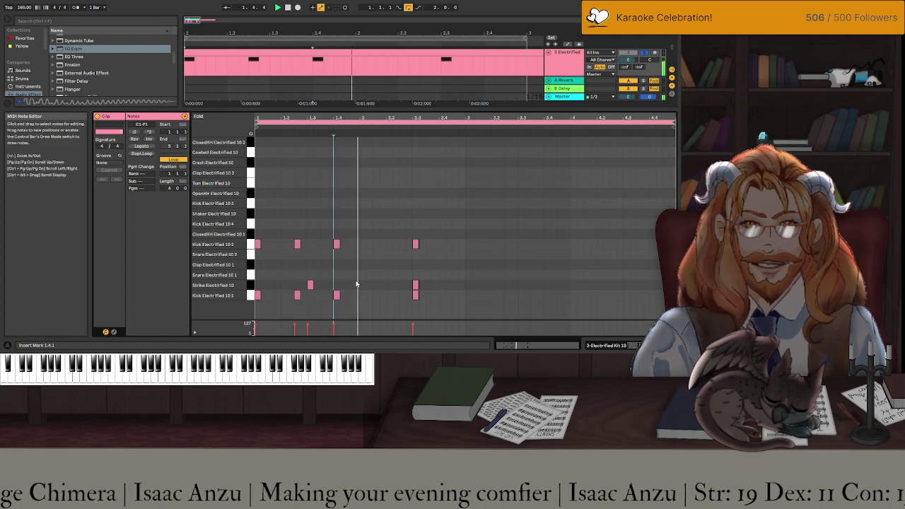
Add Snare Electrified 10 1 and Shaker Electrified 10 notes at 1.3.1 and 2.3.1 in the drum clip.
double_click(311, 265)
drag(311, 265, 310, 275)
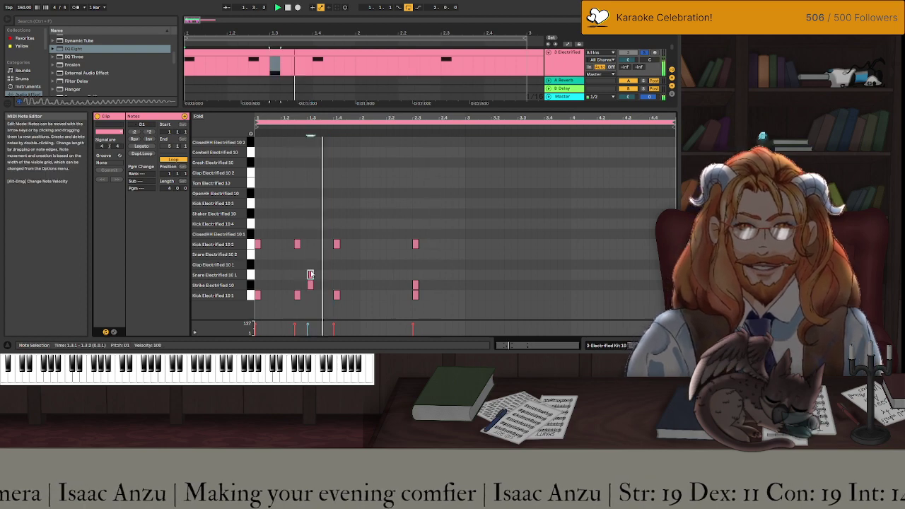
double_click(417, 274)
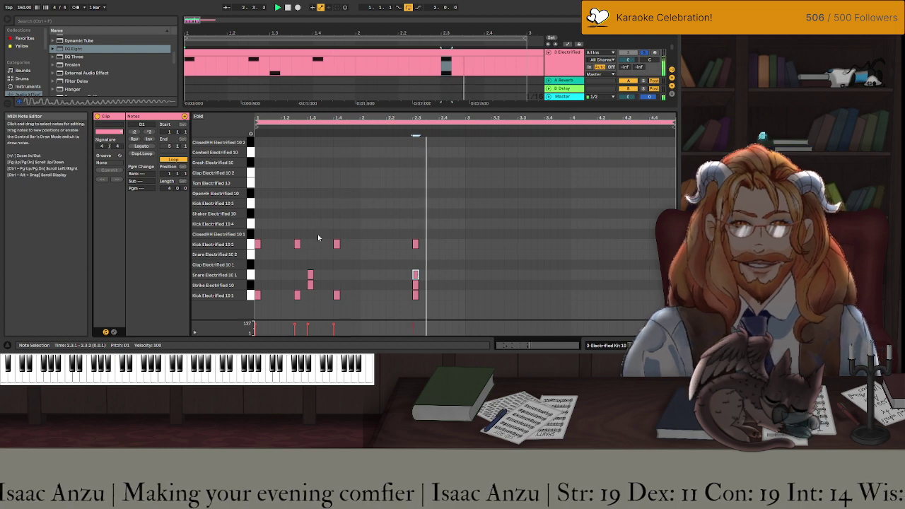
double_click(309, 212)
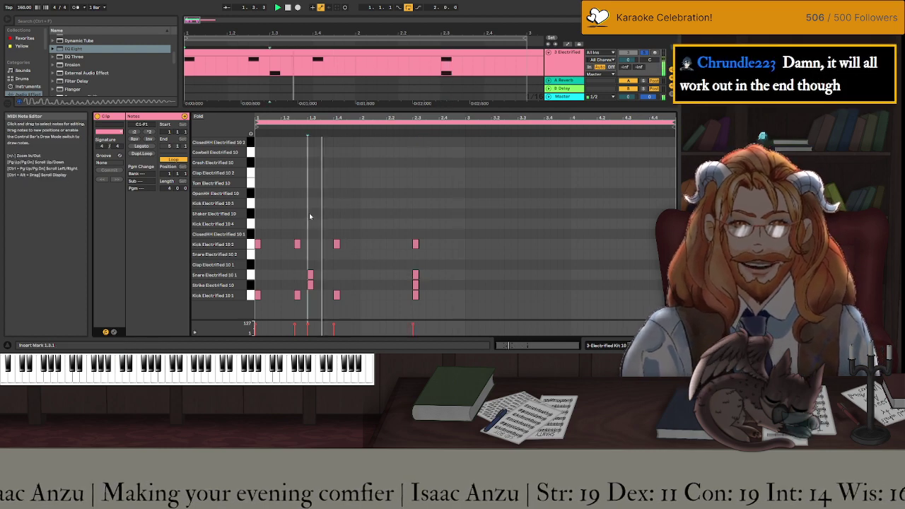
double_click(415, 212)
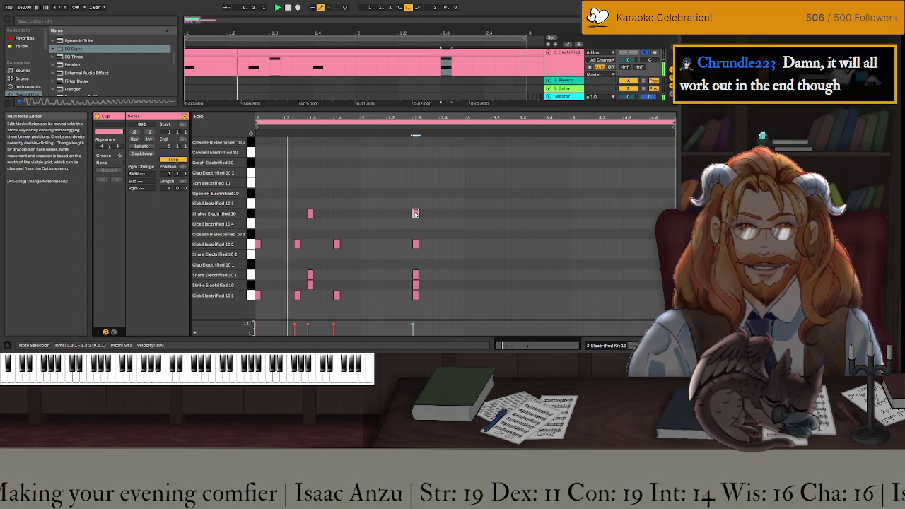
key(0)
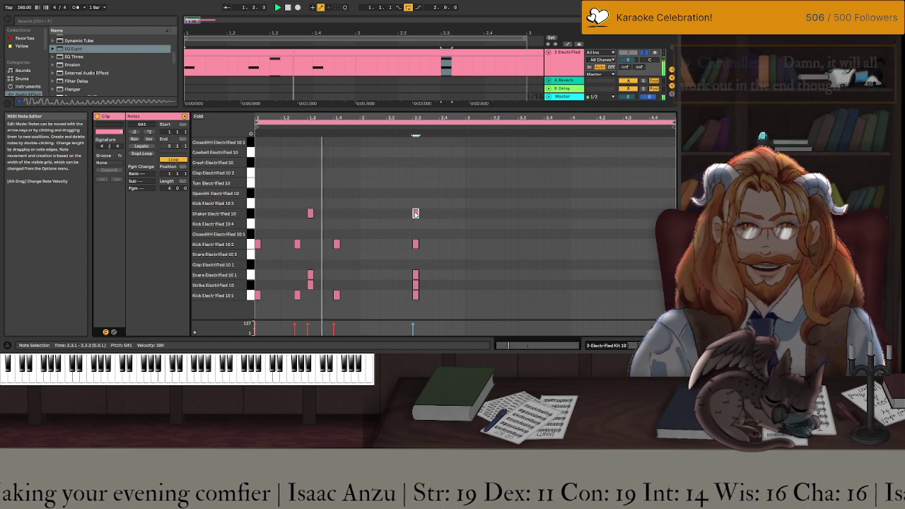
Try layering Clap Electrified 10 2 notes at 1.3.1 and 2.3.1, and delete both again.
double_click(310, 172)
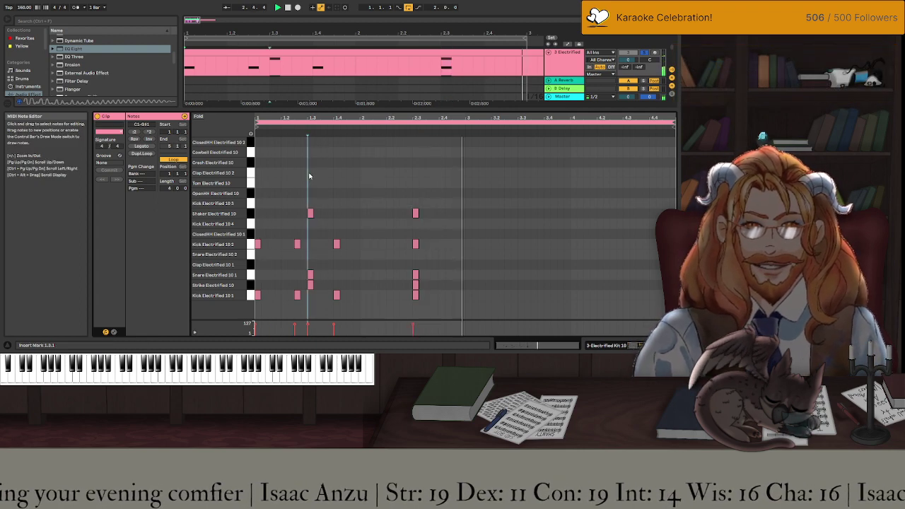
double_click(416, 173)
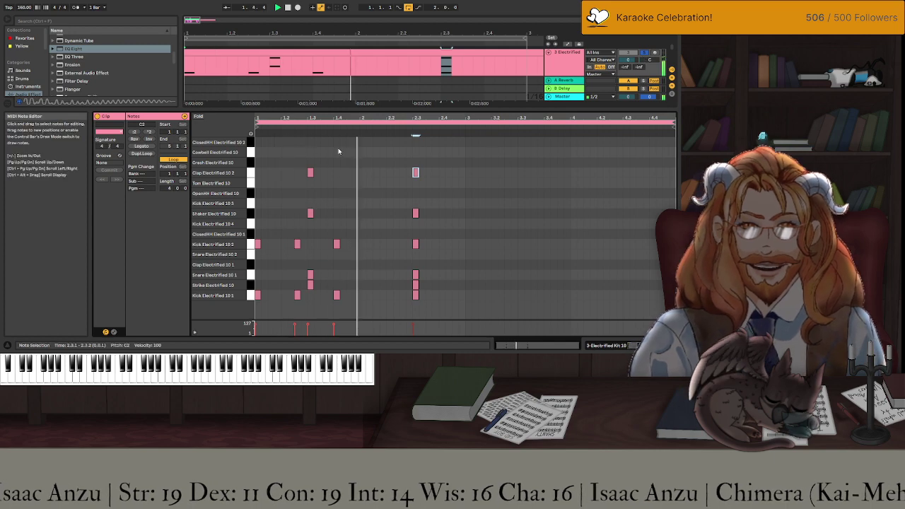
click(310, 173)
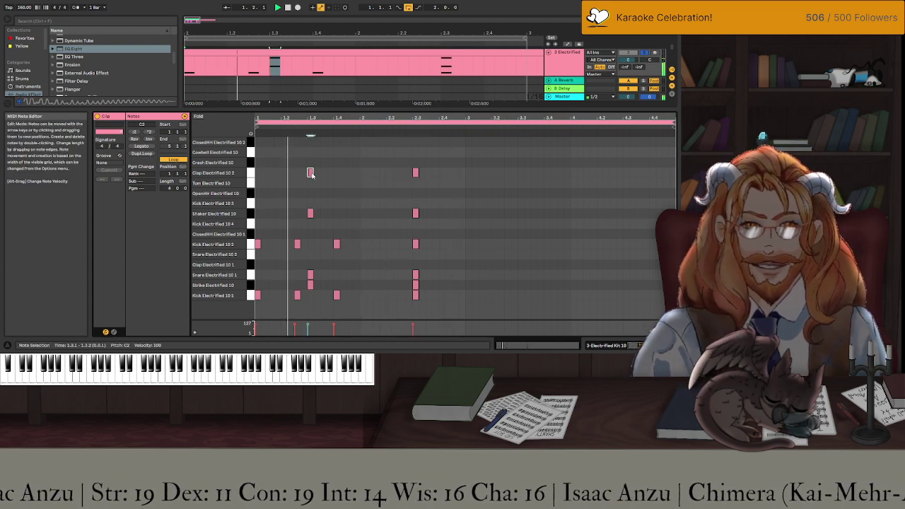
double_click(310, 173)
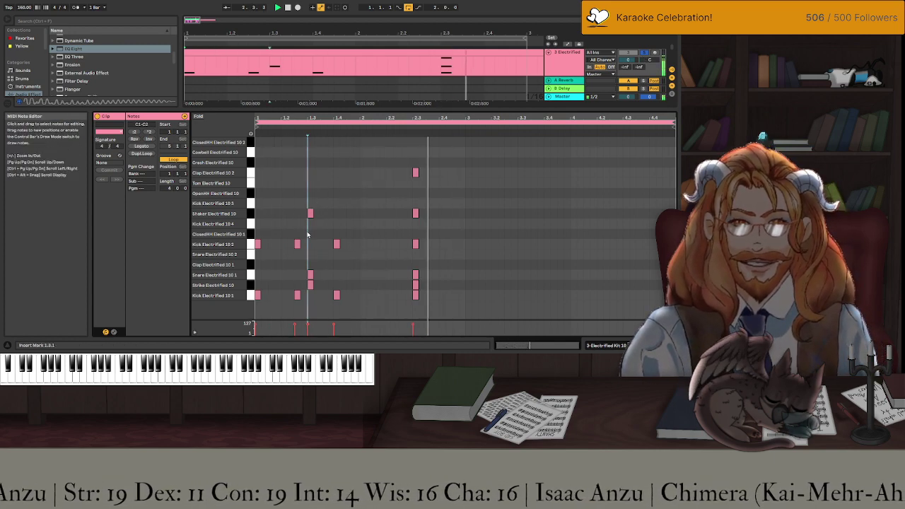
double_click(415, 173)
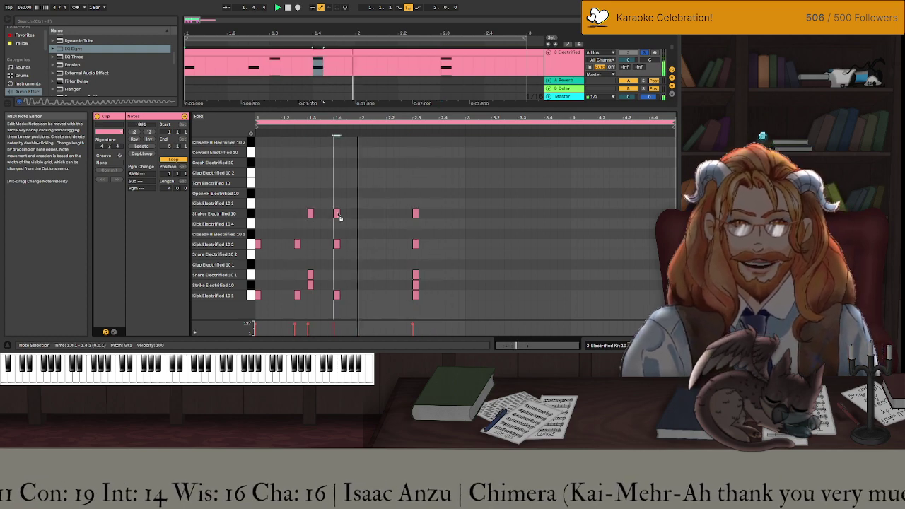
Try extra Shaker Electrified 10 notes at 1.1.1, 2.1.1 and 3.1.1, and delete them again.
double_click(358, 214)
drag(360, 214, 366, 214)
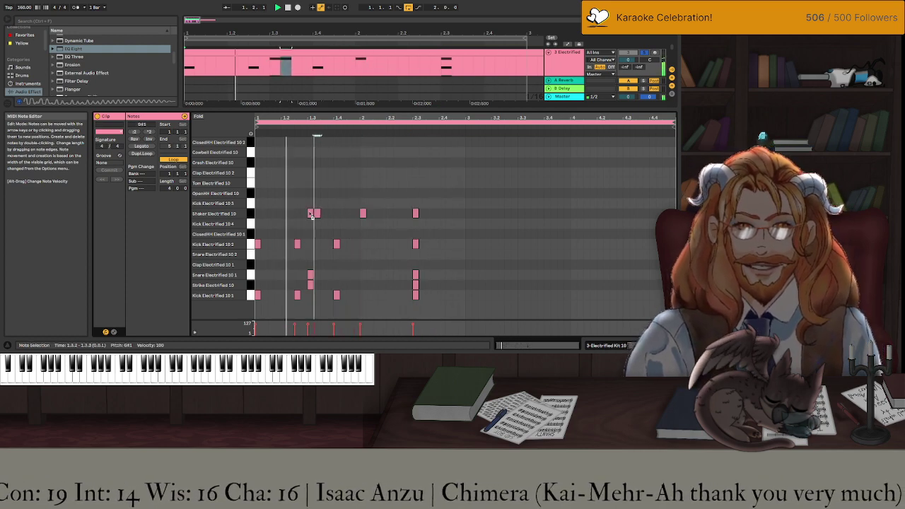
double_click(258, 214)
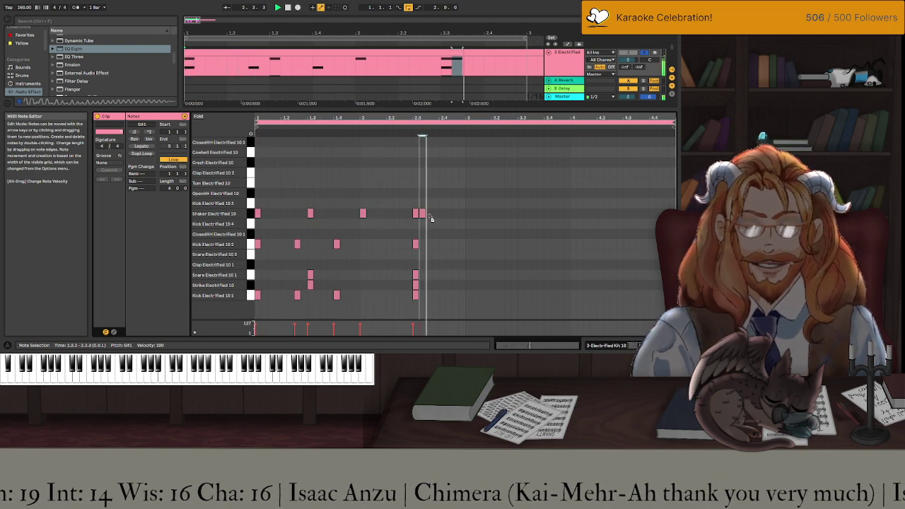
double_click(469, 214)
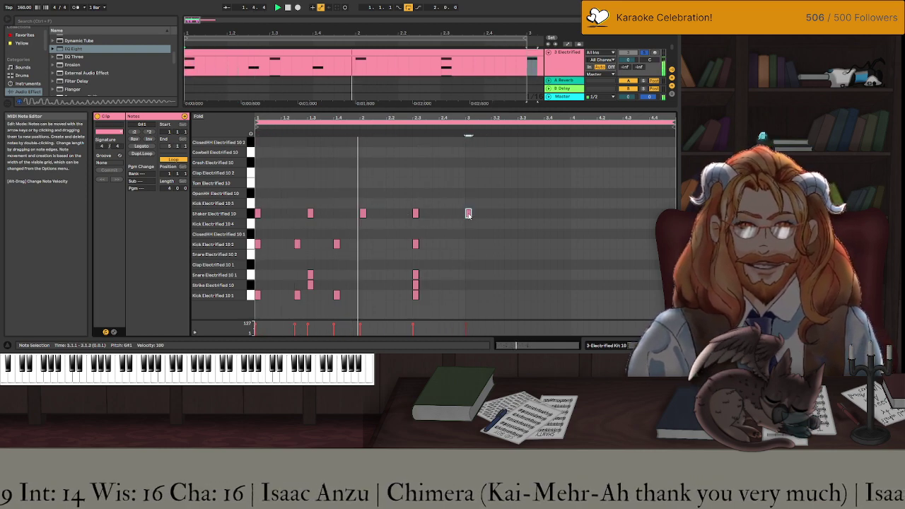
double_click(468, 215)
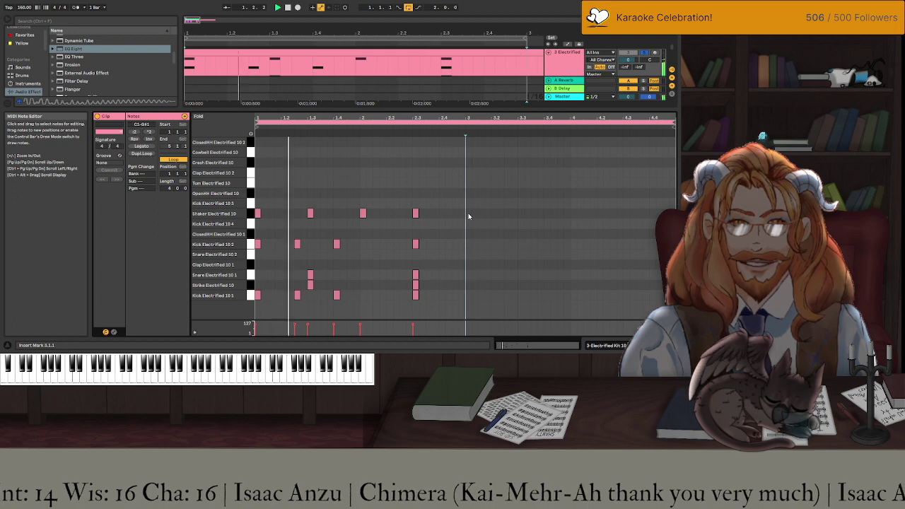
click(349, 205)
click(354, 209)
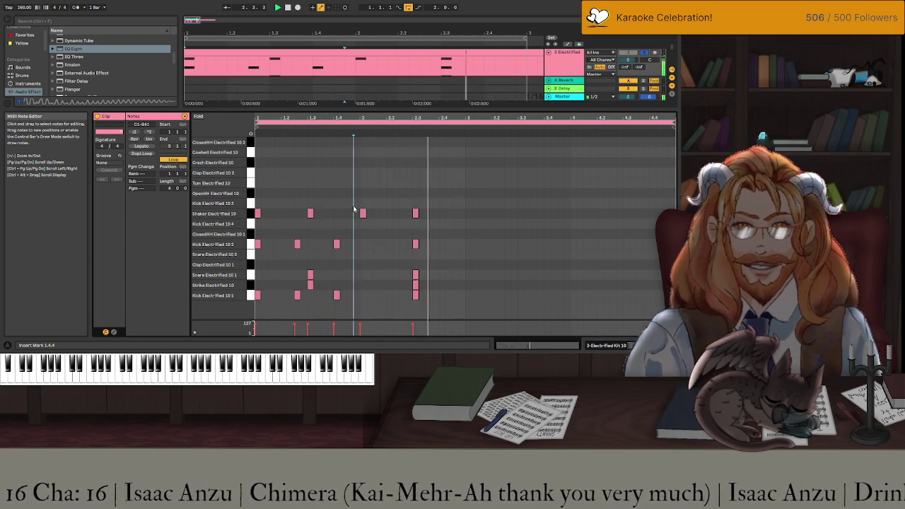
click(363, 213)
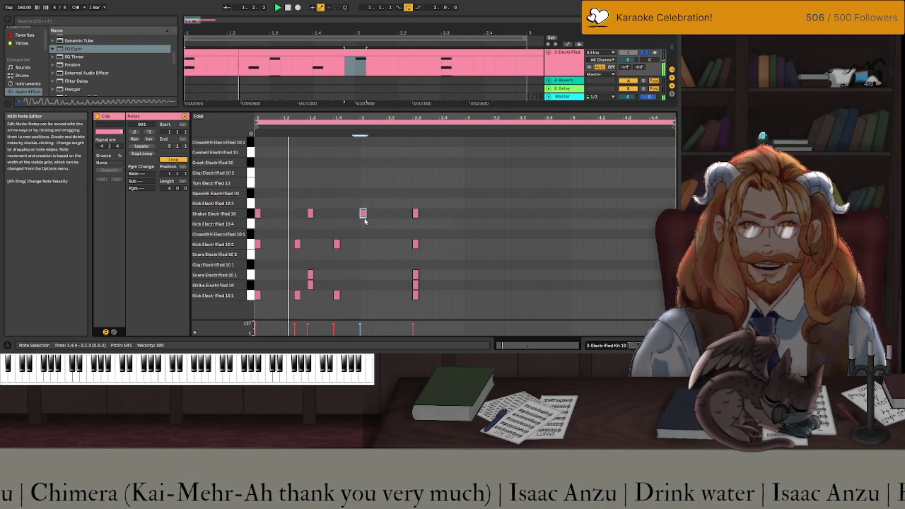
double_click(362, 213)
drag(258, 214, 258, 274)
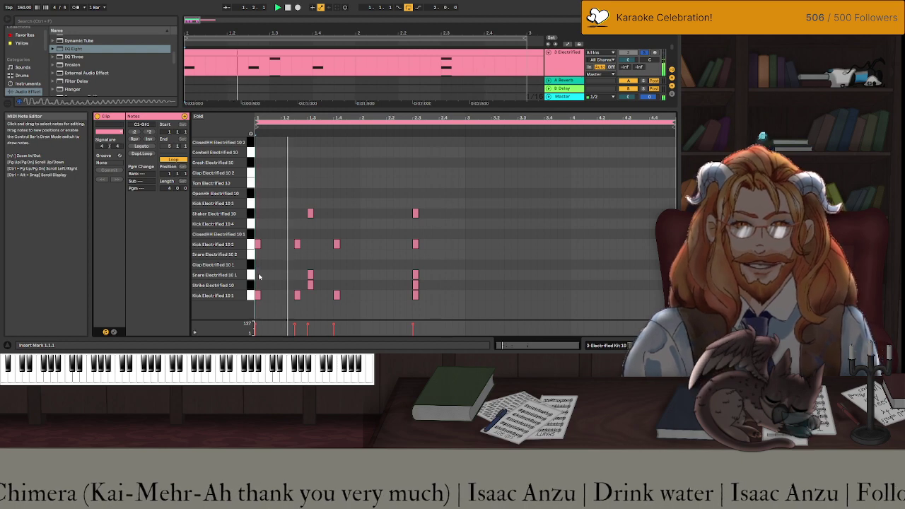
Try Snare Electrified 10 1 notes at 1.1.1 and 2.1.1, shift them to Strike Electrified 10, and delete both.
double_click(363, 274)
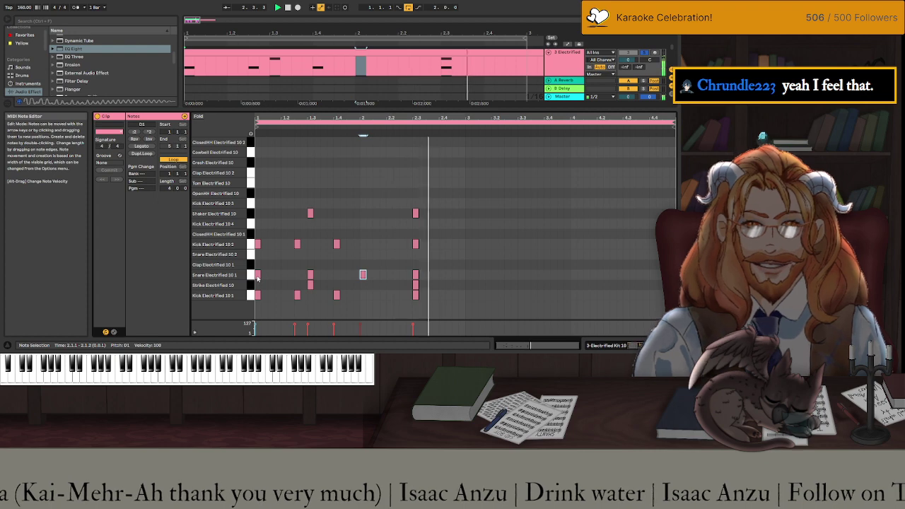
drag(258, 275, 258, 285)
drag(363, 275, 368, 287)
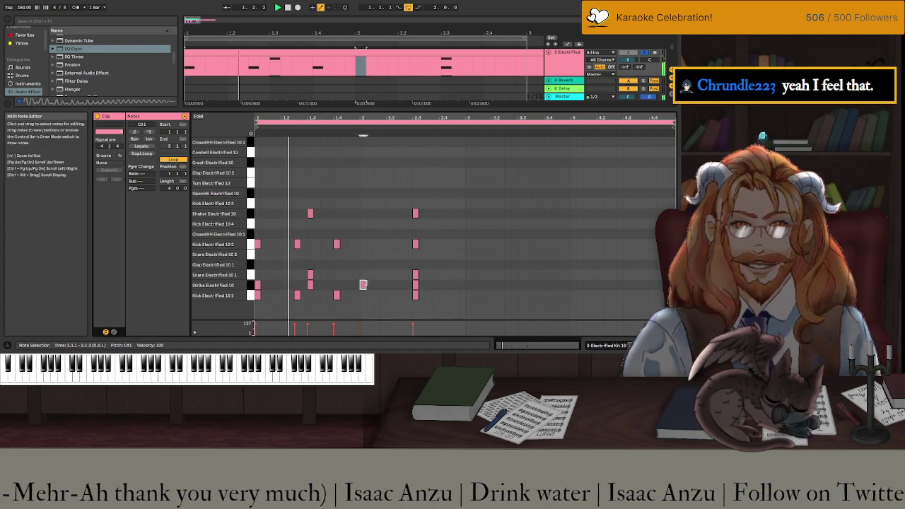
drag(362, 284, 258, 285)
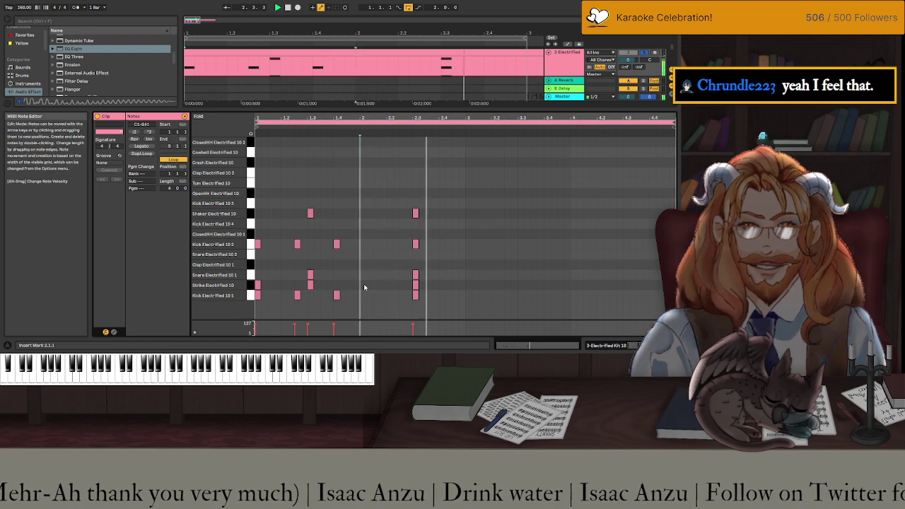
key(Delete)
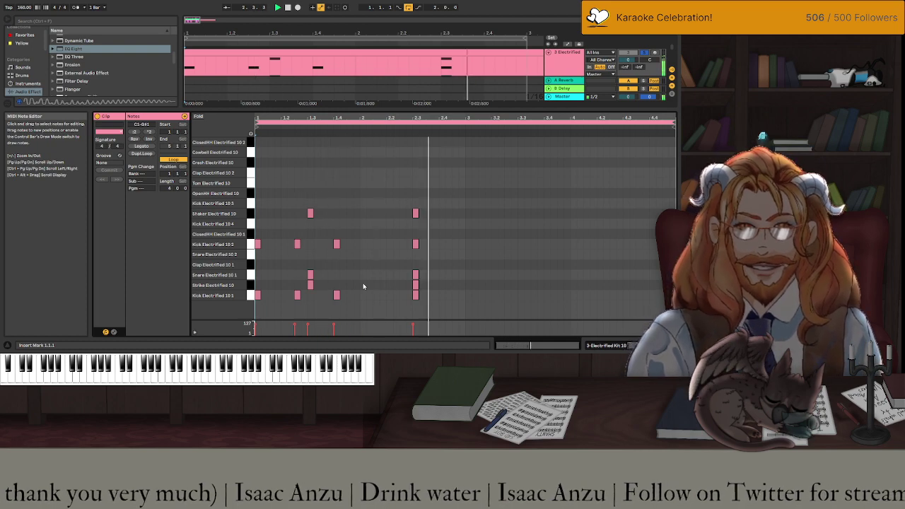
Compare the 1.3.1 hit without its Strike note and without its Snare note, restoring each one.
double_click(309, 285)
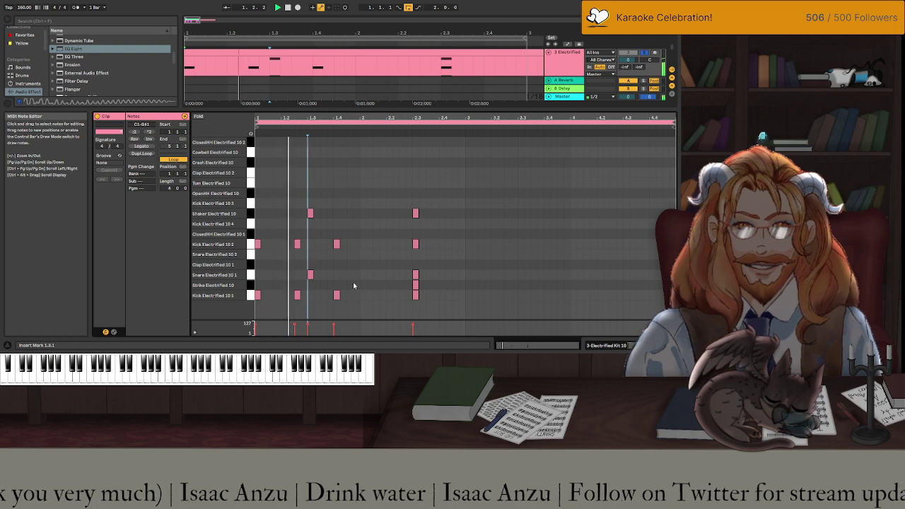
drag(309, 275, 310, 285)
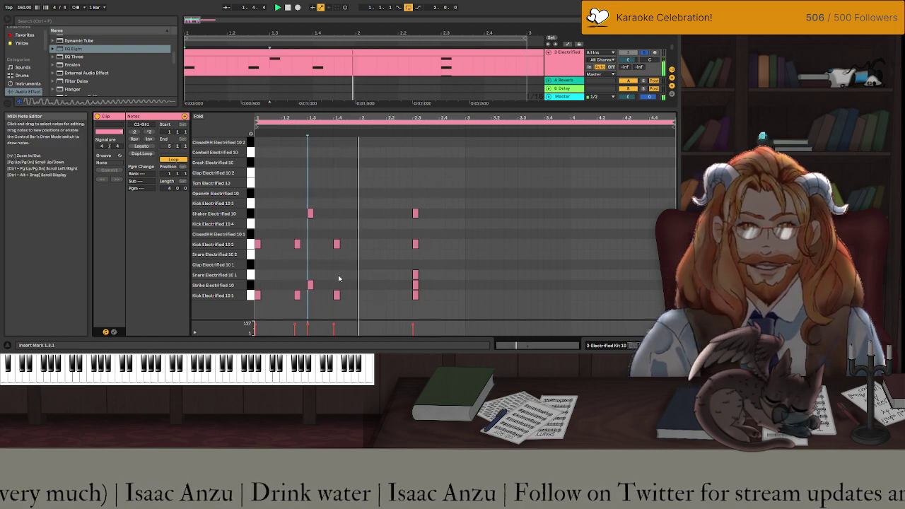
click(309, 274)
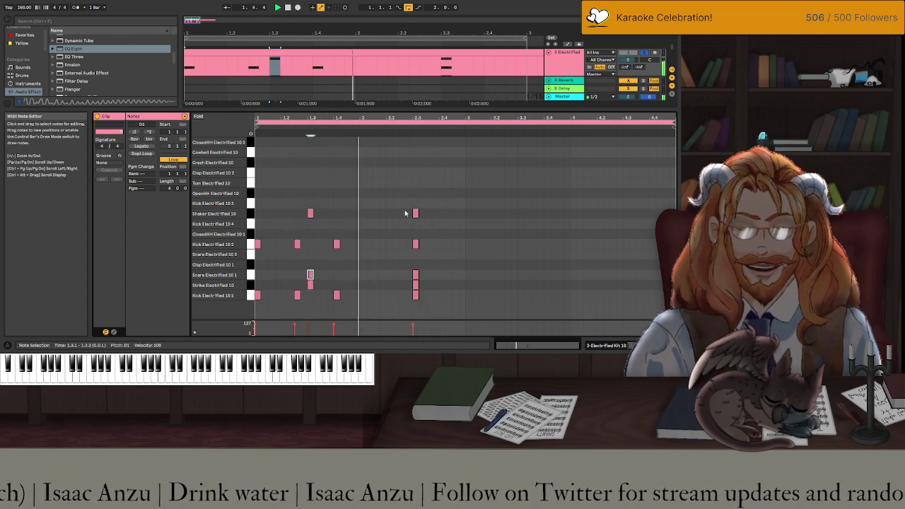
Duplicate the Electrified Kit 10 track and show the full pattern of the copy's drum clip.
key(shift+Tab)
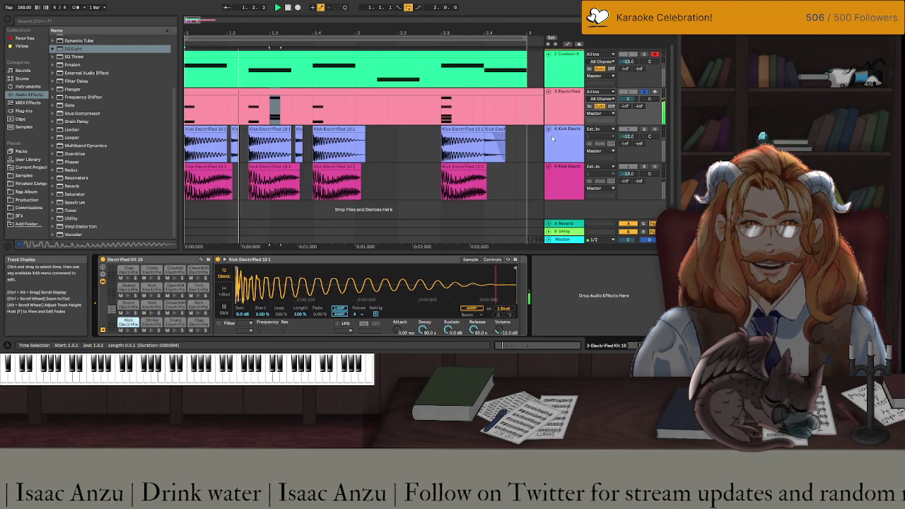
key(ctrl+d)
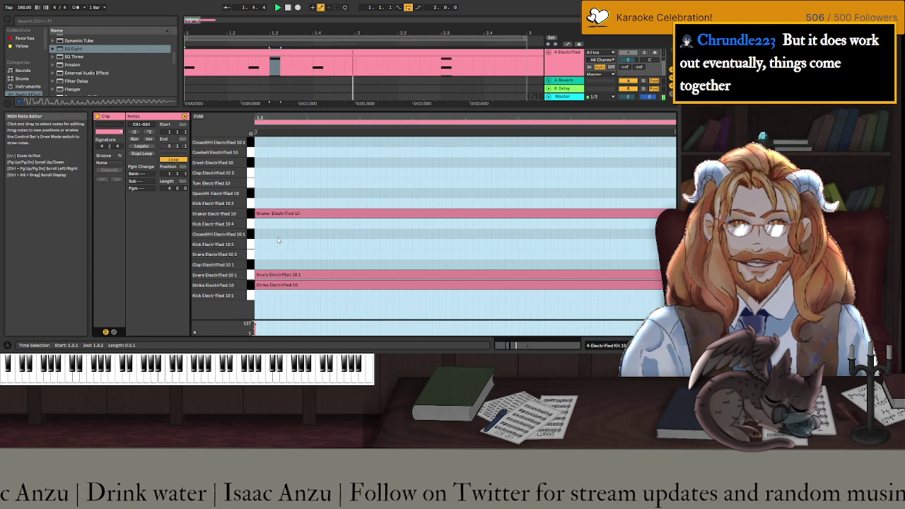
key(minus)
key(minus)
key(minus)
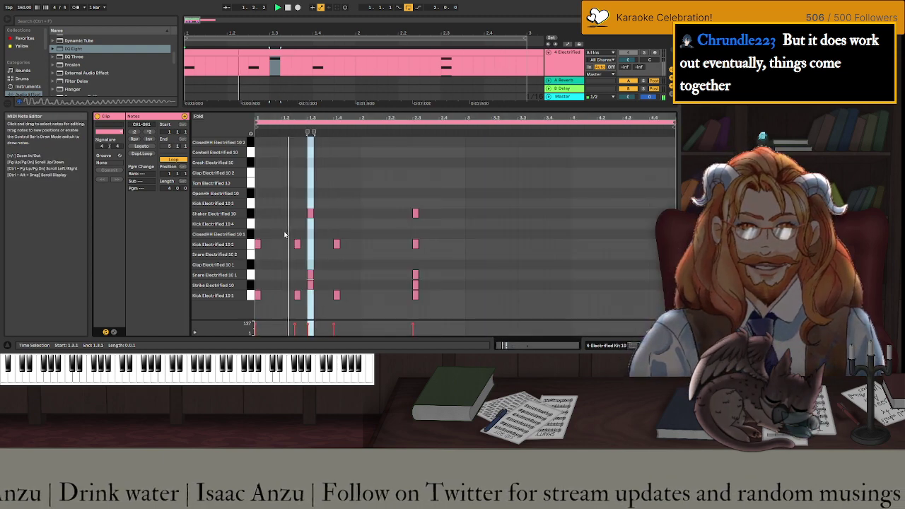
Delete all Kick Electrified 10 1 and 10 2 notes from the duplicated drum clip.
click(257, 236)
drag(257, 235, 306, 304)
key(Delete)
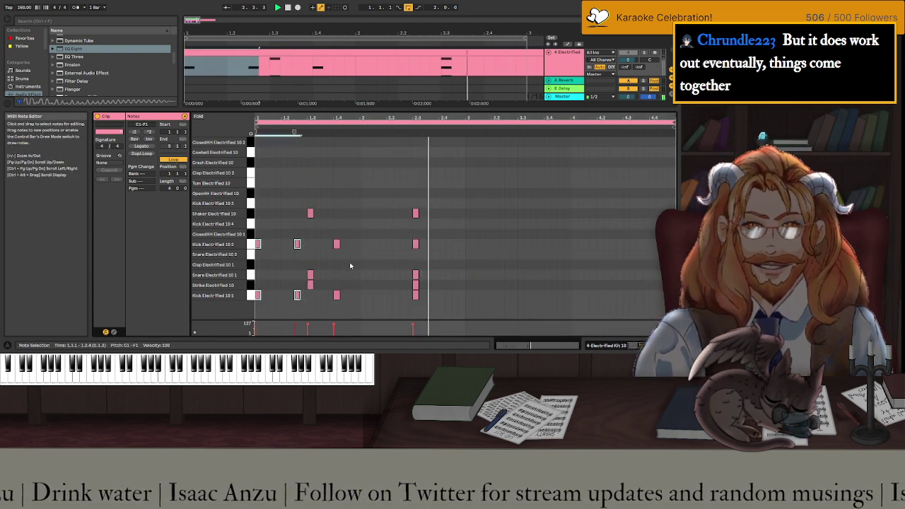
drag(329, 238, 346, 307)
key(Delete)
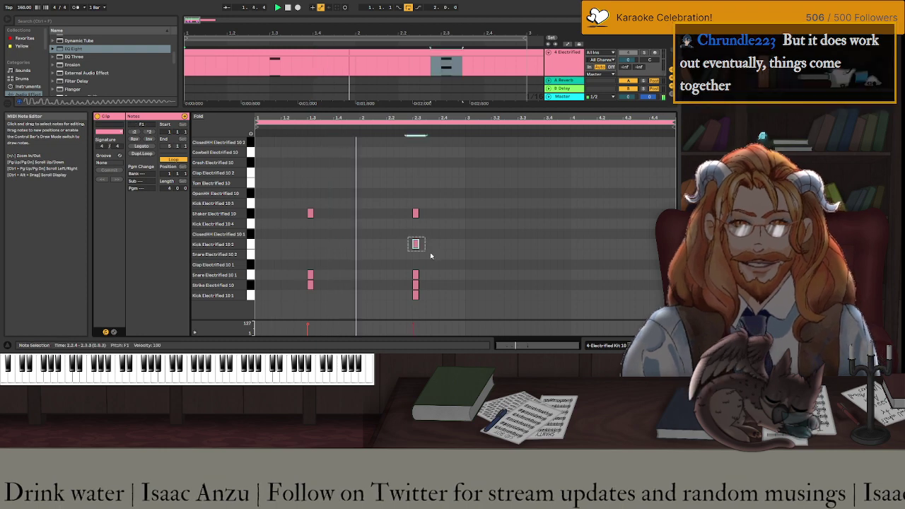
click(406, 247)
Switch the solo from the original Electrified Kit 10 track to the duplicate and add a Saturator to the duplicate.
key(shift+Tab)
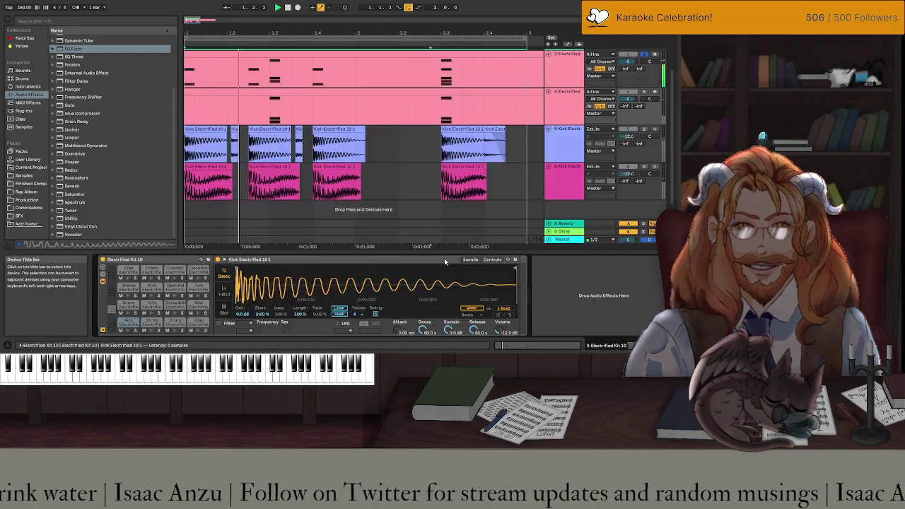
click(645, 54)
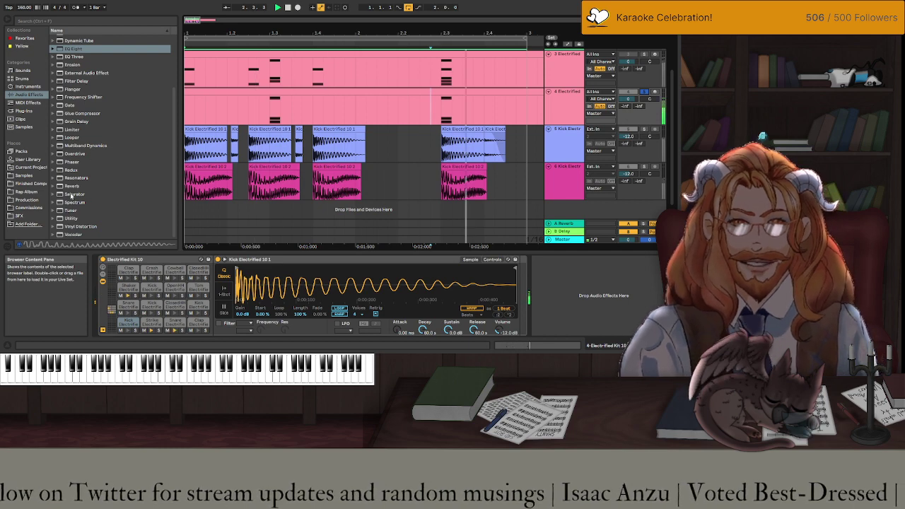
drag(71, 196, 544, 299)
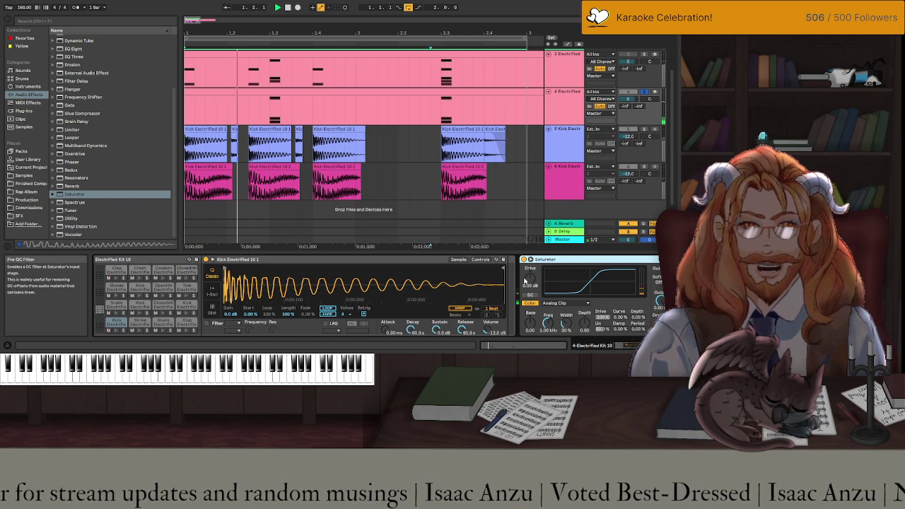
Set the Saturator to Medium Curve with 5.14 dB drive, lower its output, and enable the DC filter.
click(565, 302)
click(559, 318)
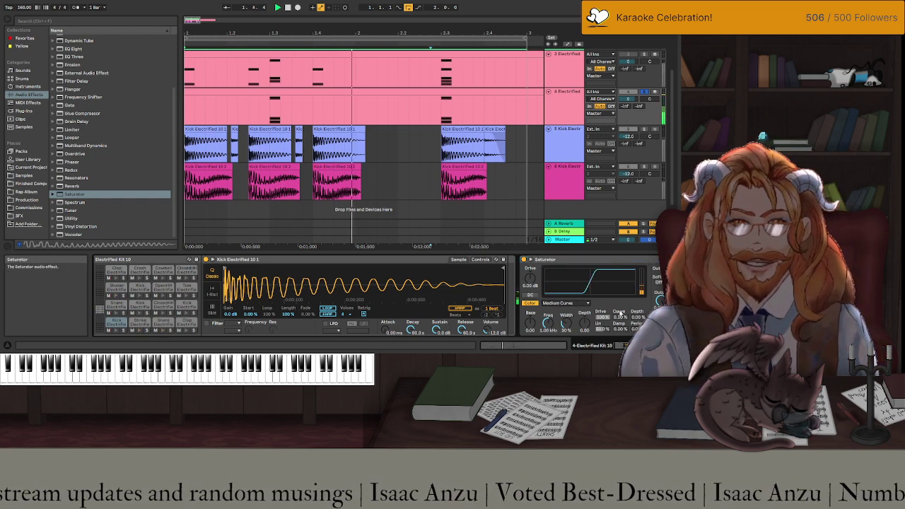
drag(530, 279, 530, 271)
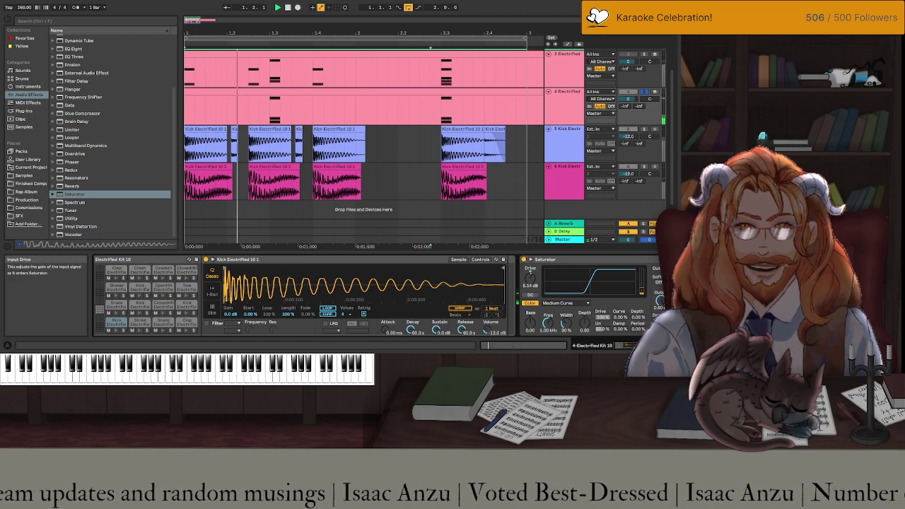
drag(657, 300, 657, 311)
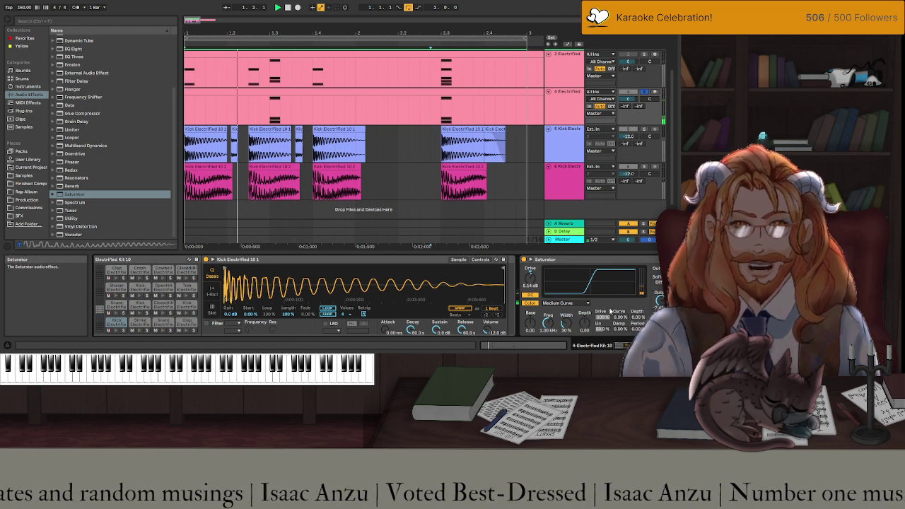
Add an EQ Eight after the duplicate track's Saturator, raise its low cut, and cut about 8 dB at 2.02 kHz.
scroll(589, 305, down, 2)
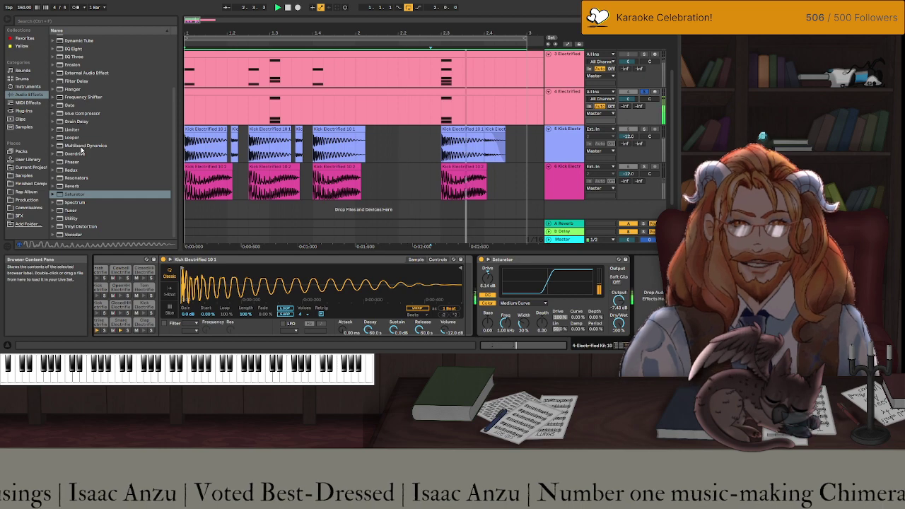
drag(72, 48, 646, 298)
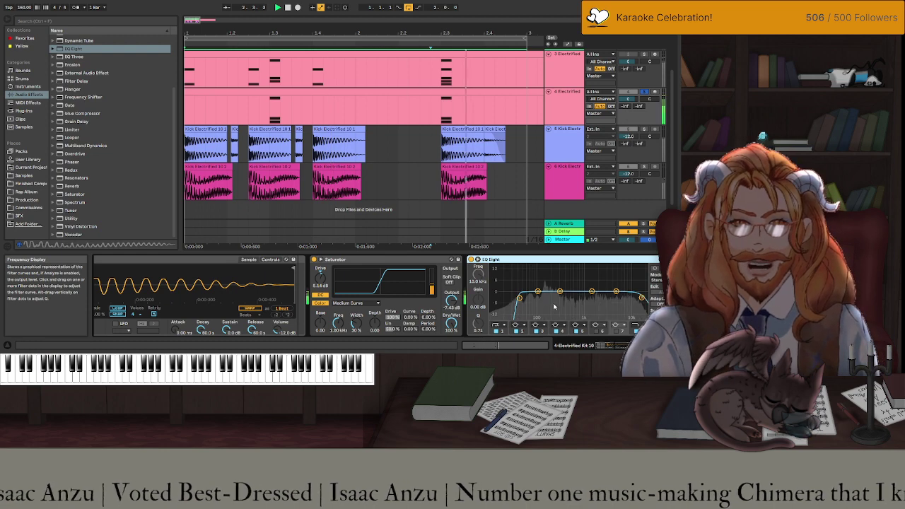
drag(519, 297, 595, 295)
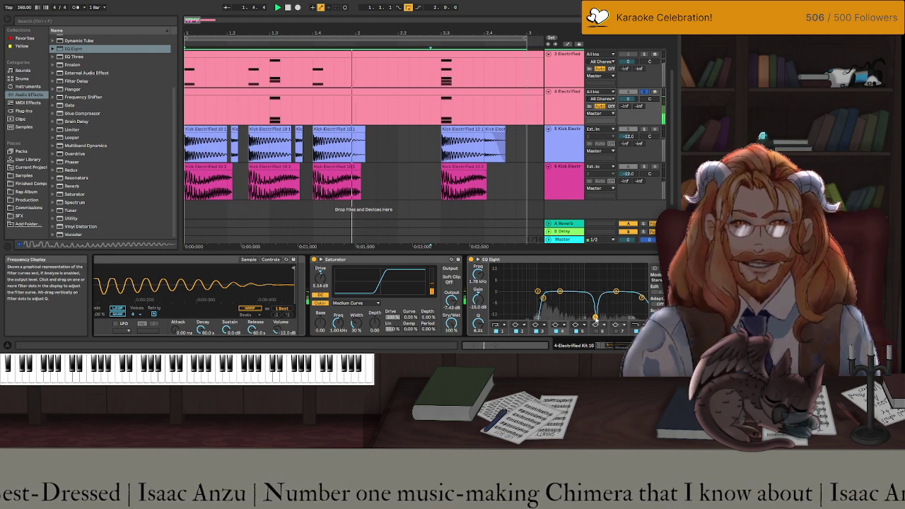
mouse_move(601, 316)
mouse_down()
mouse_move(597, 297)
mouse_move(598, 306)
mouse_up()
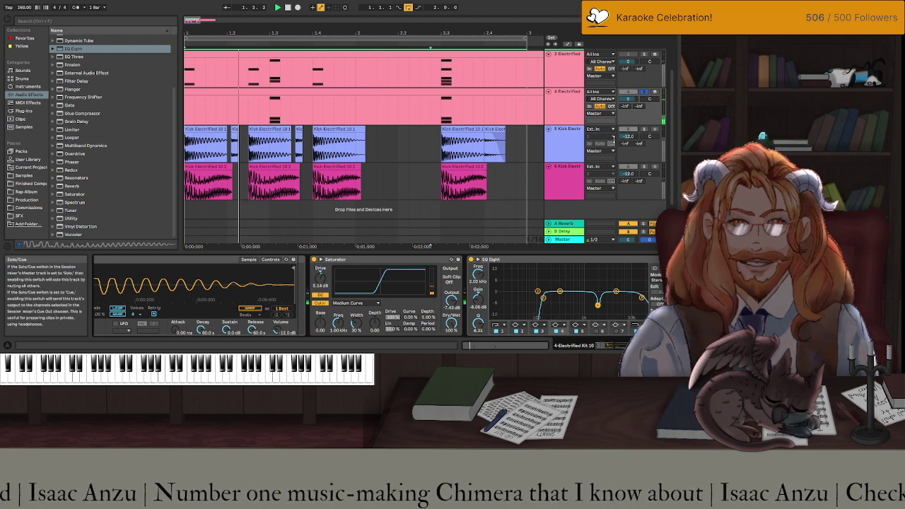
Raise the duplicate track's Saturator drive to about 7.5 dB and set the EQ Eight low cut to 121 Hz with Q 0.88.
drag(321, 277, 320, 272)
click(543, 298)
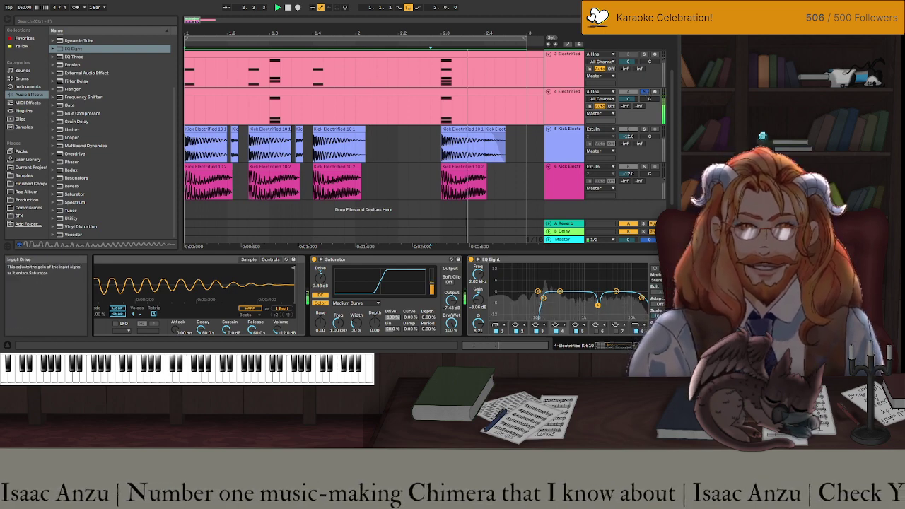
mouse_move(542, 297)
mouse_down()
mouse_move(555, 298)
mouse_move(541, 297)
mouse_up()
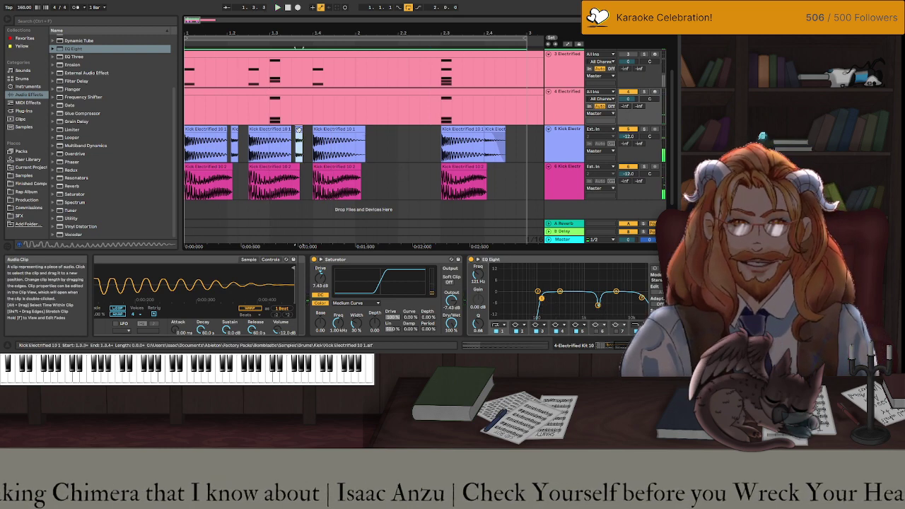
Lower the gain of the two short Kick Electrified 10 1 clips and play the loop.
click(298, 132)
key(ctrl+alt+e)
mouse_move(165, 178)
mouse_down()
mouse_move(165, 210)
mouse_move(164, 173)
mouse_up()
drag(299, 57, 234, 53)
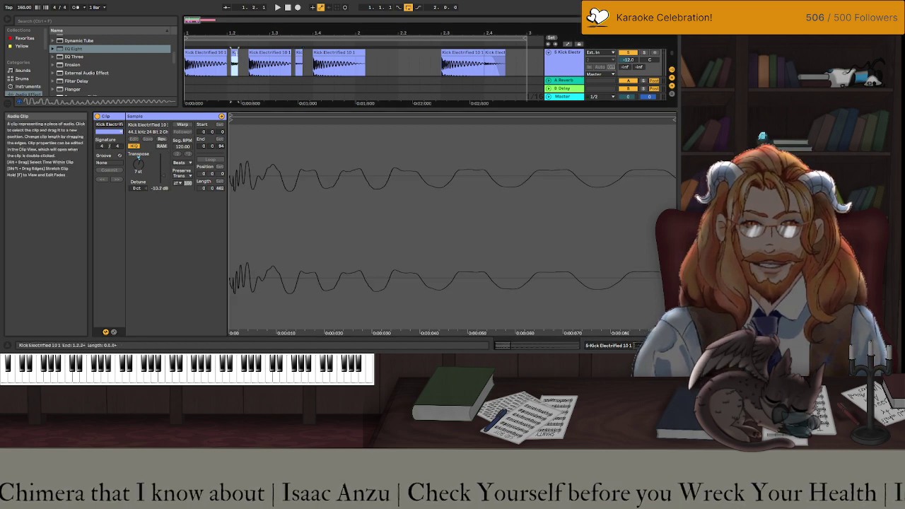
drag(165, 178, 165, 199)
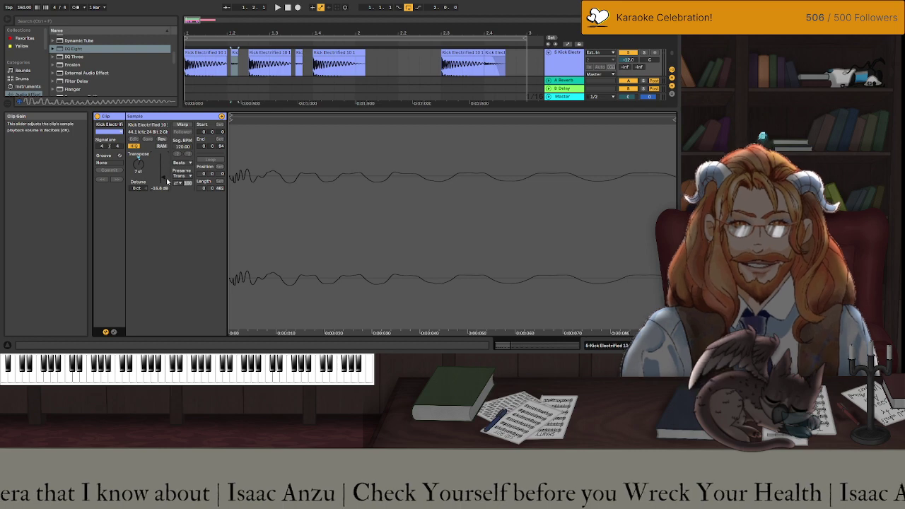
key(shift+Tab)
key(space)
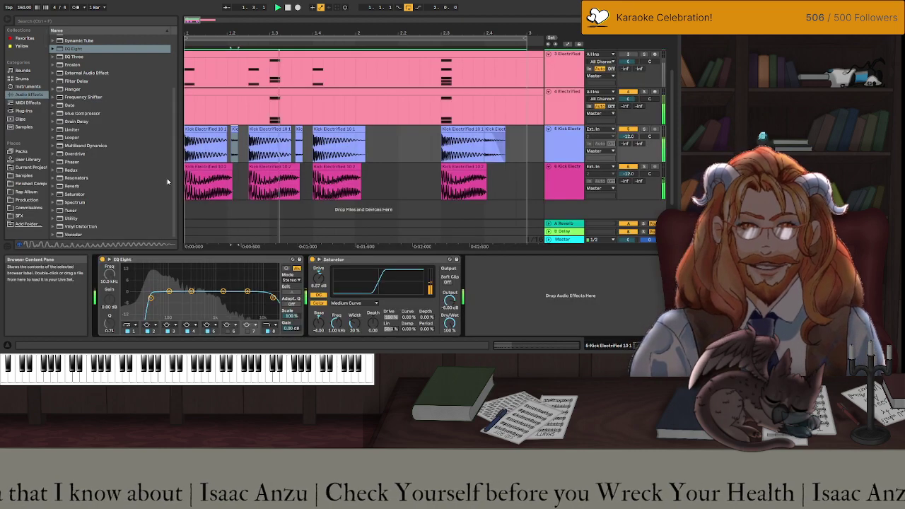
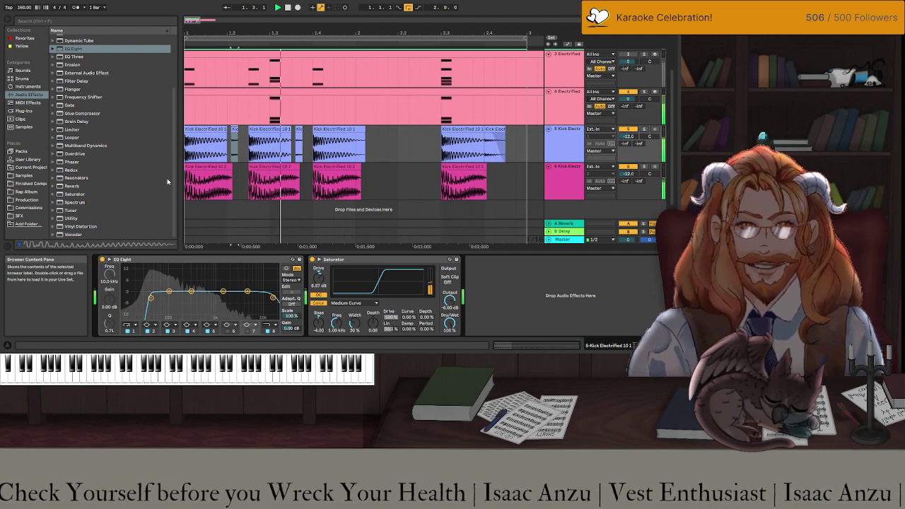
Shorten the drum clips on both Electrified Kit 10 tracks to two bars, ending at bar 3.
ctrl+scroll(339, 197, down, 3)
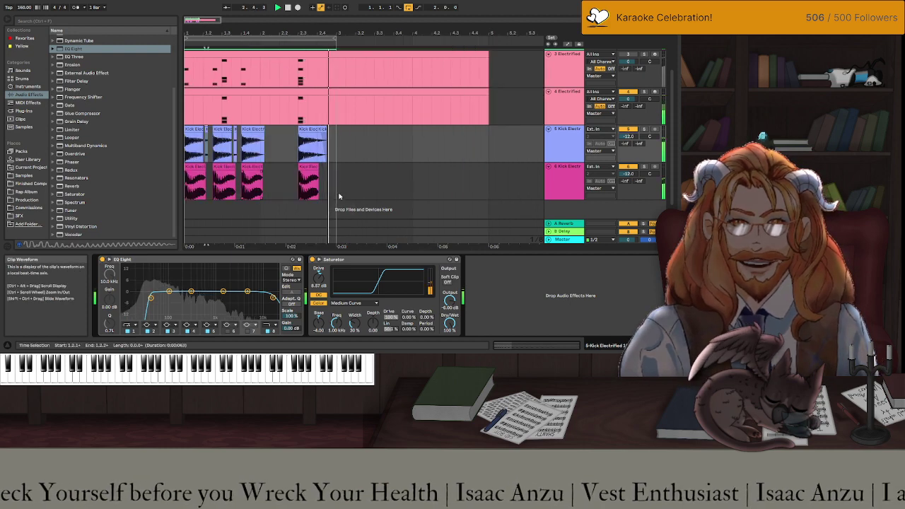
ctrl+scroll(339, 196, down, 3)
scroll(323, 187, up, 3)
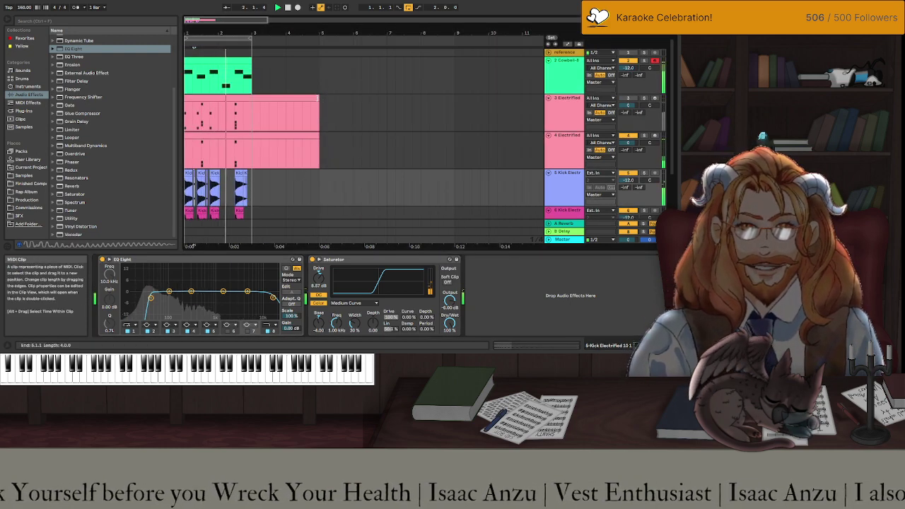
drag(318, 113, 254, 113)
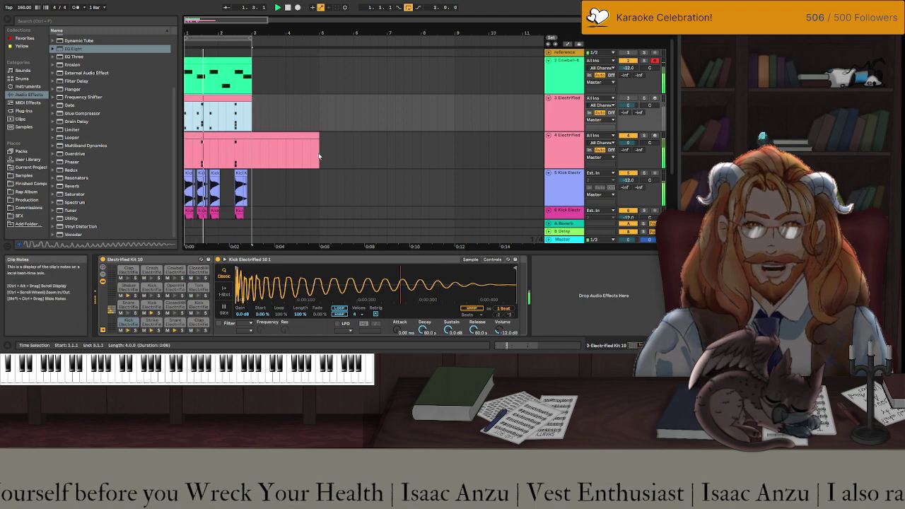
drag(319, 156, 251, 156)
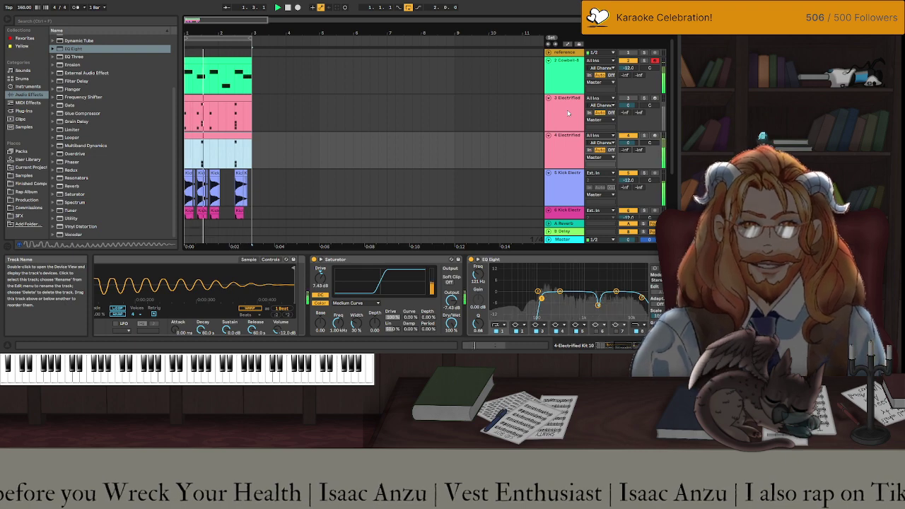
Solo the original Electrified Kit 10 track and open its drum clip for note editing.
click(627, 135)
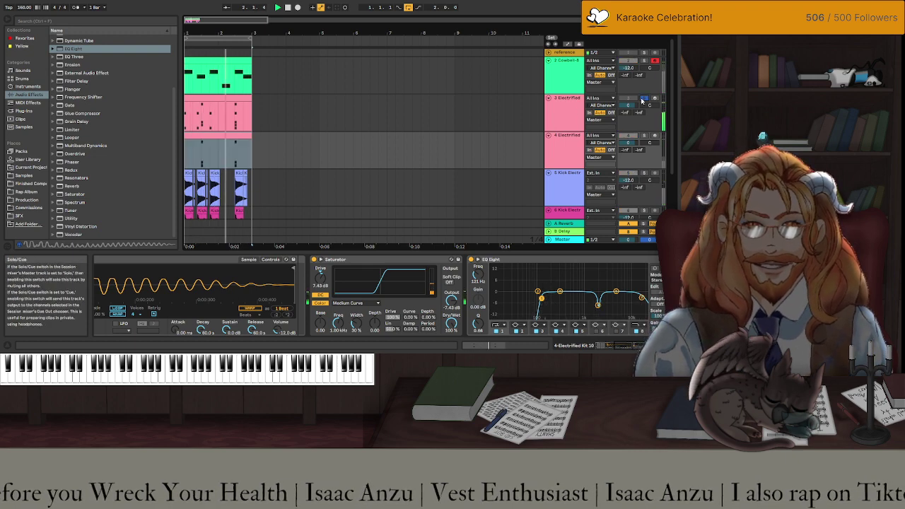
click(587, 113)
click(239, 101)
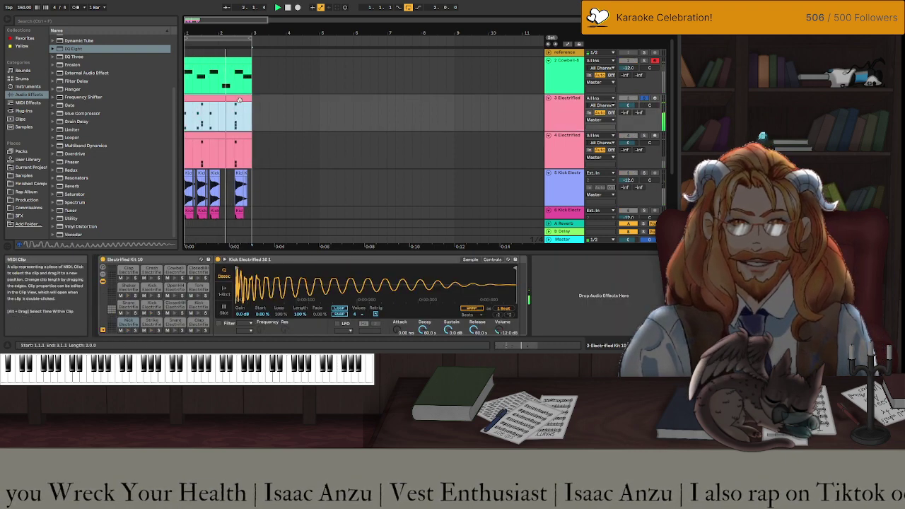
double_click(239, 101)
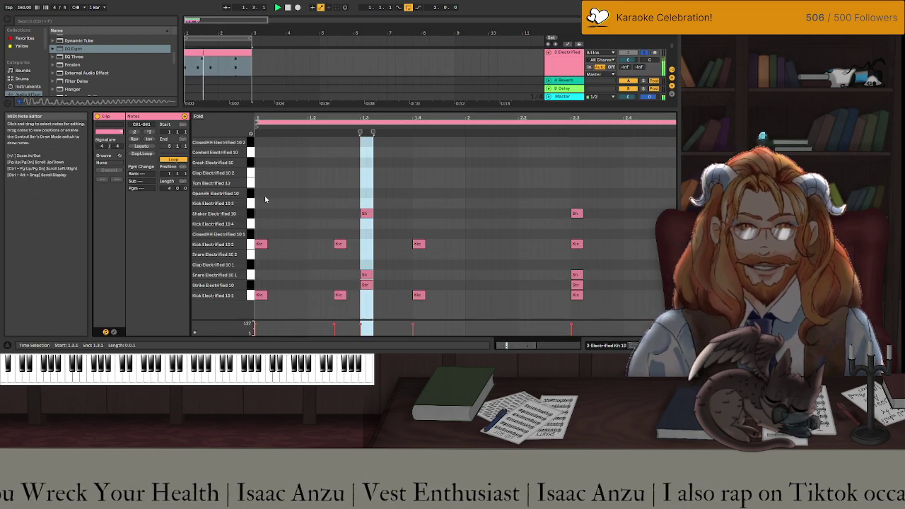
Add eighth-note hits on ClosedHH Electrified 10 1 from 1.1.1 to 1.3.1.
click(261, 235)
double_click(261, 235)
double_click(270, 234)
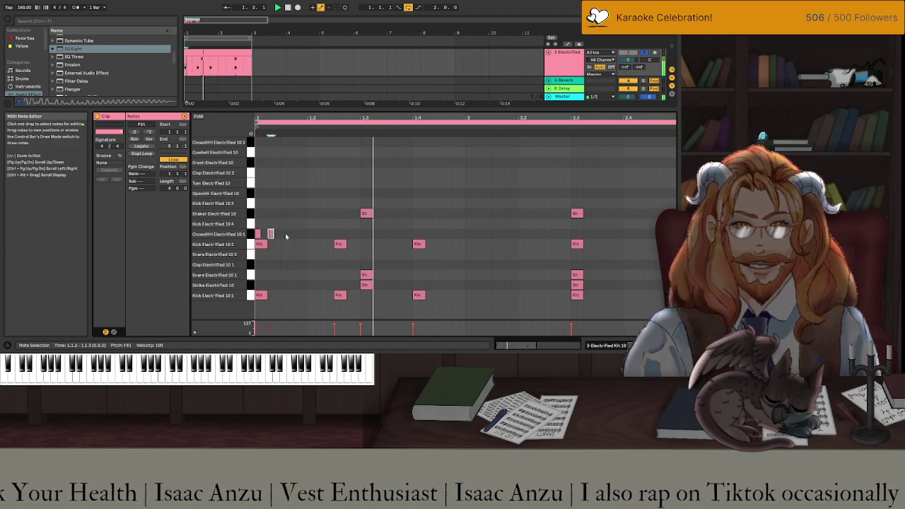
key(Right)
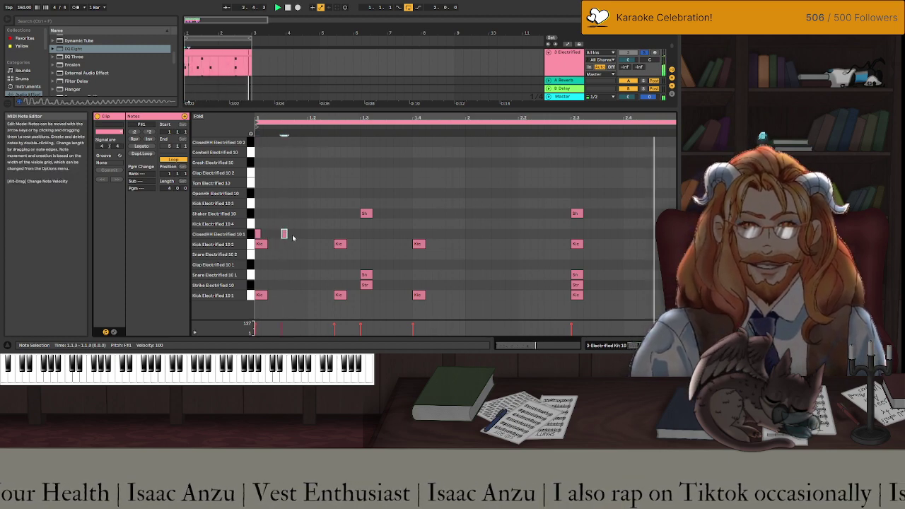
double_click(310, 234)
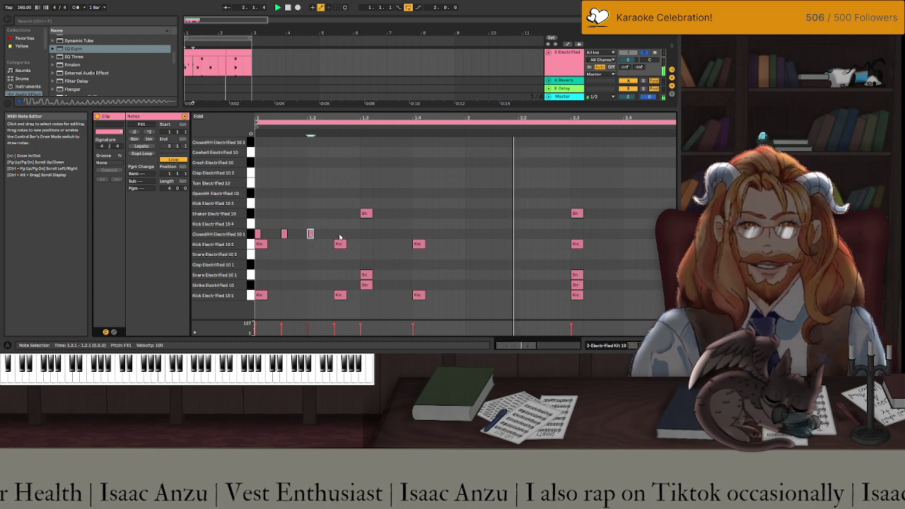
double_click(336, 234)
double_click(362, 234)
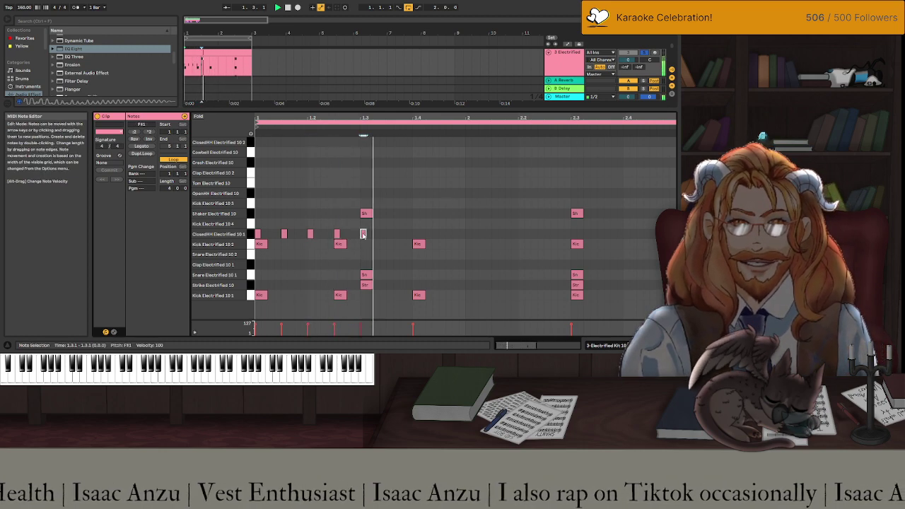
Try to repeat the first four closed hi-hat notes across the rest of the pattern.
drag(354, 237, 254, 237)
key(ctrl+d)
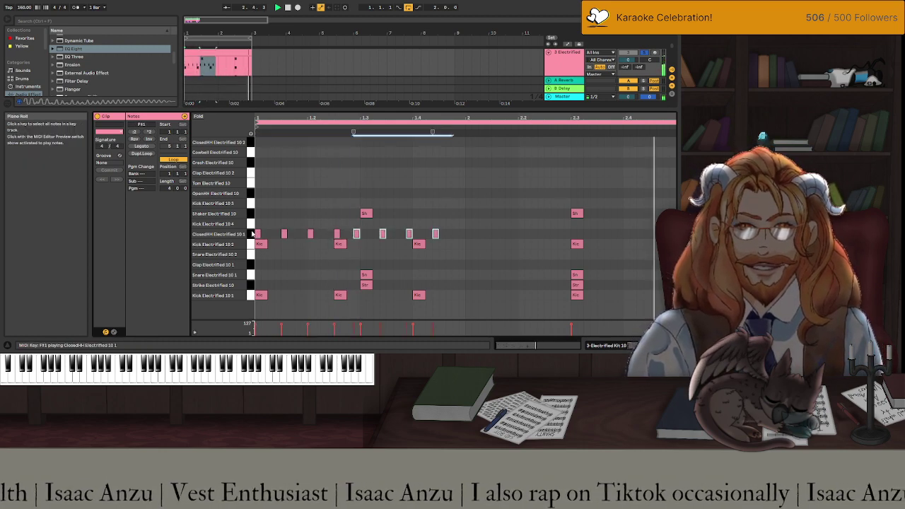
key(ctrl+d)
key(ctrl+d)
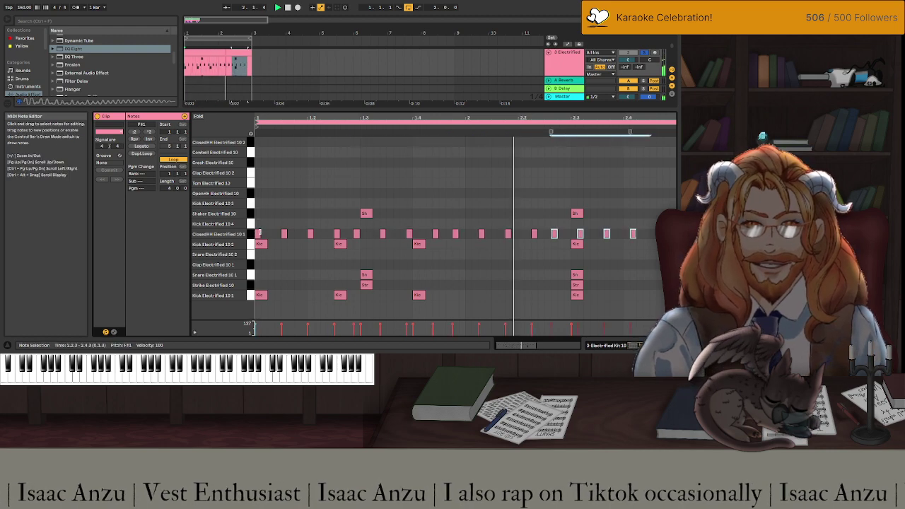
key(ctrl+z)
key(ctrl+z)
key(ctrl+z)
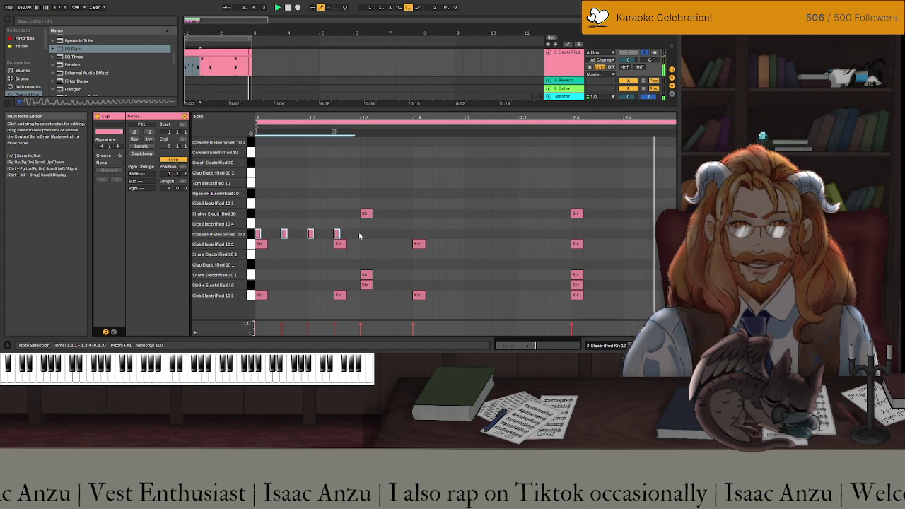
Duplicate the half-bar of four closed hi-hat notes three times to fill both bars with even eighth notes.
key(ctrl+d)
key(ctrl+d)
key(ctrl+d)
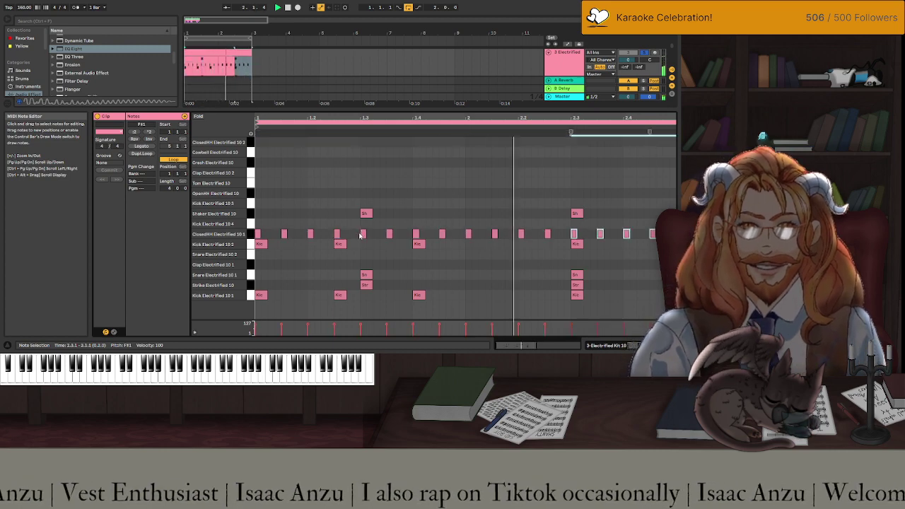
Audition the whole hi-hat row on the kit's other sounds and place it on ClosedHH Electrified 10 2.
key(ctrl+a)
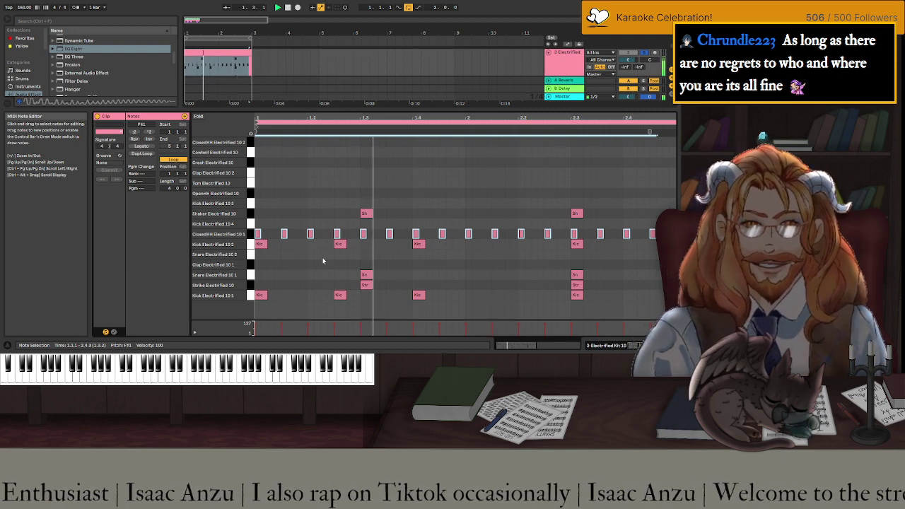
key(Down)
key(Down)
key(Down)
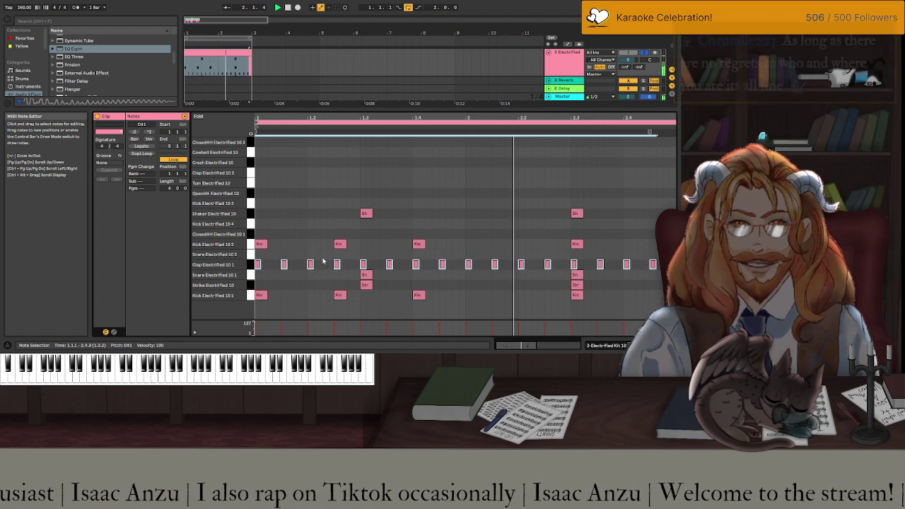
key(Up)
key(Up)
key(Up)
key(Up)
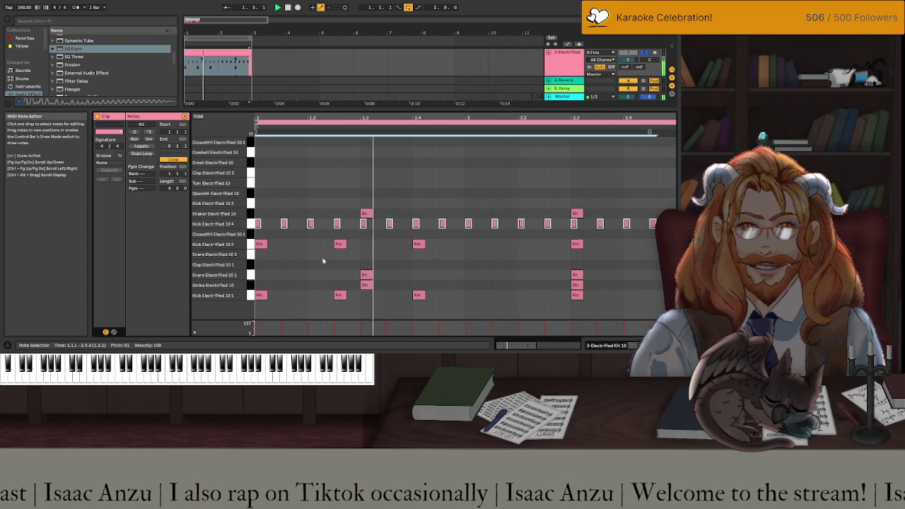
key(Up)
key(Up)
key(Up)
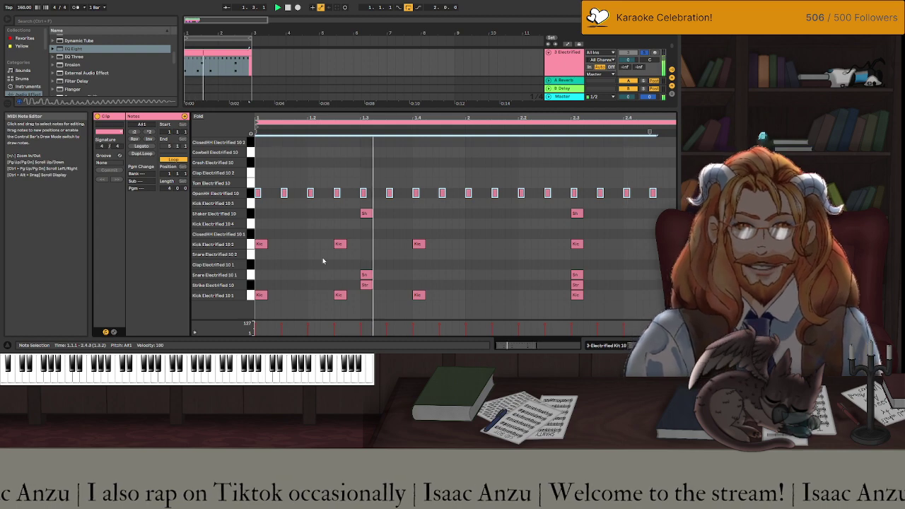
key(Up)
key(Up)
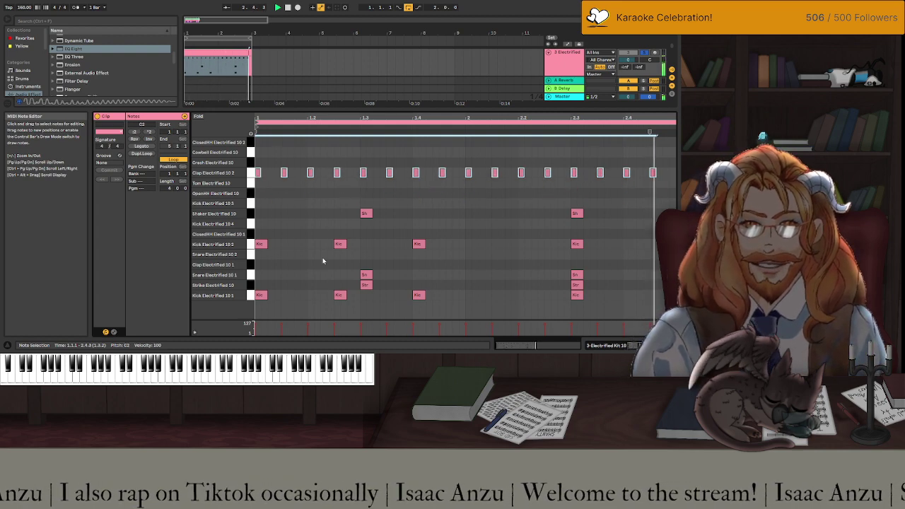
key(Up)
key(Up)
key(Up)
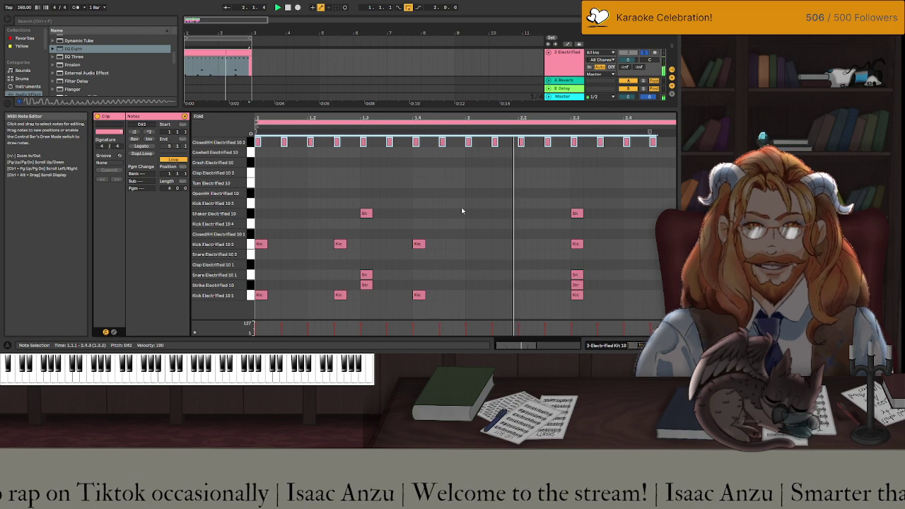
Find the ClosedHH Electrified 10 2.aif sample among the Bomblastic pack's hi-hat drum samples.
key(shift+Tab)
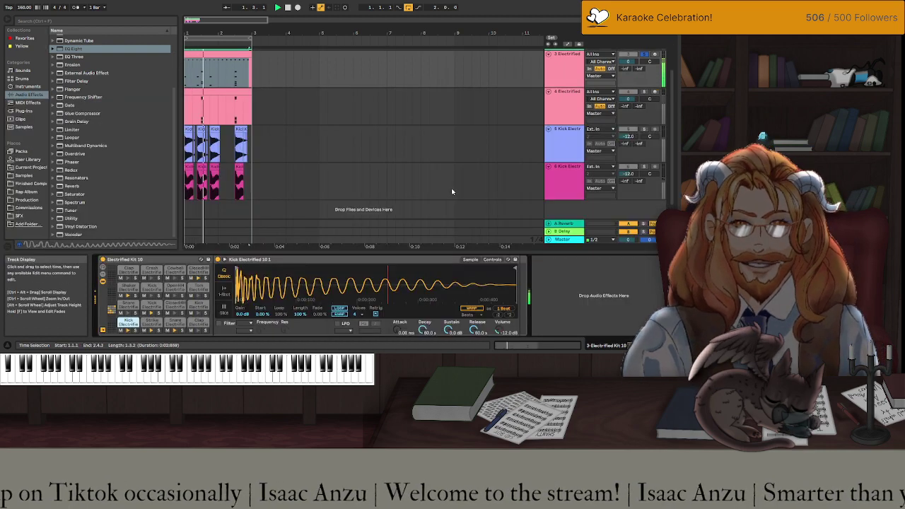
click(22, 151)
scroll(115, 151, up, 7)
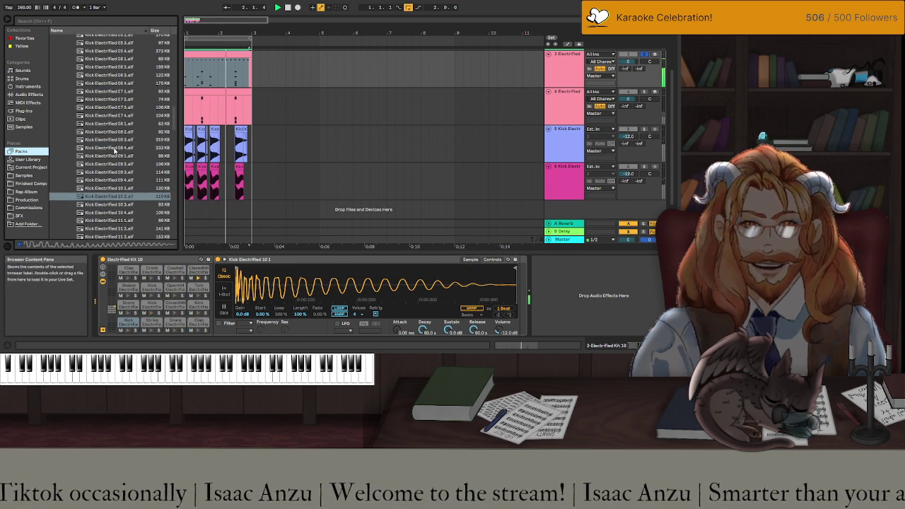
scroll(115, 150, up, 15)
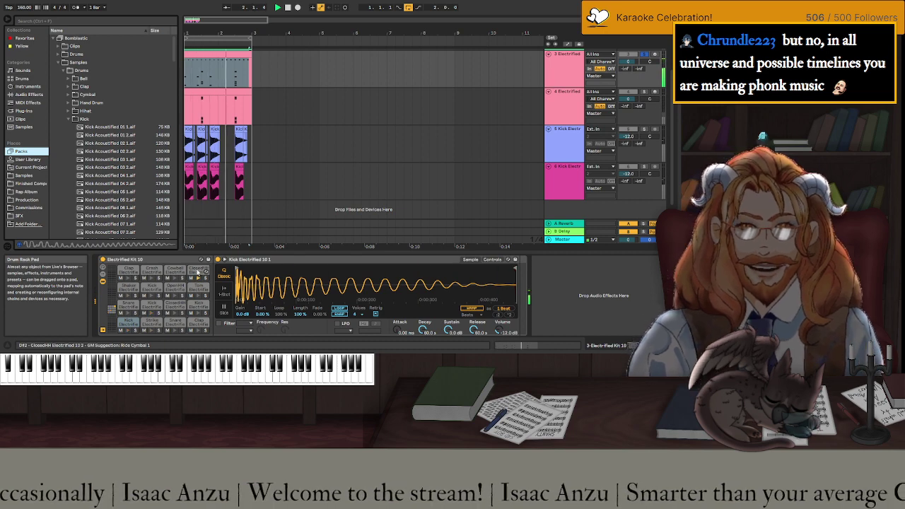
click(71, 119)
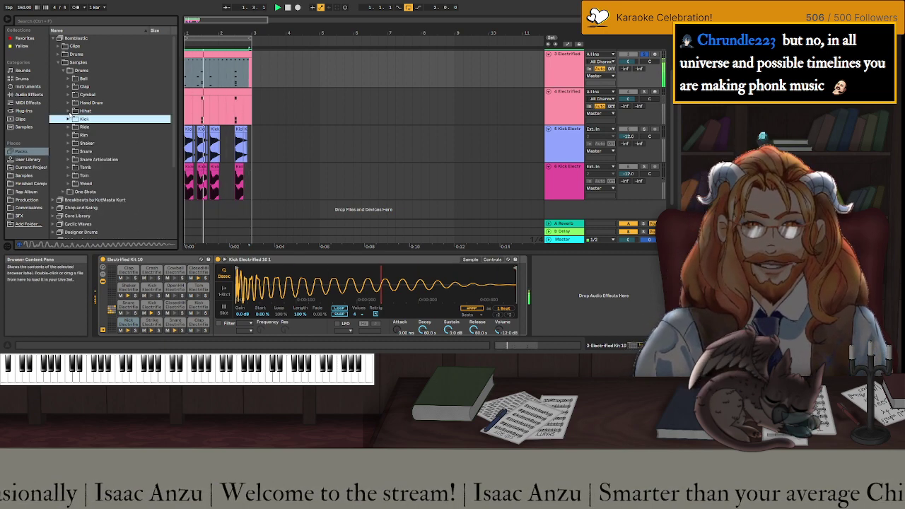
click(71, 111)
scroll(101, 135, down, 3)
scroll(101, 135, down, 8)
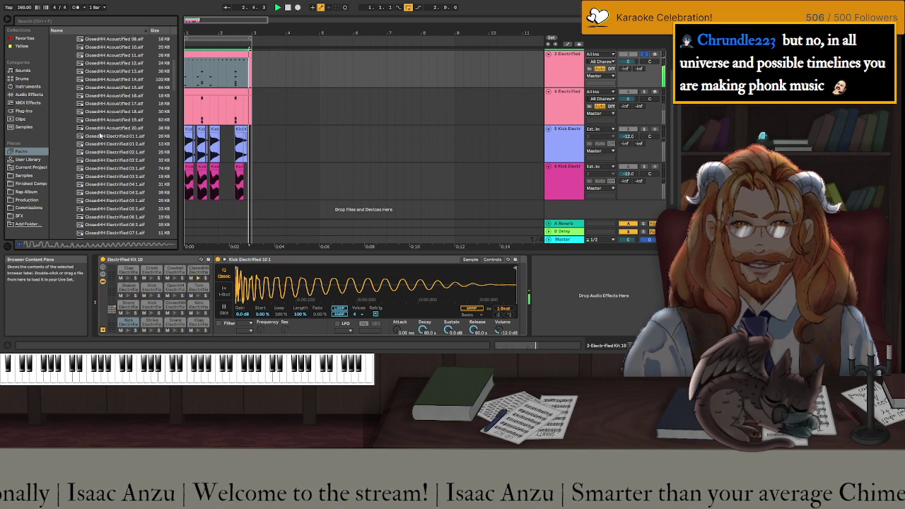
click(101, 172)
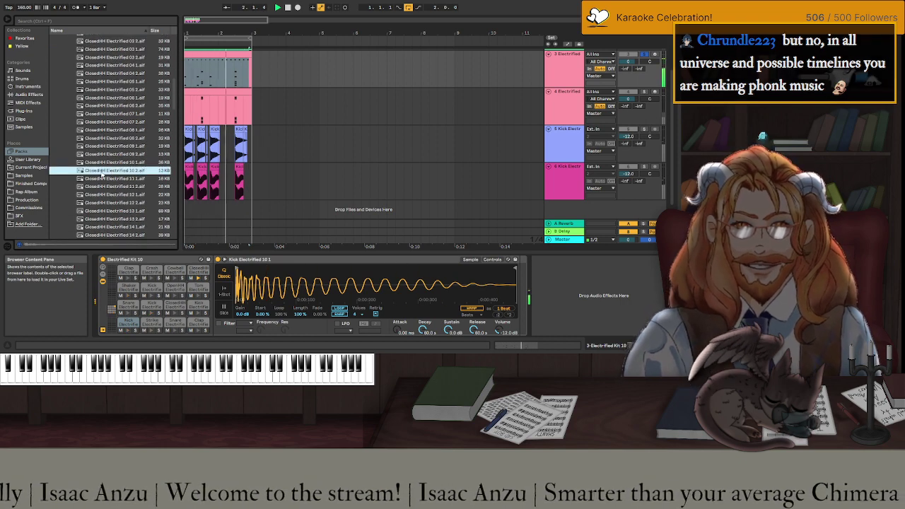
Unsolo the Electrified kit drum track and fold the two kick tracks, the second Electrified track and the cowbell track.
click(643, 54)
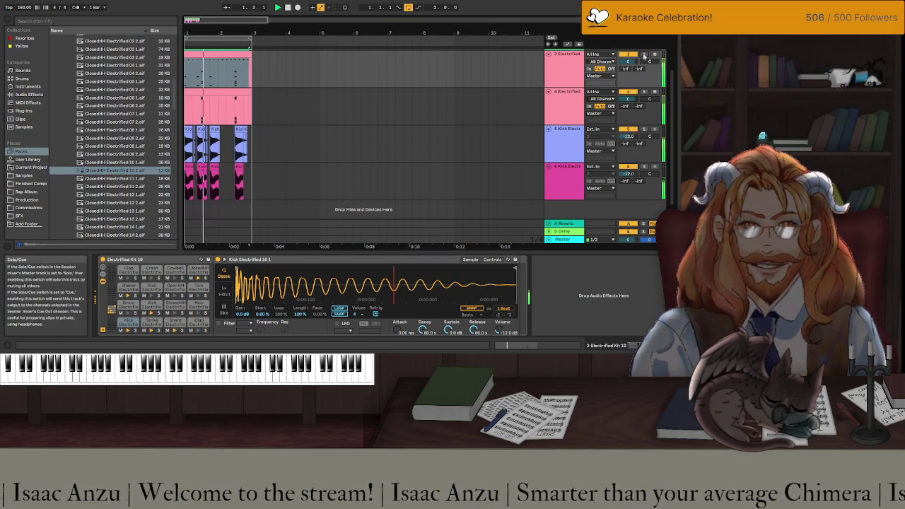
click(548, 166)
click(548, 129)
scroll(554, 101, up, 2)
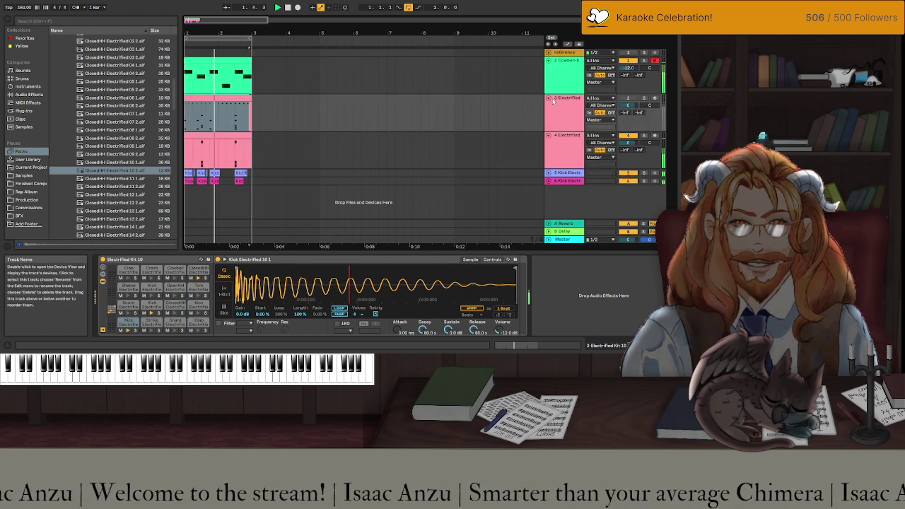
click(548, 135)
click(548, 61)
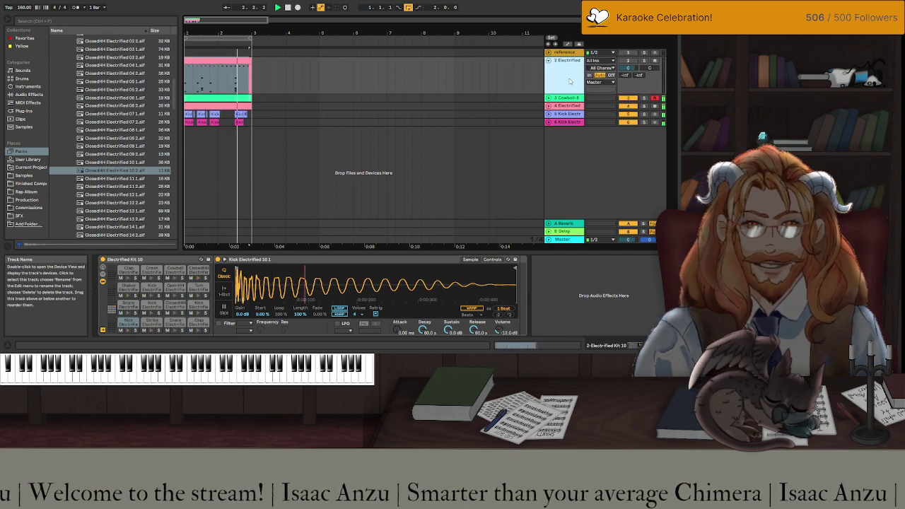
Undo the move of the Electrified kit track above the cowbell track and stop playback.
drag(561, 61, 565, 102)
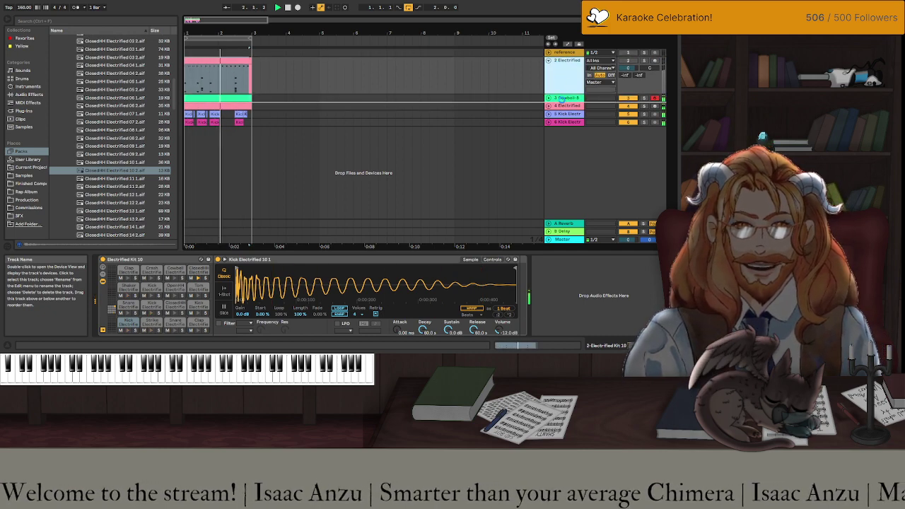
key(ctrl+z)
click(289, 8)
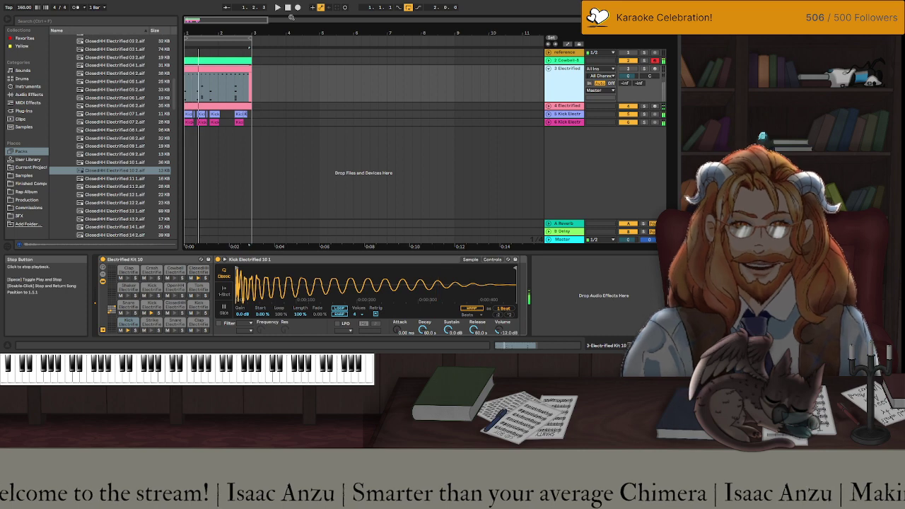
Place ClosedHH Electrified 10 2.aif on a new audio track at 1.1.1 and copy it to 1.1.3, 1.2.1 and 1.2.3.
click(105, 174)
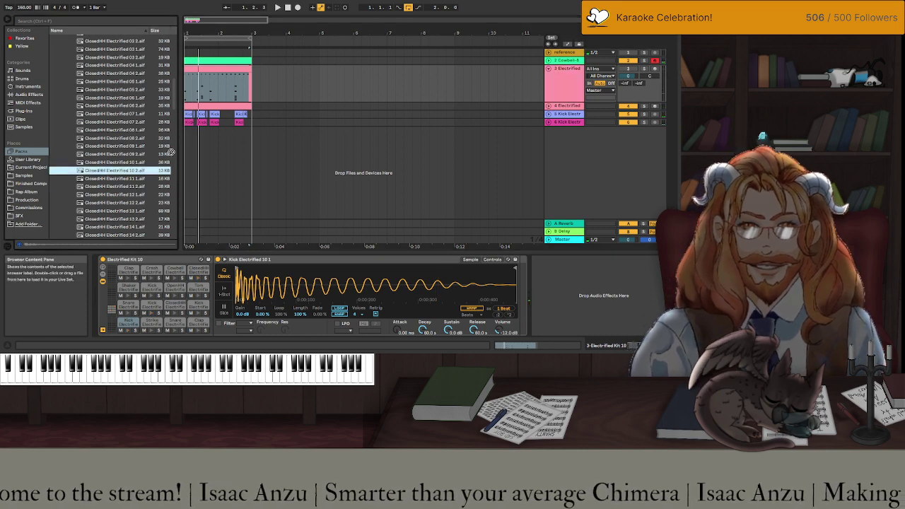
drag(185, 137, 205, 151)
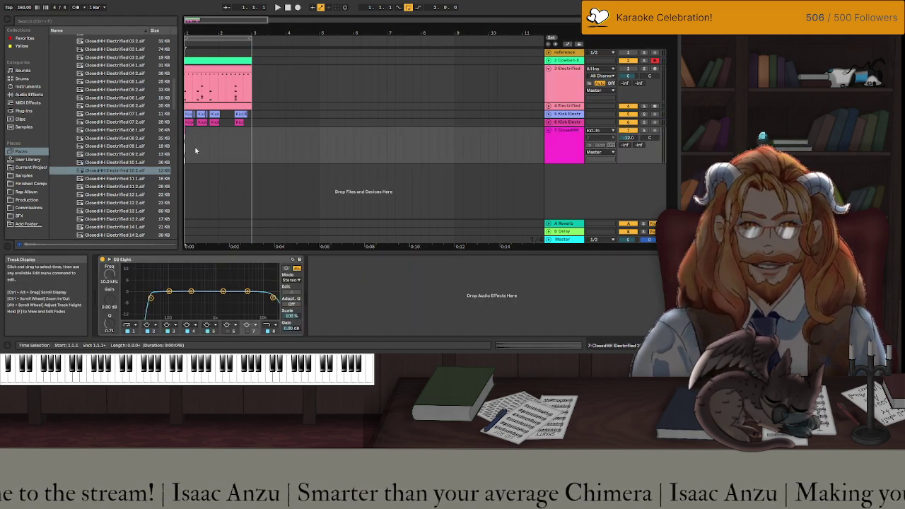
scroll(196, 150, up, 6)
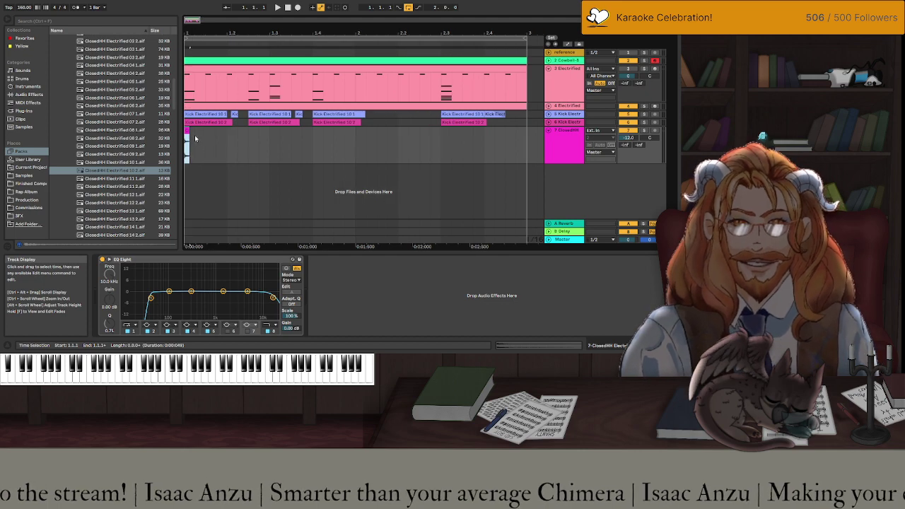
click(186, 131)
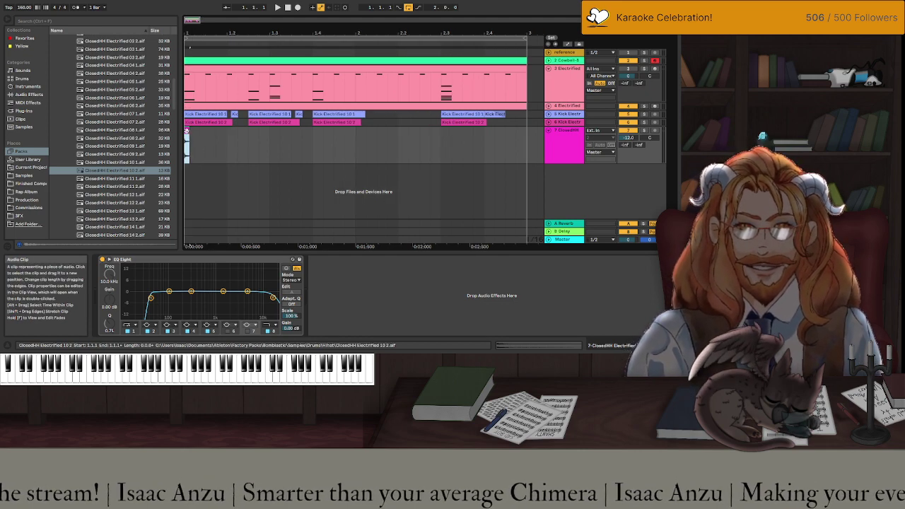
drag(187, 132, 228, 136)
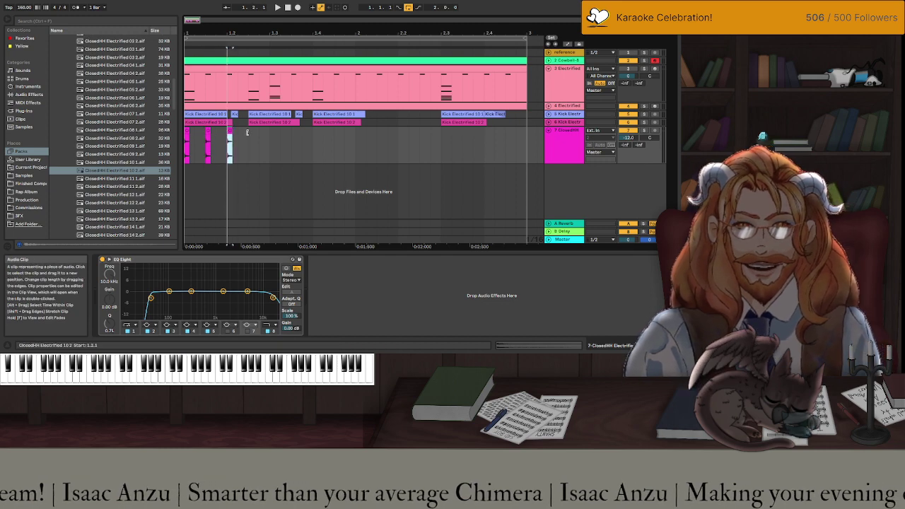
click(246, 132)
key(ctrl+v)
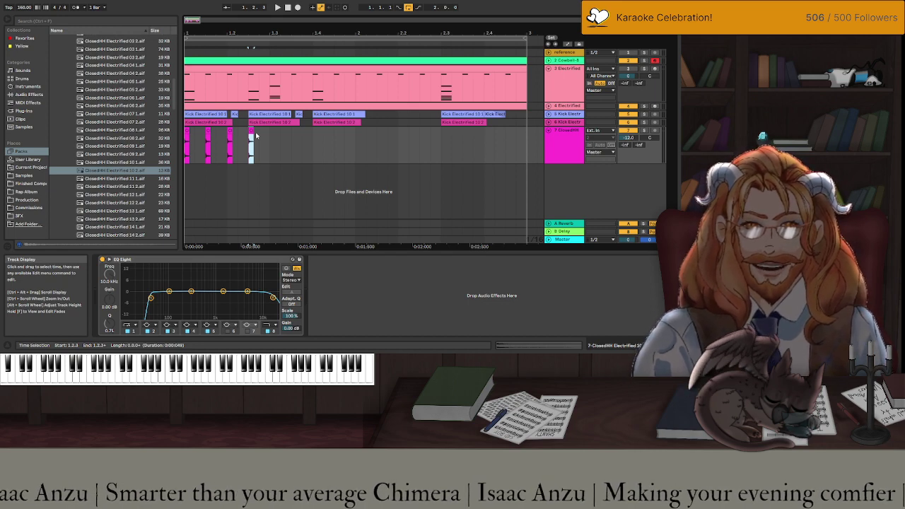
Duplicate the half-bar of four closed hi-hat clips three times to fill both bars.
drag(266, 136, 186, 141)
key(ctrl+d)
key(ctrl+d)
key(ctrl+d)
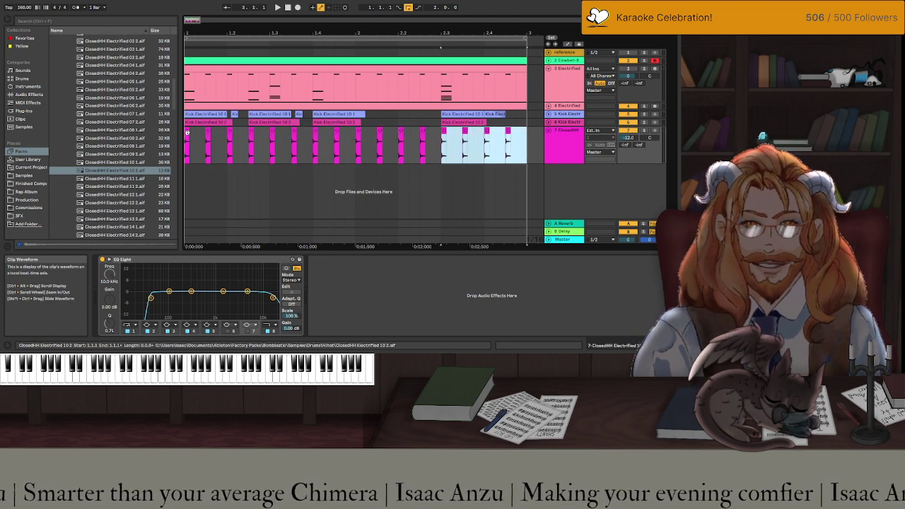
Play the closed hi-hat track soloed and raise its EQ Eight low-cut frequency to about 1.56 kHz.
click(188, 139)
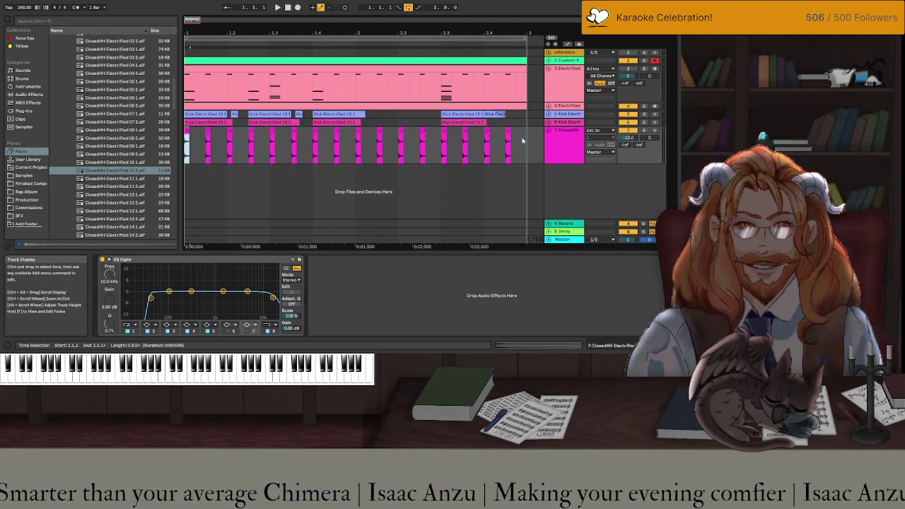
key(space)
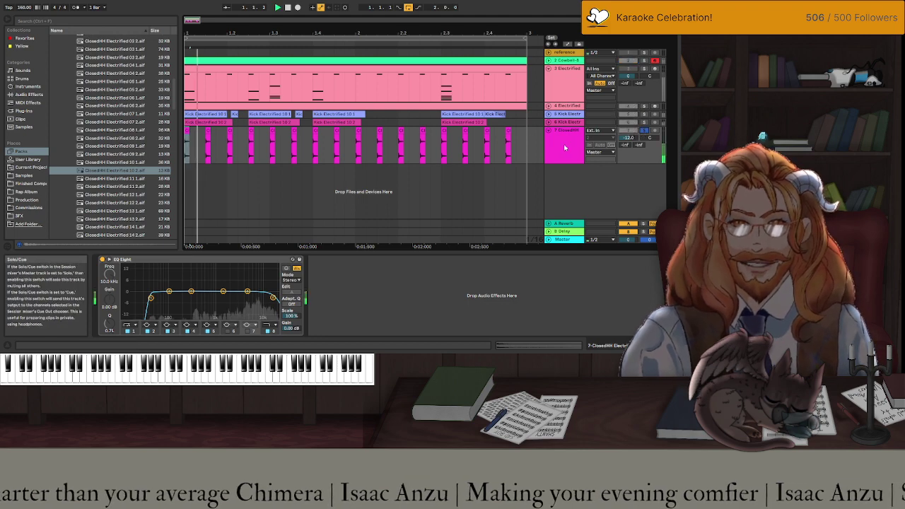
drag(150, 298, 223, 297)
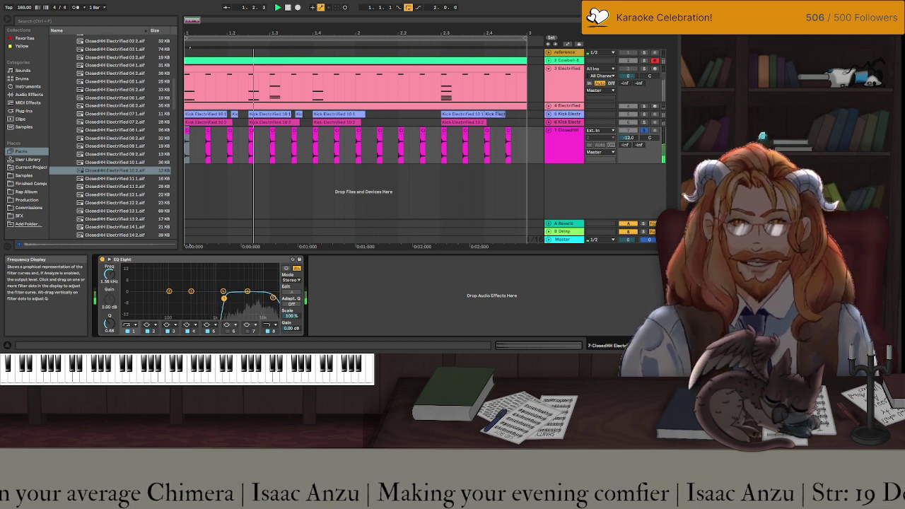
Add a Saturator after the hi-hat track's EQ Eight and set its Drive to about 6.86 dB.
click(24, 95)
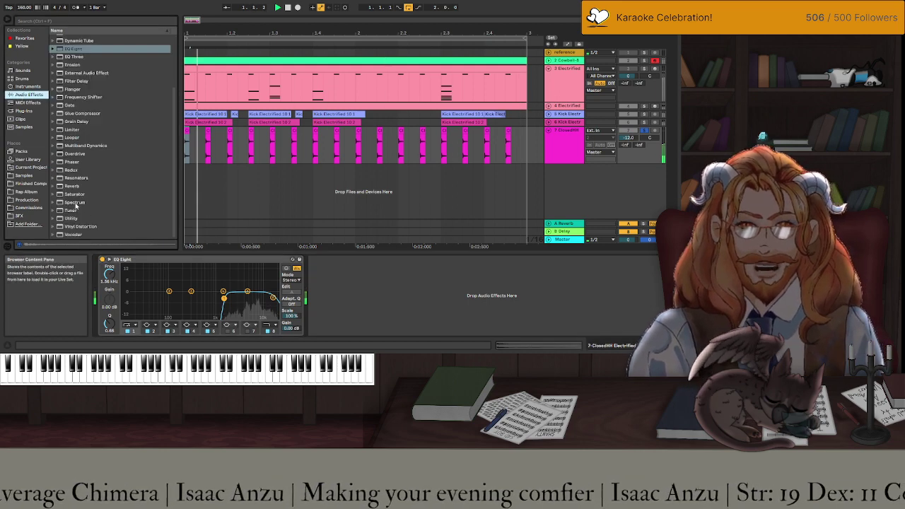
click(127, 194)
drag(132, 208, 385, 300)
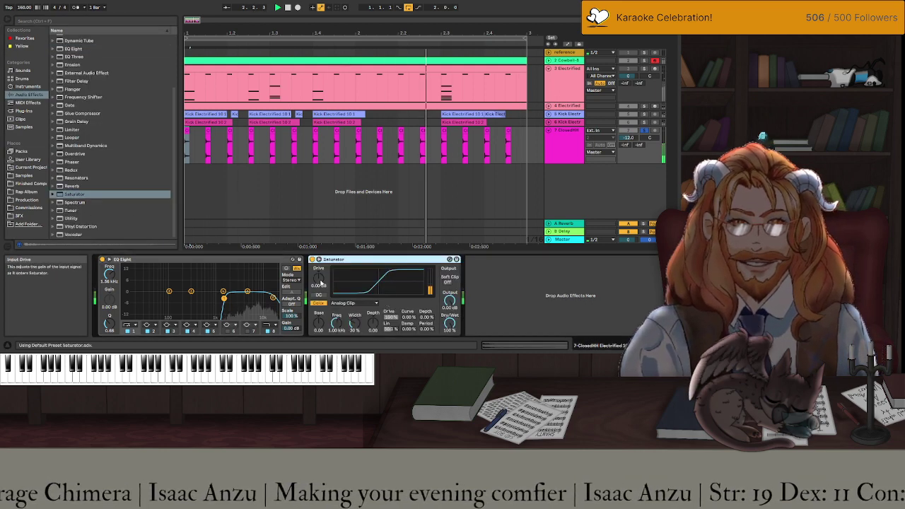
drag(319, 276, 318, 270)
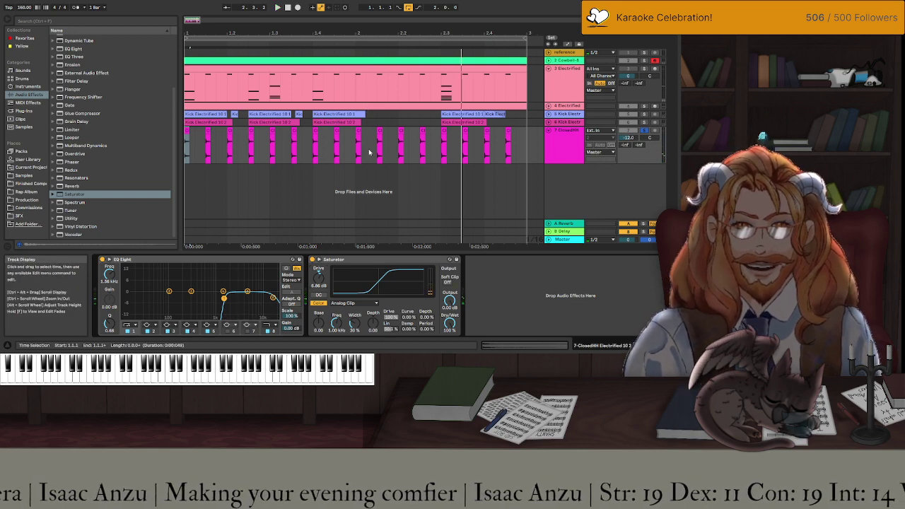
Delete the hi-hat clips from 1.3.1 onward and lower the first clip's gain to -3.30 dB.
drag(525, 138, 260, 141)
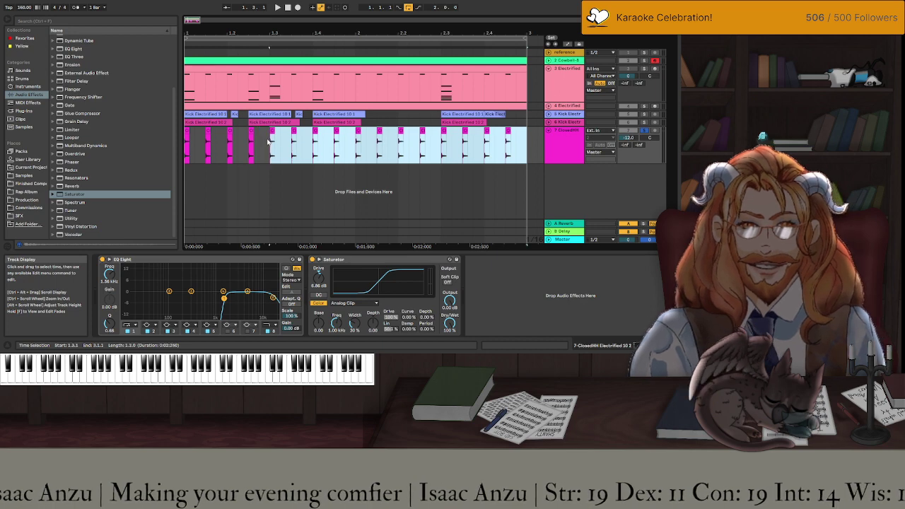
key(Delete)
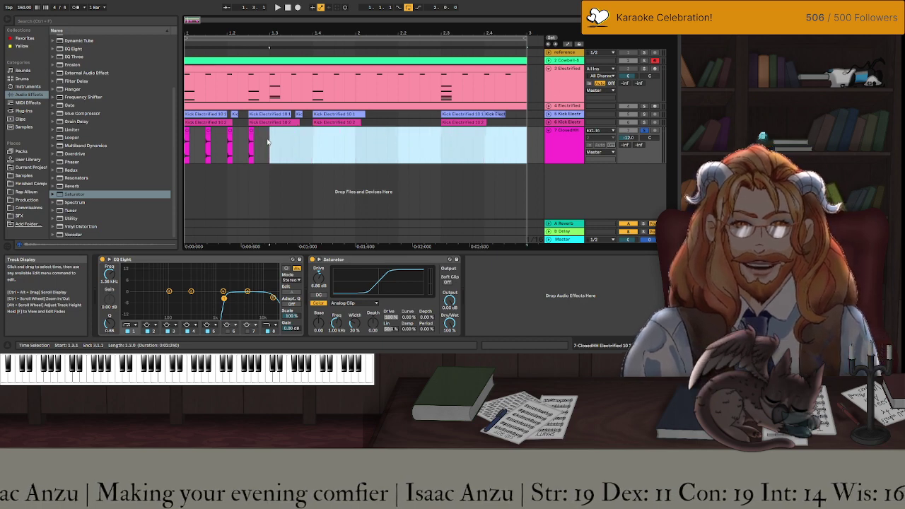
click(186, 131)
double_click(187, 131)
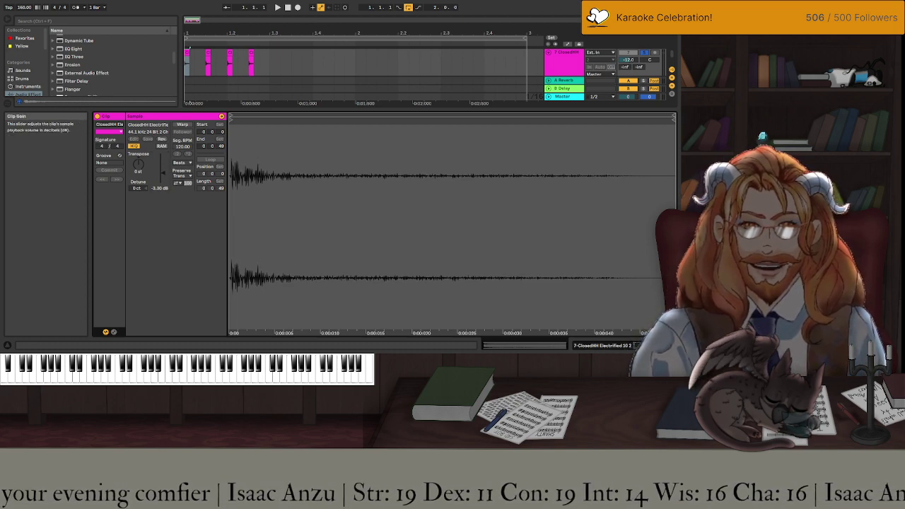
Loop the first half-bar of hi-hats and lower the second clip's gain to about -8.9 dB.
drag(187, 49, 272, 48)
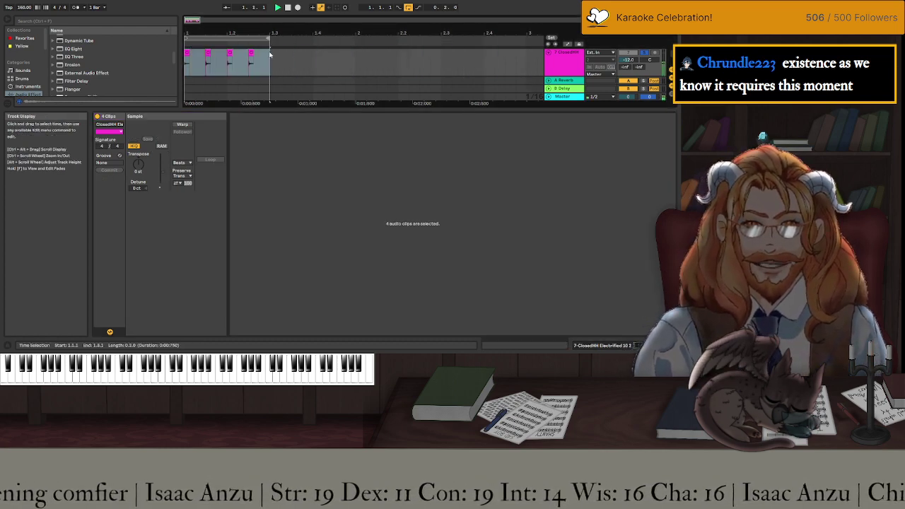
click(209, 62)
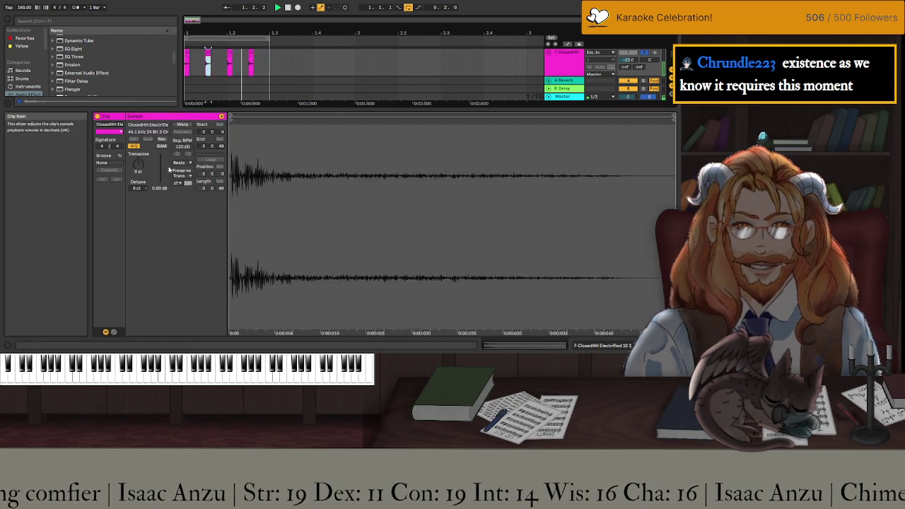
drag(170, 170, 170, 163)
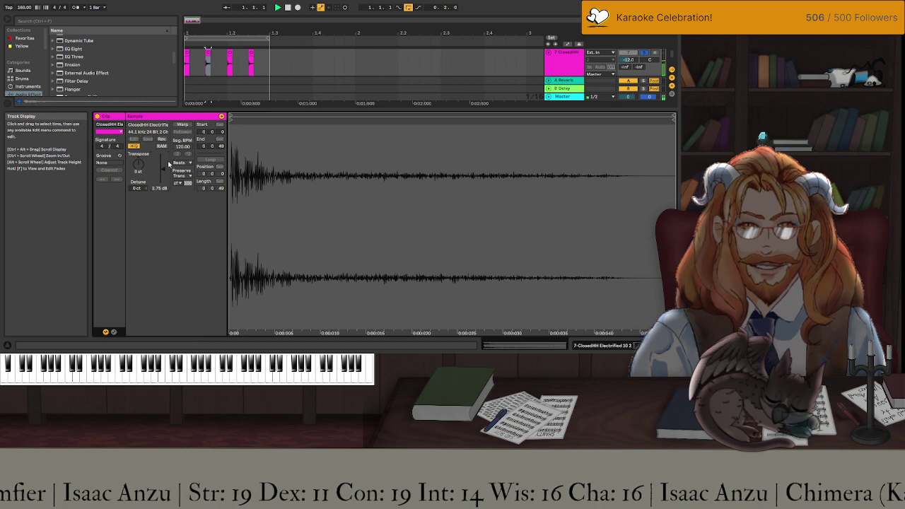
drag(170, 167, 170, 176)
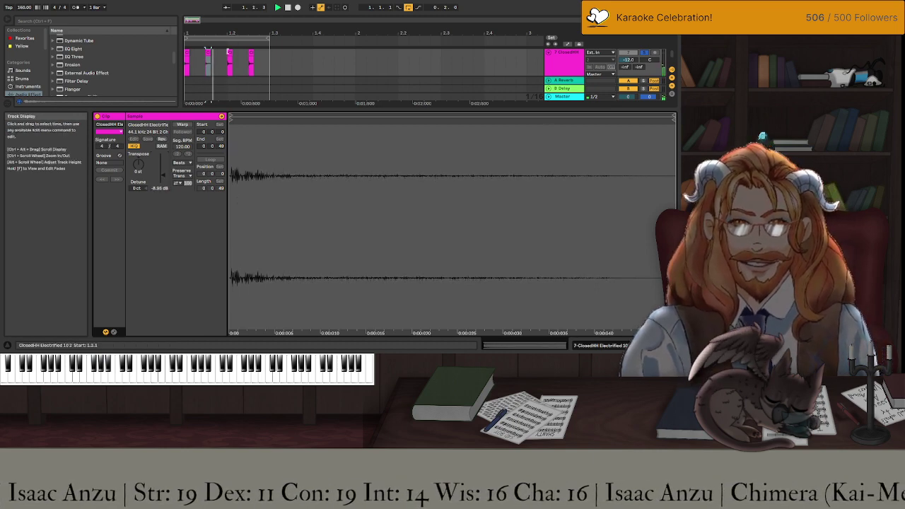
Set the third hi-hat clip's gain to 3.75 dB and the fourth clip's gain to -3.51 dB.
double_click(161, 171)
drag(160, 172, 160, 167)
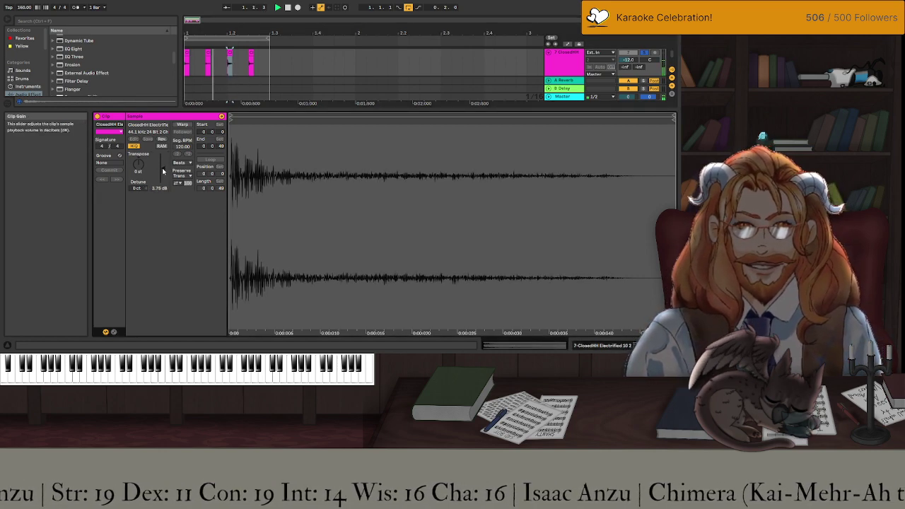
double_click(161, 172)
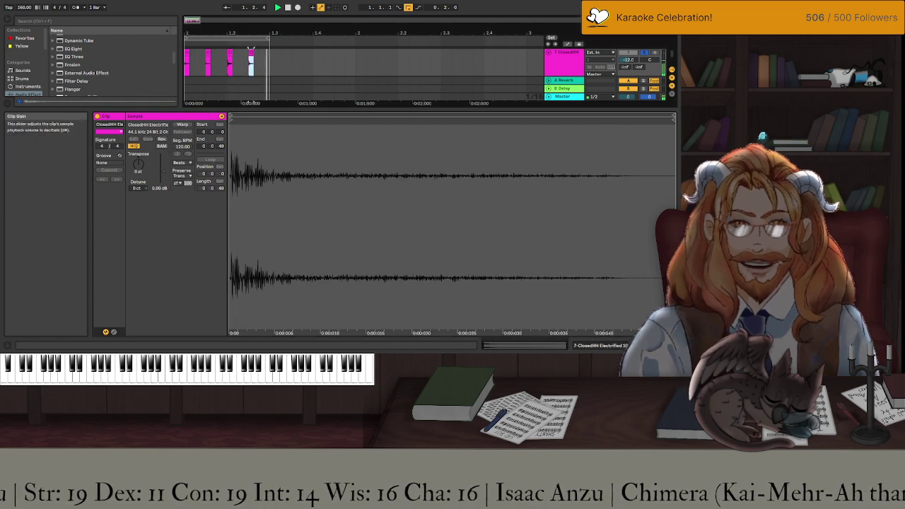
drag(160, 172, 160, 175)
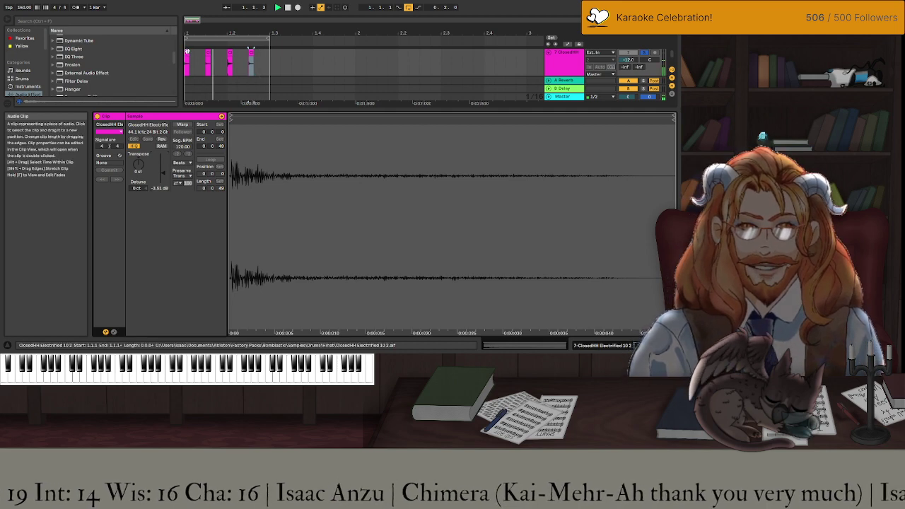
click(187, 50)
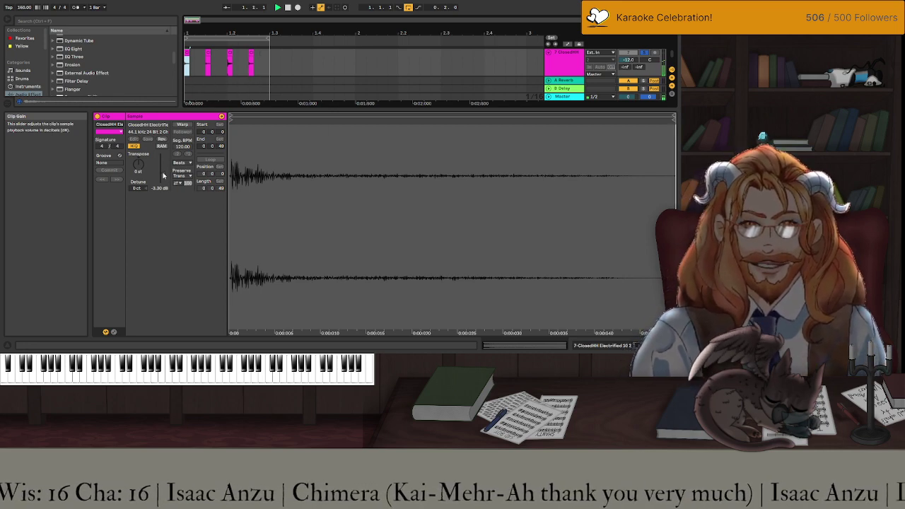
Solo both Kick Electrified tracks alongside the hi-hat track and select the first hi-hat clip.
scroll(194, 64, up, 4)
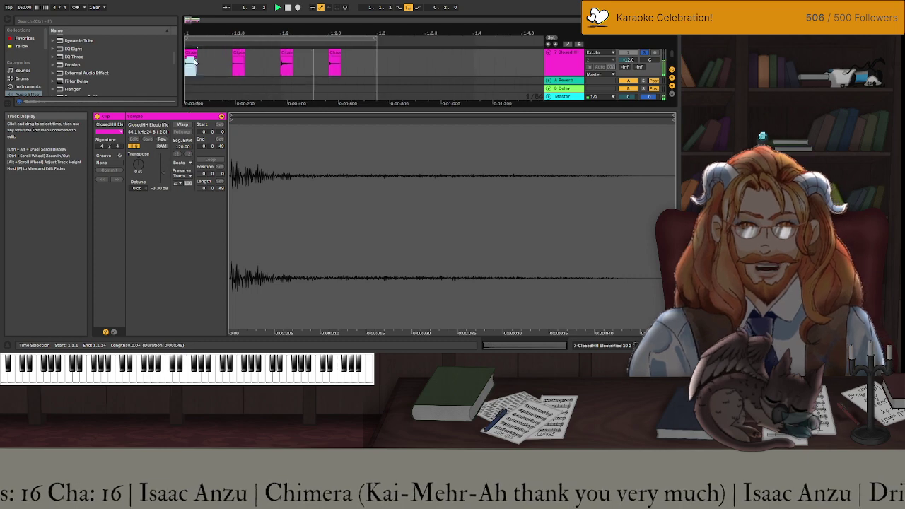
click(191, 53)
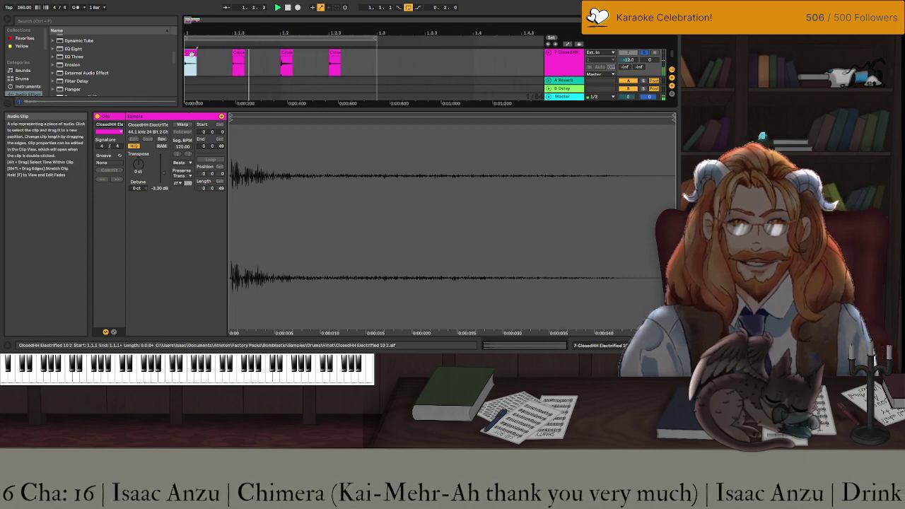
scroll(271, 70, up, 3)
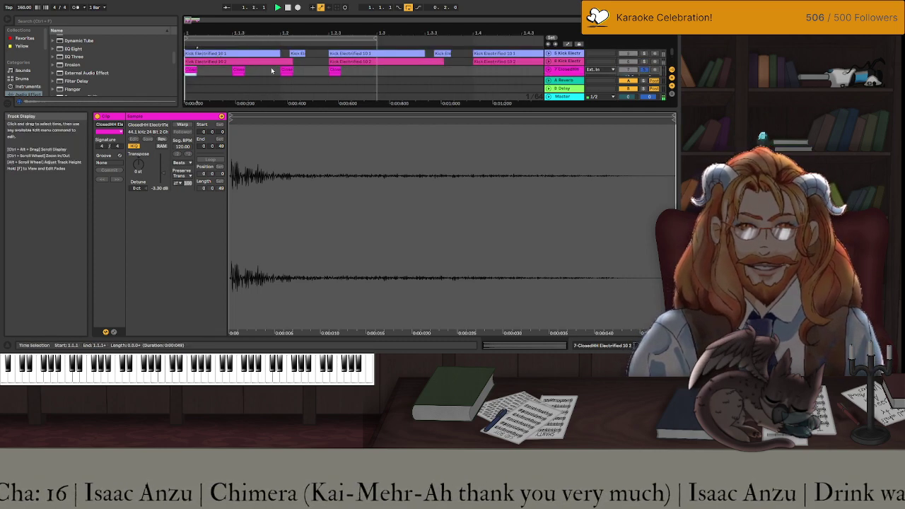
click(246, 57)
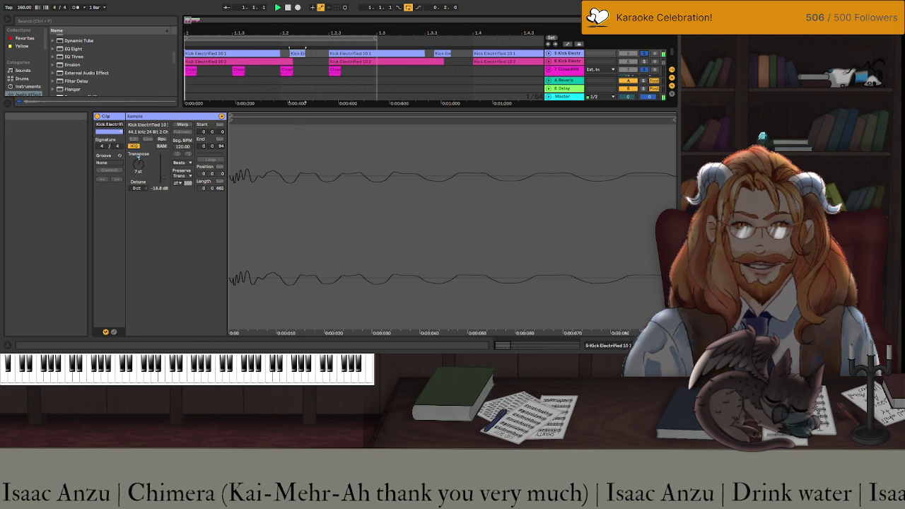
click(193, 70)
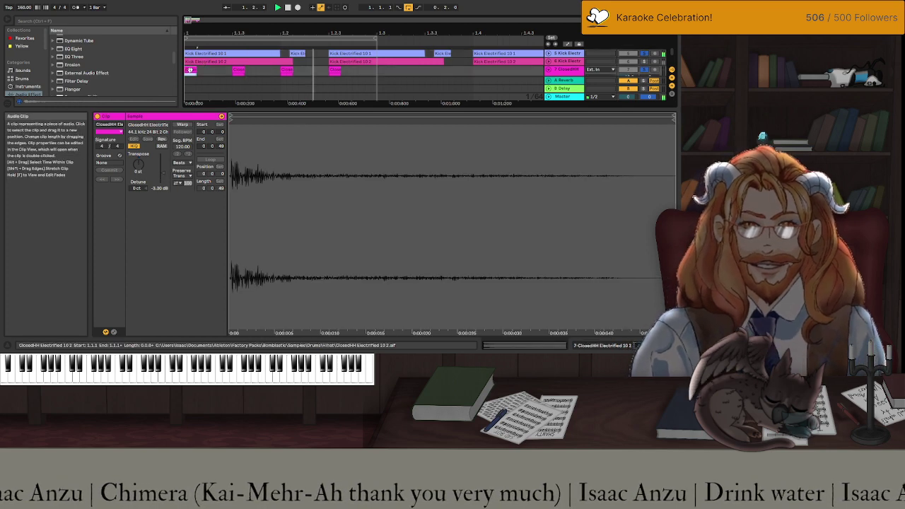
Copy the first hi-hat clip into the gap before the second one, starting slightly after 1.1.2.
scroll(205, 71, down, 2)
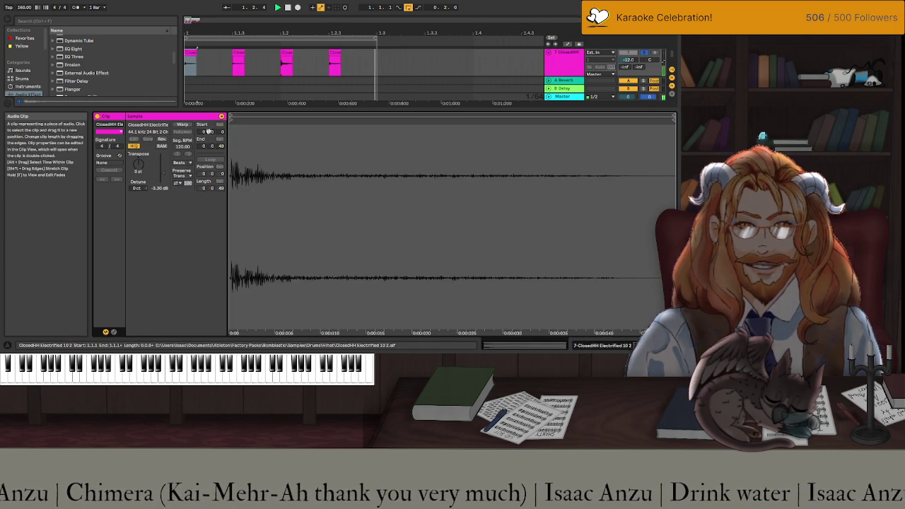
click(188, 53)
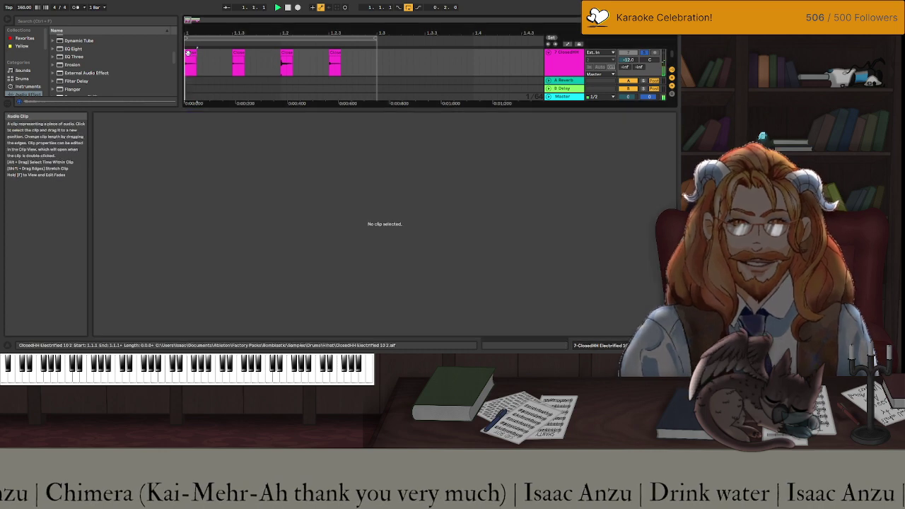
drag(190, 53, 214, 62)
key(shift+Tab)
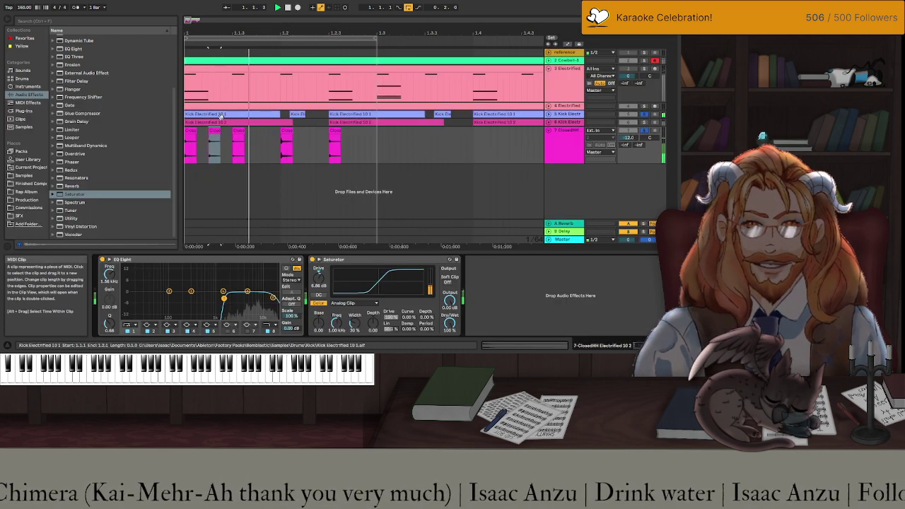
scroll(215, 133, up, 5)
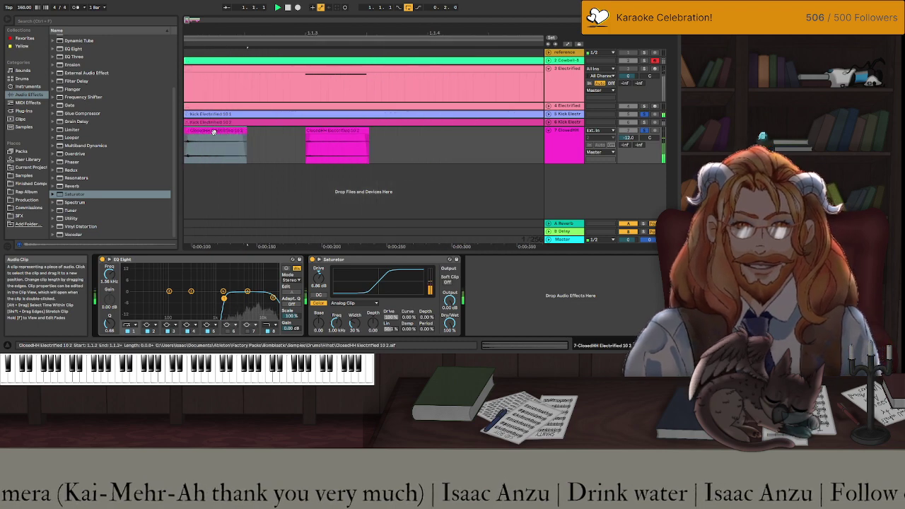
scroll(215, 131, left, 3)
click(280, 138)
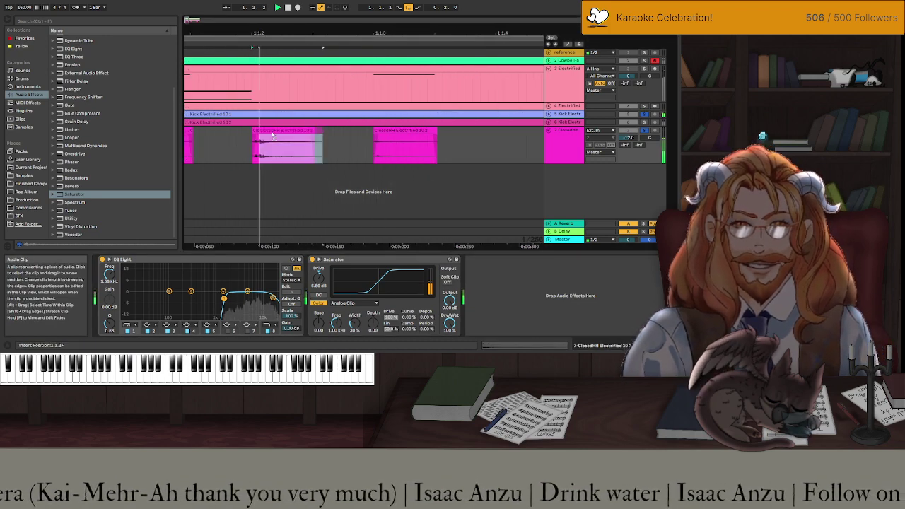
drag(262, 132, 277, 132)
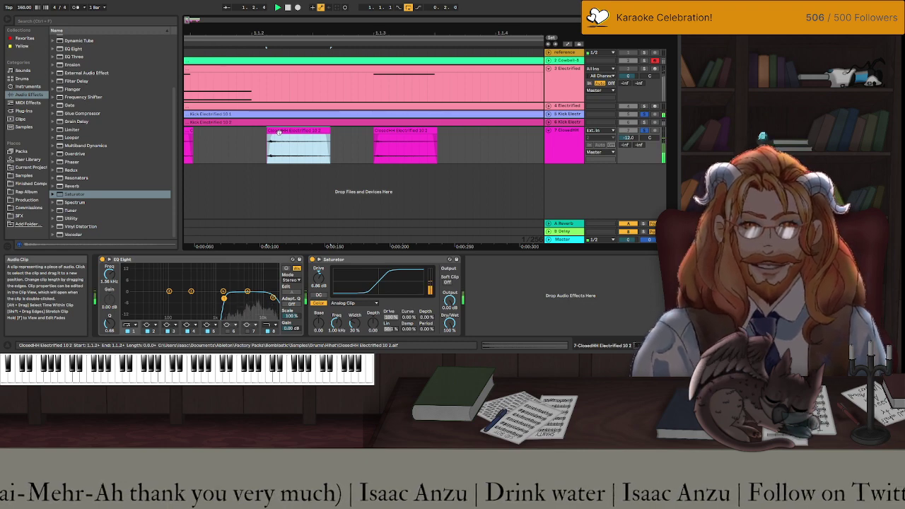
Lower the gain of the hi-hat clip just after 1.1.2 to about -23.8 dB.
double_click(278, 132)
drag(162, 176, 162, 182)
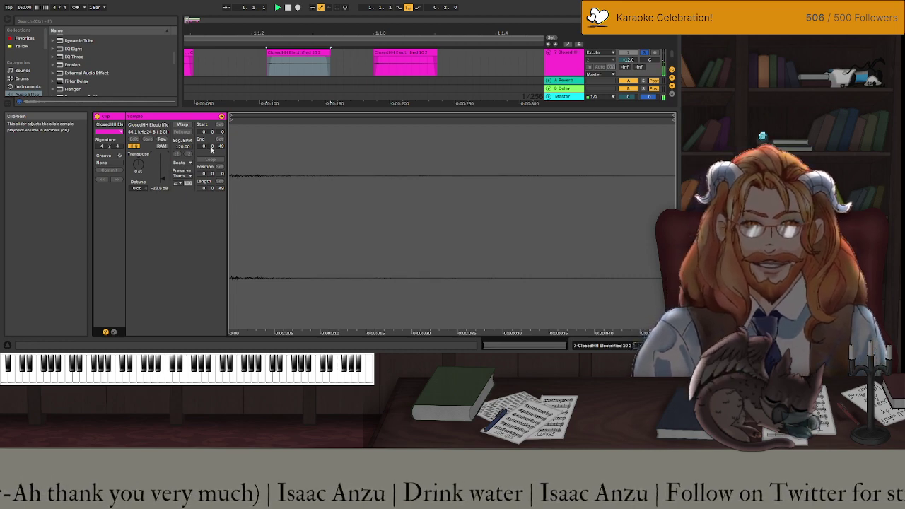
key(shift+Tab)
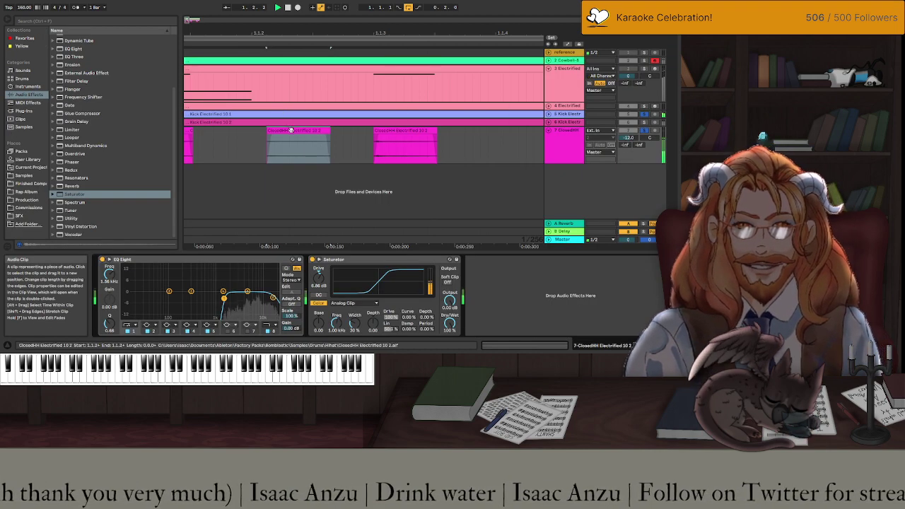
Copy the quiet hi-hat clip to shortly after beat 1.2, overlapping the end of the clip there.
scroll(291, 131, down, 5)
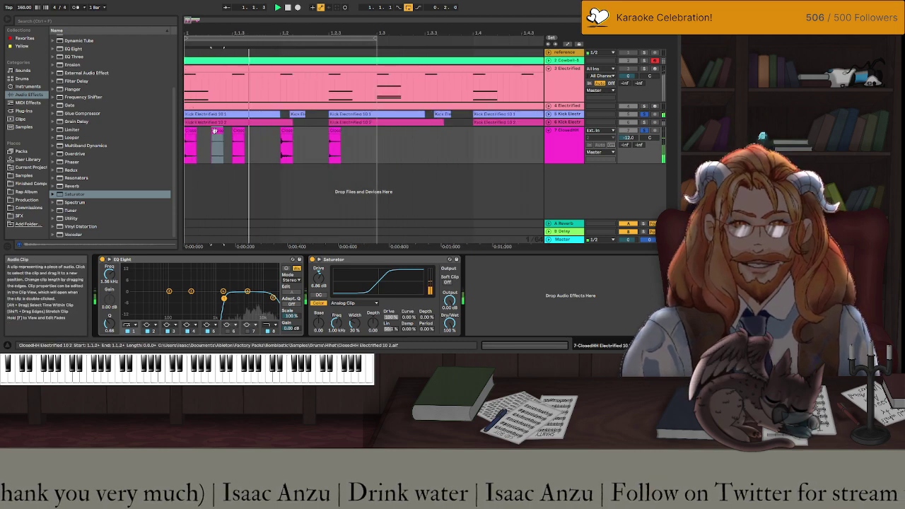
drag(214, 131, 301, 140)
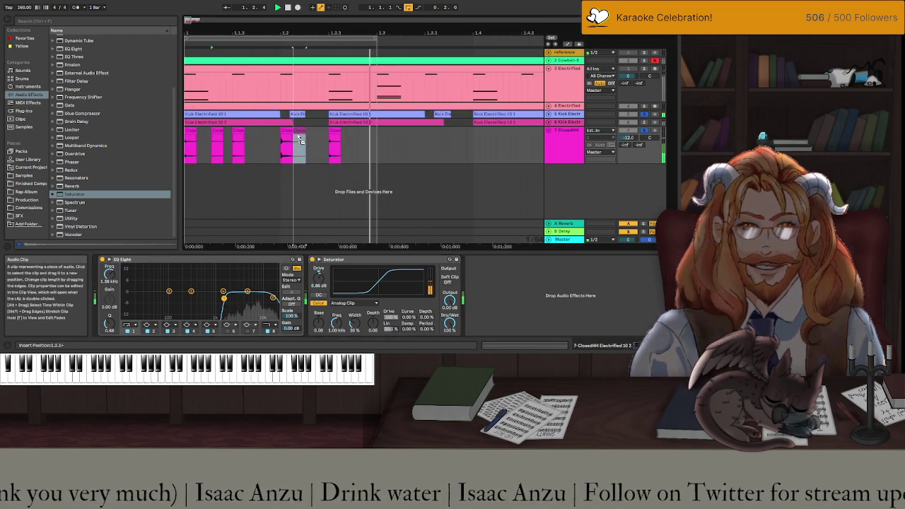
click(313, 147)
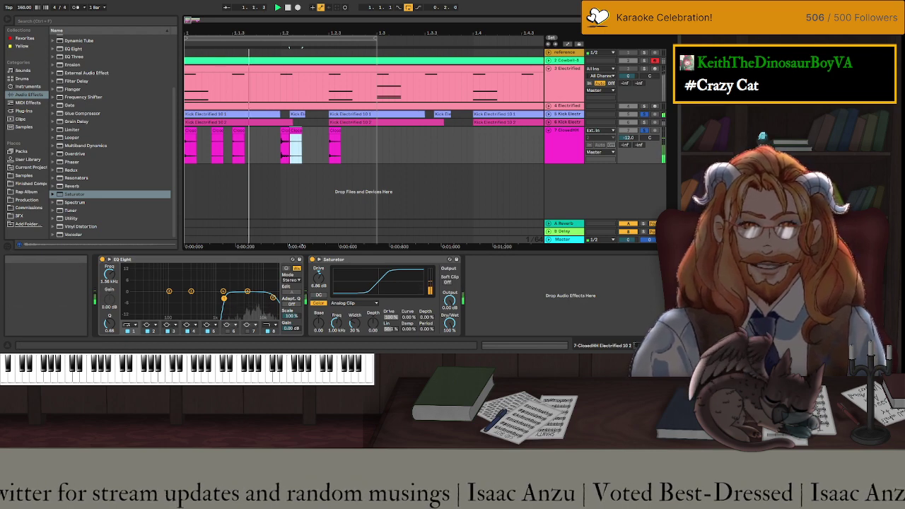
Unsolo the kick tracks and raise the hi-hat Saturator's Drive to 9.71 dB.
click(642, 115)
click(309, 185)
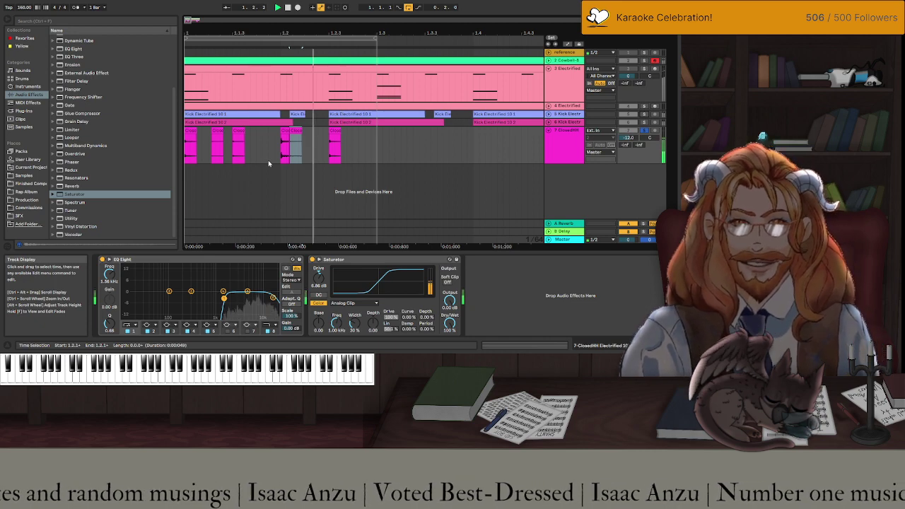
mouse_move(319, 275)
mouse_down()
mouse_move(319, 260)
mouse_move(319, 268)
mouse_up()
Add an Auto Filter after the hi-hat track's Saturator and sync its LFO to the beat at a rate of 1/2.
scroll(105, 102, up, 5)
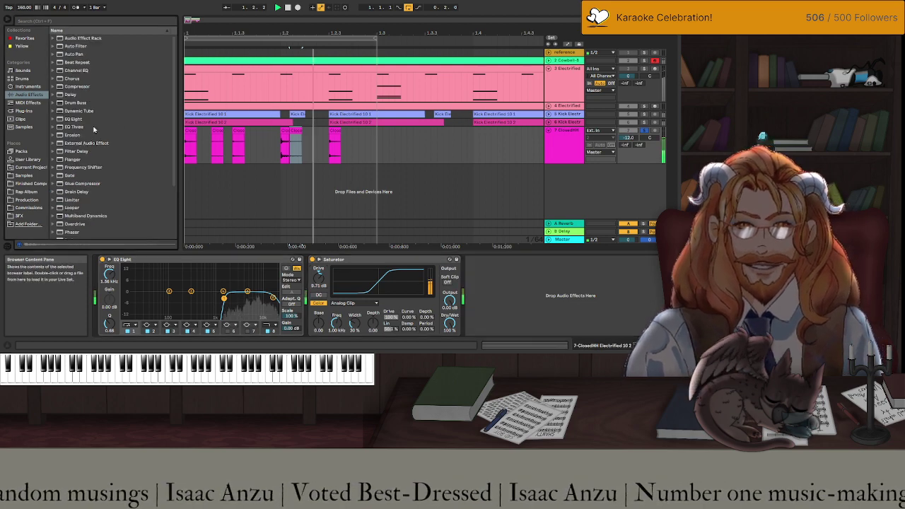
click(71, 46)
drag(70, 46, 565, 295)
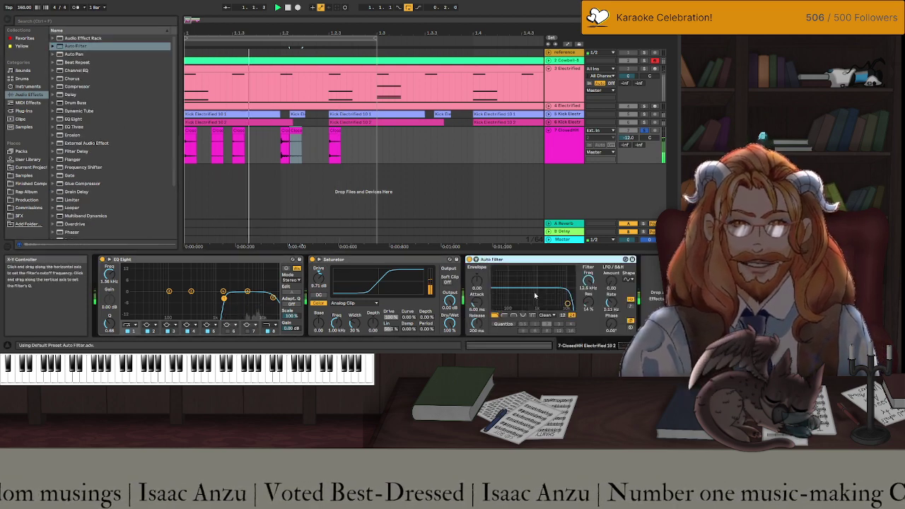
click(632, 307)
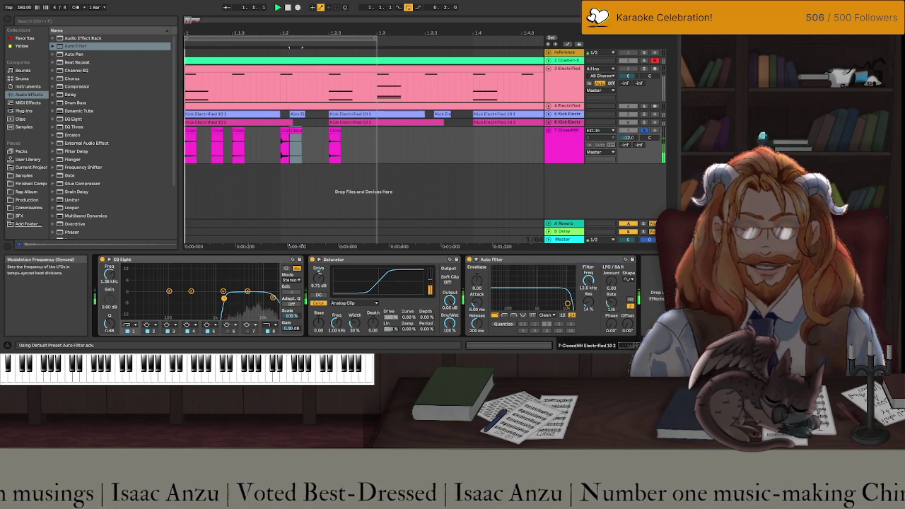
drag(611, 303, 611, 291)
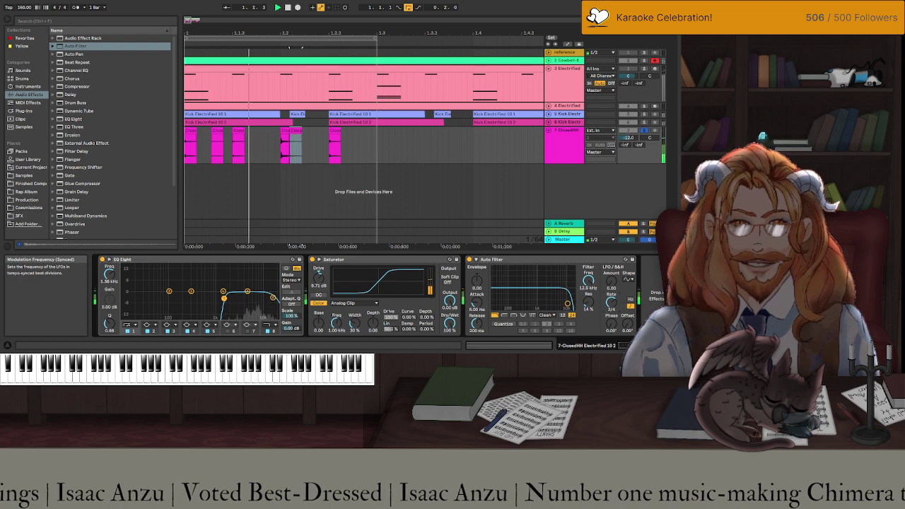
drag(611, 302, 611, 298)
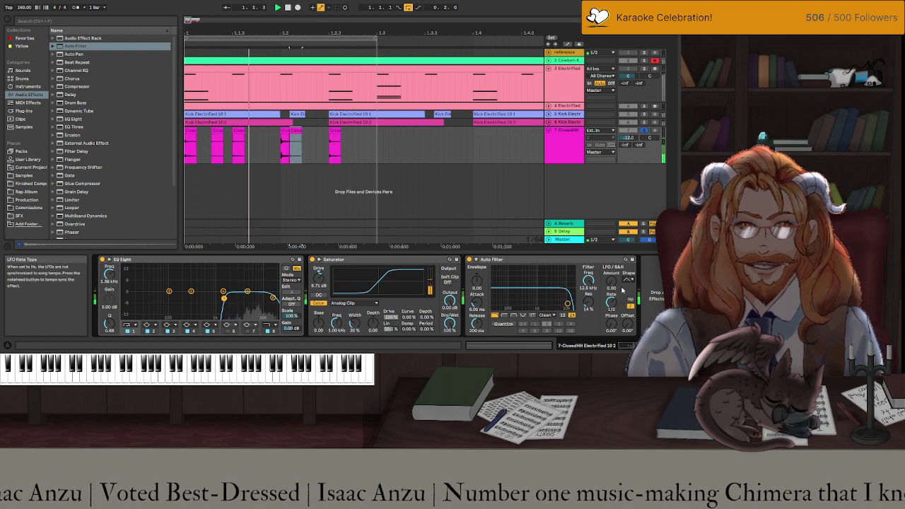
Set the Auto Filter's LFO amount to 10.5, attack to 3.43 ms, resonance to 23% and cutoff to 8.49 kHz, with a negative envelope amount.
drag(610, 283, 611, 274)
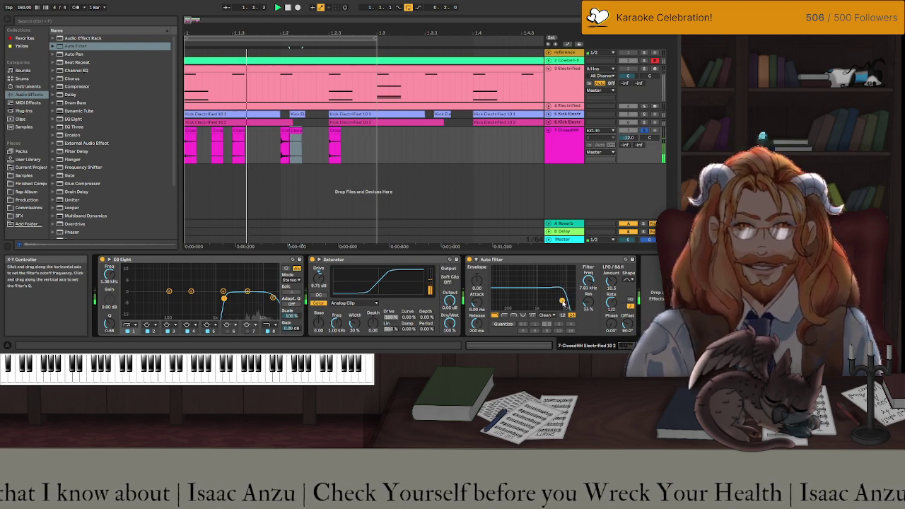
mouse_move(477, 304)
mouse_down()
mouse_move(477, 272)
mouse_move(477, 290)
mouse_up()
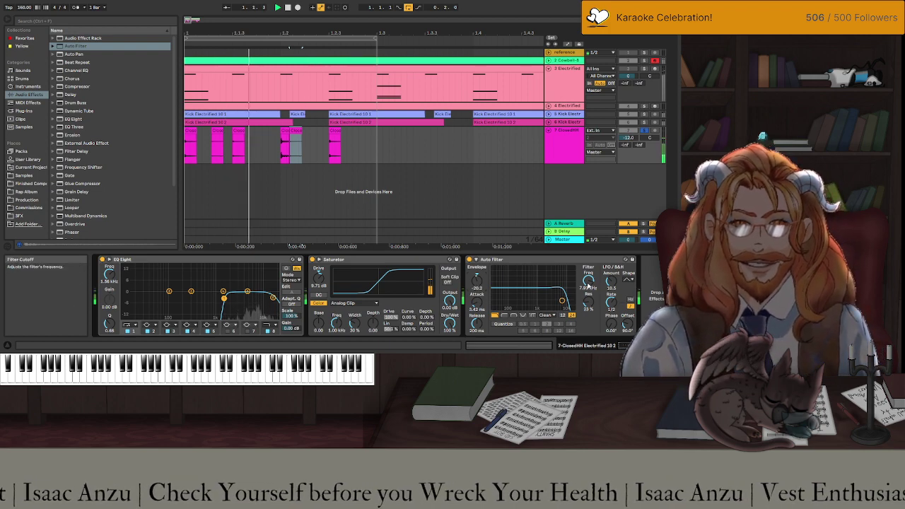
drag(568, 300, 571, 300)
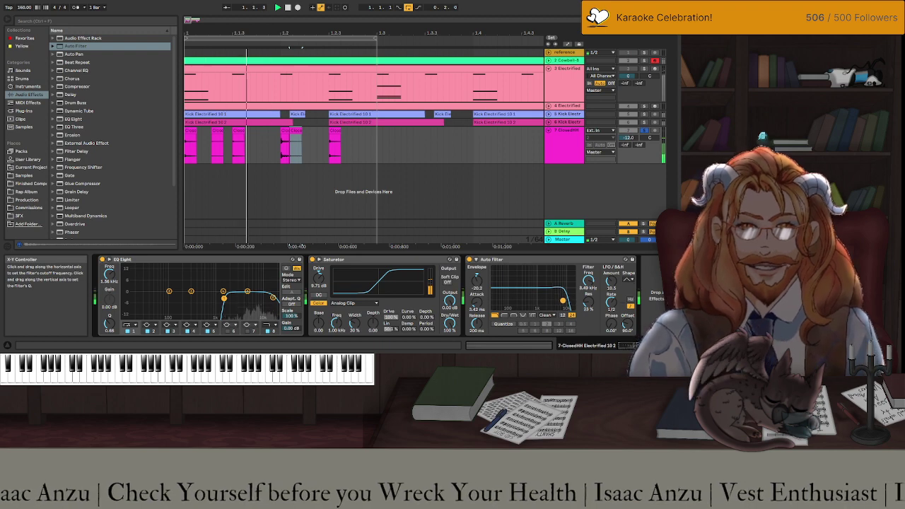
Unsolo the hi-hat track and duplicate its first half-bar pattern three times to fill up to bar 3.
click(643, 130)
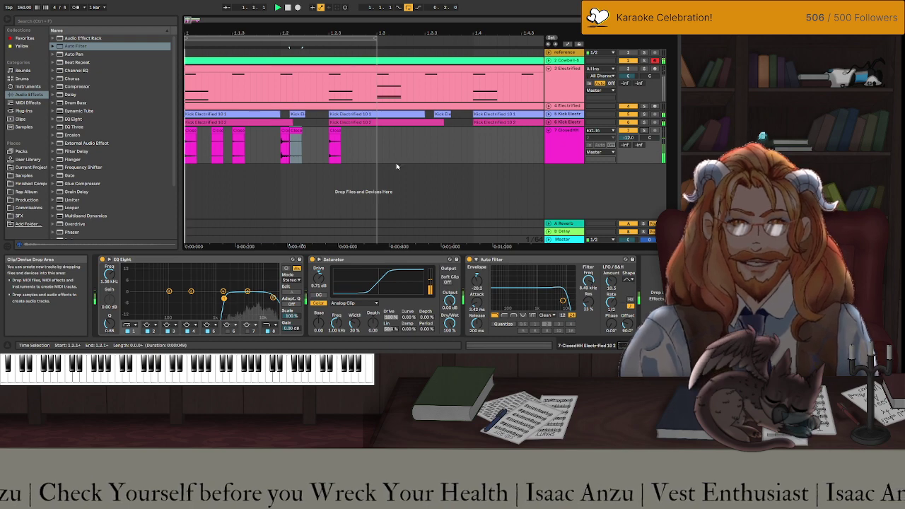
key(minus)
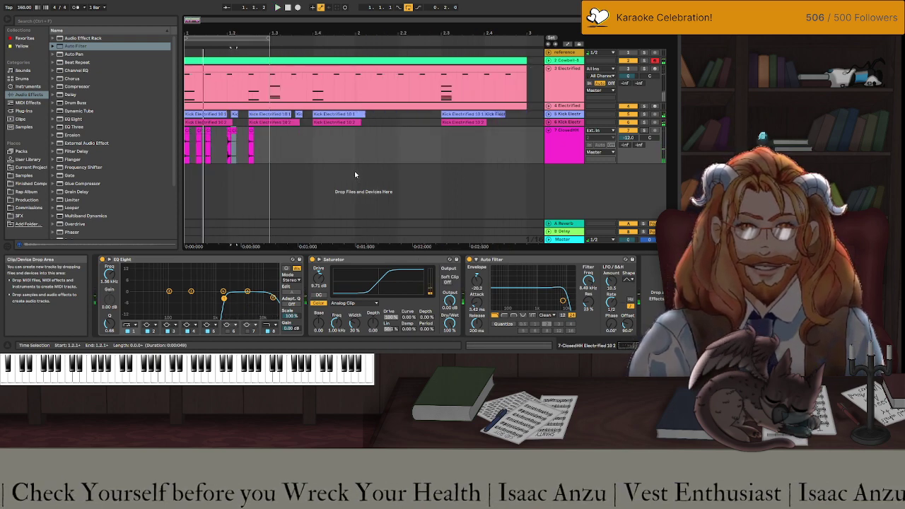
key(minus)
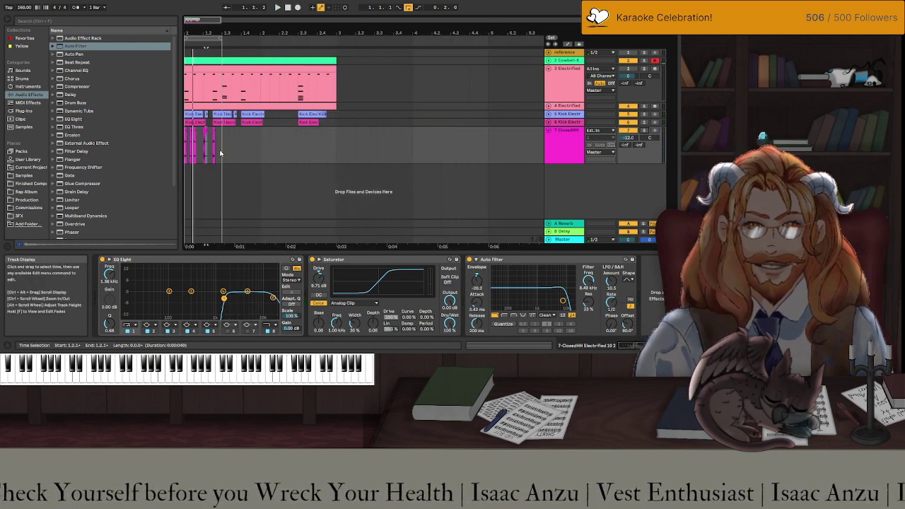
drag(220, 154, 178, 153)
key(ctrl+d)
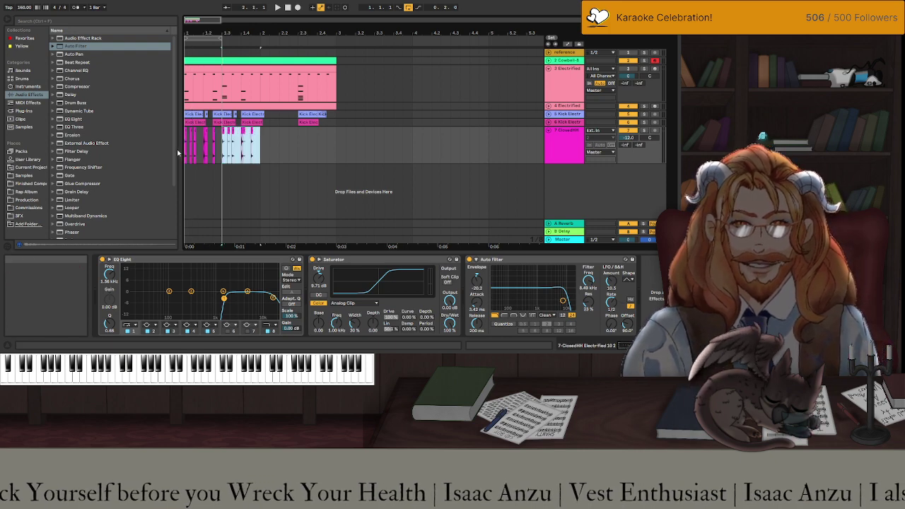
key(ctrl+d)
key(ctrl+d)
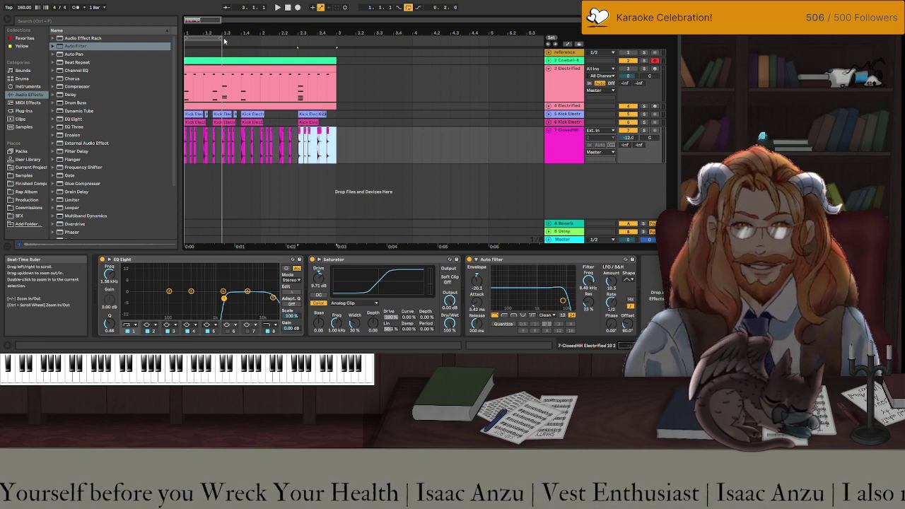
Extend the loop across bars 1 and 2, play the full beat and fold the hi-hat track.
drag(185, 46, 337, 49)
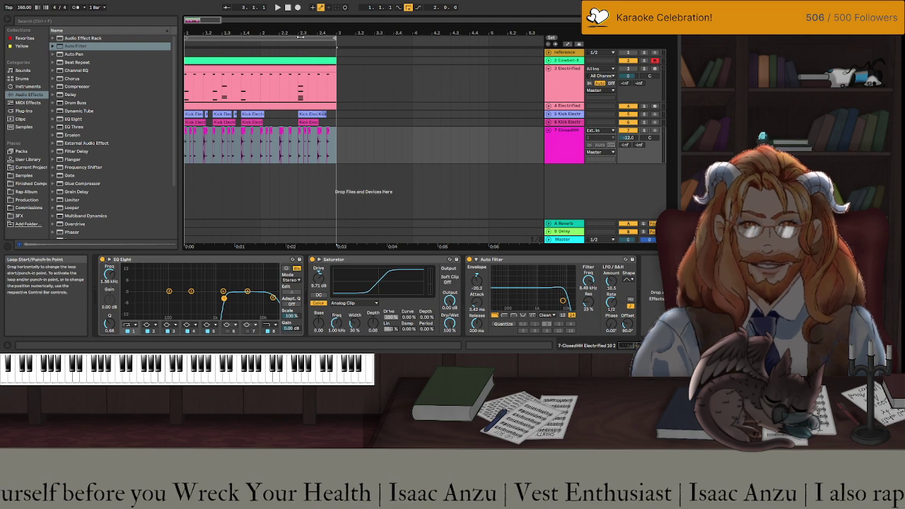
key(space)
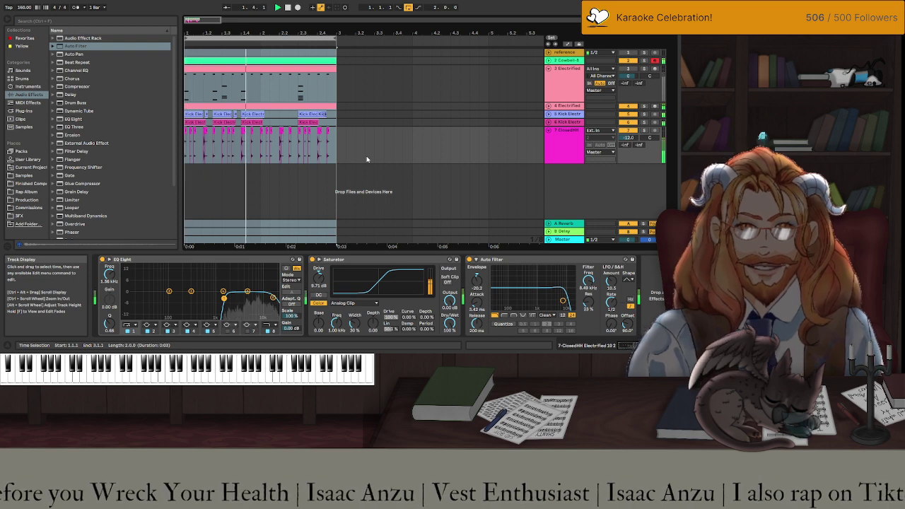
click(548, 132)
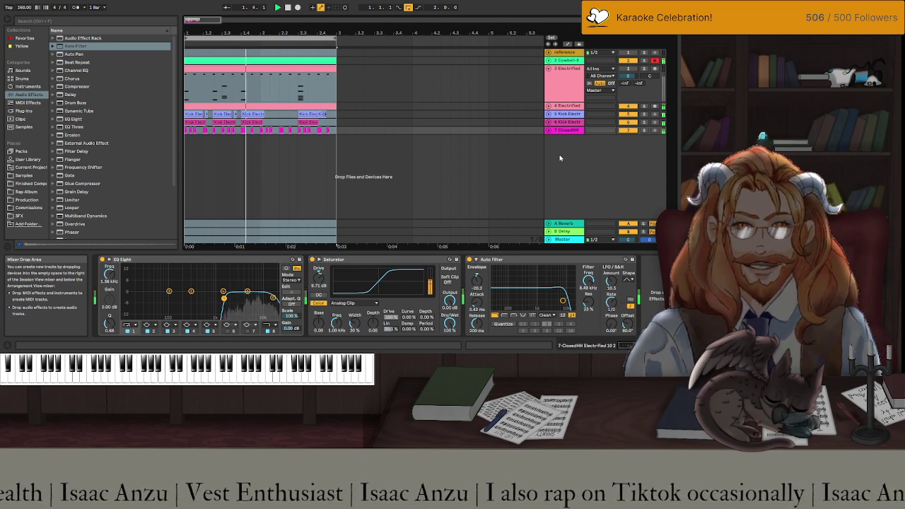
On the Kick Electrified 10 2 track, raise the first EQ Eight's low cut to 72.6 Hz and the Saturator's Drive to 4.57 dB.
click(569, 123)
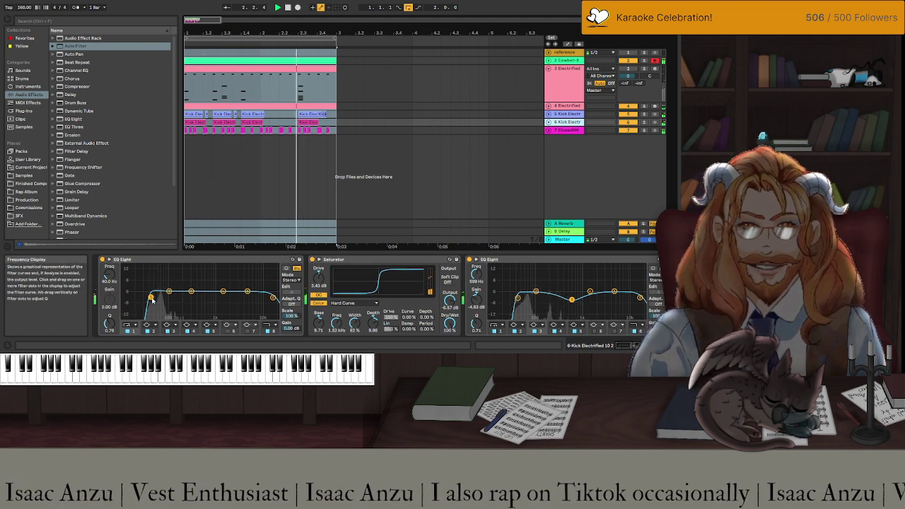
drag(151, 297, 166, 298)
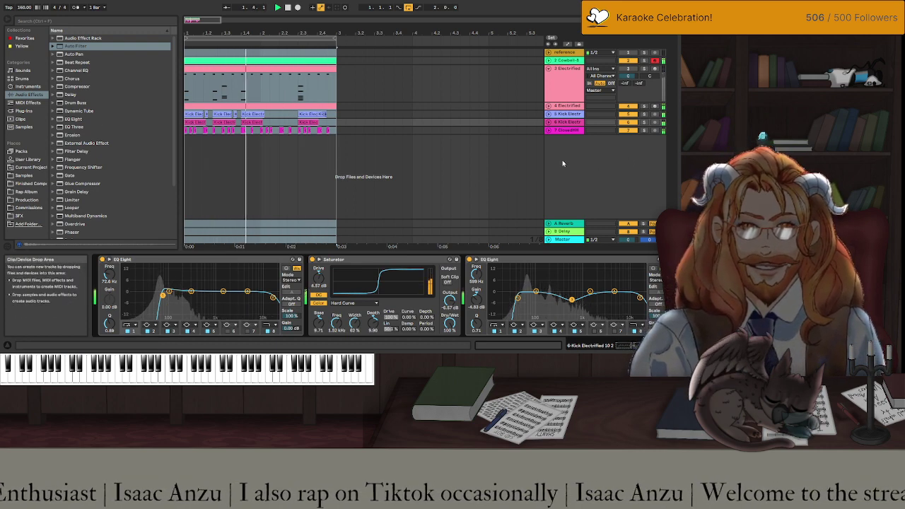
Search the Packs for "reese" and preview the Anarchy Reese and Clean Reese presets among the Skitter and Step pack's Bass sounds.
click(22, 150)
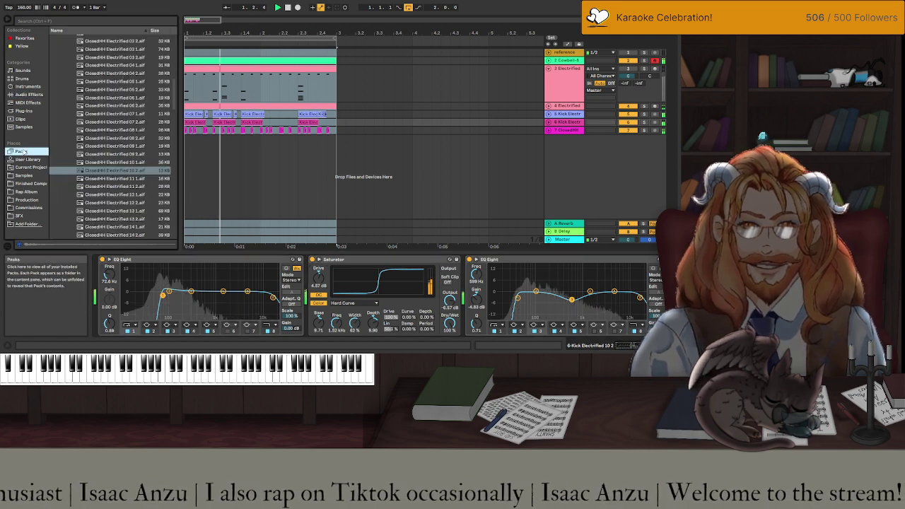
click(64, 23)
text(reaso)
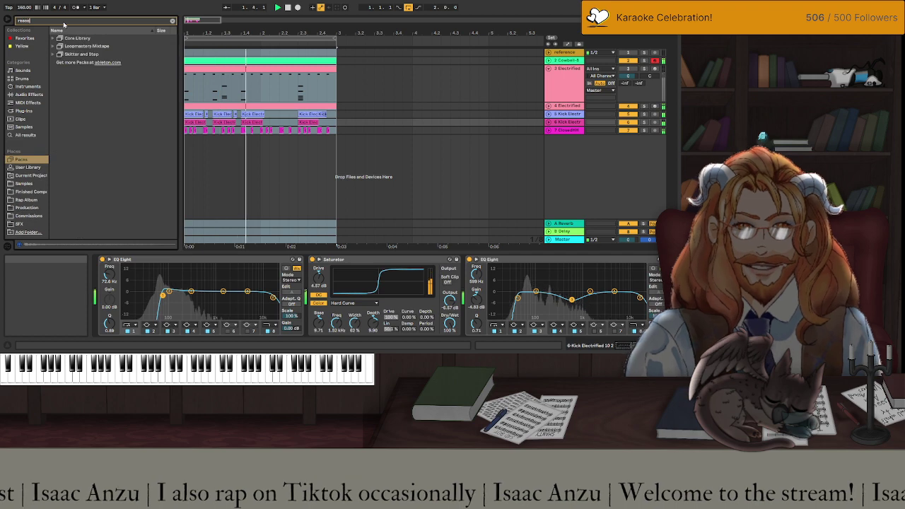
click(60, 54)
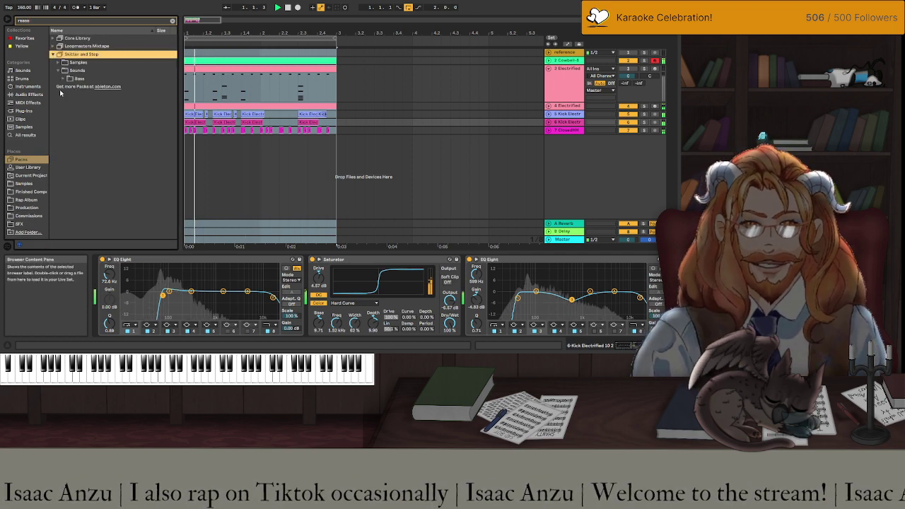
click(64, 78)
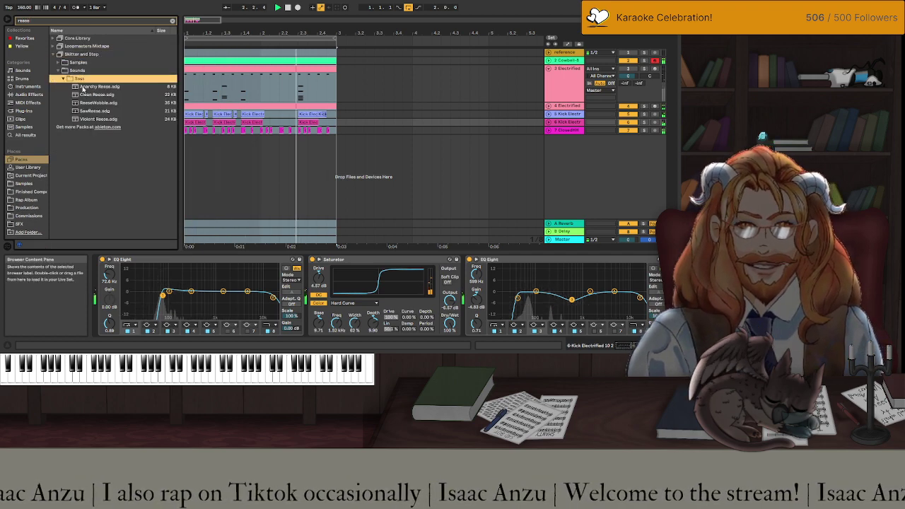
click(92, 87)
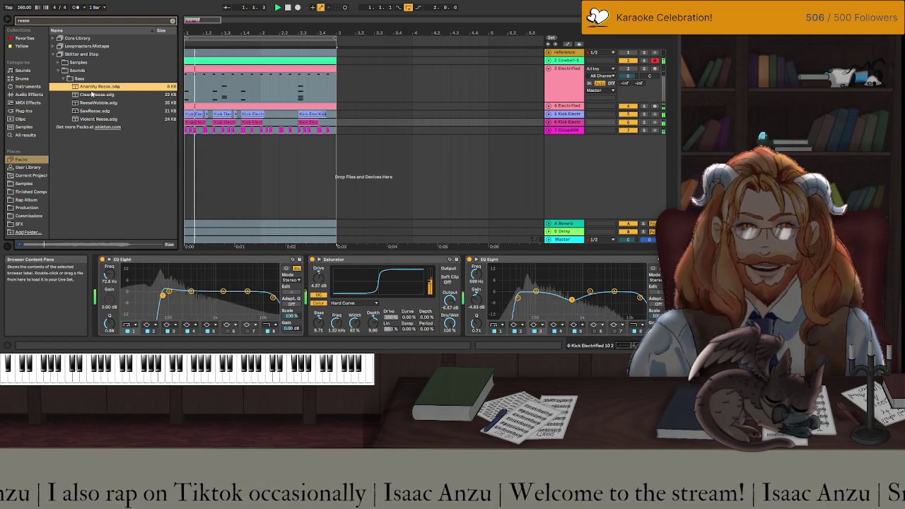
click(93, 95)
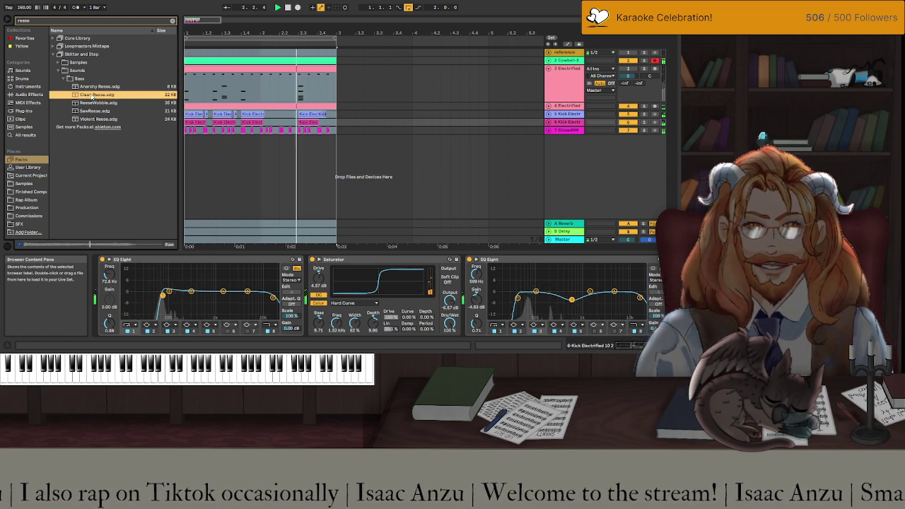
Audition the Reese bass presets and load Anarchy Reese onto a new MIDI track.
click(91, 103)
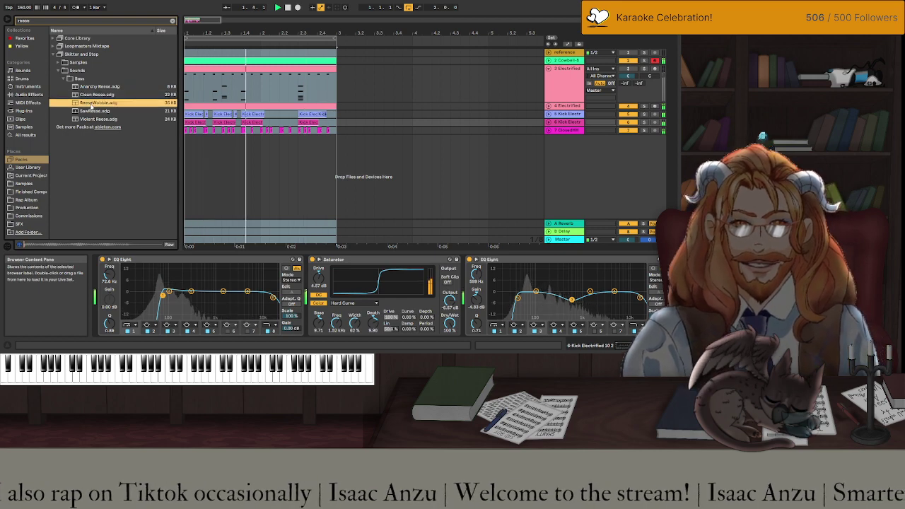
click(91, 111)
click(93, 86)
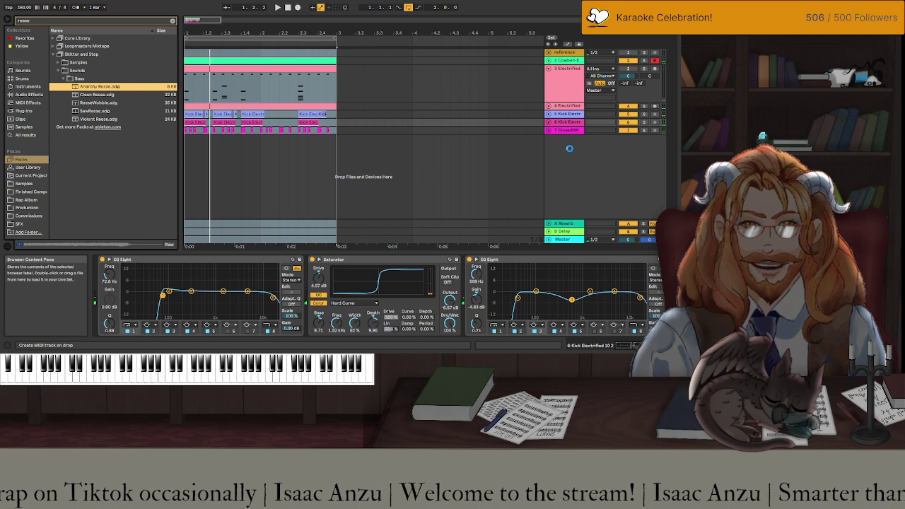
drag(569, 149, 564, 142)
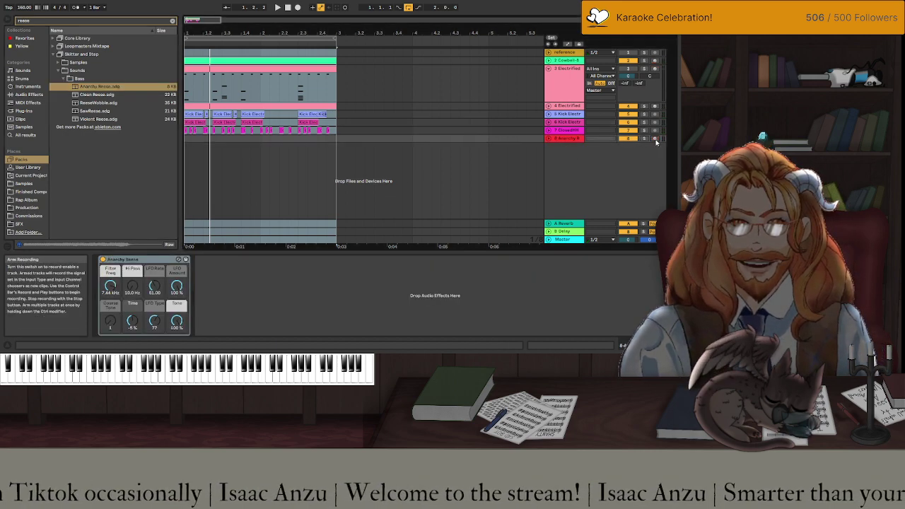
Unfold the Anarchy Reese track and insert an empty two-bar MIDI clip from bar 1 to bar 3.
click(549, 141)
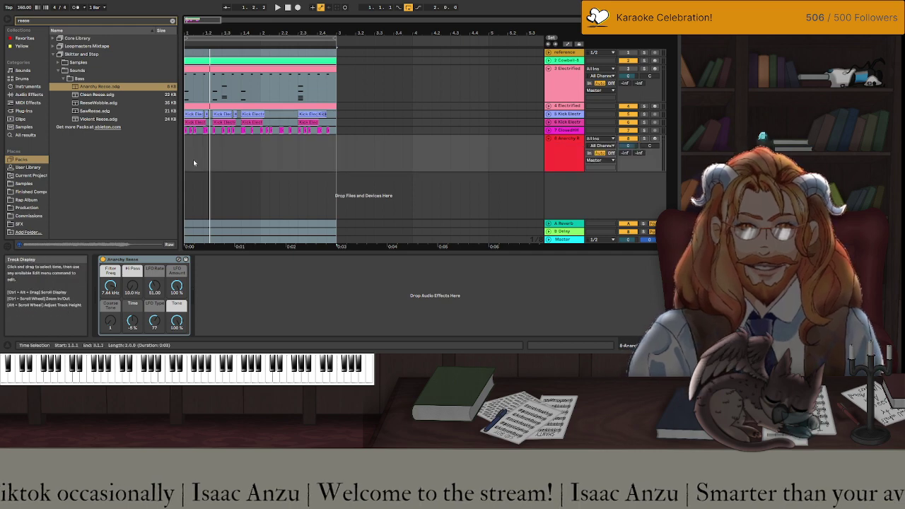
drag(194, 162, 330, 164)
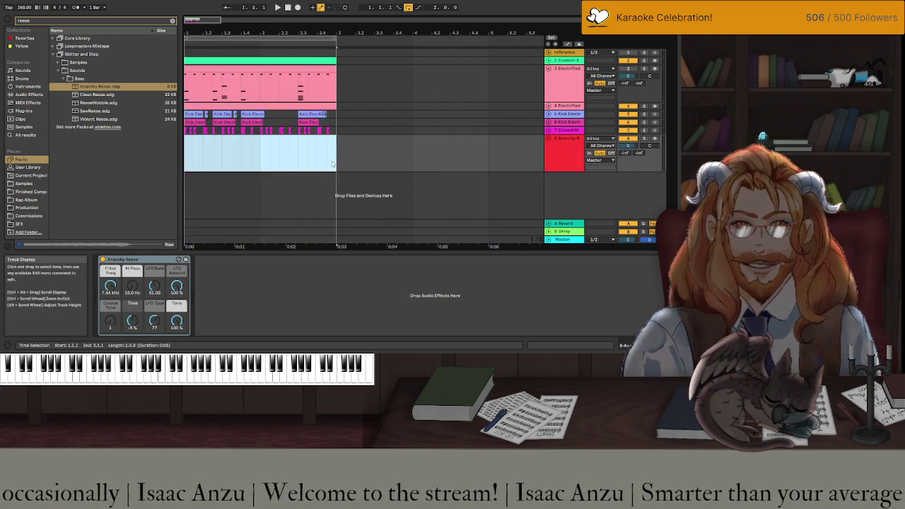
key(ctrl+shift+m)
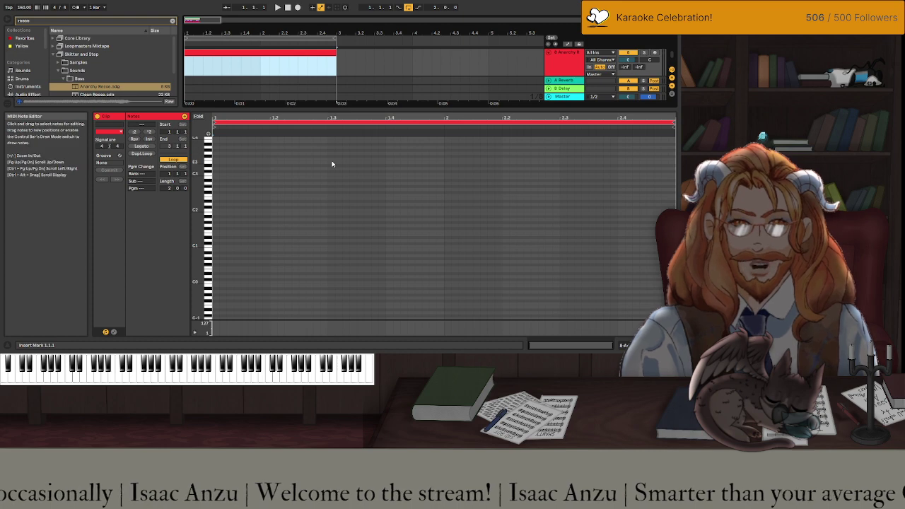
Draw a one-beat A0 note at the clip's start and duplicate it to fill both bars.
click(215, 255)
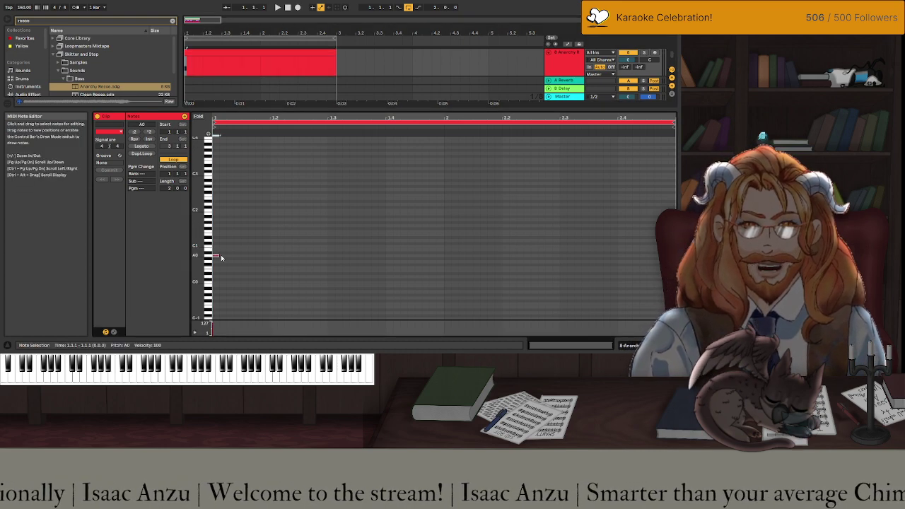
drag(217, 255, 267, 257)
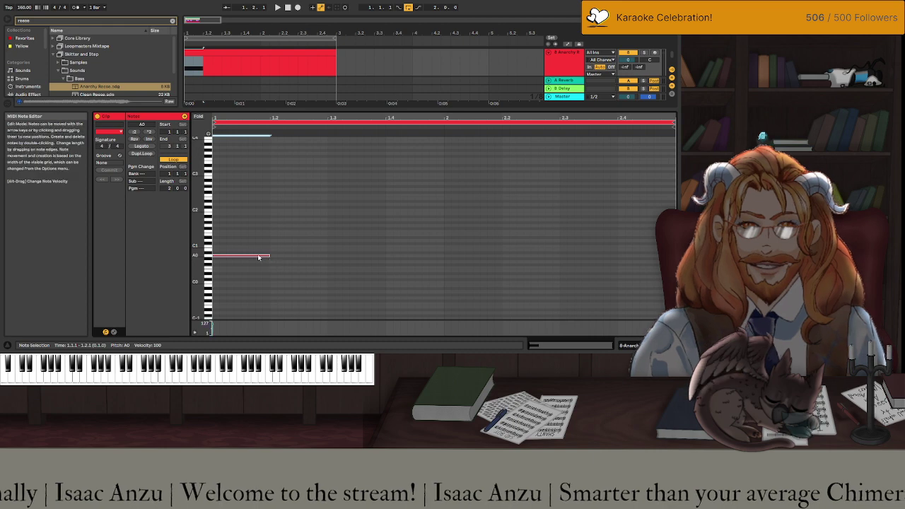
key(ctrl+d)
key(ctrl+d)
key(ctrl+d)
key(ctrl+d)
key(ctrl+d)
key(ctrl+d)
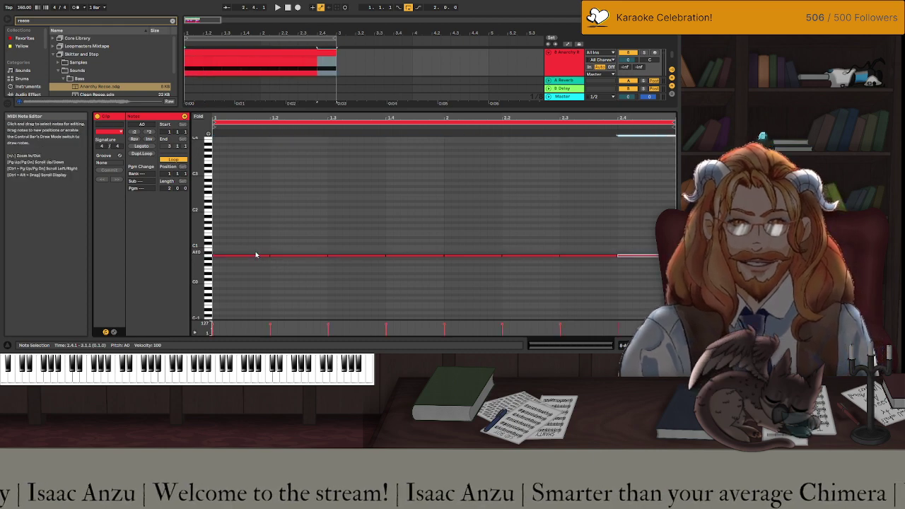
Solo the Anarchy Reese track, then set Filter Freq to 1.33 kHz, Tone to 48 % and Coarse Tone to 10, and lower LFO Type.
key(shift+Tab)
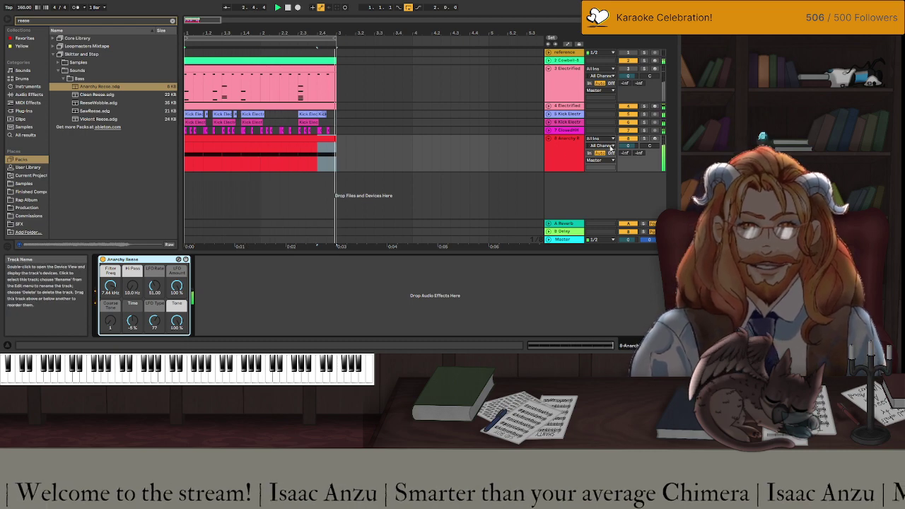
click(645, 139)
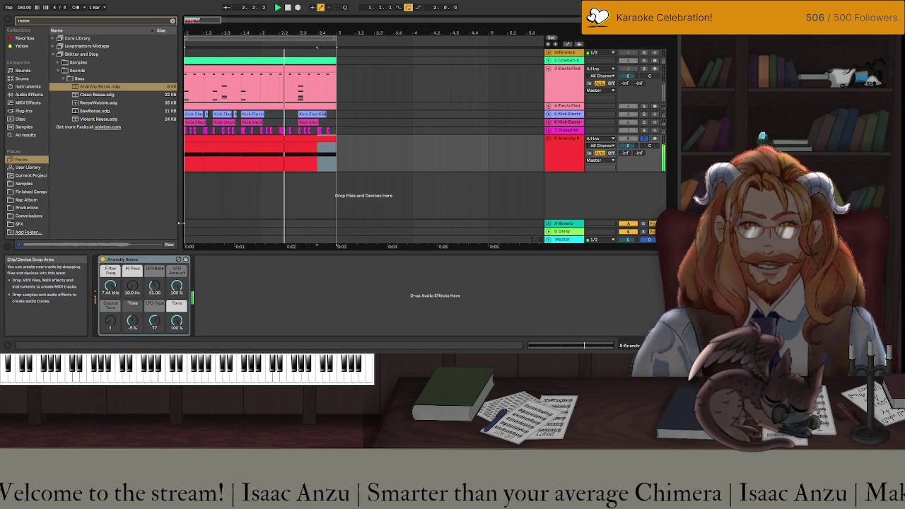
drag(111, 286, 110, 332)
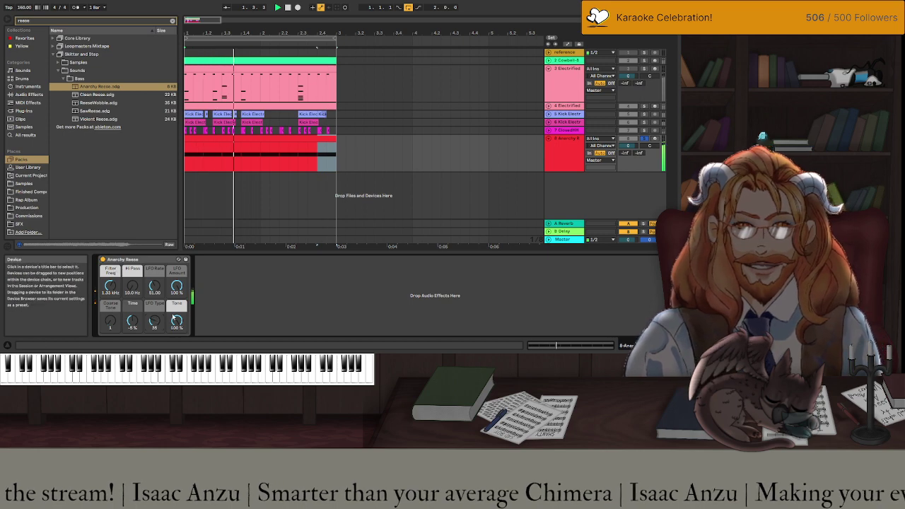
drag(177, 321, 177, 353)
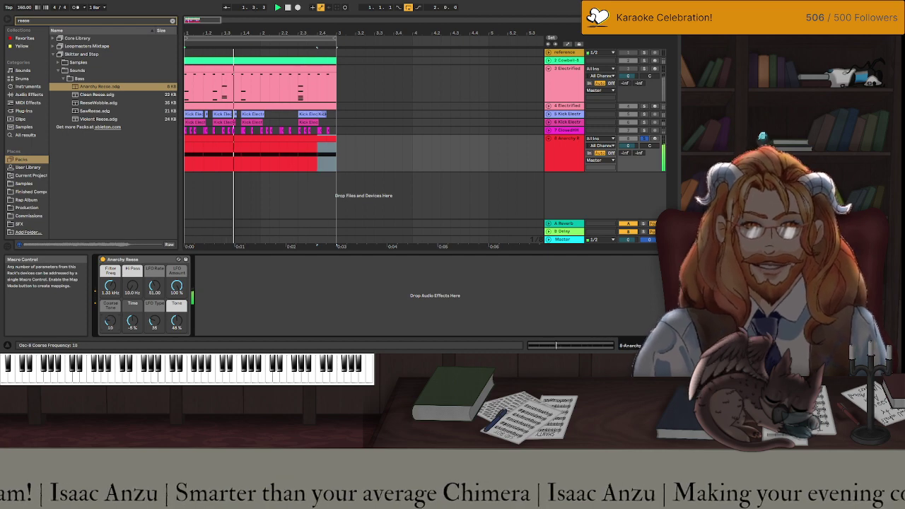
Rework the Anarchy Reese clip into consecutive two-beat A0 notes that fill both bars.
click(238, 141)
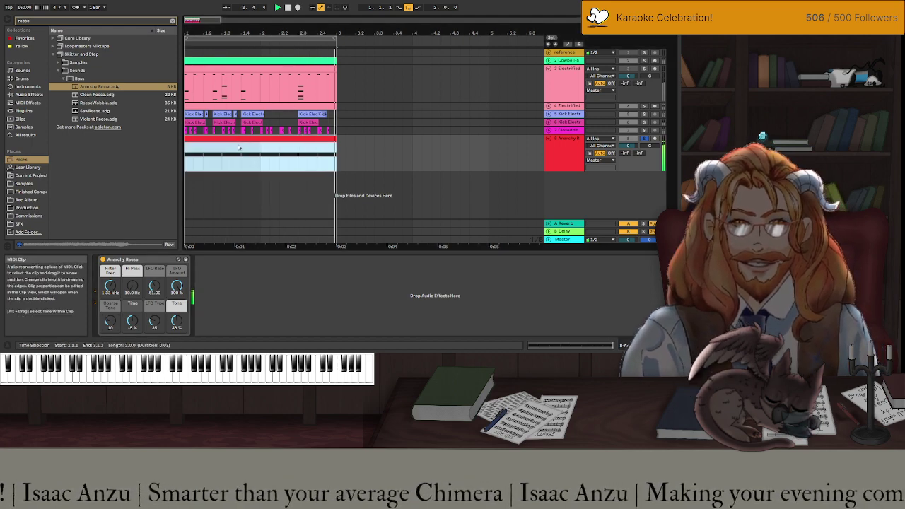
double_click(238, 140)
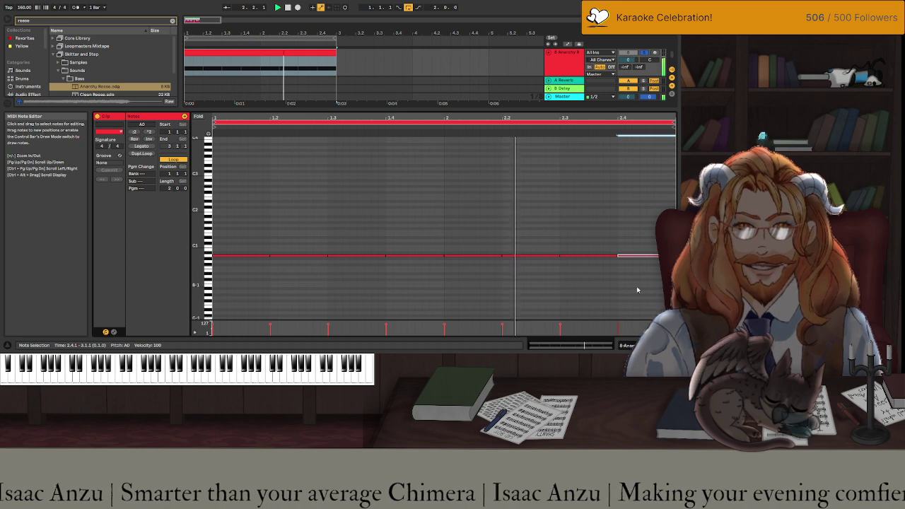
drag(636, 290, 326, 257)
key(Delete)
key(ctrl+d)
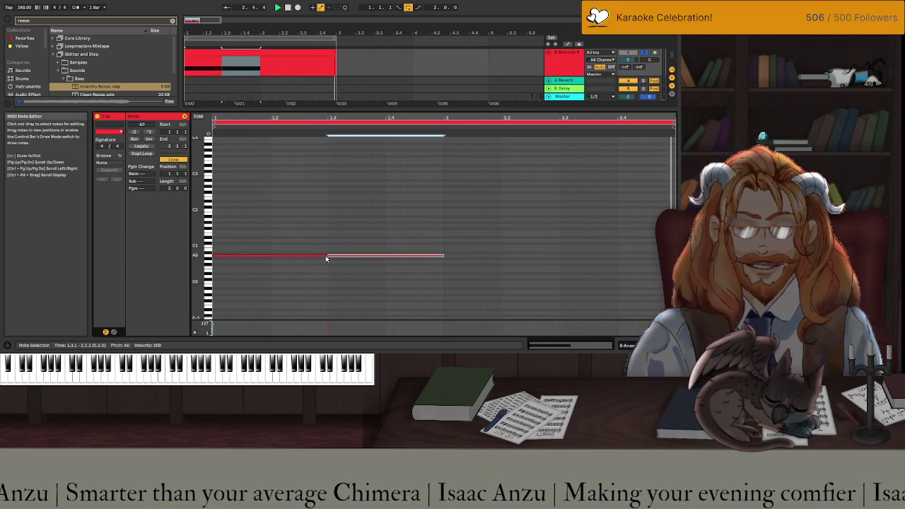
key(ctrl+d)
key(ctrl+d)
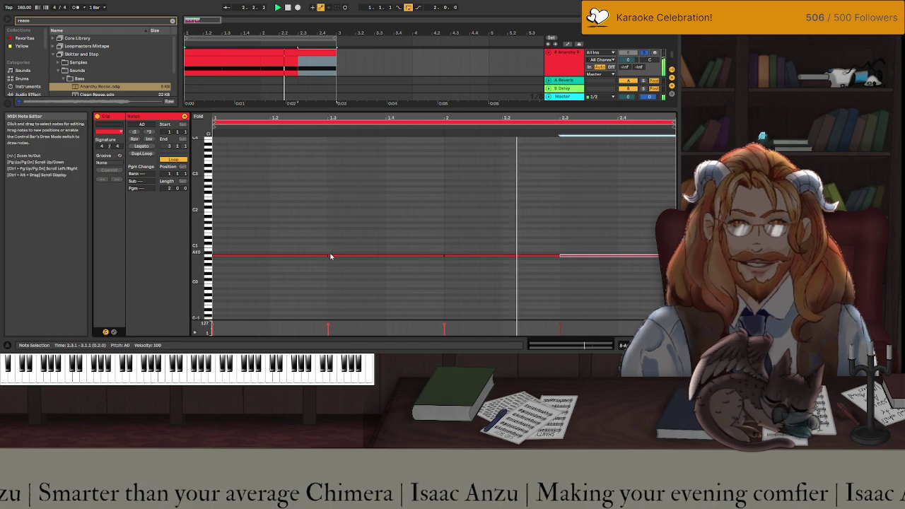
Return to the device view and listen to the bass within the full mix, then solo its track again.
key(shift+Tab)
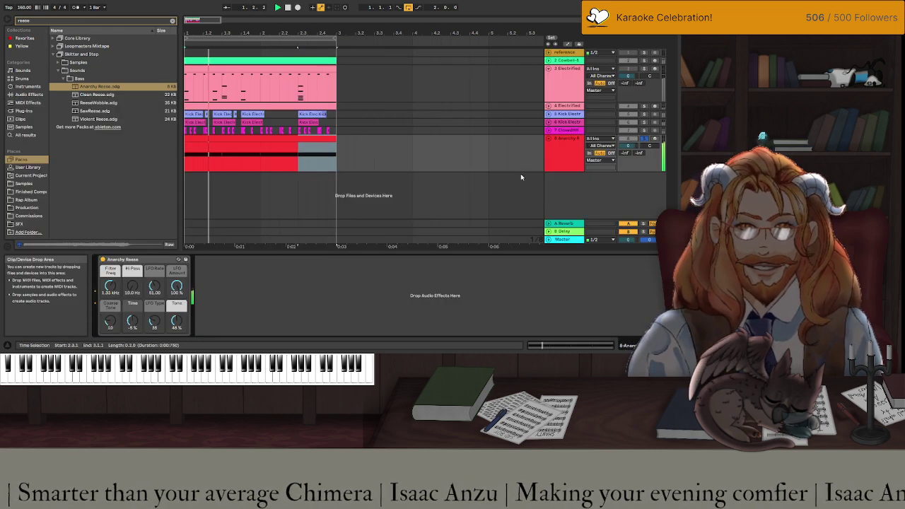
click(644, 140)
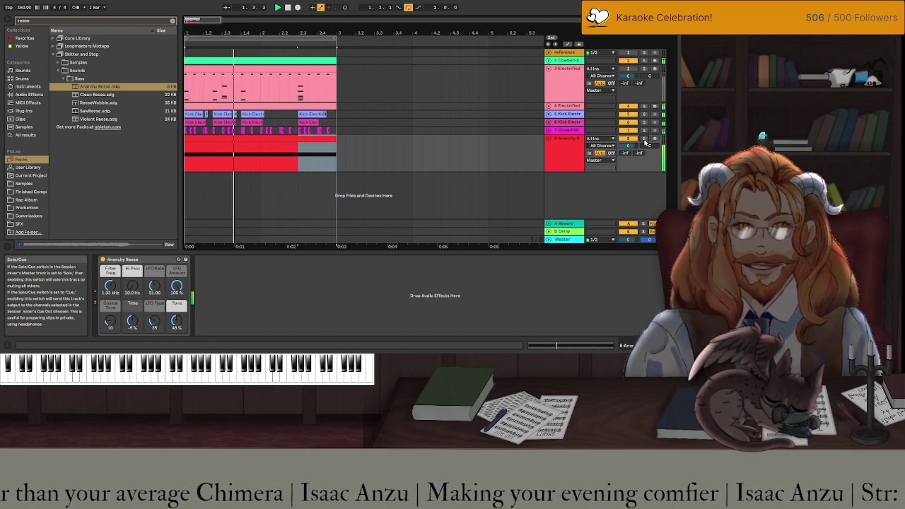
click(644, 139)
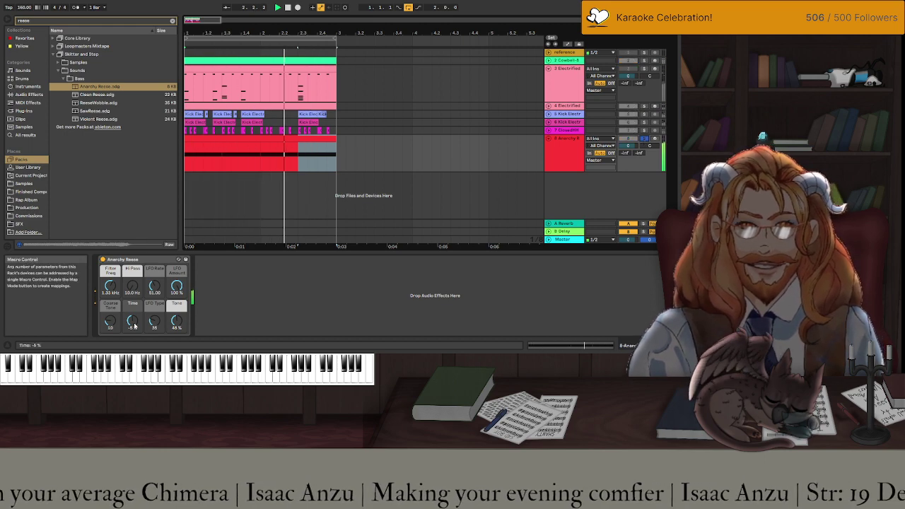
Set Anarchy Reese's Time to 37 %, Coarse Tone to 0.5, and both LFO Rate and LFO Amount to zero.
drag(132, 321, 176, 314)
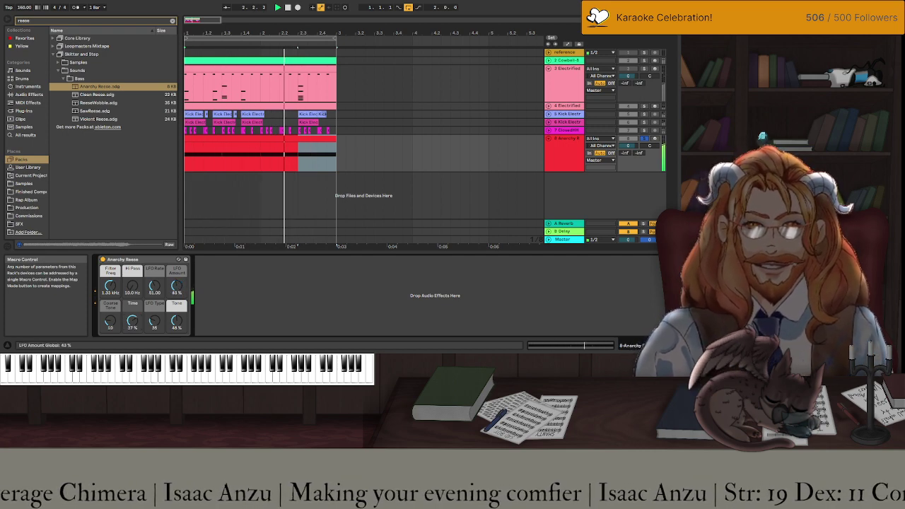
drag(154, 285, 176, 246)
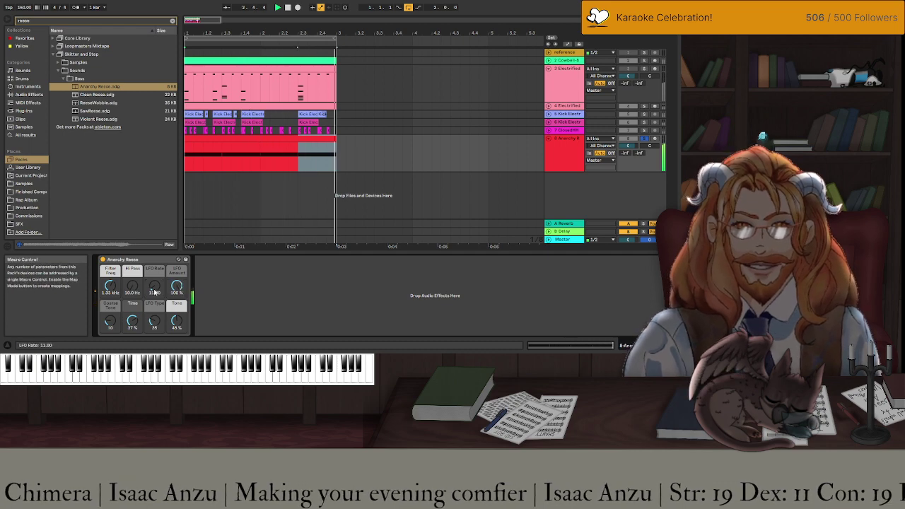
drag(154, 286, 154, 258)
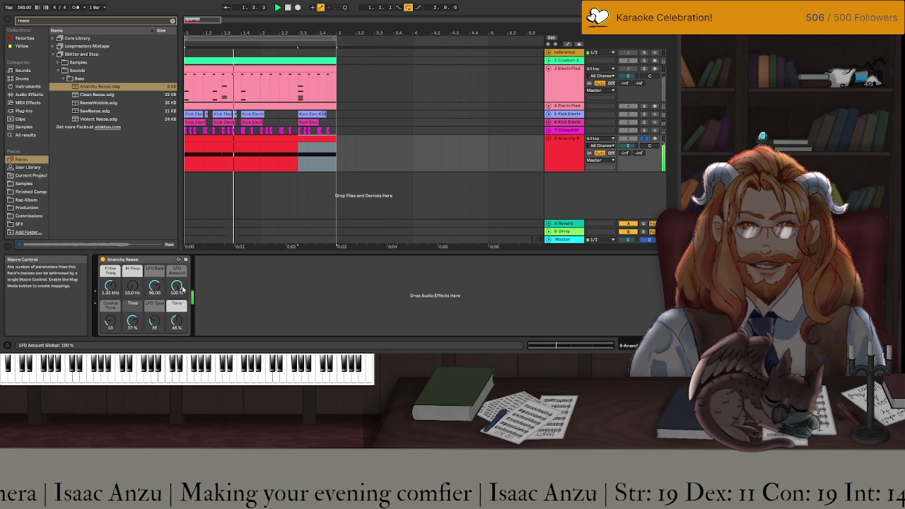
drag(110, 321, 109, 335)
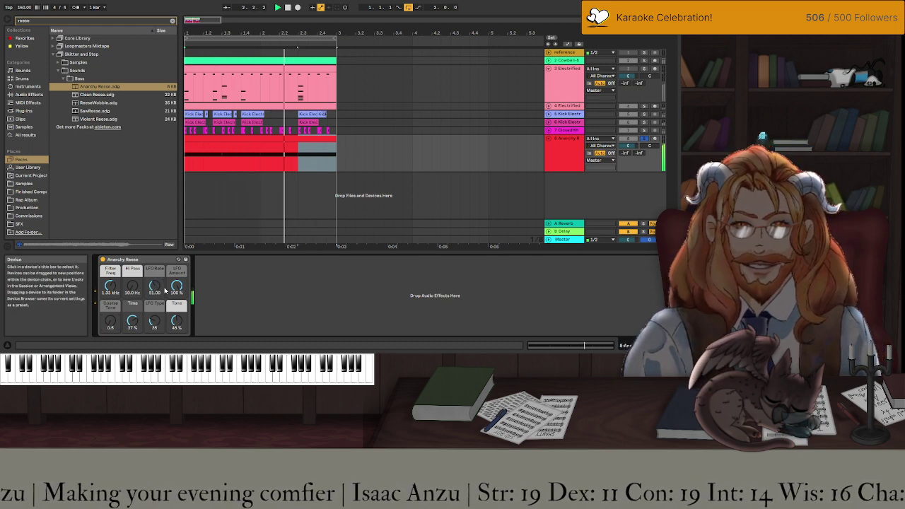
drag(154, 286, 154, 311)
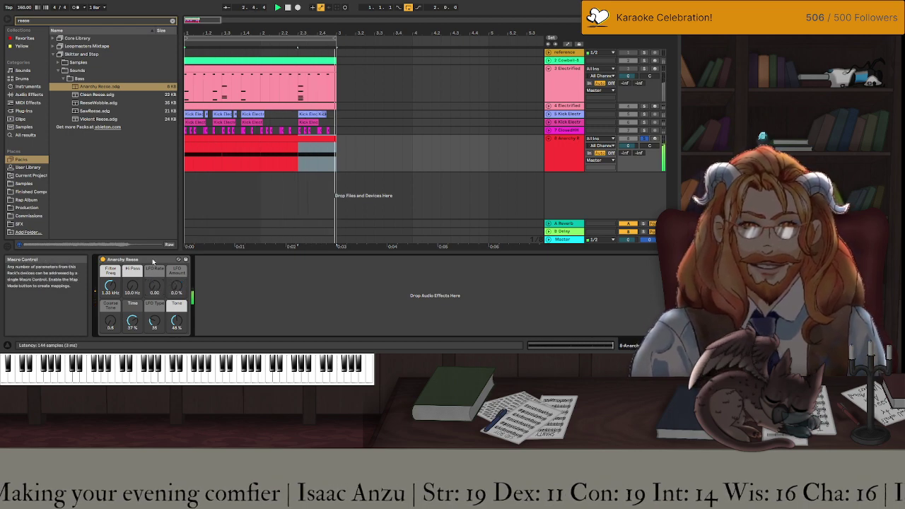
Set Anarchy Reese's Filter Freq to 438 Hz, Tone to 80 %, Time to -44 % and LFO Type to 54.
drag(132, 286, 133, 265)
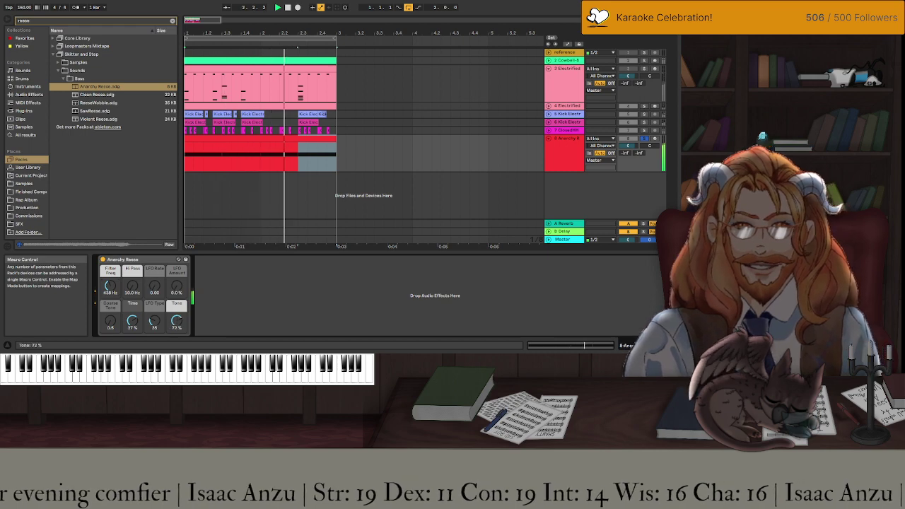
drag(177, 321, 176, 304)
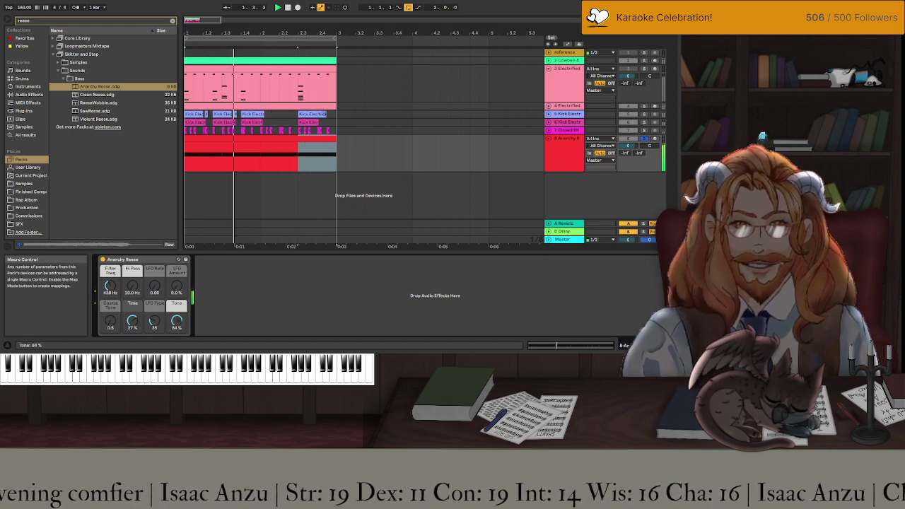
drag(132, 321, 132, 346)
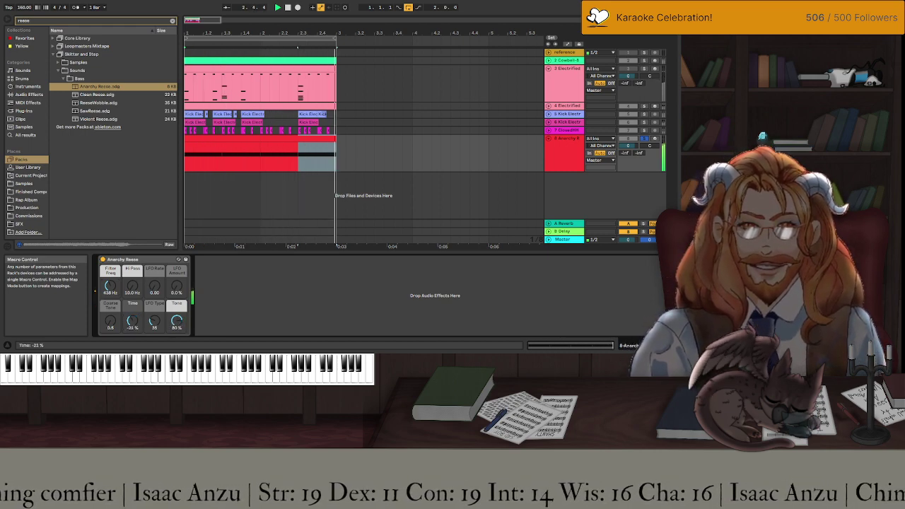
click(136, 321)
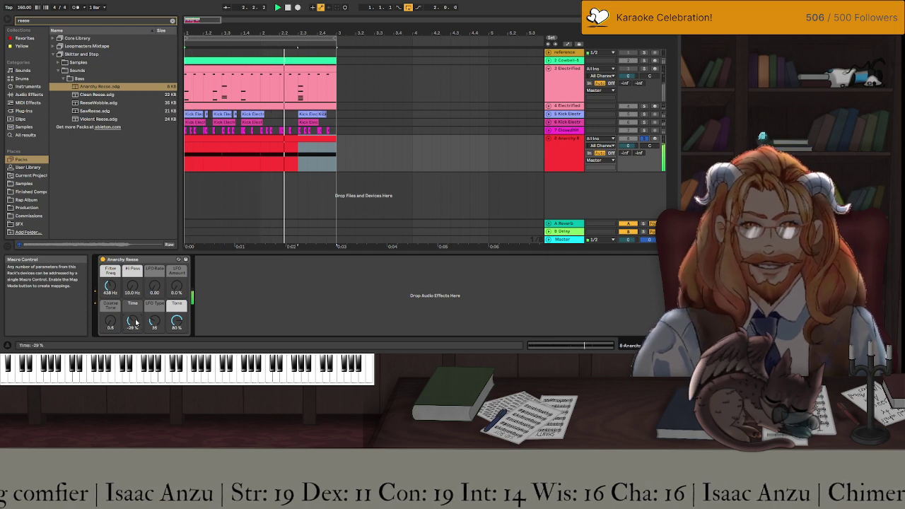
drag(132, 322, 132, 323)
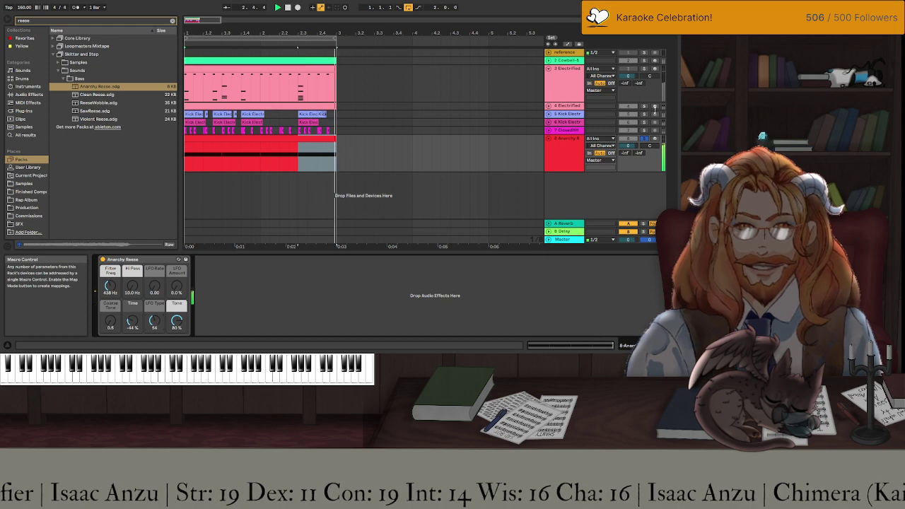
Take the Anarchy Reese track out of solo and set its volume to -12 dB.
click(644, 140)
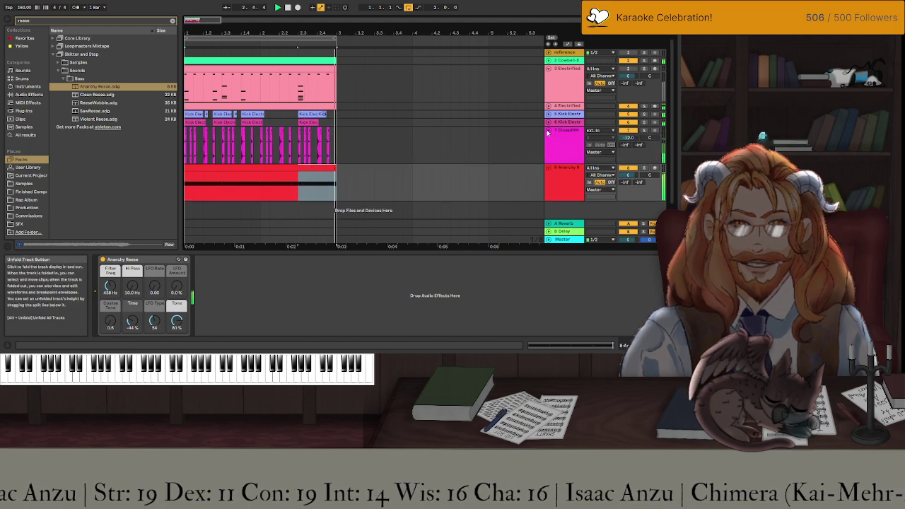
drag(626, 146, 625, 163)
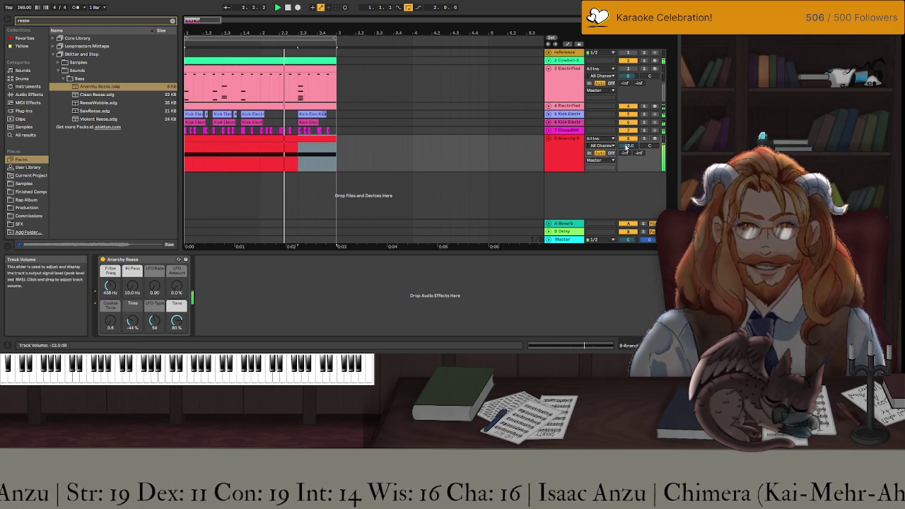
Unfold the kick tracks and the cowbell track to compare levels, and set the cowbell track's volume to -24 dB.
click(547, 122)
click(548, 114)
click(547, 106)
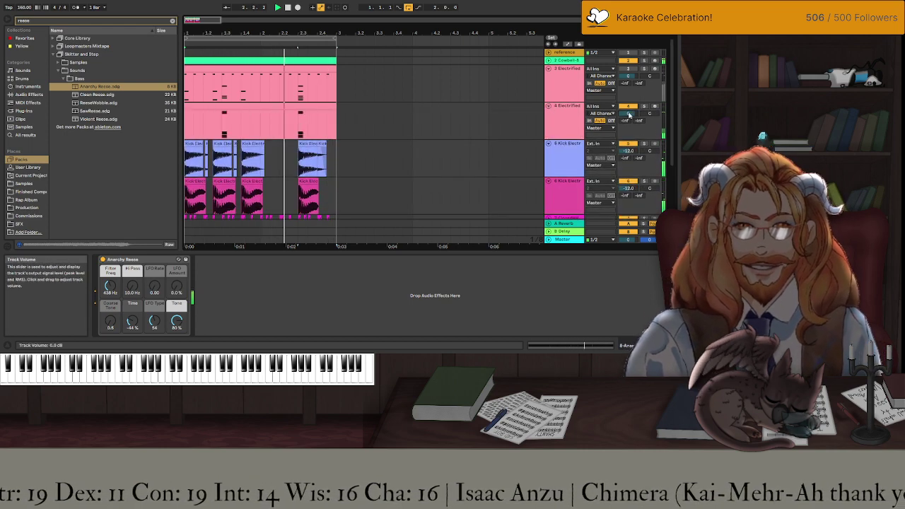
click(548, 106)
click(548, 60)
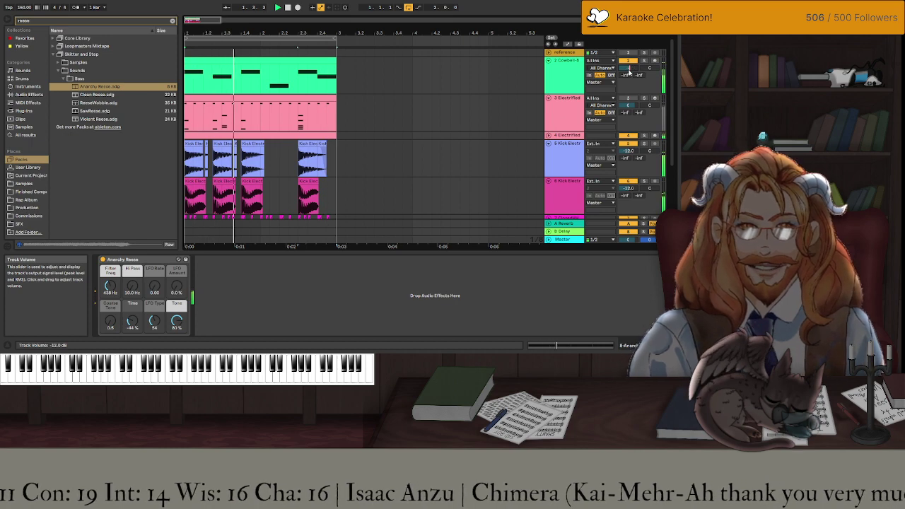
drag(628, 69, 628, 92)
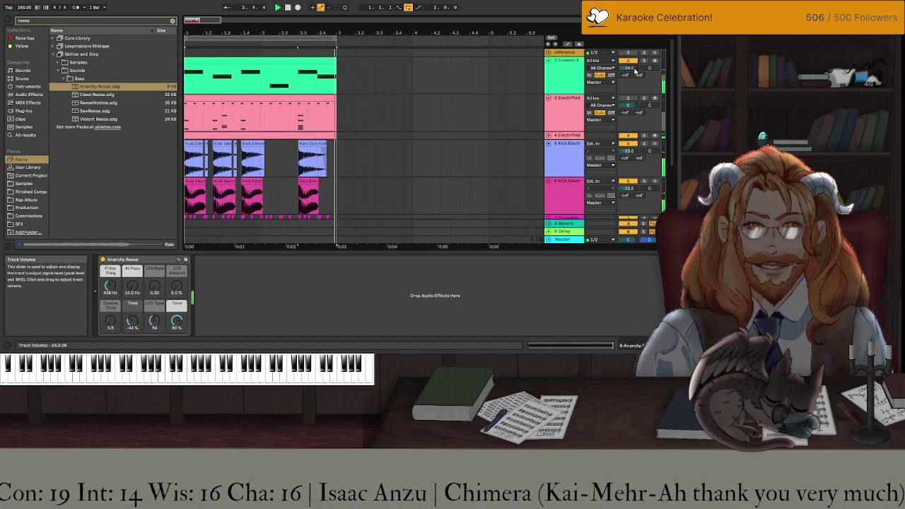
Raise the cowbell track's volume, then fold the cowbell, Electrified kit, kick, closed hi-hat and Anarchy Reese tracks.
drag(629, 69, 629, 57)
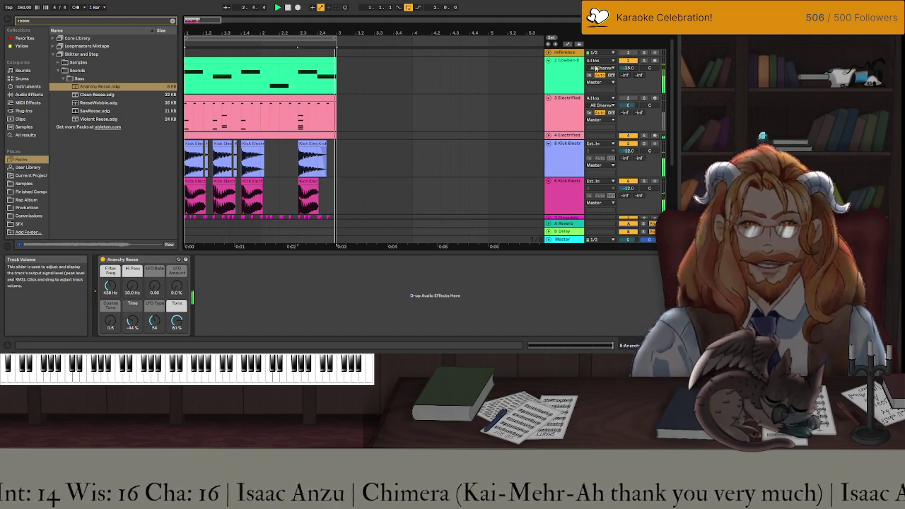
click(548, 61)
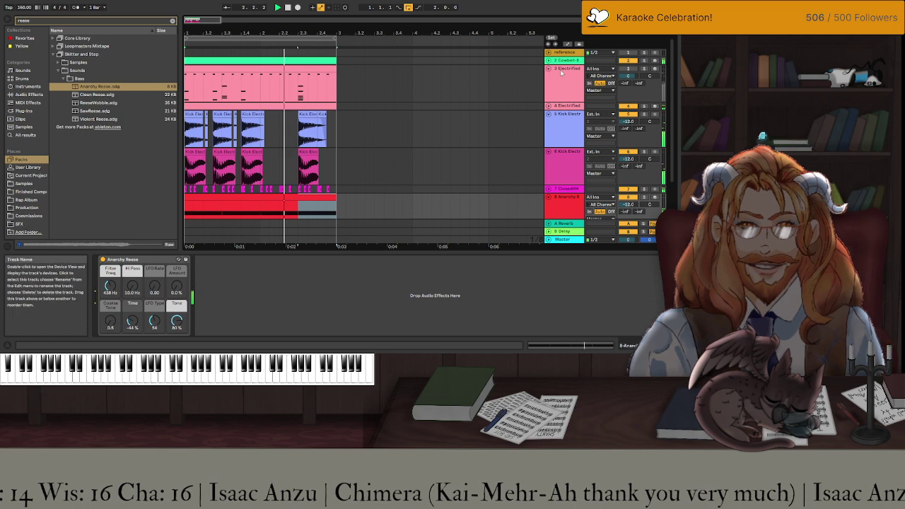
click(549, 70)
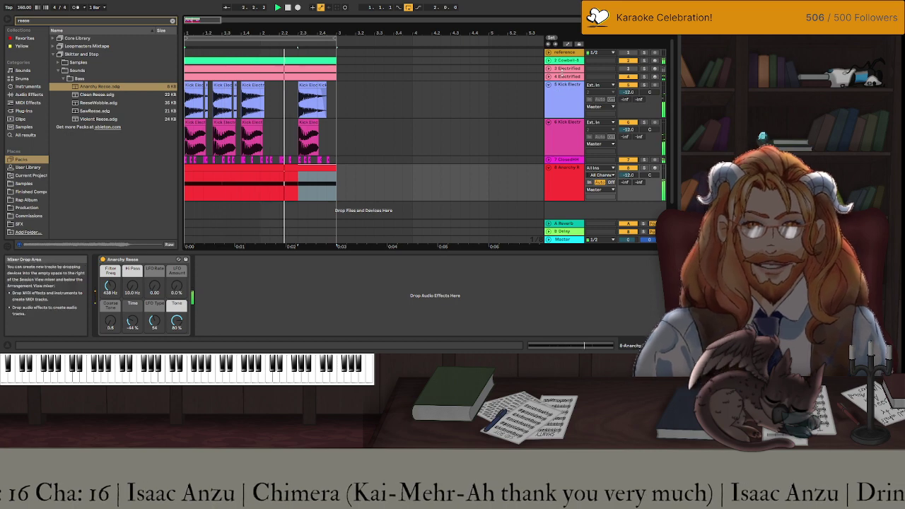
click(546, 168)
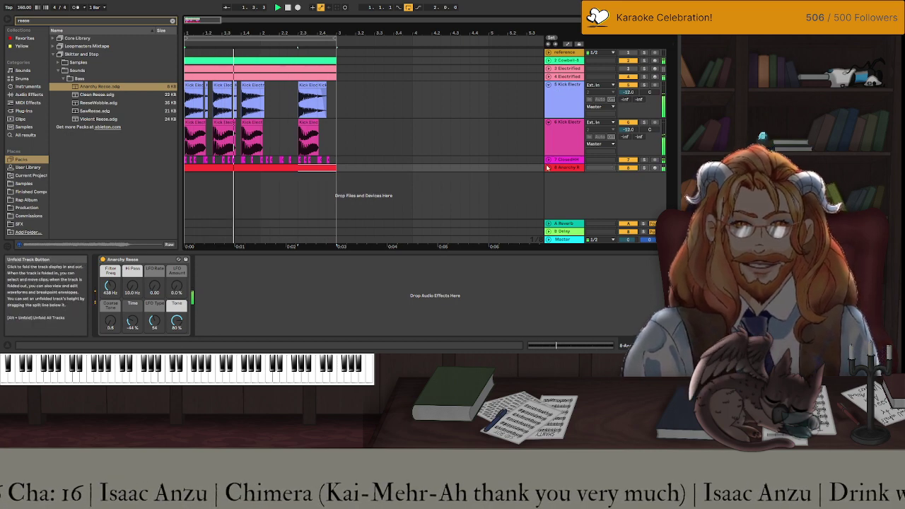
click(547, 160)
click(549, 106)
click(550, 123)
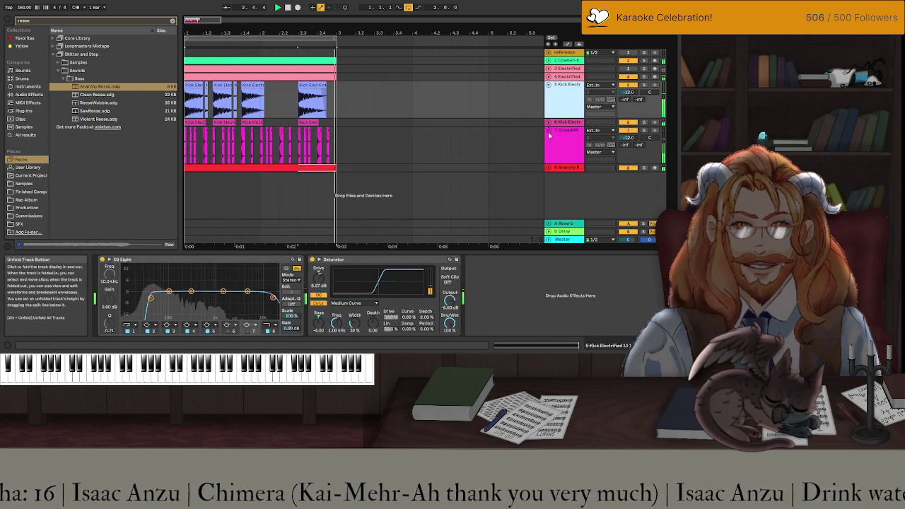
click(547, 131)
click(548, 84)
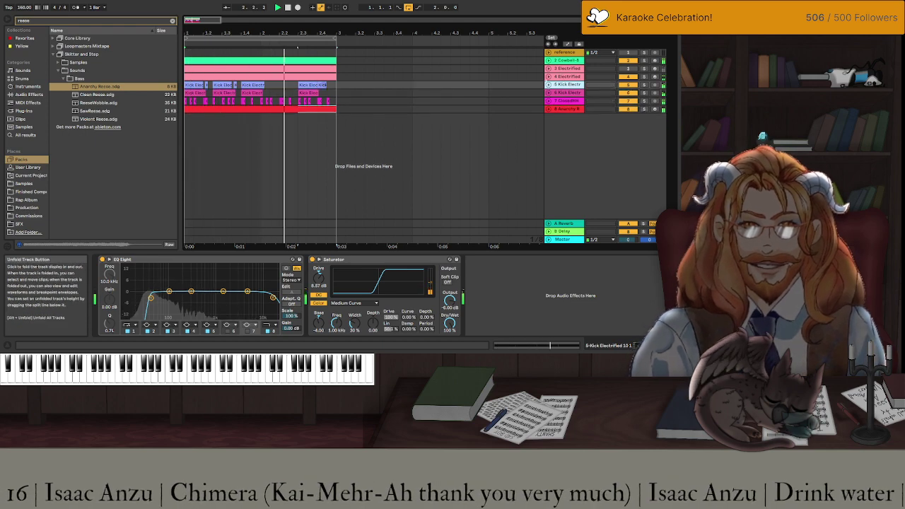
Inspect the Electrified Kit 10 drum rack on track 3, its clip and its kick pad.
click(556, 70)
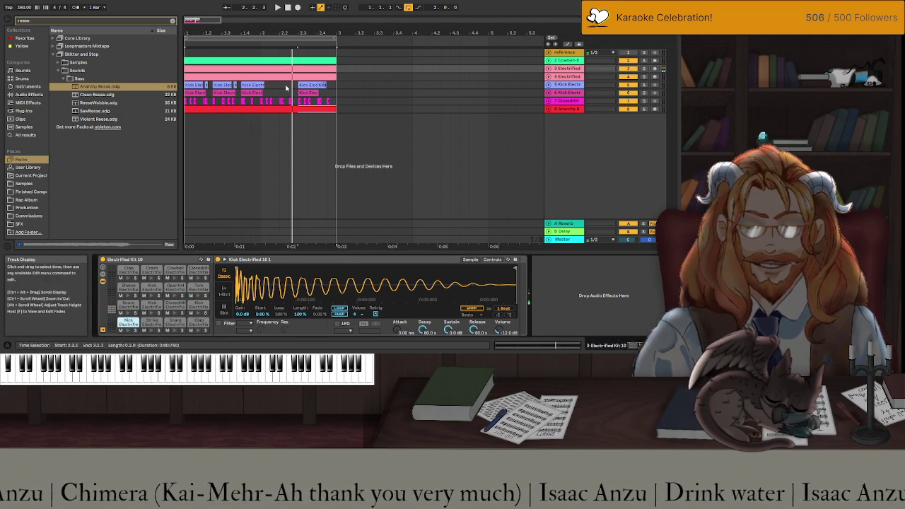
click(269, 73)
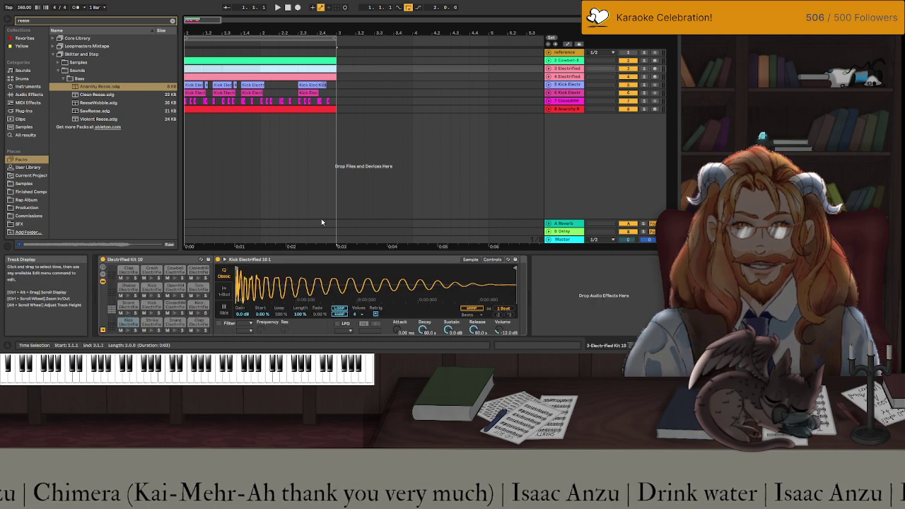
click(569, 68)
click(128, 279)
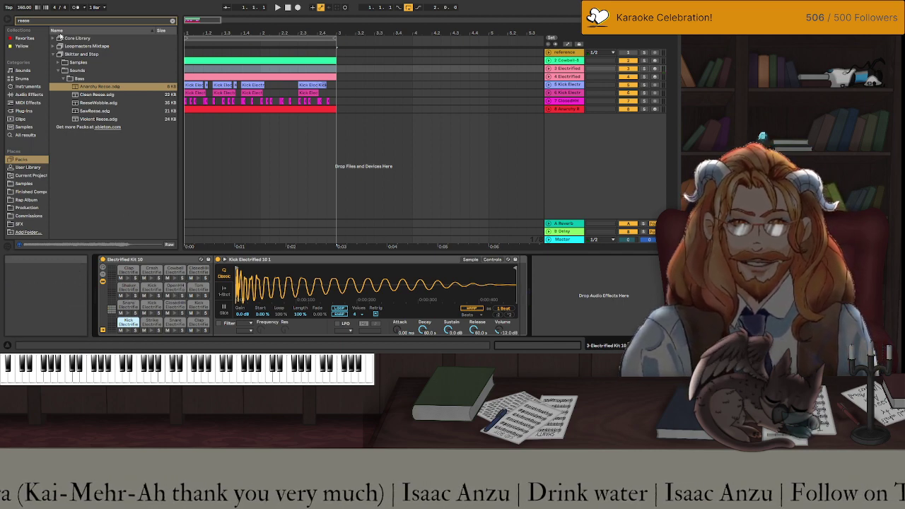
Search the packs for "shaker" and add Shaker Electrified 10.aif to a new audio track below Anarchy Reese.
key(ctrl+f)
text(shaker)
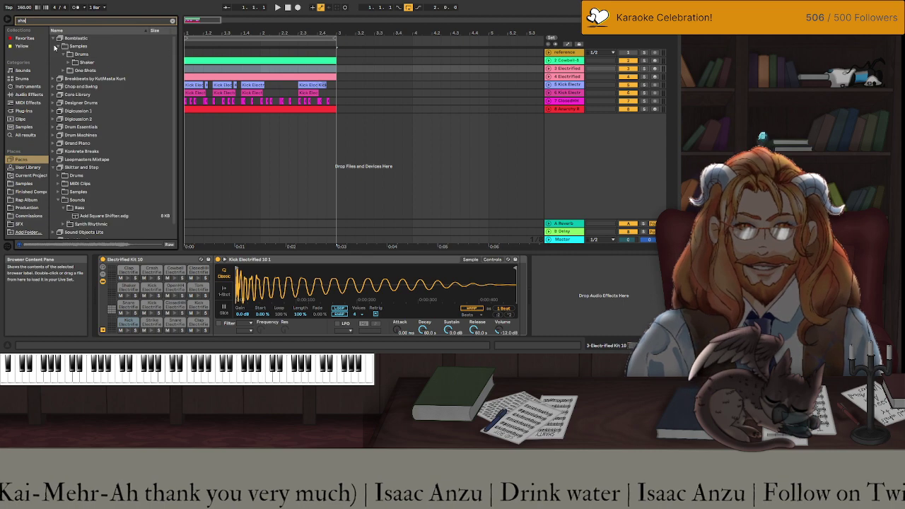
click(68, 63)
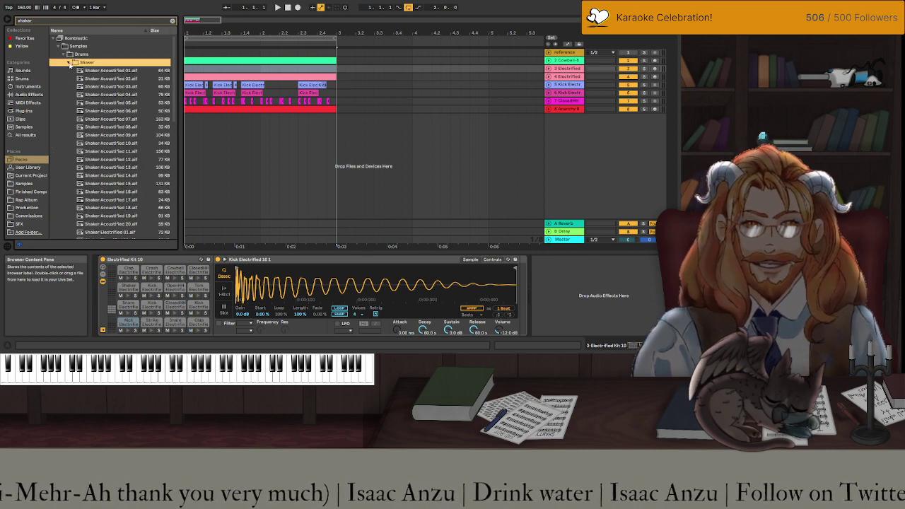
scroll(104, 120, down, 4)
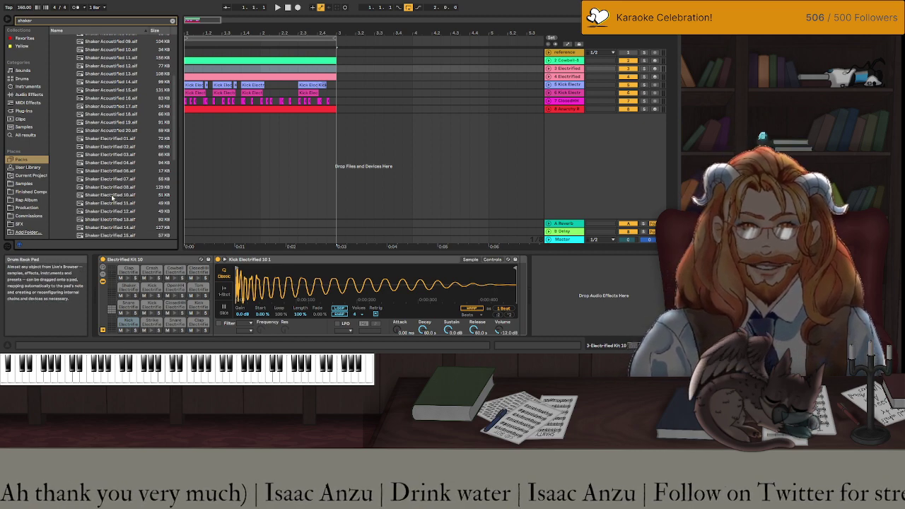
scroll(111, 180, down, 1)
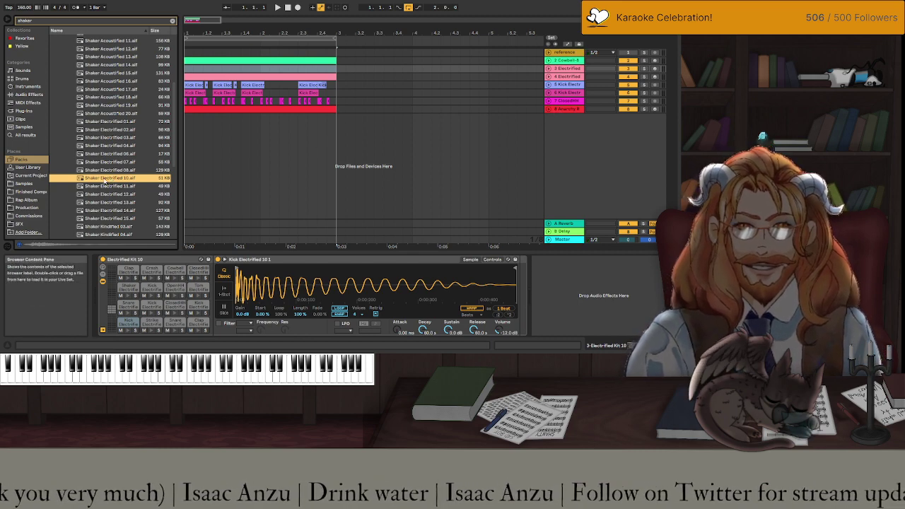
click(197, 109)
click(188, 106)
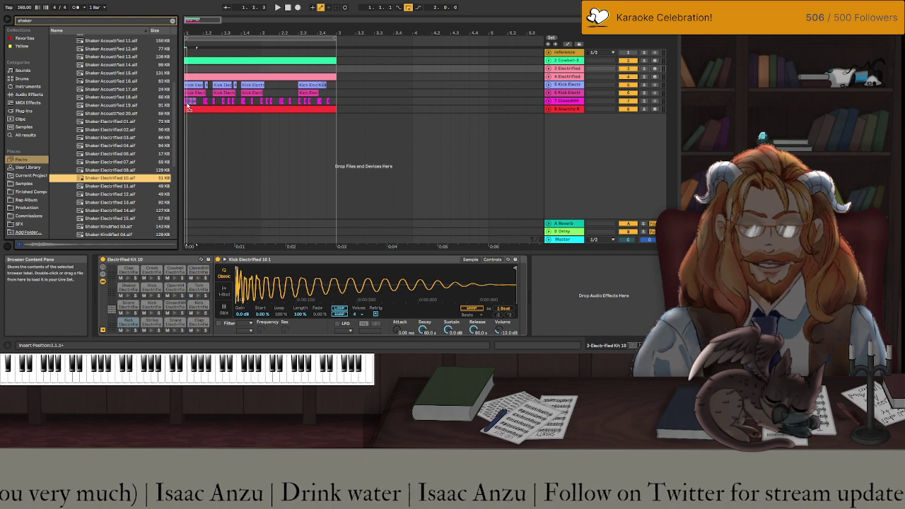
drag(198, 134, 199, 135)
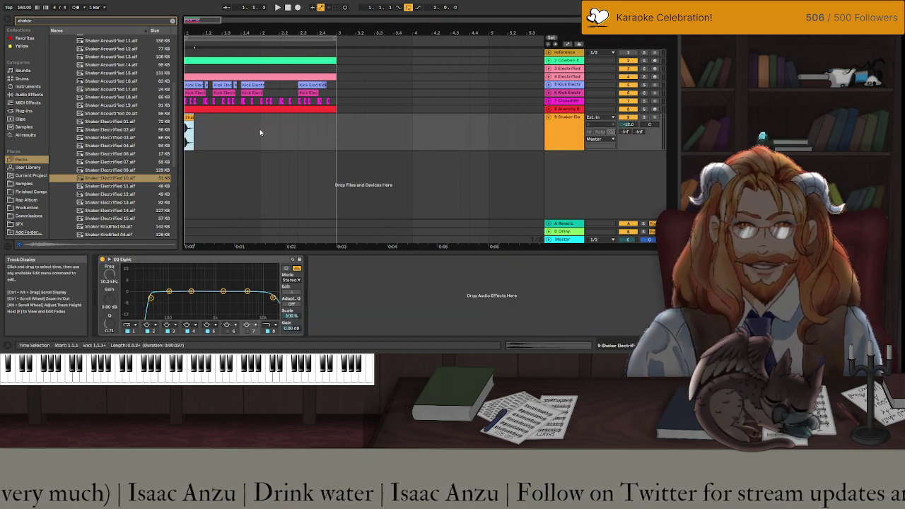
Move the shaker clip to 1.1.3 and place a copy of it at 1.4.3.
key(plus)
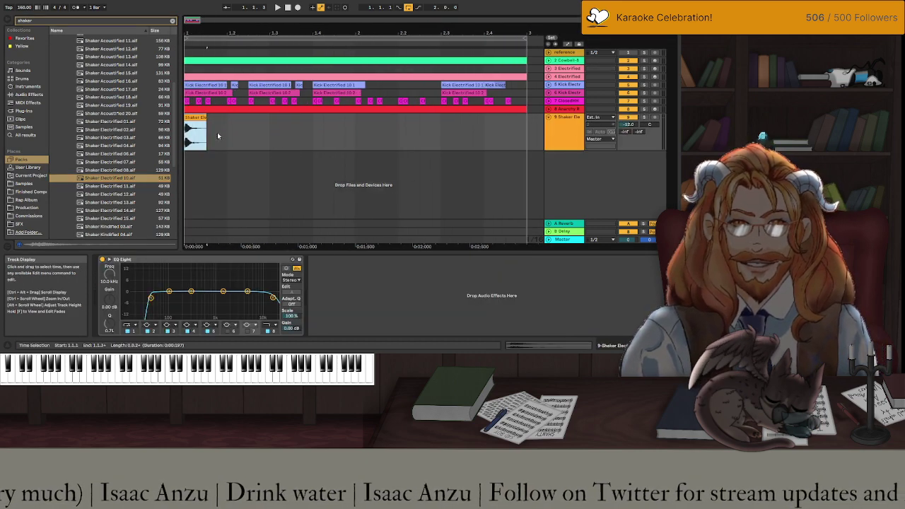
click(189, 117)
drag(190, 117, 342, 118)
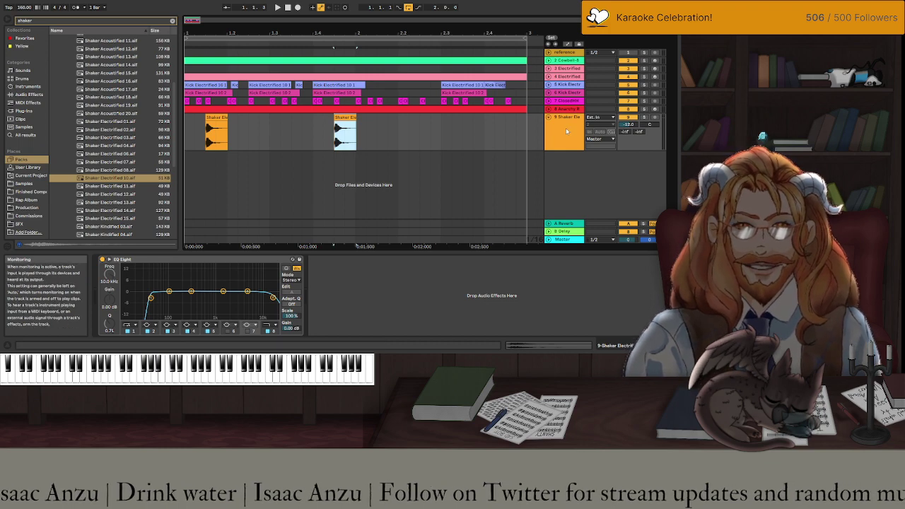
click(313, 144)
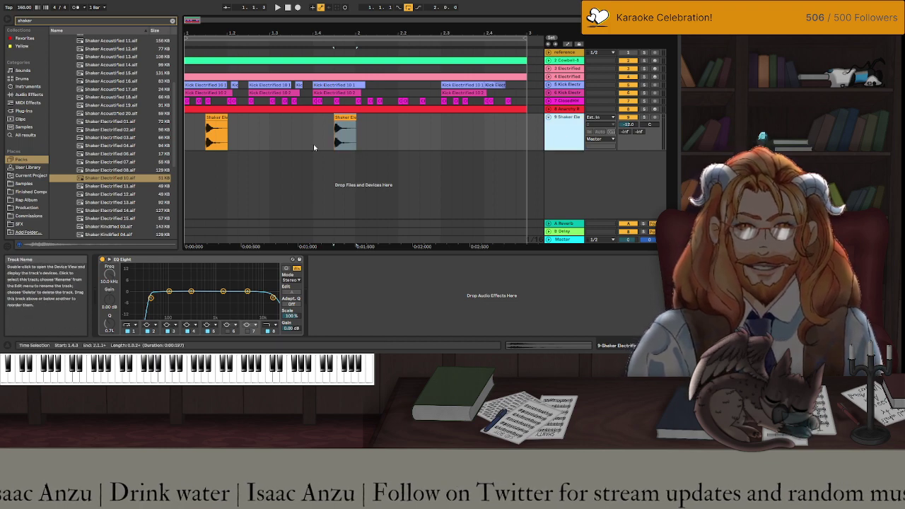
Solo the shaker track during playback and raise its EQ Eight low-cut frequency to about 661 Hz.
click(644, 116)
key(space)
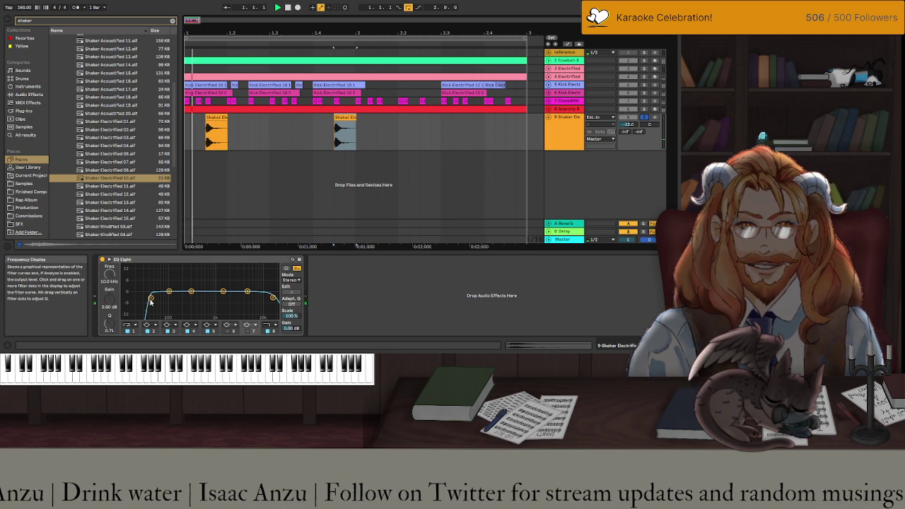
drag(150, 300, 207, 300)
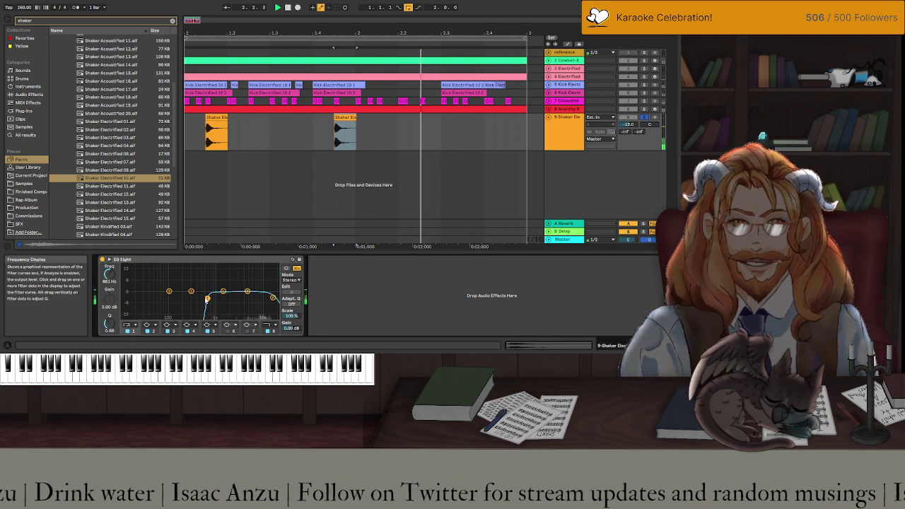
Add the Clean Delay preset Dotted Eighth Note after the shaker's EQ Eight and take the track out of solo.
click(29, 94)
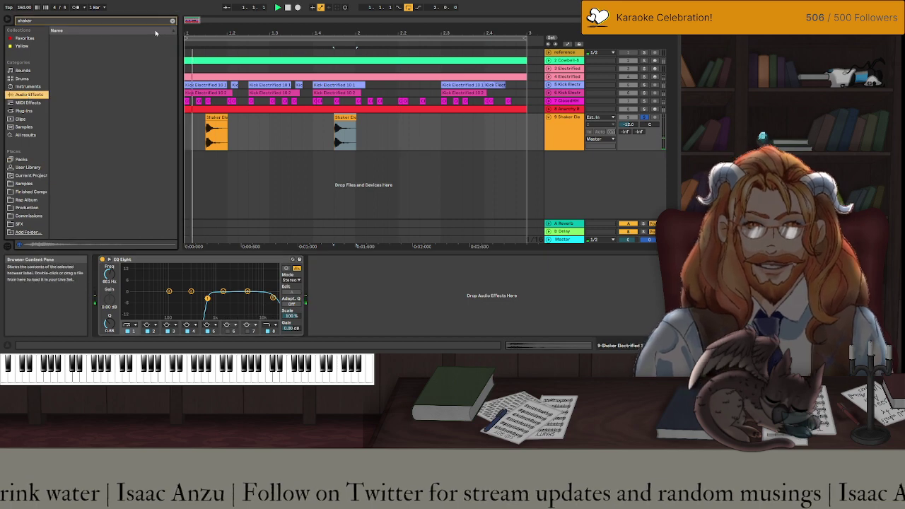
click(172, 21)
click(53, 94)
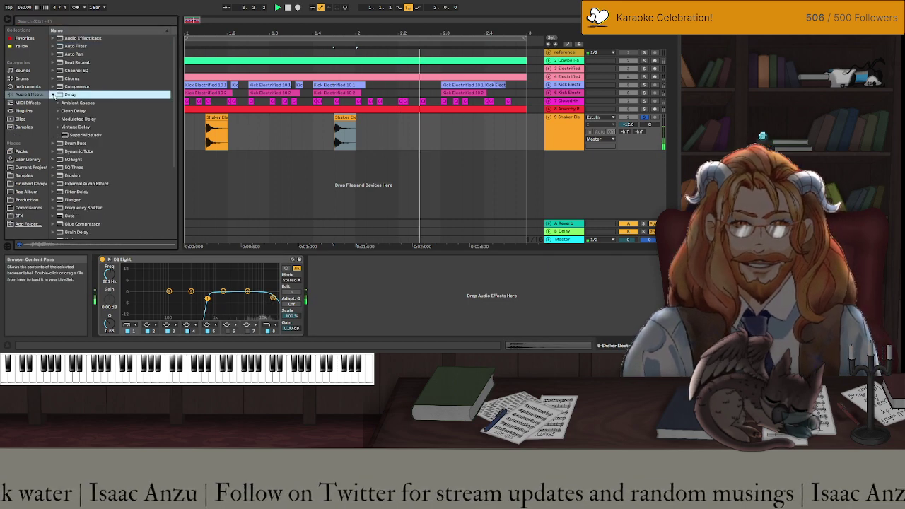
click(57, 111)
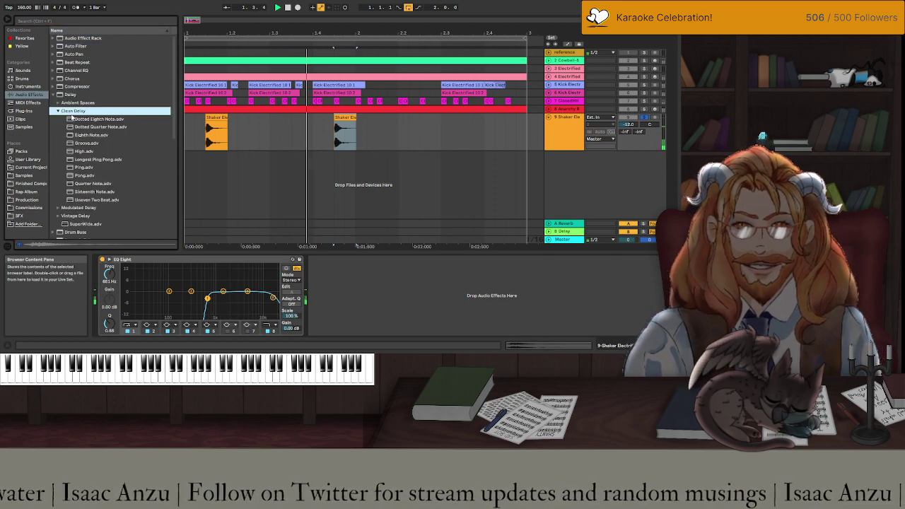
click(88, 119)
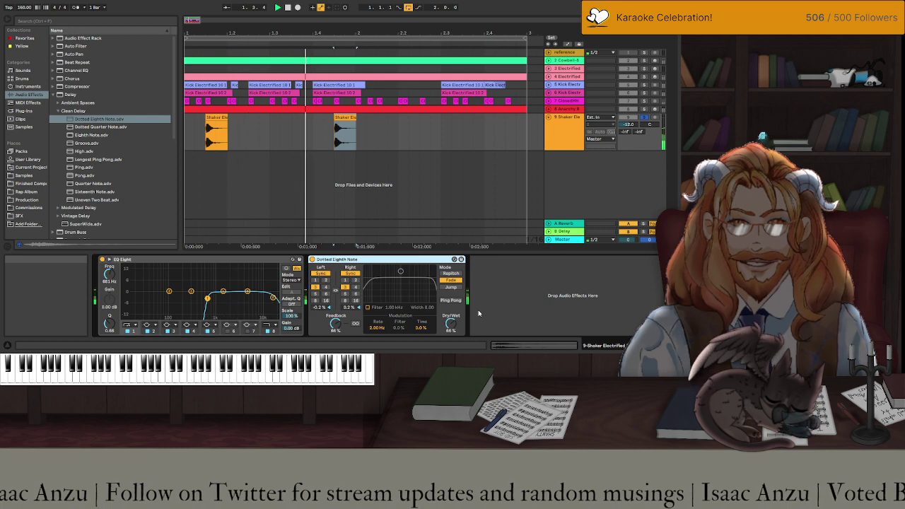
click(642, 118)
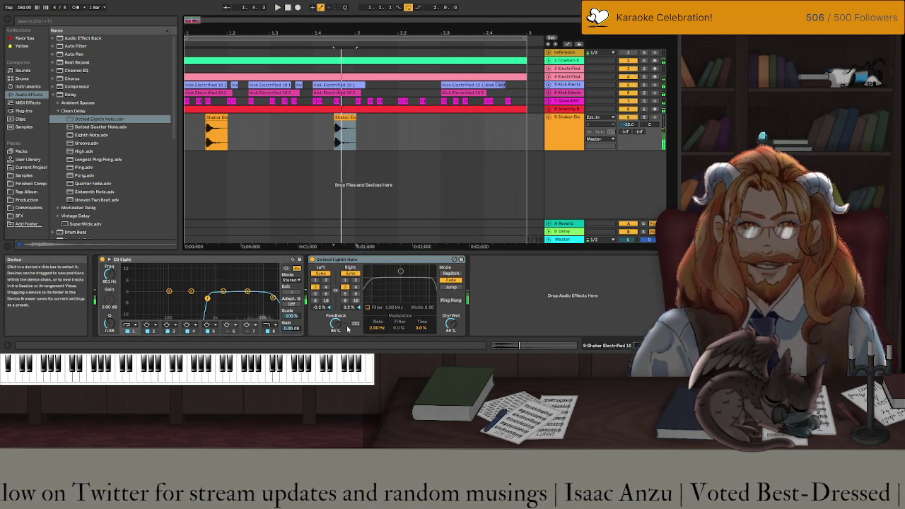
Replace the shaker's delay preset with Dotted Quarter Note, compare it with the delay bypassed, and enable Ping Pong.
click(101, 127)
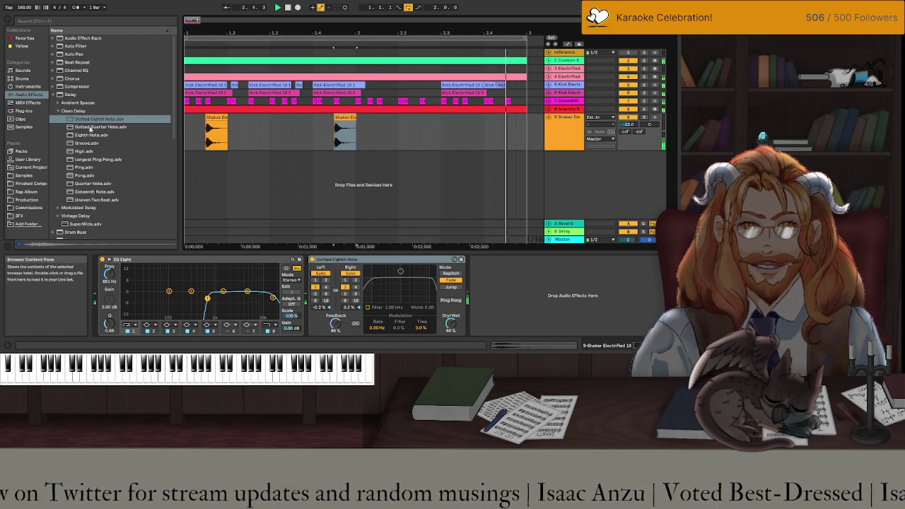
key(Return)
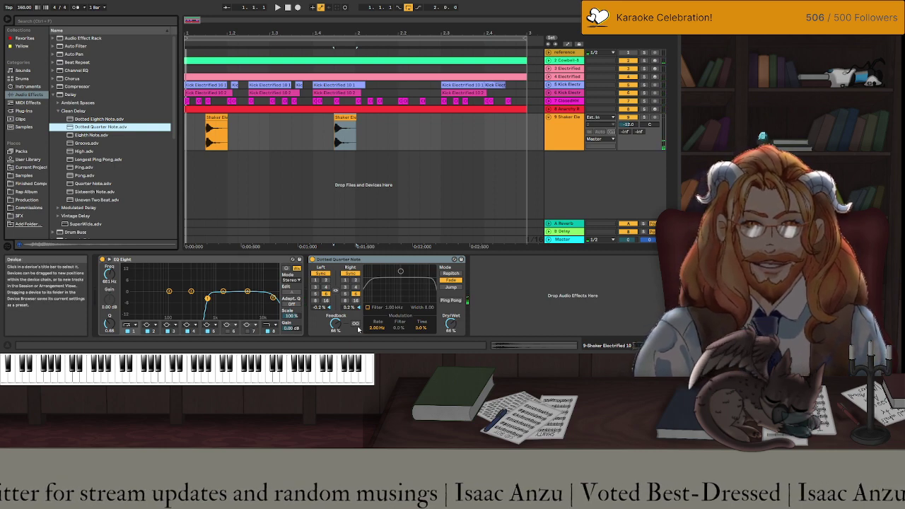
click(313, 259)
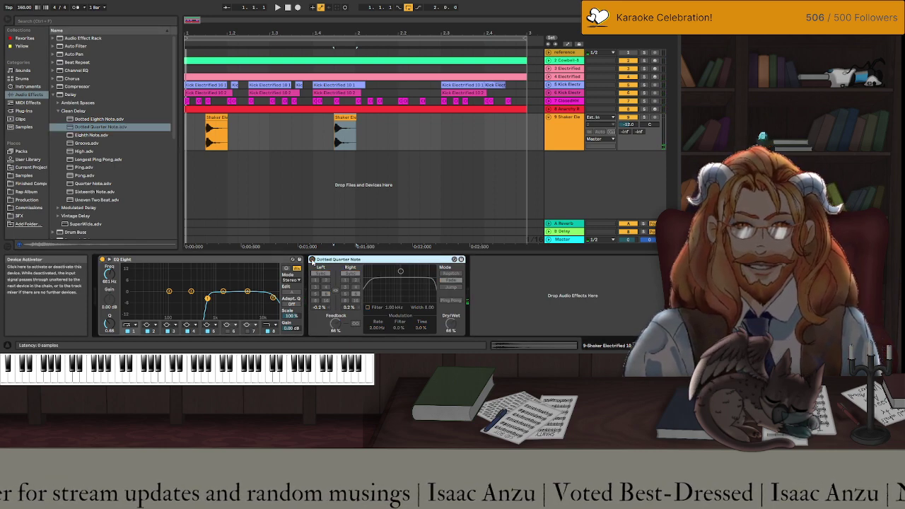
key(space)
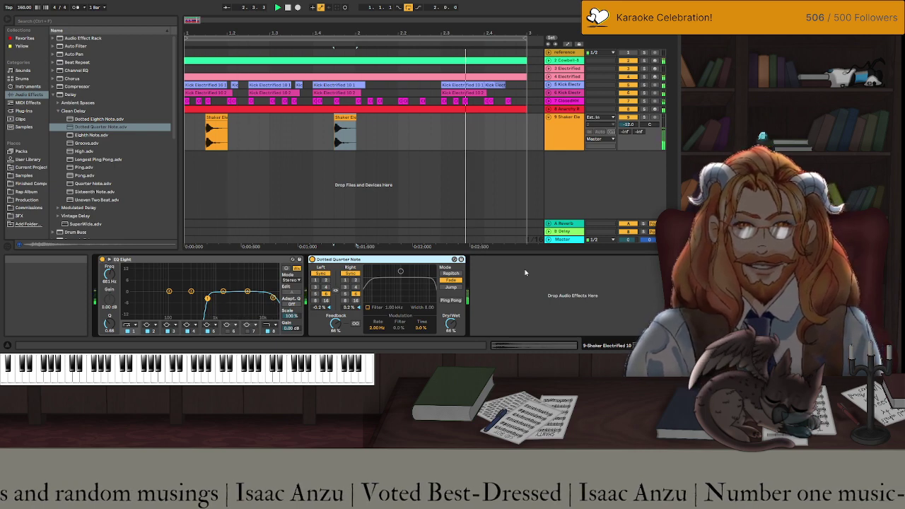
click(450, 301)
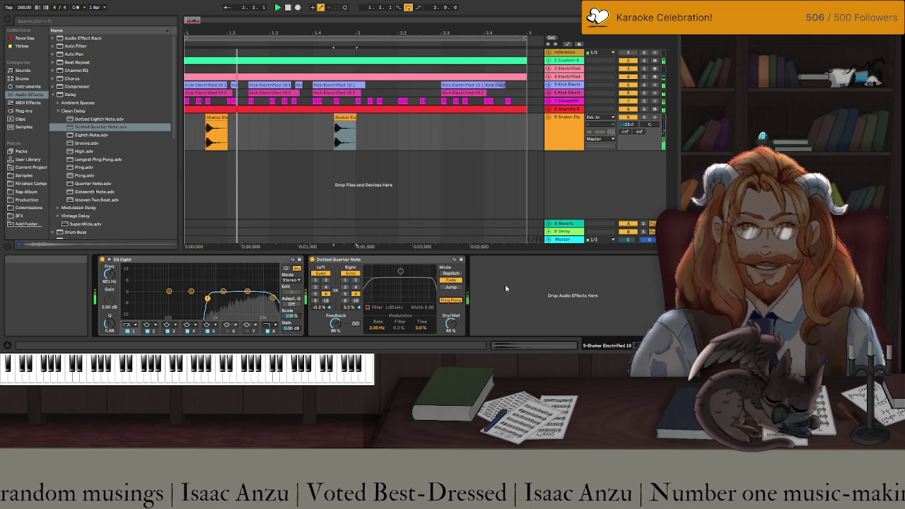
Add a Utility effect after the shaker's delay and set its Width to 42 %.
click(52, 94)
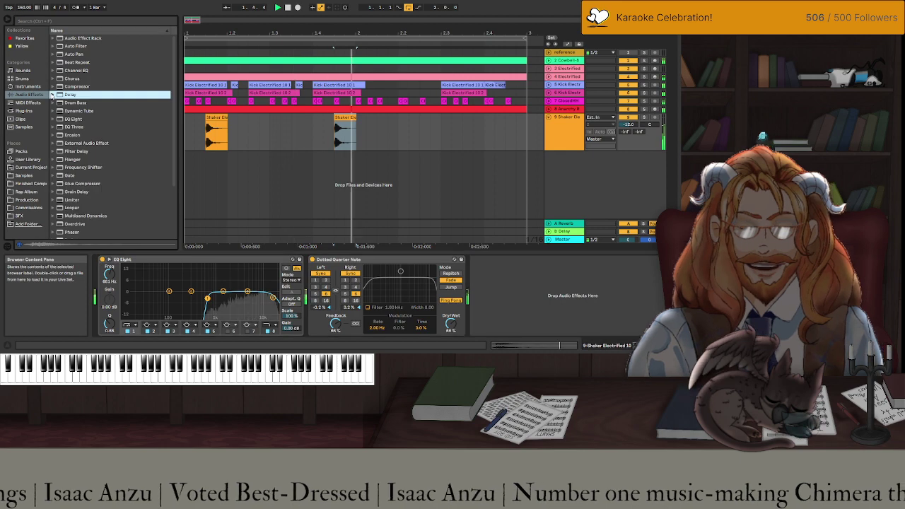
scroll(53, 97, down, 3)
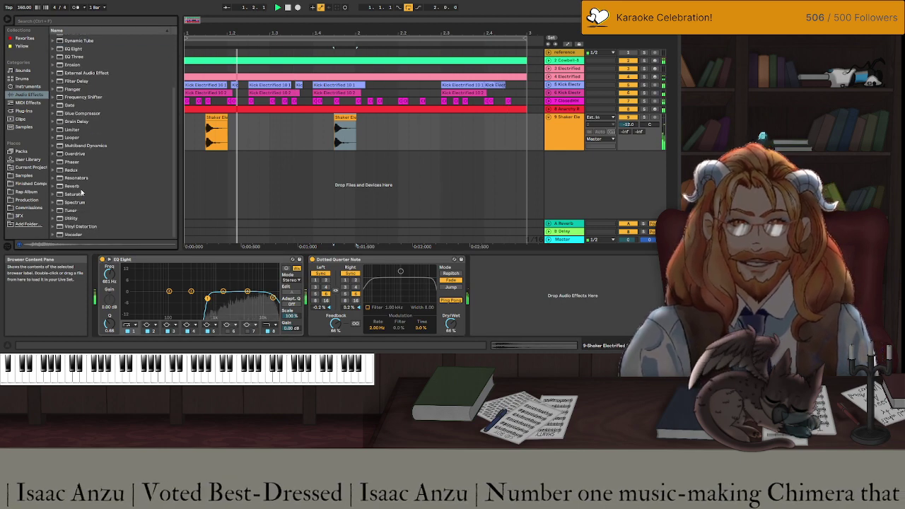
drag(70, 217, 572, 295)
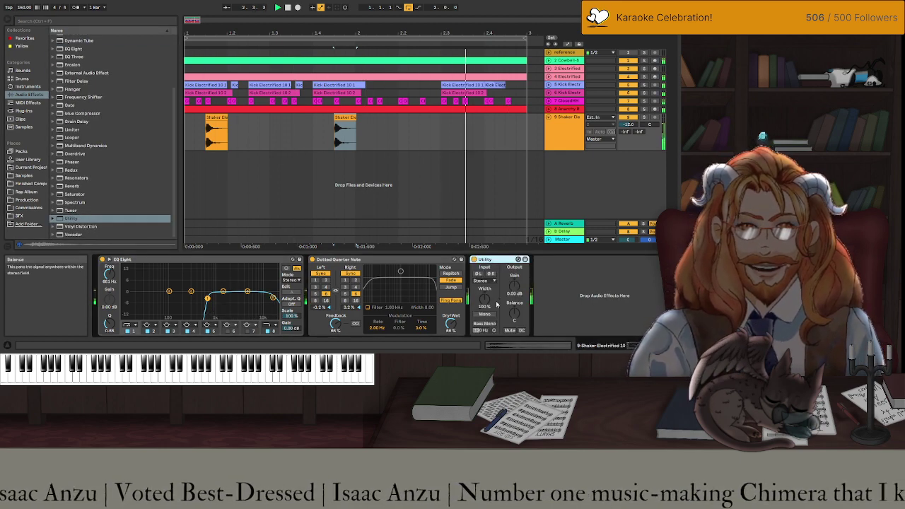
drag(484, 300, 484, 339)
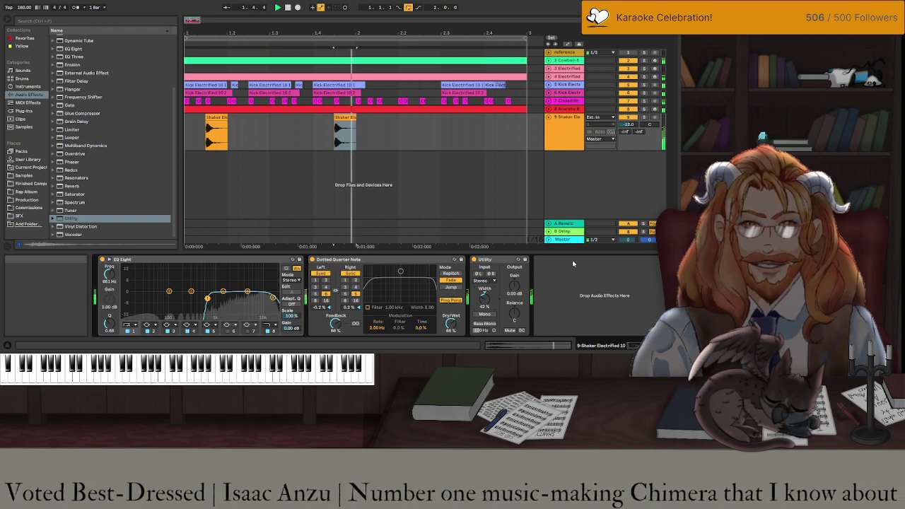
With kick track 5 unfolded, duplicate the two-bar arrangement from the cowbell through the shaker track and extend the loop to four bars.
click(548, 86)
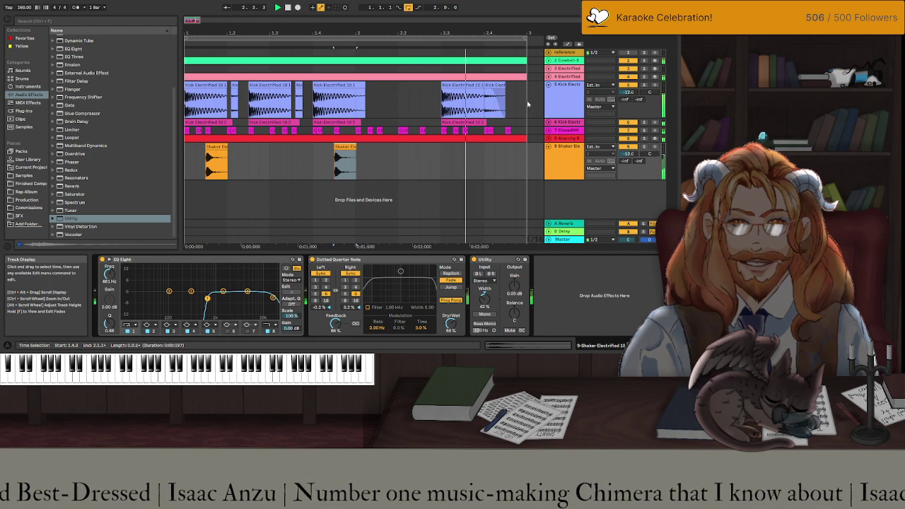
scroll(438, 157, down, 5)
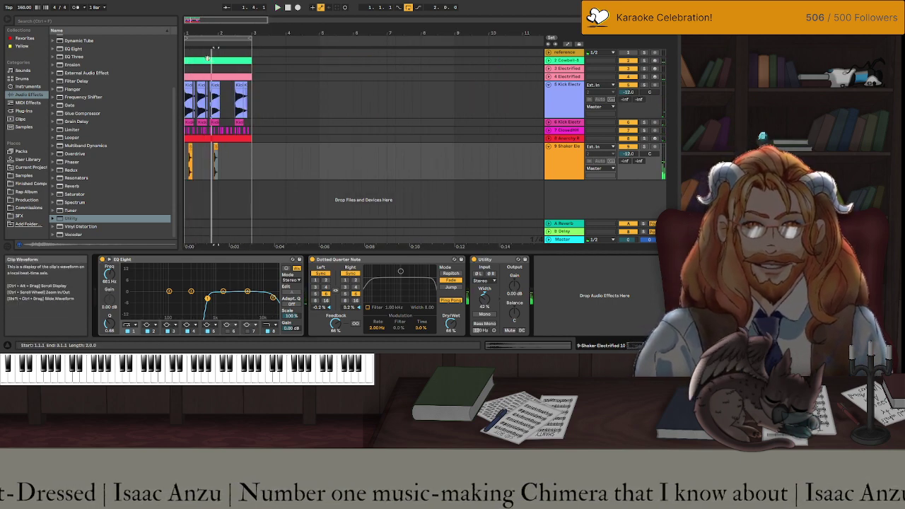
click(221, 137)
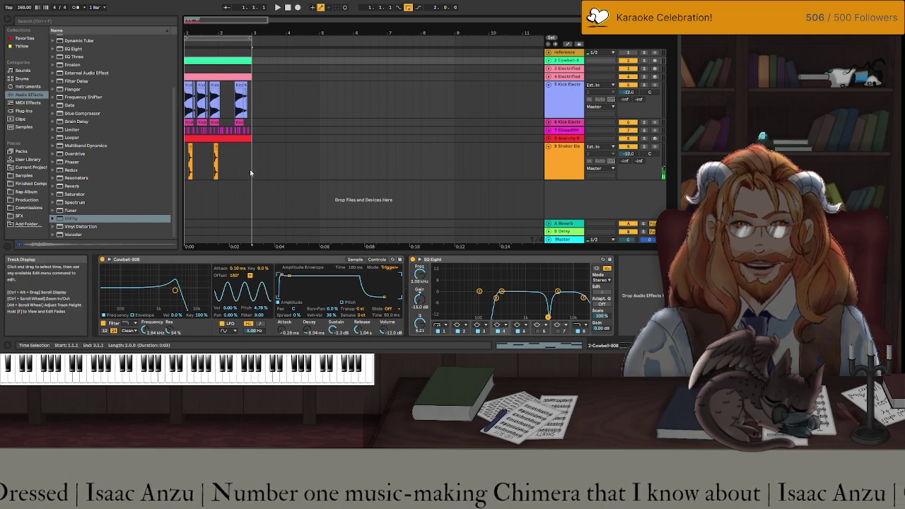
click(250, 169)
key(ctrl+d)
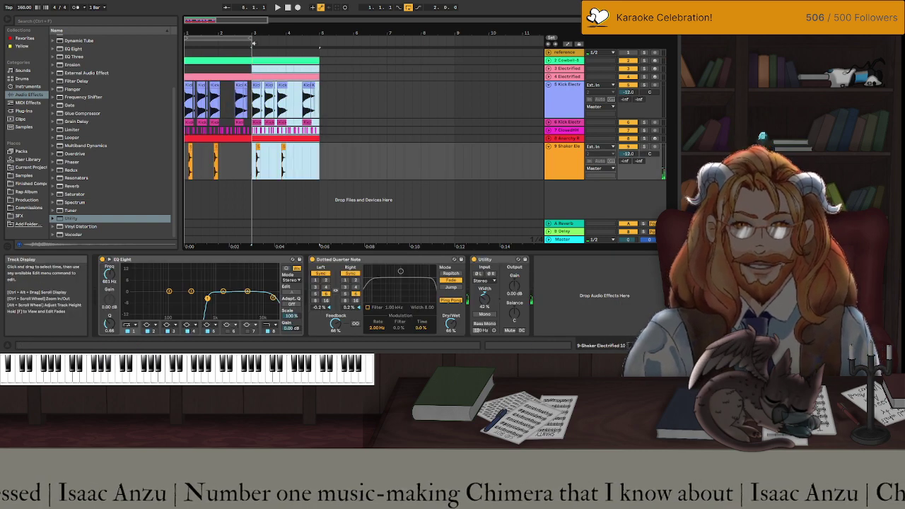
drag(253, 37, 320, 38)
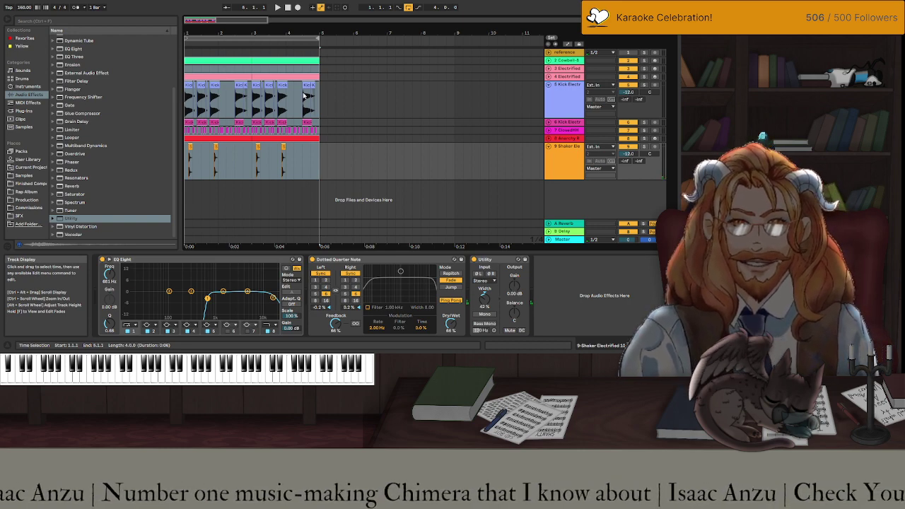
Replace the short kick clip at 4.4 on track 5 with a copy of the 4.3 kick trimmed to a thirty-second note.
scroll(313, 109, up, 5)
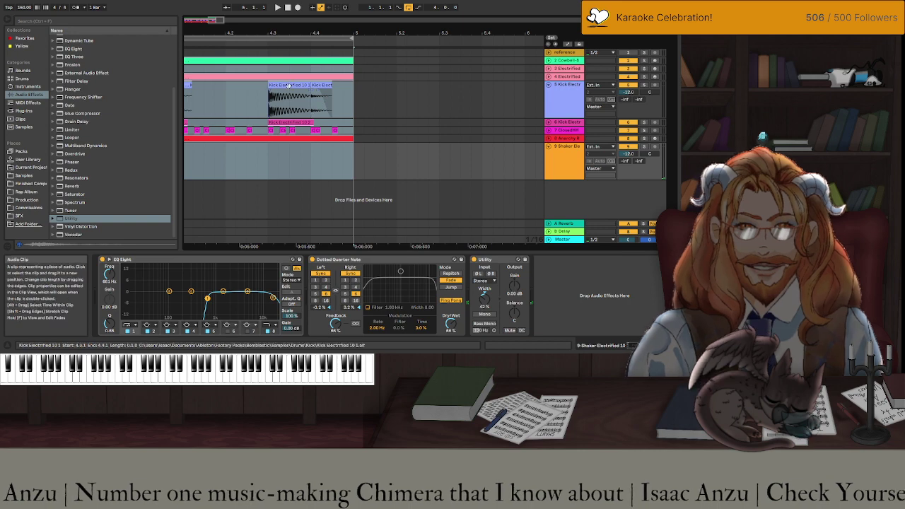
click(297, 99)
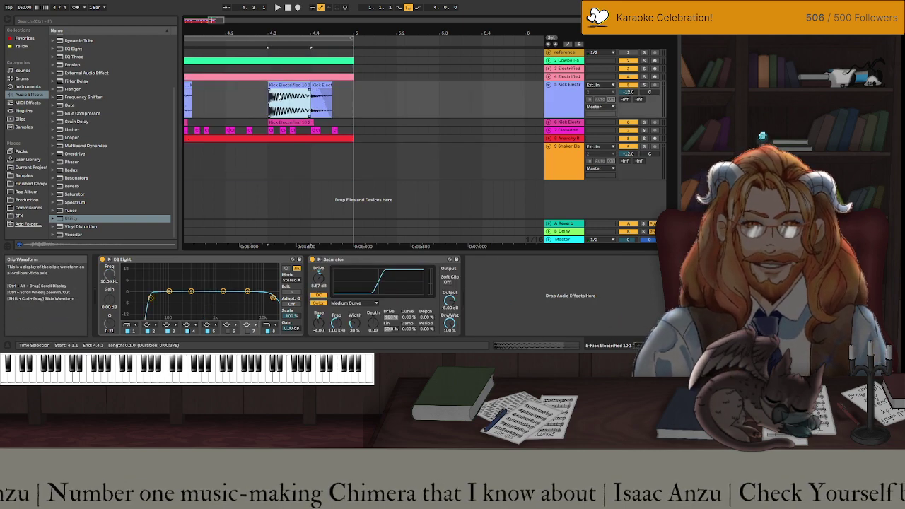
click(276, 85)
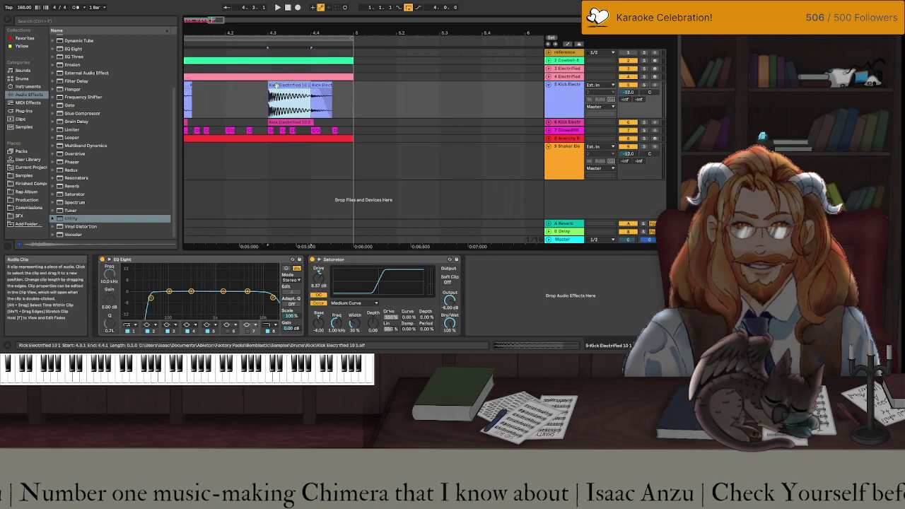
scroll(298, 94, up, 3)
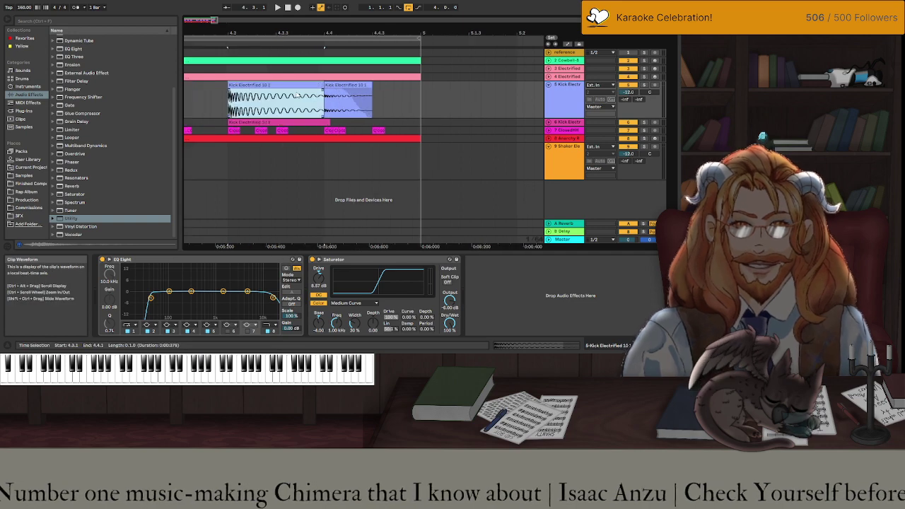
key(Delete)
click(279, 86)
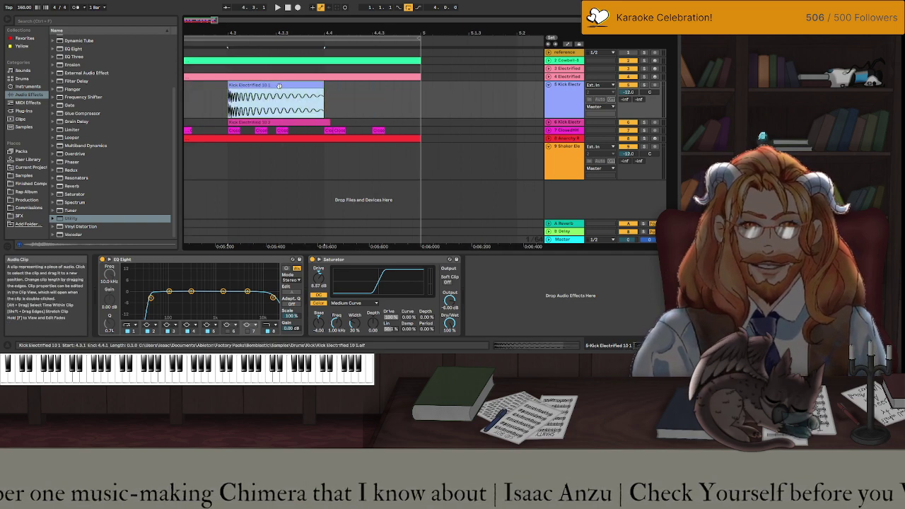
key(ctrl+d)
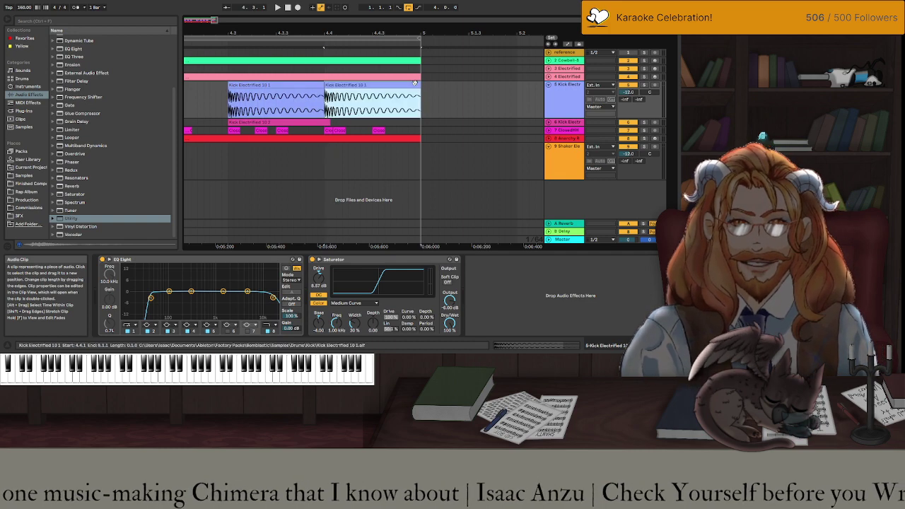
drag(419, 85, 330, 85)
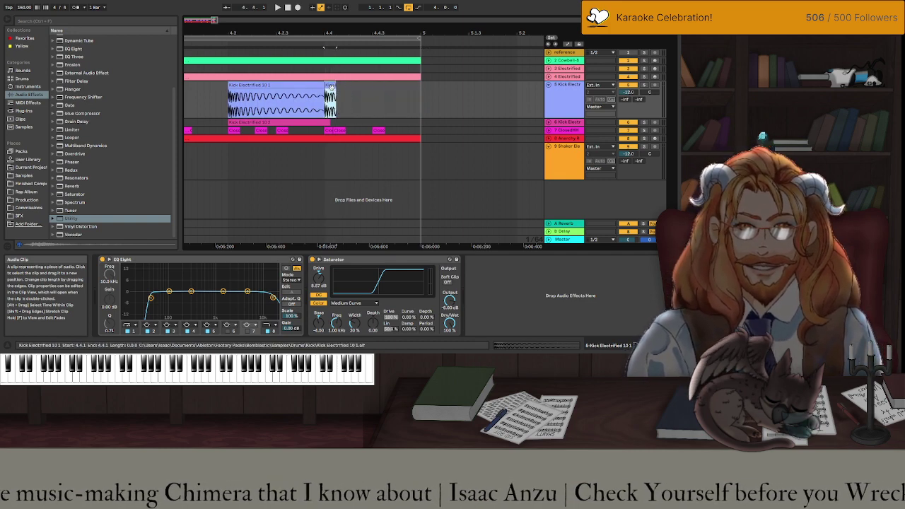
Repeat the short kick slice up to bar 5, consolidate the repeats into one clip and give it a full-length fade-in.
key(ctrl+d)
key(ctrl+d)
key(ctrl+d)
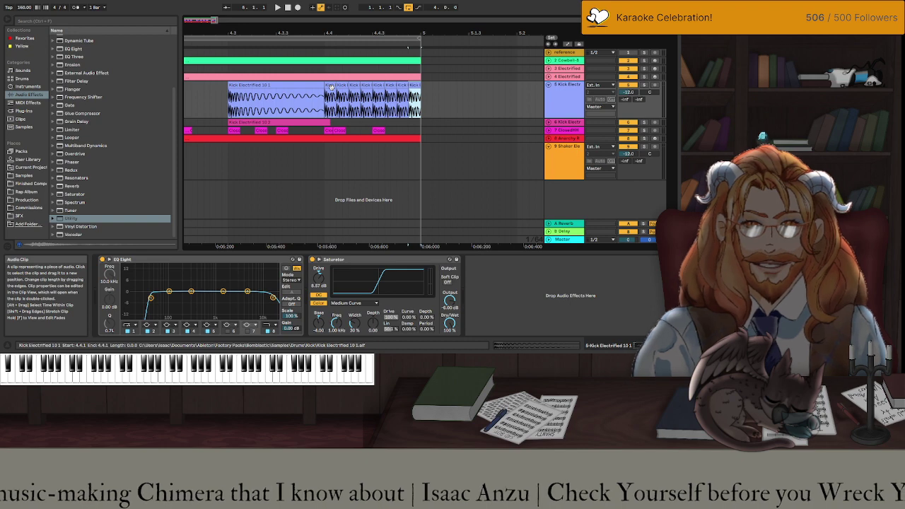
click(413, 85)
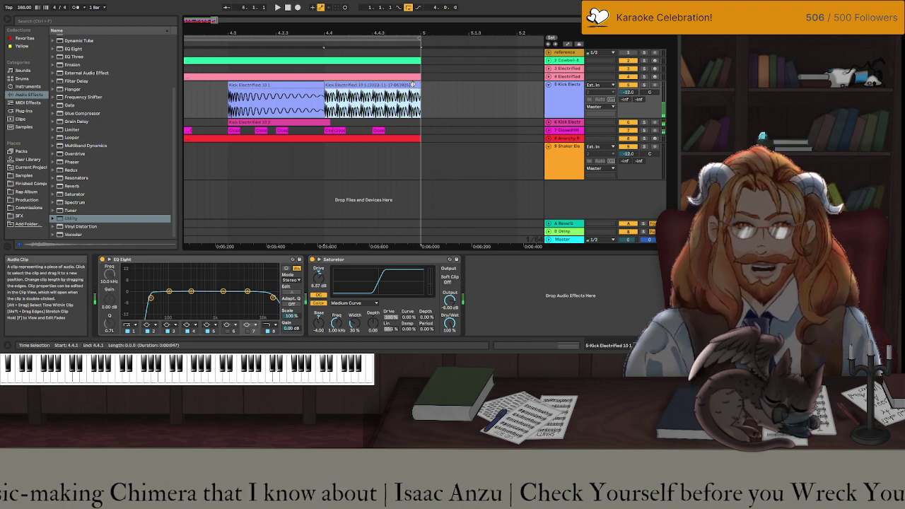
key(ctrl+j)
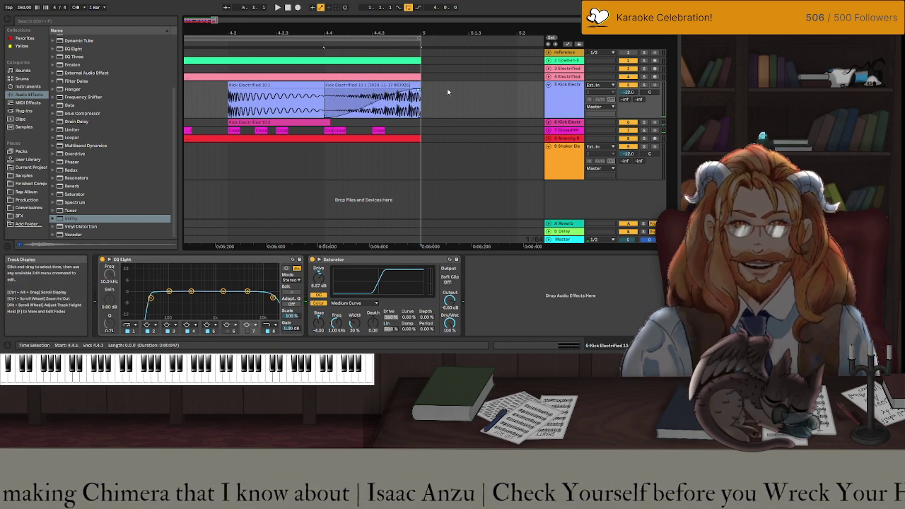
click(384, 85)
Play the four-bar loop to check the faded-in kick roll against the other tracks.
key(space)
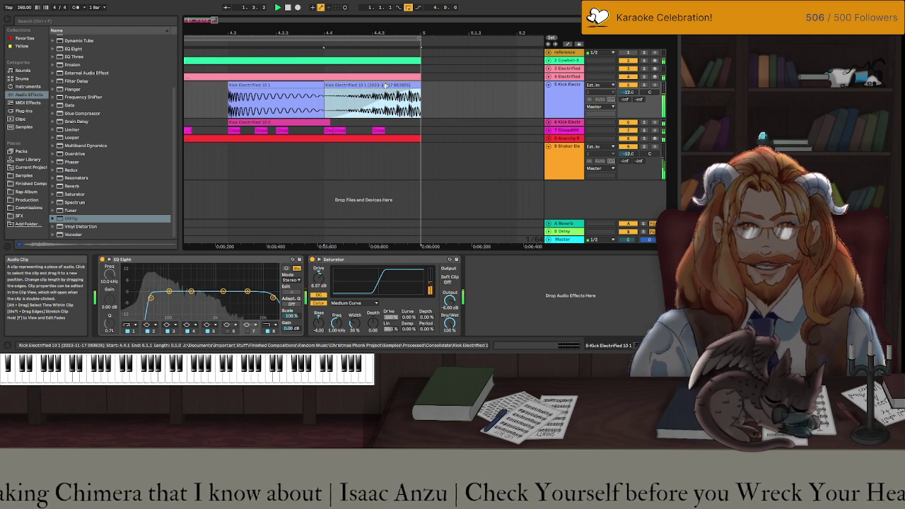
ctrl+scroll(393, 106, down, 6)
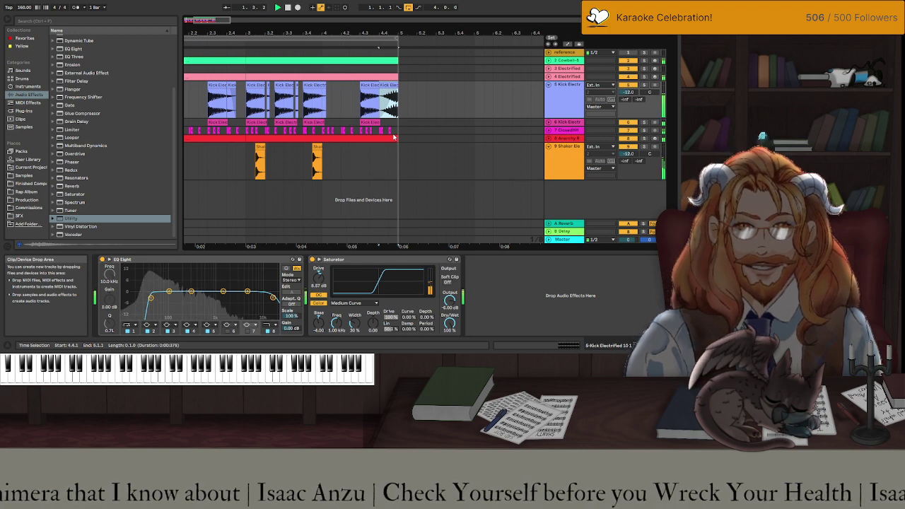
ctrl+scroll(357, 113, down, 3)
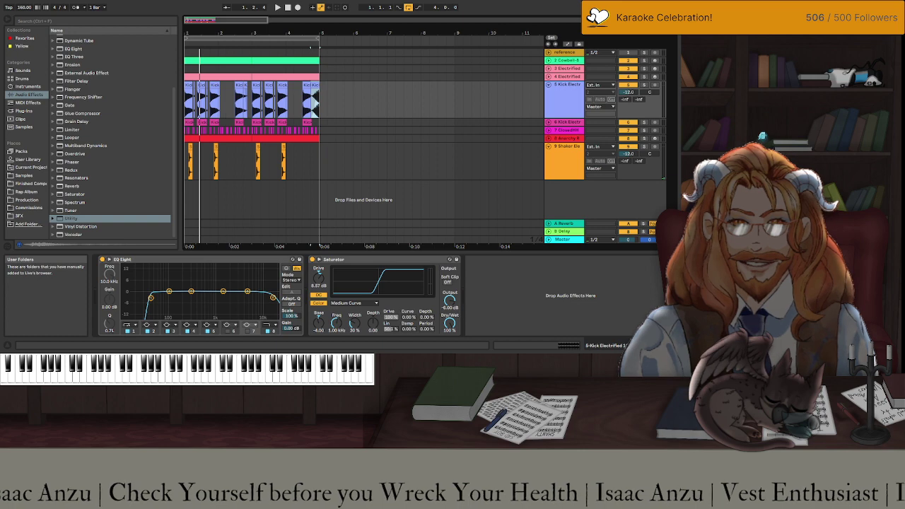
Try a search for "rap" in the sample library and clear the search text.
click(24, 126)
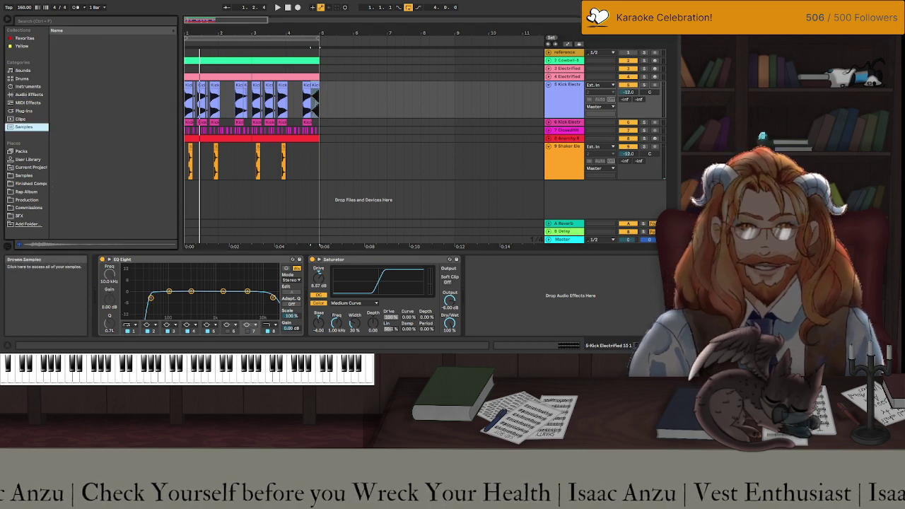
click(80, 24)
text(r)
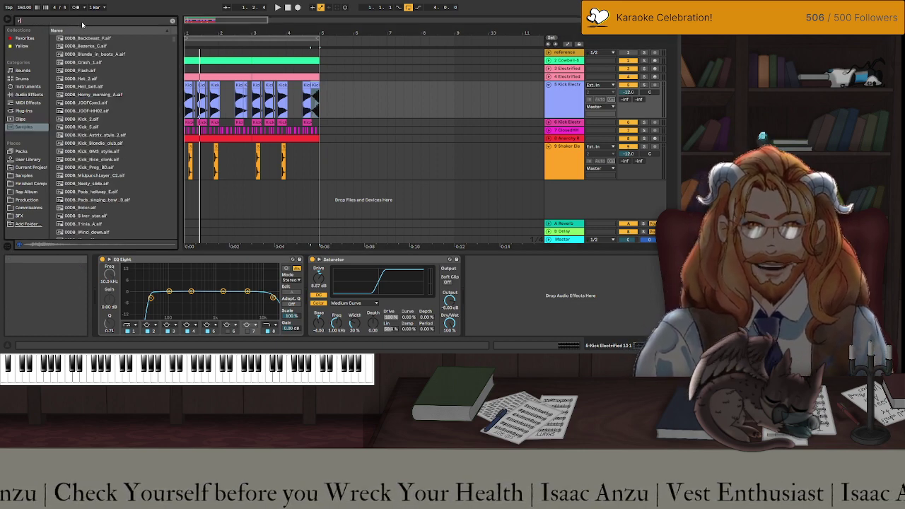
text(ap)
key(BackSpace)
key(BackSpace)
key(BackSpace)
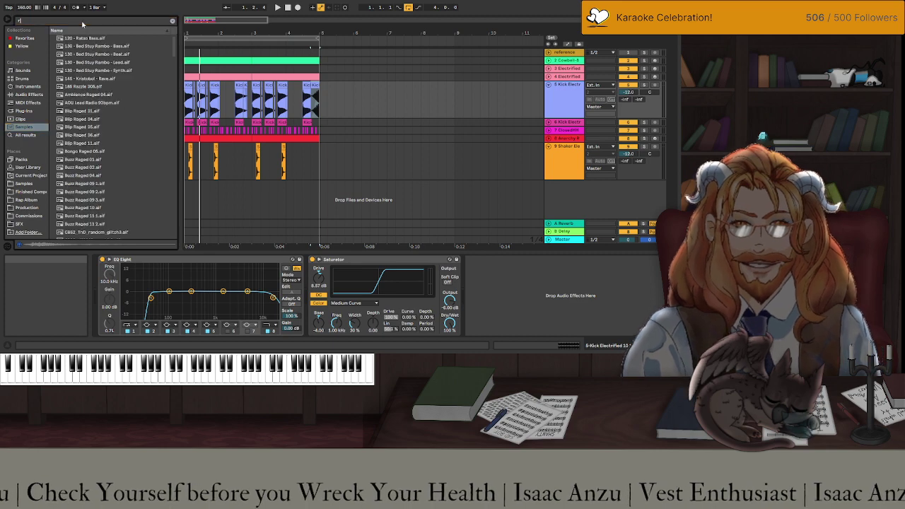
Search the samples for "vocal" and preview the results from Danman vocal 2 through the last DP_Vocal sample.
text(vocal)
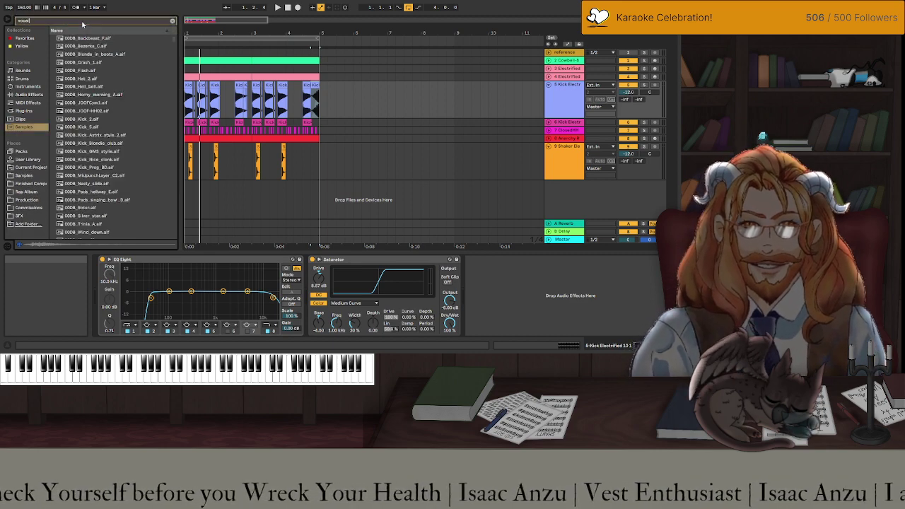
click(83, 46)
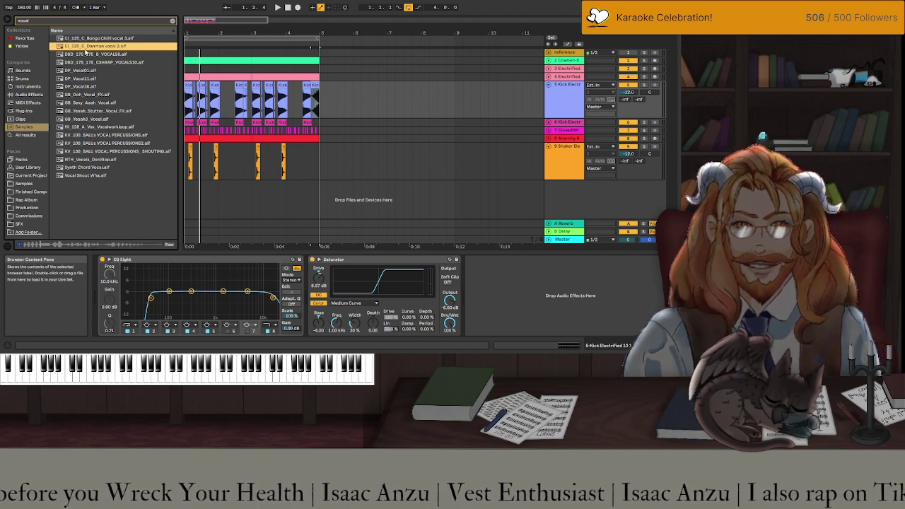
click(86, 55)
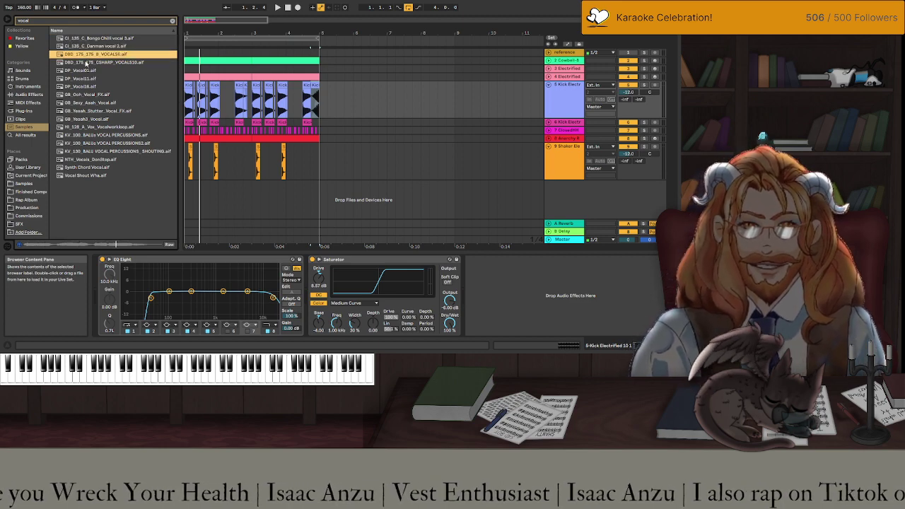
click(85, 62)
click(86, 71)
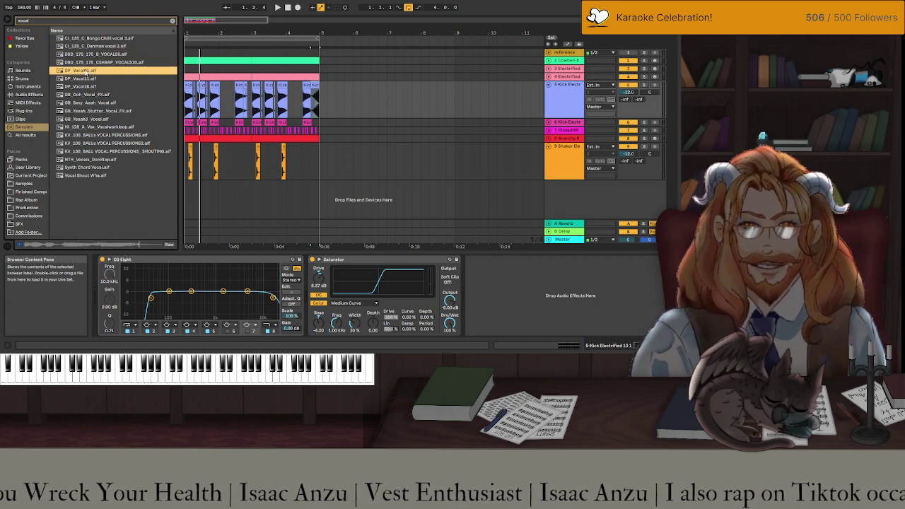
click(85, 79)
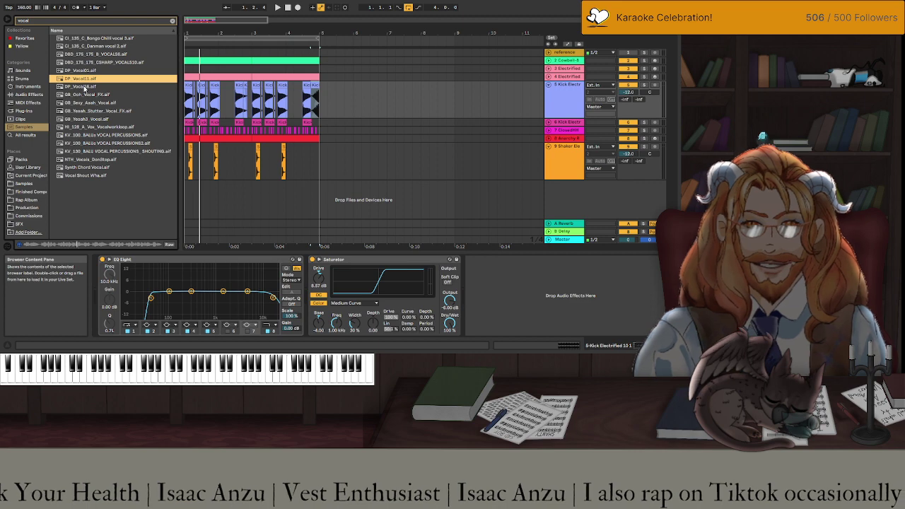
click(85, 87)
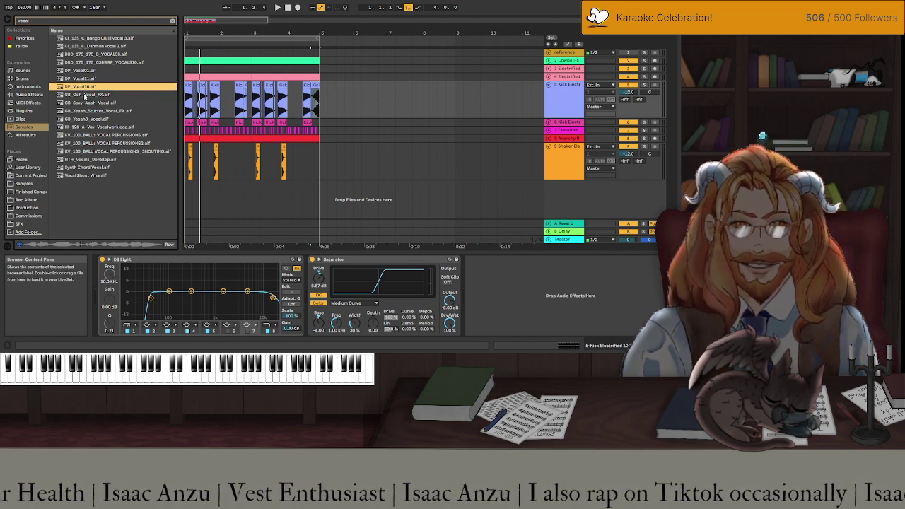
Preview the remaining vocal samples one by one, from GB_Ooh_Vocal_FX through Vocal Shout Wha.
click(85, 95)
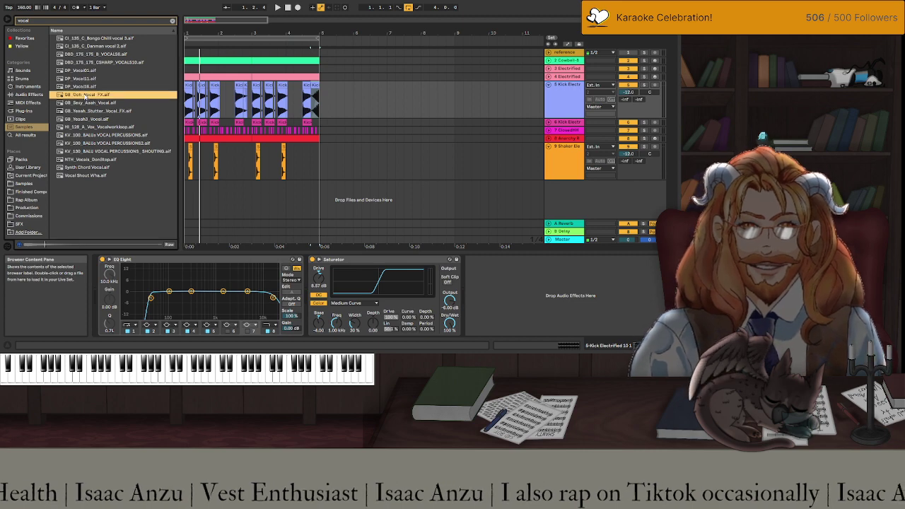
click(84, 103)
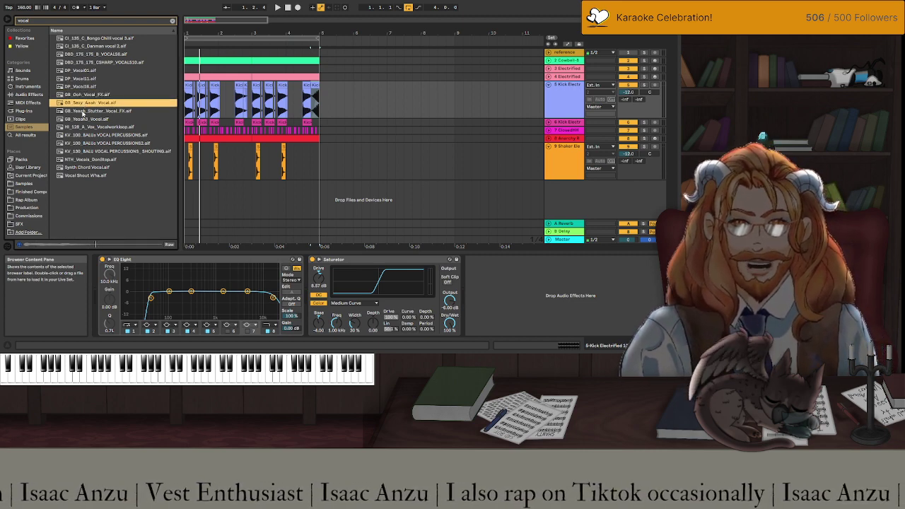
click(83, 111)
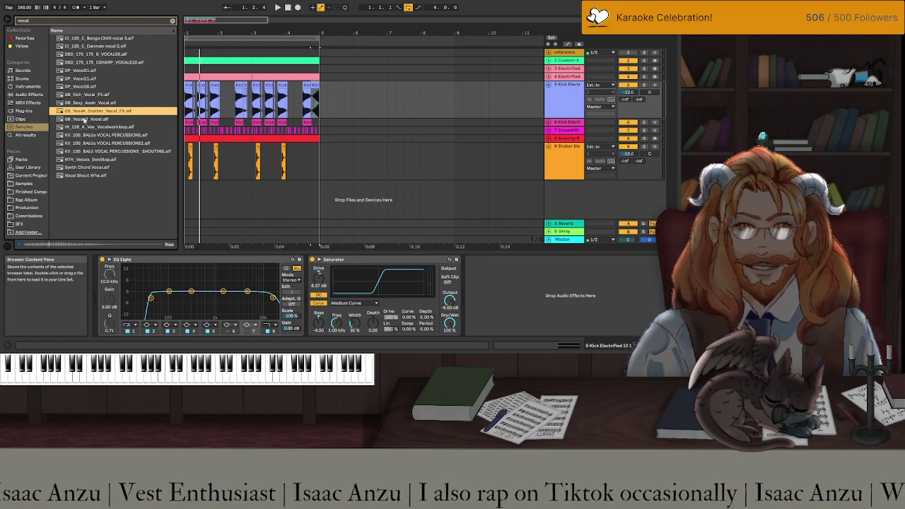
click(85, 119)
click(86, 127)
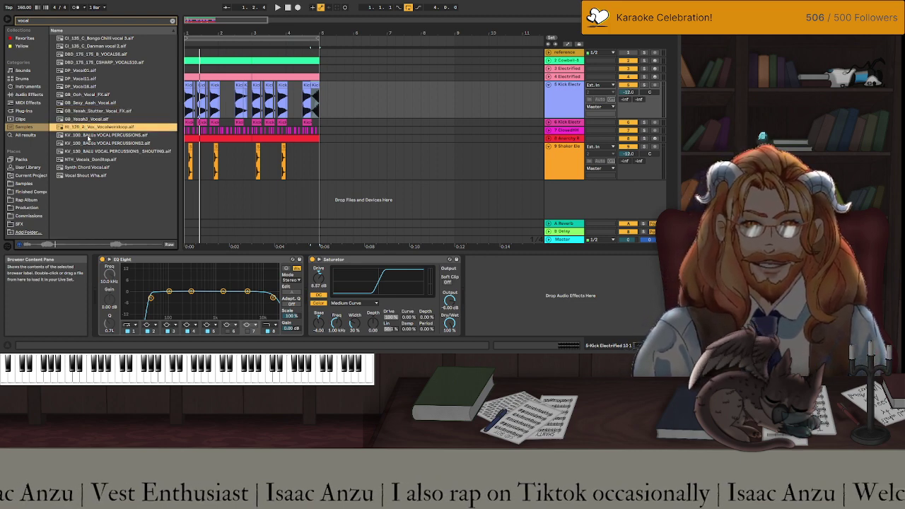
click(89, 135)
click(88, 143)
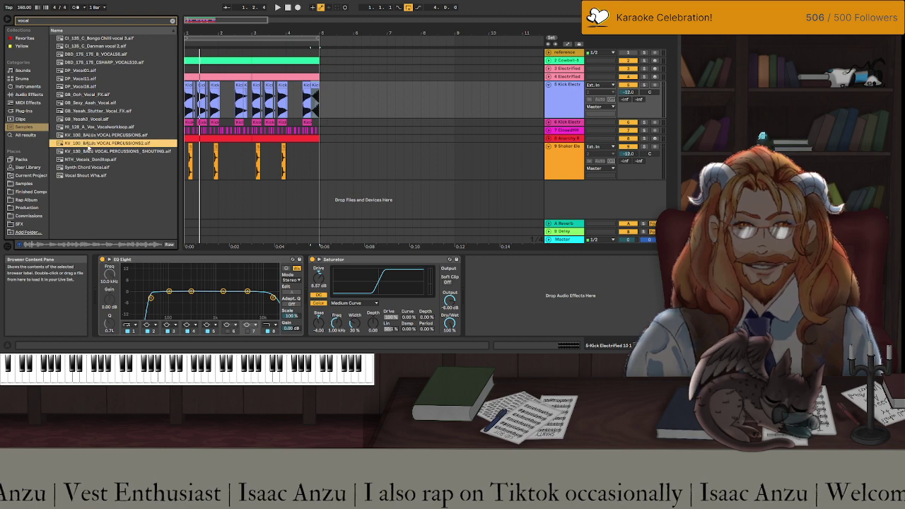
click(90, 151)
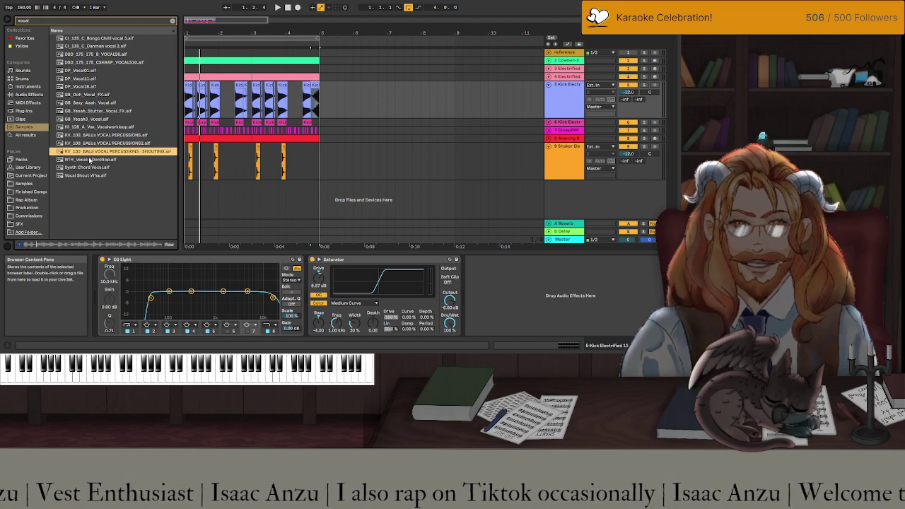
click(89, 159)
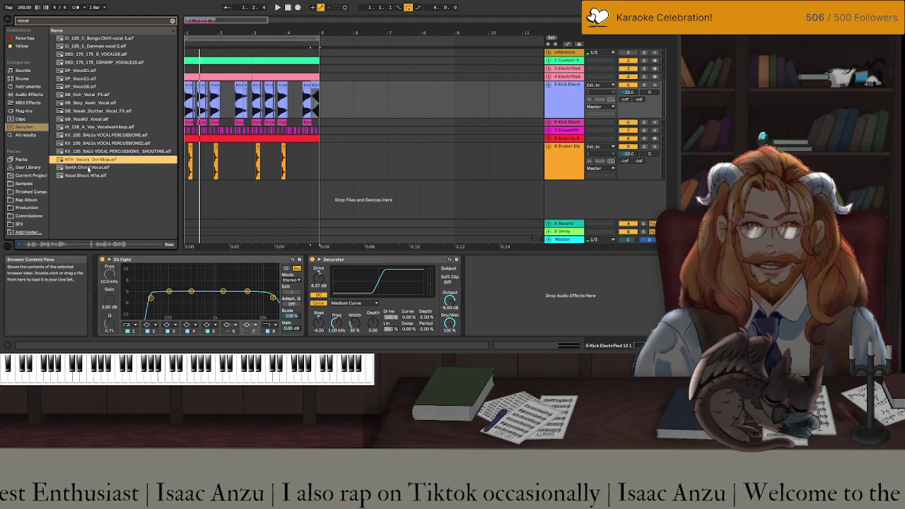
click(88, 167)
click(88, 176)
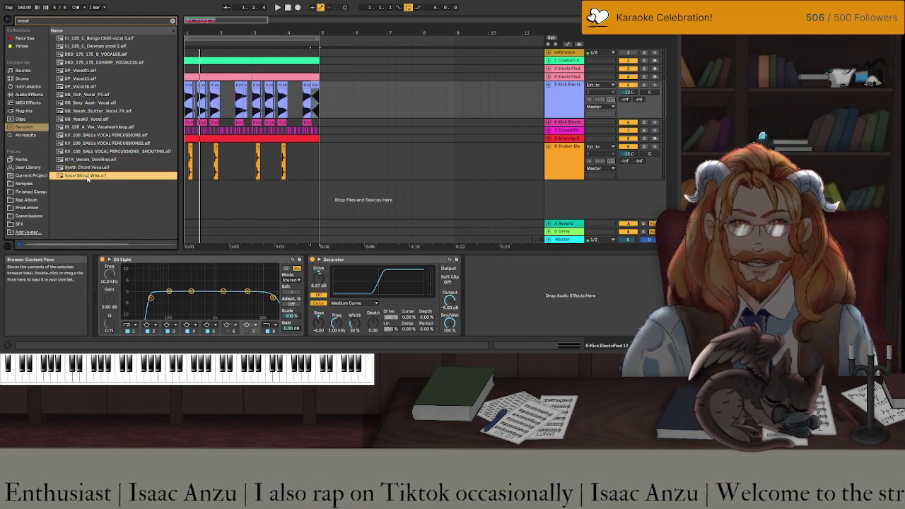
Preview the Vocal Shout Wha neighbours again and place the DP_Vocal11 sample at bar 1 on a new audio track.
click(88, 86)
click(87, 79)
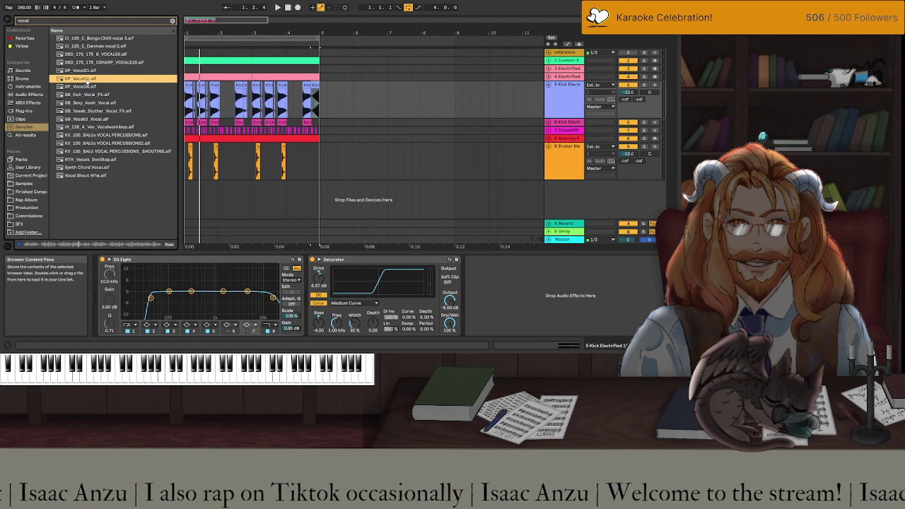
drag(194, 169, 195, 185)
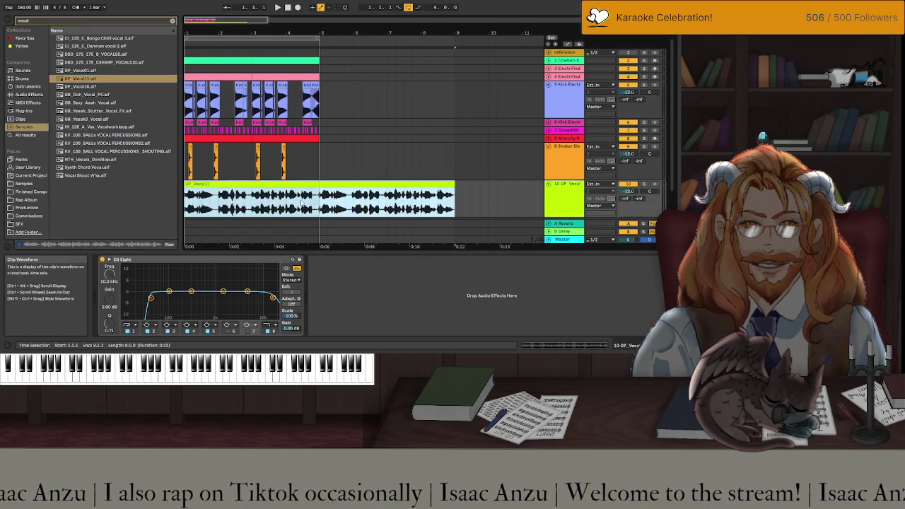
Listen to the DP_Vocal11 clip in solo, set its transposition to -12 semitones and lower its formants to 37.50.
double_click(417, 186)
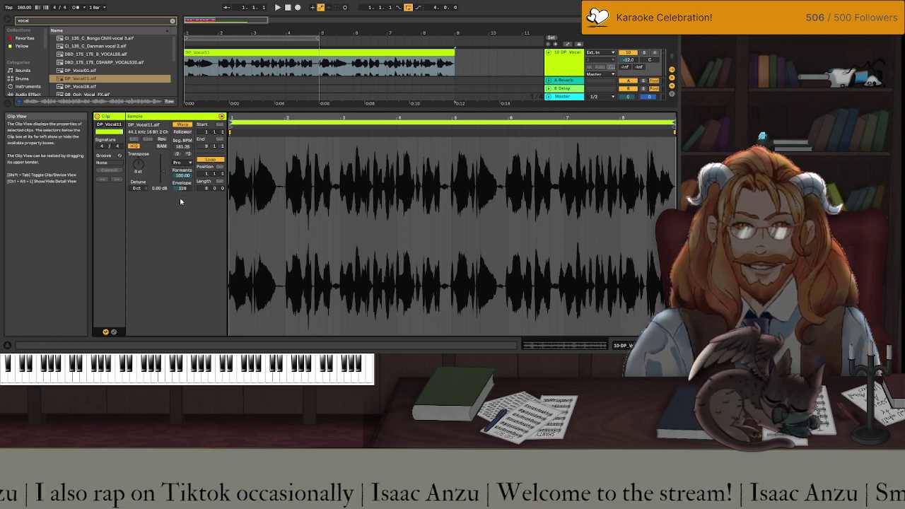
scroll(182, 162, down, 5)
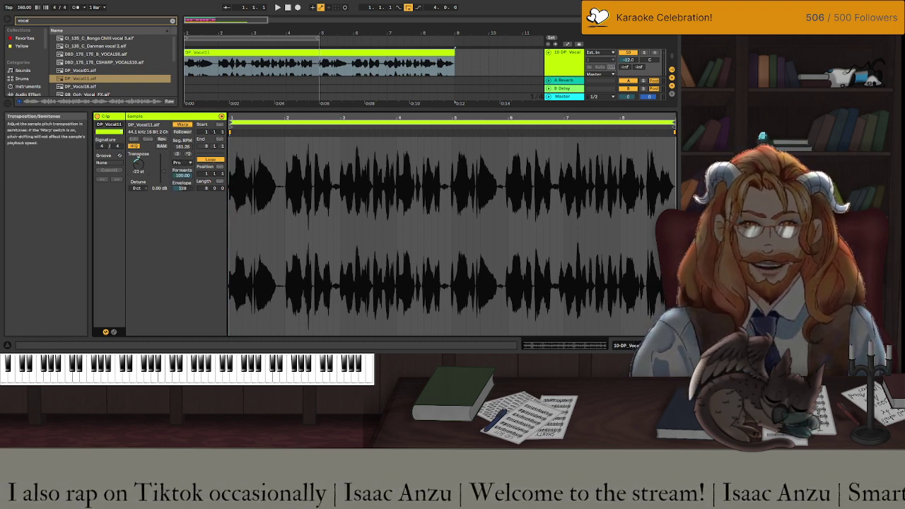
key(space)
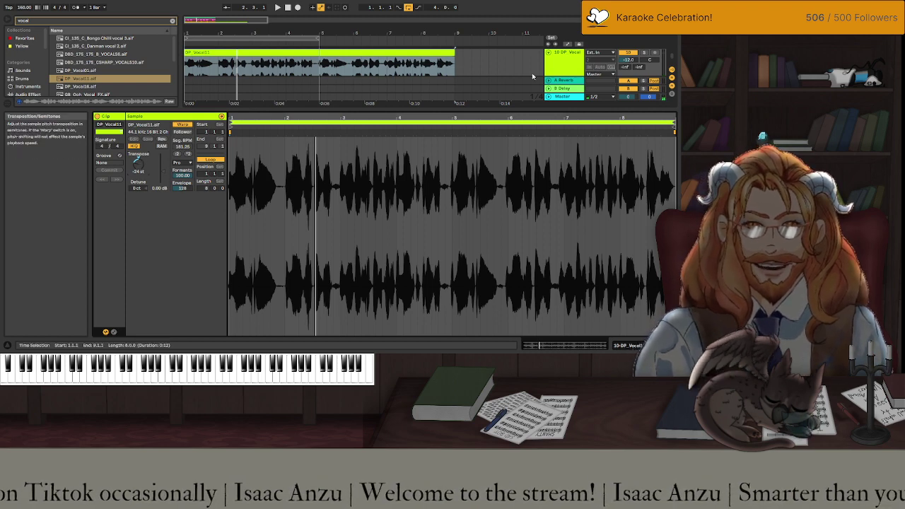
key(space)
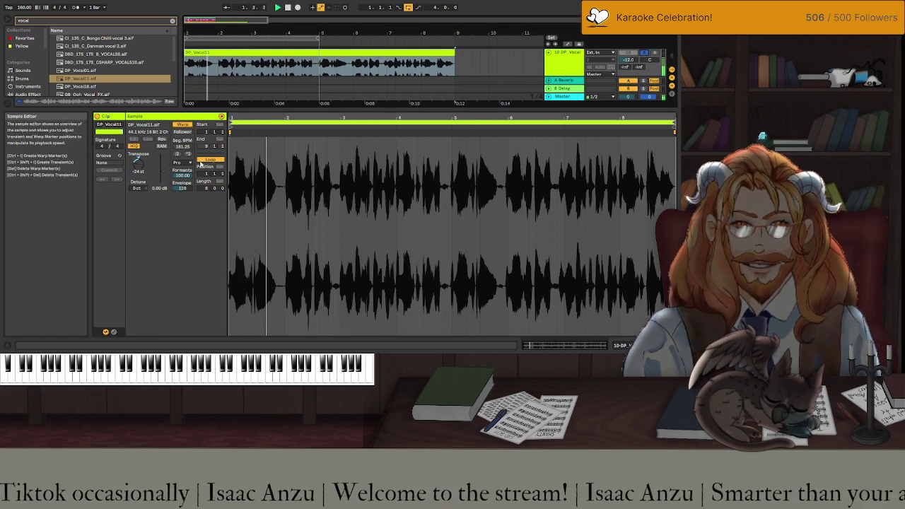
drag(183, 178, 183, 222)
drag(138, 164, 148, 186)
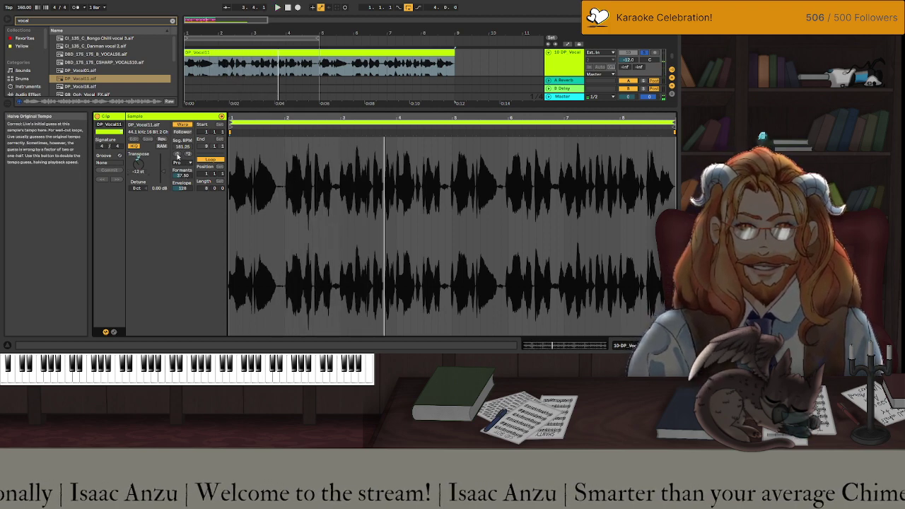
Halve the DP_Vocal11 clip's original tempo and shorten the clip to end at bar 5.
click(178, 154)
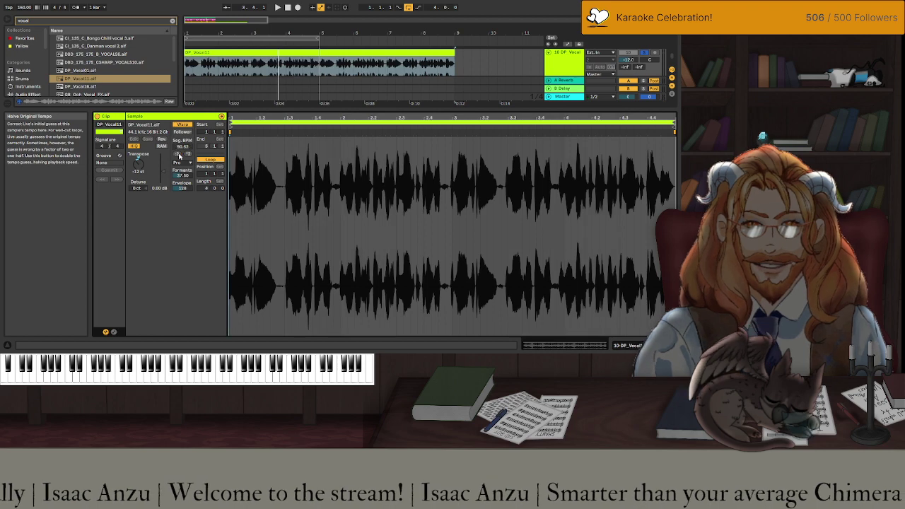
drag(454, 53, 320, 54)
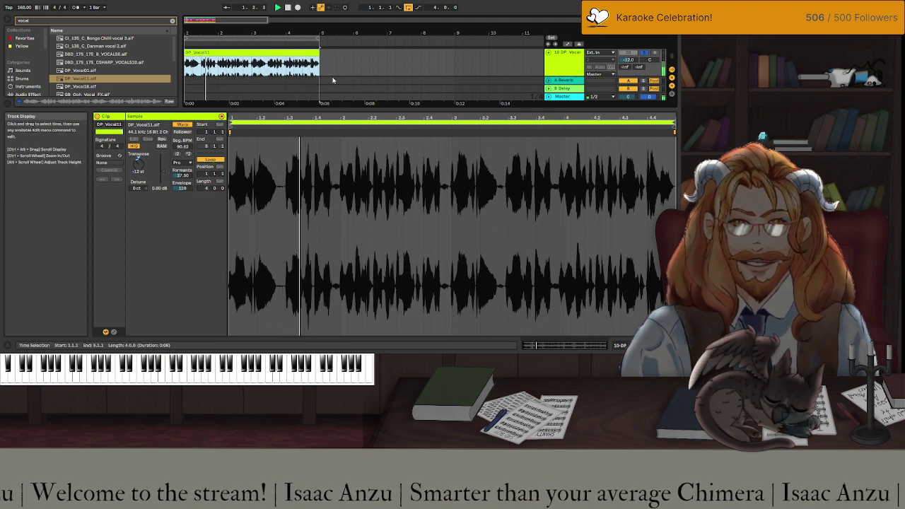
Set the DP_Vocal11 clip's formants to 39.84 and turn off all track solos to hear it in the full mix.
scroll(637, 71, up, 2)
scroll(639, 65, up, 2)
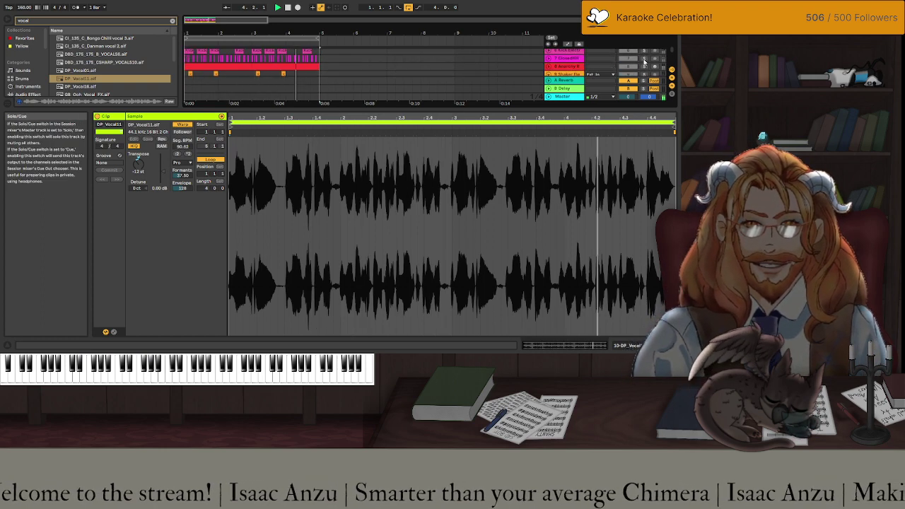
scroll(410, 64, down, 4)
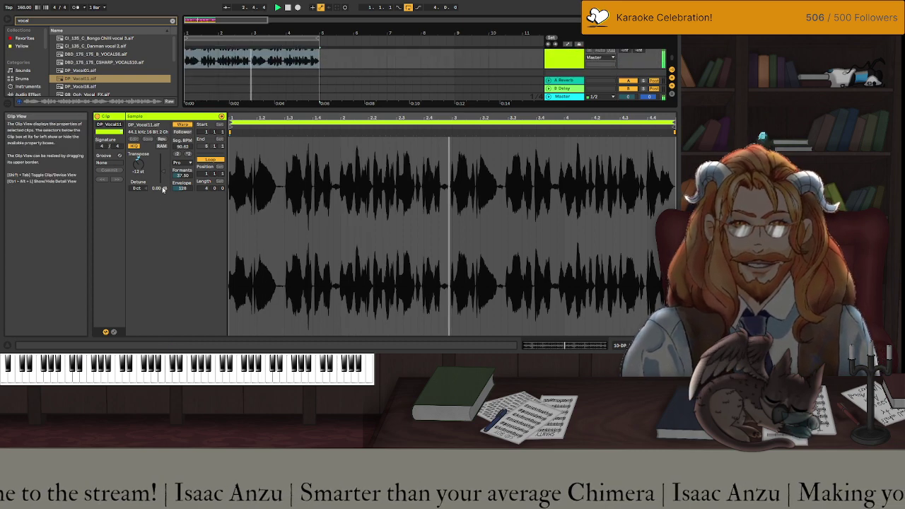
mouse_move(183, 175)
mouse_down()
mouse_move(182, 194)
mouse_move(183, 181)
mouse_up()
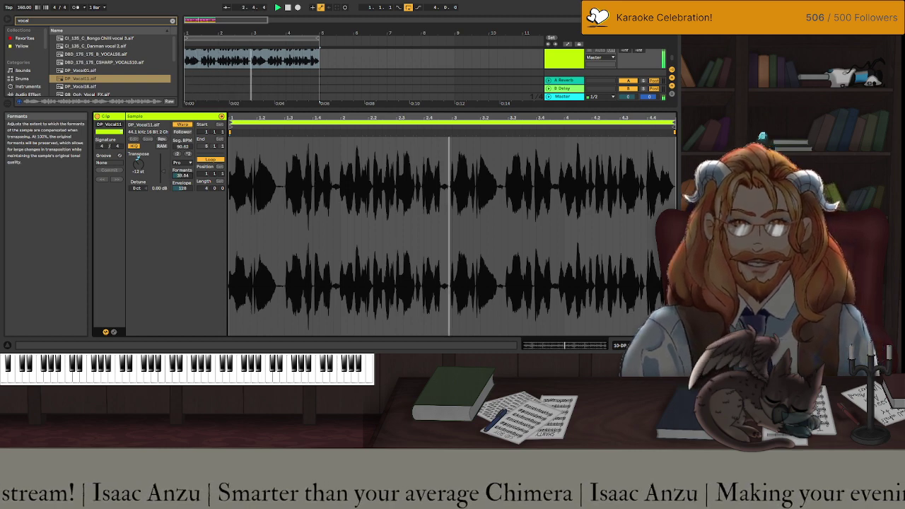
click(653, 121)
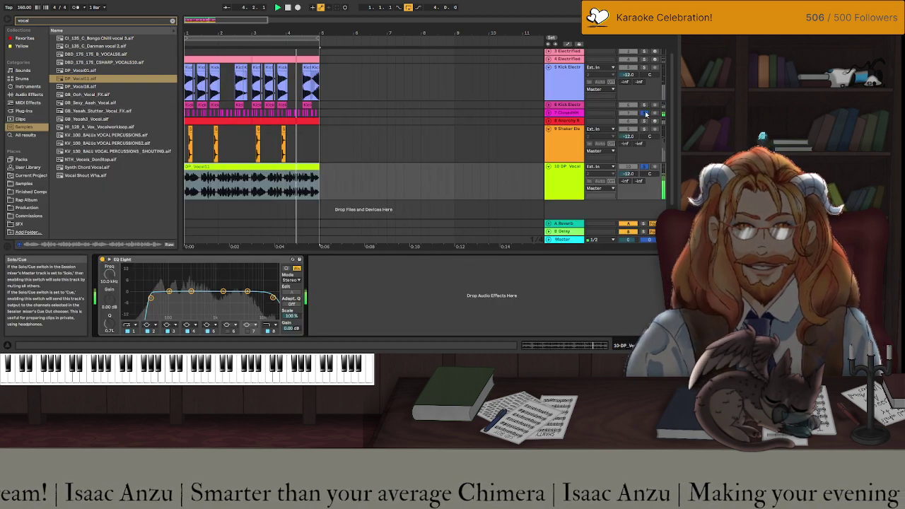
click(645, 113)
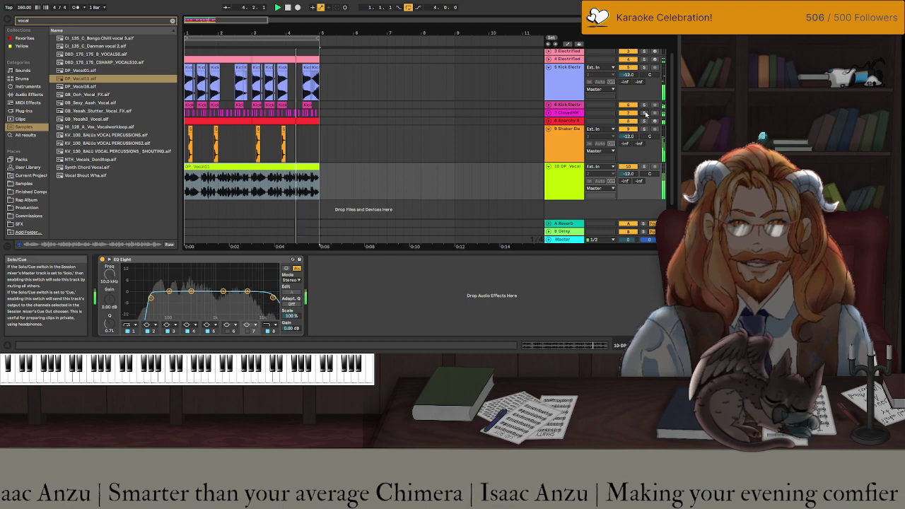
Move the vocal track's EQ Eight high cut down to 1.67 kHz and double the clip's original tempo.
click(280, 167)
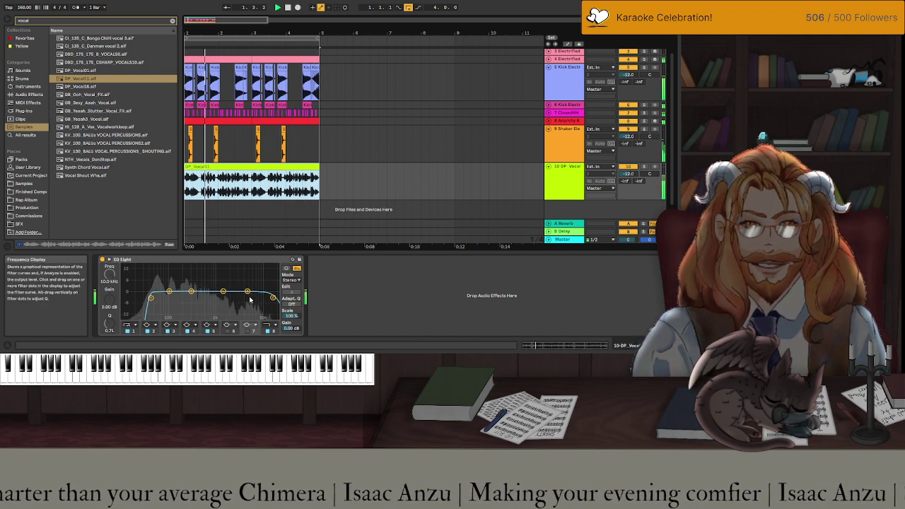
drag(273, 298, 226, 297)
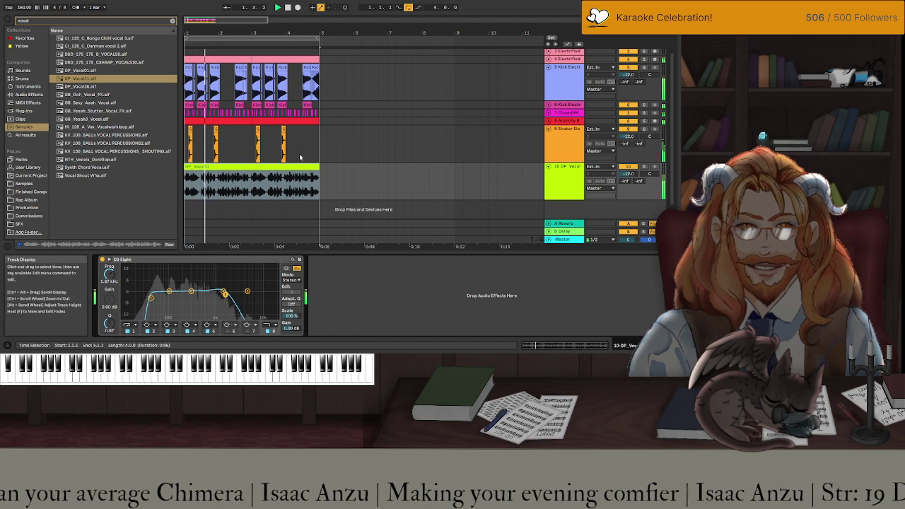
double_click(249, 186)
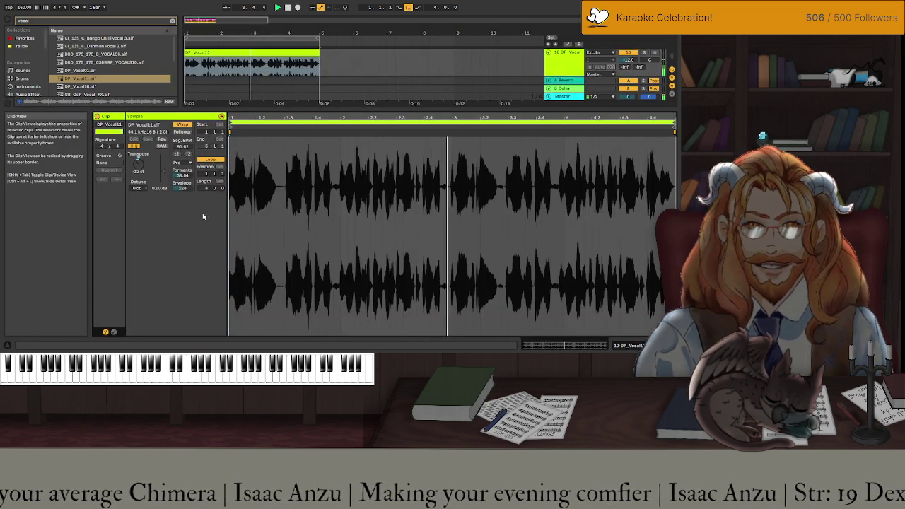
click(186, 156)
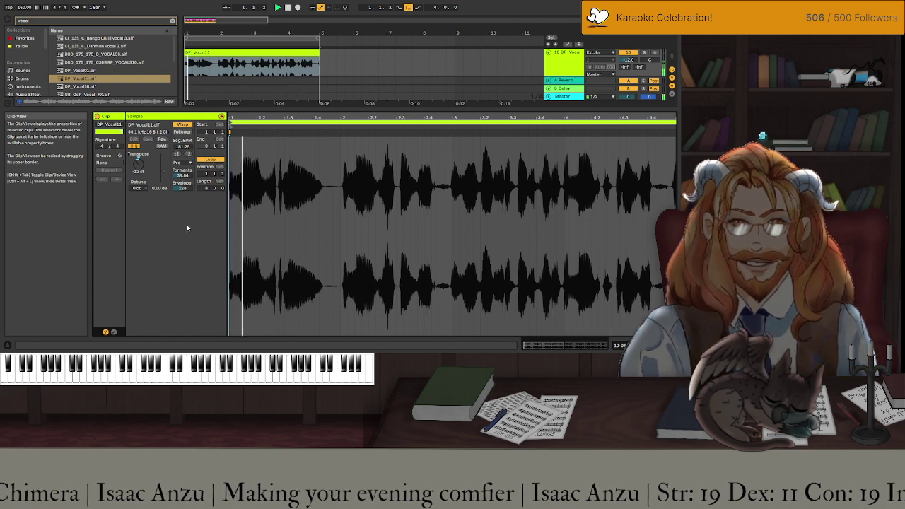
Extend the DP_Vocal11 clip to bar 9, time-compress it to end at bar 7 and play the result.
click(107, 80)
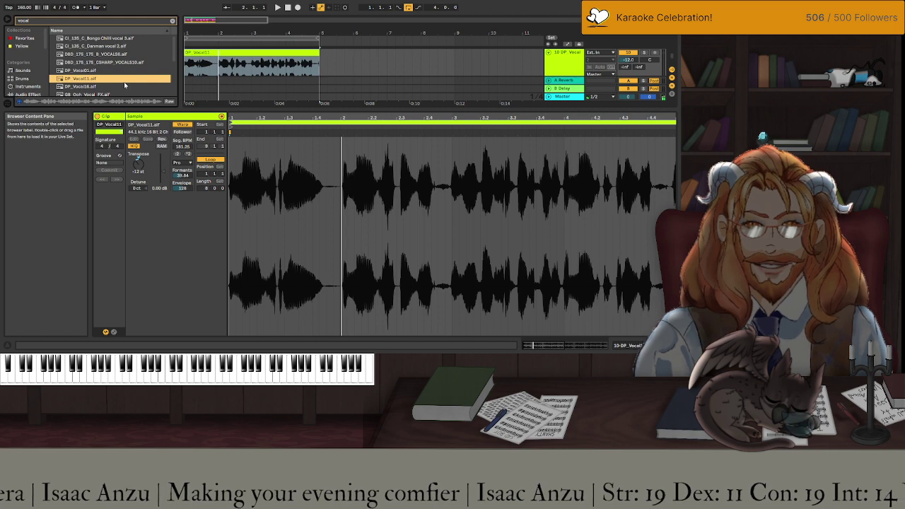
click(313, 76)
click(316, 53)
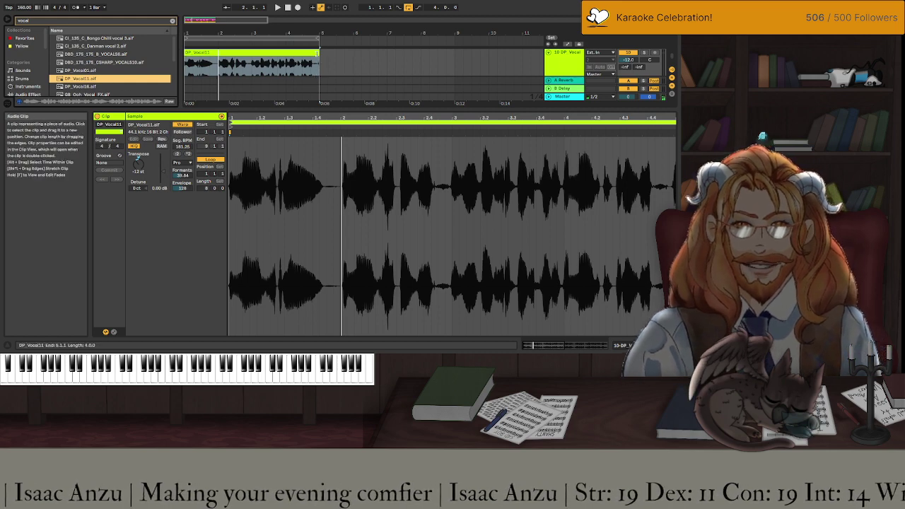
drag(319, 53, 455, 53)
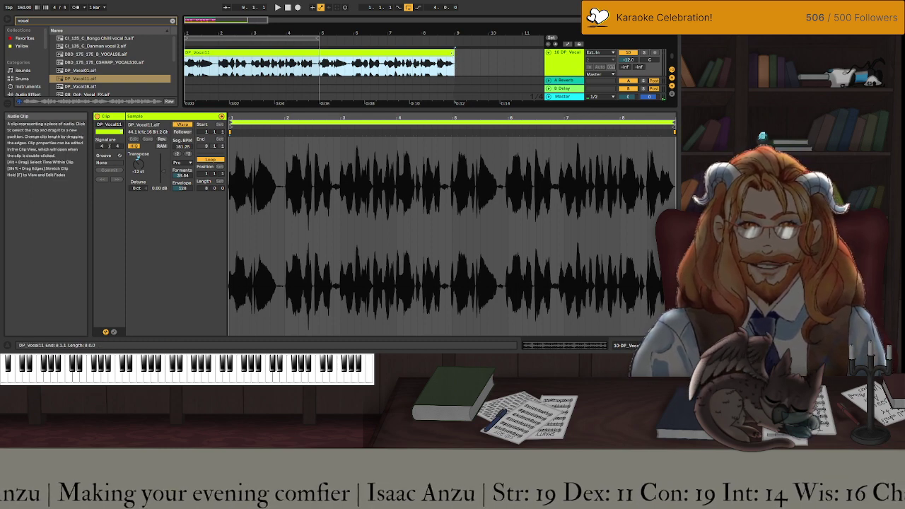
drag(454, 53, 388, 53)
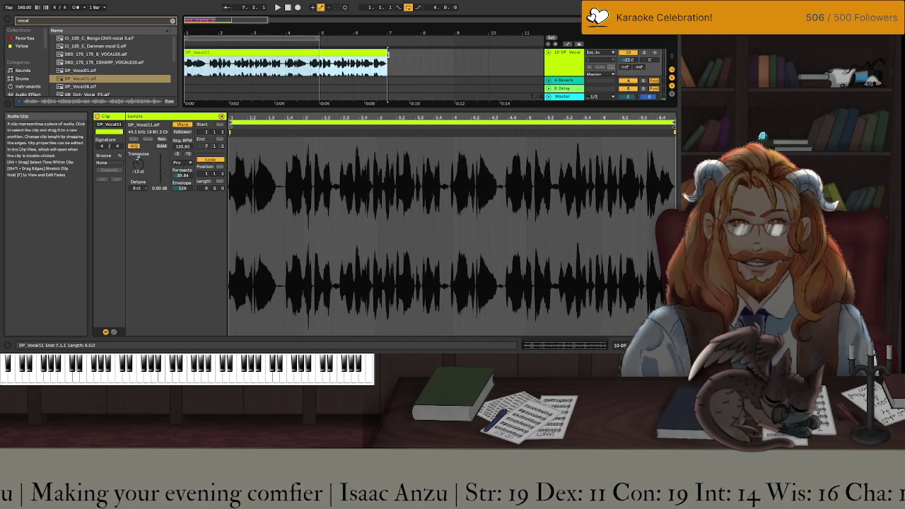
key(space)
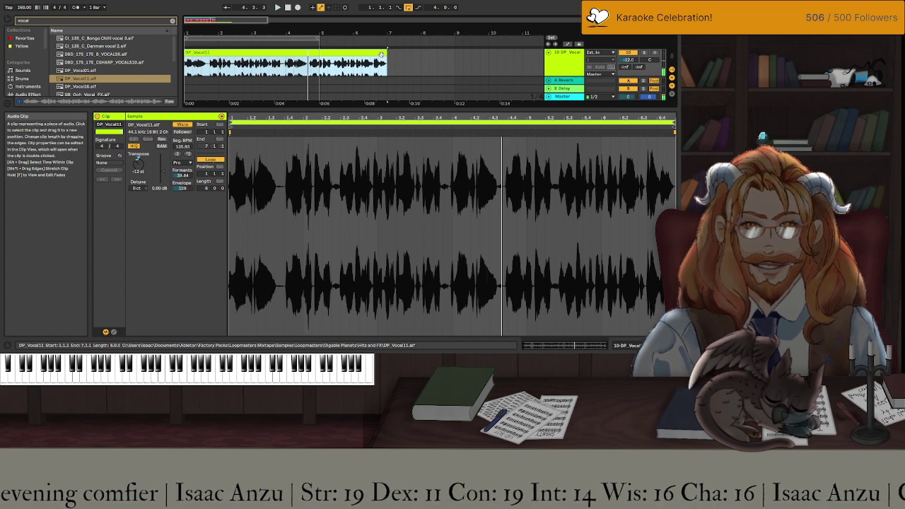
Preview other vocal samples, from DP_Vocal16 up to Bongo Chilli vocal 3 and back to Danman vocal 2.
click(86, 87)
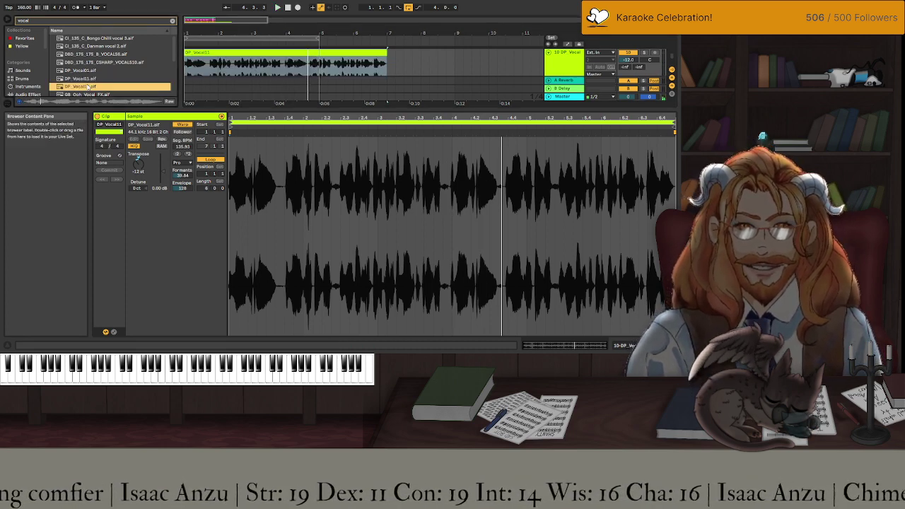
click(87, 72)
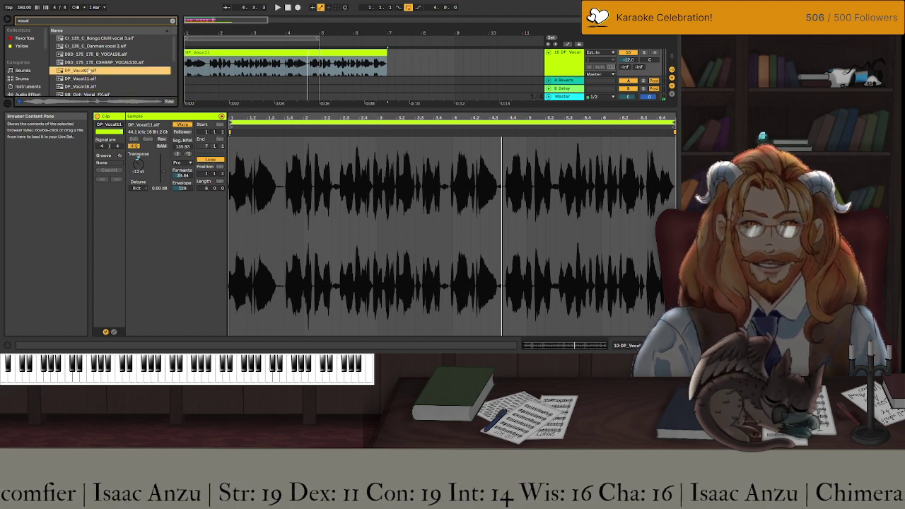
click(90, 63)
click(90, 48)
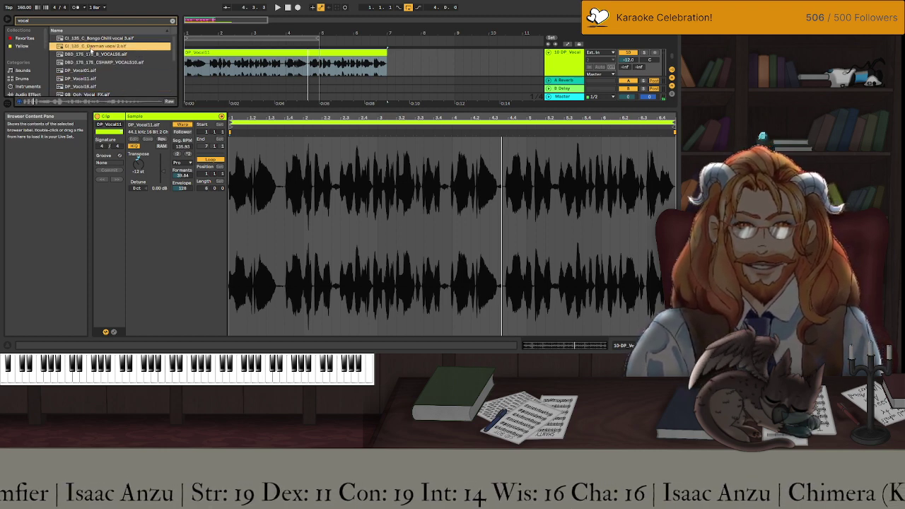
click(91, 39)
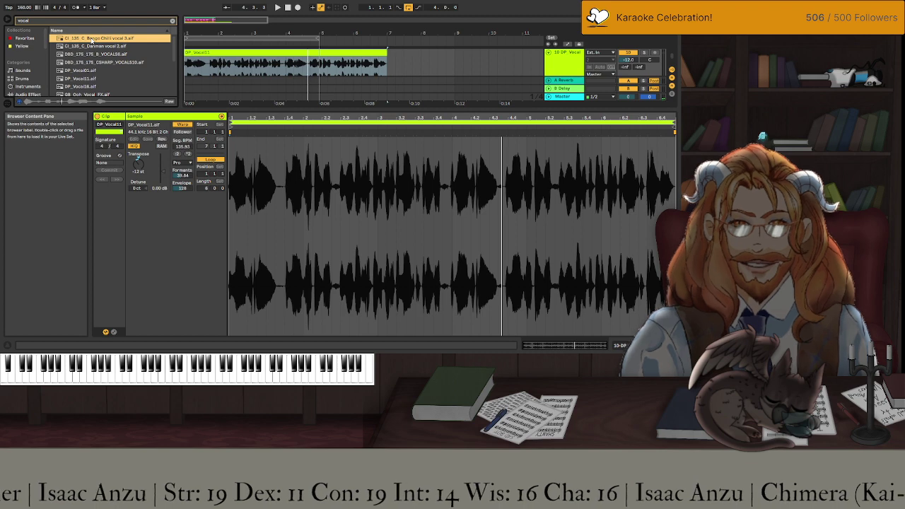
click(91, 47)
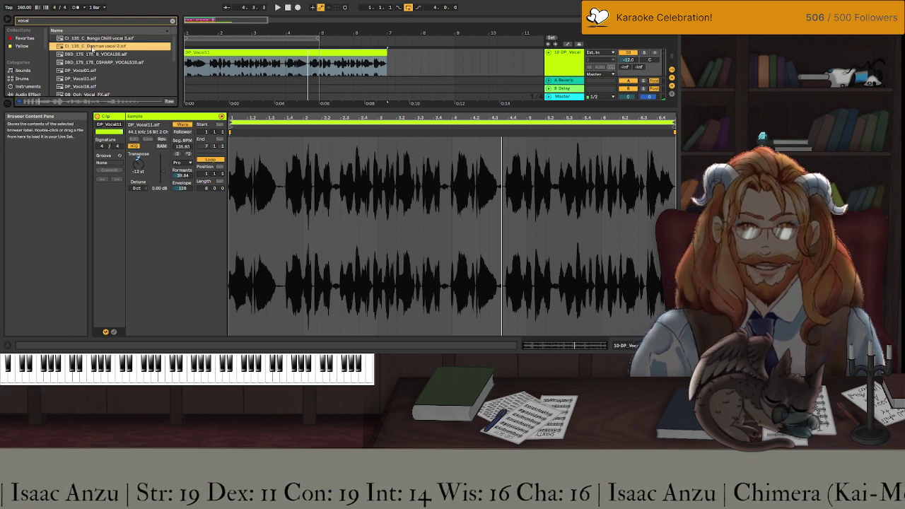
Delete the DP_Vocal11 track and place the Danman vocal 2 sample at bar 1 on a new audio track.
click(556, 73)
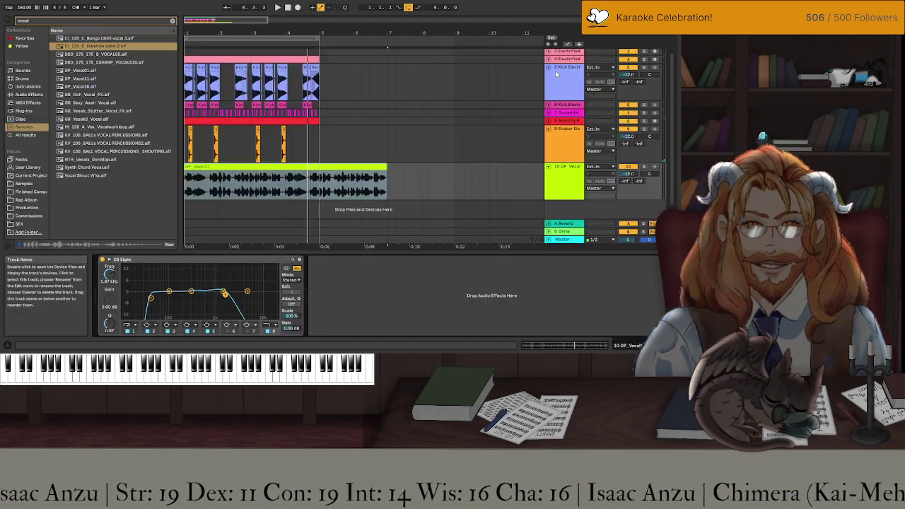
click(560, 190)
key(Delete)
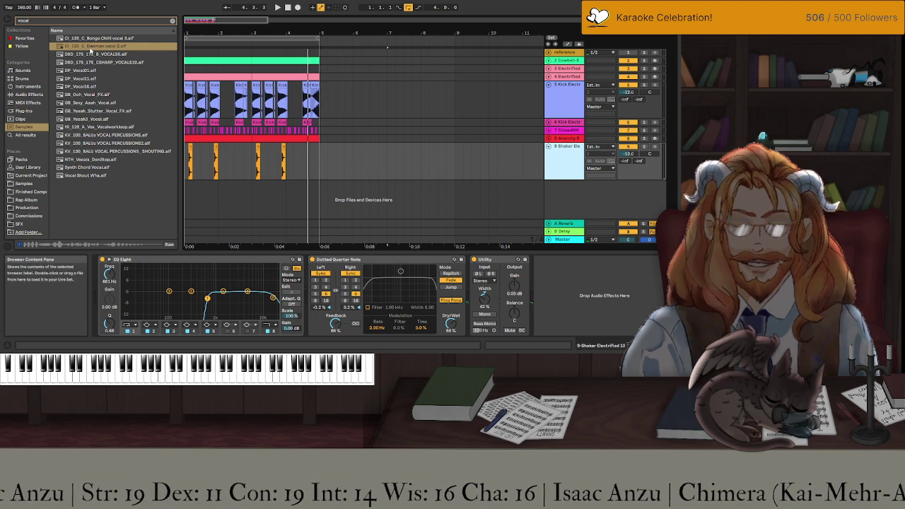
drag(91, 47, 205, 196)
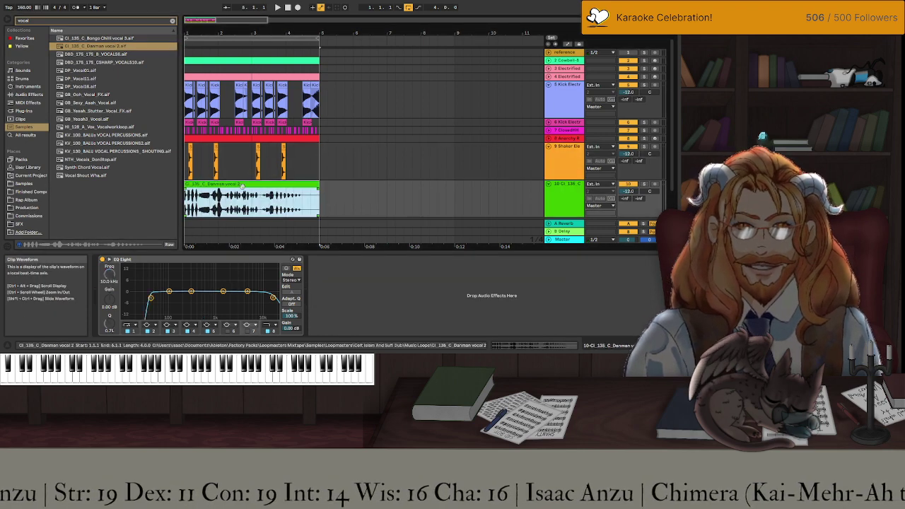
Set the Danman vocal 2 clip to Complex Pro warping, transposed -12 semitones with formants at 34.38.
double_click(241, 185)
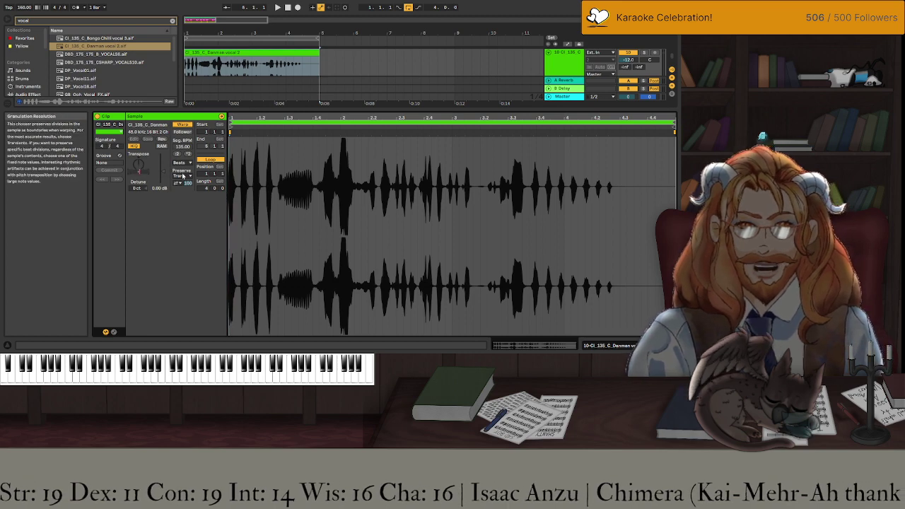
click(180, 163)
click(183, 189)
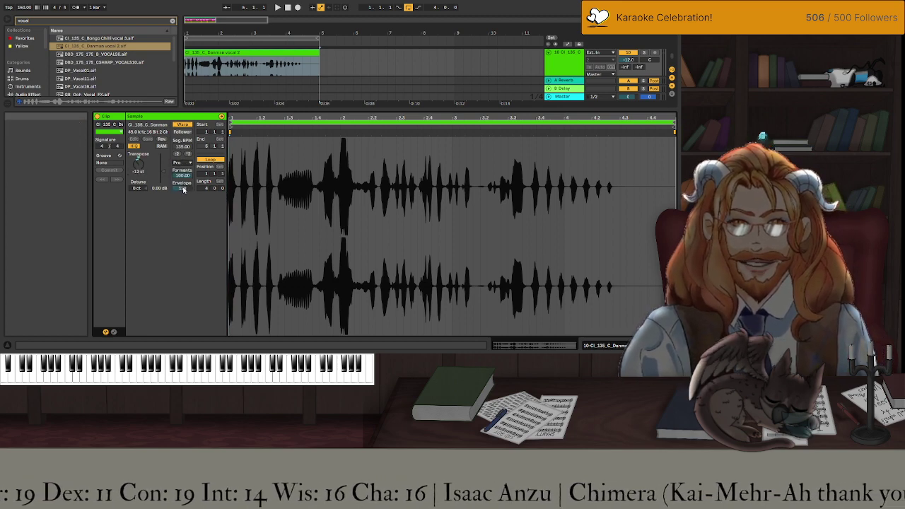
drag(184, 175, 185, 212)
Play the pitched-down Danman vocal 2 clip with the loop and double its original tempo.
key(space)
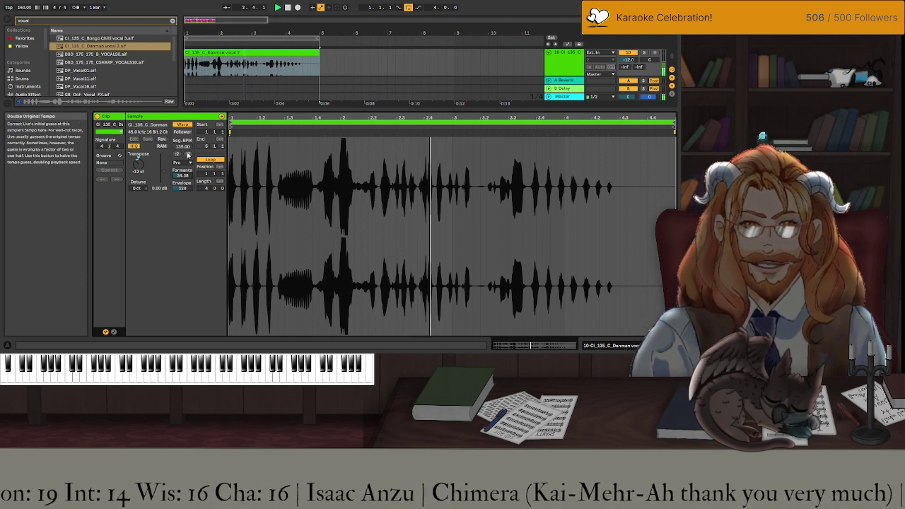
click(188, 154)
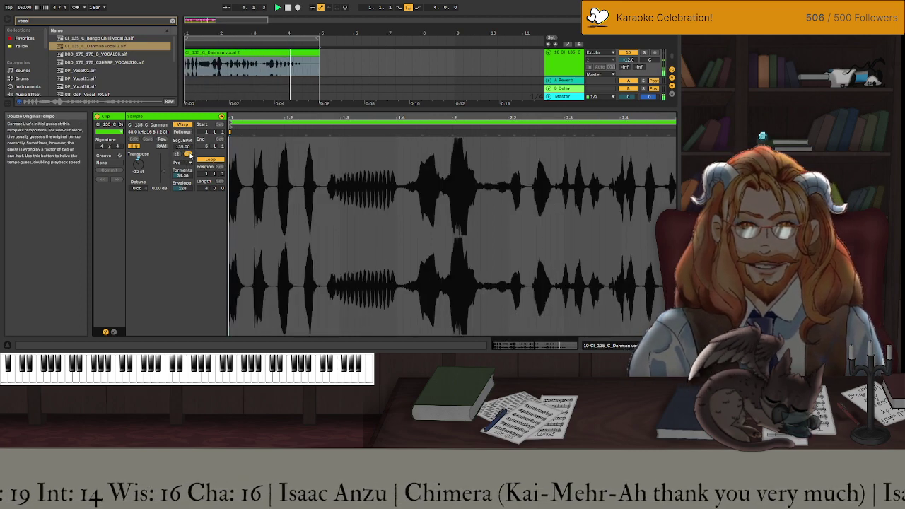
Double the Danman vocal 2 clip's original tempo and align its opening hits with warp markers at 1.2, 1.3 and 1.4.
click(188, 154)
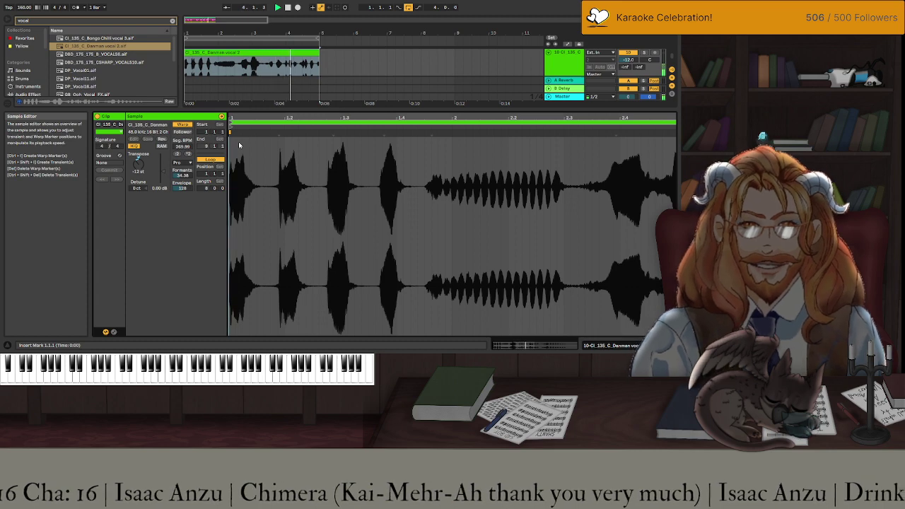
click(278, 133)
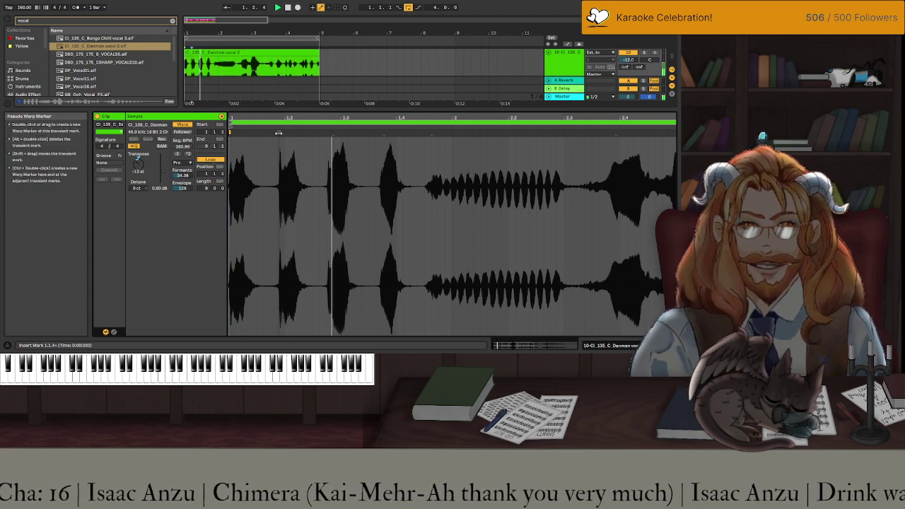
drag(279, 133, 284, 133)
click(342, 133)
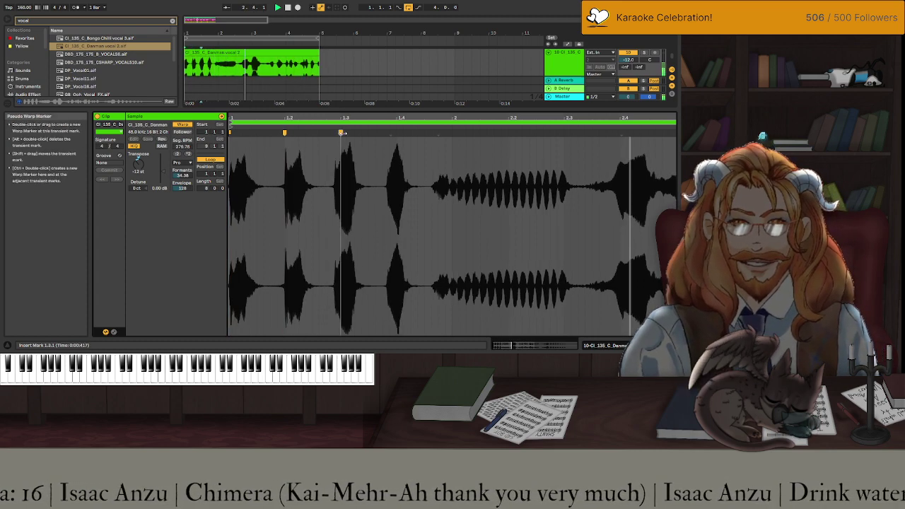
drag(342, 133, 340, 133)
click(396, 133)
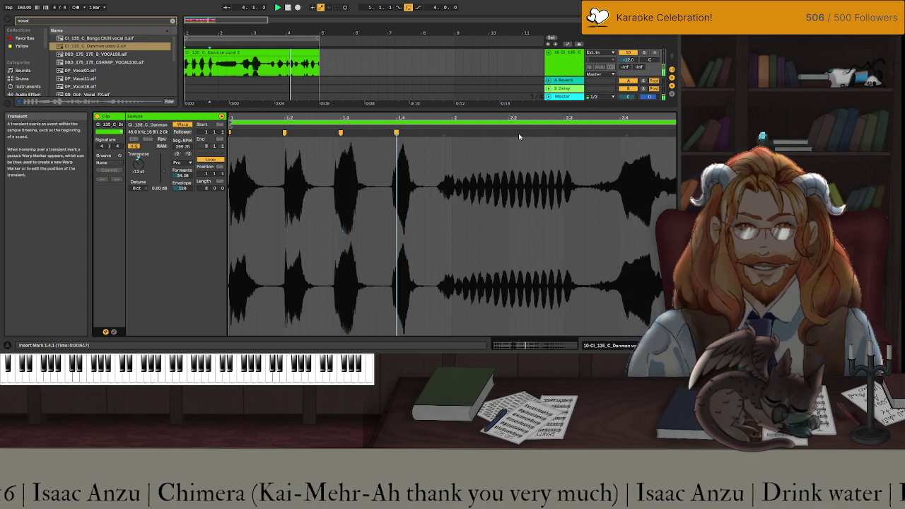
drag(396, 133, 398, 133)
Add warp markers at 2.4, 3, 3.4, 4.4 and 5 on the vocal clip, removing the one at 4.3.
click(620, 133)
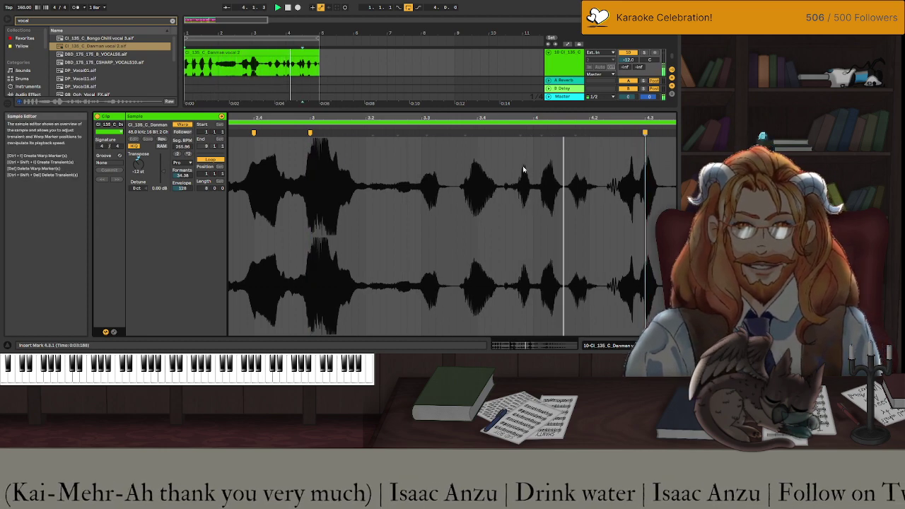
double_click(645, 133)
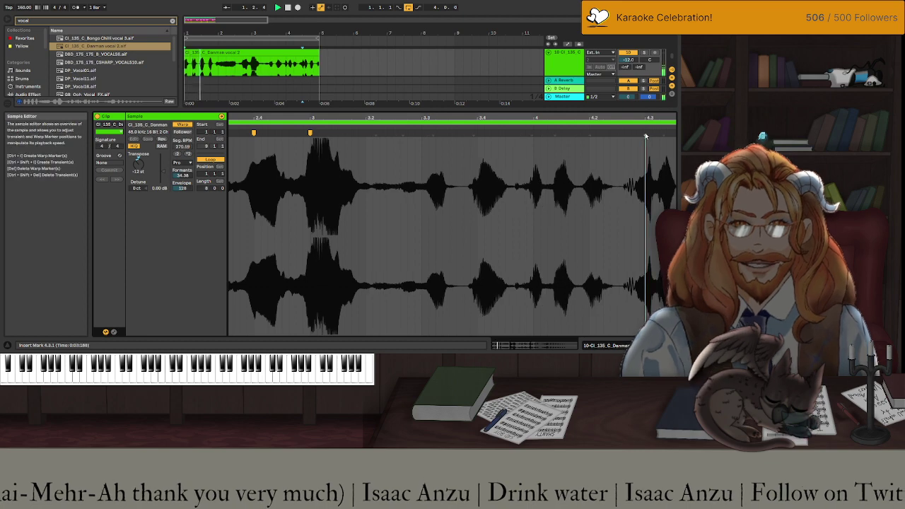
double_click(477, 133)
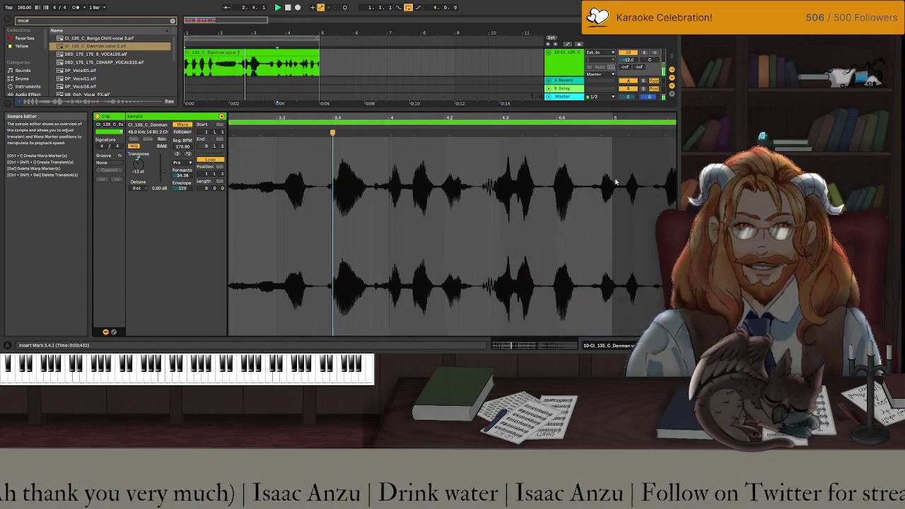
double_click(555, 133)
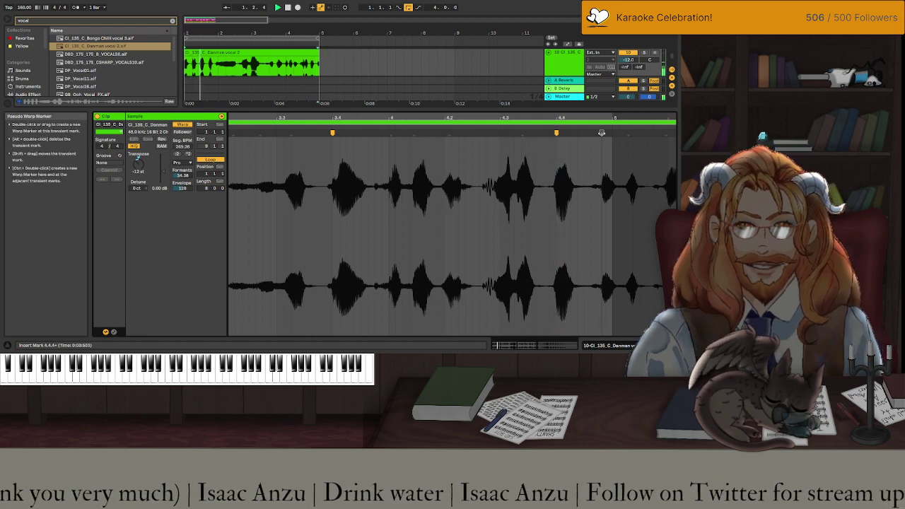
double_click(612, 132)
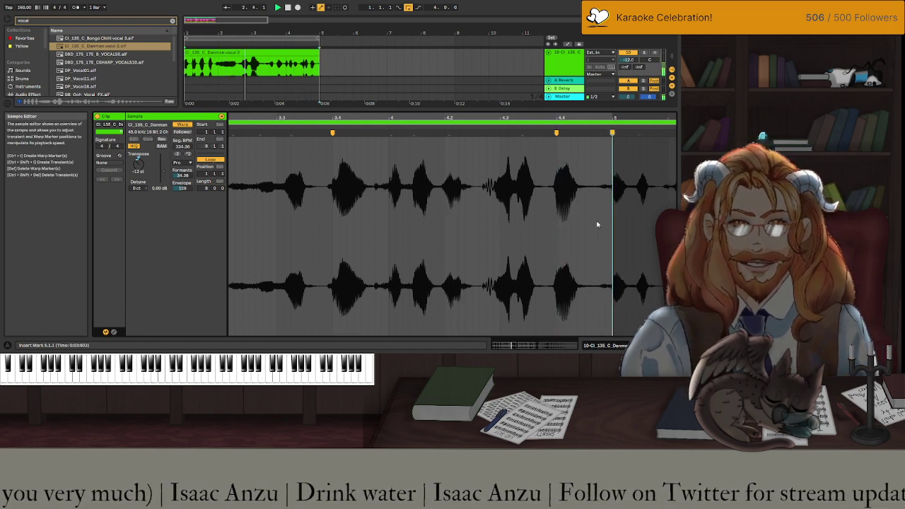
Raise the vocal track's EQ Eight low cut to about 90 Hz and lower its high cut to about 3.8 kHz.
key(shift+Tab)
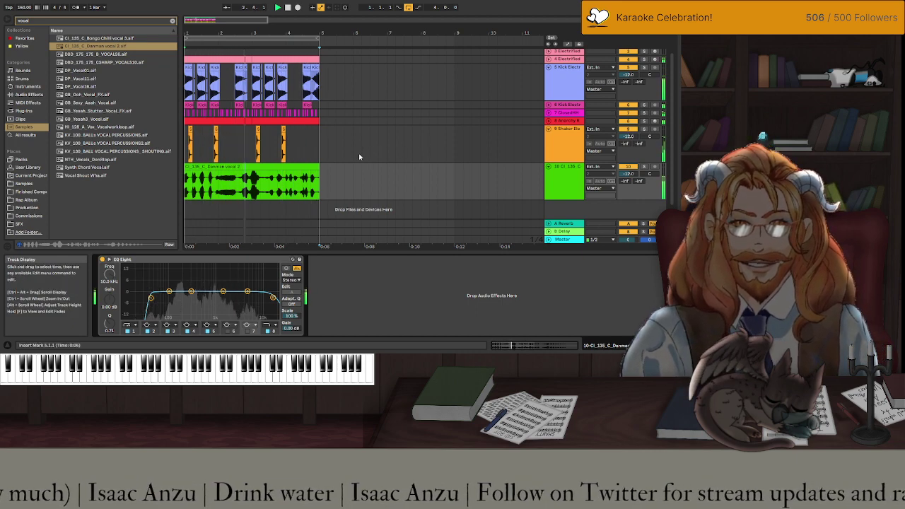
drag(150, 298, 168, 297)
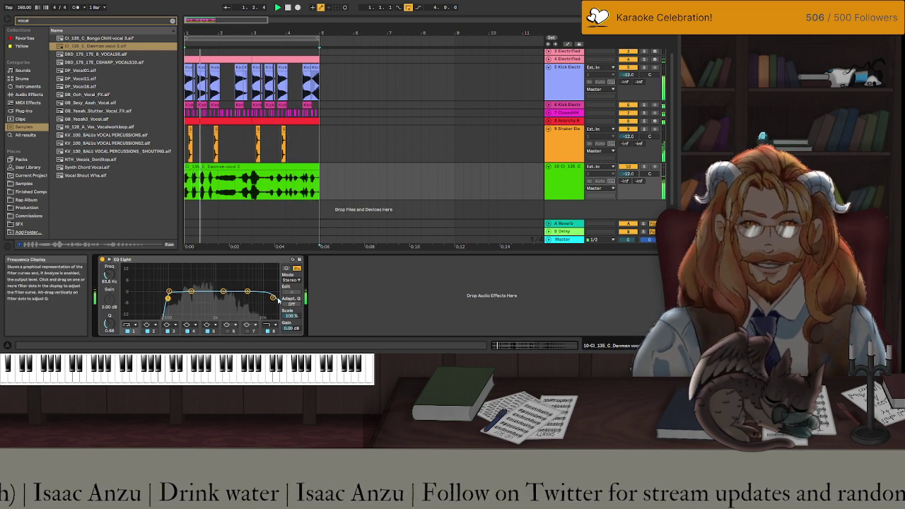
drag(273, 298, 234, 294)
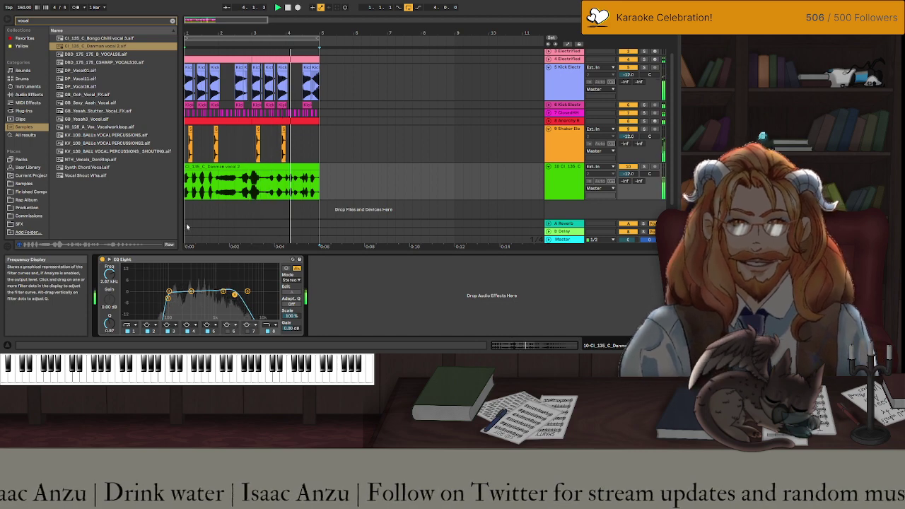
Preview the Vocal Shout Wha sample, and delete the Danman vocal 2 clip together with its track.
click(85, 175)
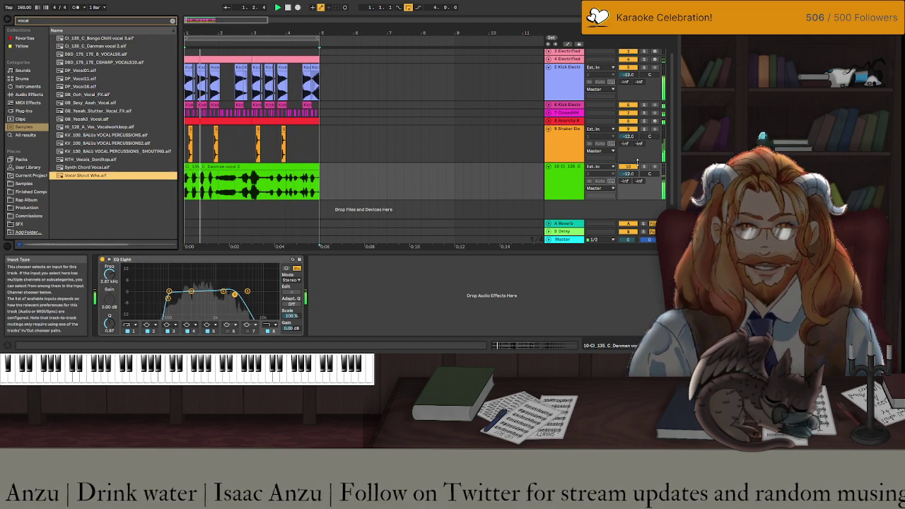
click(320, 182)
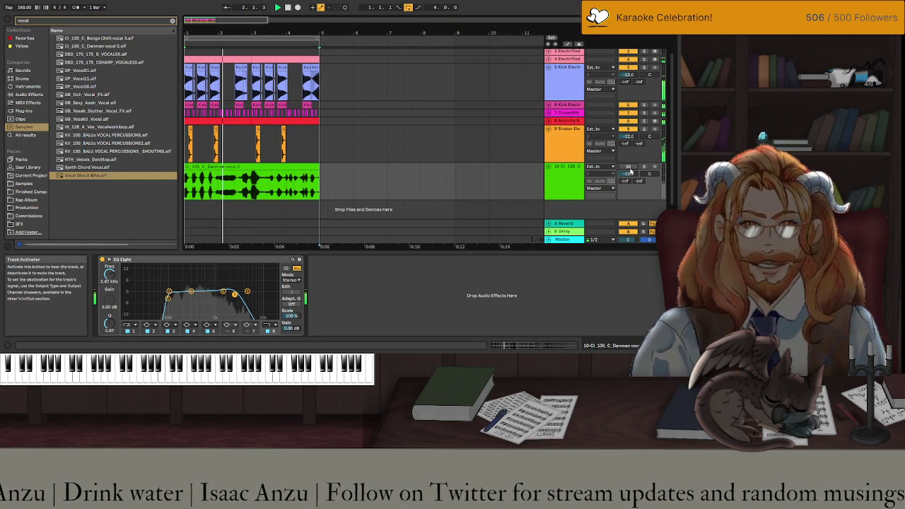
click(319, 182)
key(space)
key(Delete)
click(554, 189)
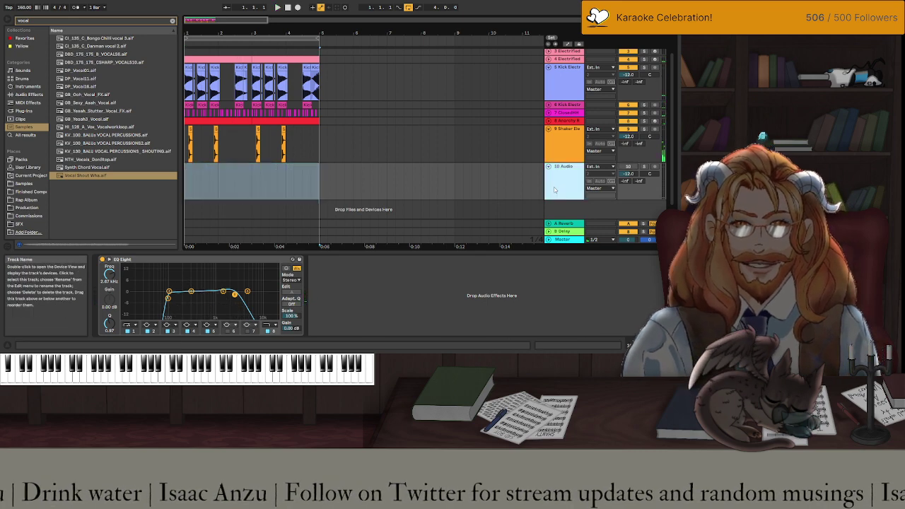
key(Delete)
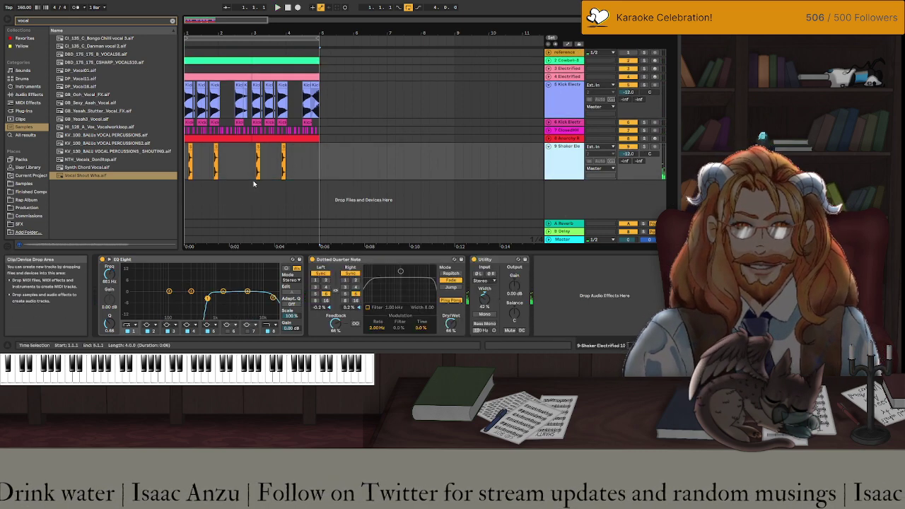
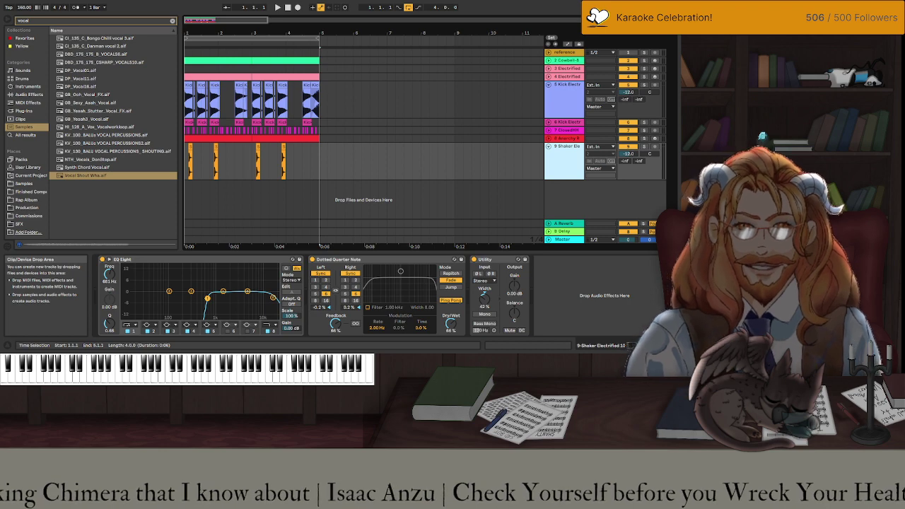
Place the 642900__duisterwho__vocal-for-dj-dancefloor.wav sample at bar 1 on a new audio track and solo it.
drag(658, 184, 195, 184)
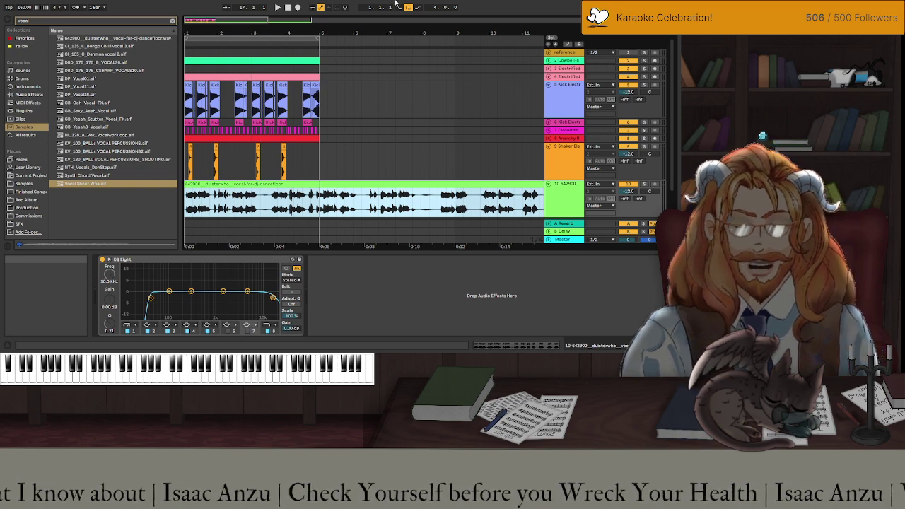
click(444, 183)
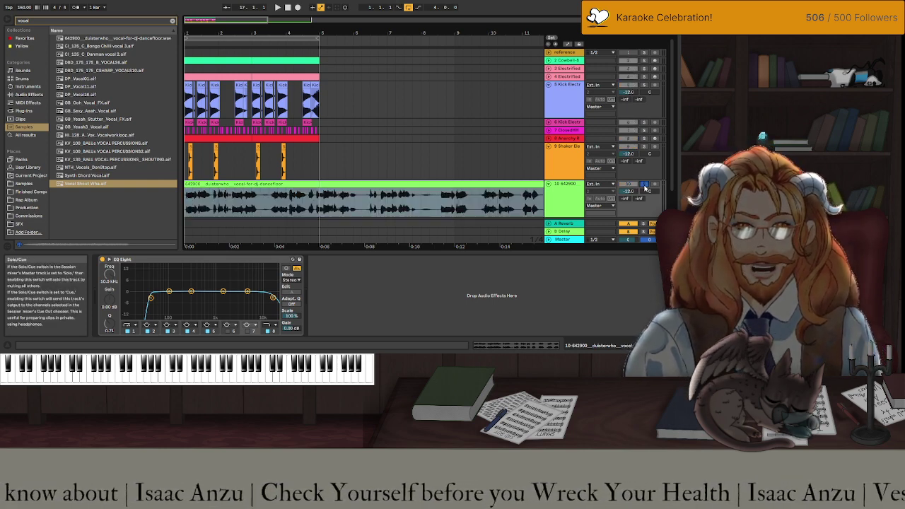
click(438, 185)
Play the soloed vocal and raise its EQ Eight low cut to 121 Hz.
key(minus)
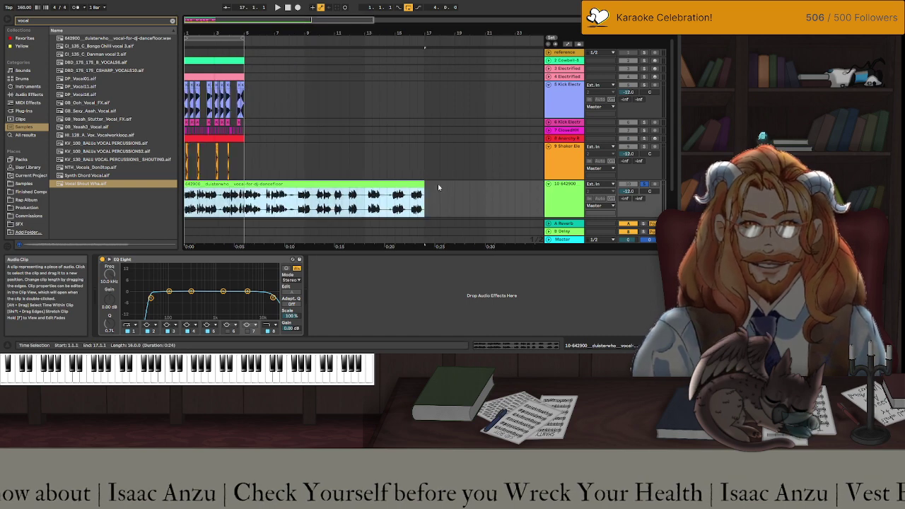
click(415, 184)
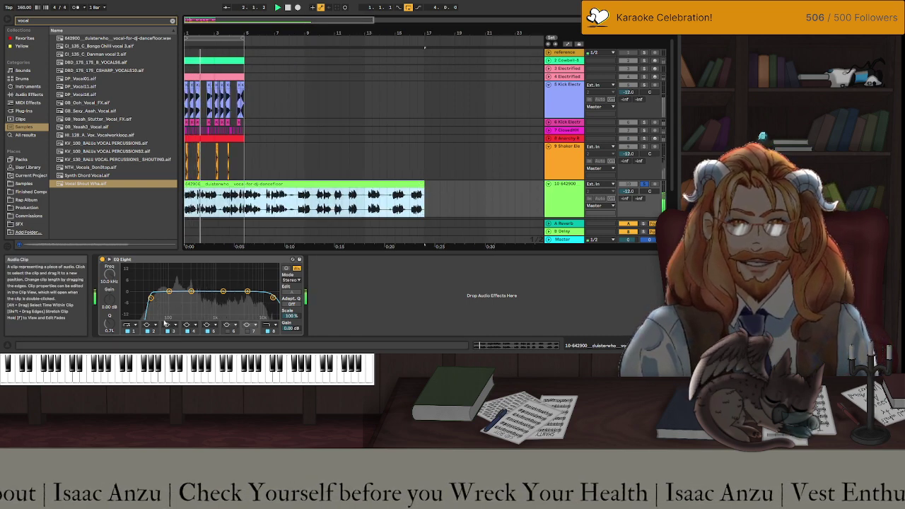
drag(150, 302, 172, 297)
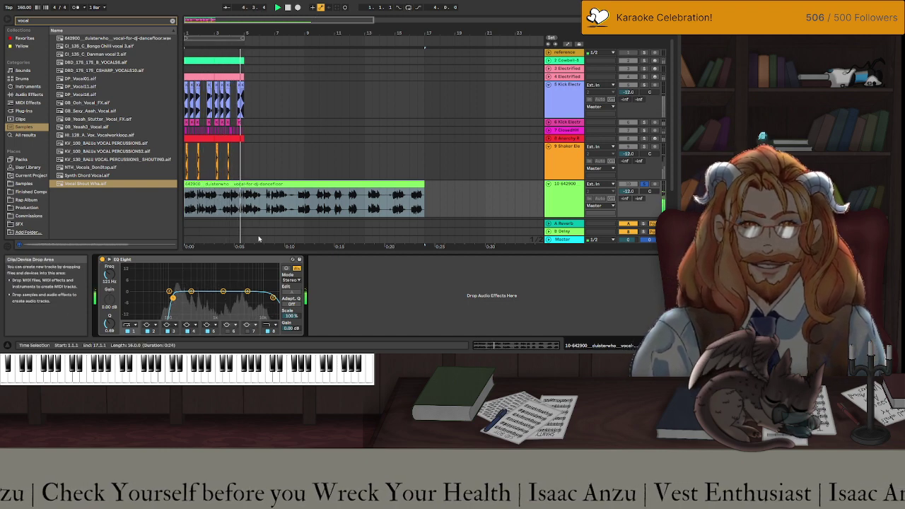
Turn off warping on the vocal-for-dj-dancefloor clip.
click(299, 185)
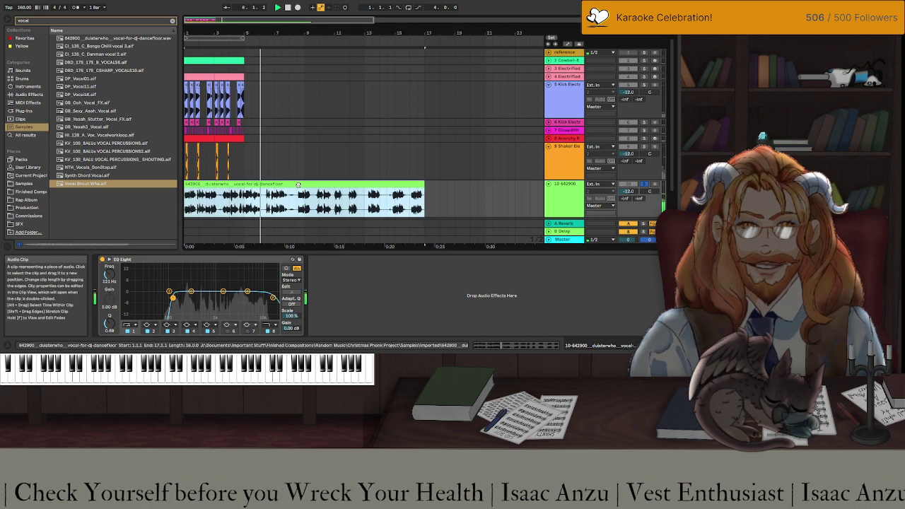
double_click(298, 185)
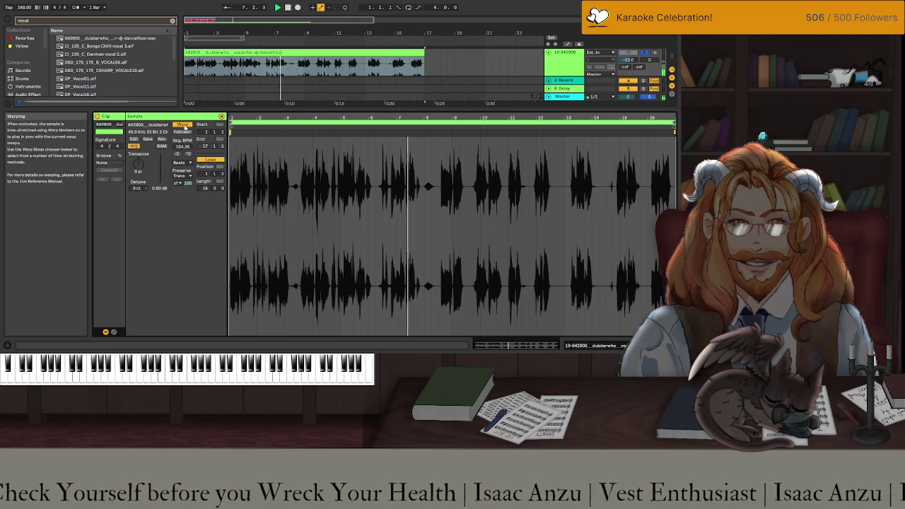
click(185, 128)
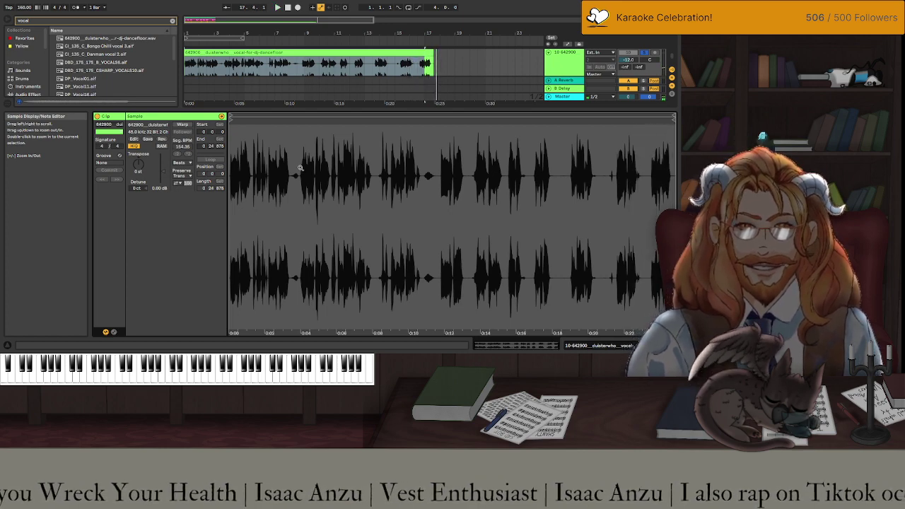
key(ctrl+alt+e)
key(shift+Tab)
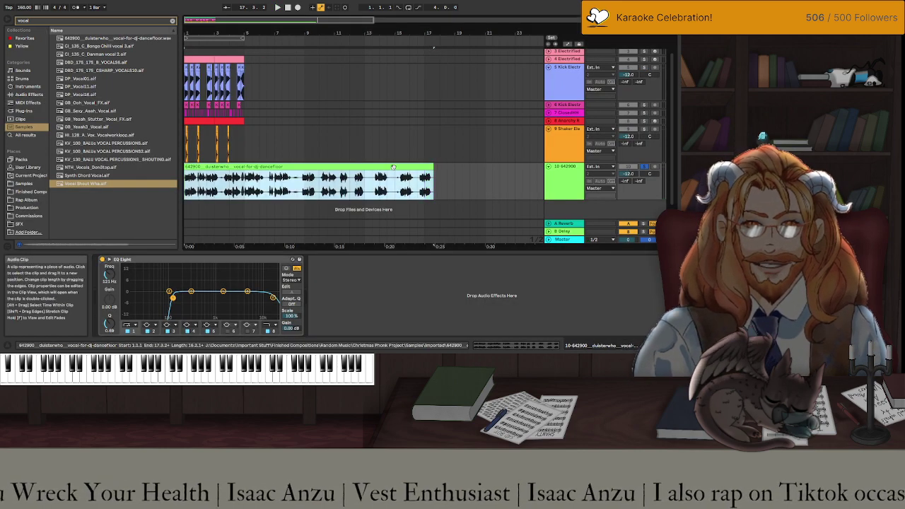
Warp the vocal-for-dj-dancefloor clip to a length of eight bars, ending at 9.1.1, and play it.
mouse_move(433, 169)
mouse_down()
mouse_move(363, 173)
mouse_move(438, 174)
mouse_up()
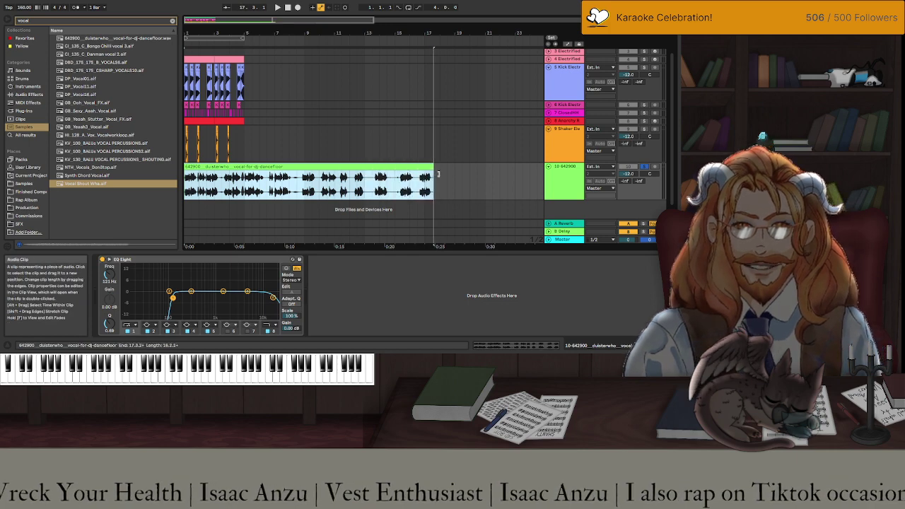
key(ctrl+alt+e)
key(shift+Tab)
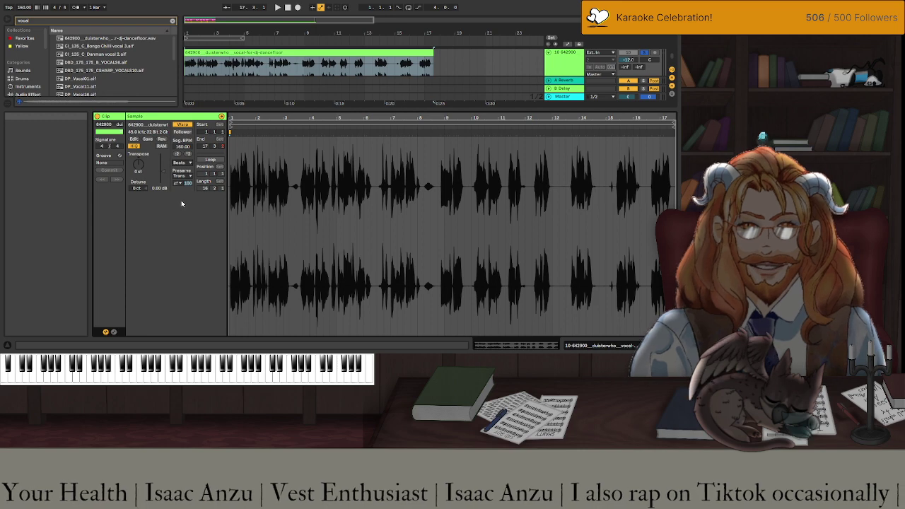
key(shift+Tab)
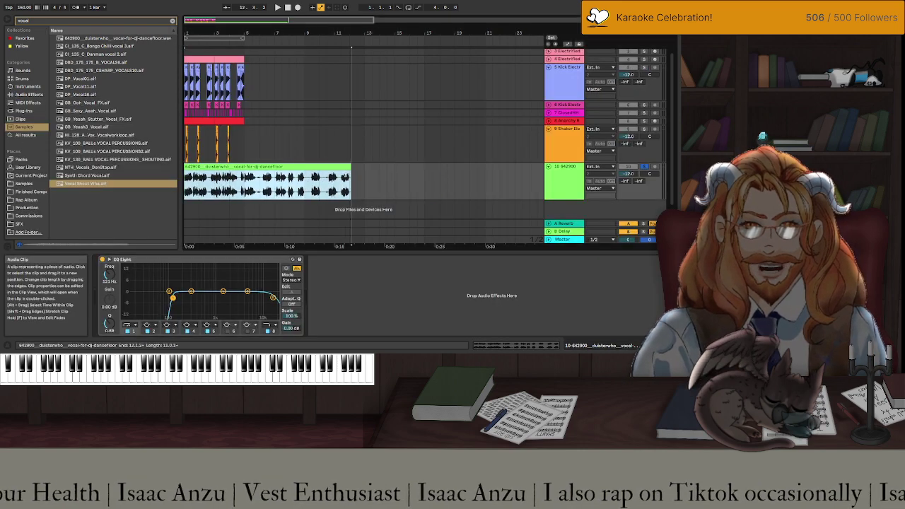
drag(349, 180, 305, 180)
key(space)
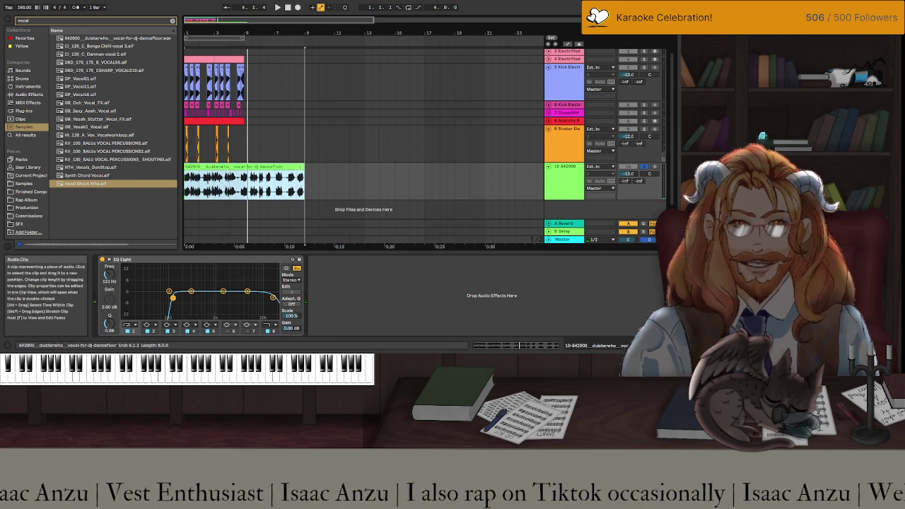
Shorten the vocal clip to four bars, ending at 5.1.1, and play it back.
drag(304, 180, 246, 180)
scroll(247, 180, up, 3)
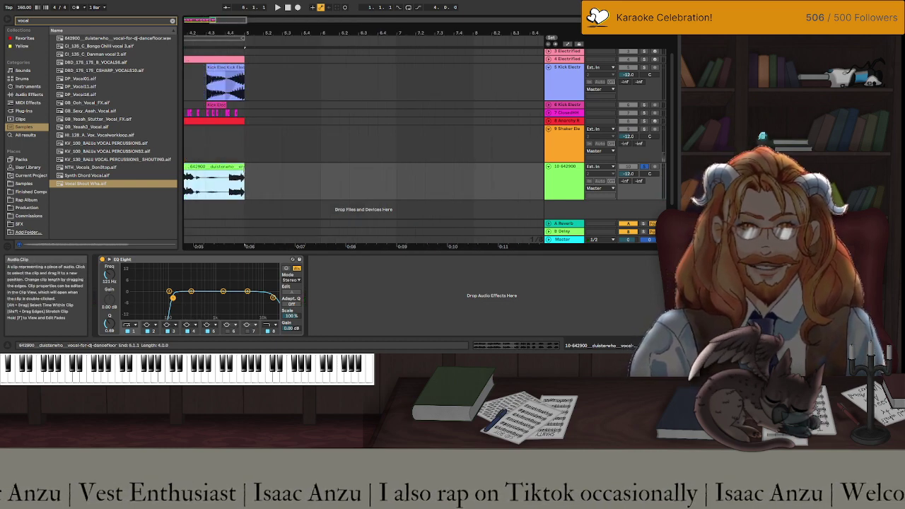
scroll(247, 180, left, 3)
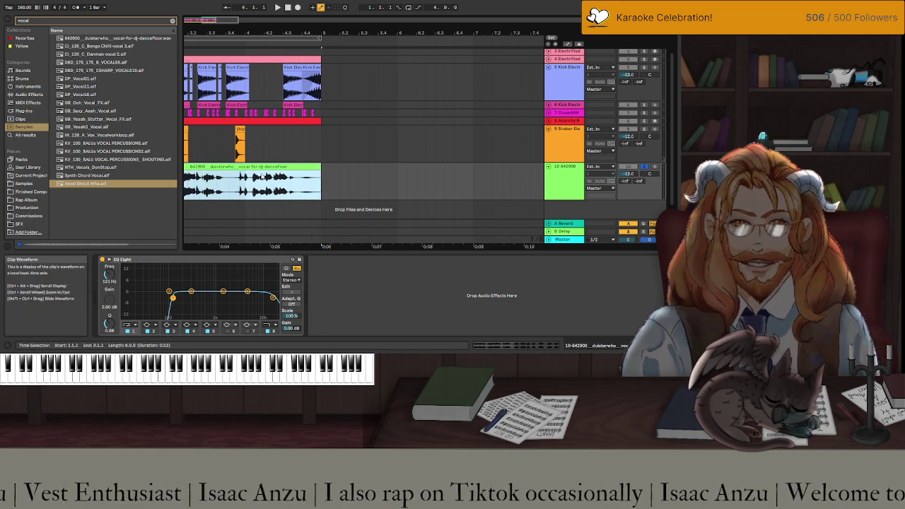
scroll(263, 177, left, 4)
scroll(261, 177, left, 1)
key(space)
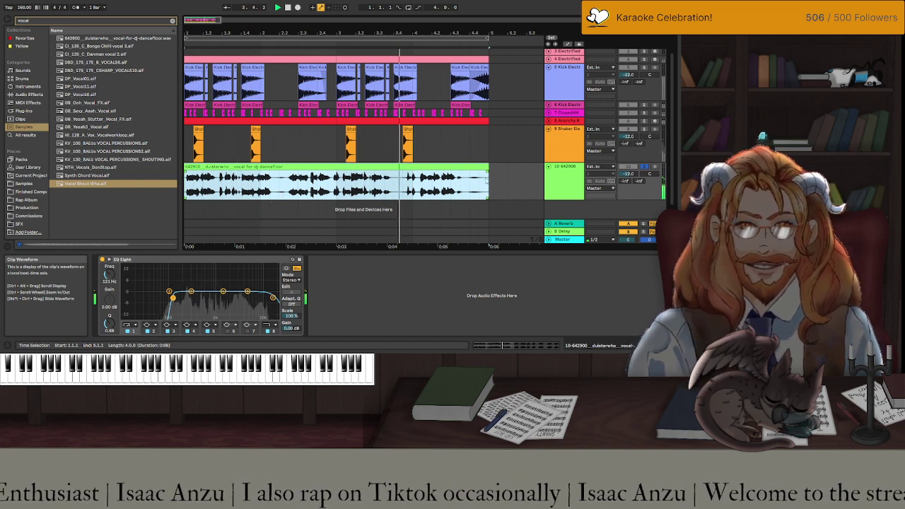
key(space)
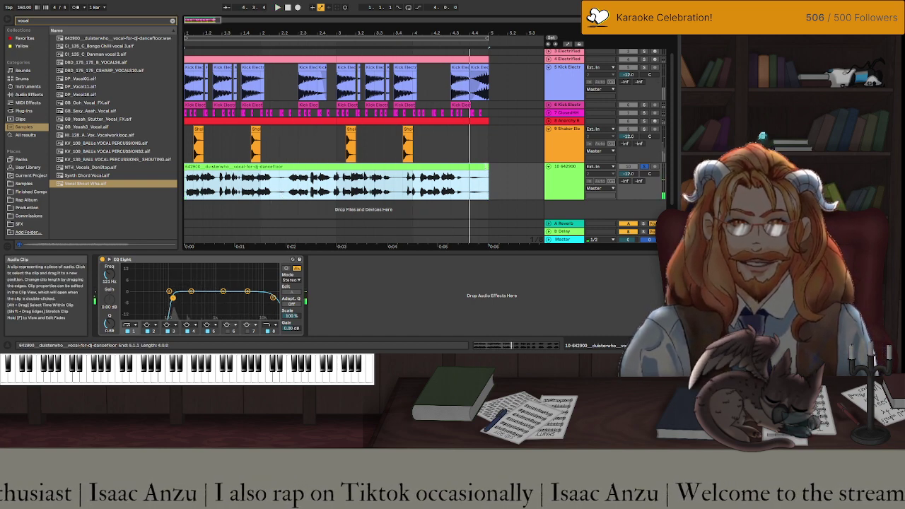
key(Delete)
key(ctrl+z)
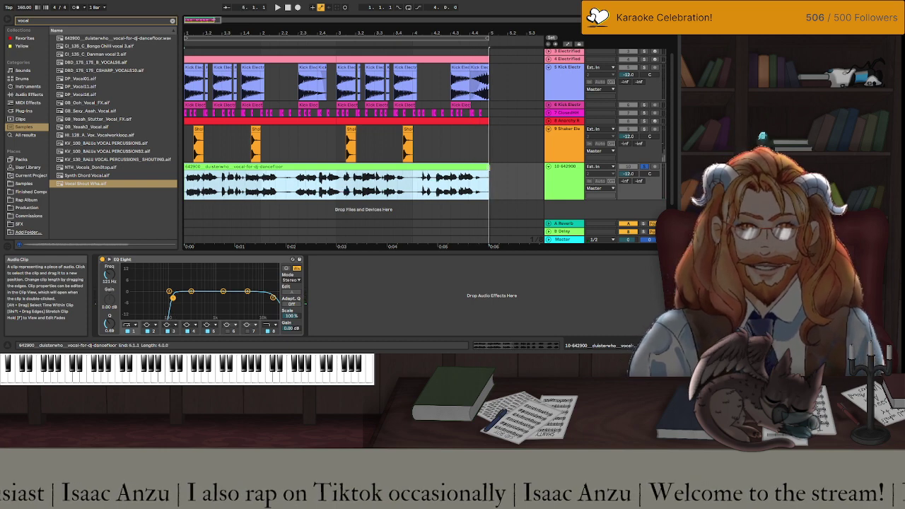
Turn on loop playback and set the vocal clip's warp formants to 50.78 while it plays.
key(space)
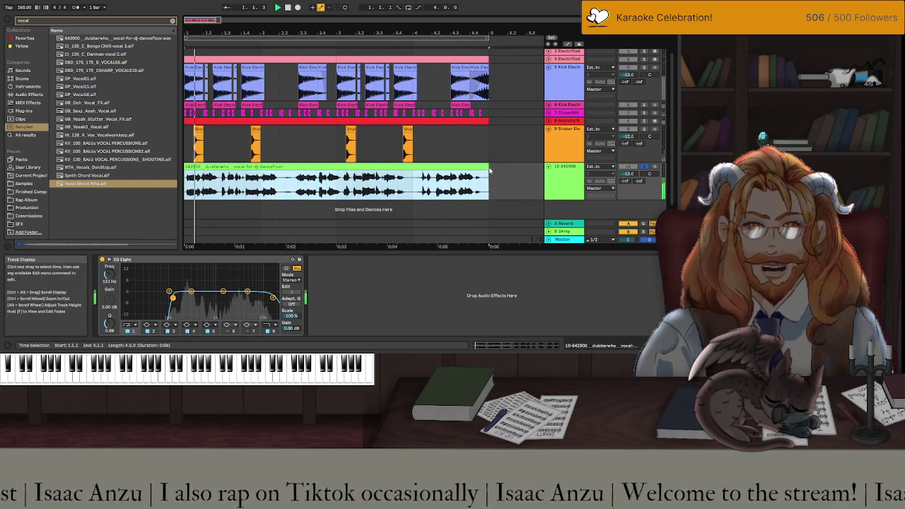
key(shift+Tab)
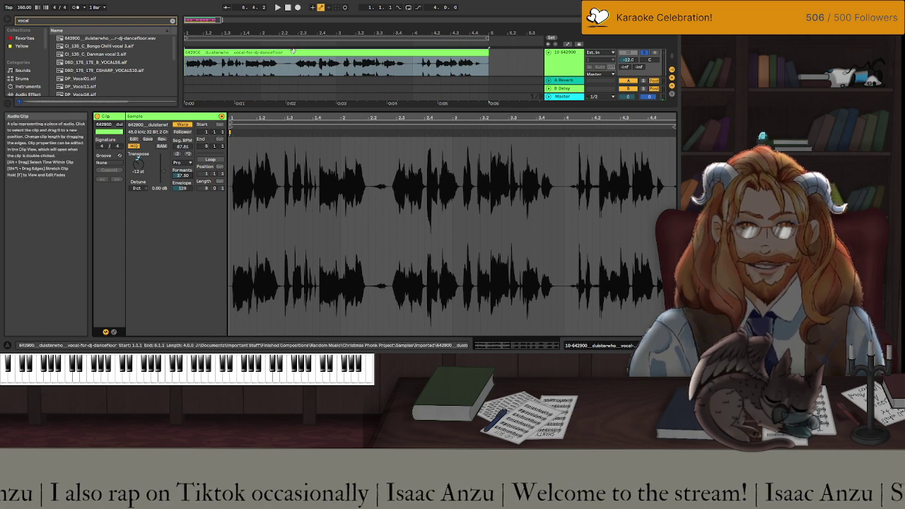
click(408, 8)
key(space)
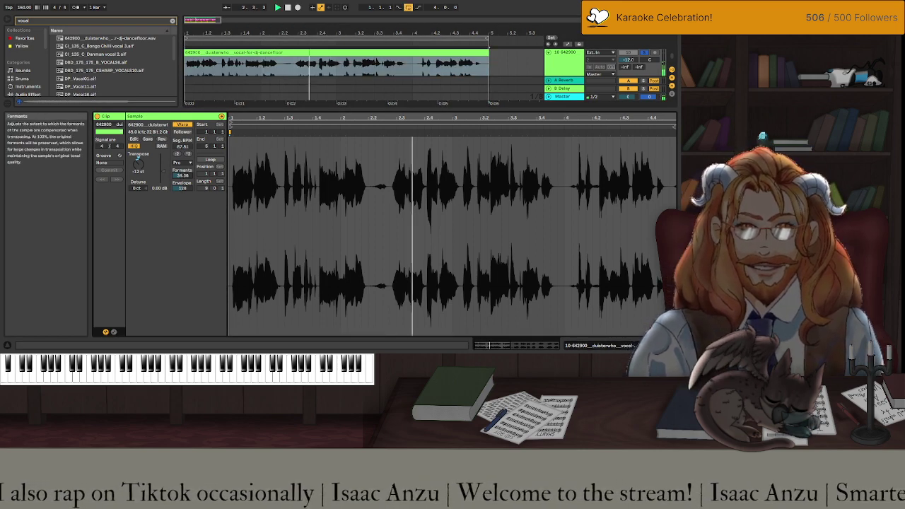
drag(182, 175, 183, 164)
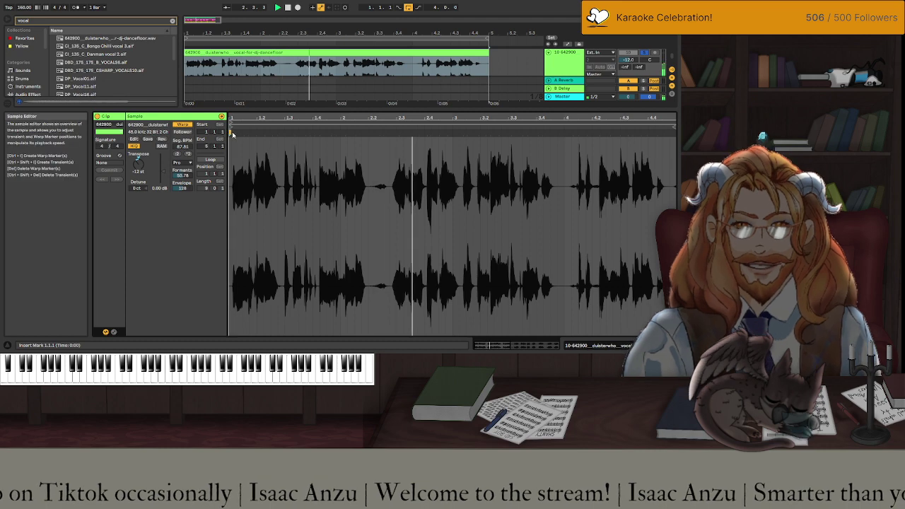
Add a warp marker at the first vocal onset and align it exactly with 1.1.1.
drag(239, 144, 257, 160)
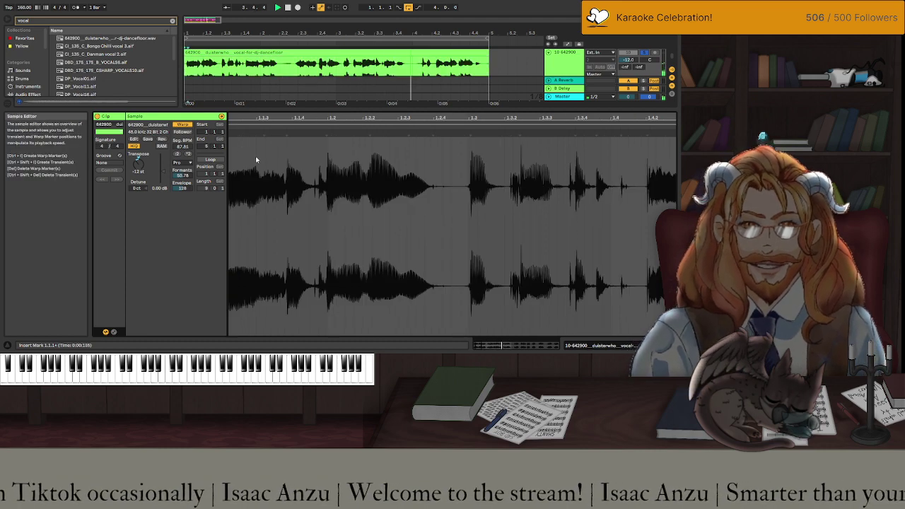
click(256, 160)
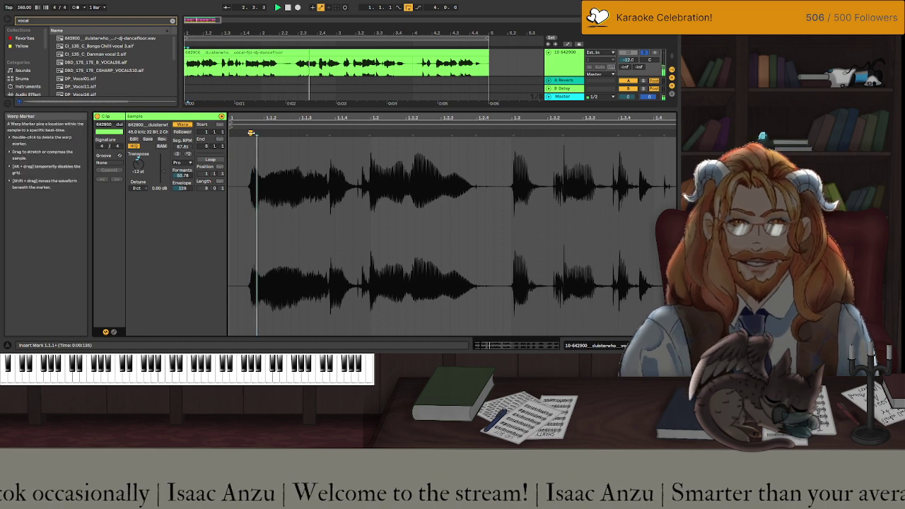
drag(253, 132, 236, 134)
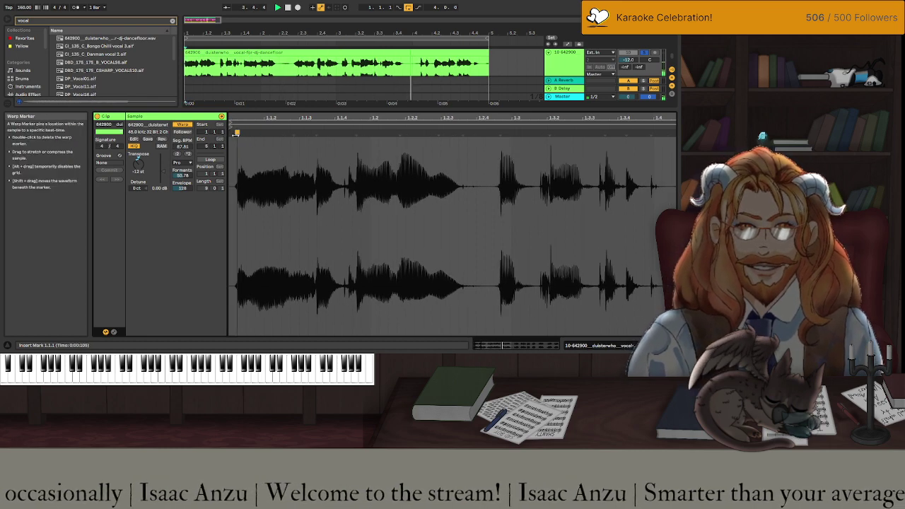
scroll(238, 140, up, 5)
scroll(238, 139, down, 3)
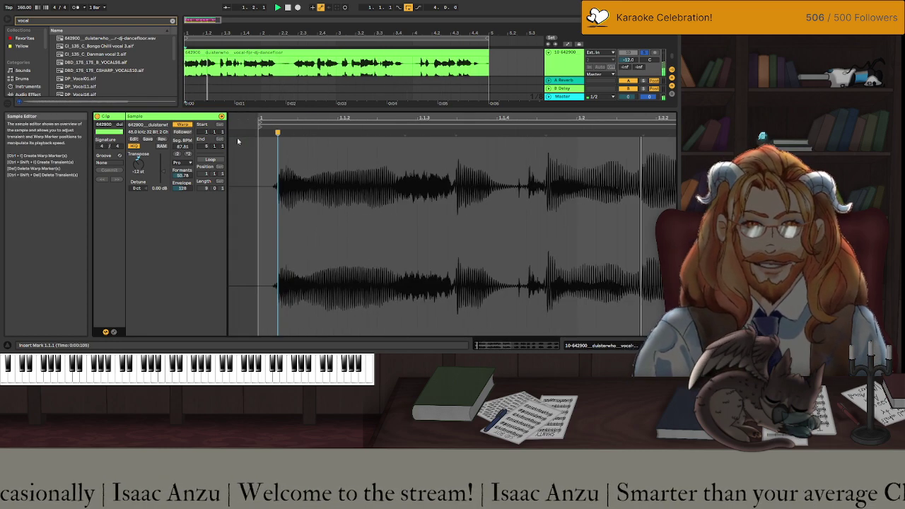
drag(276, 135, 260, 133)
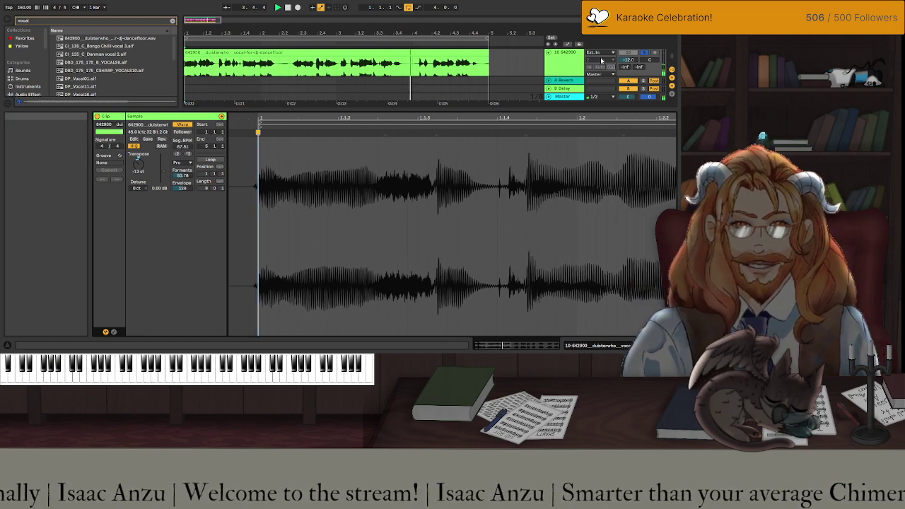
Return to the arrangement and listen to the looped vocal with the 5 Kick track soloed alongside it.
key(shift+Tab)
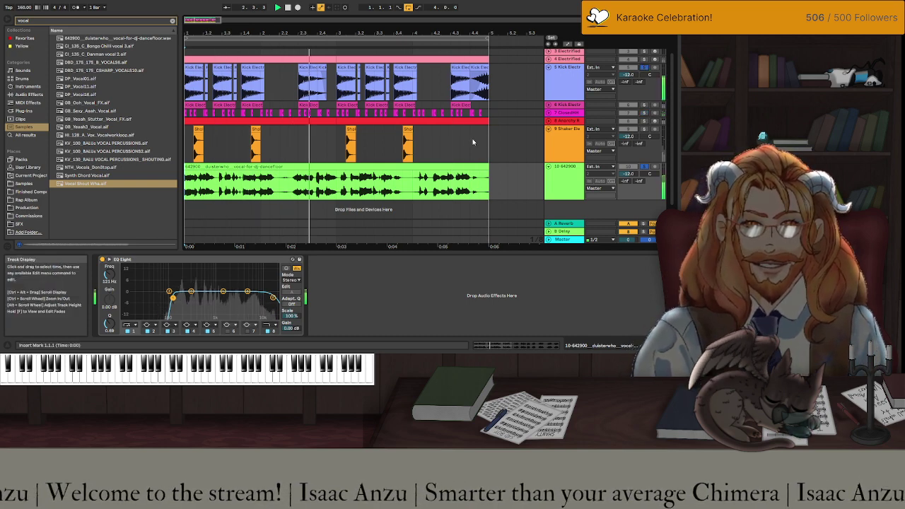
scroll(535, 137, up, 2)
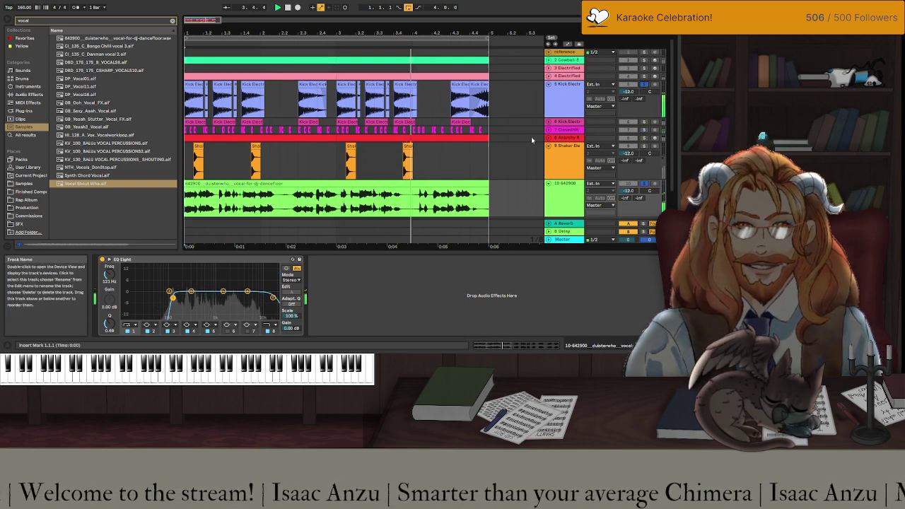
scroll(389, 144, down, 2)
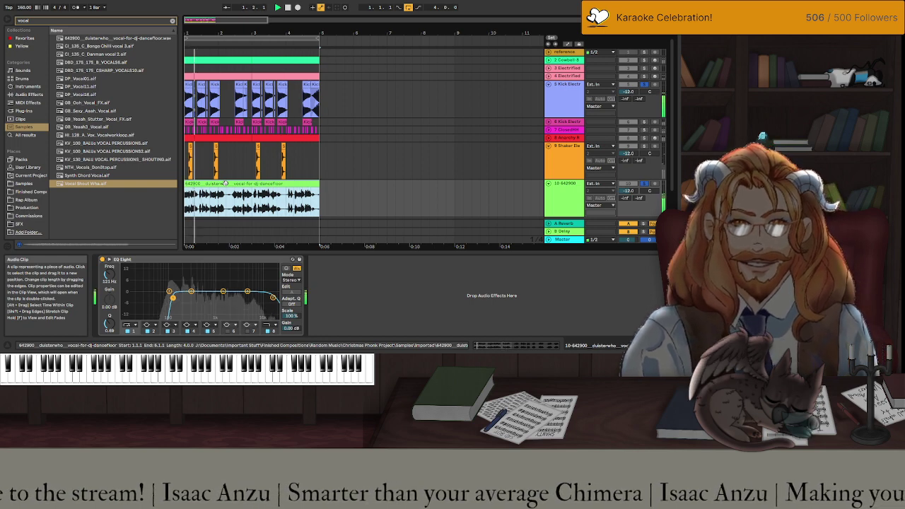
Reopen the vocal clip's sample and warp the second phrase's onset to beat 1.3.1.
double_click(225, 183)
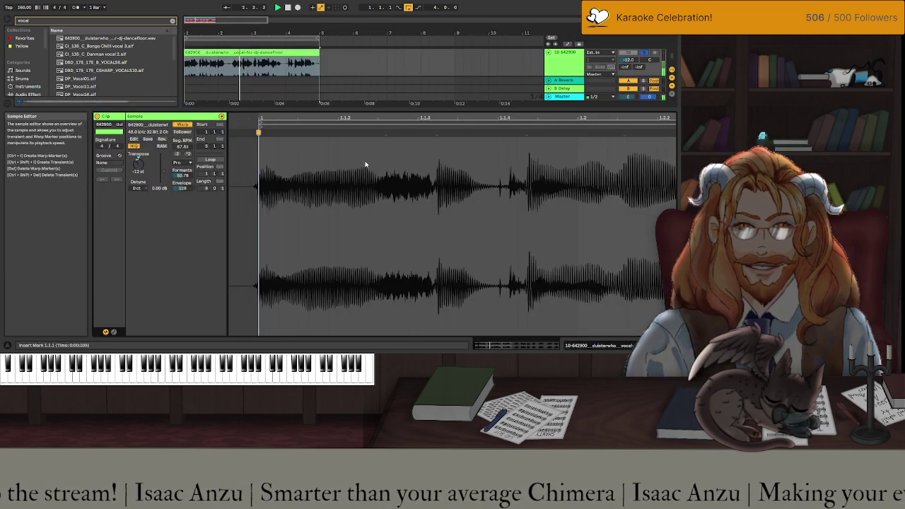
key(minus)
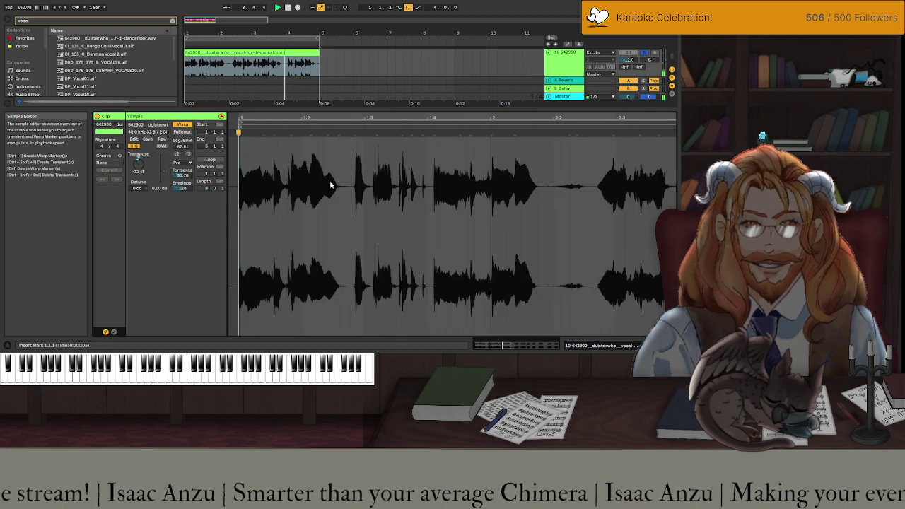
double_click(356, 142)
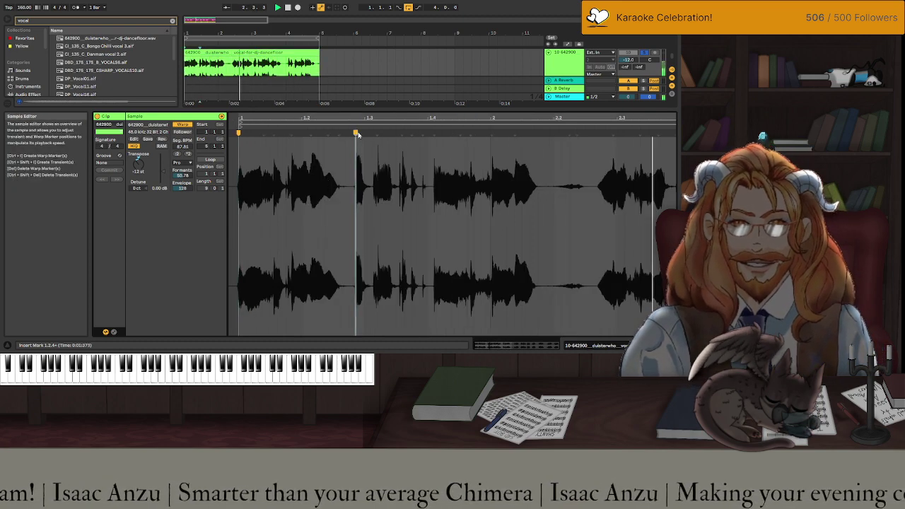
drag(356, 133, 364, 132)
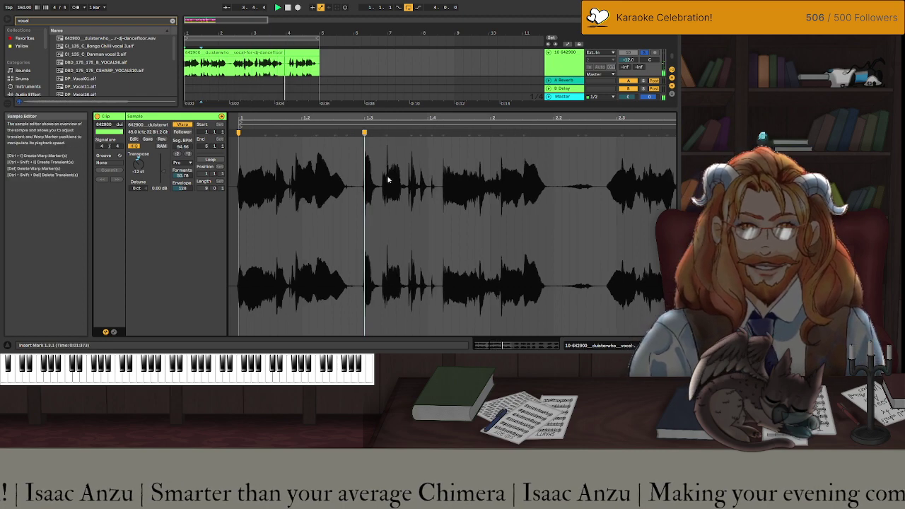
Warp the next vocal accents onto 2.1.1 and 2.3.1.
scroll(389, 181, right, 4)
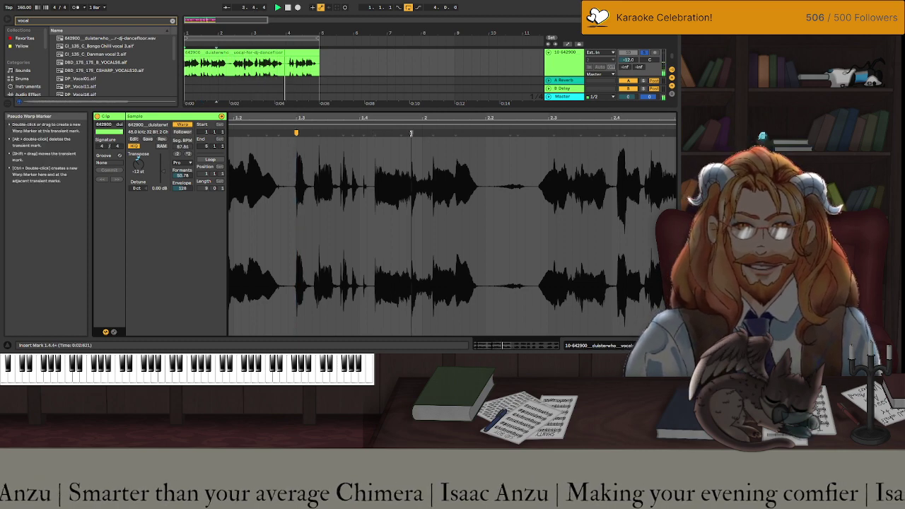
drag(411, 133, 424, 133)
scroll(446, 166, right, 8)
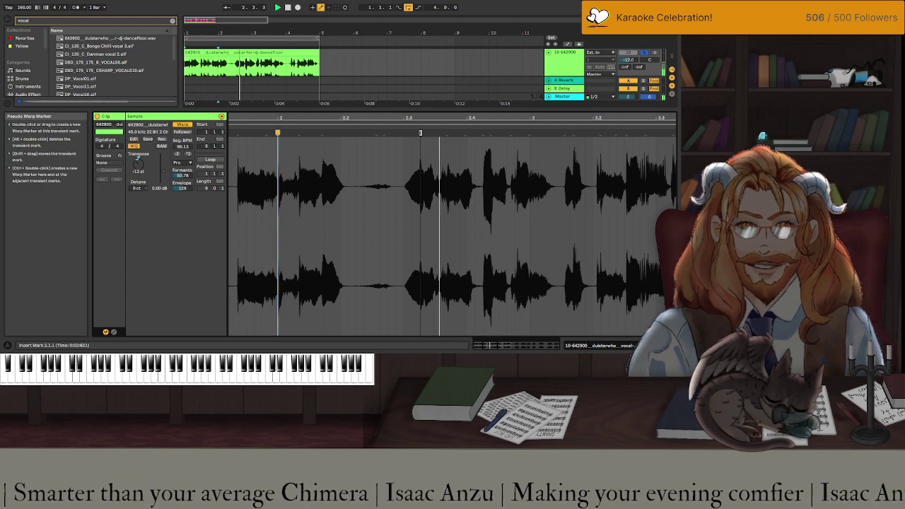
drag(420, 133, 404, 133)
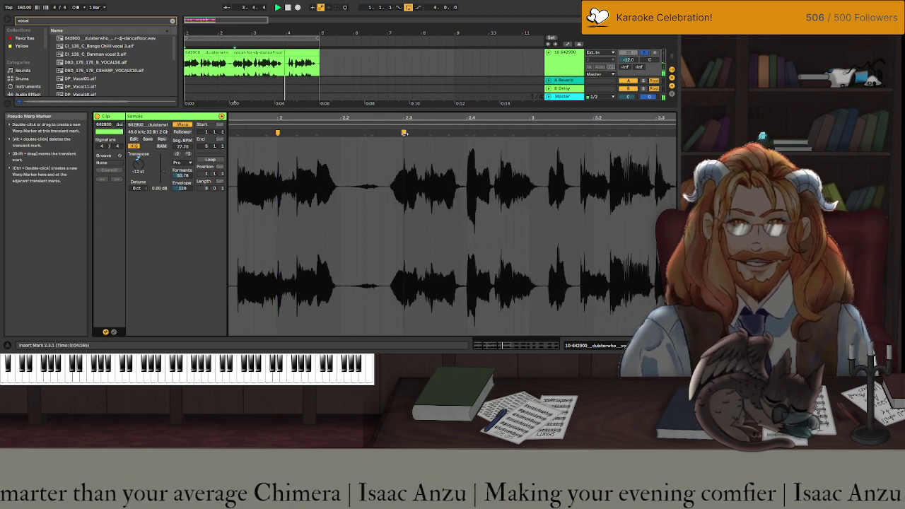
Add warp markers to the vocal accents in bar 3, pinning one of them at 3.3.1.
scroll(431, 159, right, 4)
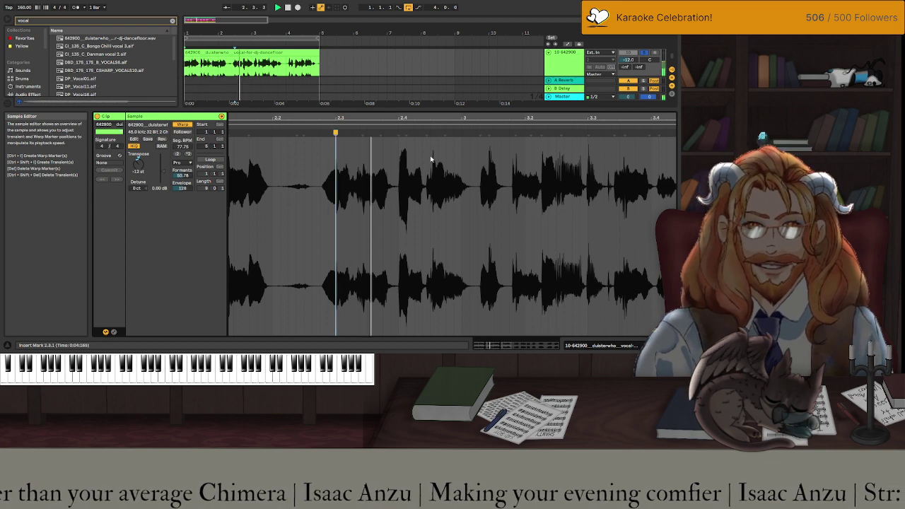
scroll(430, 159, right, 1)
scroll(430, 159, right, 3)
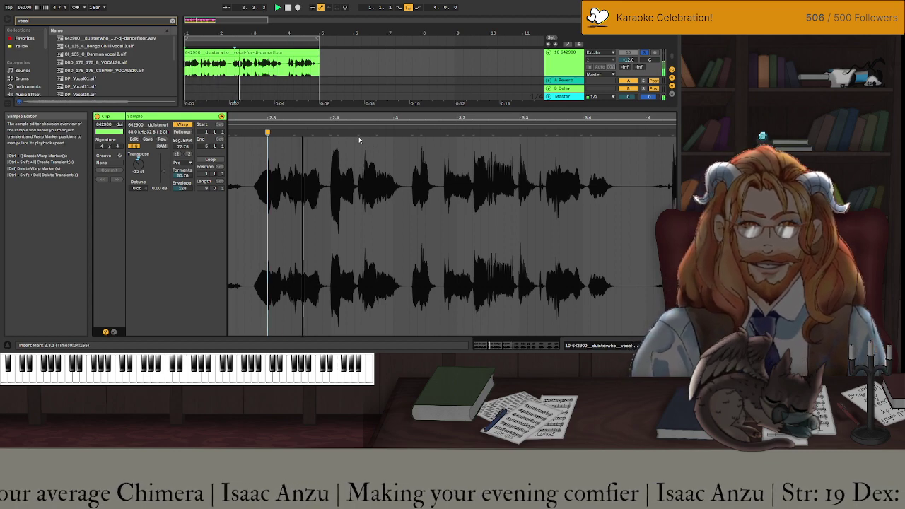
double_click(422, 133)
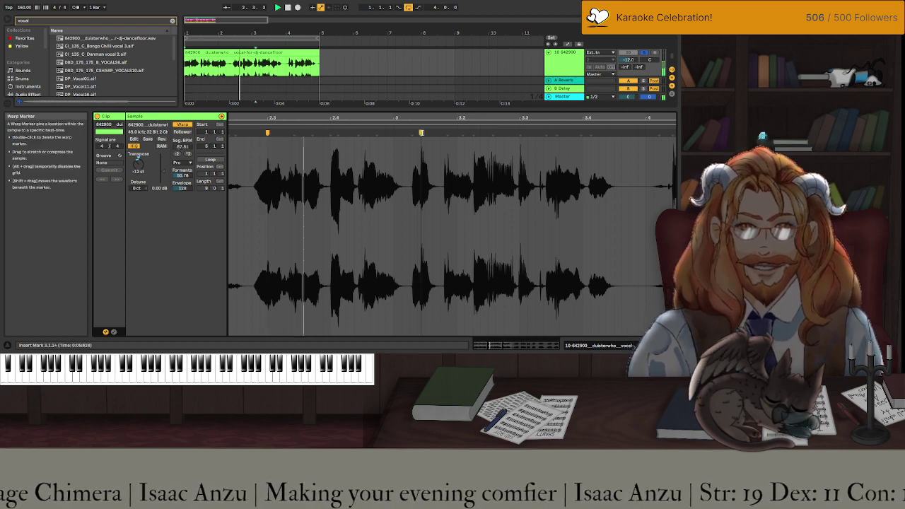
drag(422, 133, 426, 132)
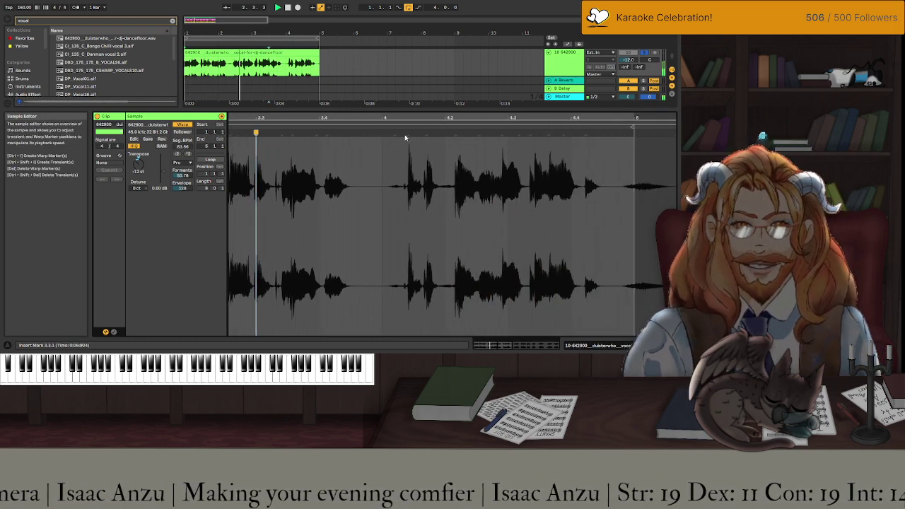
Warp the remaining vocal accents onto 4.1.1, 3.4.3 and 4.4.1.
click(407, 132)
drag(388, 133, 381, 133)
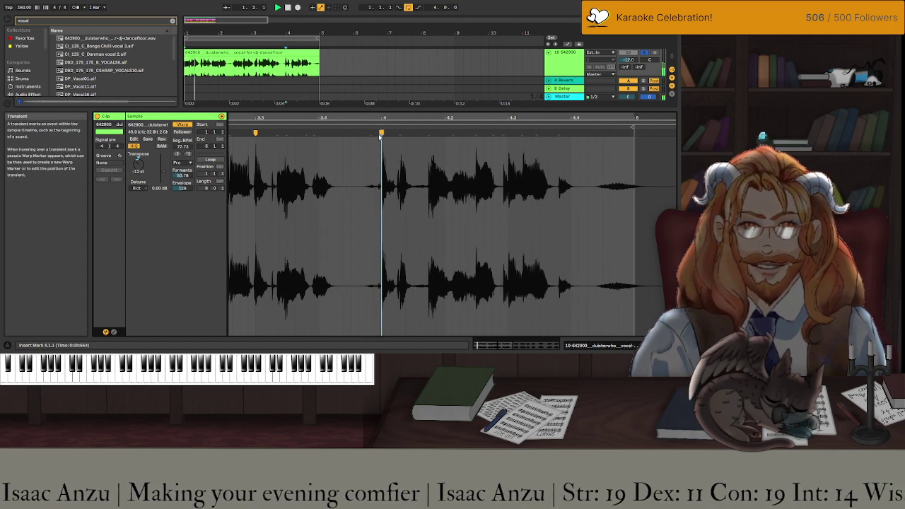
drag(311, 133, 348, 134)
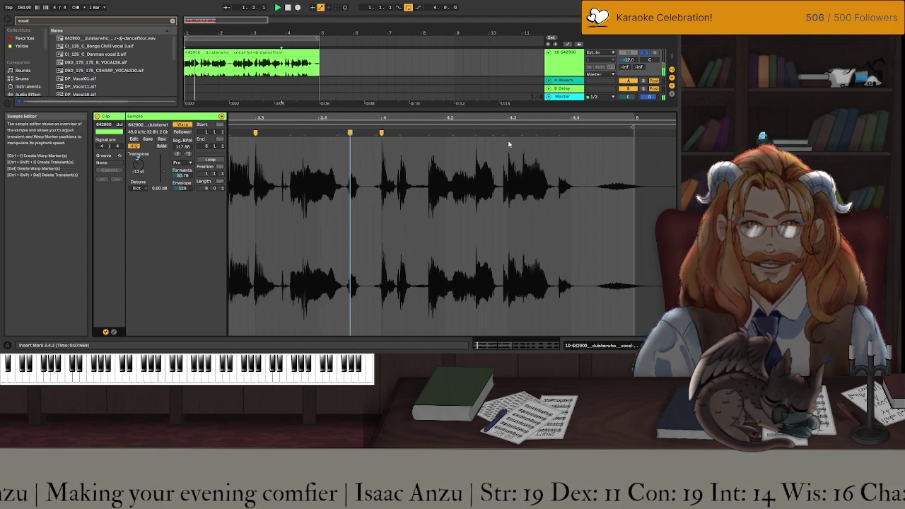
mouse_move(559, 132)
drag(559, 132, 571, 133)
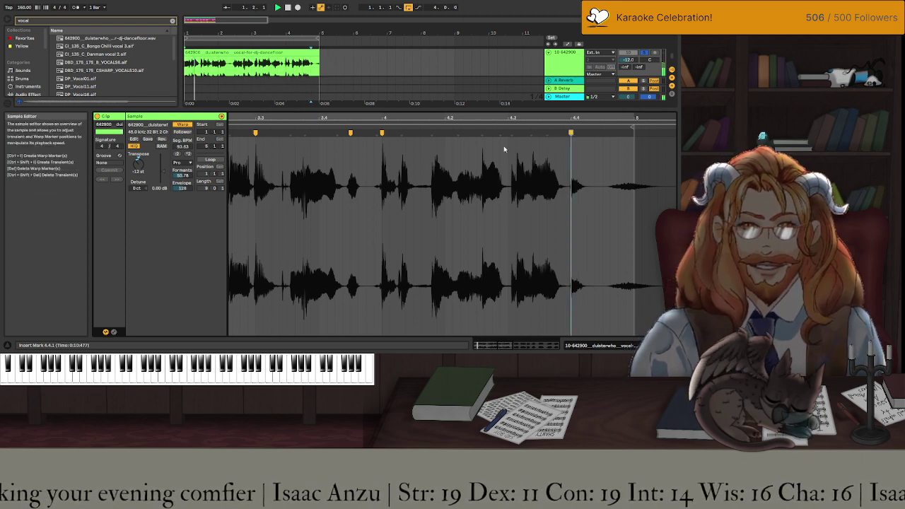
Return to the arrangement and consolidate the warped vocal into a new four-bar clip.
key(shift+Tab)
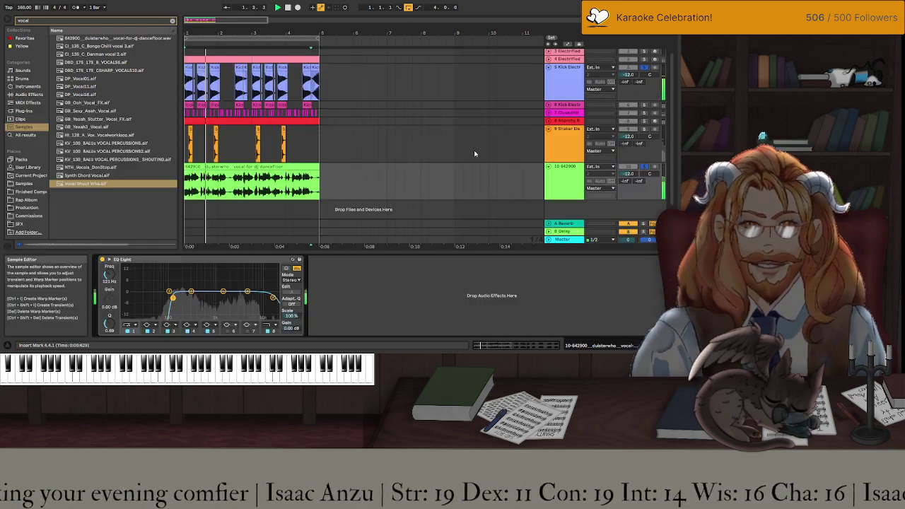
click(254, 166)
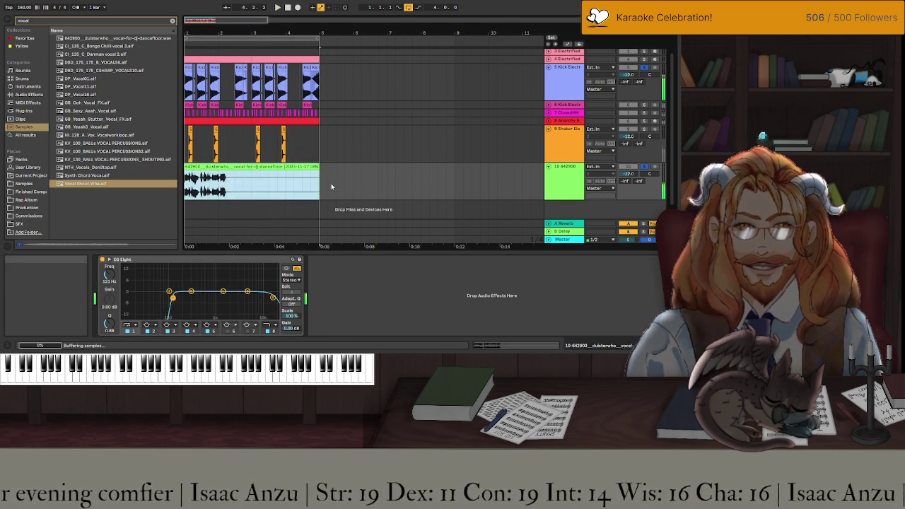
Try shortening the consolidated vocal clip to two bars, ending at 3.1.1, and restore its four-bar length.
drag(319, 184, 252, 170)
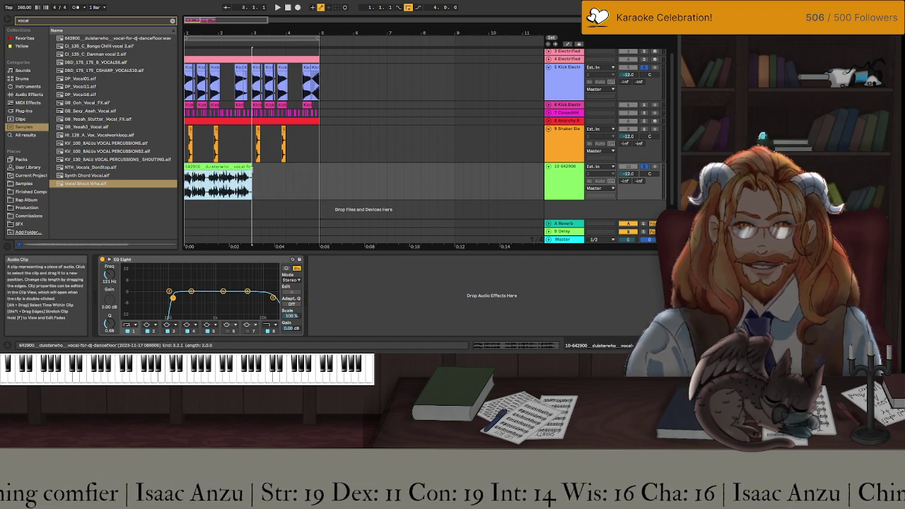
key(space)
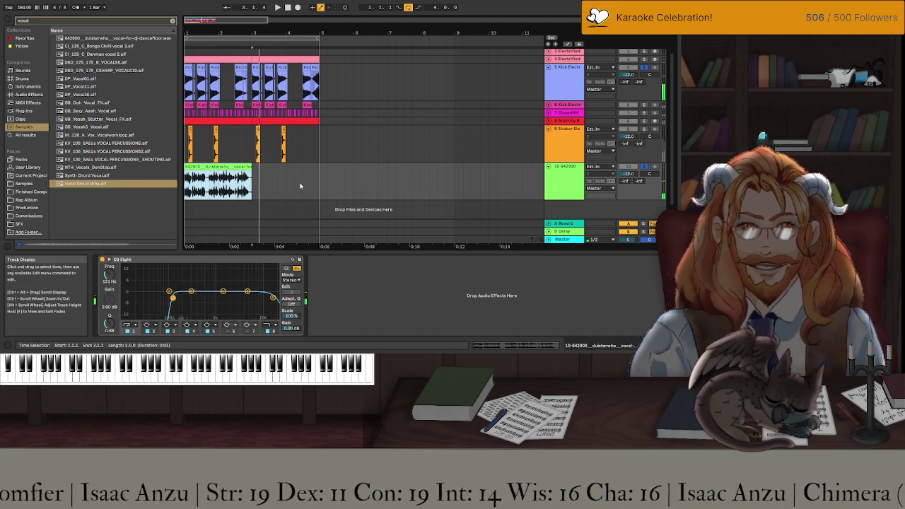
drag(262, 167, 322, 170)
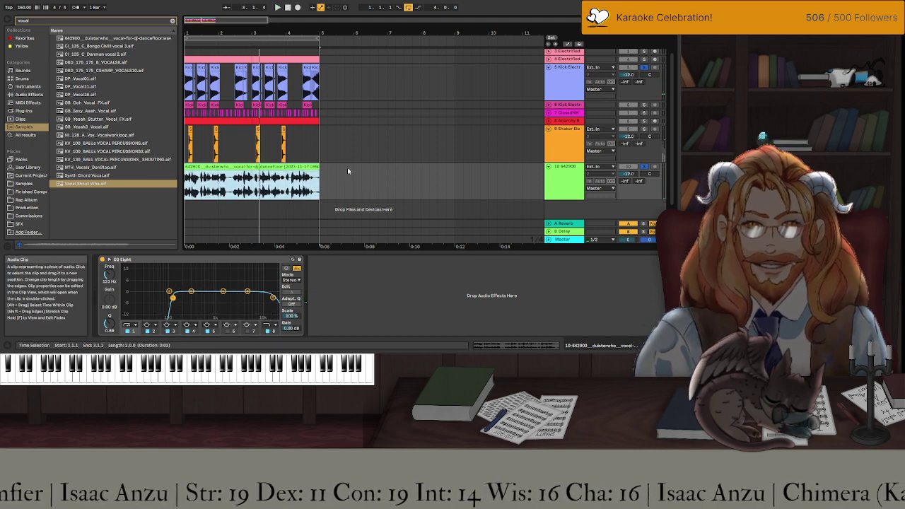
Release the kick and vocal solos and play the vocal with the full loop.
click(643, 166)
key(space)
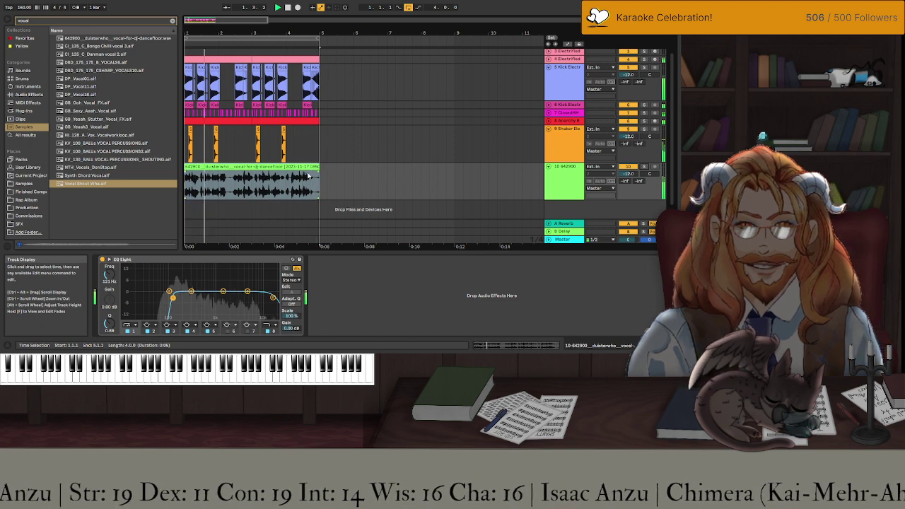
click(280, 167)
Zoom in on the opening bars of the arrangement and solo the vocal track.
scroll(230, 197, up, 5)
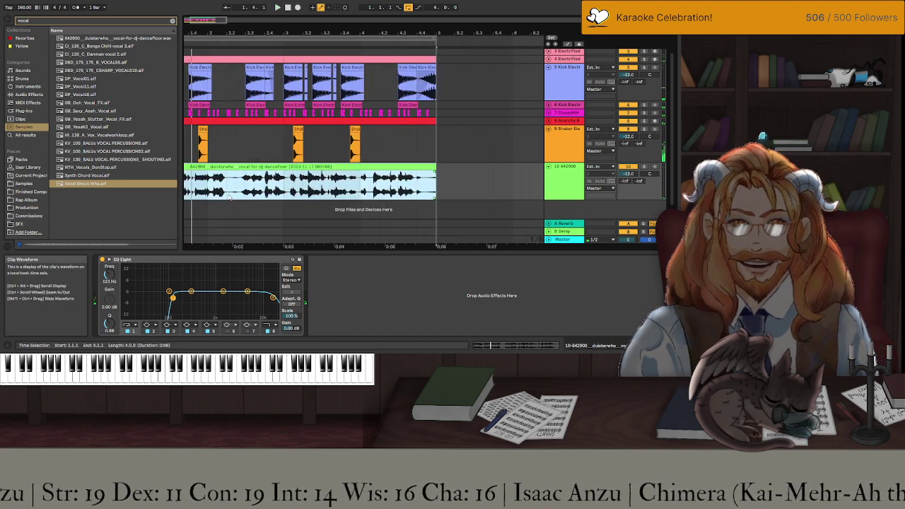
scroll(230, 198, left, 4)
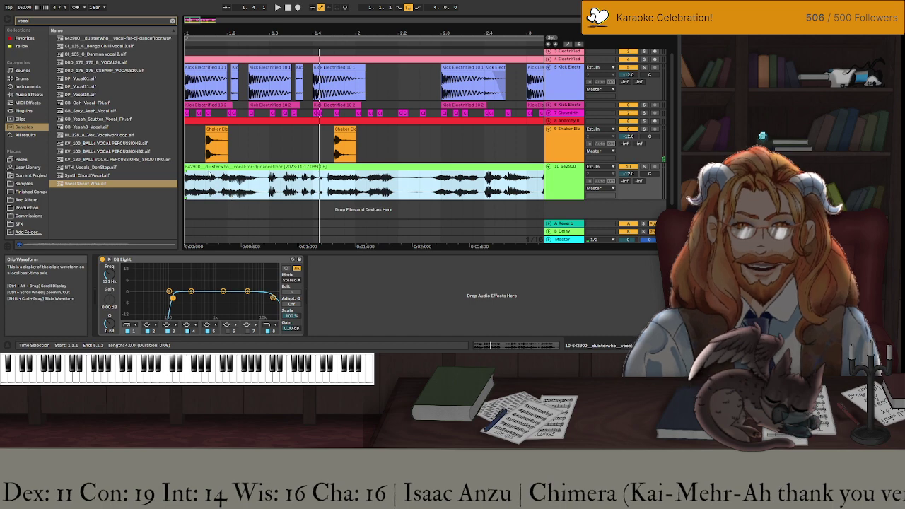
click(631, 106)
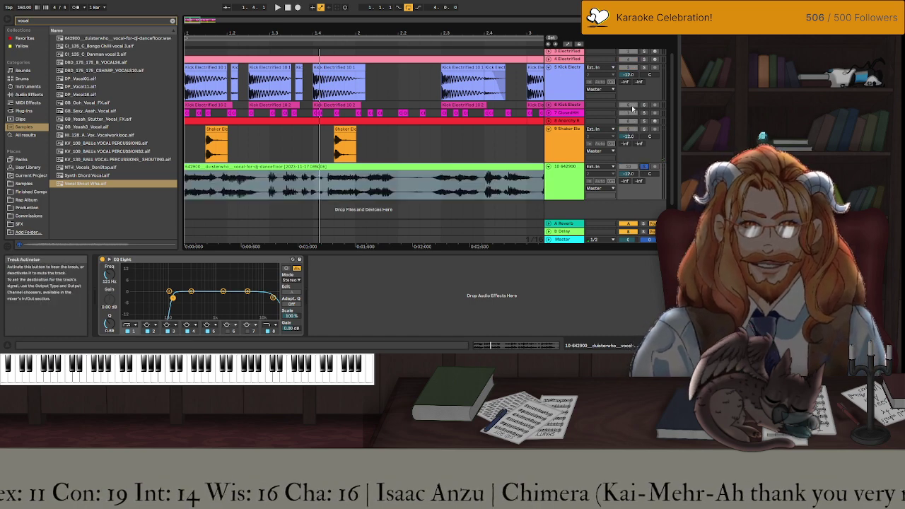
Solo the kick track alongside the vocal and play the opening to find where the vocal drifts.
scroll(642, 121, up, 1)
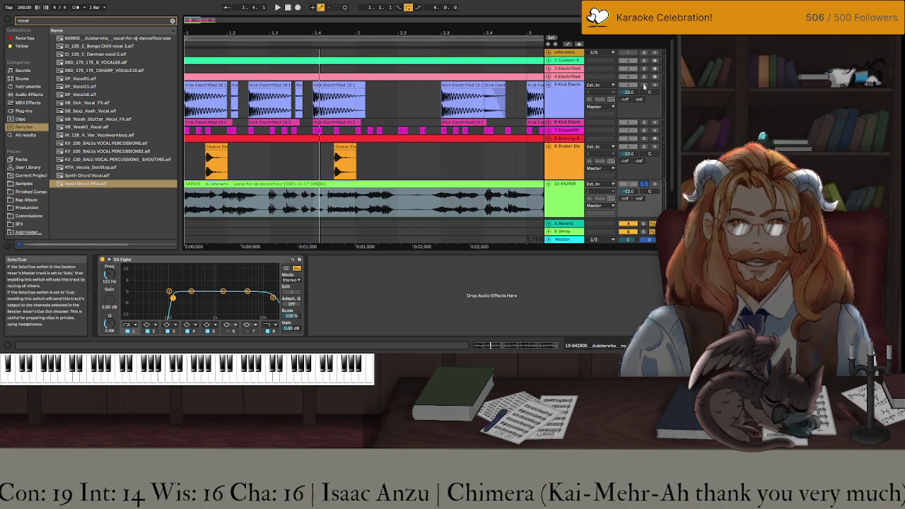
key(space)
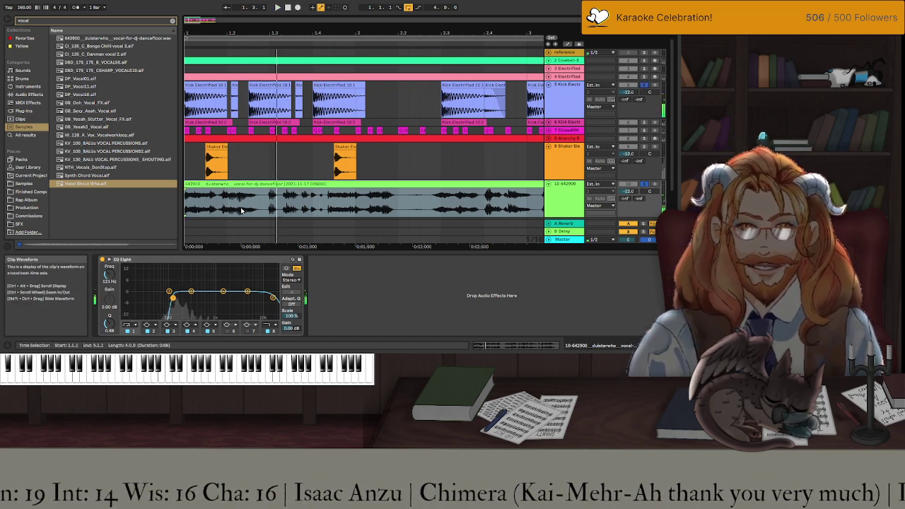
click(249, 206)
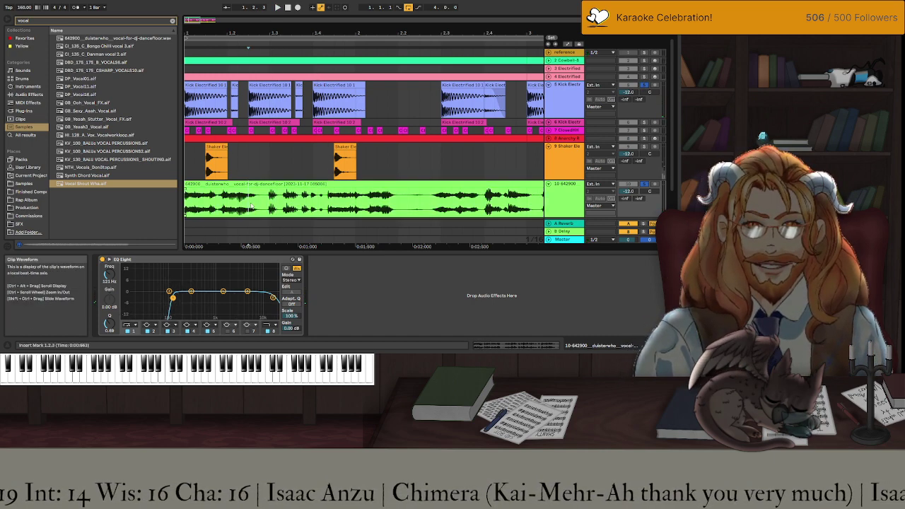
Split the vocal at 1.3.1, pull the remainder back to 1.2.3 over the cut section, and play it.
key(plus)
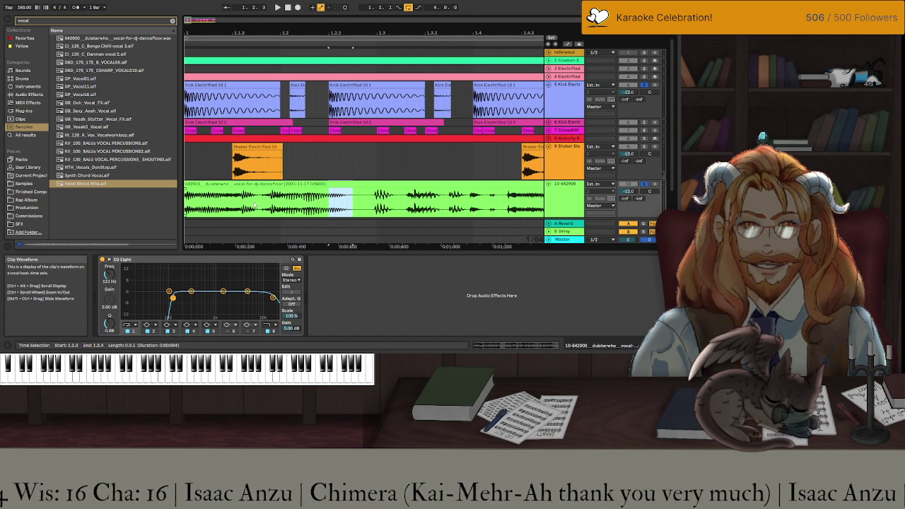
drag(256, 206, 261, 206)
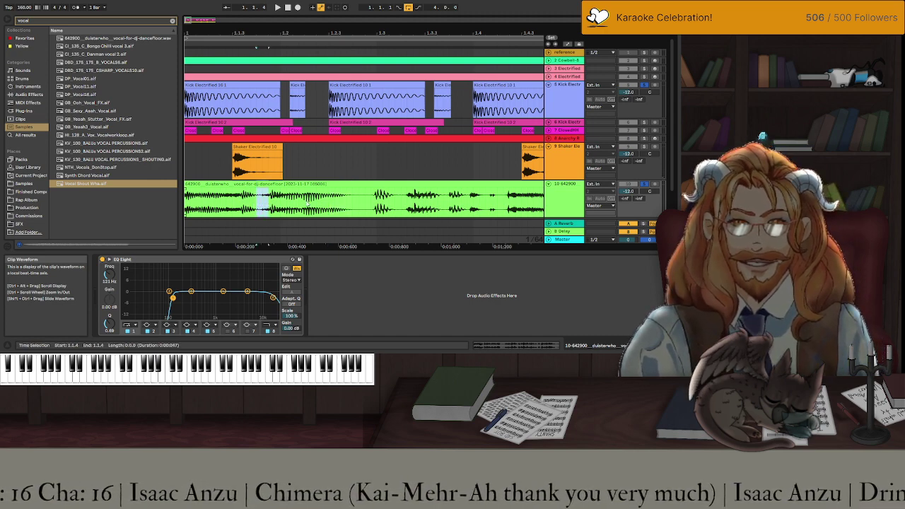
key(minus)
key(minus)
key(plus)
key(plus)
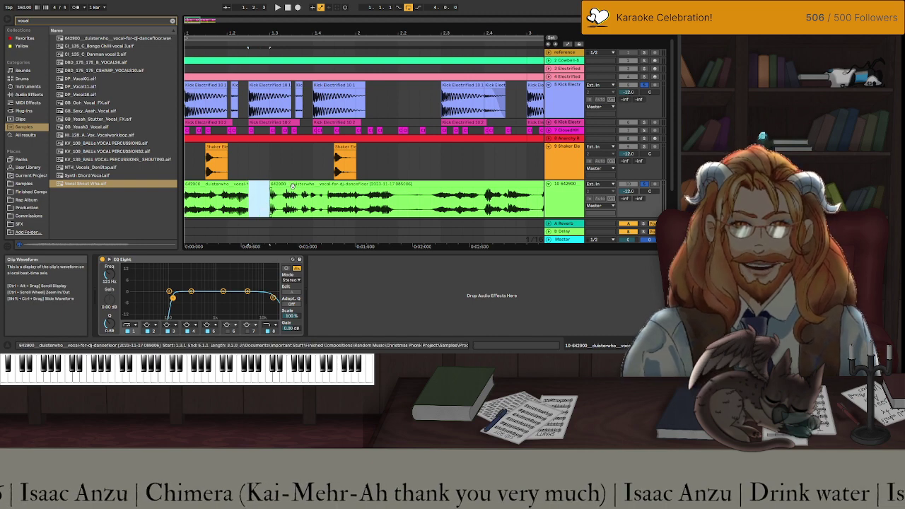
drag(272, 186, 275, 187)
key(space)
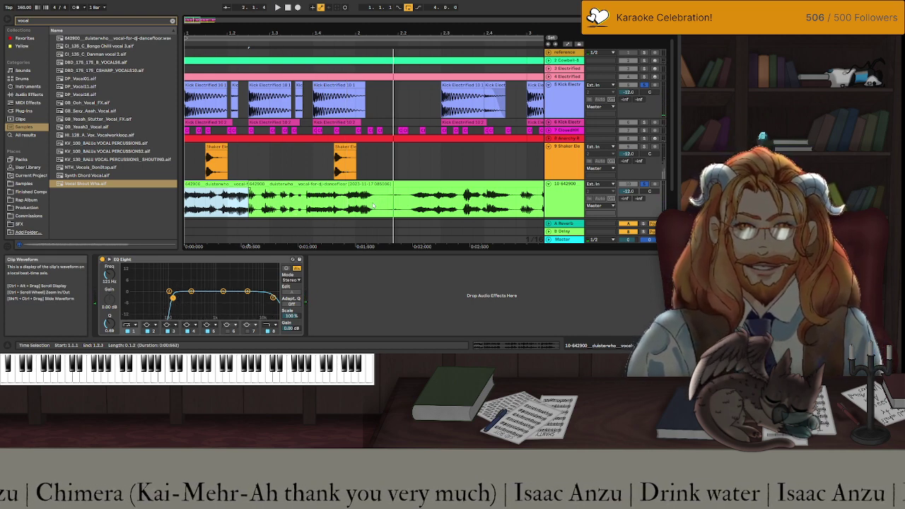
Split the vocal at 2.2.2, pull the remainder back to 2.1.2, and play the edit from the start.
drag(409, 205, 375, 205)
key(ctrl+e)
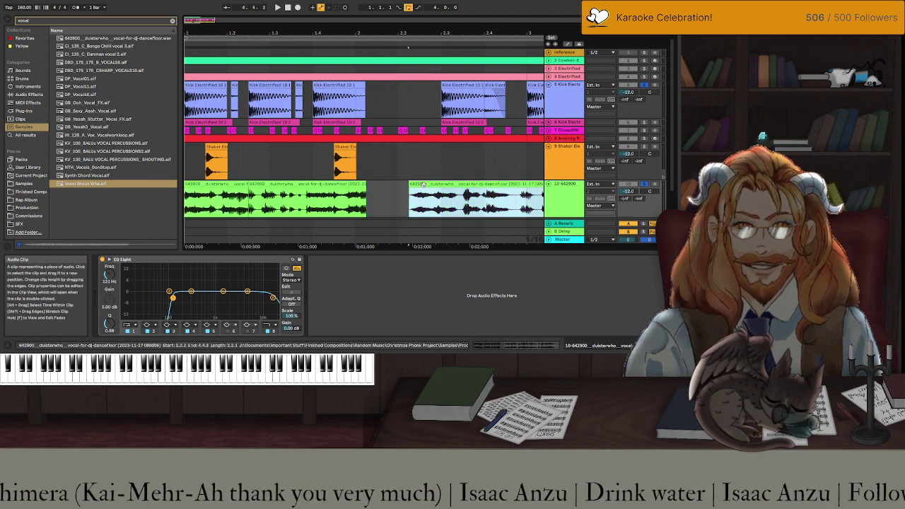
key(ctrl+z)
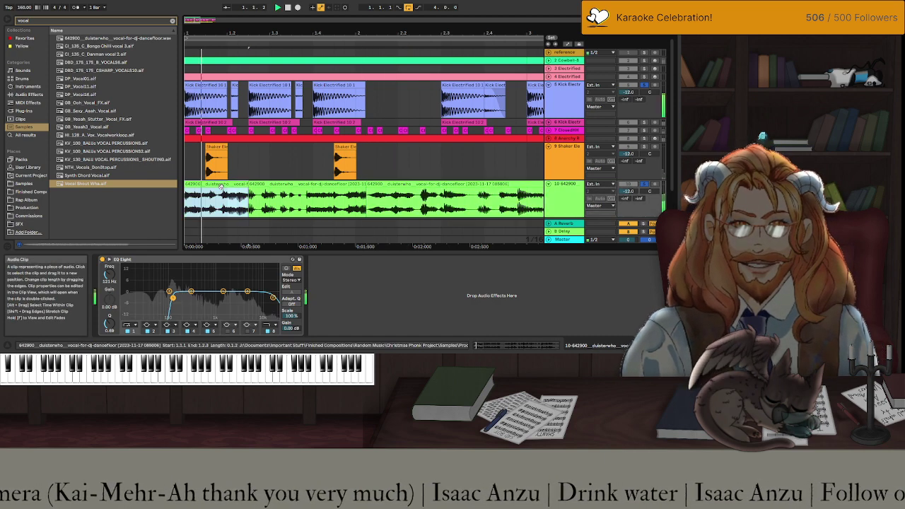
key(space)
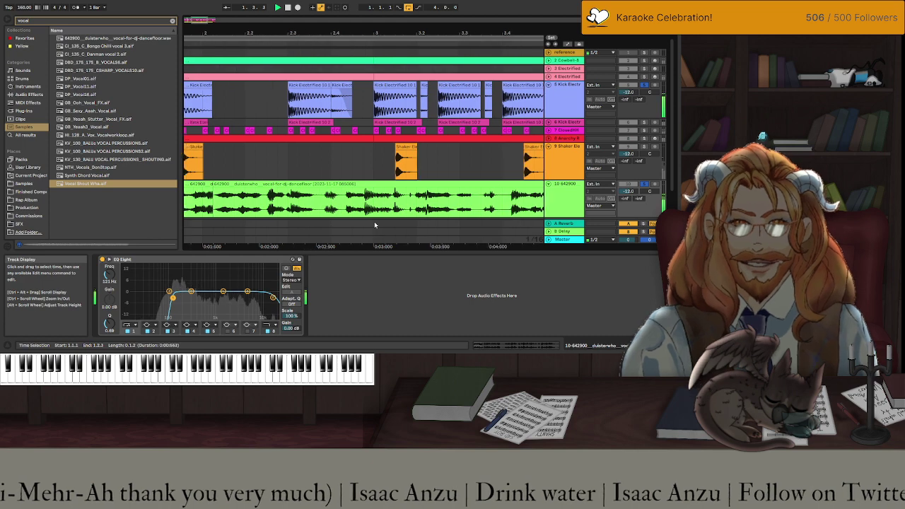
key(space)
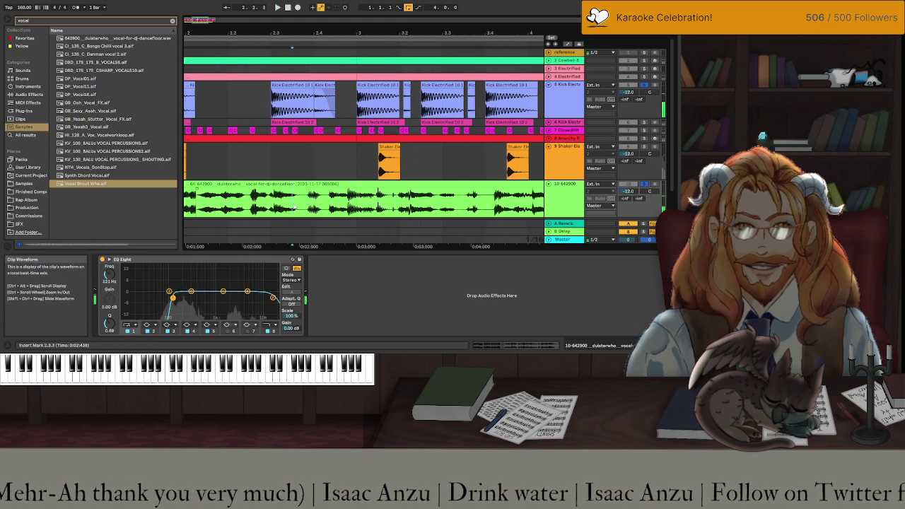
Split the vocal at 2.3.4, pull the remainder back to 2.3.3, and play the result with the kick.
drag(293, 205, 303, 205)
key(ctrl+e)
shift+click(322, 185)
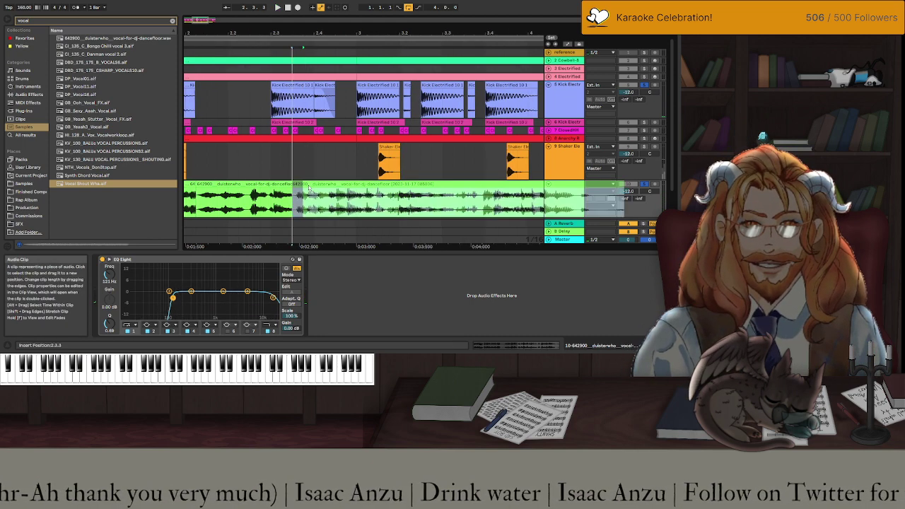
key(space)
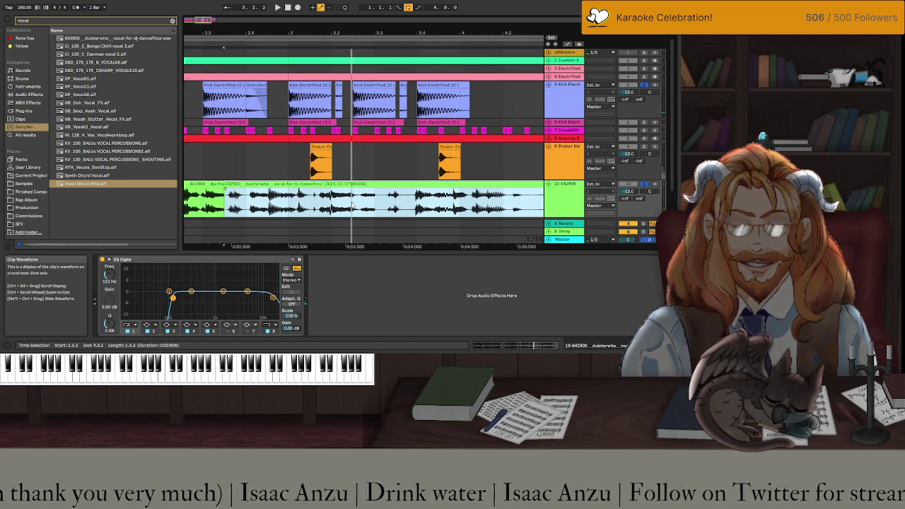
click(270, 185)
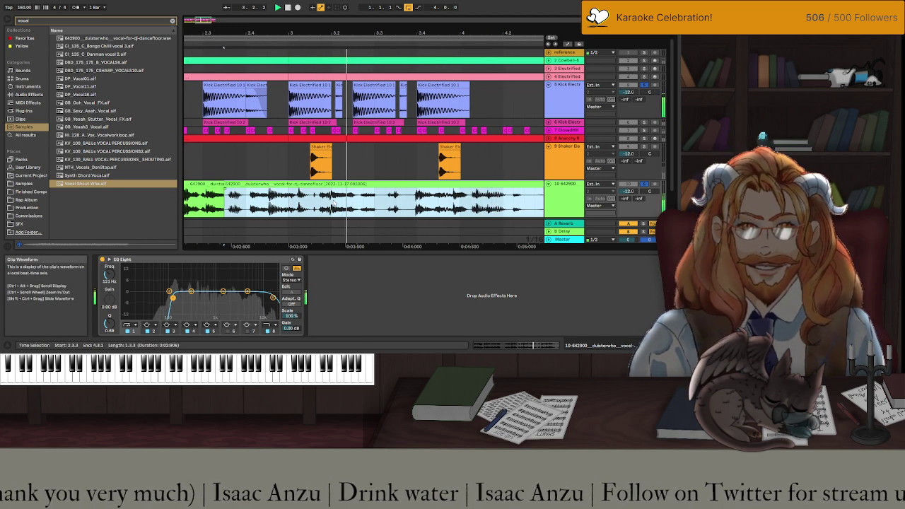
Cut short sections from the vocal at 3.3.1 and 3.3.2, closing each gap with the remainder.
click(374, 203)
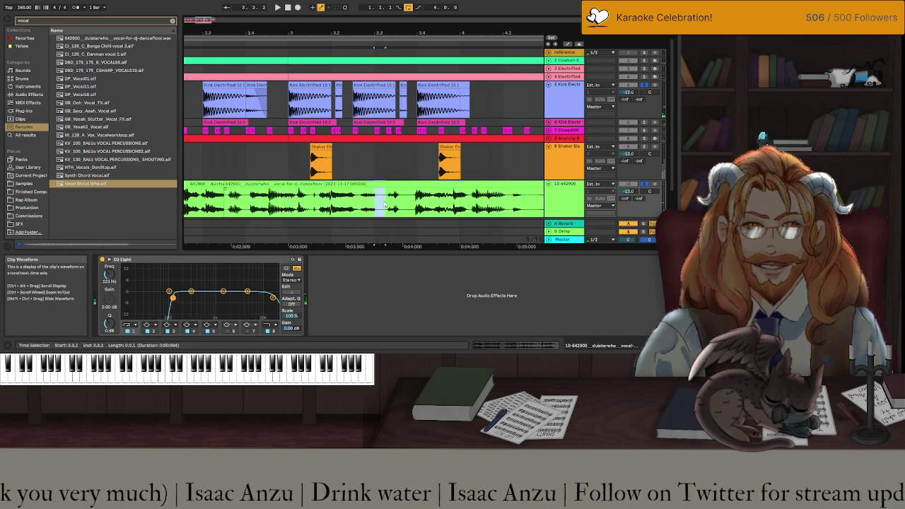
key(shift+Right)
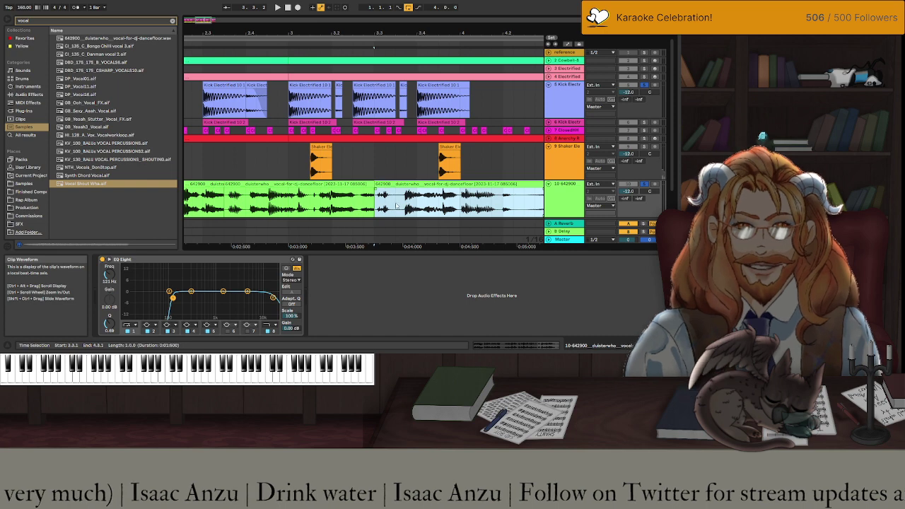
drag(387, 205, 394, 207)
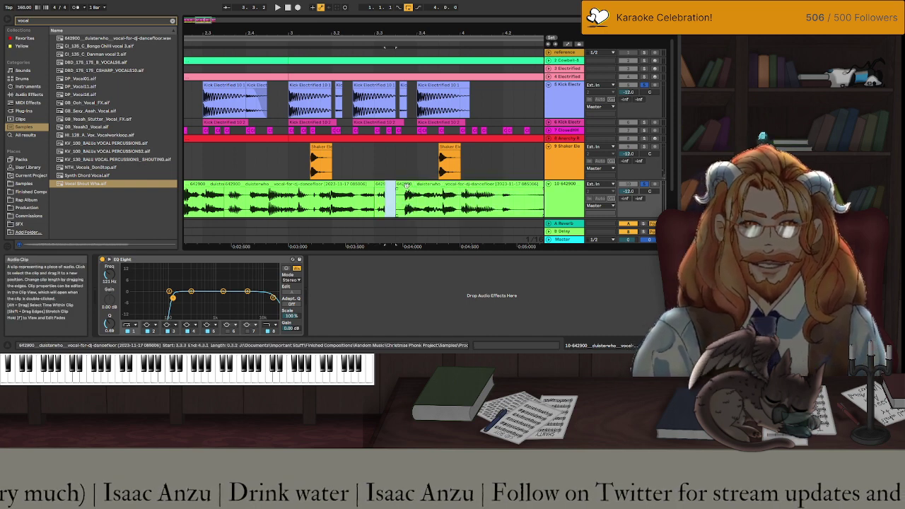
key(ctrl+e)
Extend the short vocal slice at 3.3.1 slightly past 3.3.2 into the following clip, and play the remainder.
key(plus)
key(plus)
key(plus)
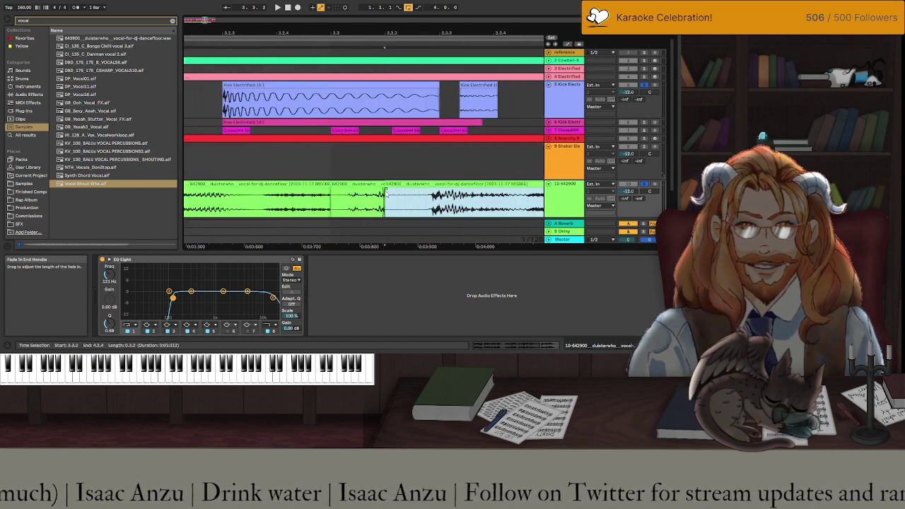
drag(331, 205, 412, 205)
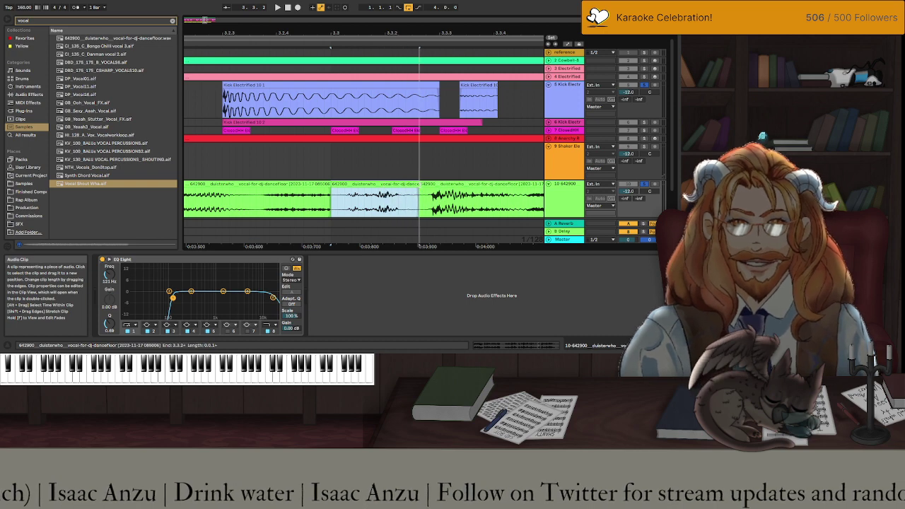
key(minus)
key(minus)
key(minus)
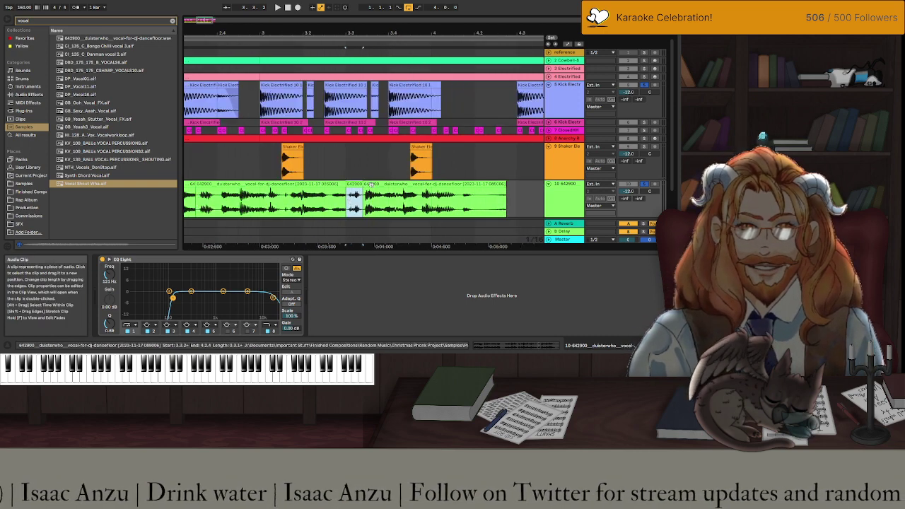
click(373, 185)
key(space)
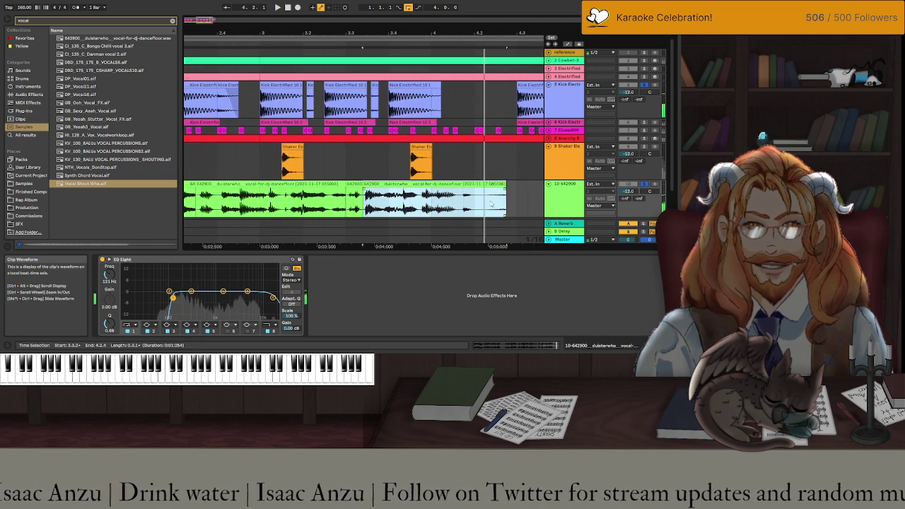
Play the whole sliced vocal with the kick from the first bar to check its timing.
drag(506, 202, 495, 201)
key(minus)
key(minus)
key(minus)
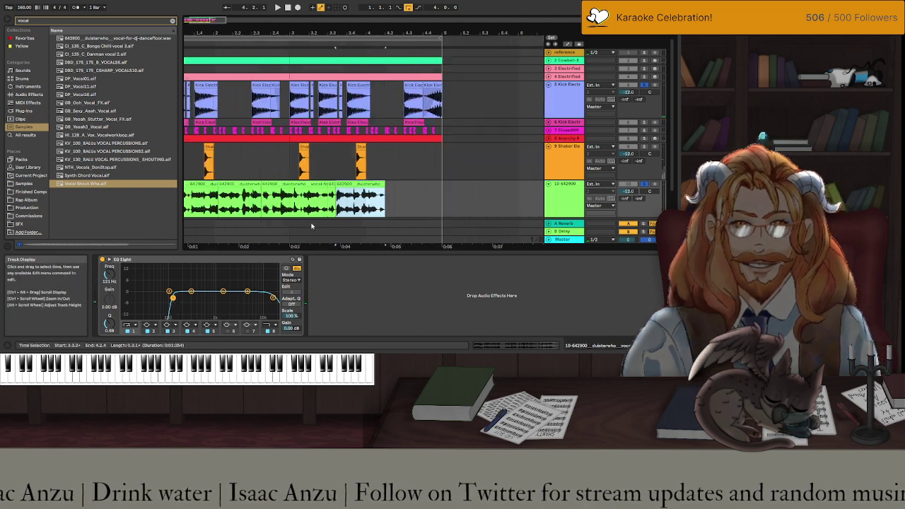
click(191, 184)
key(space)
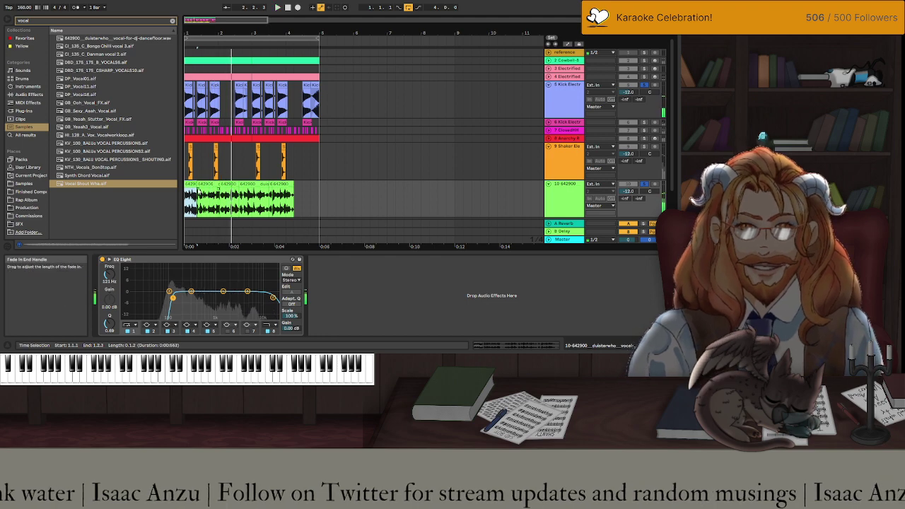
Try moving all the vocal slices together to start at 1.1.3, and play them from 1.1.1.
ctrl+scroll(193, 187, up, 3)
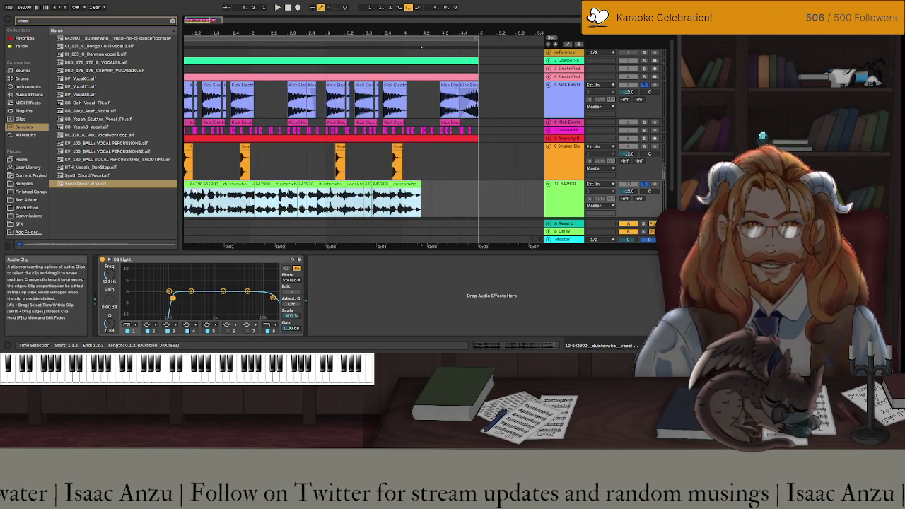
click(196, 185)
drag(197, 186, 206, 188)
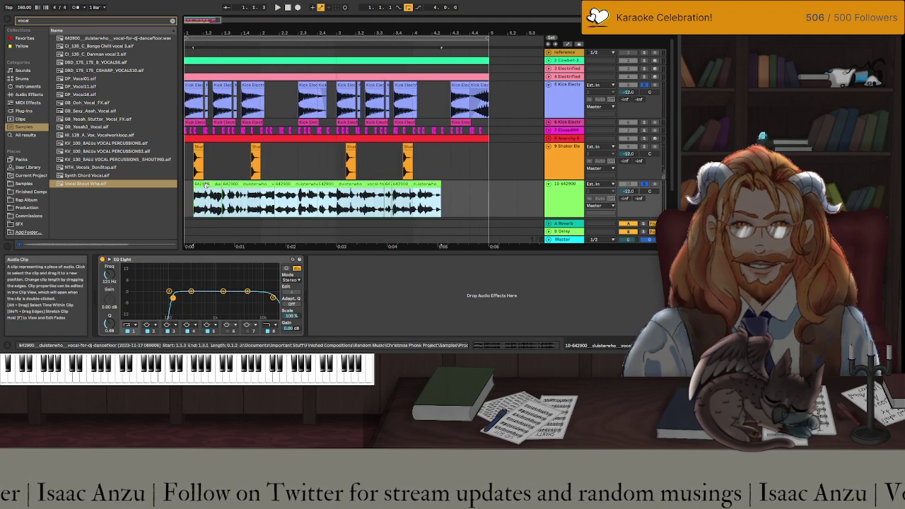
click(211, 222)
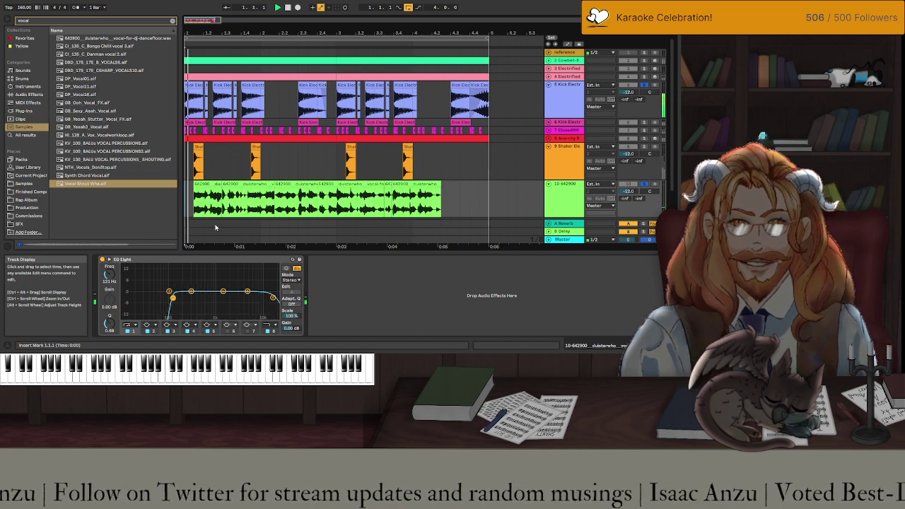
Move all the vocal slices together to start at 1.2.1, and play the loop from 1.1.1.
click(212, 190)
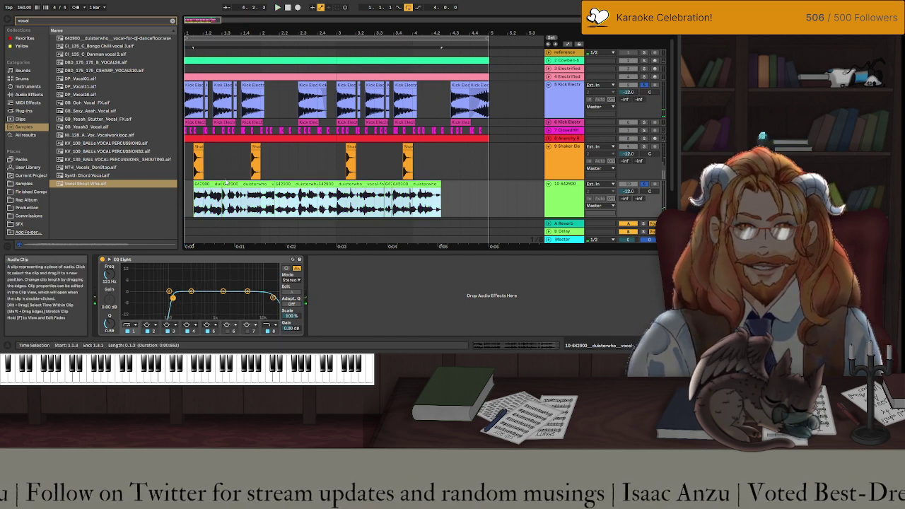
key(ctrl+z)
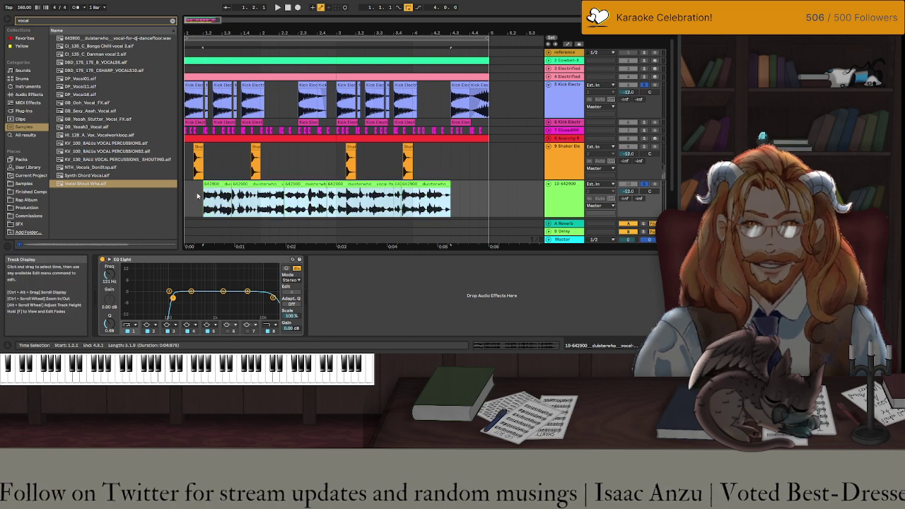
click(186, 201)
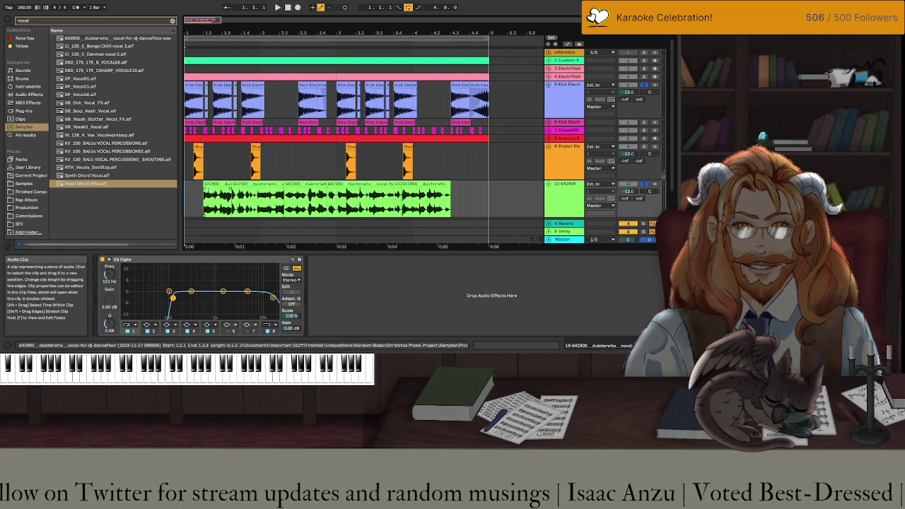
key(space)
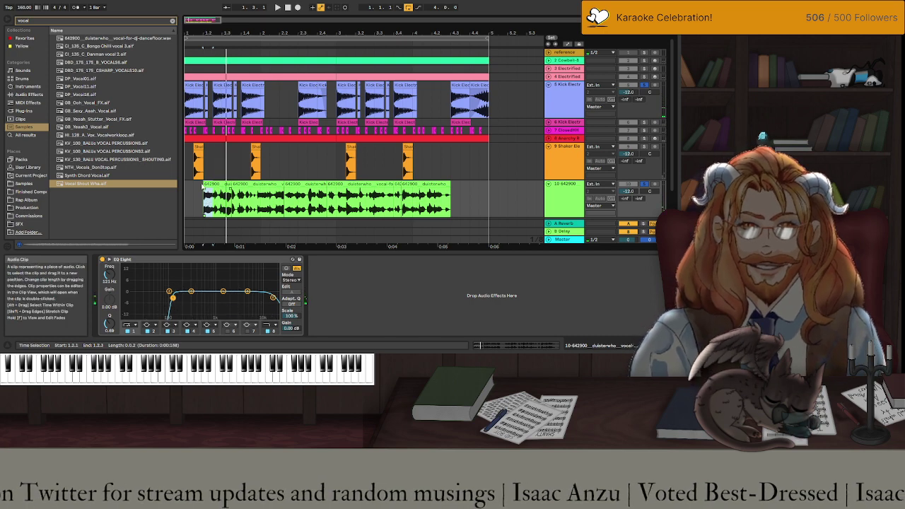
Copy the first half-beat of the vocal at 1.2.1 to 1.1.1 and 1.1.3, and play it.
key(space)
drag(210, 190, 194, 188)
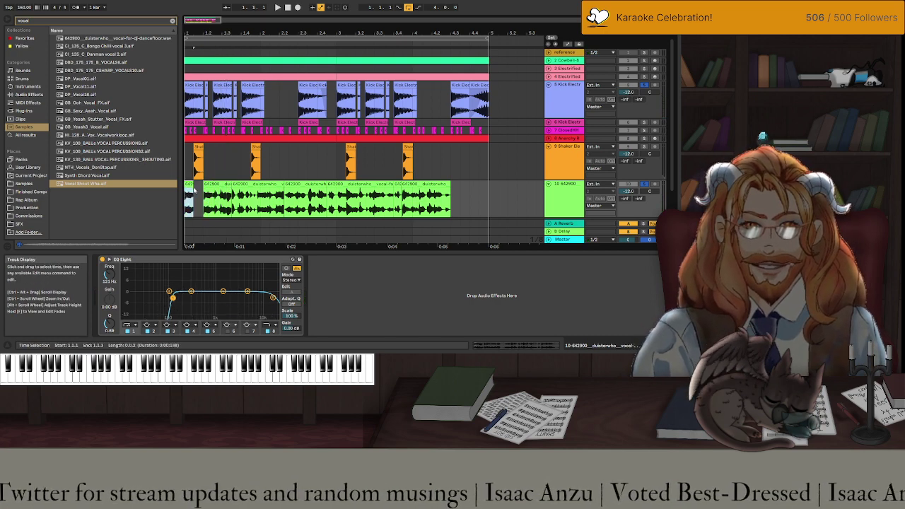
key(space)
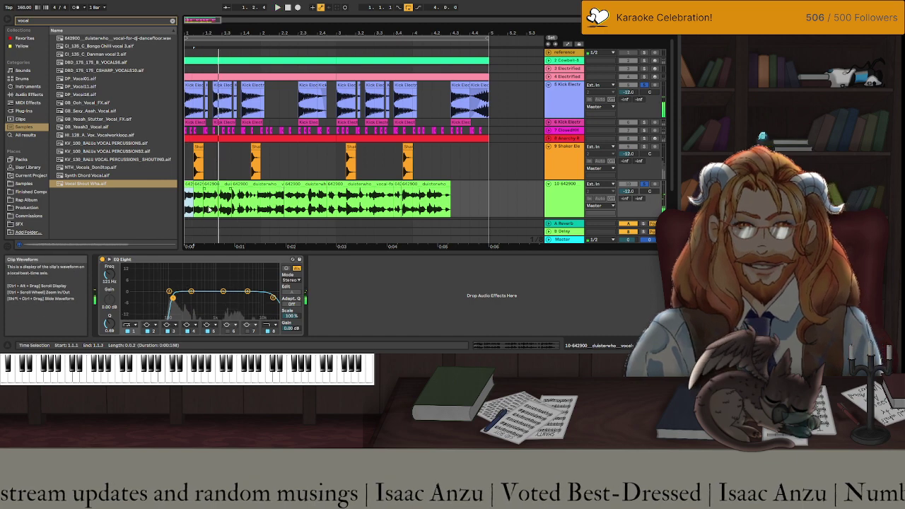
Turn the vocal opening into a stutter with sixteenth-note slices at 1.1.1 and 1.1.2, and play it.
ctrl+scroll(191, 203, up, 3)
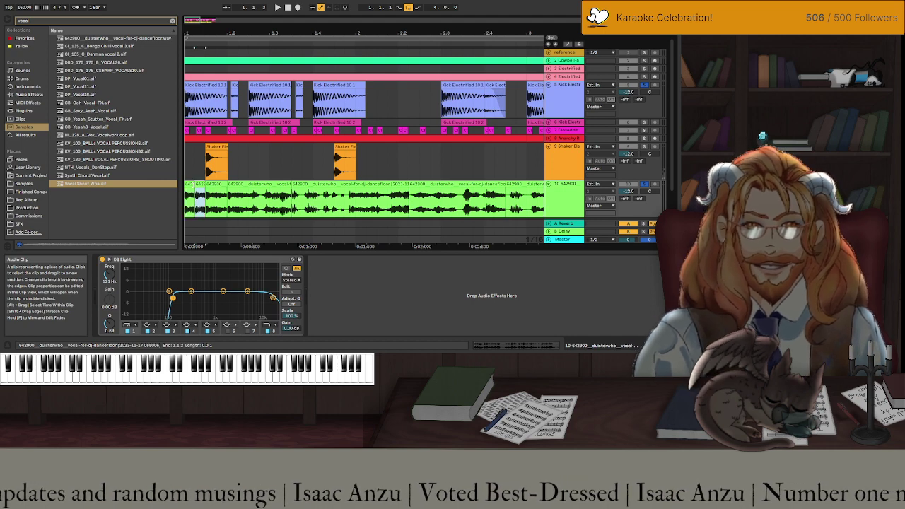
click(190, 185)
key(space)
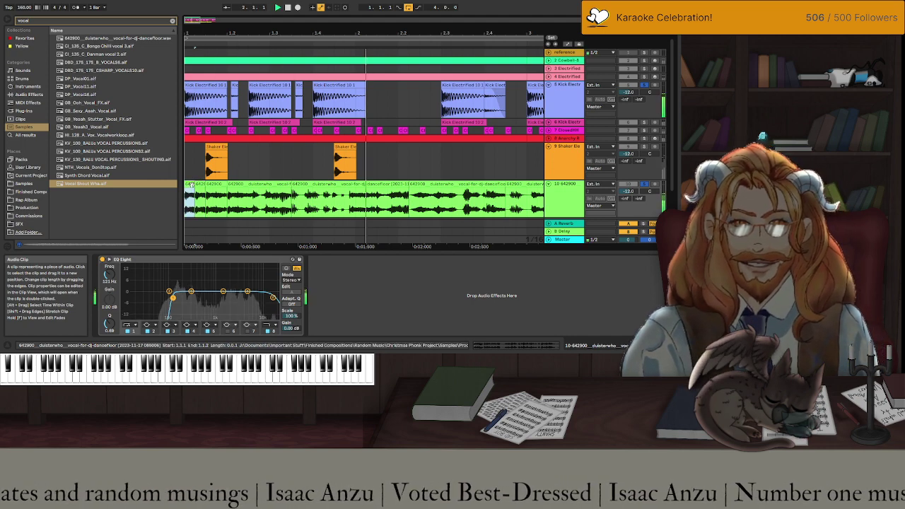
key(space)
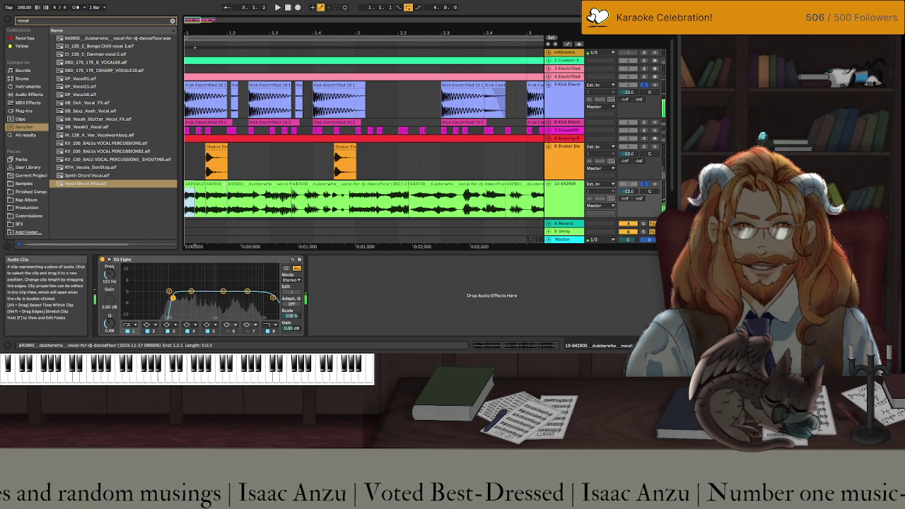
Extend the vocal stutter with sixteenth-note slices at 1.1.3 and 1.1.4 to fill the first beat, and play it.
click(211, 191)
click(190, 186)
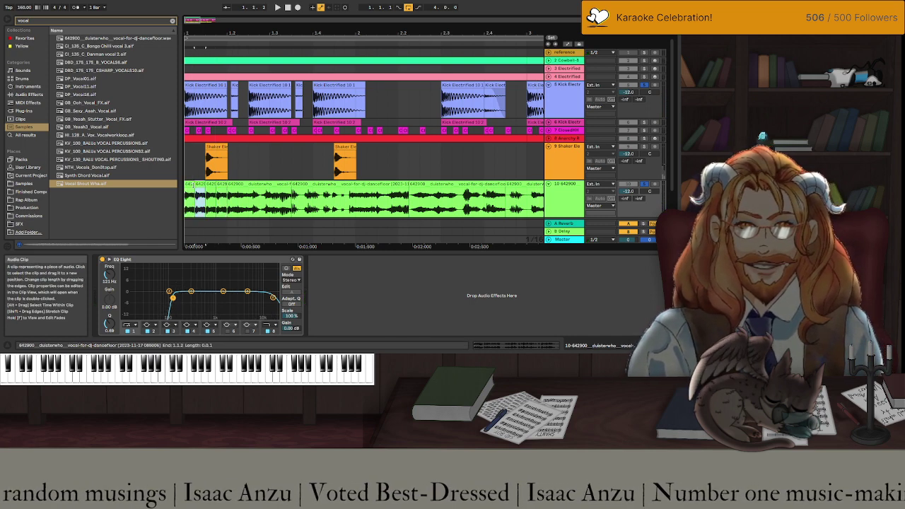
key(space)
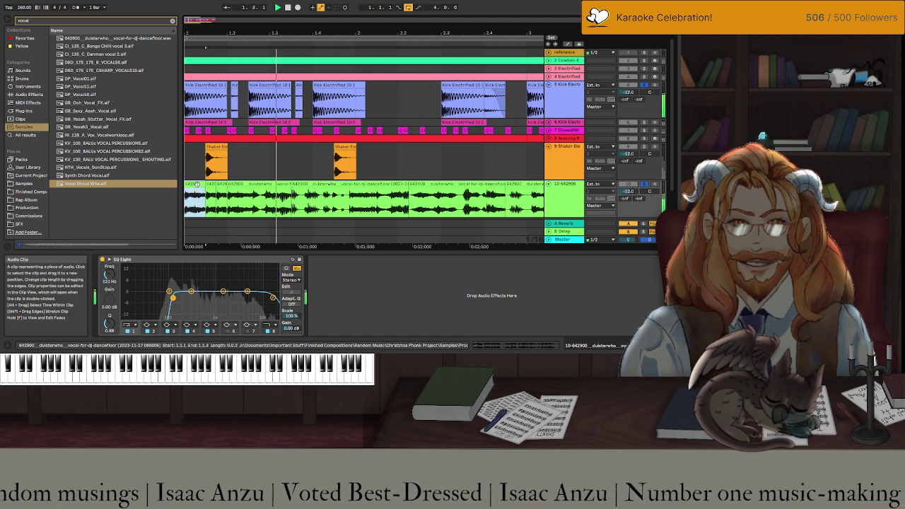
key(space)
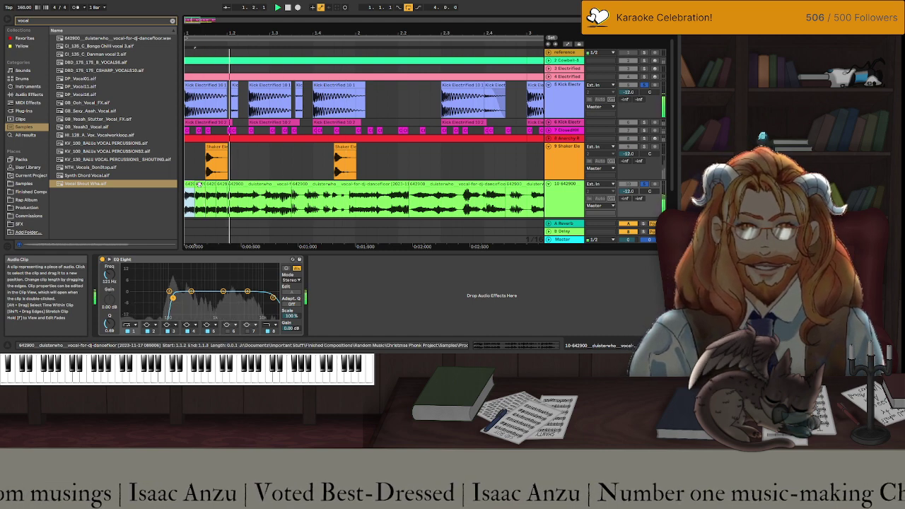
key(space)
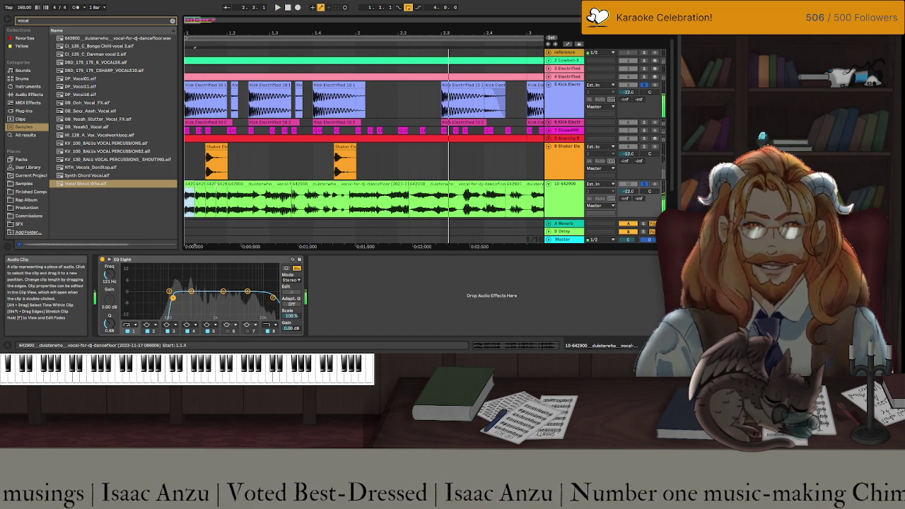
Replace the four stutter slices with one slice spanning 1.1.1 to 1.2.1, fade it in over its full length, and play it.
click(220, 187)
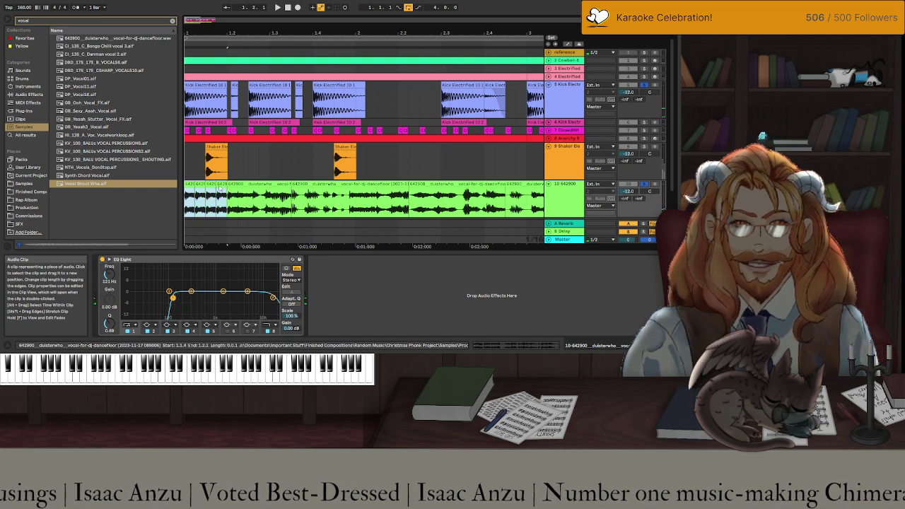
click(201, 196)
drag(201, 196, 230, 198)
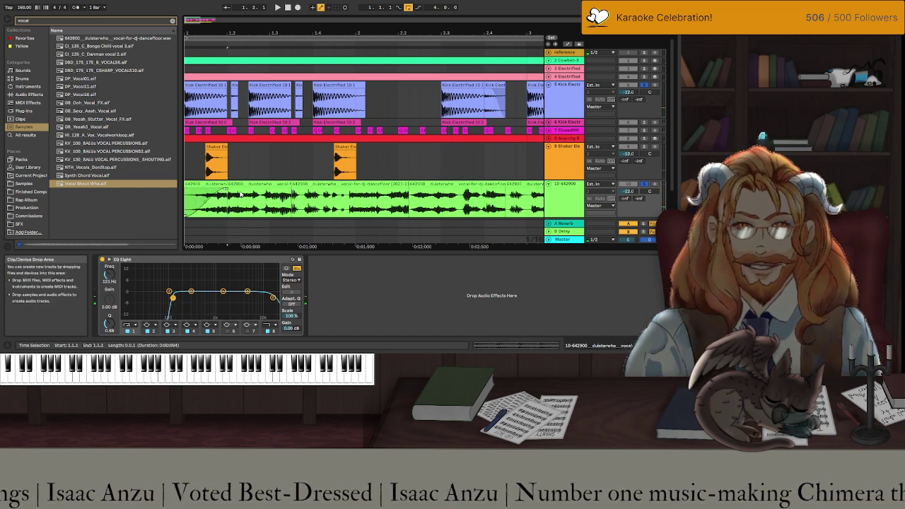
key(space)
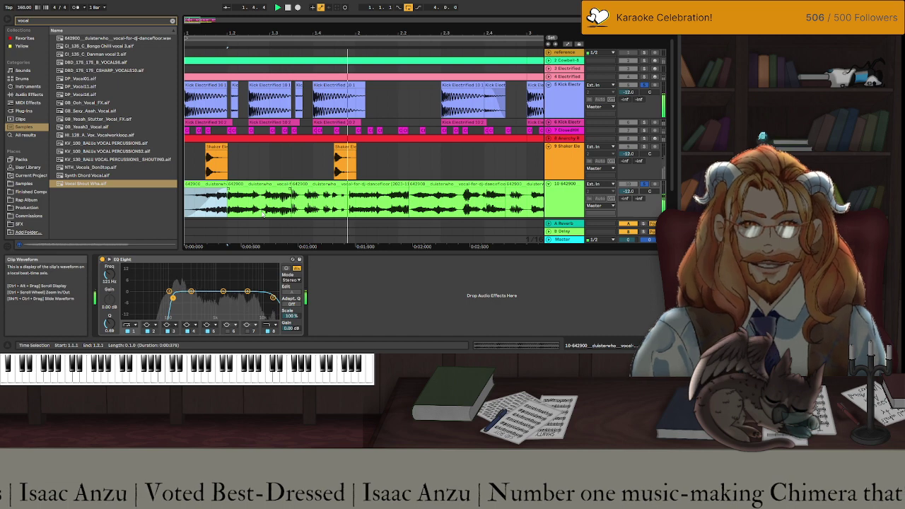
Move all the vocal slices from 2.2.2 onward together to start at 2.3.3.
scroll(294, 205, right, 5)
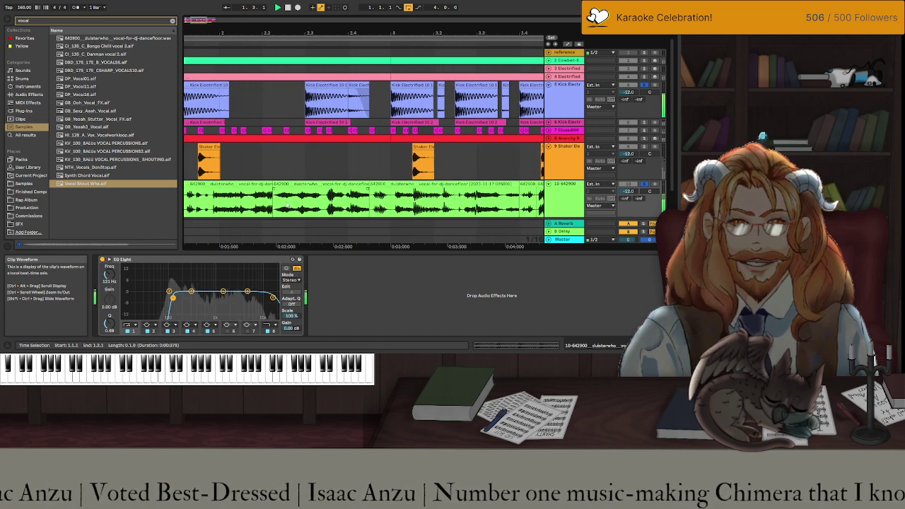
scroll(287, 205, left, 5)
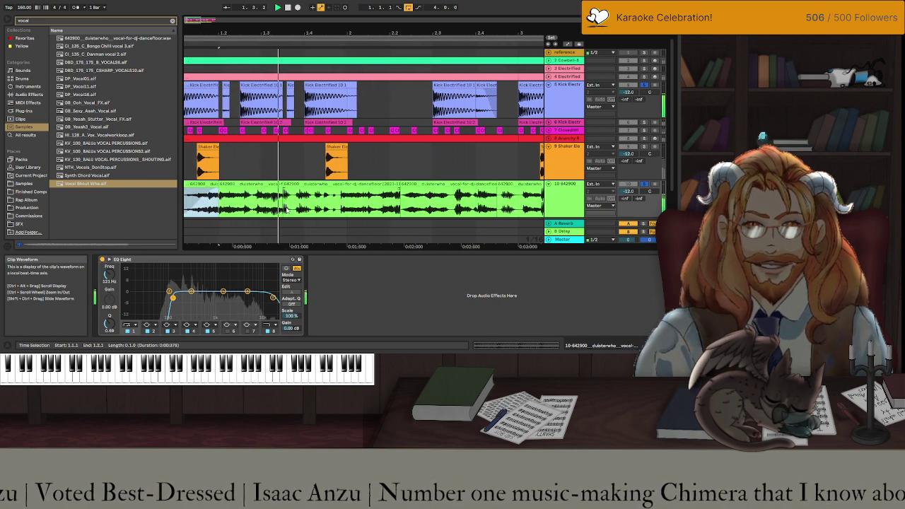
drag(429, 200, 332, 200)
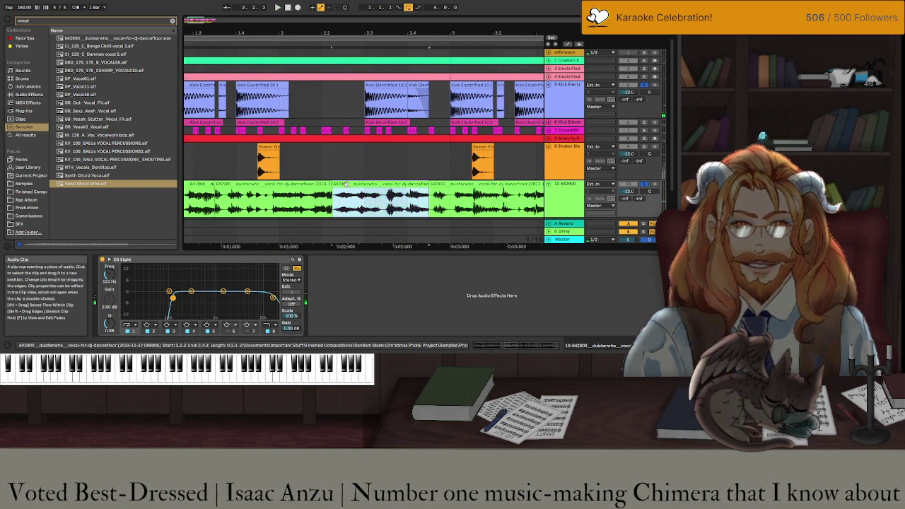
key(minus)
shift+click(450, 199)
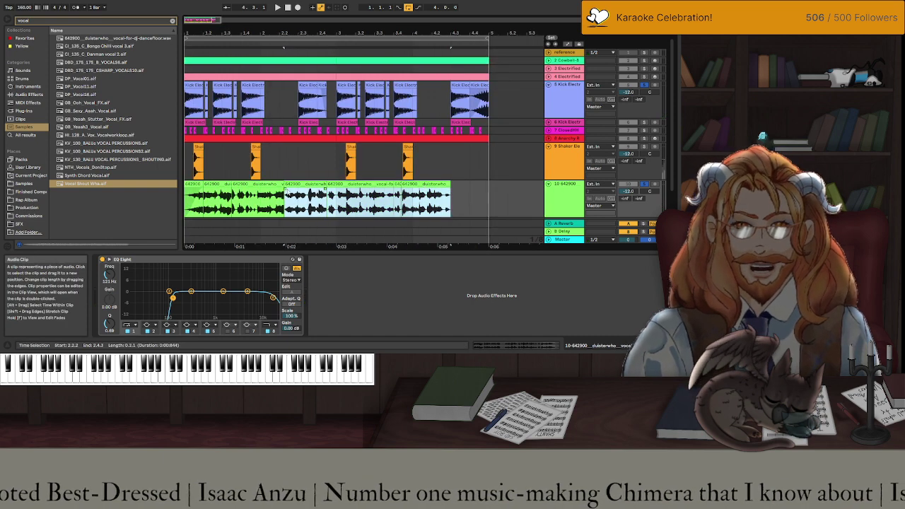
drag(302, 185, 333, 187)
Copy the vocal phrase from 1.3.3 to 1.4.4 into the gap at 2.2.2, and play the loop.
click(231, 200)
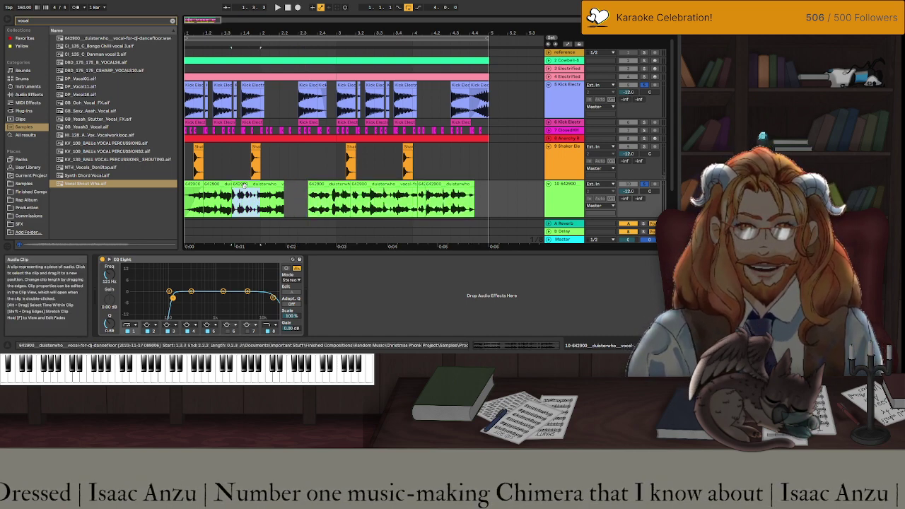
scroll(261, 201, up, 4)
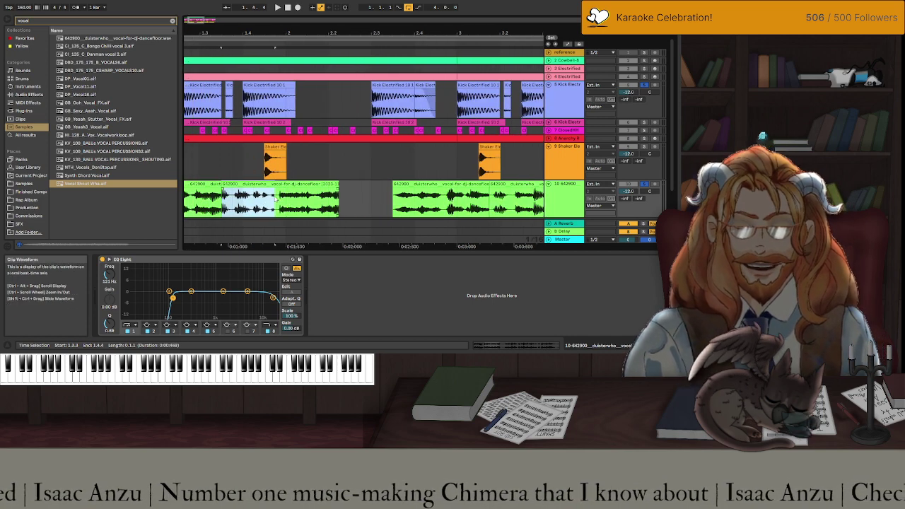
drag(244, 185, 362, 189)
drag(210, 186, 185, 188)
key(space)
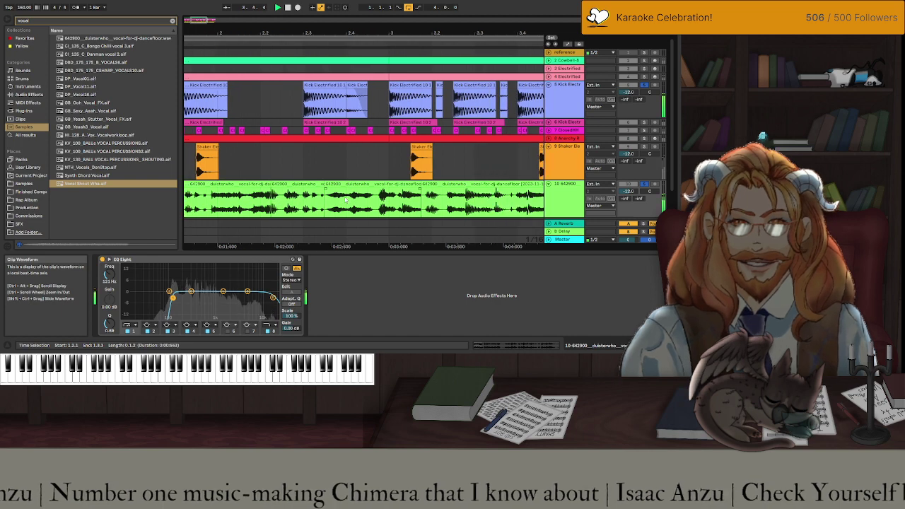
Move the one-beat fade-in slice out past the loop end, and shift all the other vocal slices together to start at 1.1.1.
key(minus)
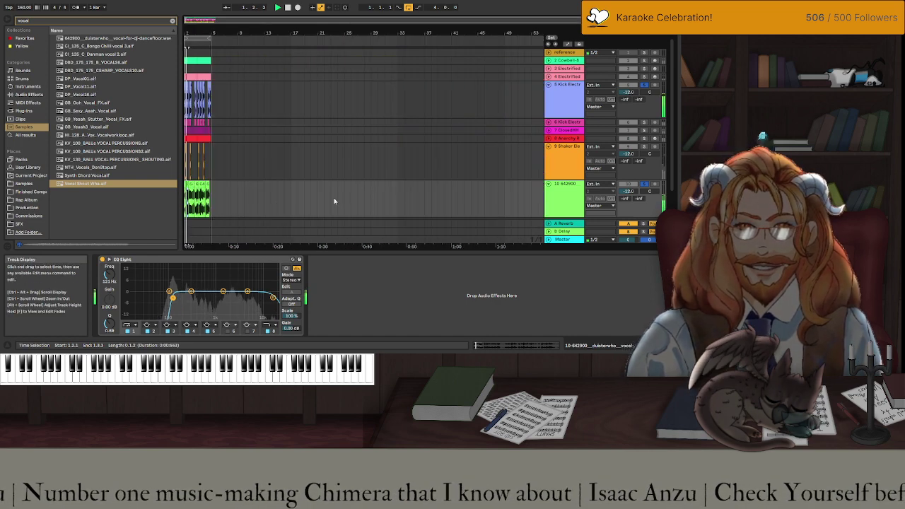
key(plus)
key(plus)
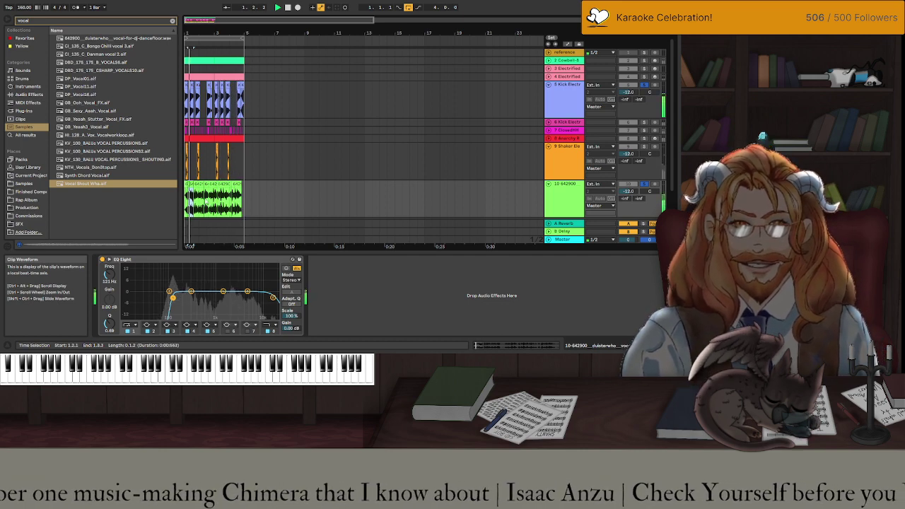
key(space)
click(242, 188)
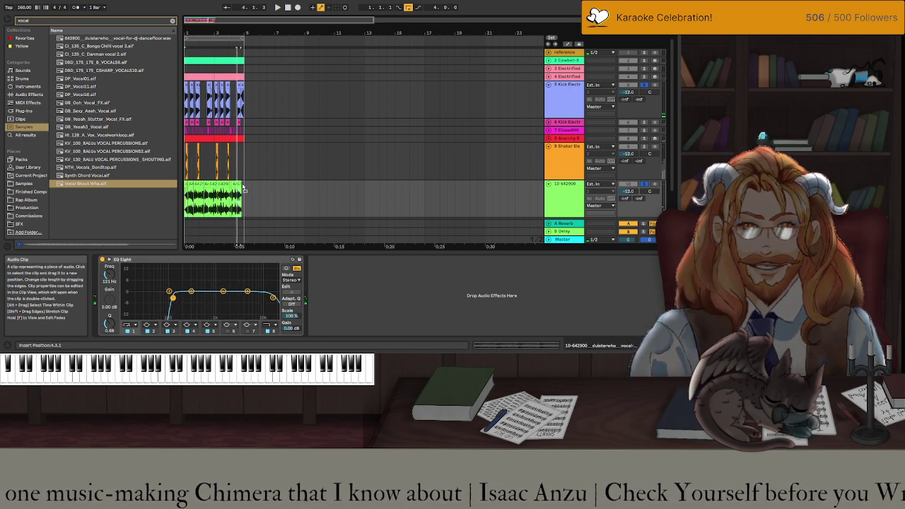
click(267, 189)
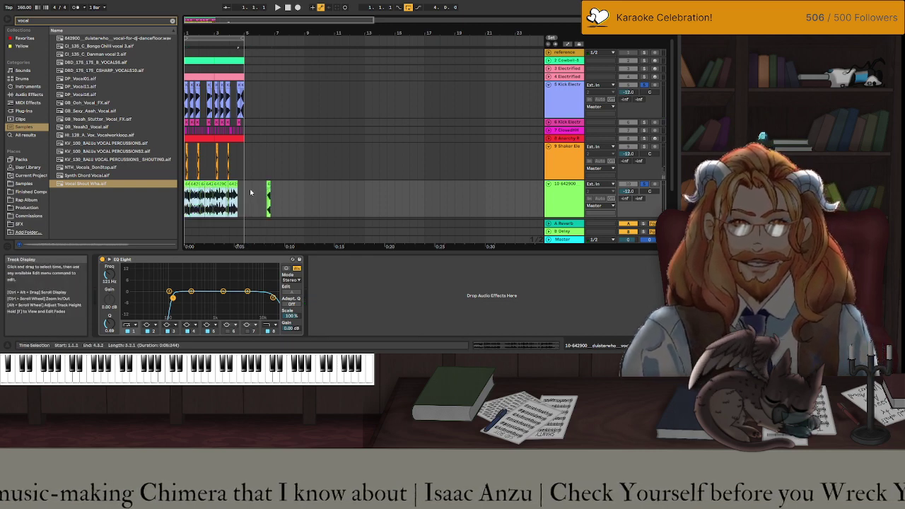
Move the one-beat fade-in slice to 4.4.1 so that it leads into the loop restart, and play the loop.
key(plus)
key(plus)
drag(336, 185, 204, 187)
scroll(262, 48, left, 3)
scroll(262, 47, left, 3)
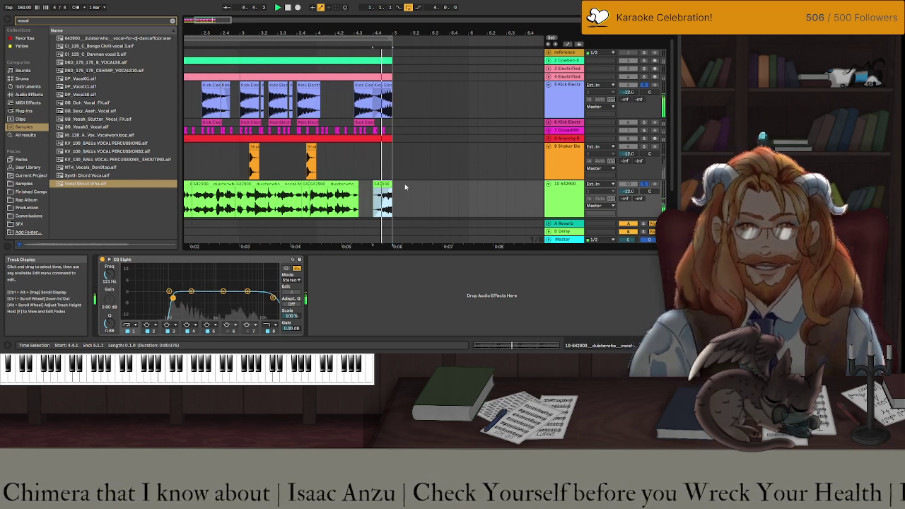
key(space)
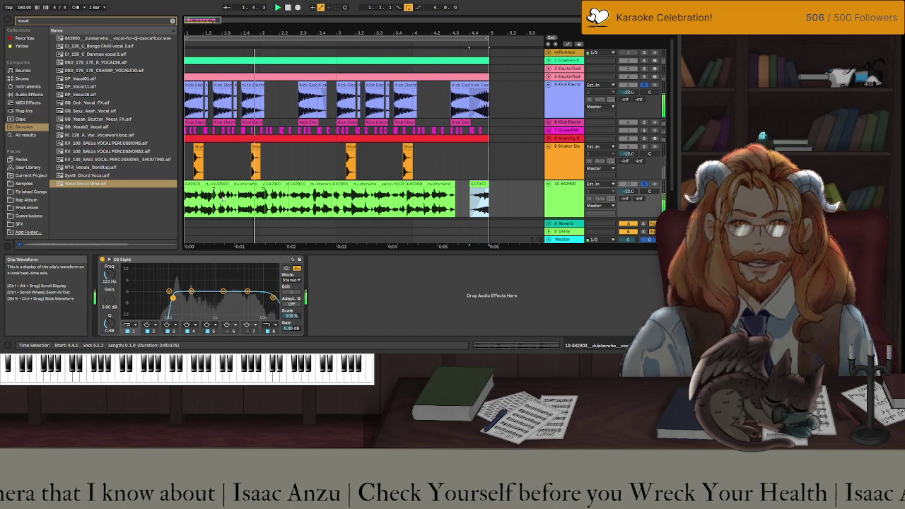
Select the opening vocal slice from 1.1.1 to 1.2.3 and replay the loop to check the timing of the slices.
click(300, 183)
key(space)
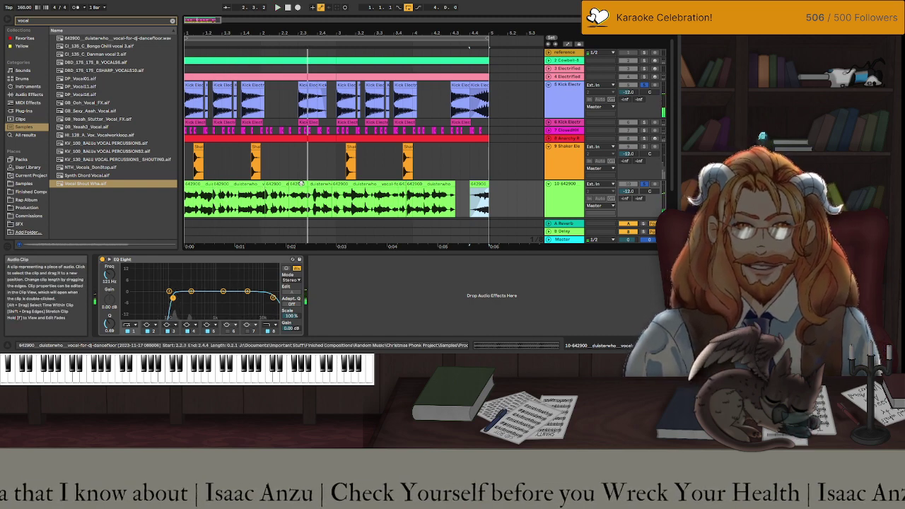
click(312, 195)
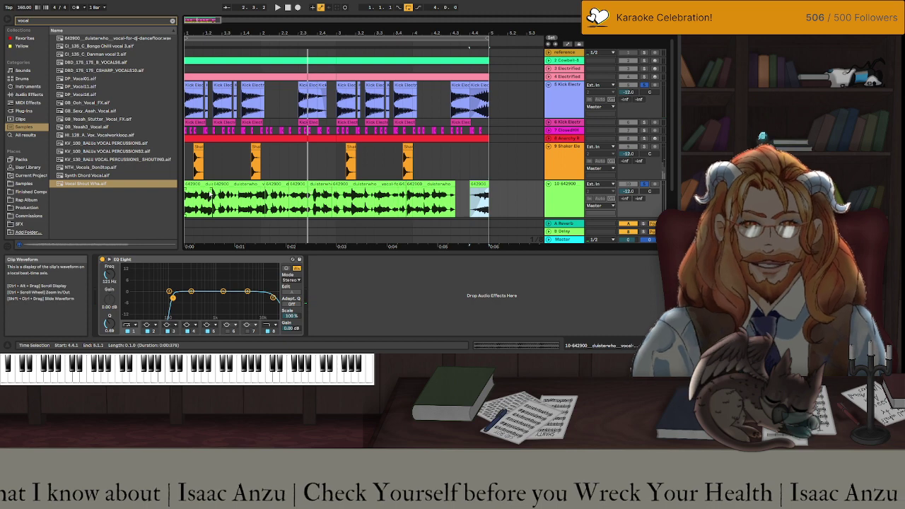
click(191, 185)
drag(196, 185, 224, 205)
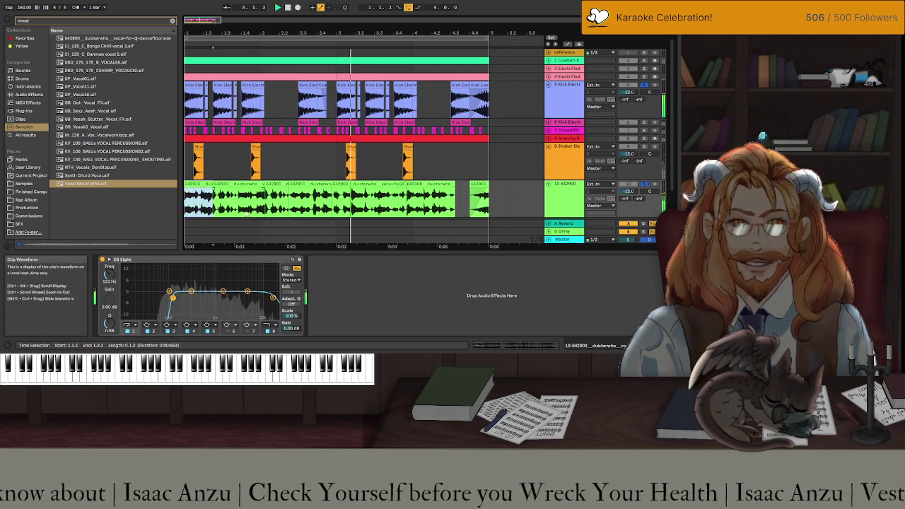
ctrl+scroll(277, 204, up, 3)
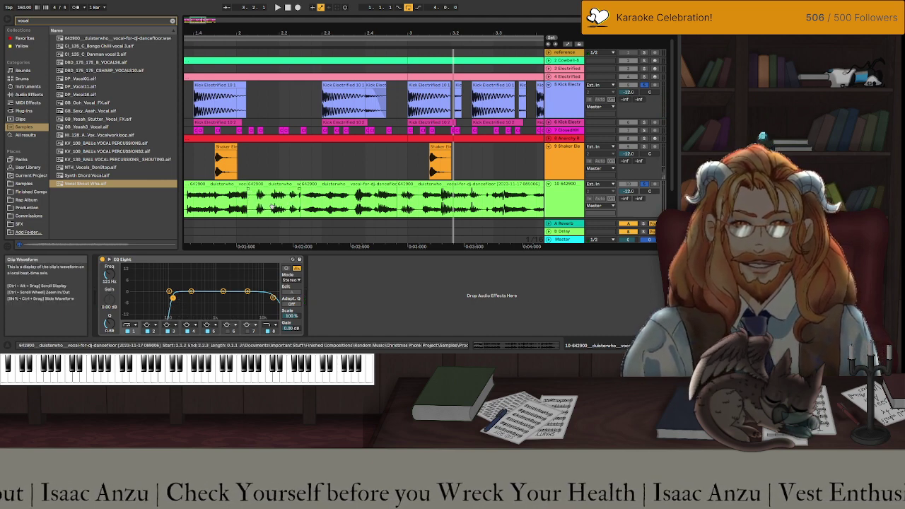
key(space)
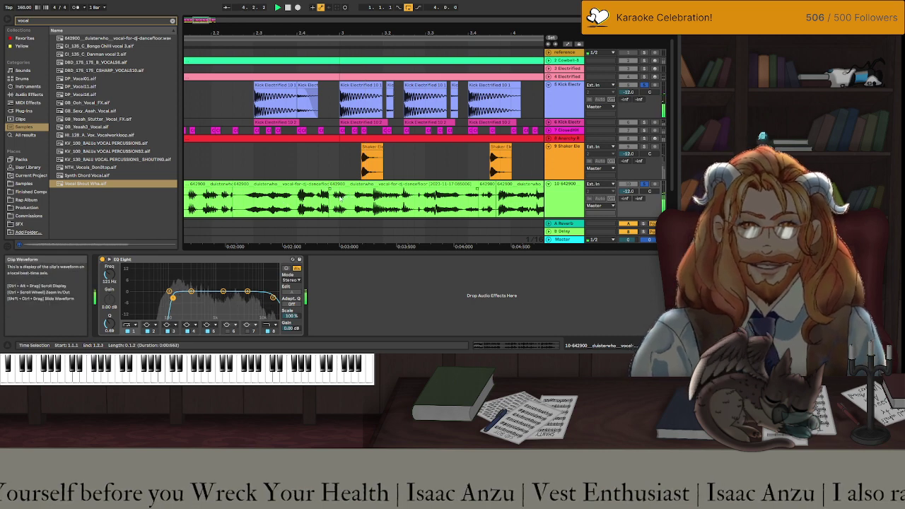
Move the vocal slices from 2.4.4 onward together to start at 3.1.1, extend the preceding slice to meet them, and play the loop.
click(321, 195)
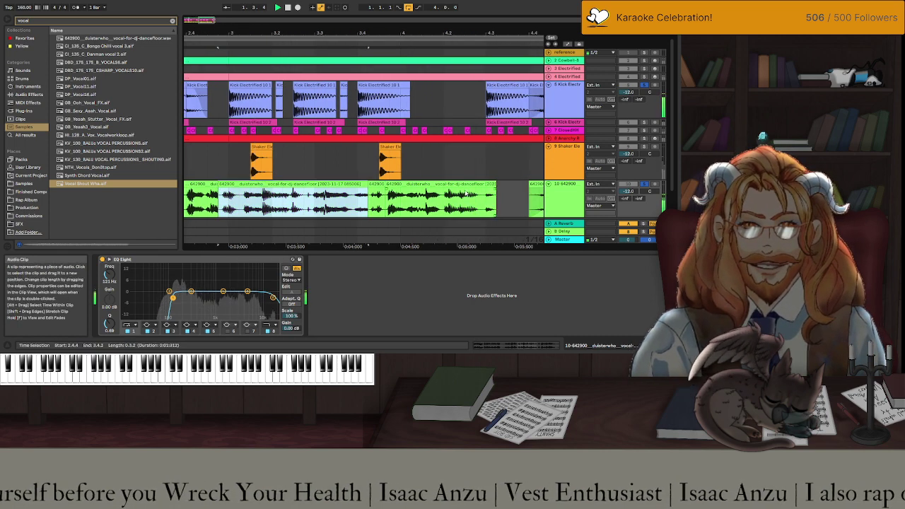
shift+click(466, 193)
drag(237, 185, 246, 186)
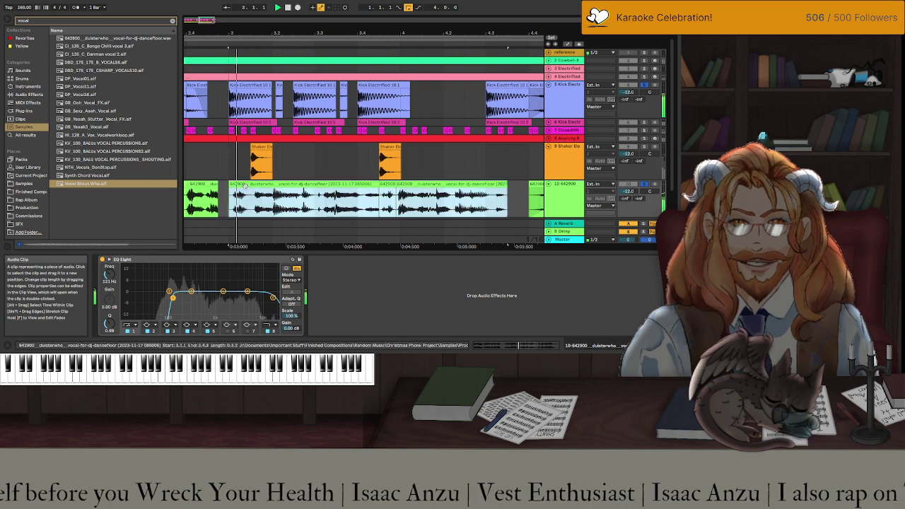
key(space)
key(Left)
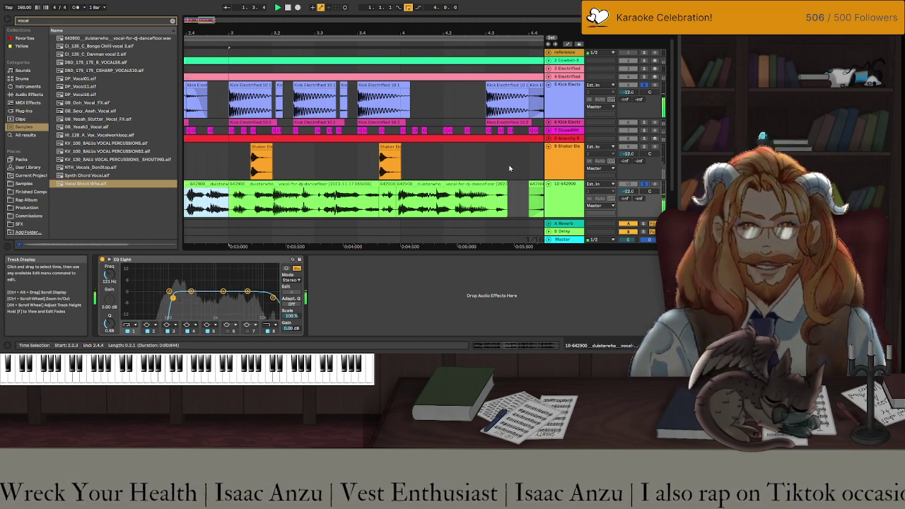
In the vocal's EQ Eight, lower the high cut to about 4.36 kHz with a Q of about 1.2 and the low cut to about 52 Hz.
scroll(467, 181, down, 3)
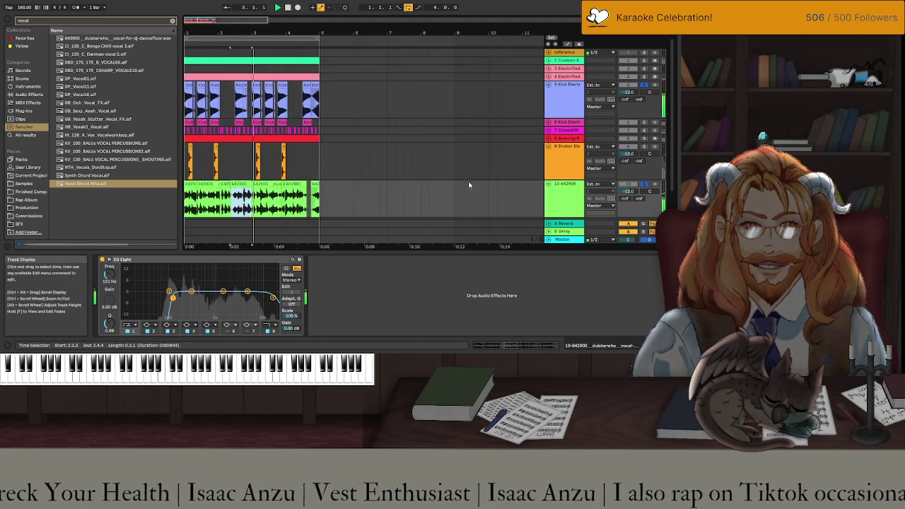
click(278, 294)
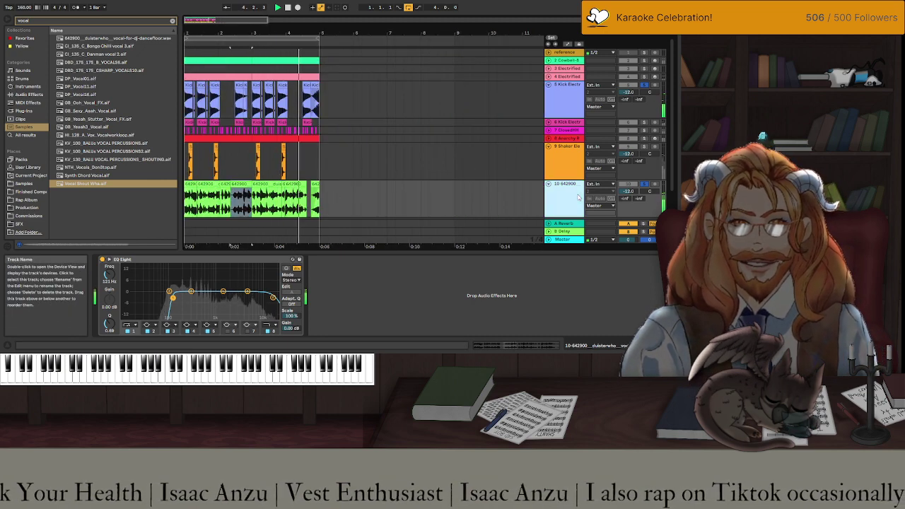
drag(278, 293, 244, 292)
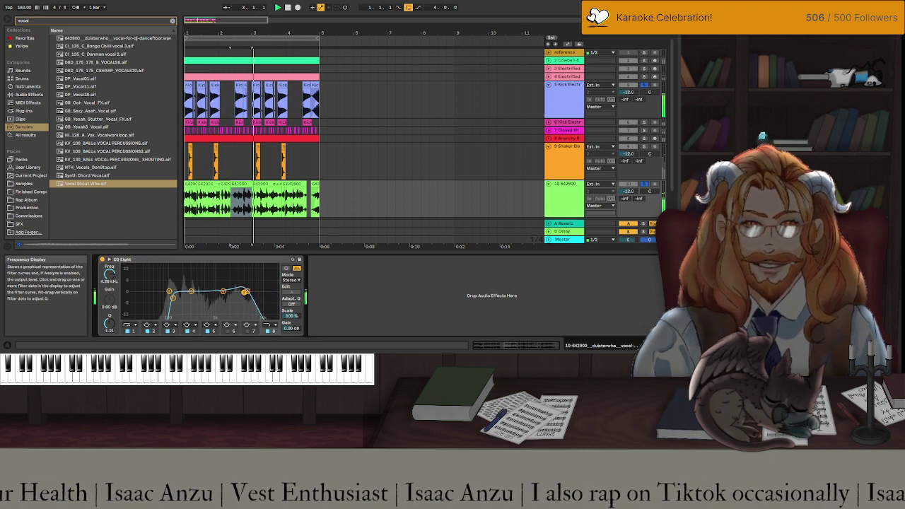
drag(172, 297, 156, 298)
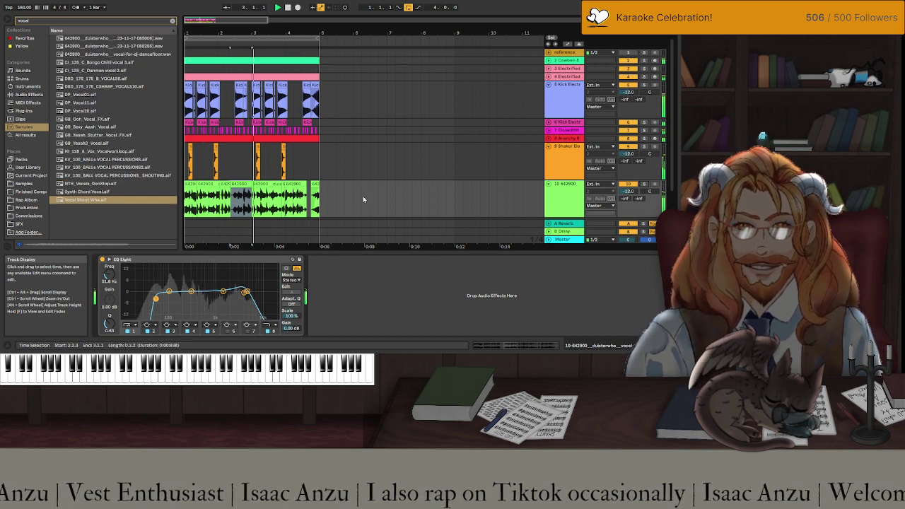
Add a Delay after the EQ Eight on the vocal track and set its feedback to 0%.
key(Escape)
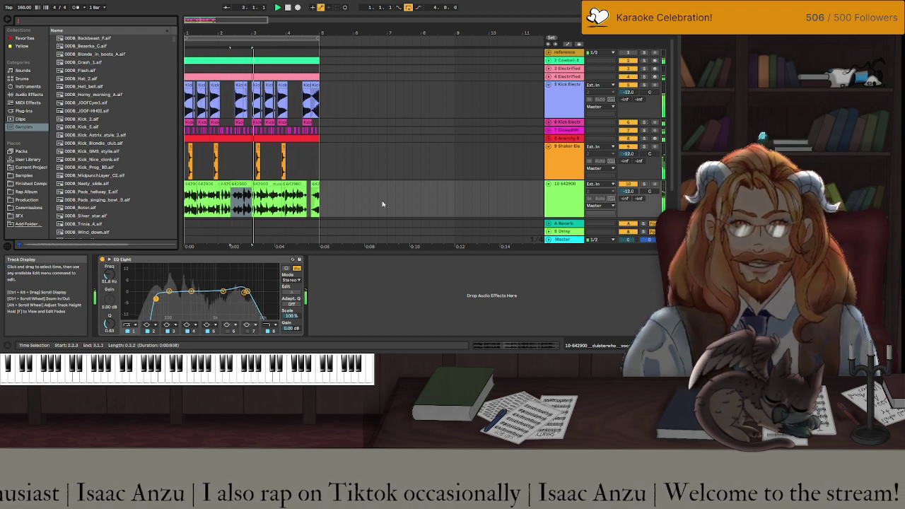
click(235, 192)
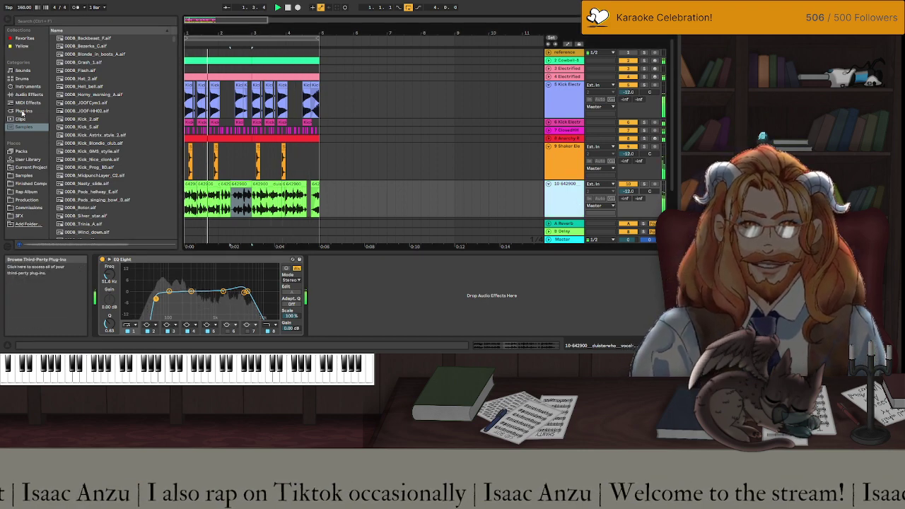
click(23, 111)
click(28, 94)
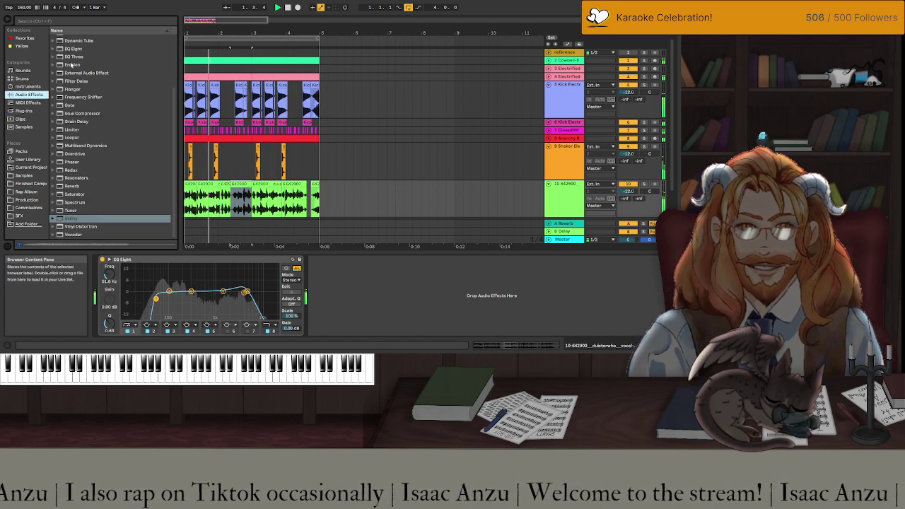
scroll(68, 97, up, 3)
mouse_move(70, 67)
mouse_down()
mouse_move(326, 304)
mouse_move(344, 309)
mouse_up()
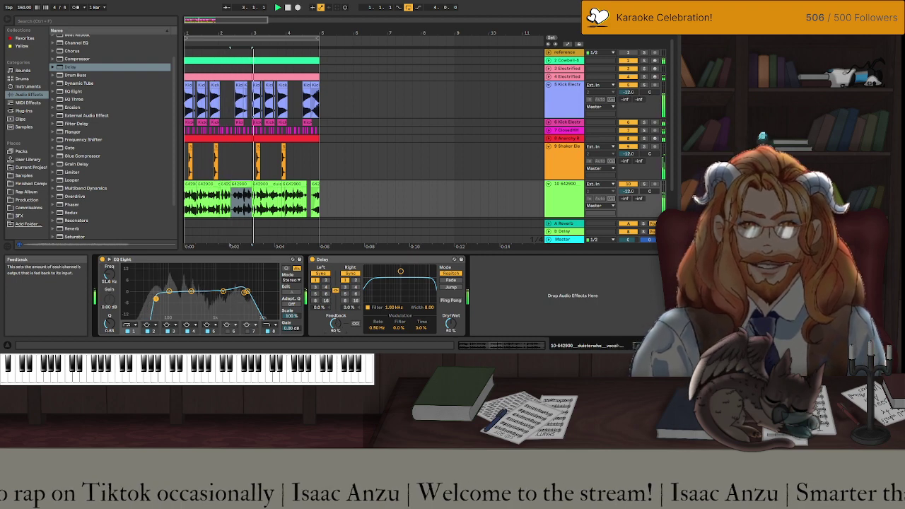
drag(336, 323, 324, 323)
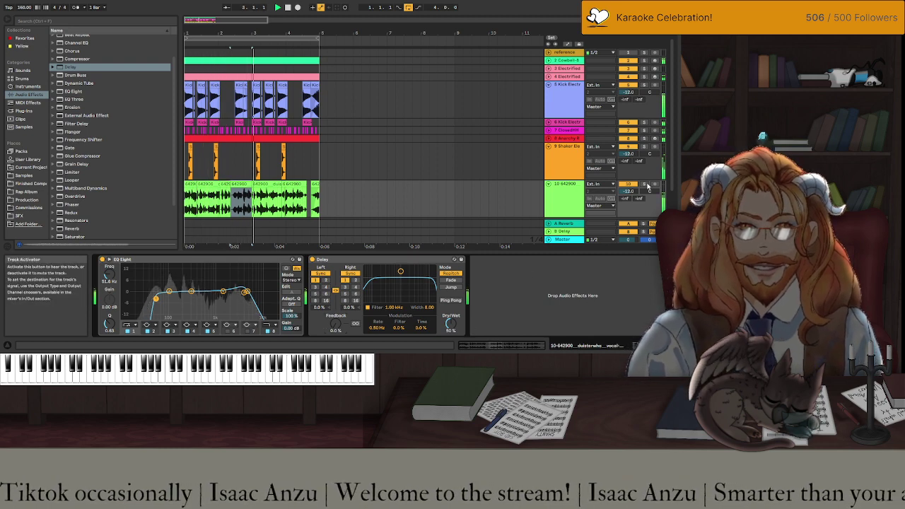
Audition the delay's beat division with the vocal soloed, and set its filter to 4.33 kHz with a width of 4.30.
click(644, 184)
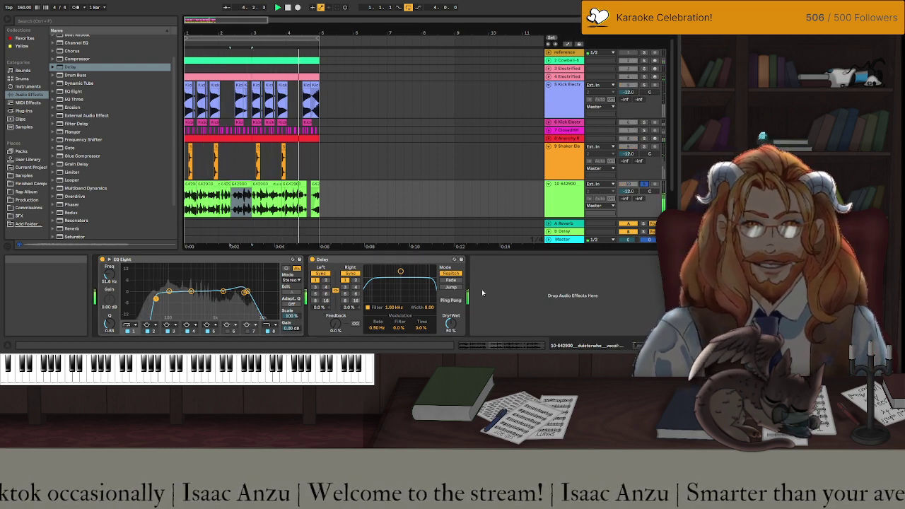
click(355, 280)
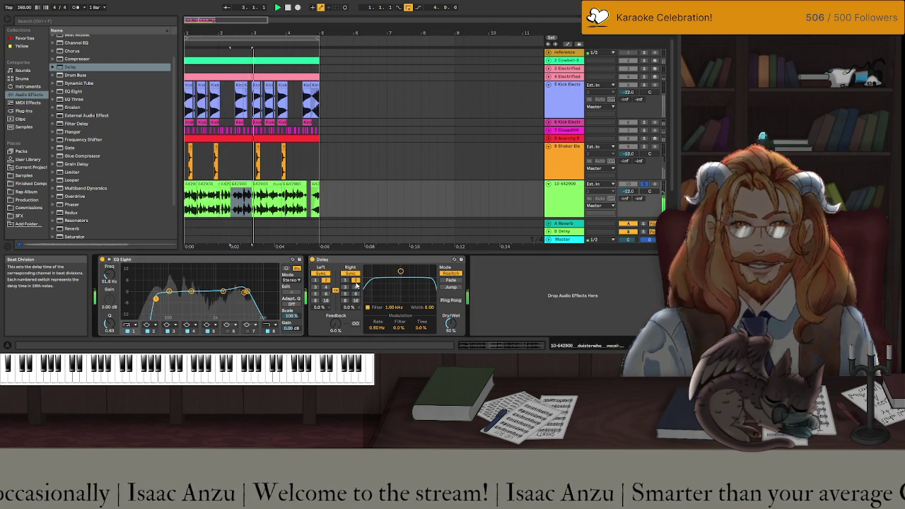
drag(400, 271, 387, 286)
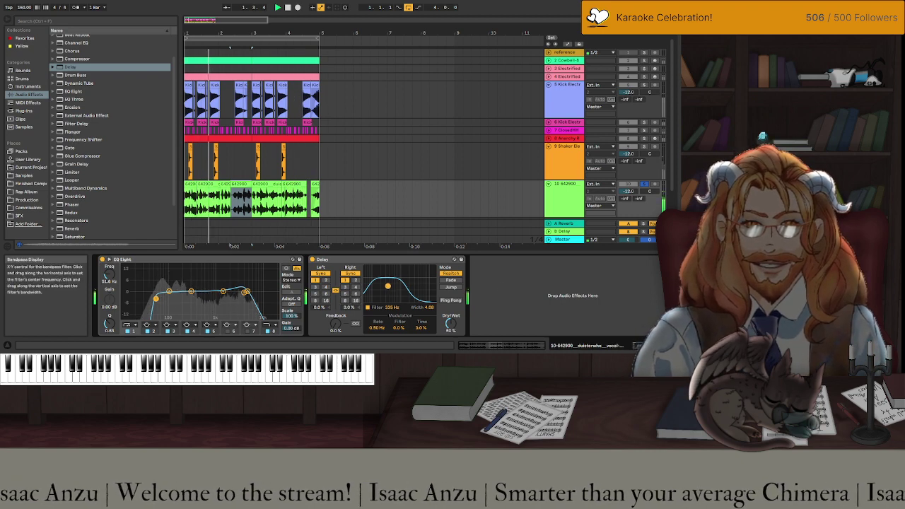
drag(387, 285, 417, 284)
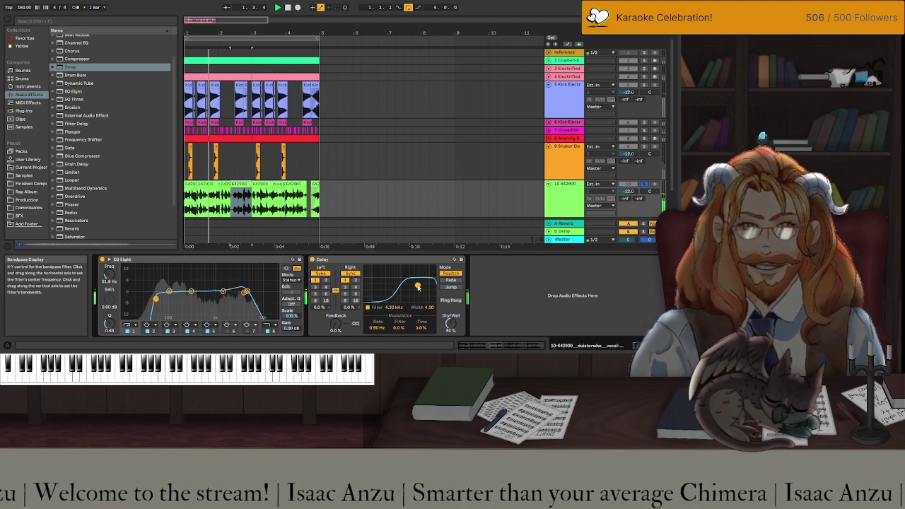
click(644, 185)
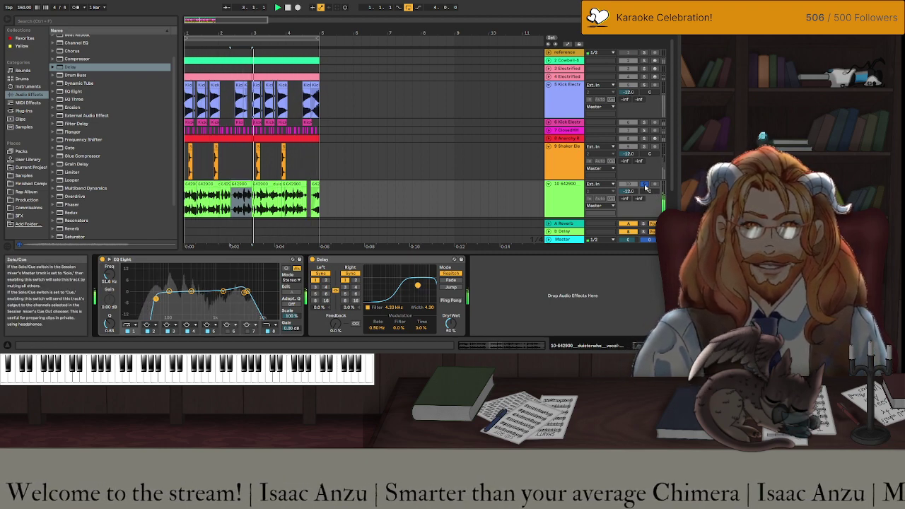
click(645, 186)
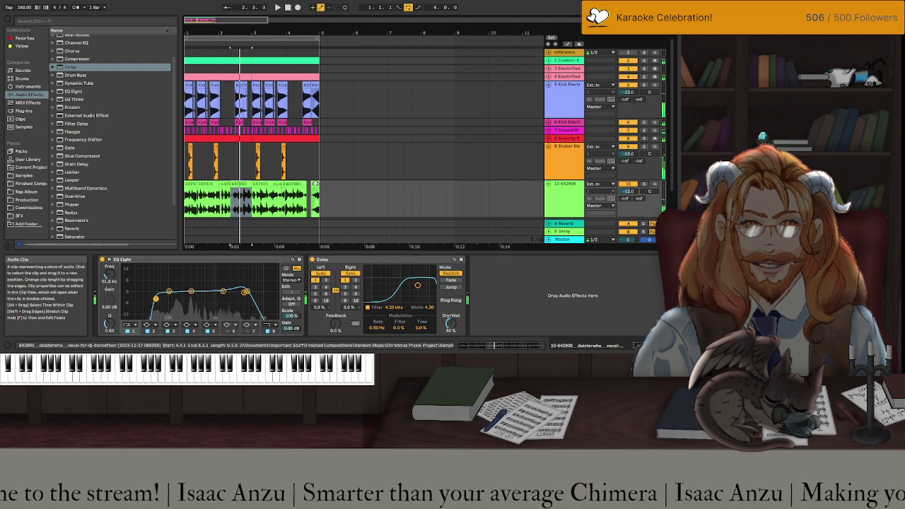
Delete the sliced vocal sample track below the shaker track, including its clips and effects.
click(235, 185)
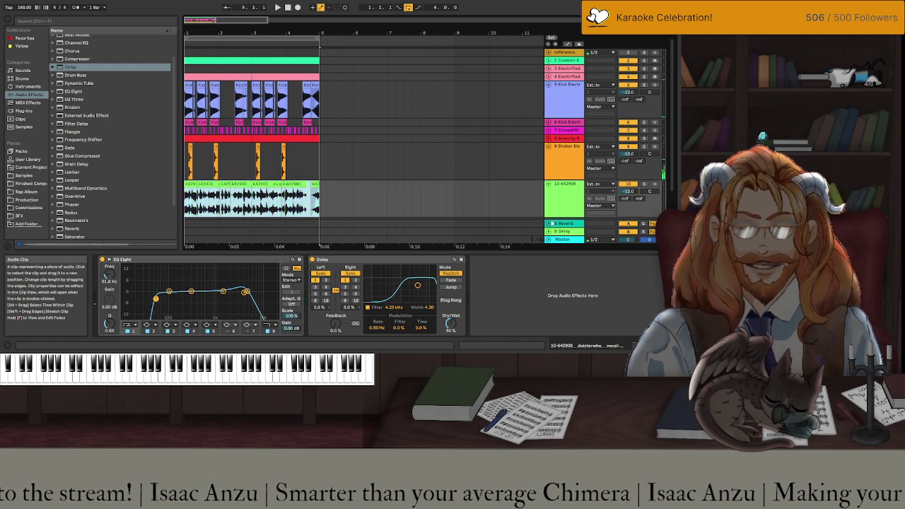
click(569, 199)
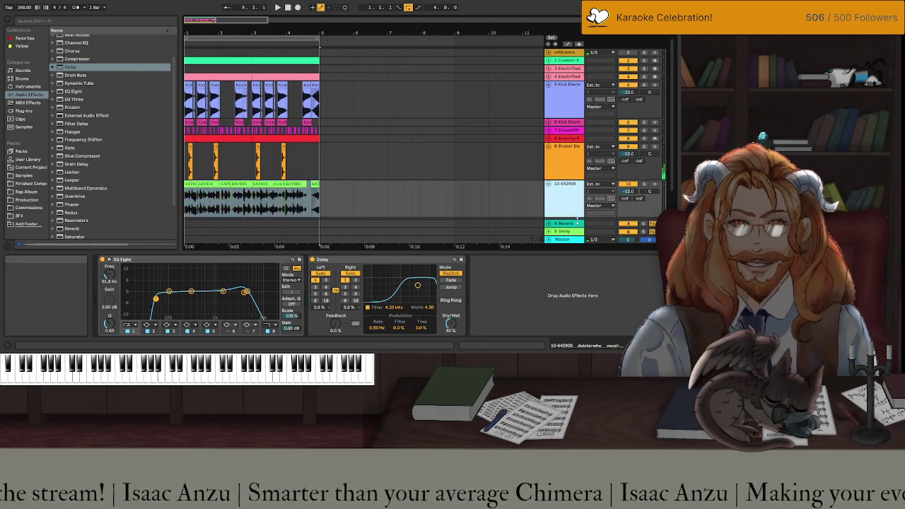
key(Delete)
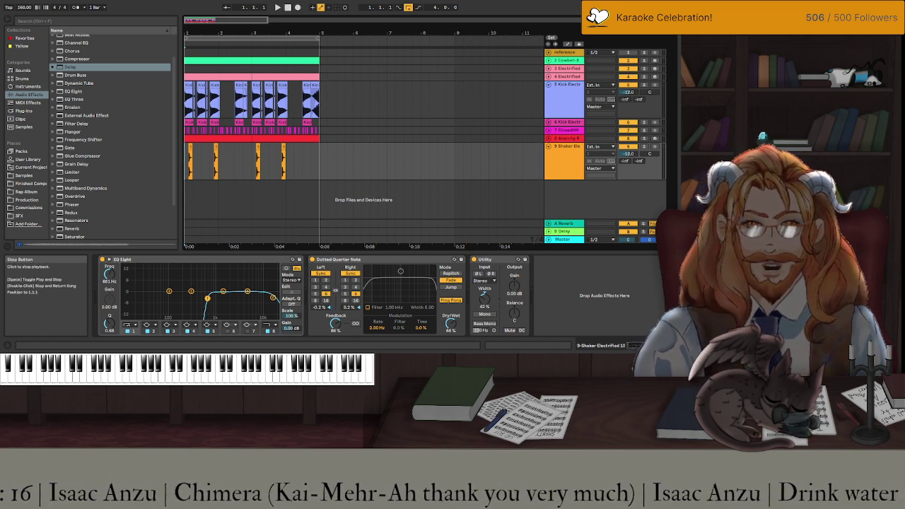
Shorten the loop to two bars ending at 3.1.1, and play it through.
click(316, 36)
drag(316, 36, 253, 36)
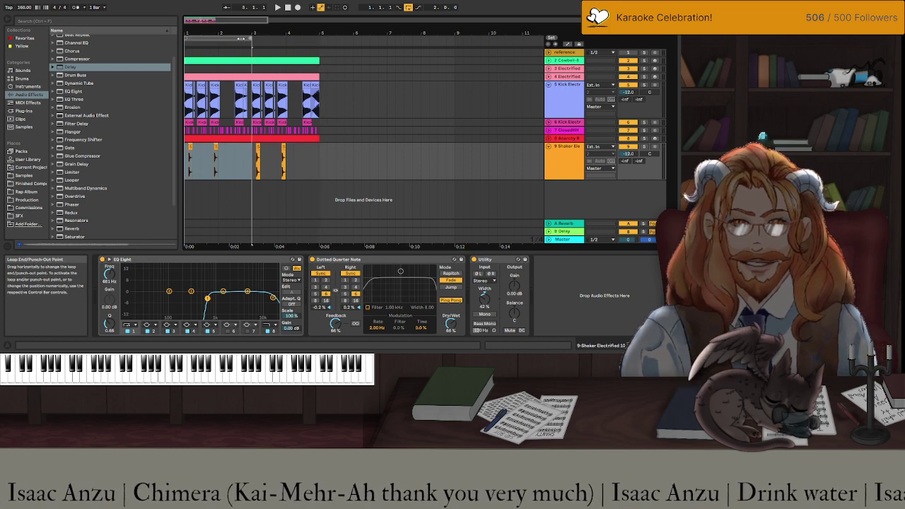
click(279, 9)
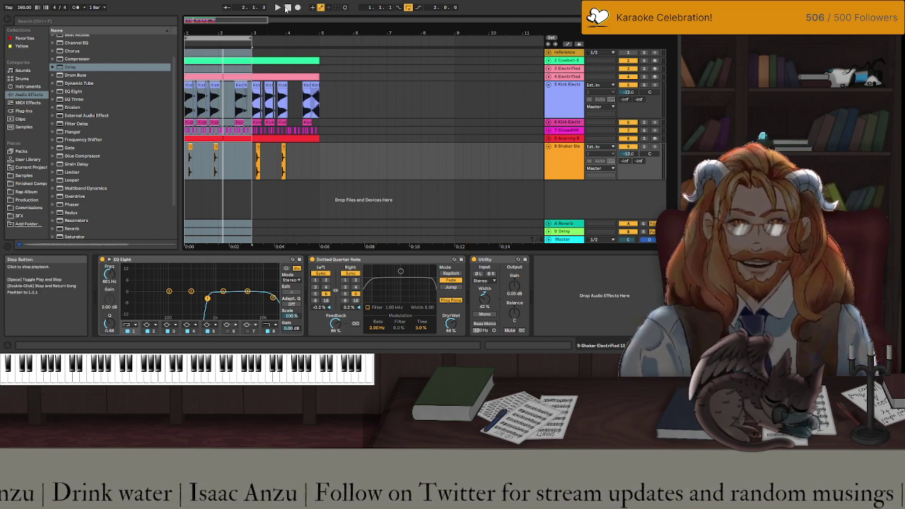
click(287, 7)
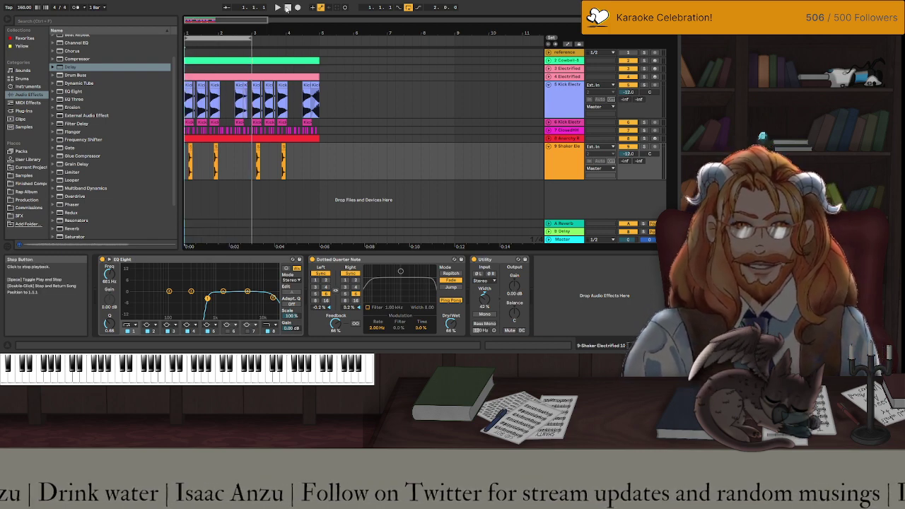
Insert a new audio track below the shaker track.
click(584, 210)
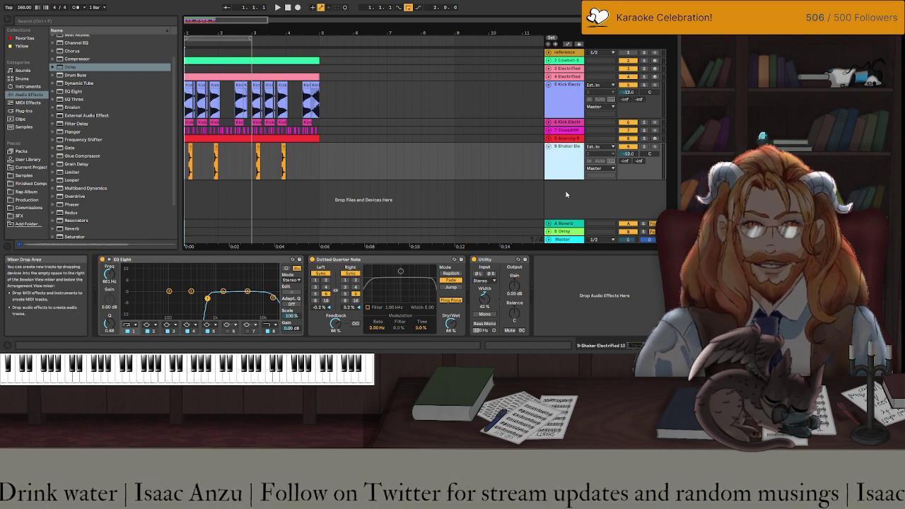
key(ctrl+t)
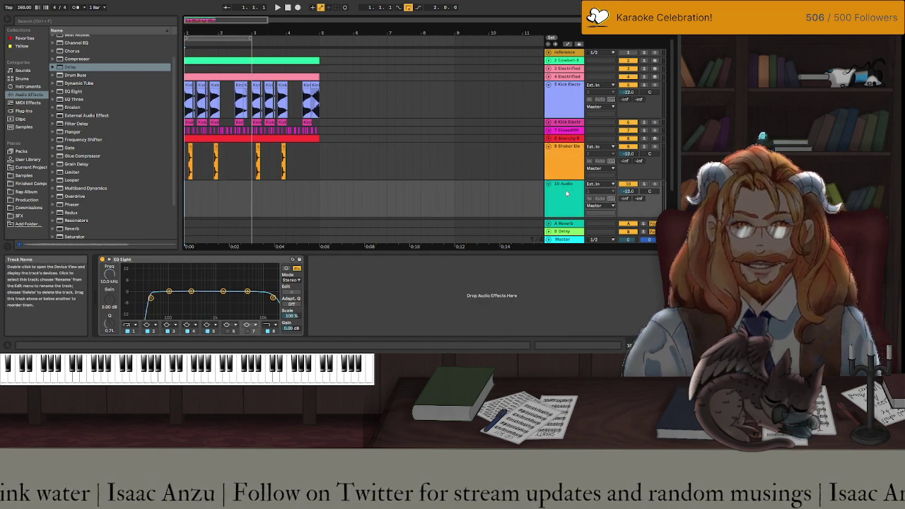
click(184, 202)
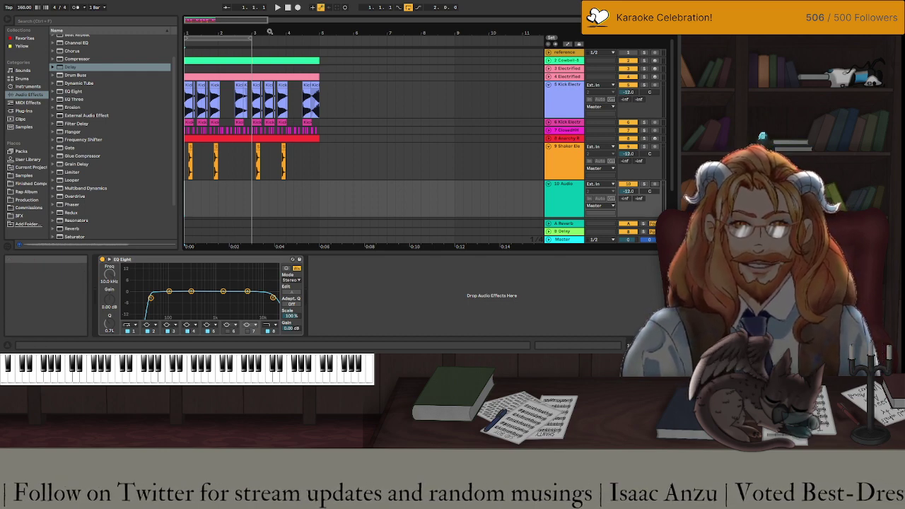
click(298, 8)
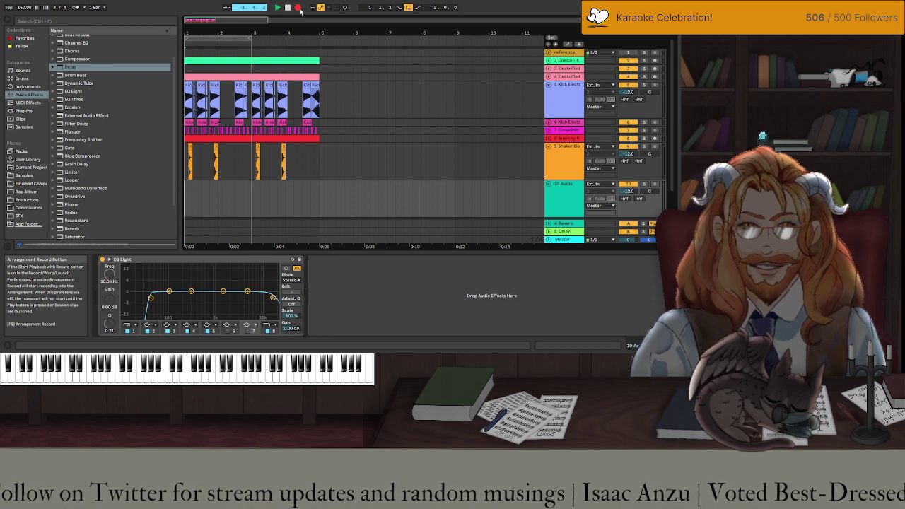
key(space)
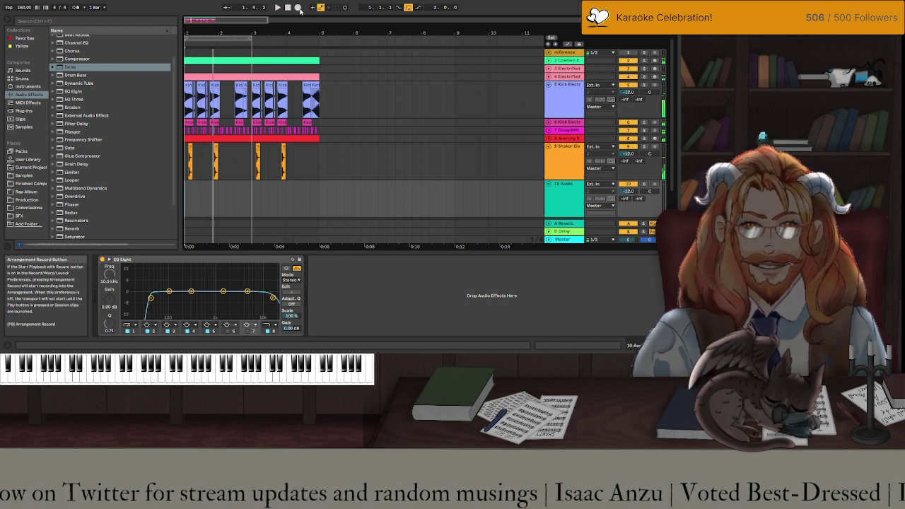
Arm the new audio track and record vocal takes over the two-bar loop.
click(565, 199)
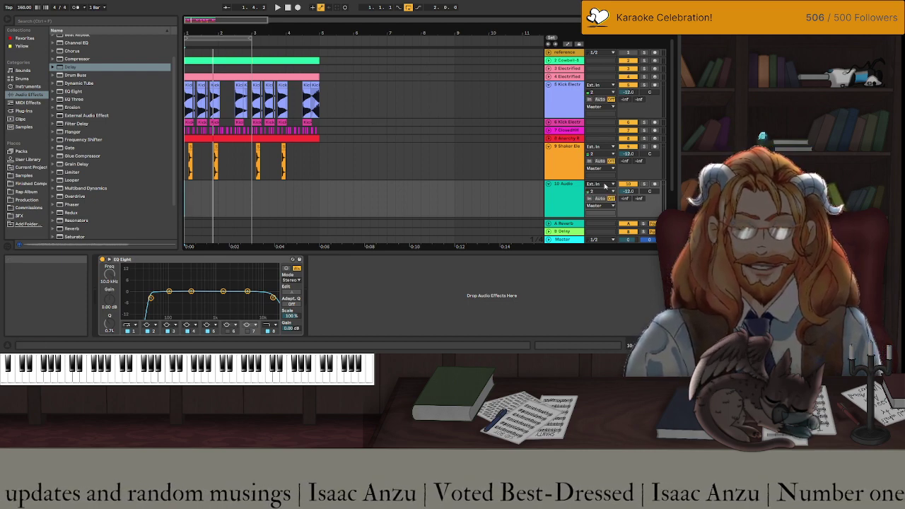
click(655, 184)
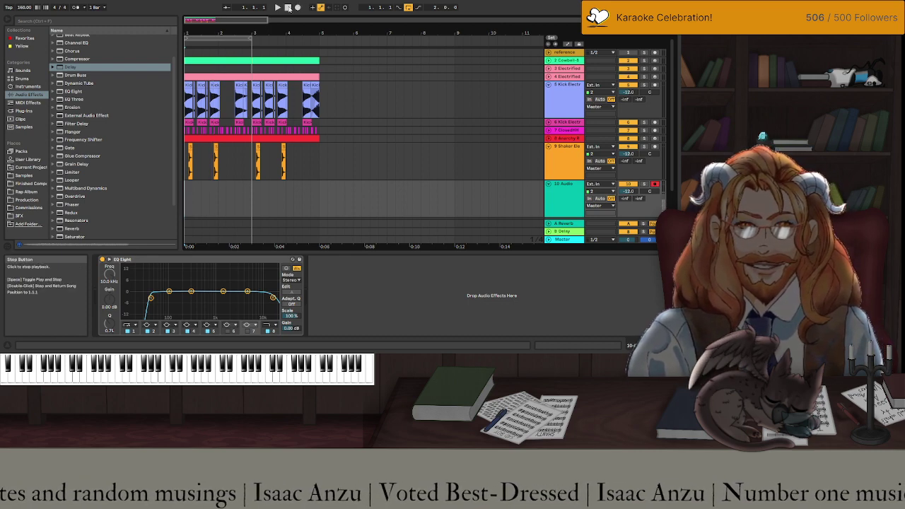
click(298, 7)
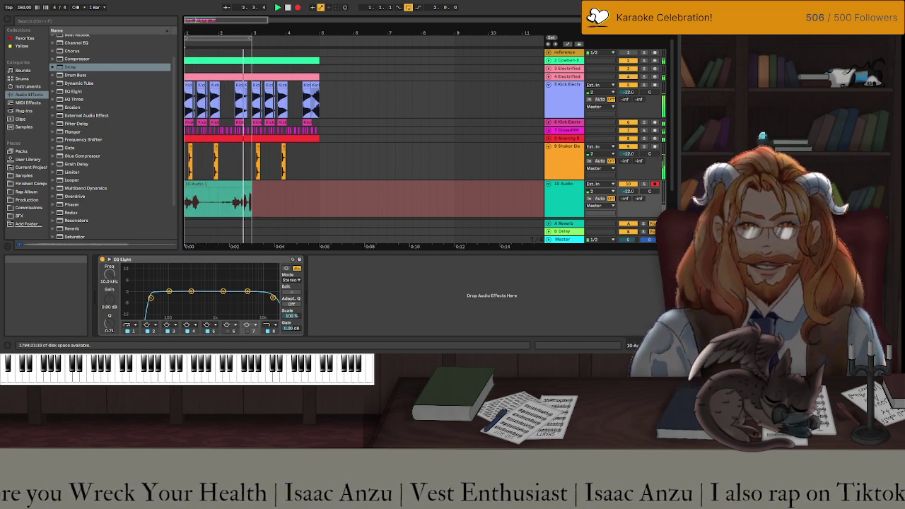
key(space)
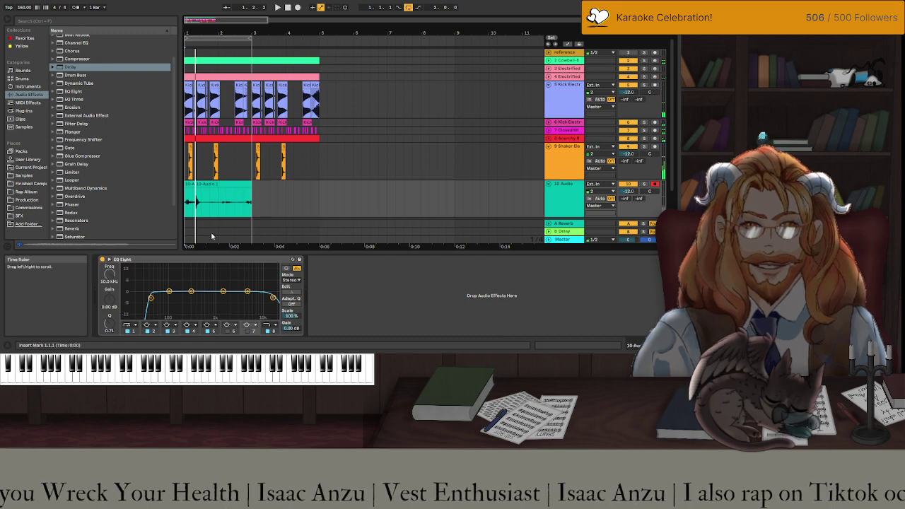
Move the short opening clip of the recording to 57.1.1 and extend its start back to uncover the earlier takes.
click(189, 182)
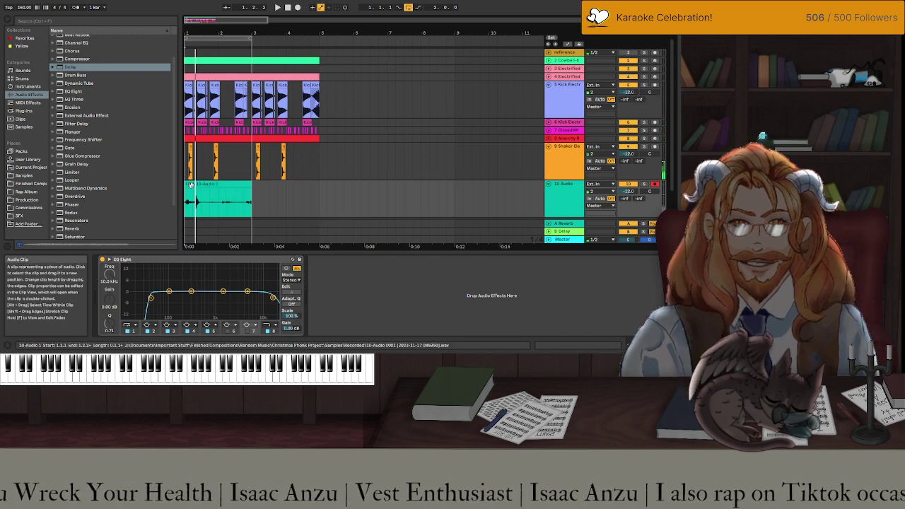
key(minus)
key(minus)
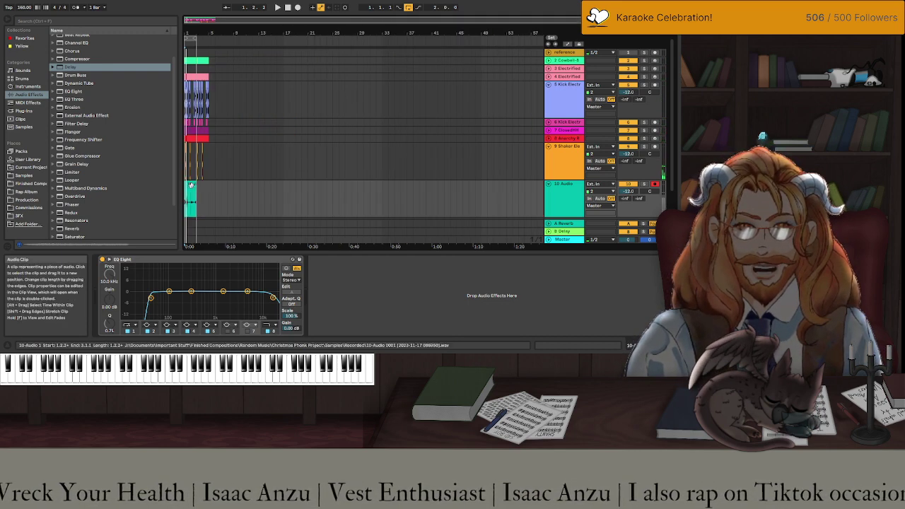
click(534, 200)
key(ctrl+v)
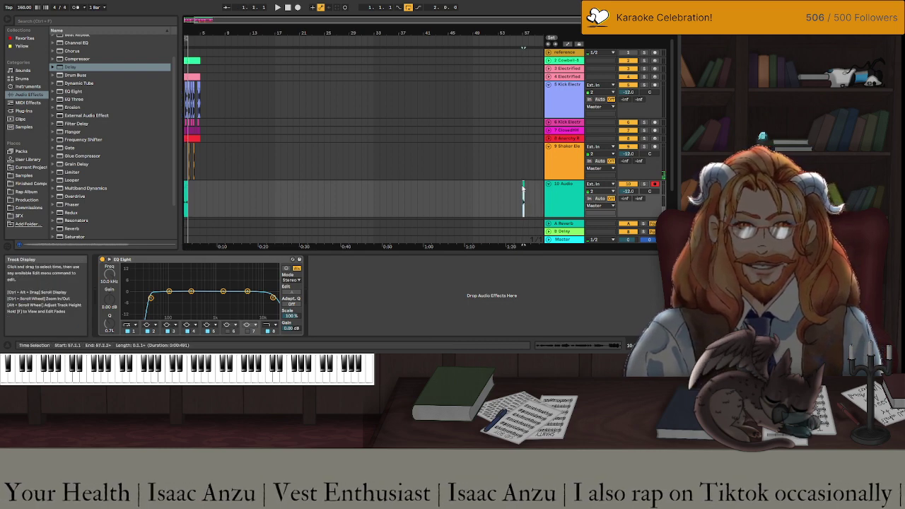
key(plus)
drag(523, 200, 187, 200)
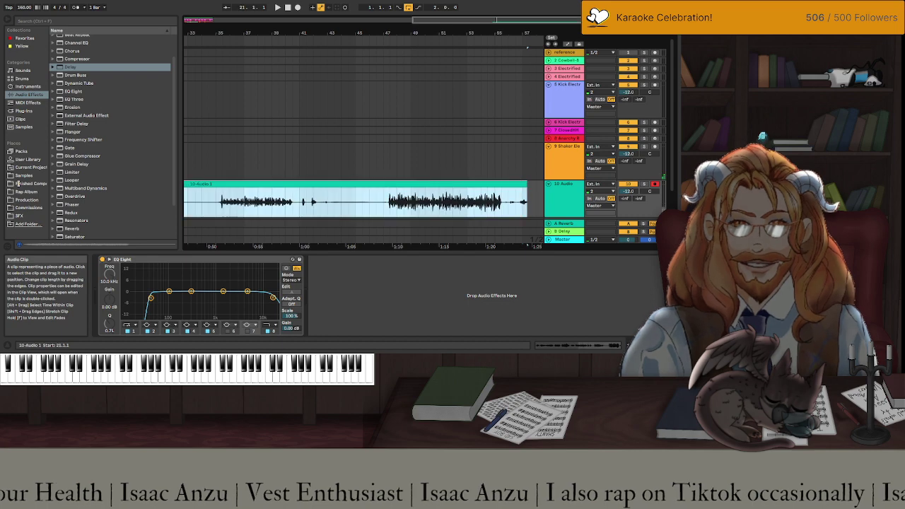
Uncover the rest of the recorded takes by extending the clip further, with its start at 7.1.1.
key(minus)
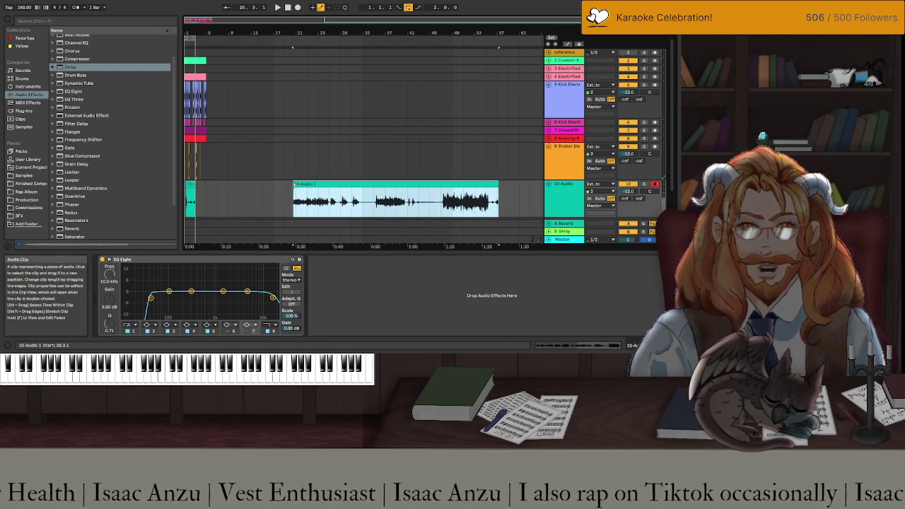
drag(293, 190, 150, 183)
drag(320, 191, 420, 191)
drag(277, 185, 218, 185)
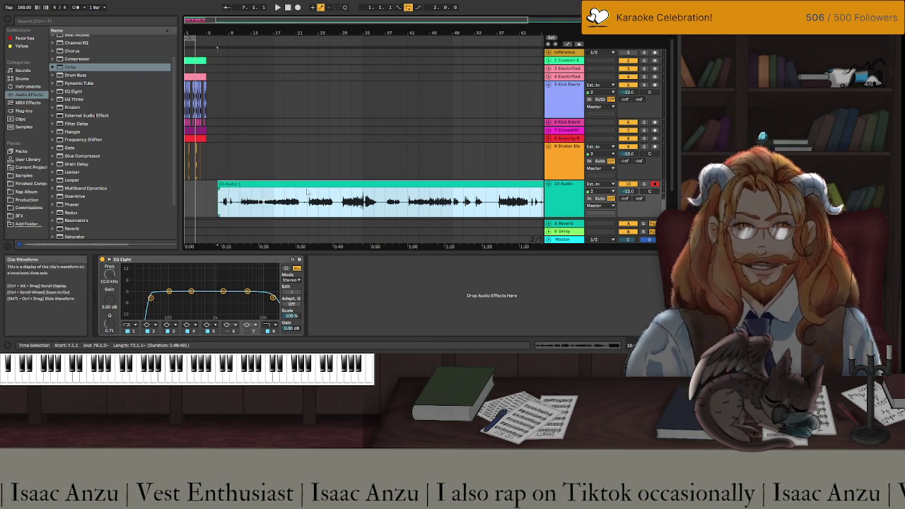
Select the final vocal take in the recording, from 69.1.1 to 78.1.1.
scroll(378, 205, right, 5)
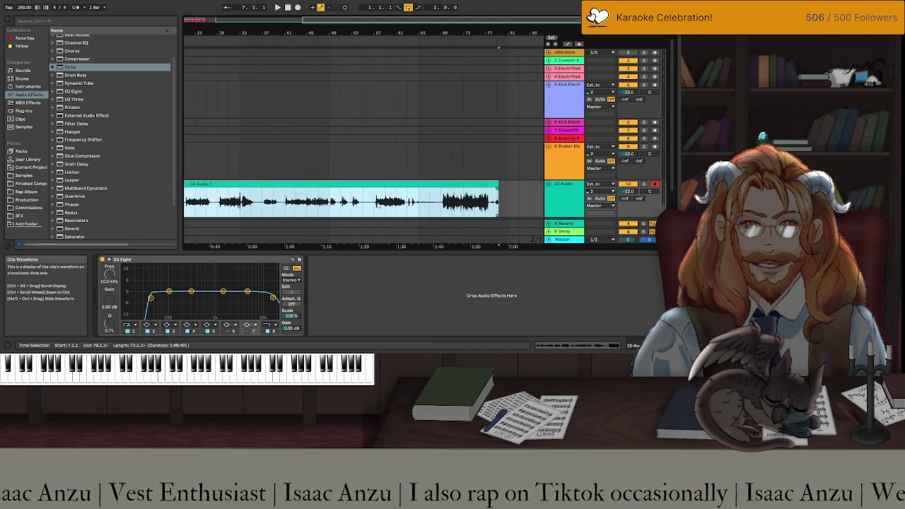
drag(439, 208, 463, 209)
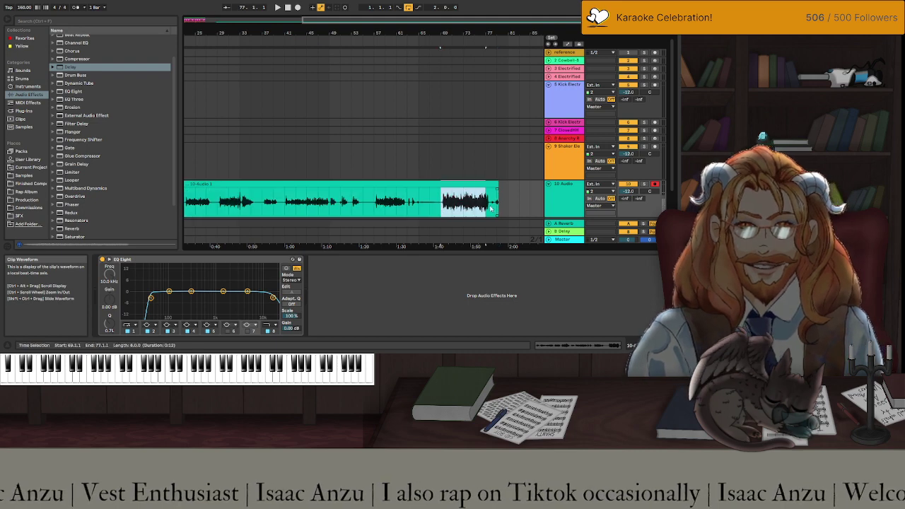
scroll(494, 208, up, 3)
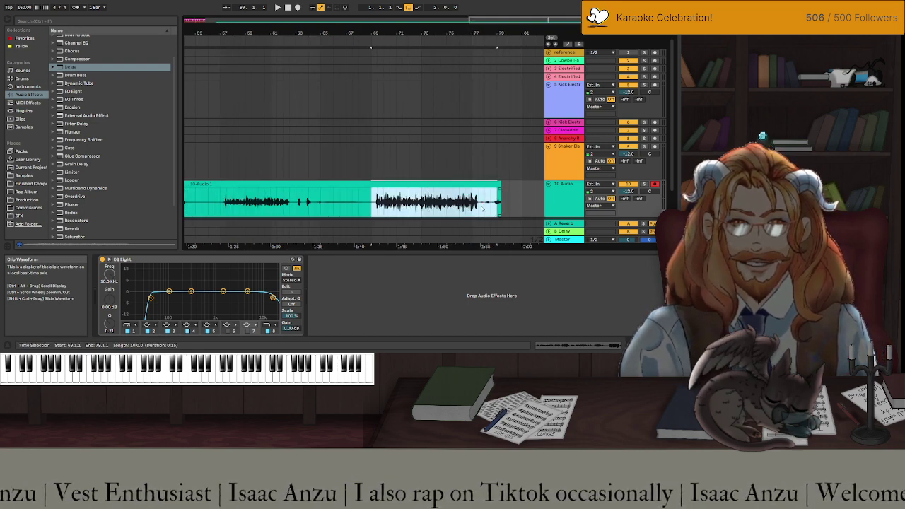
drag(482, 207, 481, 207)
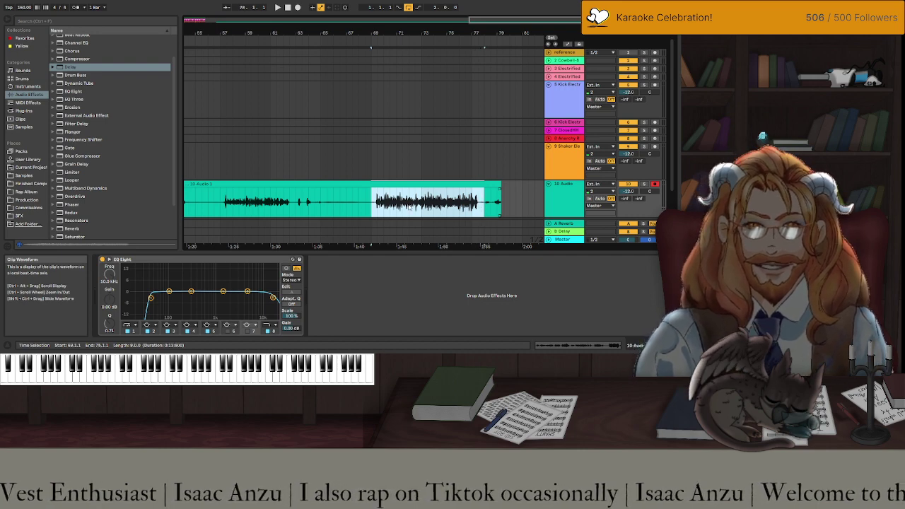
scroll(408, 208, down, 5)
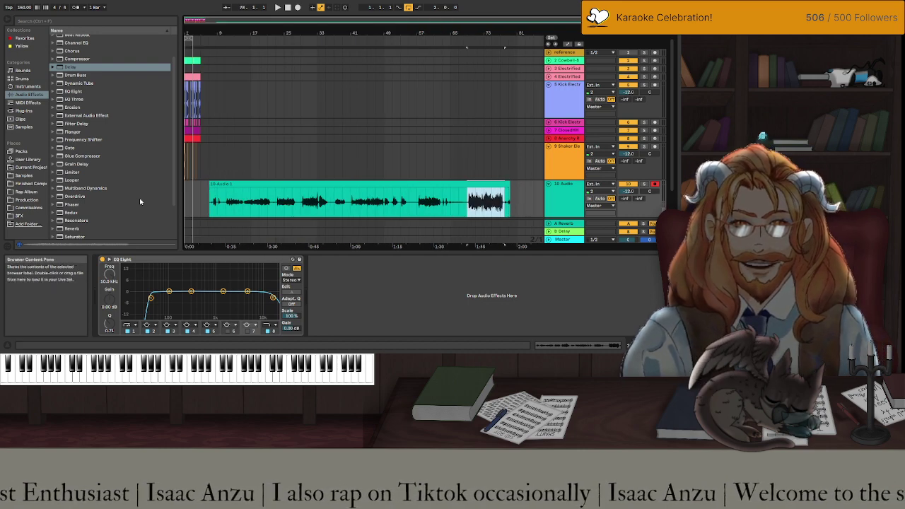
Move the remaining recording further along the timeline and place the final vocal take at 1.1.1.
drag(212, 204, 345, 204)
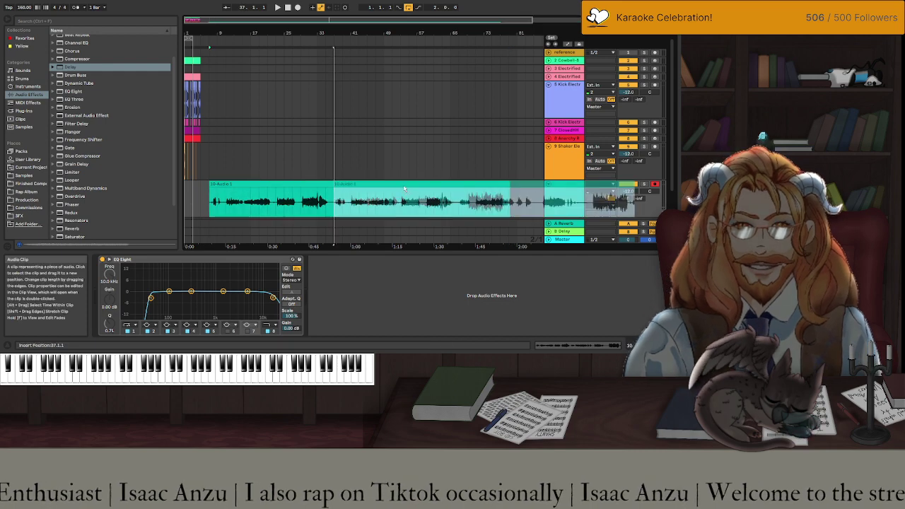
click(200, 202)
key(ctrl+v)
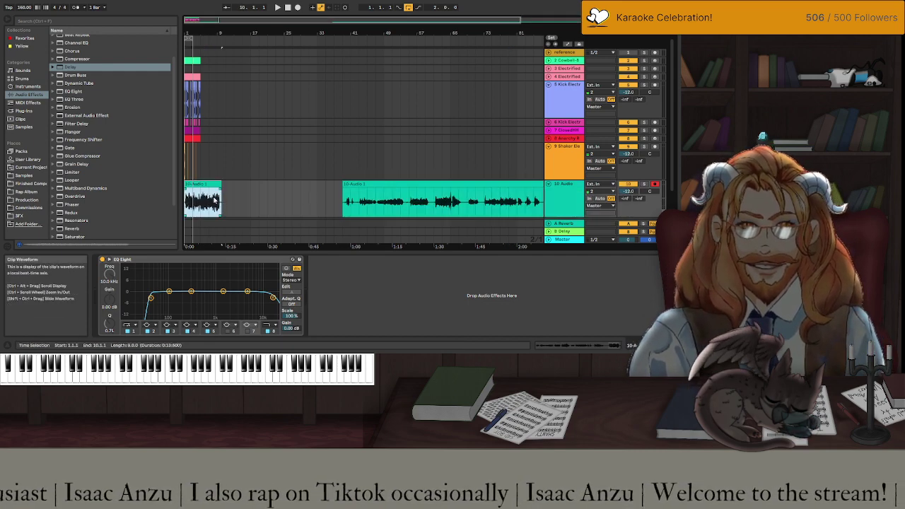
Duplicate the four-bar beat clips on all instrument tracks and extend the loop to eight bars.
scroll(214, 200, up, 3)
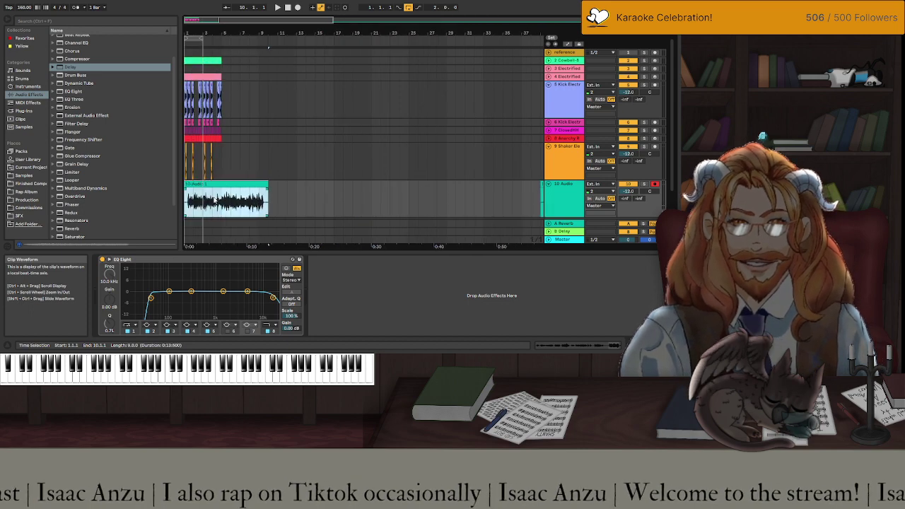
click(205, 60)
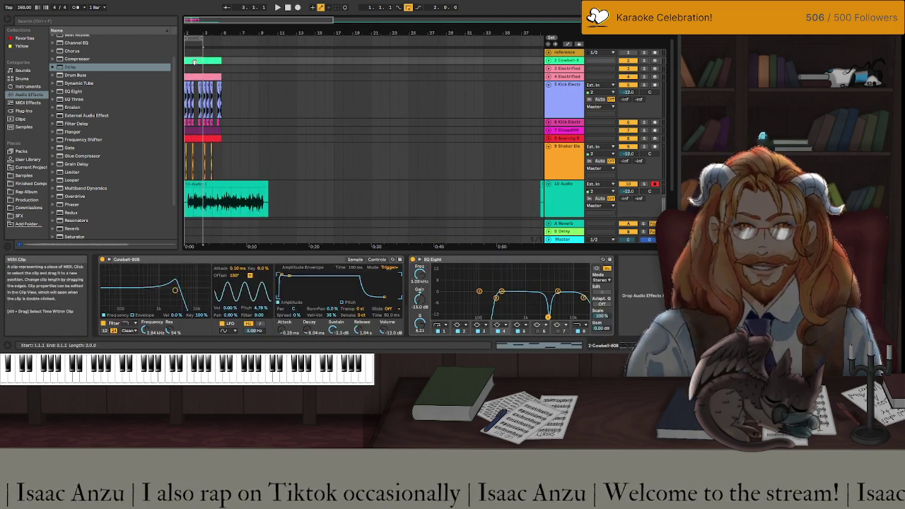
shift+click(221, 161)
key(ctrl+d)
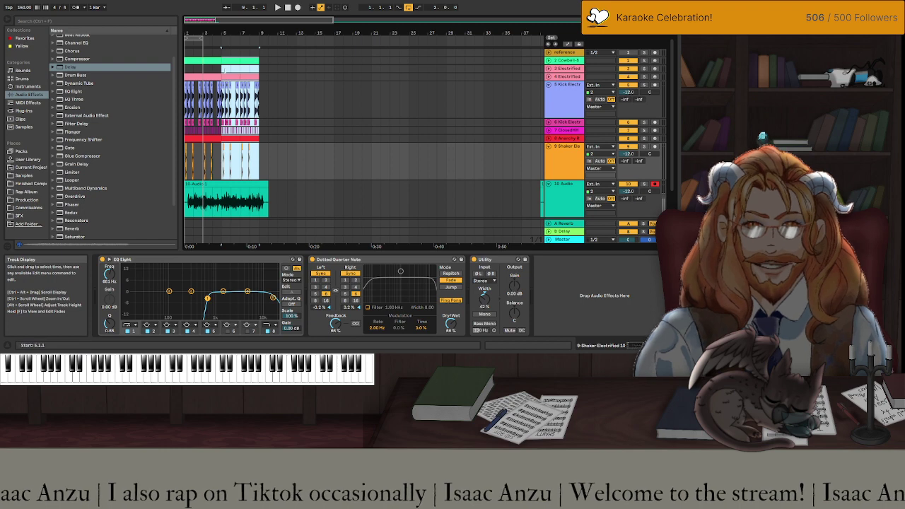
drag(205, 40, 260, 42)
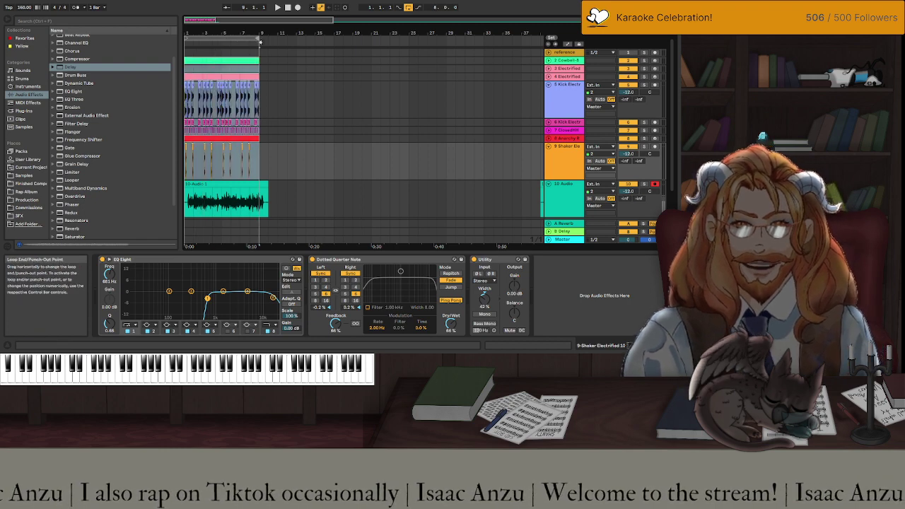
Set the vocal track's delay to -400 ms and raise its EQ Eight low cut to about 84.3 Hz during playback.
click(247, 191)
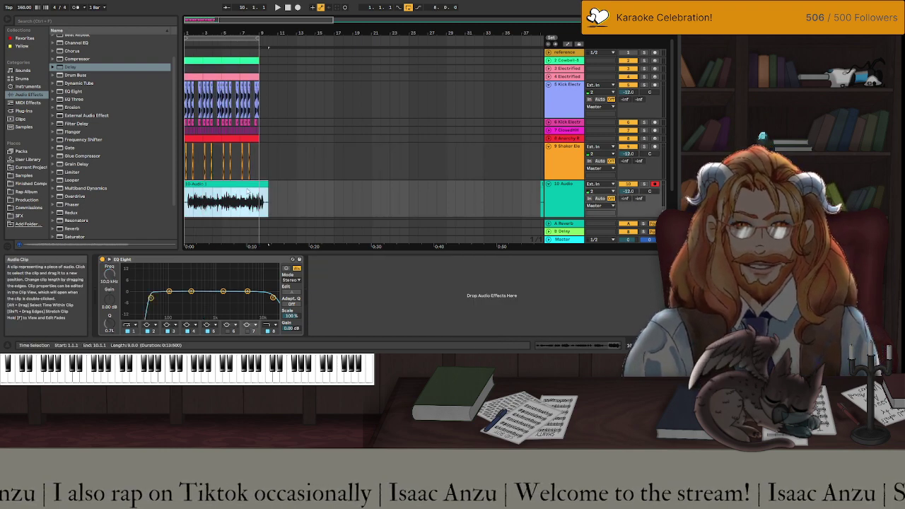
key(space)
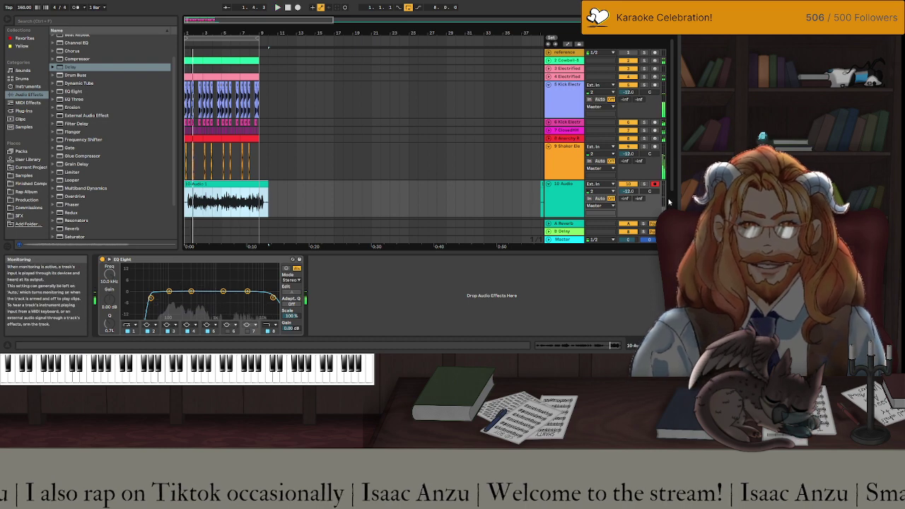
click(565, 209)
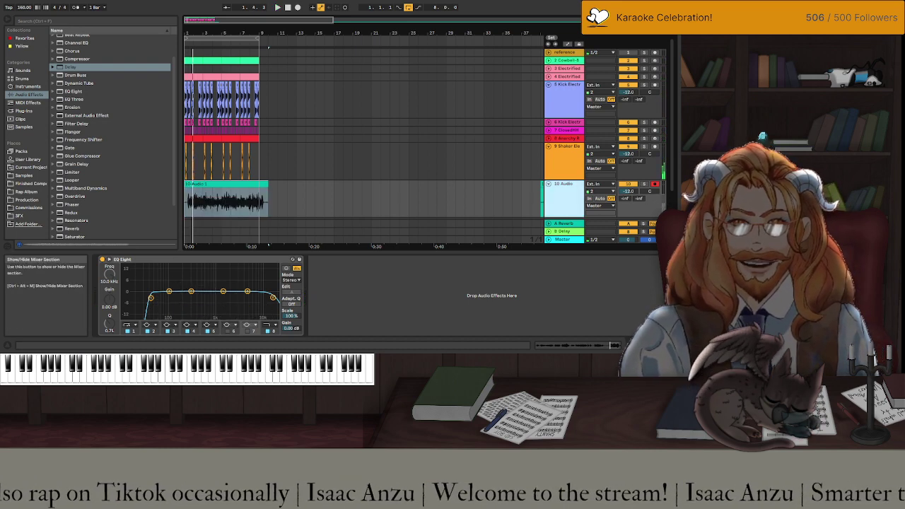
key(ctrl+alt+d)
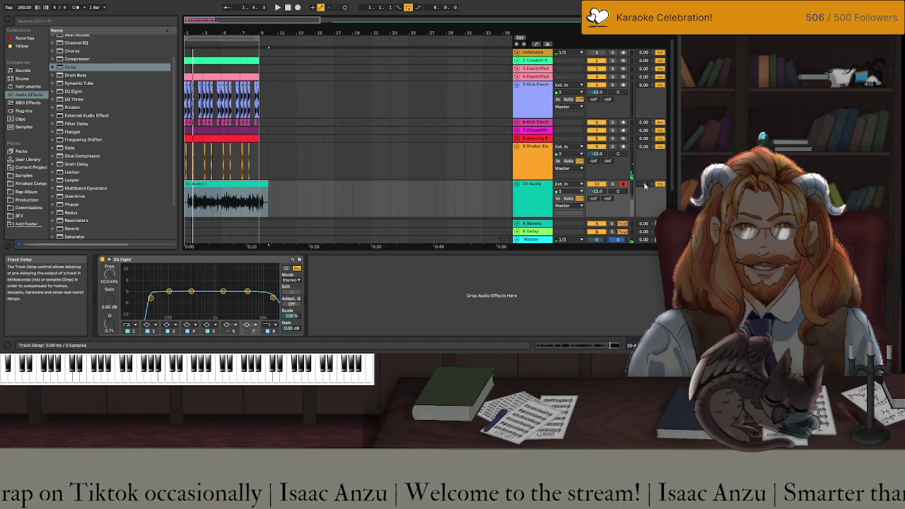
key(space)
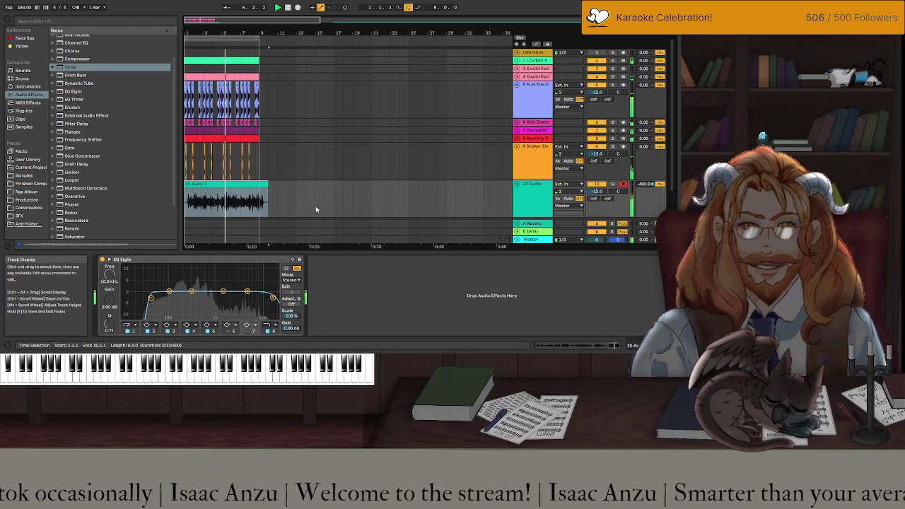
drag(150, 298, 166, 297)
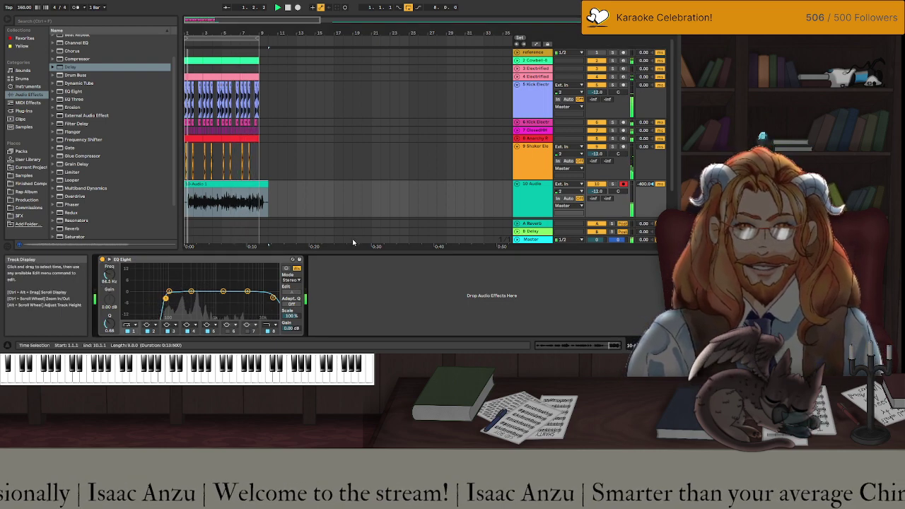
Trim the end of the vocal take to 9.3.1.
scroll(269, 201, up, 3)
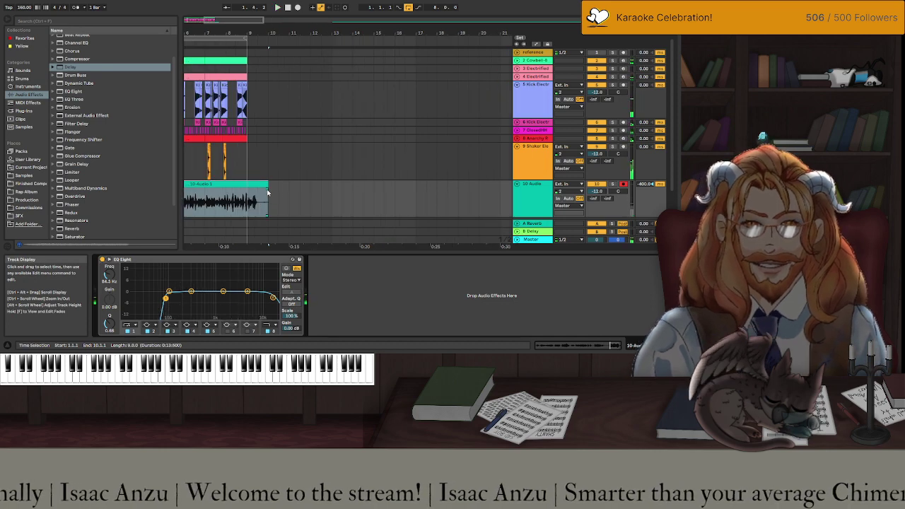
drag(268, 192, 257, 192)
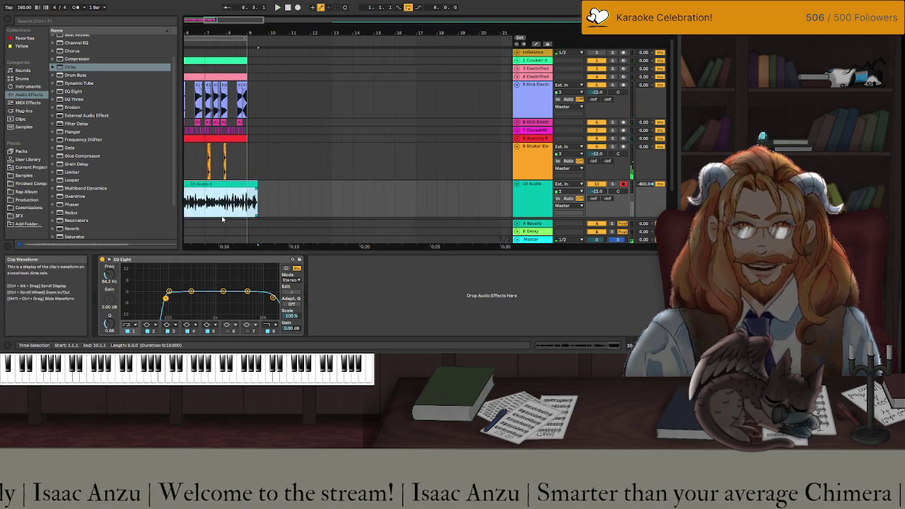
scroll(222, 219, left, 5)
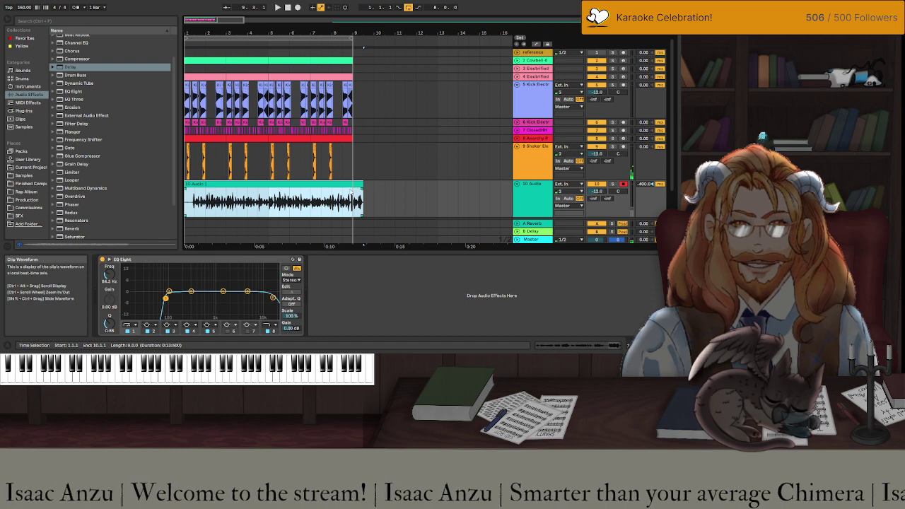
ctrl+scroll(352, 191, up, 3)
ctrl+scroll(396, 193, up, 3)
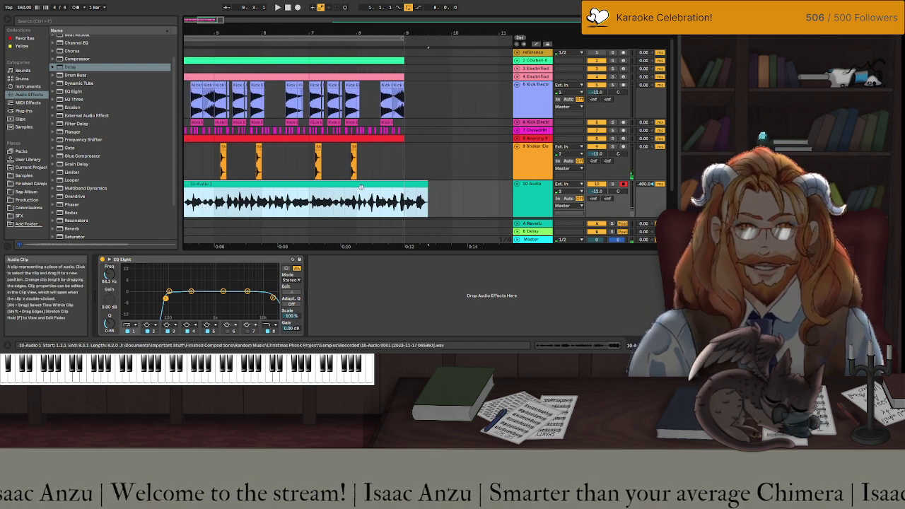
Split the vocal take at 9.1.1 and copy its two-beat tail to the loop start at 1.1.1.
click(414, 200)
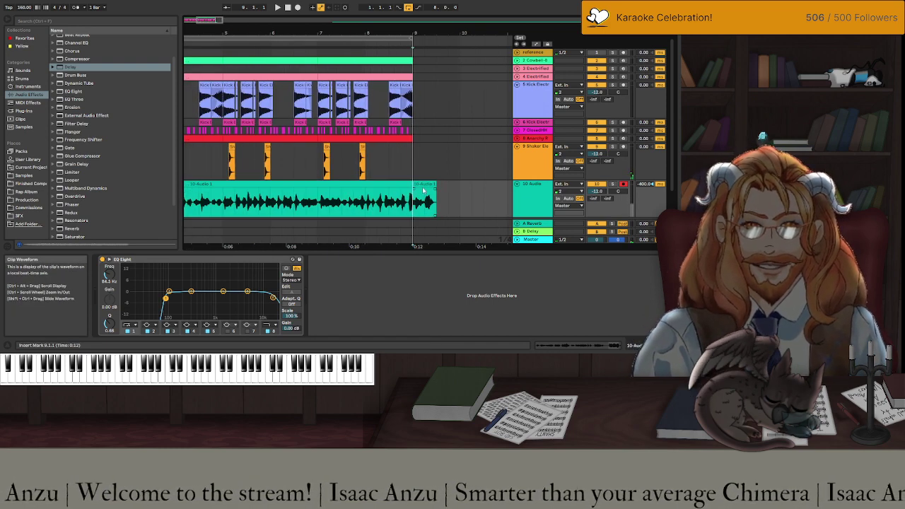
click(421, 184)
scroll(317, 210, left, 5)
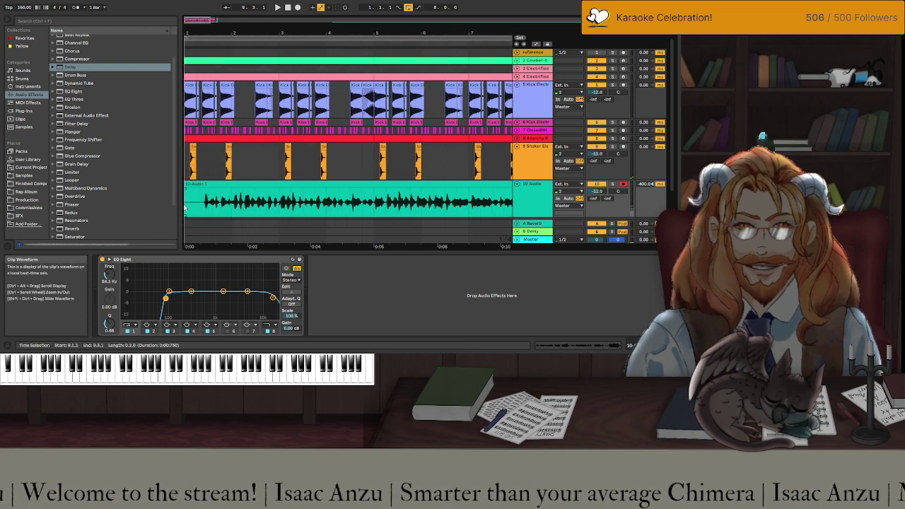
drag(186, 206, 203, 205)
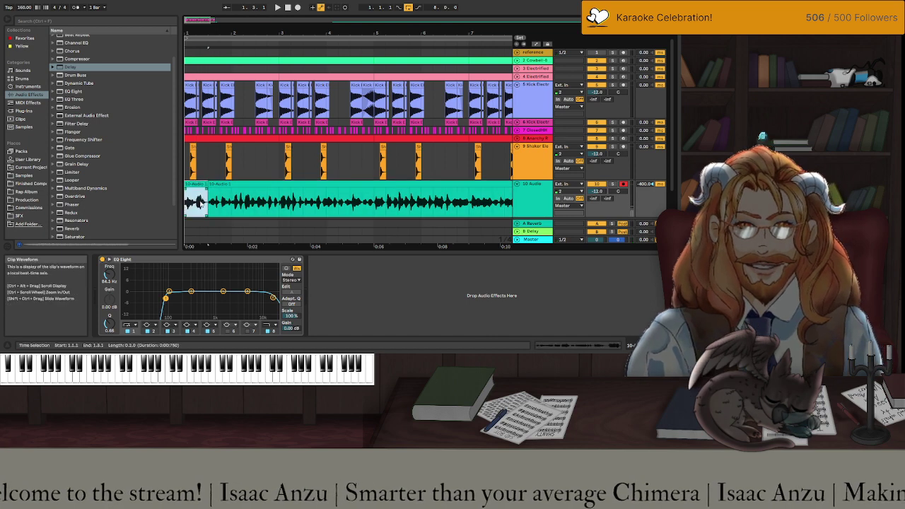
Extend the start of the main vocal clip back to 1.2.4, shortening the copied tail before it.
scroll(209, 192, up, 5)
scroll(209, 192, left, 3)
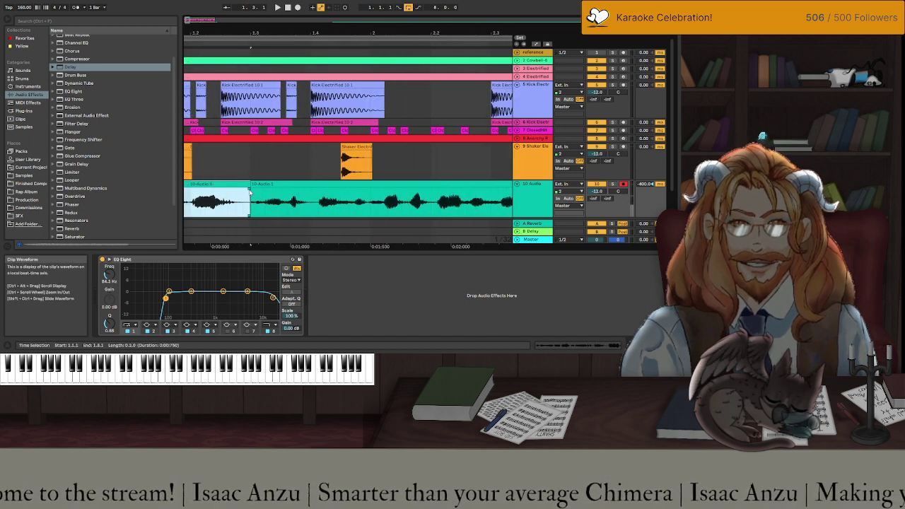
click(244, 186)
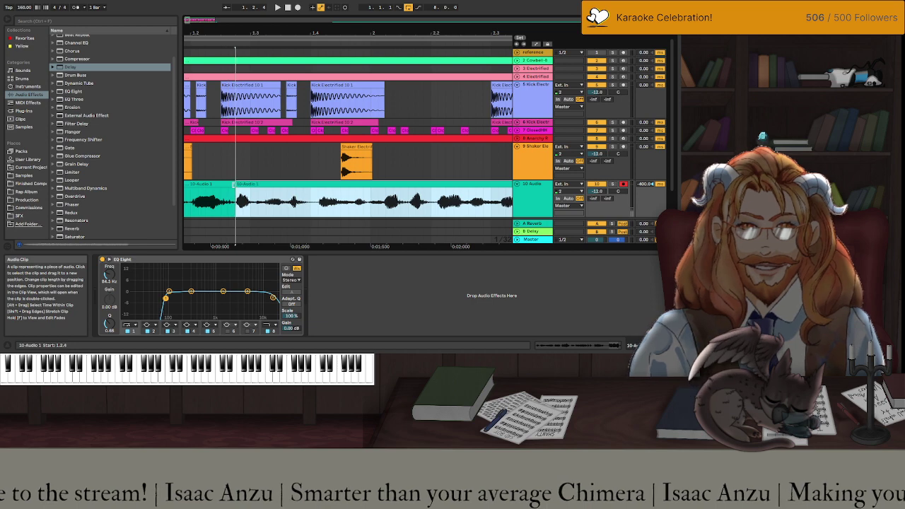
click(229, 205)
Remove the vocal tail beyond 9.1.1 and play the eight-bar loop.
scroll(229, 205, down, 5)
scroll(228, 206, down, 5)
click(261, 200)
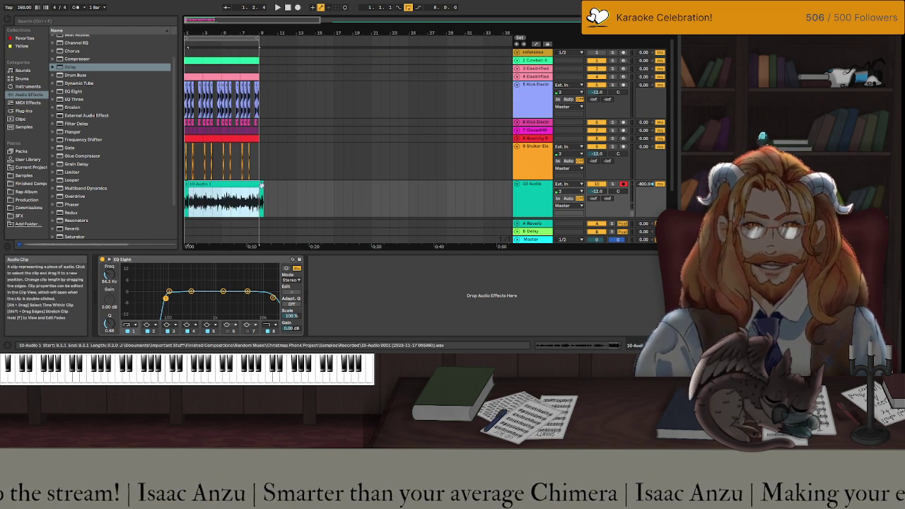
click(226, 38)
key(space)
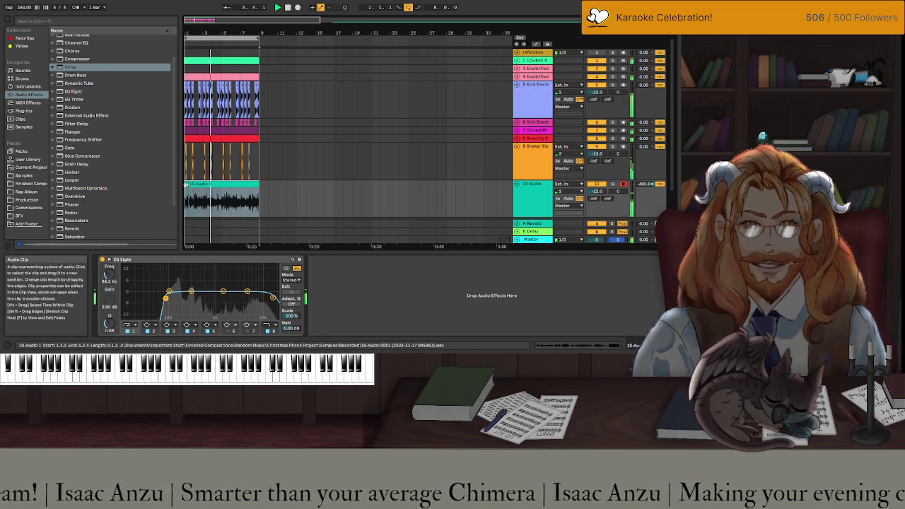
Extend the end of the main vocal clip to 9.3.1.
mouse_move(259, 201)
mouse_down()
mouse_move(278, 202)
mouse_move(247, 189)
mouse_up()
scroll(269, 201, up, 3)
scroll(246, 190, down, 4)
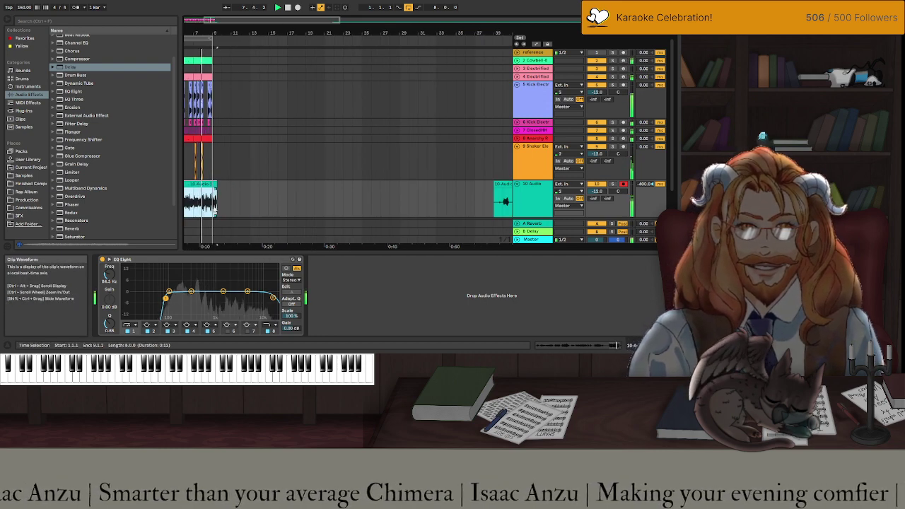
scroll(216, 209, left, 3)
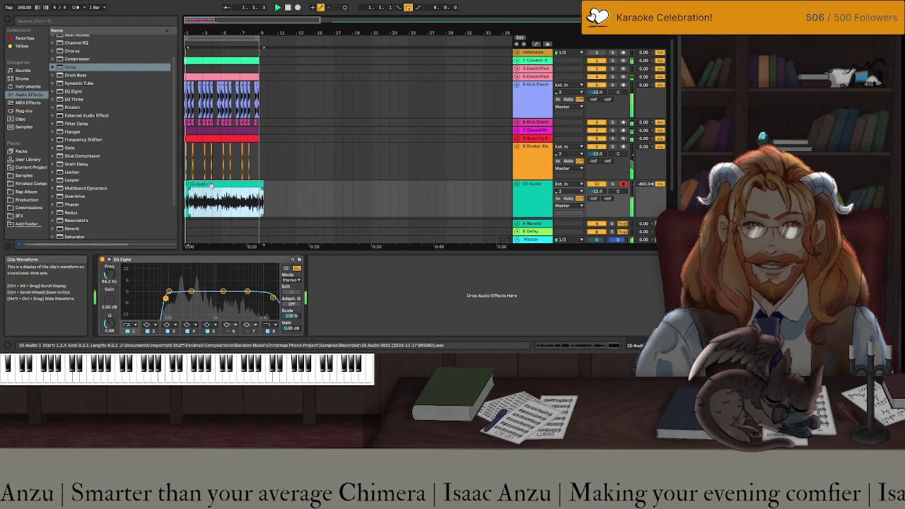
Consolidate the two vocal clips from 1.1.1 to 9.3.1 into a single clip and stop playback.
click(186, 185)
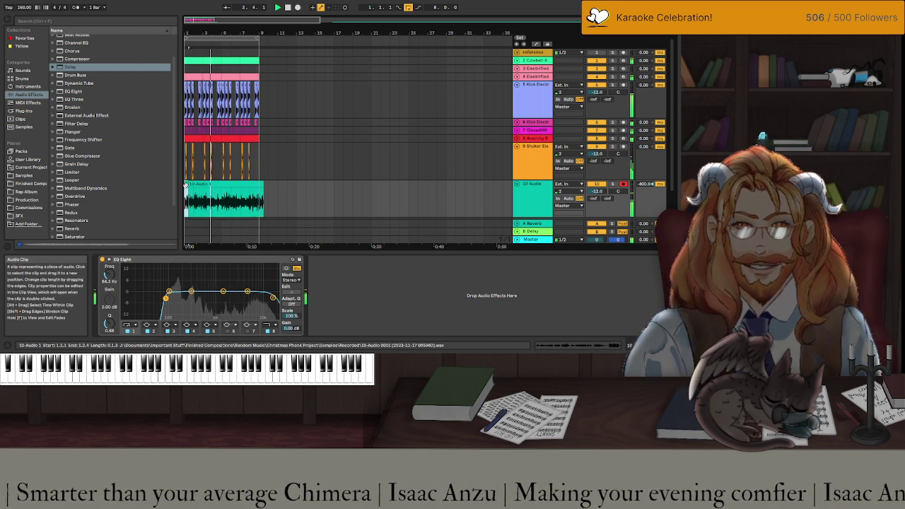
click(201, 184)
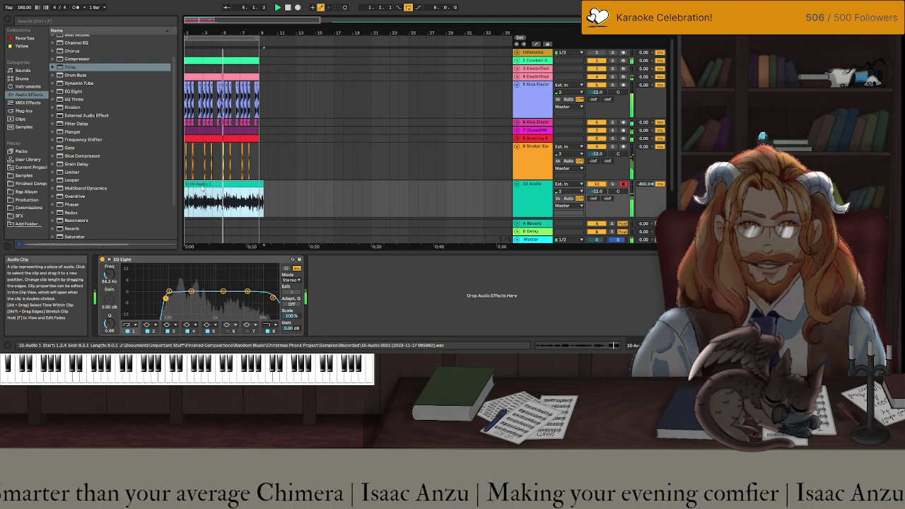
key(space)
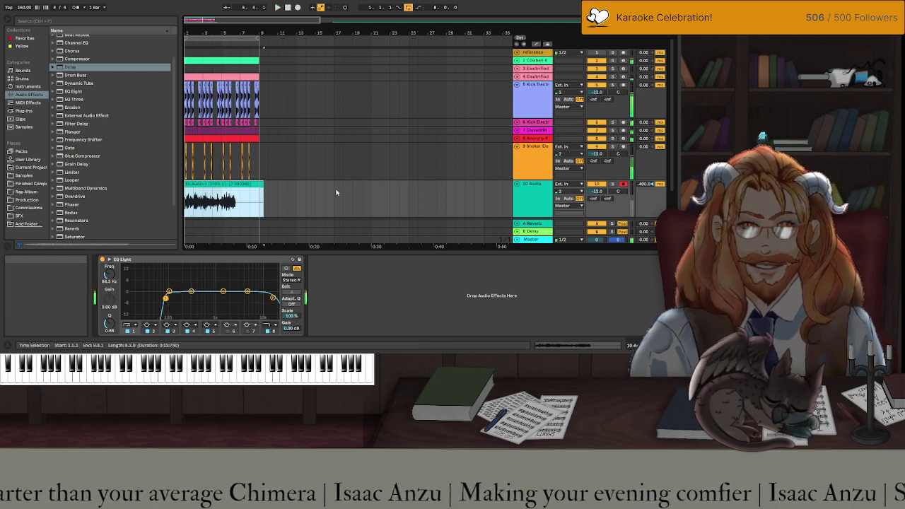
Open the consolidated vocal clip, transpose it by -12 st and set its warp mode to Complex Pro.
double_click(254, 192)
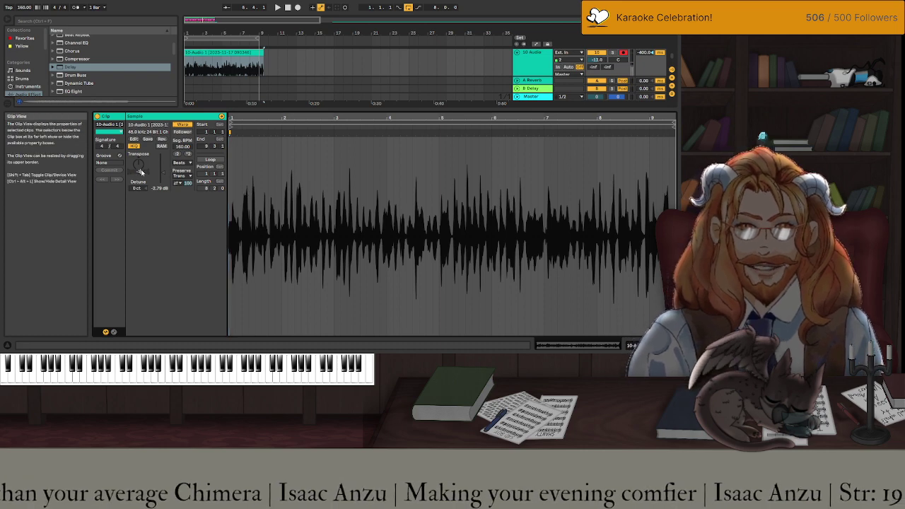
click(182, 163)
click(182, 182)
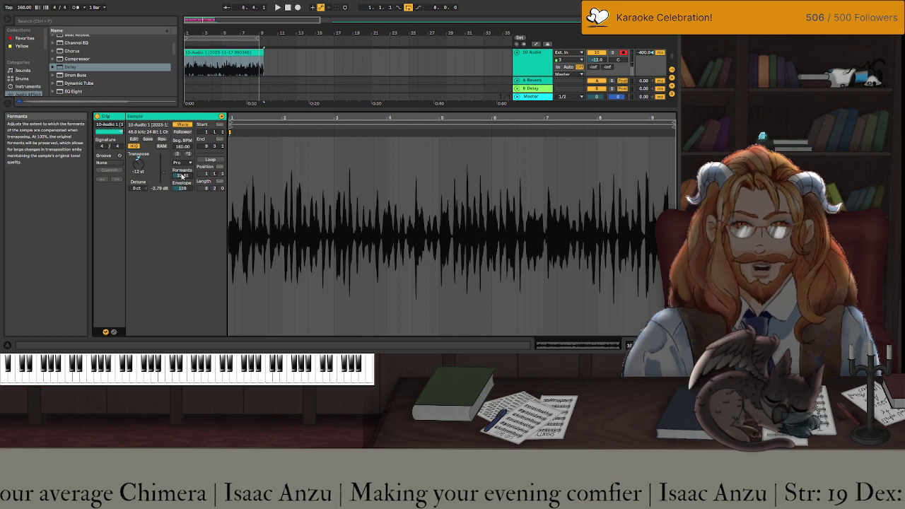
Play the loop and raise the consolidated vocal clip's gain to -0.86 dB.
key(space)
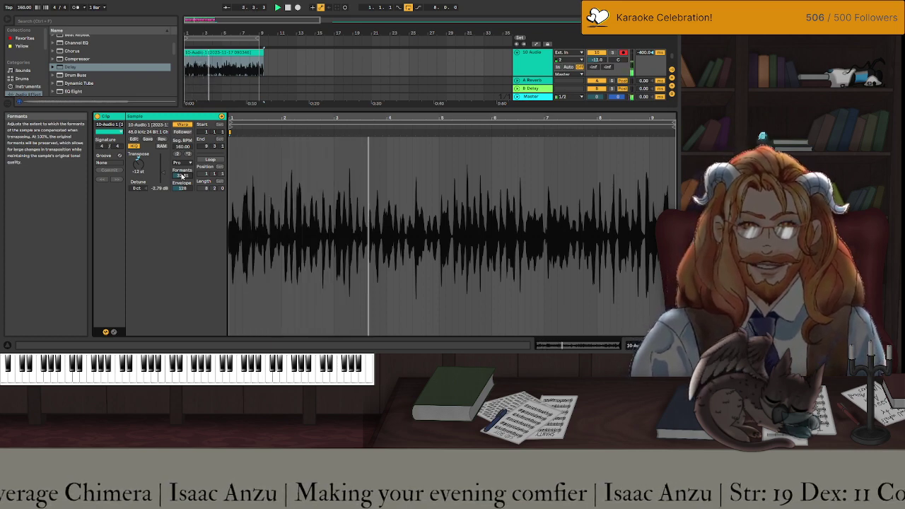
key(shift+Tab)
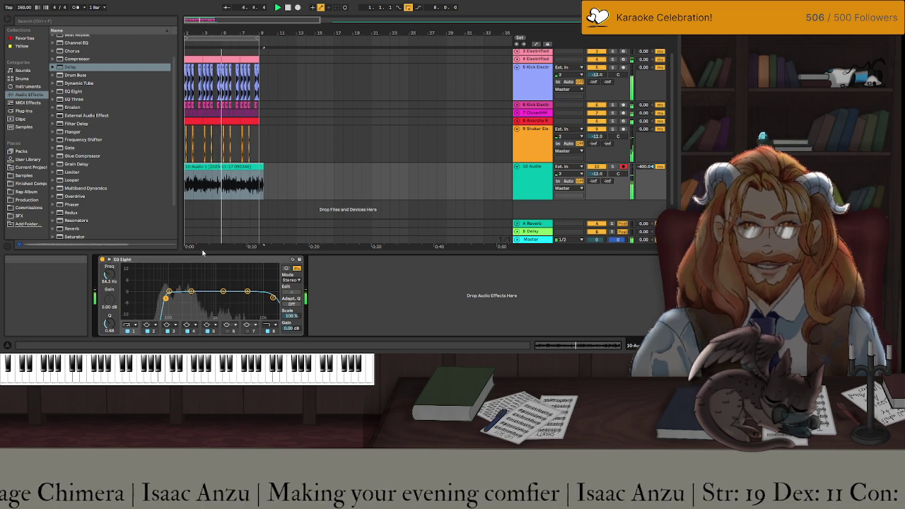
key(shift+Tab)
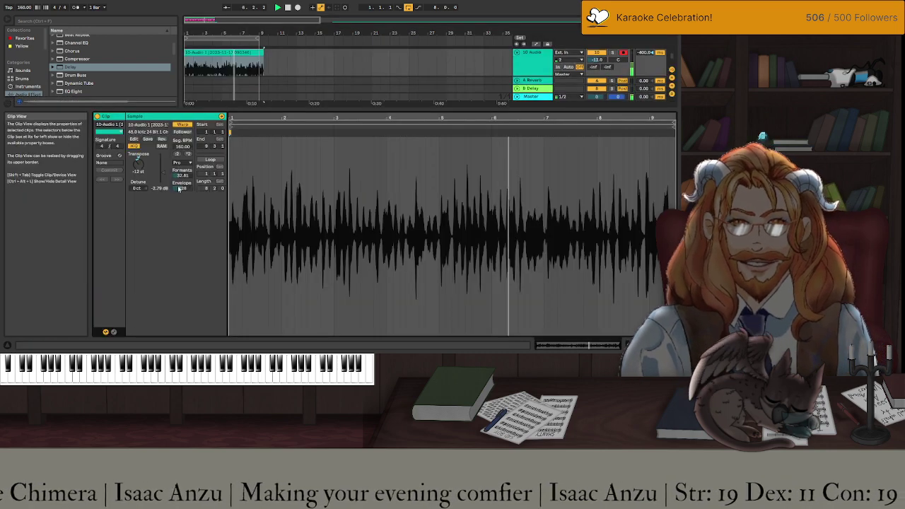
drag(164, 180, 163, 170)
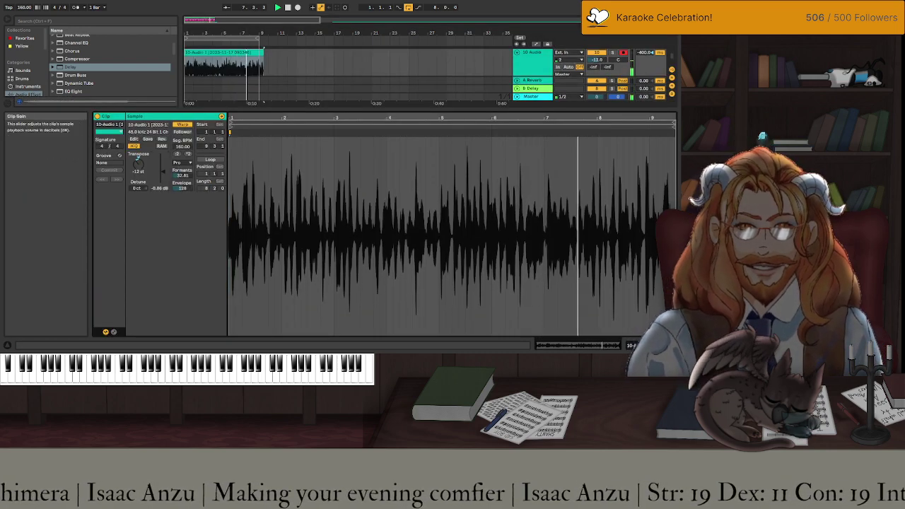
Add a Saturator after the EQ Eight in the vocal track's device chain.
key(shift+Tab)
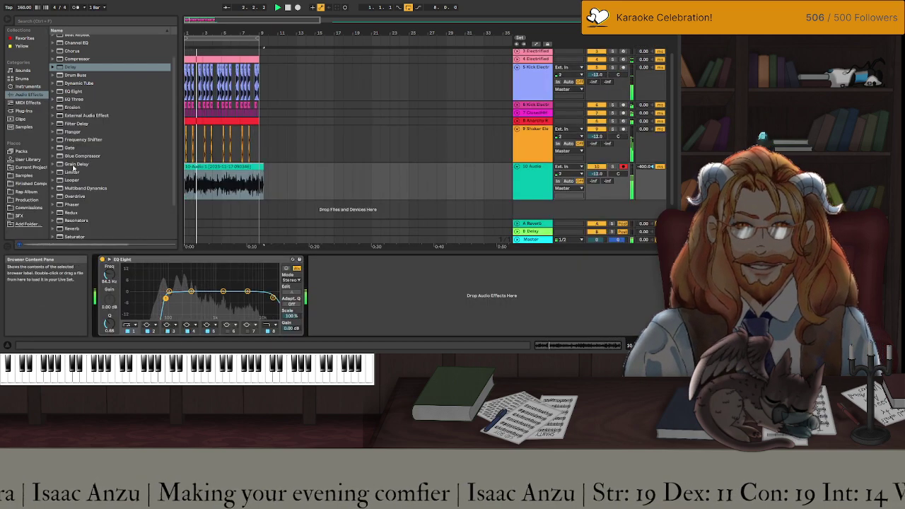
scroll(75, 162, down, 3)
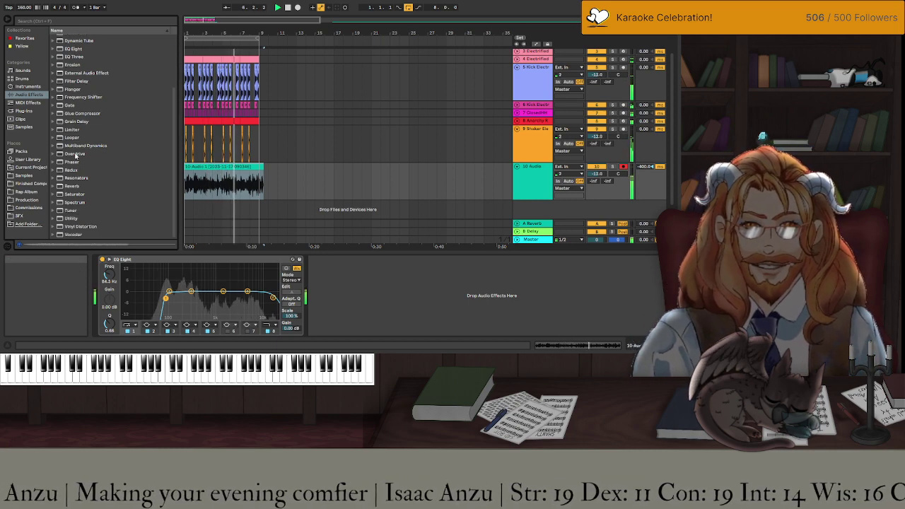
click(74, 194)
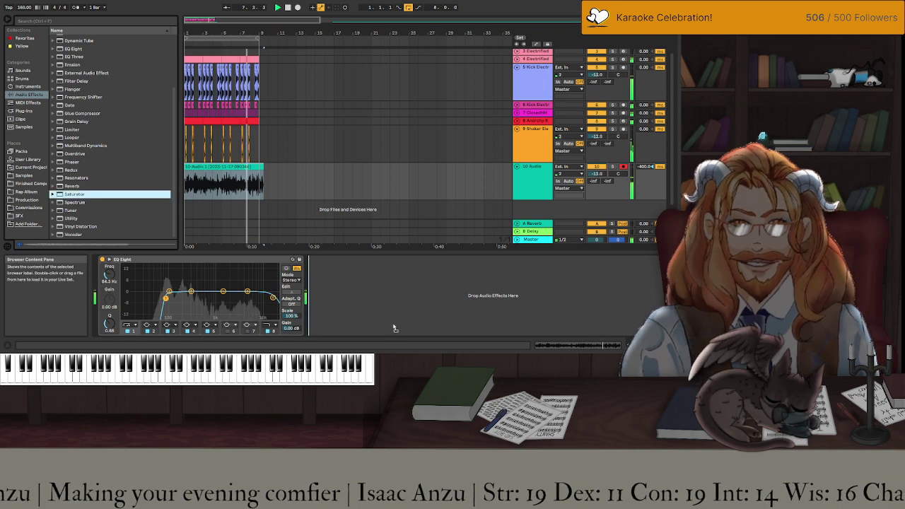
Add a Saturator after the audio track's EQ Eight with DC on, 4 dB drive, base -9.14 and output -5.14 dB.
drag(394, 328, 393, 327)
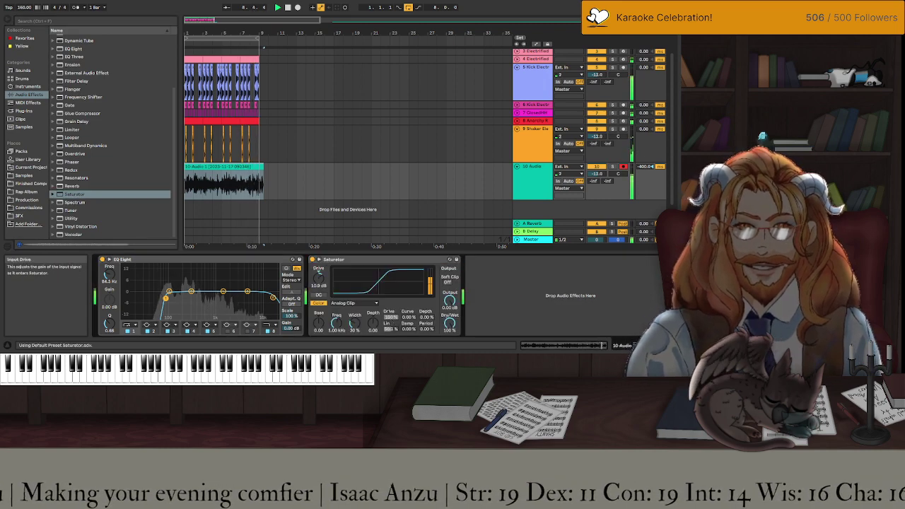
drag(319, 280, 321, 285)
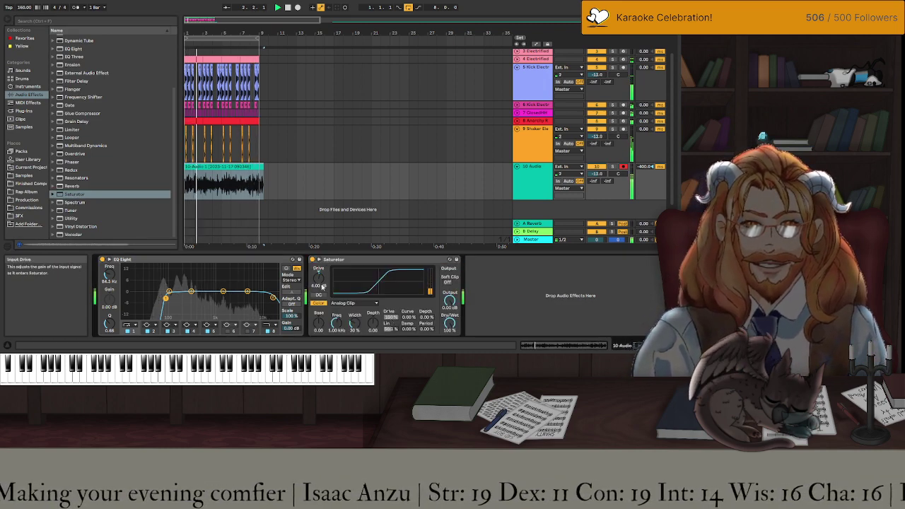
drag(319, 323, 319, 311)
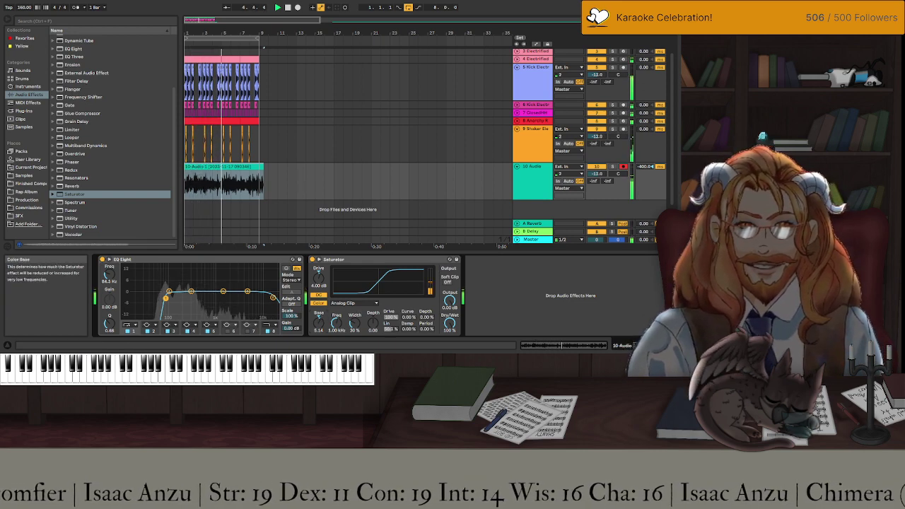
drag(319, 322, 319, 346)
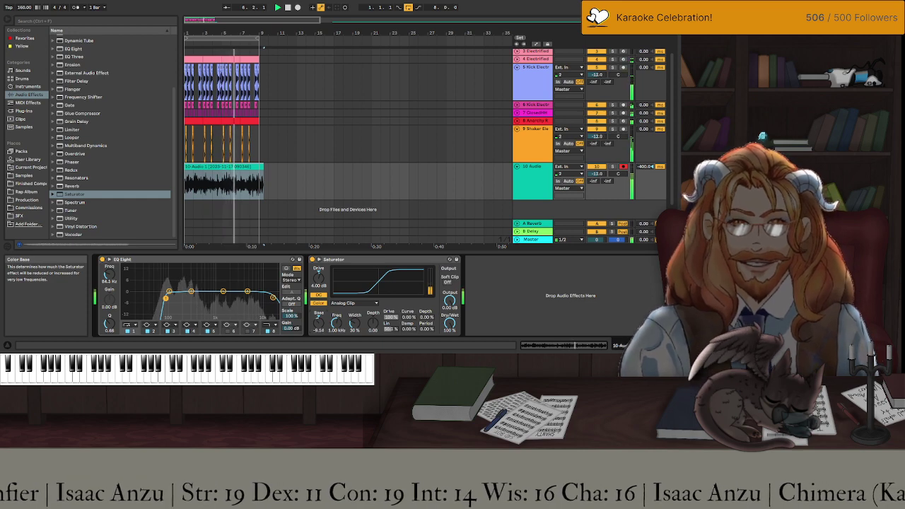
drag(448, 301, 448, 308)
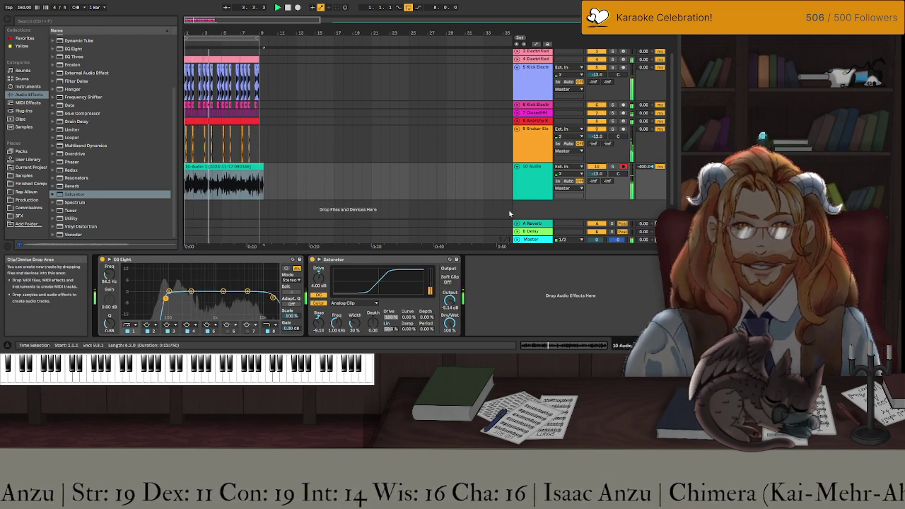
Unfold the Cowbell-808 track and lower the high-cut band of its EQ Eight to 5.99 kHz.
scroll(516, 170, up, 1)
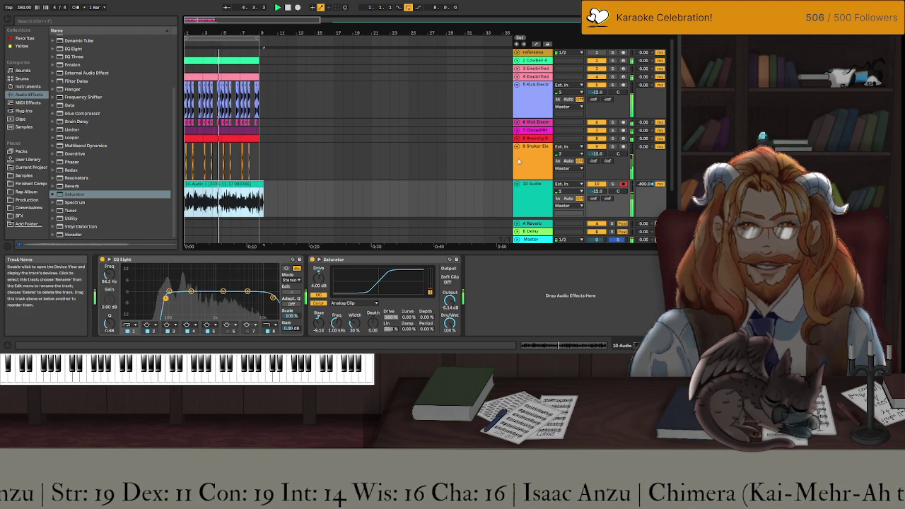
click(524, 70)
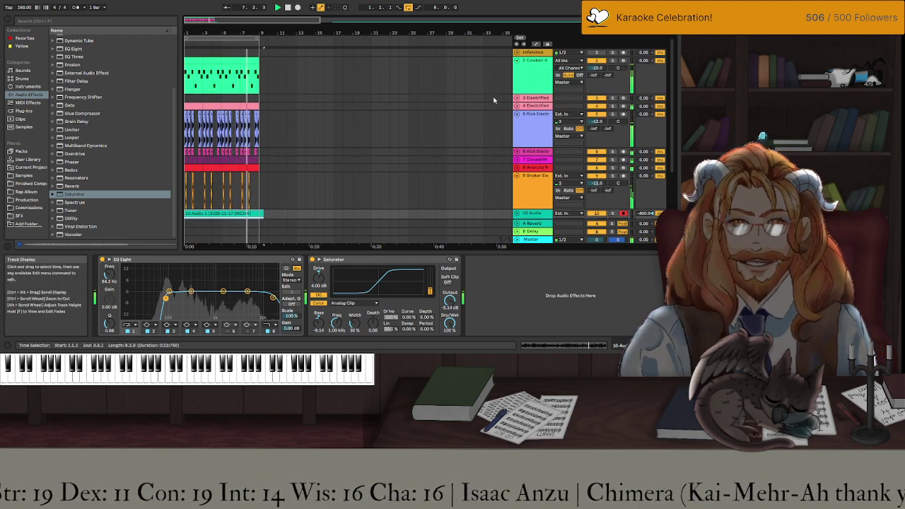
click(495, 83)
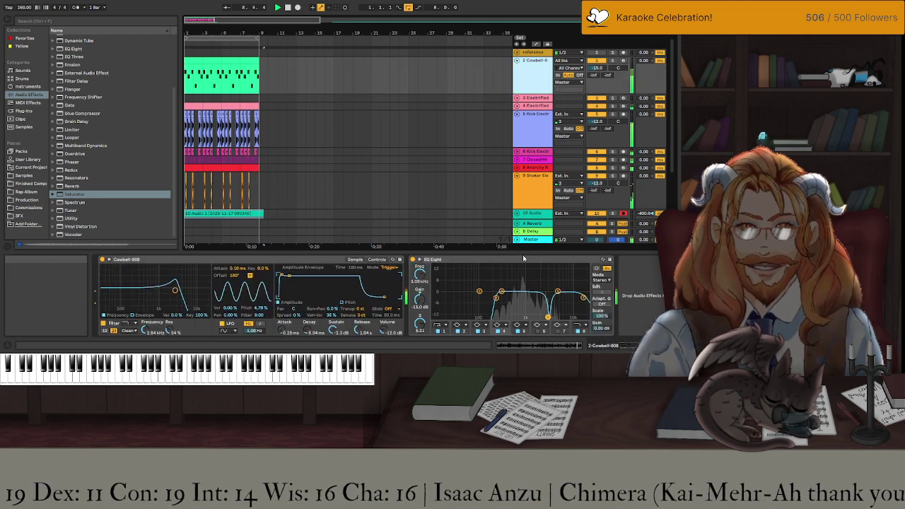
drag(583, 296, 561, 298)
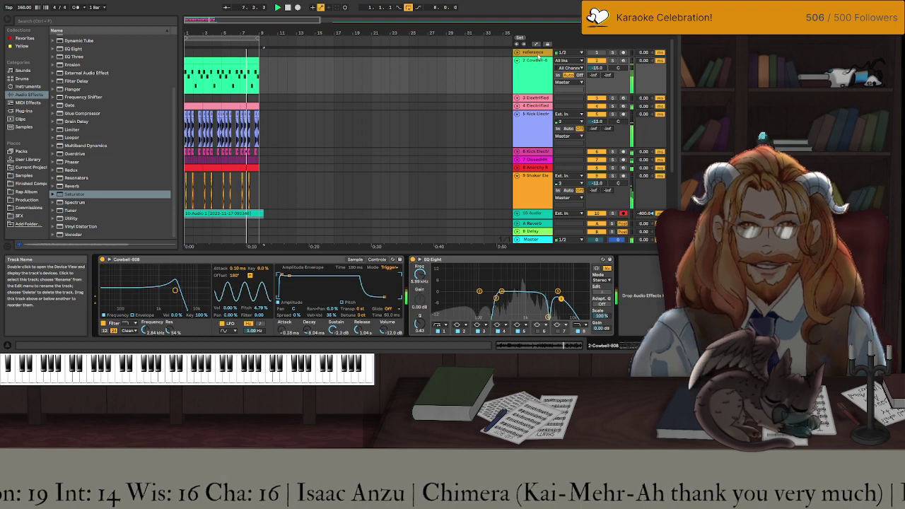
Stop playback and reorder the tracks so that Anarchy Reese sits directly below the Shaker track.
key(shift+Tab)
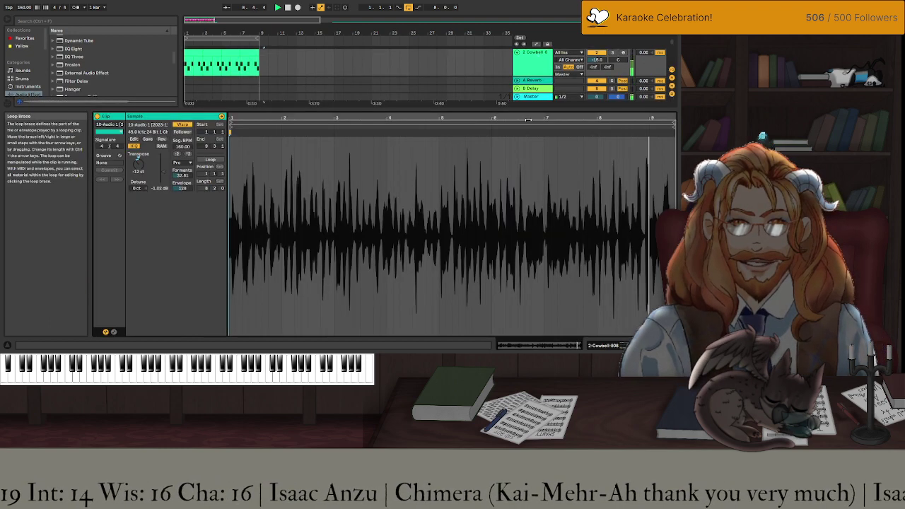
key(shift+Tab)
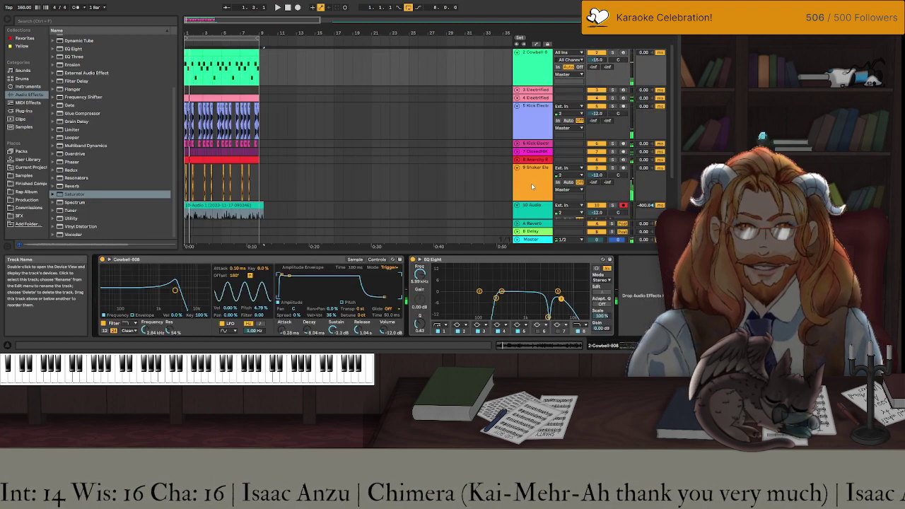
click(531, 183)
click(527, 161)
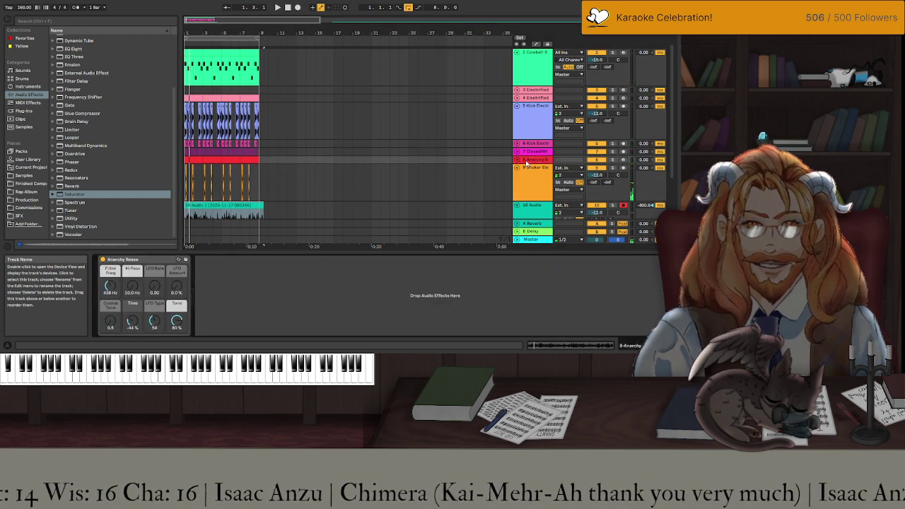
mouse_move(526, 162)
mouse_down()
mouse_move(535, 205)
mouse_move(532, 175)
mouse_up()
click(530, 173)
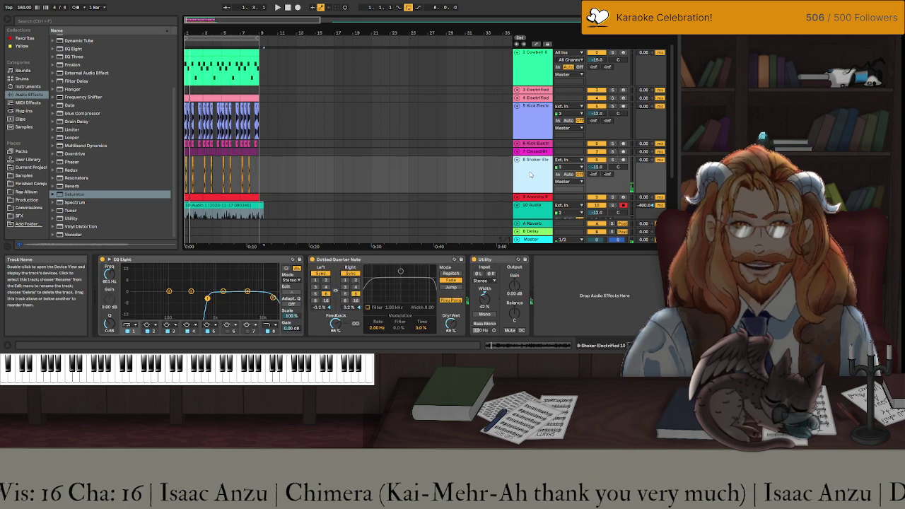
Group tracks 4 to 8, from the second Electrified Kit track through the Shaker track.
click(529, 161)
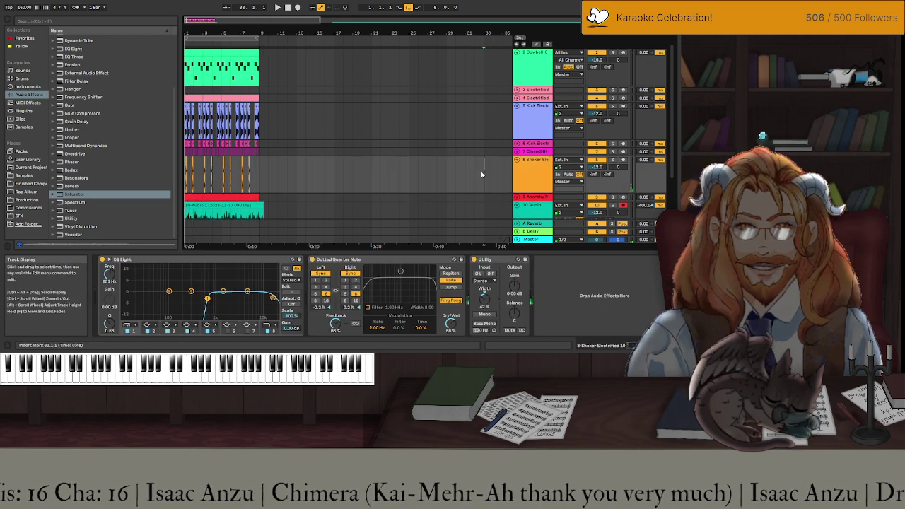
click(532, 98)
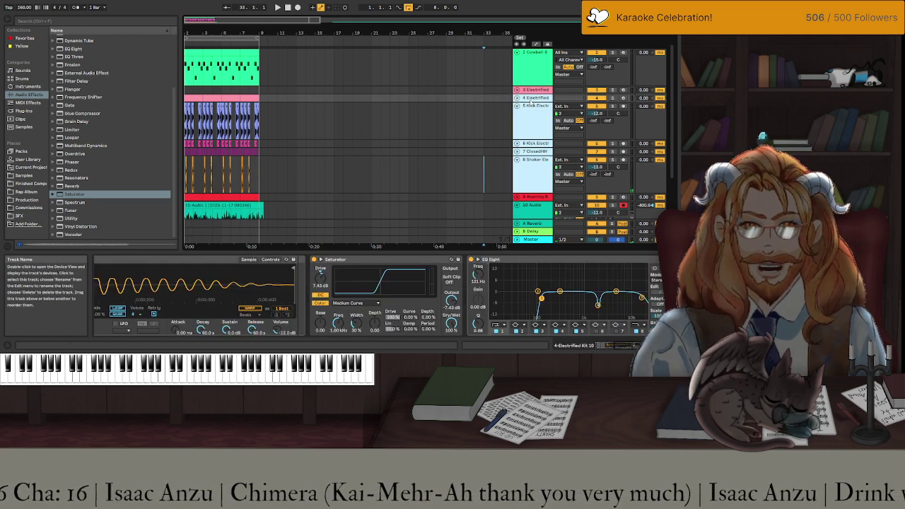
key(ctrl+g)
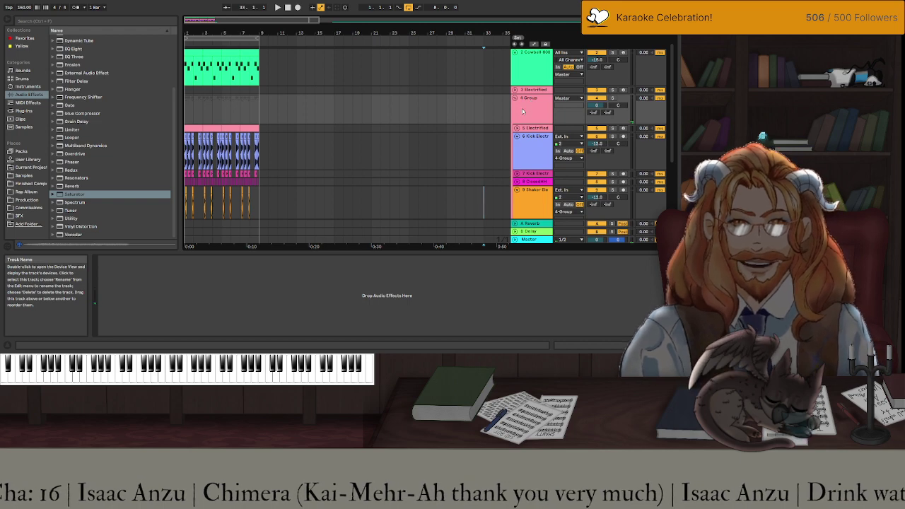
Add a Drum Buss to the new group with the compressor on, Boom at 18% and its frequency at 55 Hz.
click(519, 110)
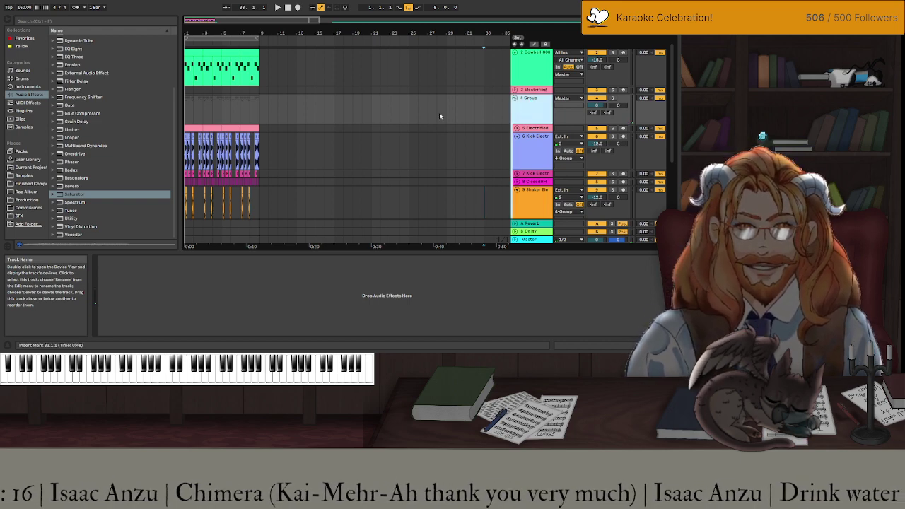
scroll(76, 148, up, 4)
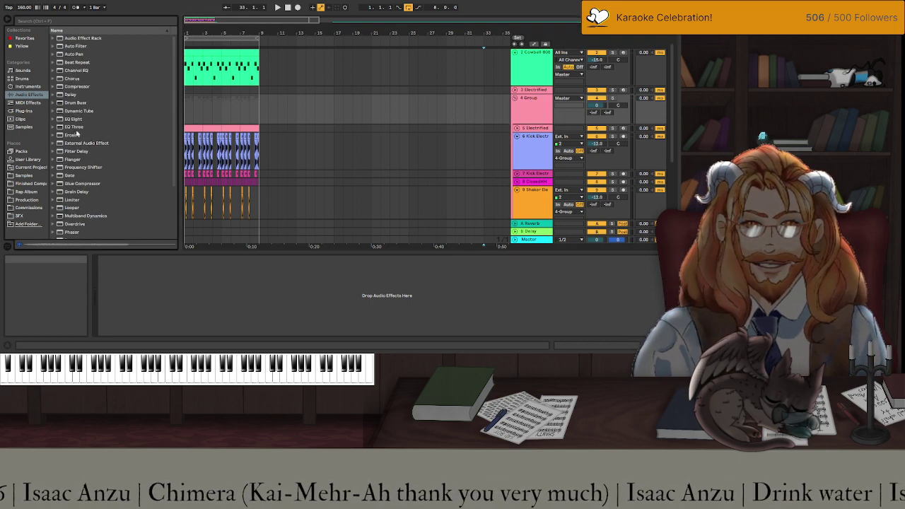
mouse_move(76, 103)
mouse_down()
mouse_move(223, 327)
mouse_move(220, 318)
mouse_up()
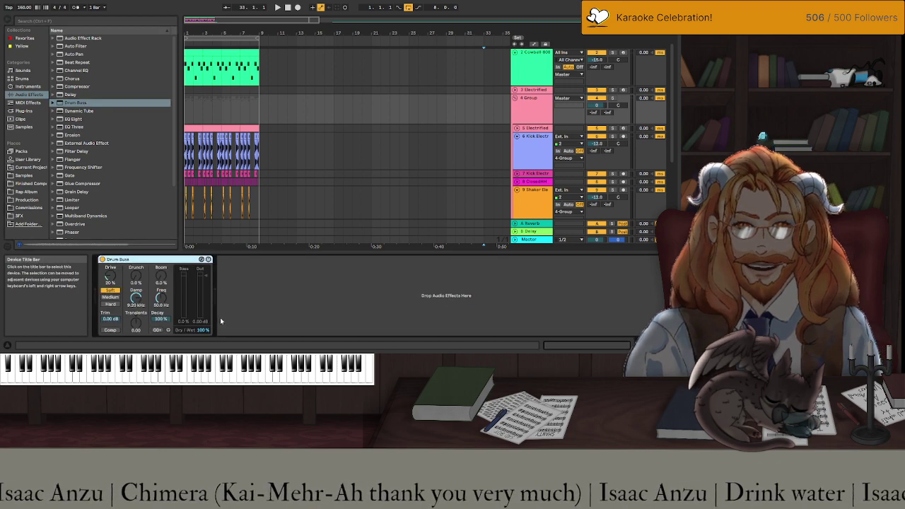
key(space)
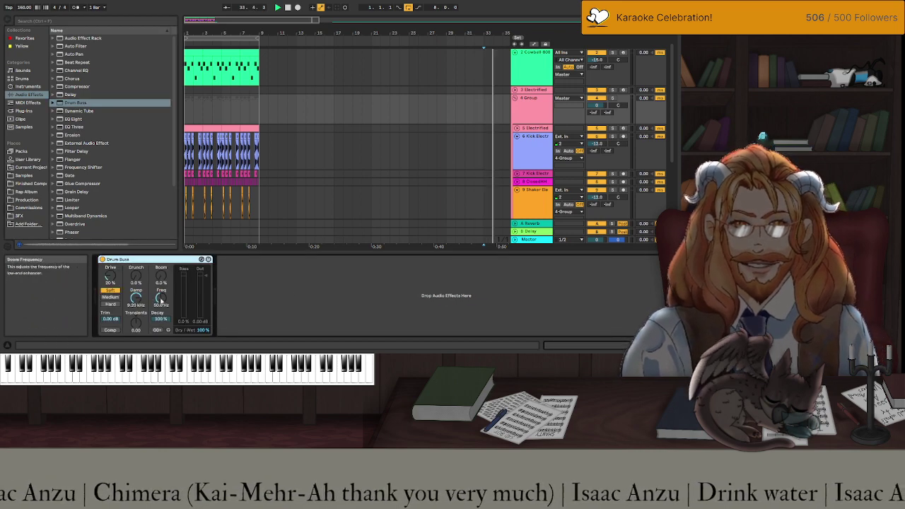
scroll(160, 302, up, 3)
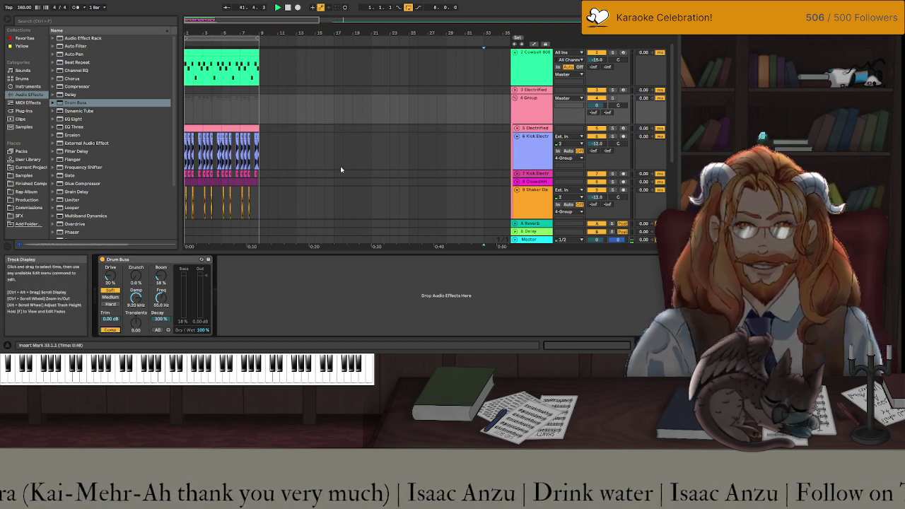
Stop playback, locate the audio track's clips and play the looped section from bar 1.
scroll(366, 168, down, 3)
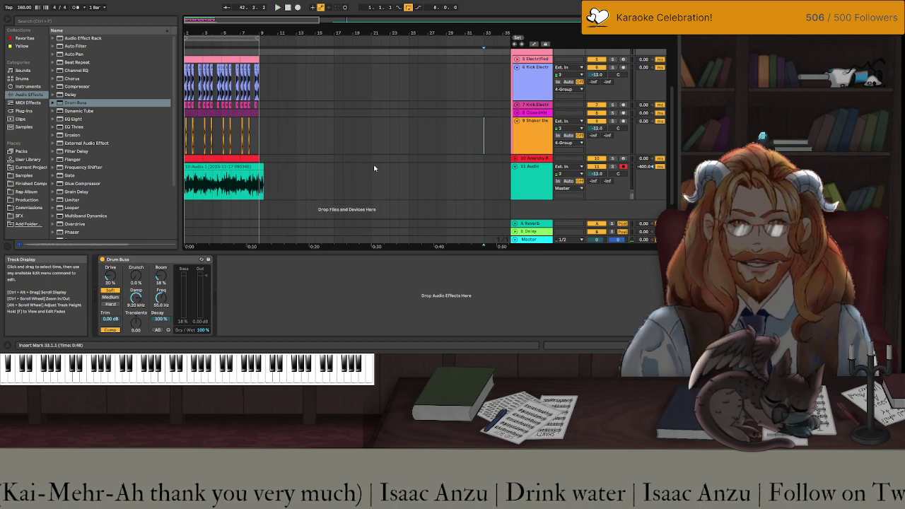
scroll(374, 169, down, 3)
click(372, 167)
click(362, 168)
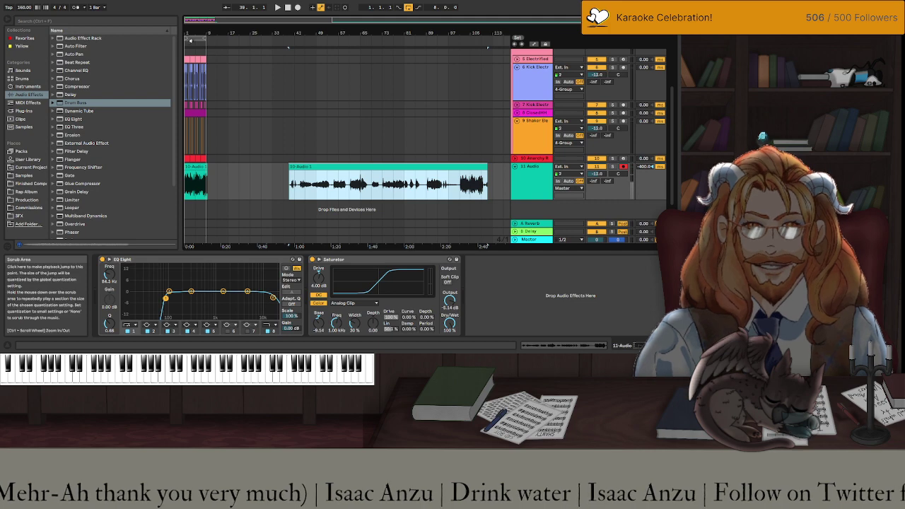
click(193, 42)
key(space)
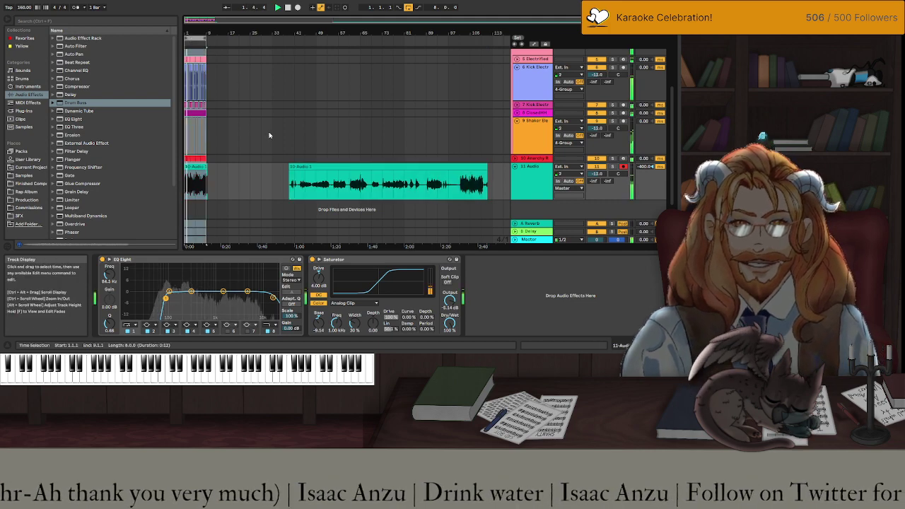
Set the group's Drum Buss to Hard distortion with 34% drive and 19% crunch, and lower its output level.
scroll(501, 109, up, 2)
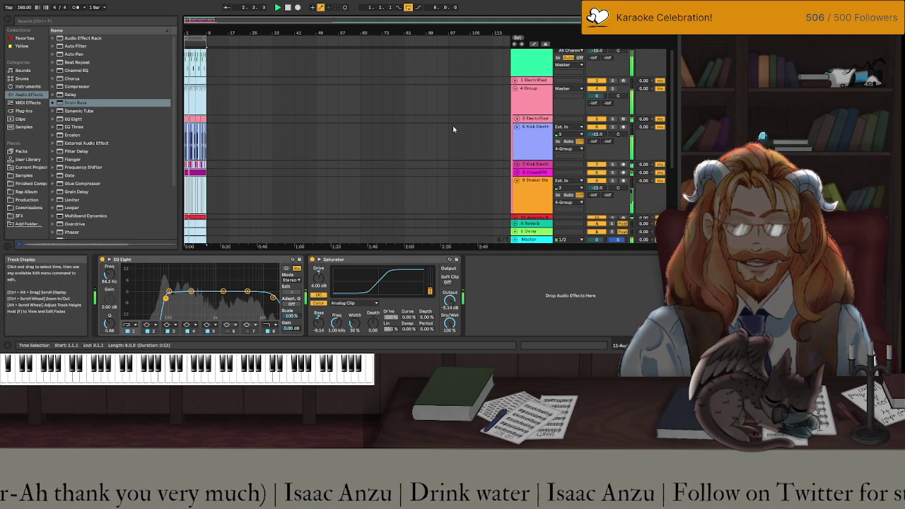
click(578, 98)
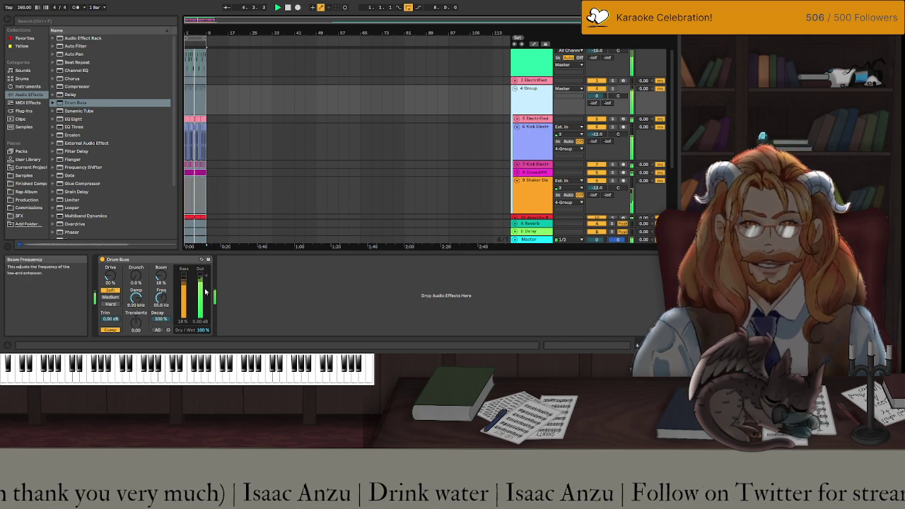
drag(206, 279, 206, 300)
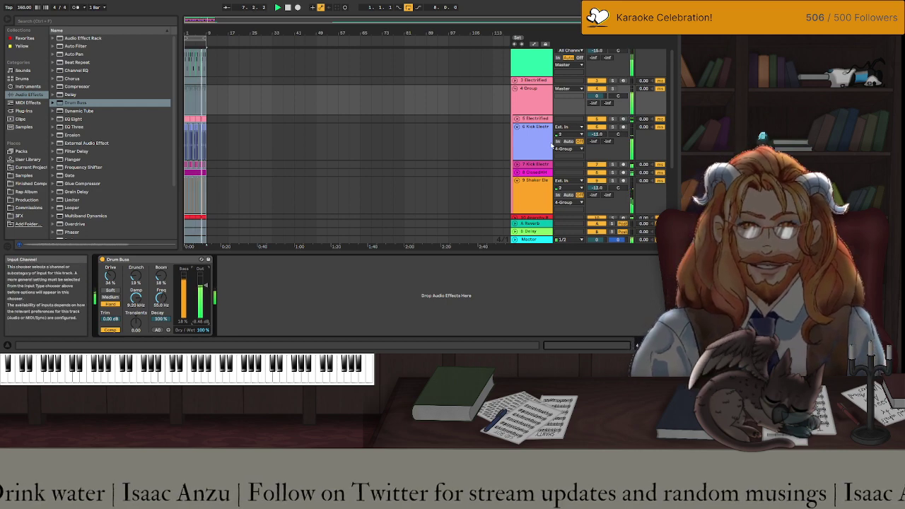
Unfold the Anarchy Reese track and set its volume to -6.0 dB.
scroll(533, 196, down, 3)
click(532, 160)
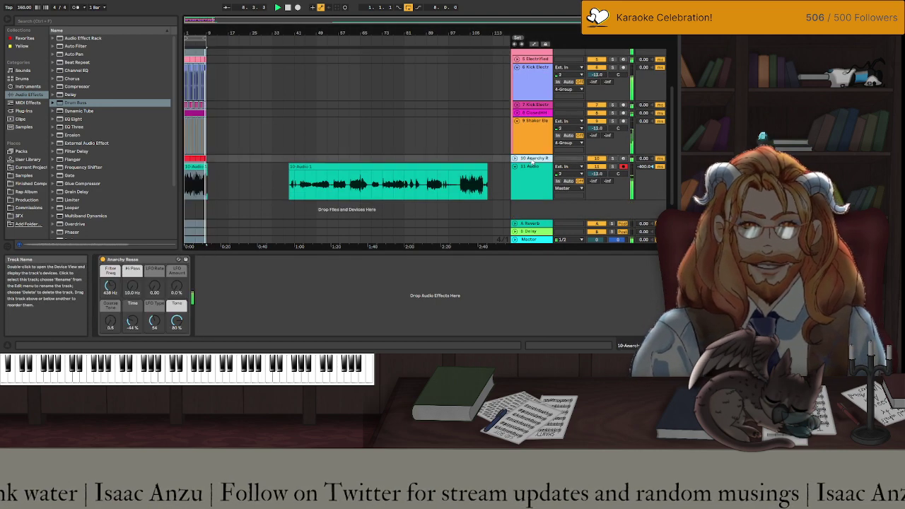
drag(538, 161, 538, 190)
click(631, 131)
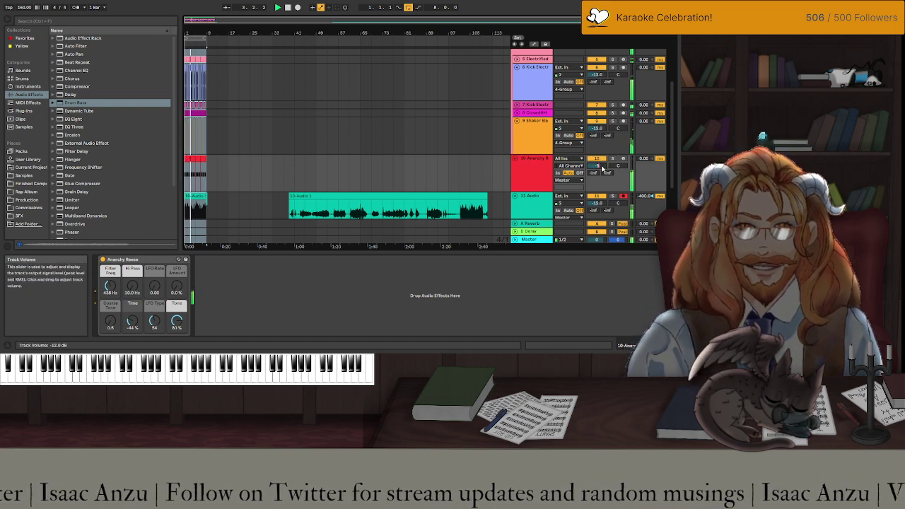
drag(602, 168, 601, 160)
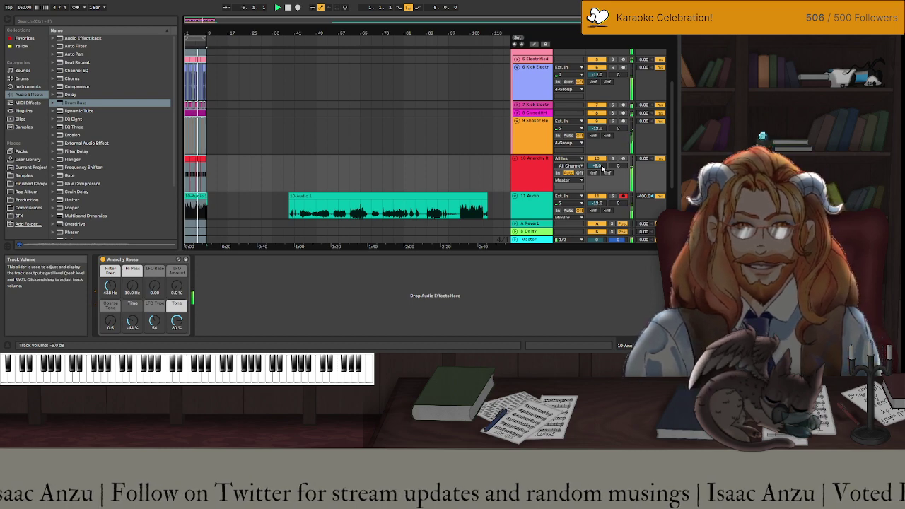
Solo the Anarchy Reese track, replay the loop and add an EQ Eight after its instrument.
click(544, 178)
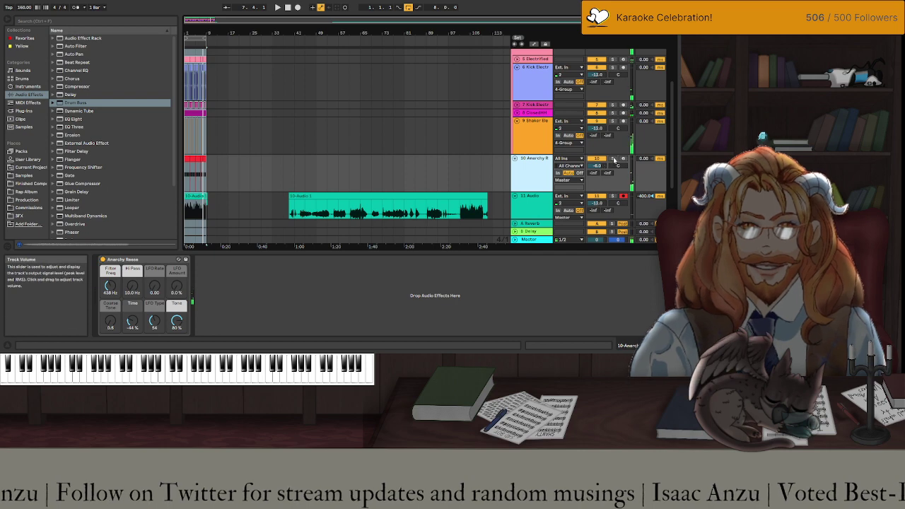
click(537, 172)
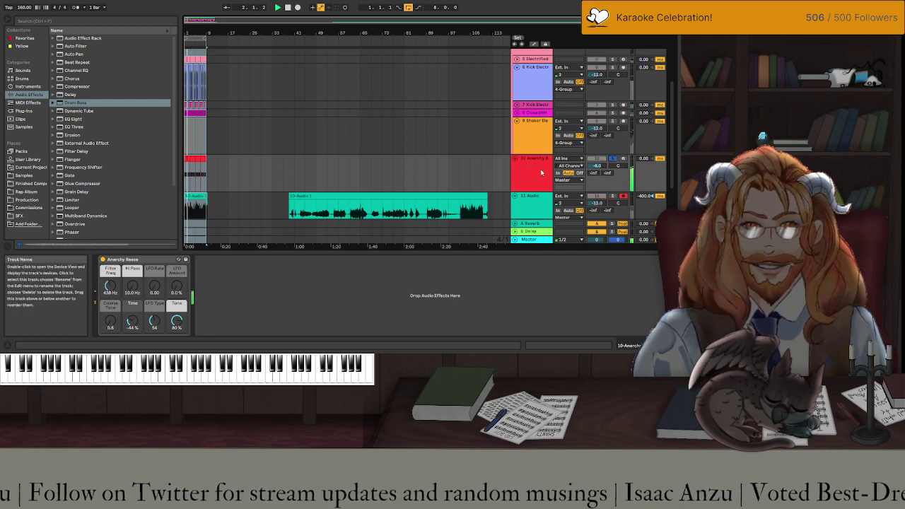
drag(104, 120, 249, 278)
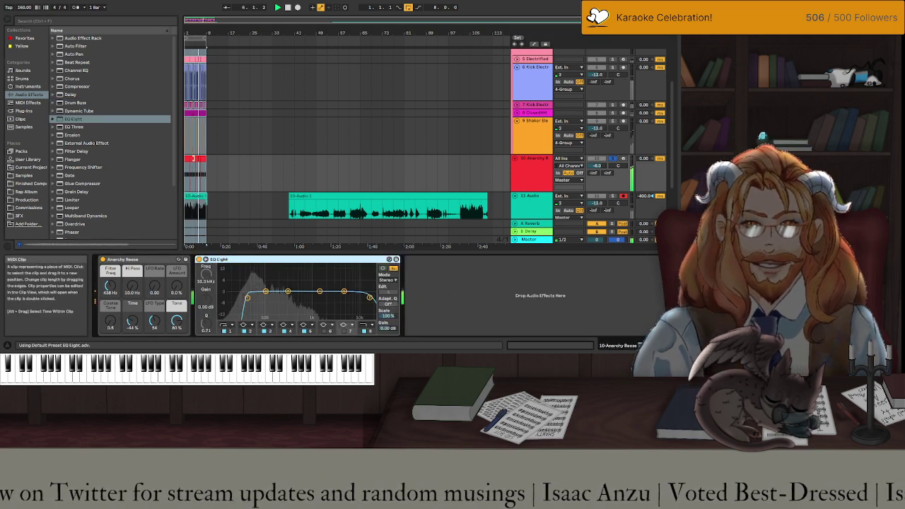
In the first two-bar bass clip, remove the A0 note at 1.3 and make its neighbouring notes meet at 1.4.
key(z)
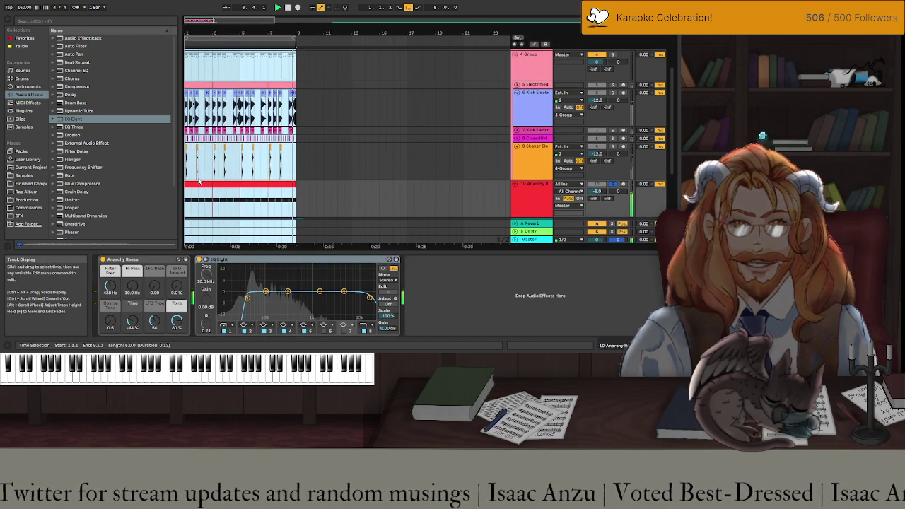
click(200, 185)
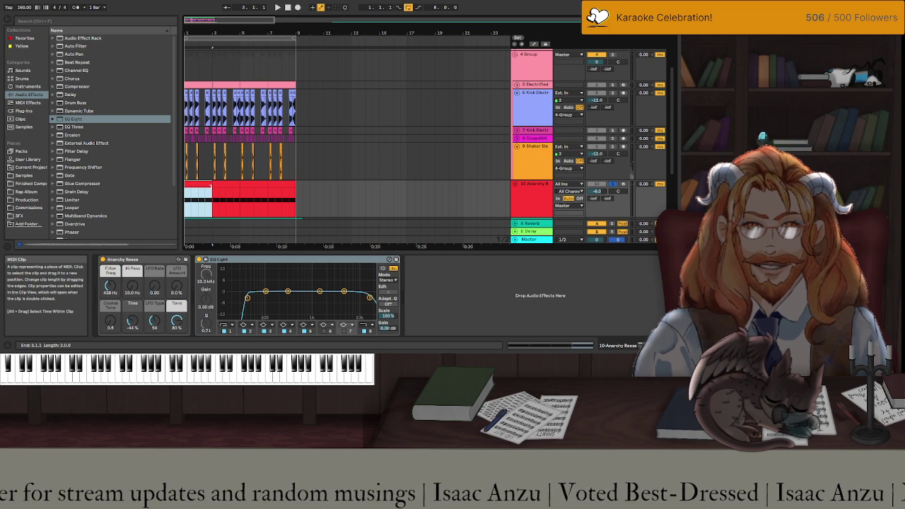
key(space)
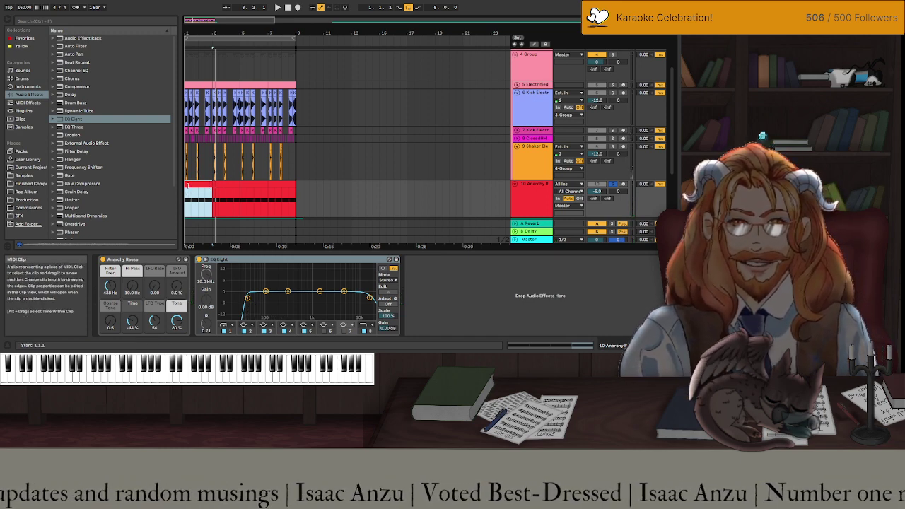
double_click(188, 185)
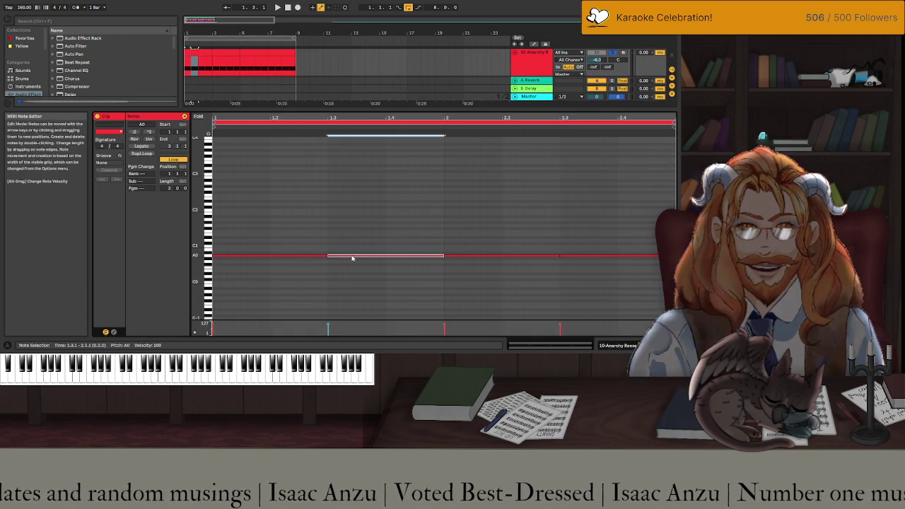
key(Delete)
drag(327, 257, 385, 256)
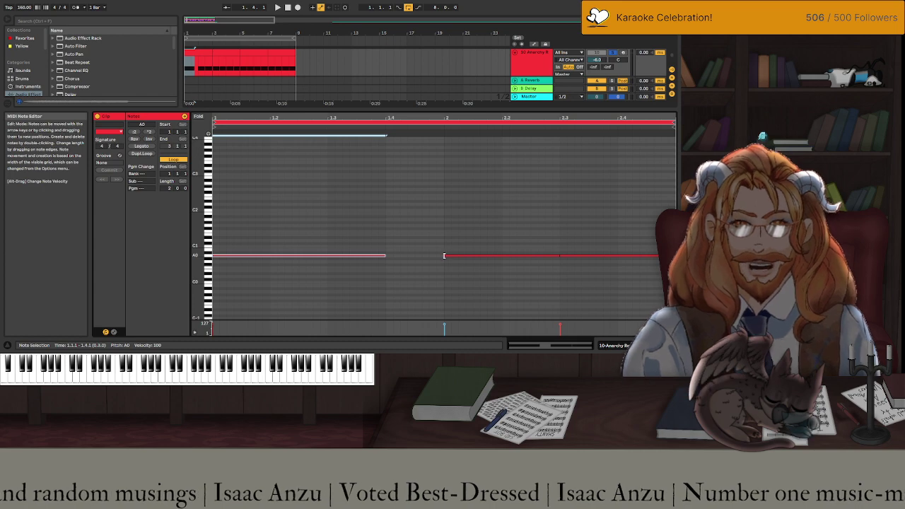
drag(444, 256, 387, 262)
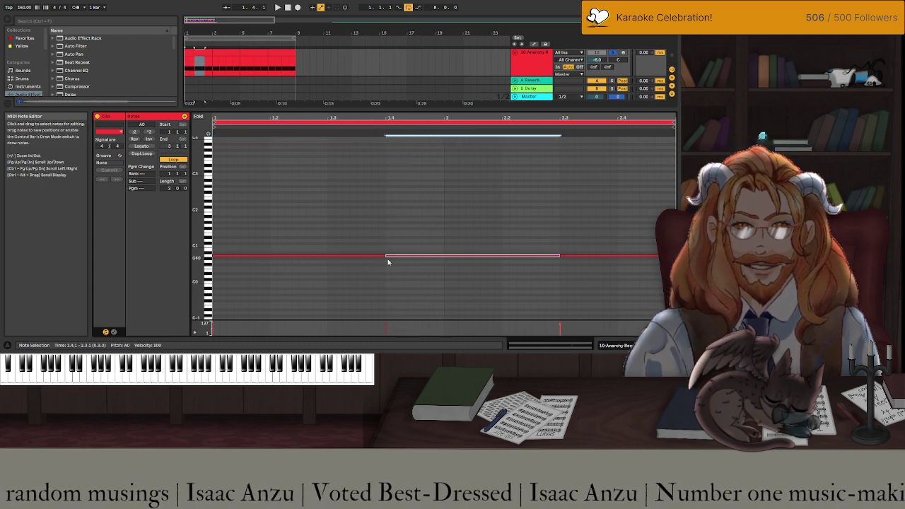
key(space)
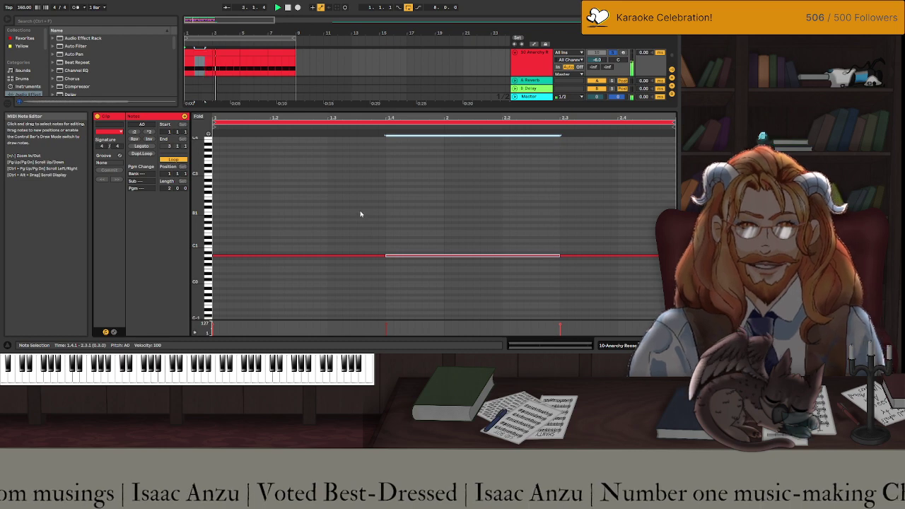
Return to the bass track's device chain, insert a Saturator between Anarchy Reese and EQ Eight, and play the loop.
click(198, 51)
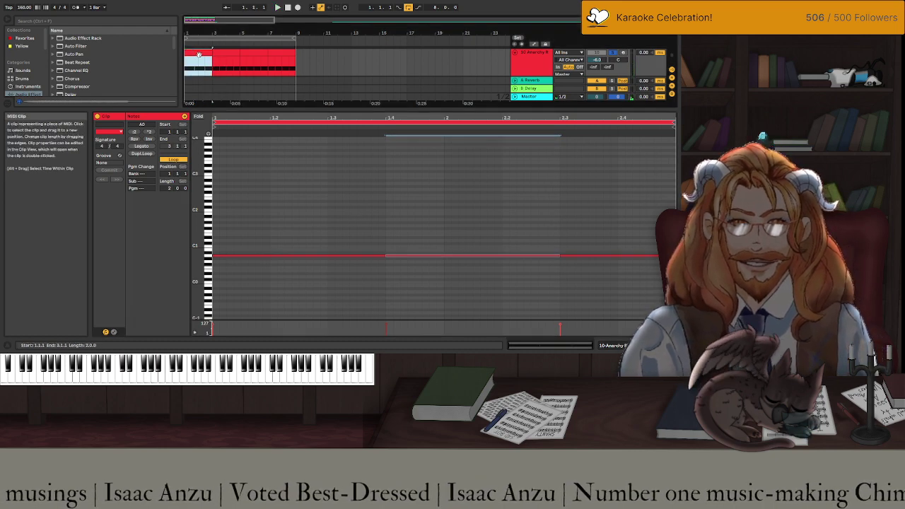
key(shift+Tab)
click(216, 129)
shift+click(227, 130)
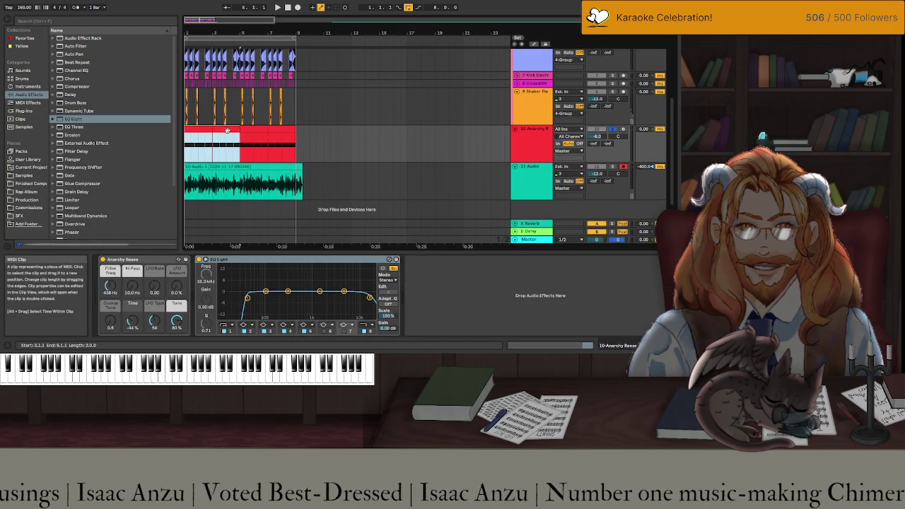
click(269, 130)
click(202, 130)
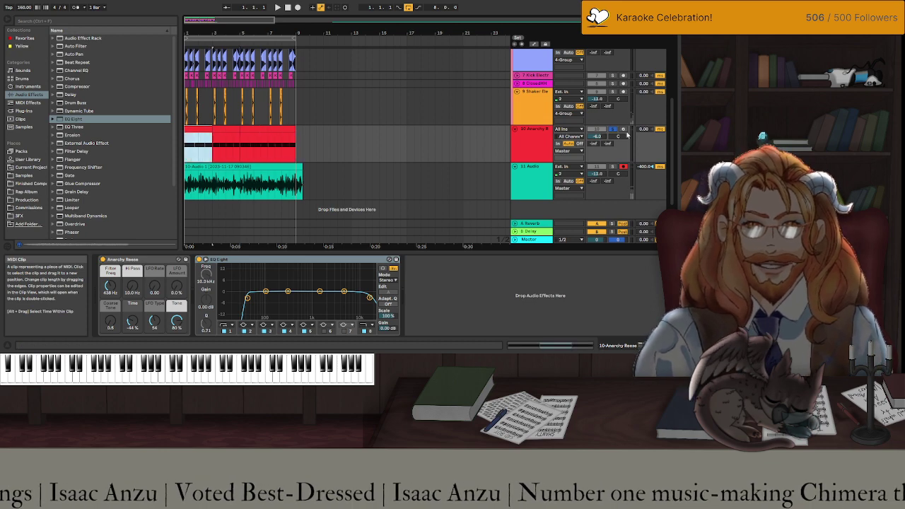
click(75, 119)
scroll(78, 134, down, 3)
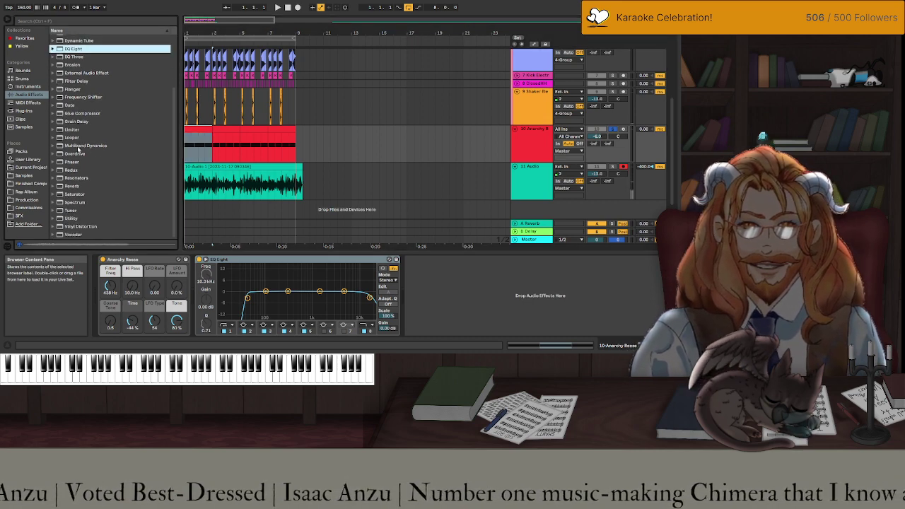
drag(75, 195, 204, 262)
key(space)
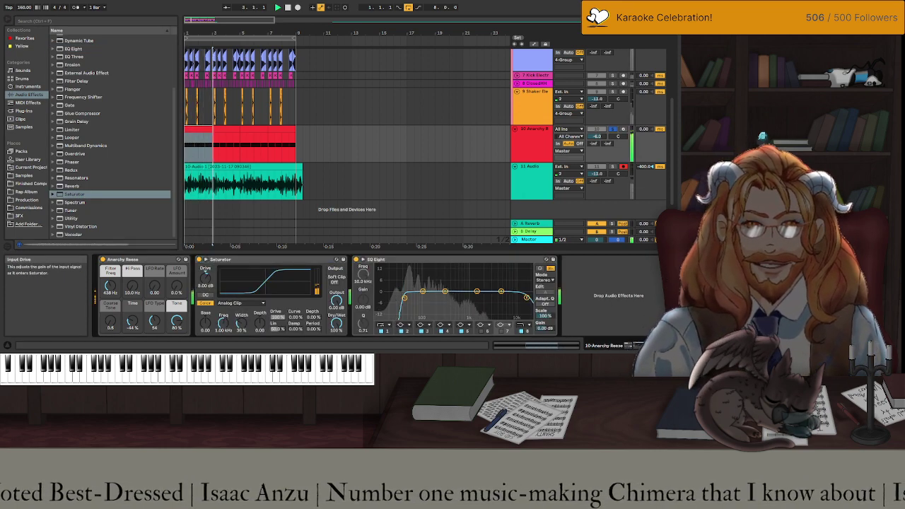
Set the Saturator to 5.71 dB drive, DC on and -13.7 base with lower output, and dip EQ Eight about 4.3 dB near 1 kHz.
click(205, 294)
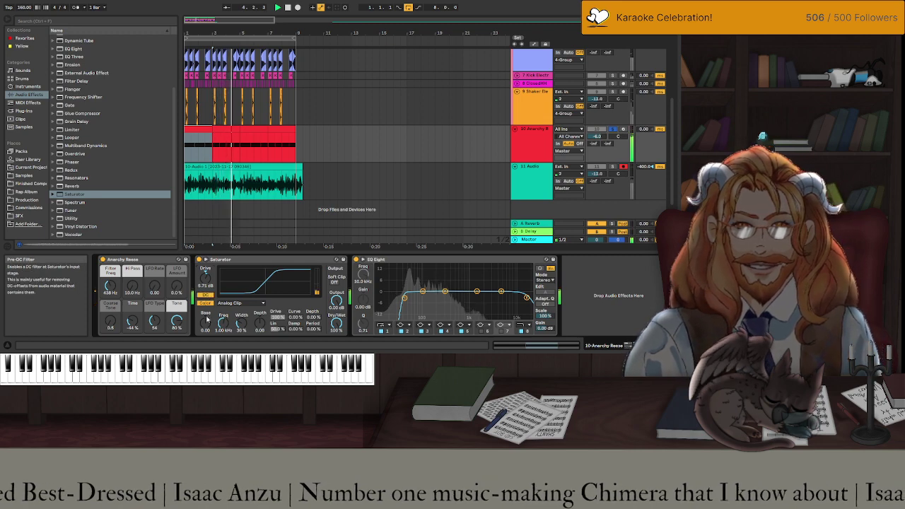
drag(205, 319, 222, 327)
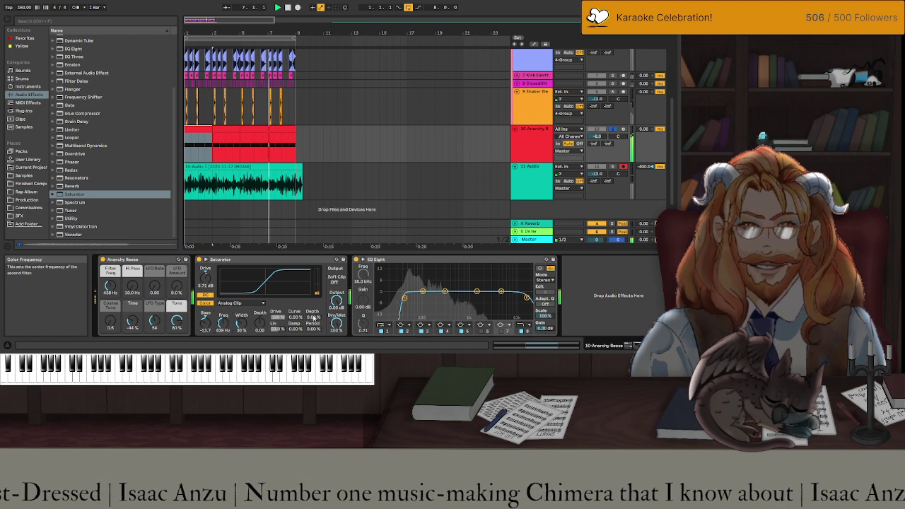
drag(337, 300, 337, 305)
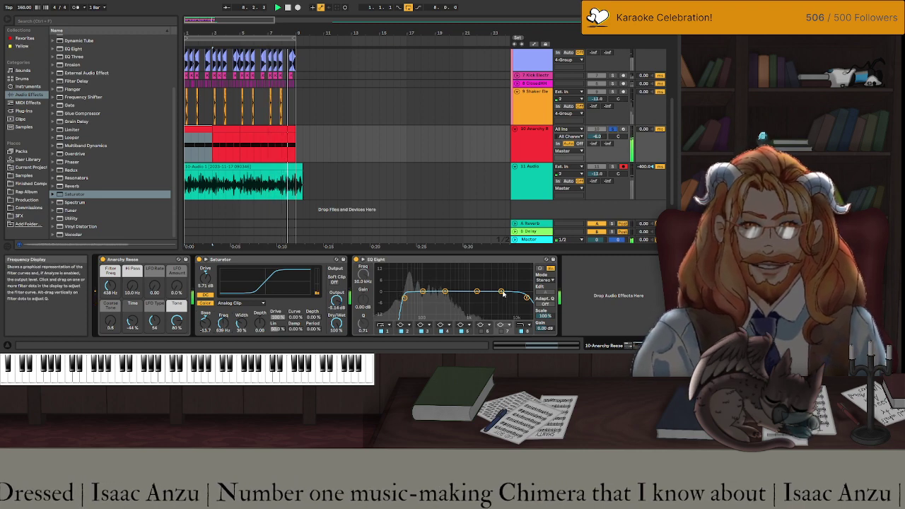
drag(478, 292, 467, 299)
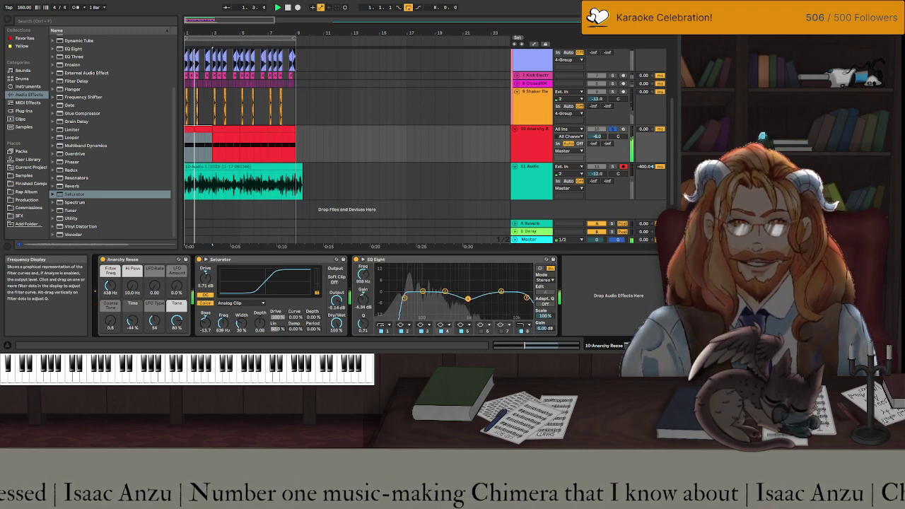
Unsolo the Anarchy Reese track and set the 11 Audio track's volume to -6.0 dB.
click(613, 129)
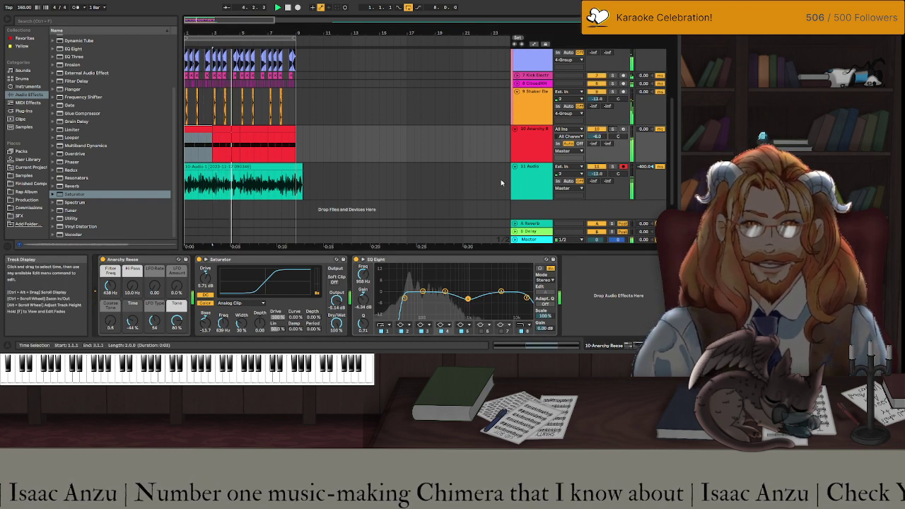
drag(598, 177, 598, 174)
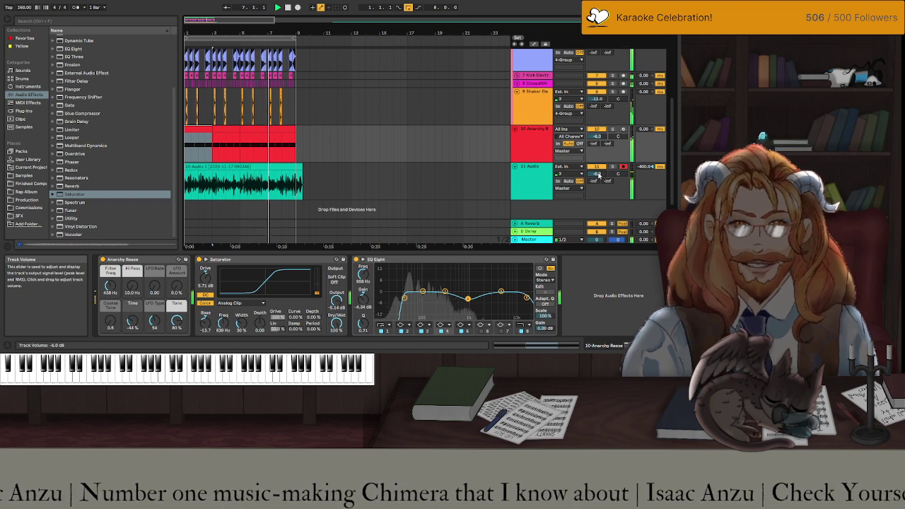
Fold the drum group and delete the separate Electrified Kit track directly above it.
scroll(543, 184, up, 3)
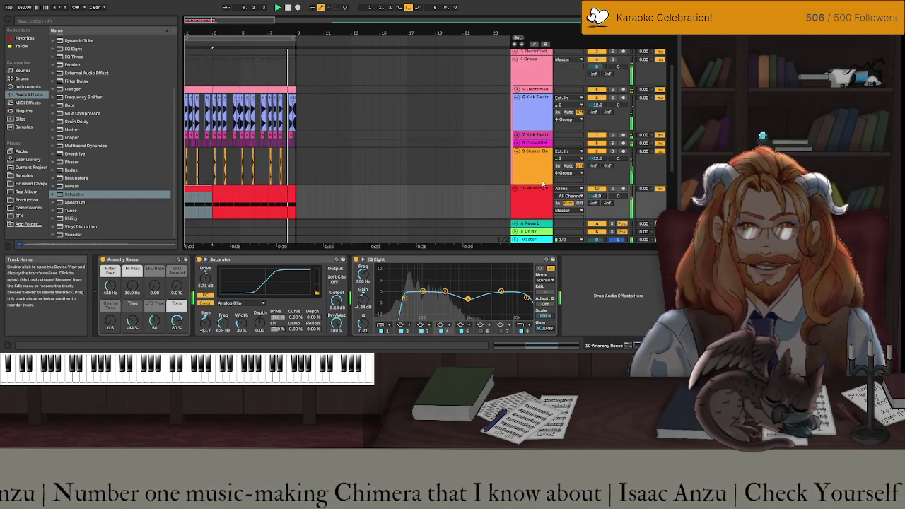
scroll(543, 183, down, 3)
scroll(543, 184, up, 5)
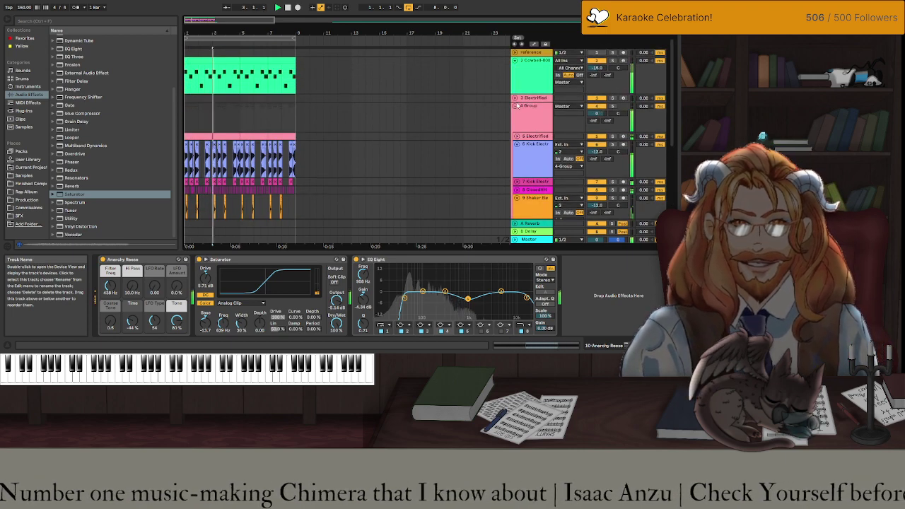
click(516, 106)
click(530, 98)
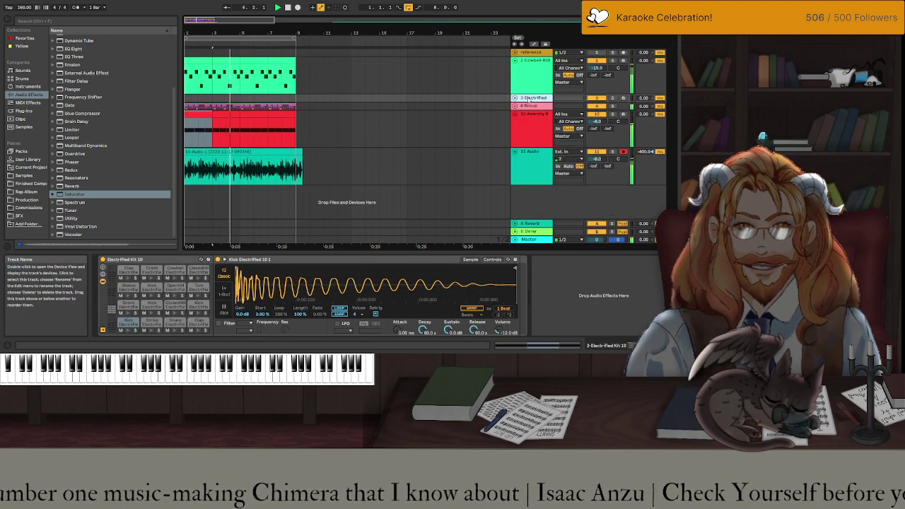
key(Delete)
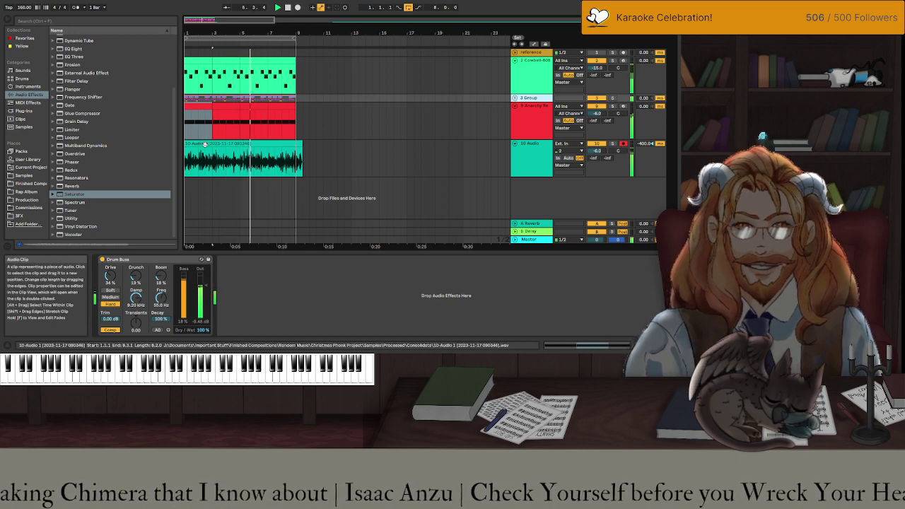
Select the Cowbell-808 track and save the project.
click(535, 85)
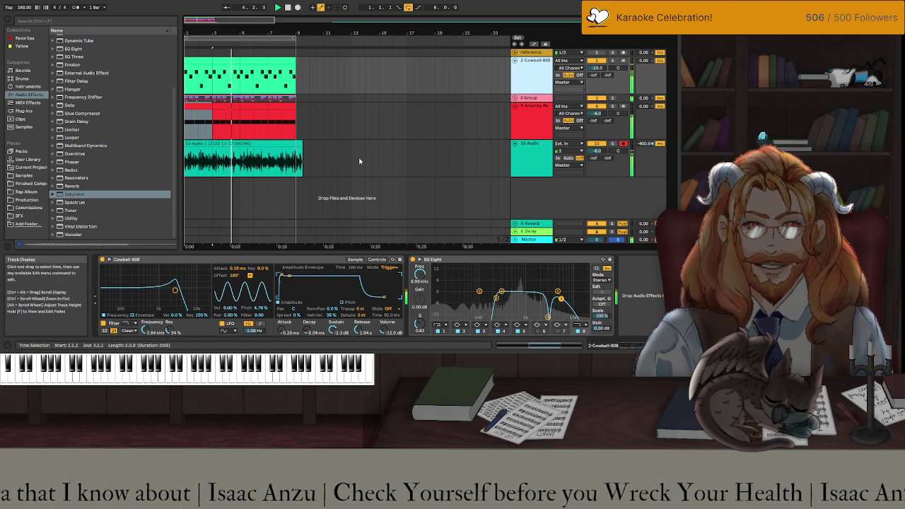
key(ctrl+s)
key(space)
scroll(359, 156, down, 5)
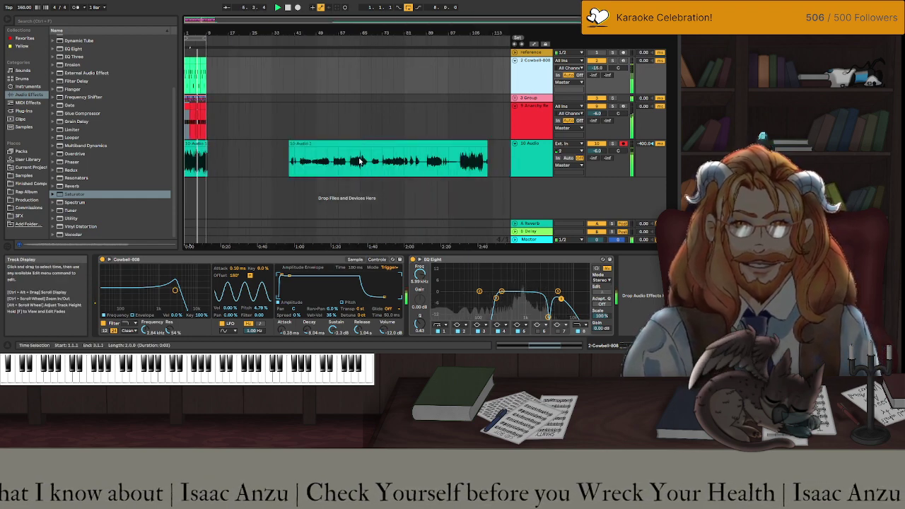
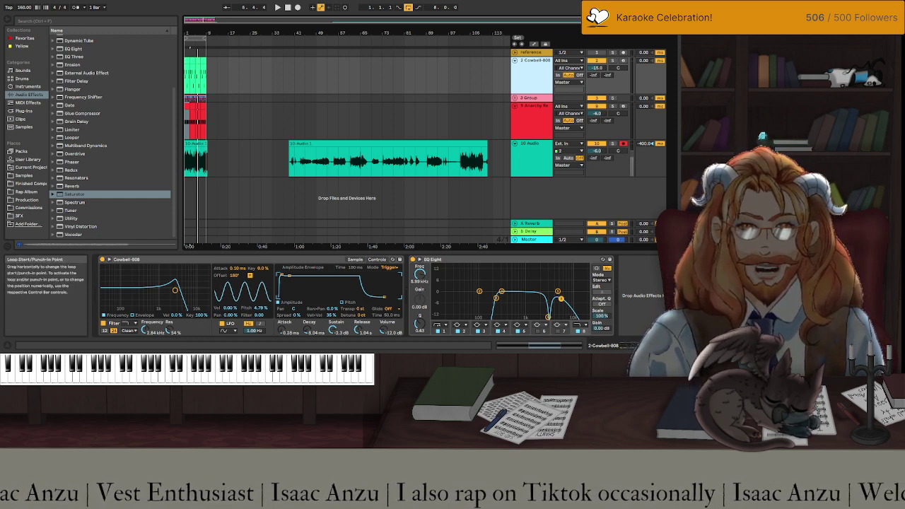
Unfold the drum group and insert a new audio track directly below the Shaker track.
click(201, 40)
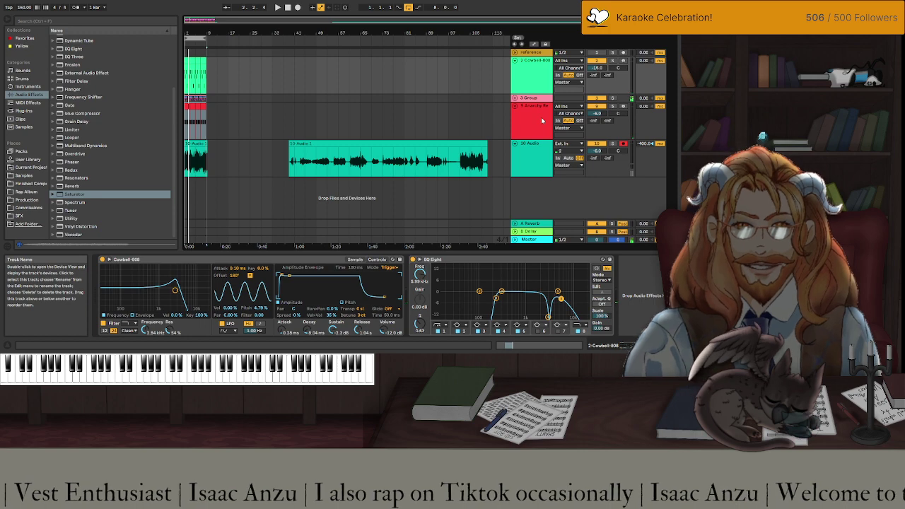
click(514, 98)
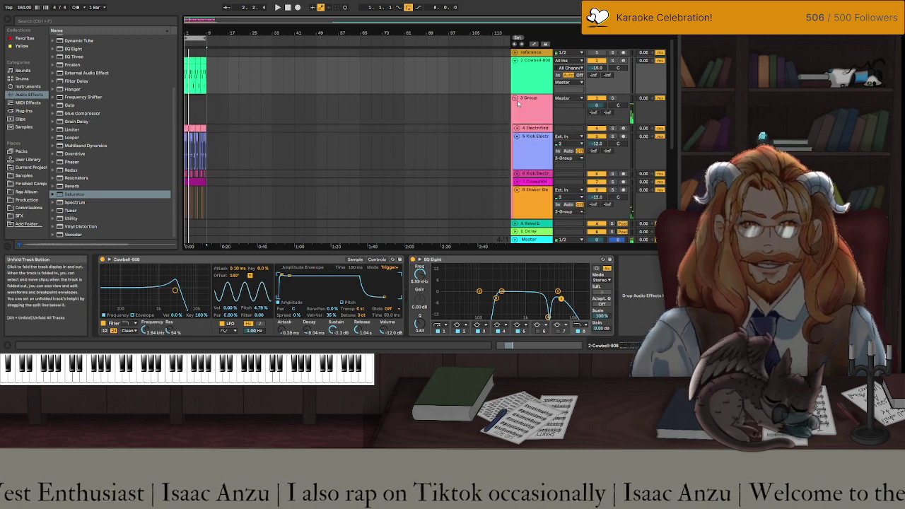
scroll(431, 152, down, 3)
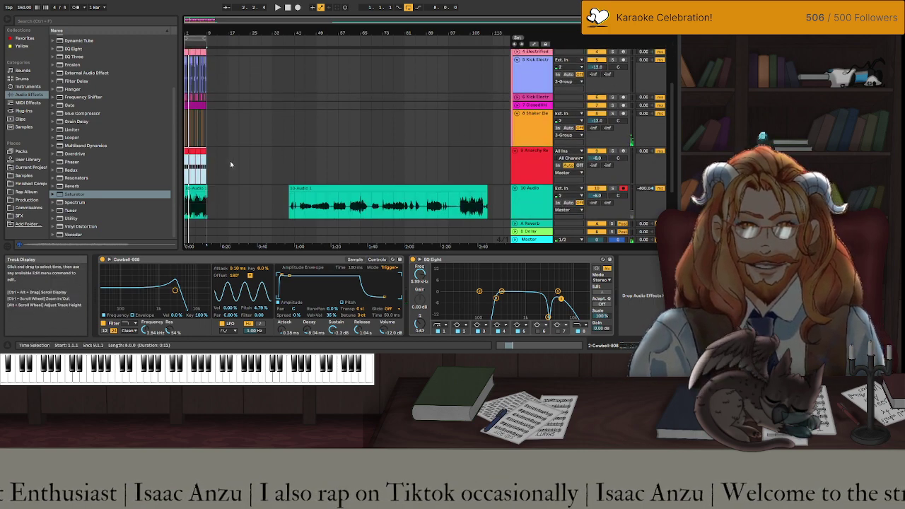
scroll(229, 161, up, 2)
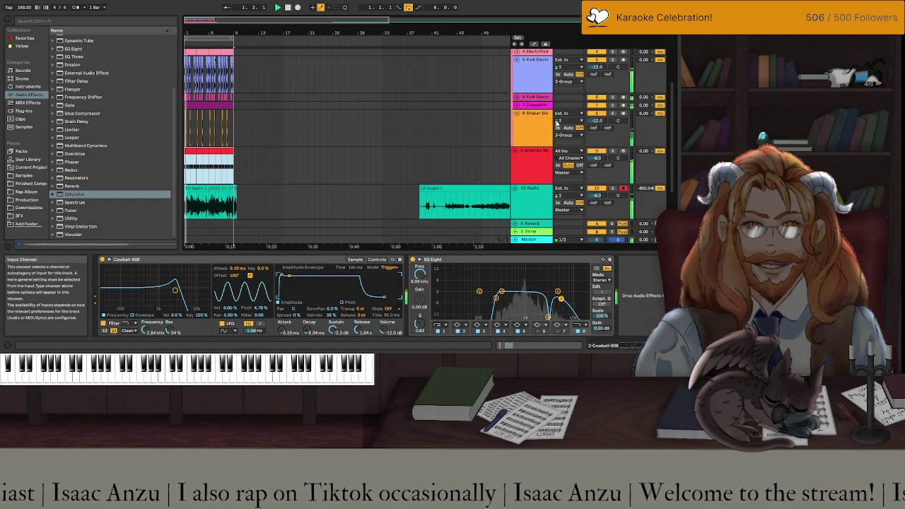
click(520, 132)
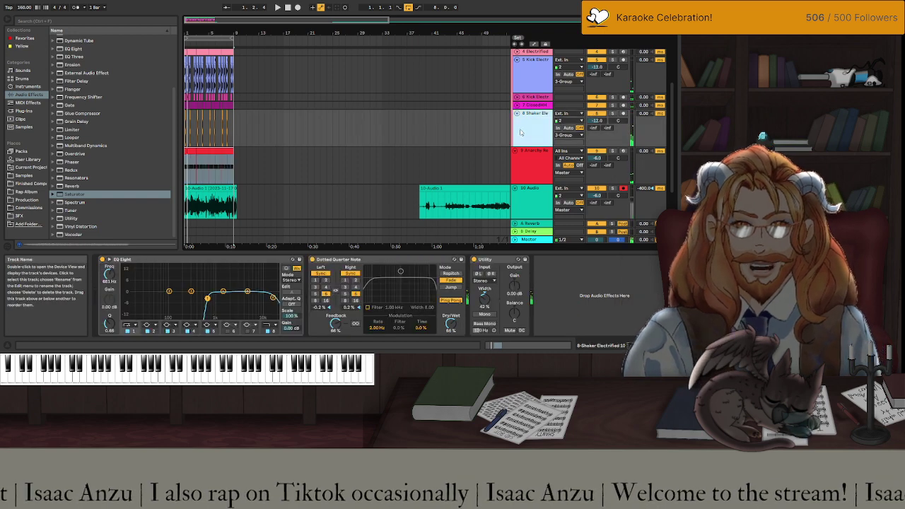
key(ctrl+t)
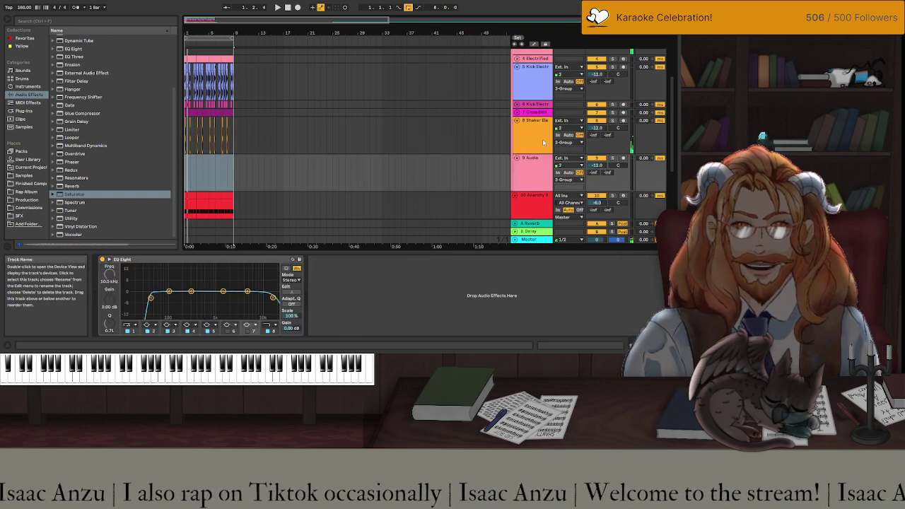
Arm the new audio track with the Shaker's Post Mixer signal as its input and record it from bar 1.
click(543, 129)
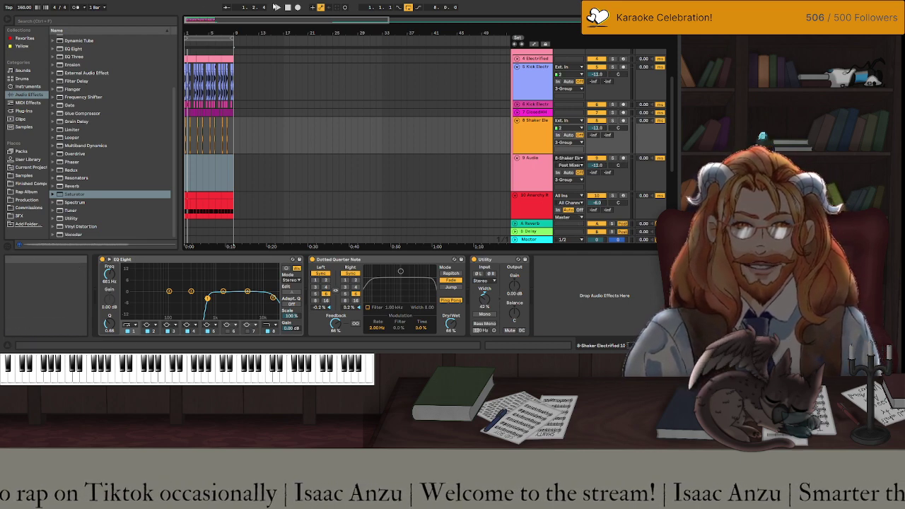
click(290, 10)
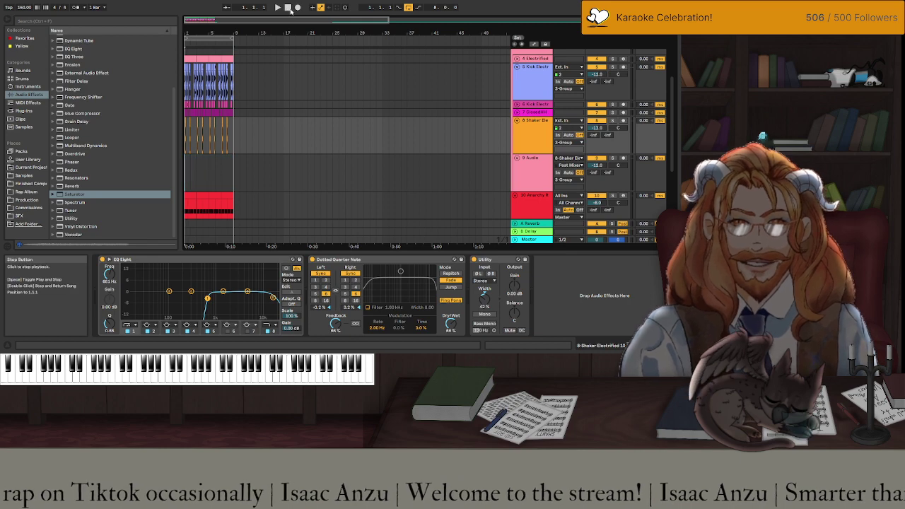
click(622, 158)
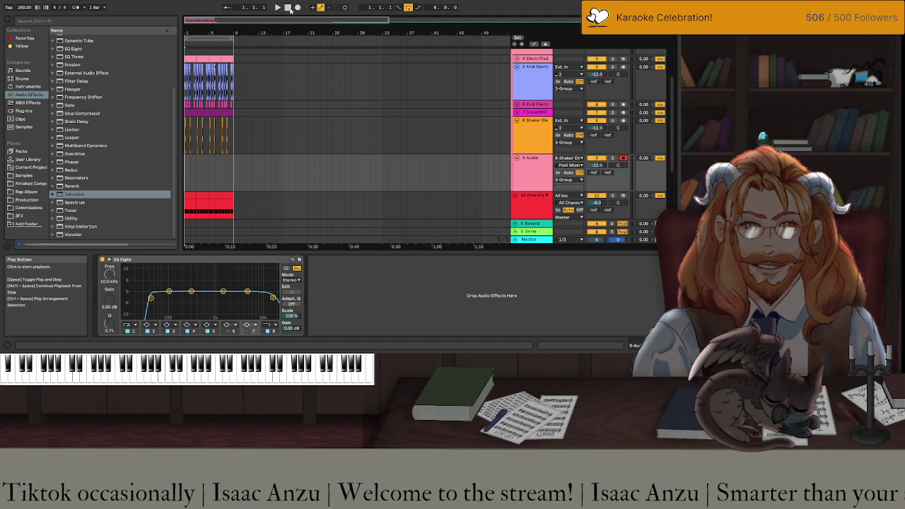
click(298, 7)
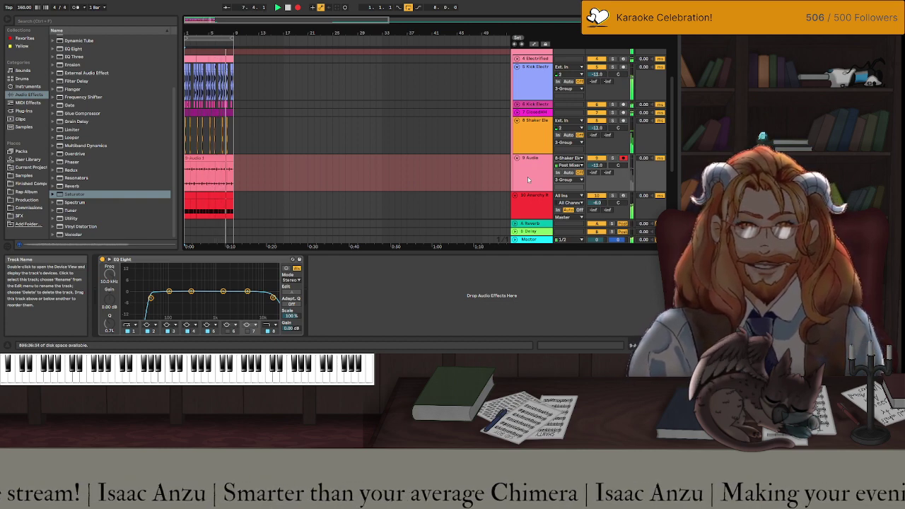
Mute the Shaker track, set the resampled shaker audio track's volume to 0 dB and solo it during playback.
key(space)
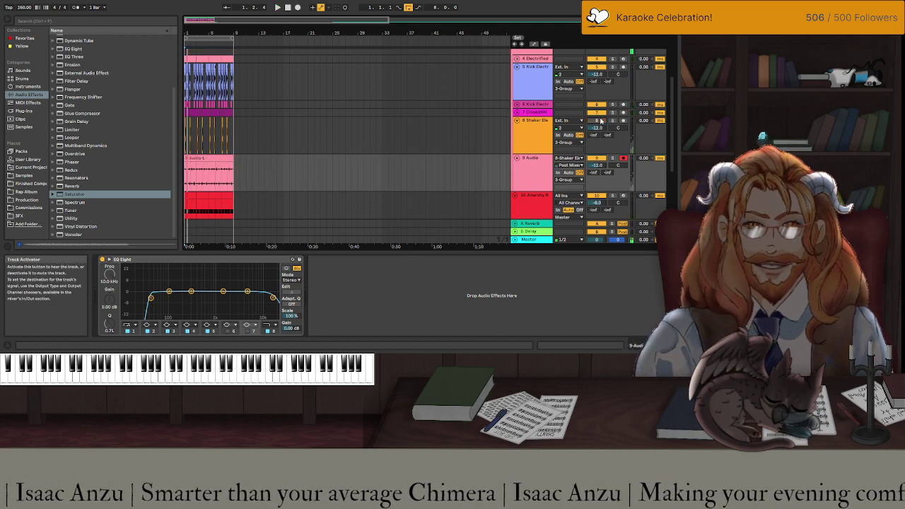
click(523, 134)
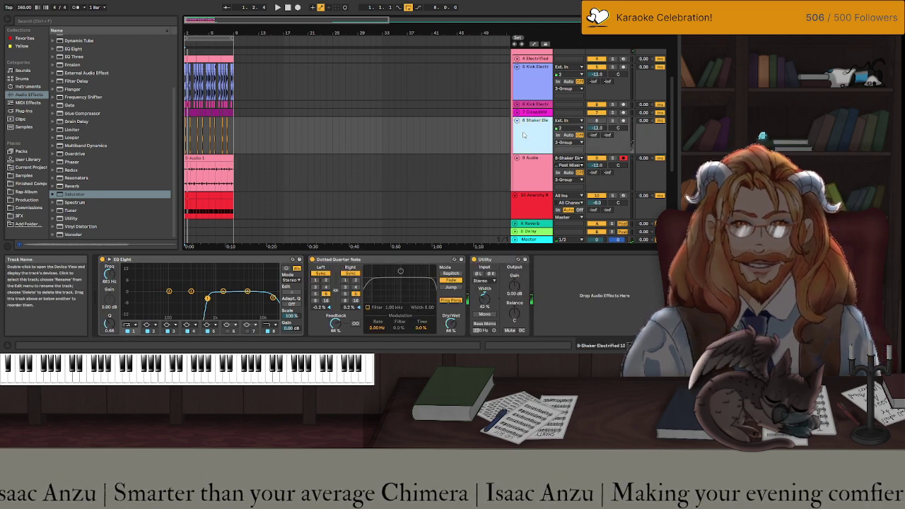
click(597, 166)
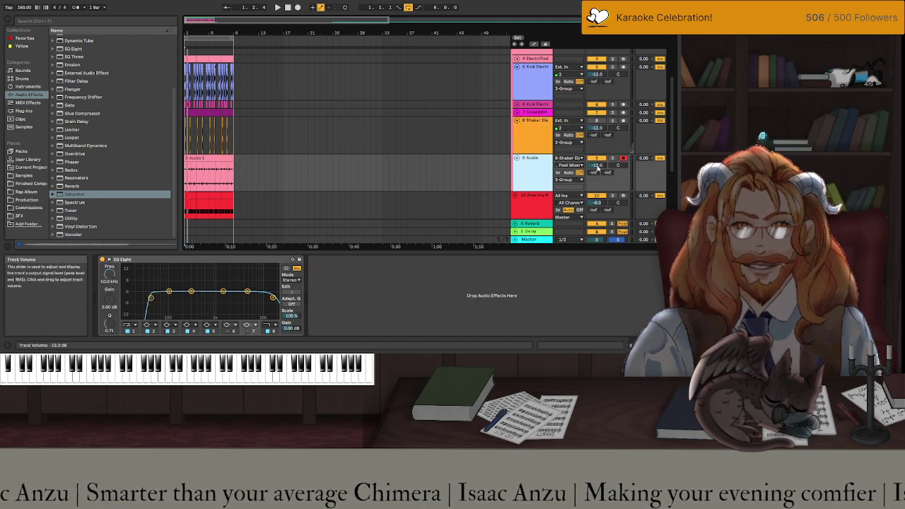
key(Delete)
key(space)
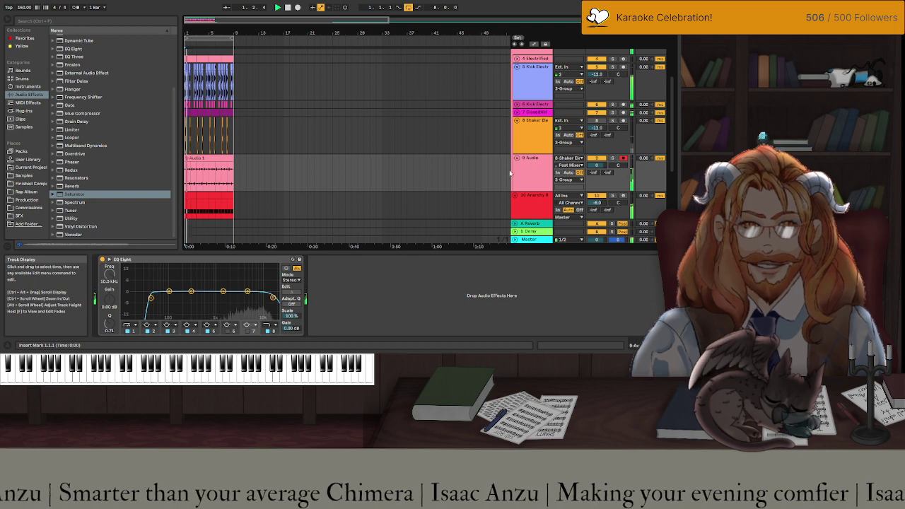
click(613, 159)
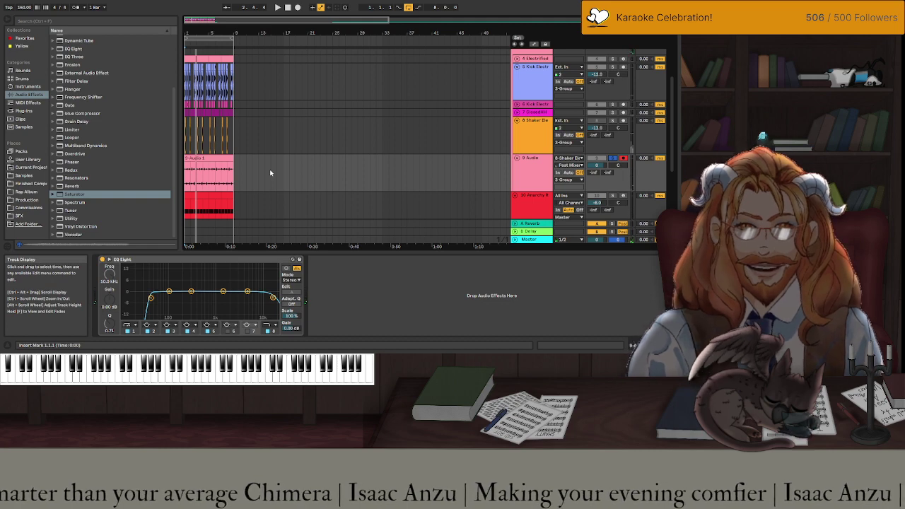
Rename the resampled shaker track as Shaker Freeze, fold the original Shaker track, and play the recorded clip from bar 1.
key(ctrl+z)
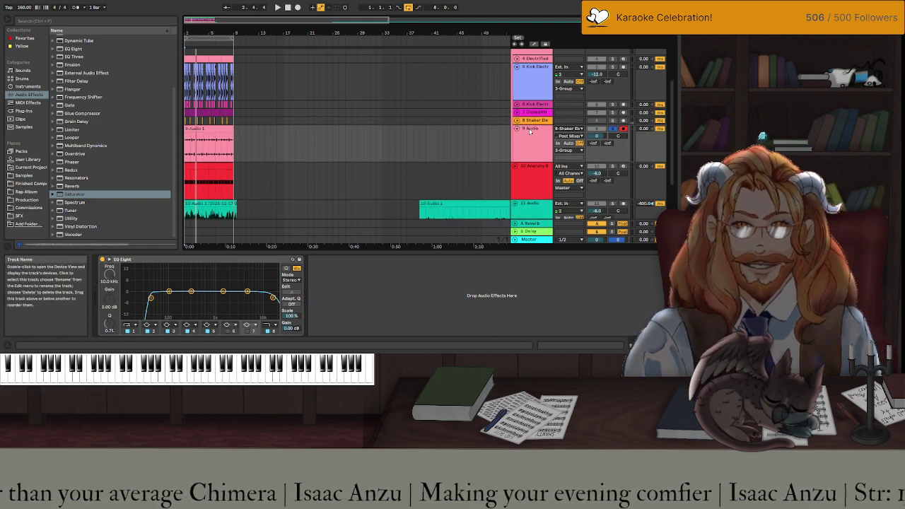
click(530, 131)
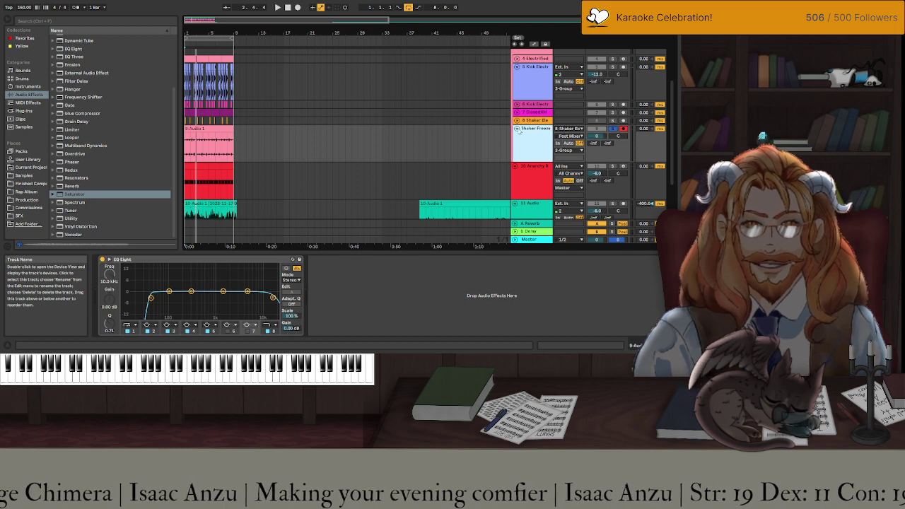
click(488, 136)
click(212, 145)
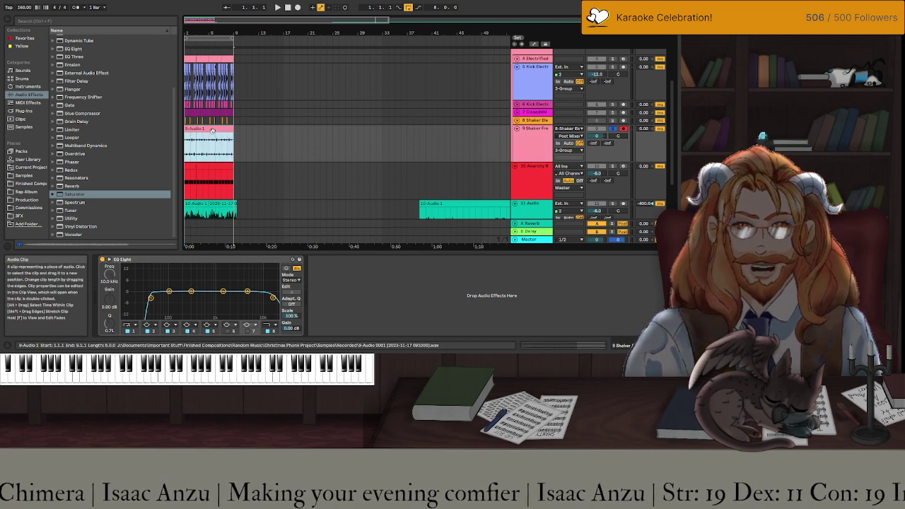
key(space)
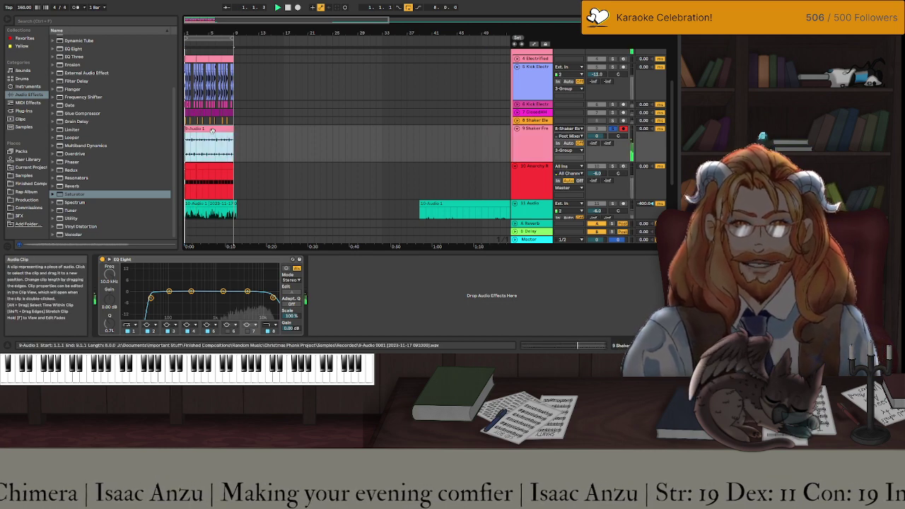
Unsolo the Shaker Freeze track and play the full loop.
click(613, 131)
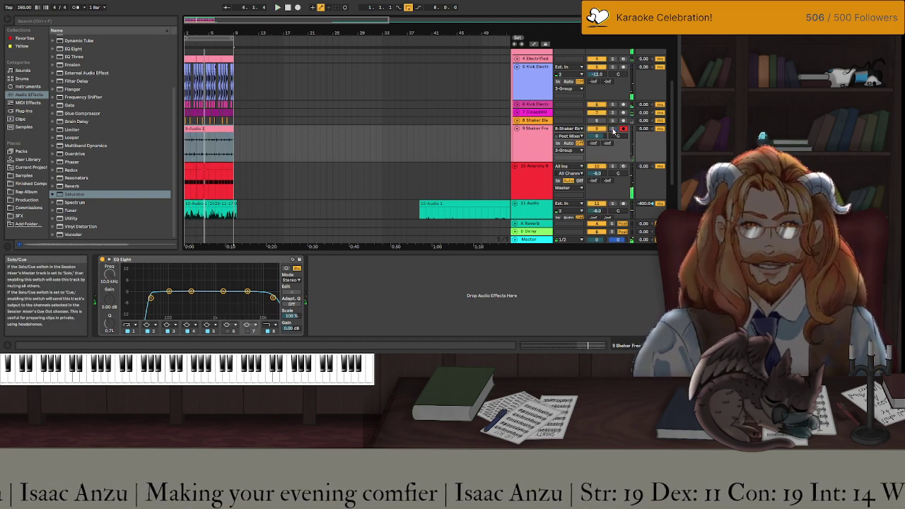
key(space)
key(space)
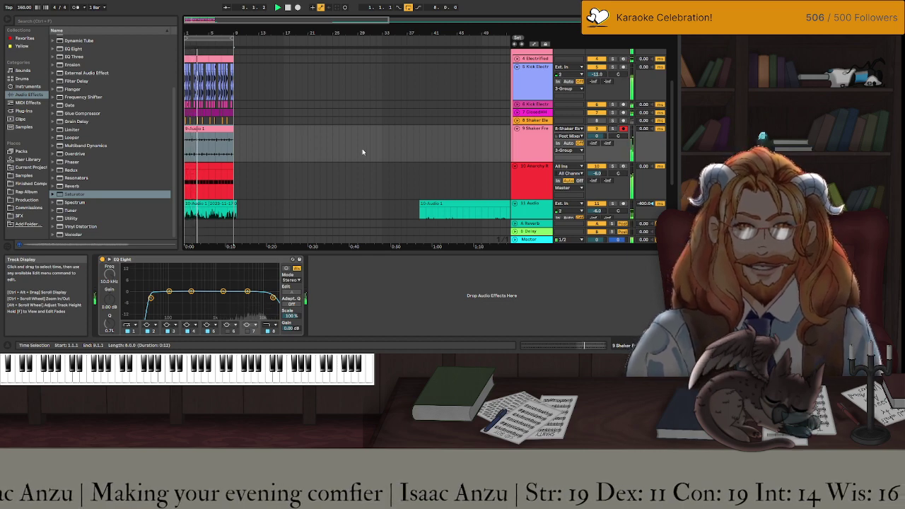
Look through the Bombtastic pack's Clips folder and collapse the pack.
click(25, 152)
scroll(104, 120, up, 2)
scroll(104, 120, up, 3)
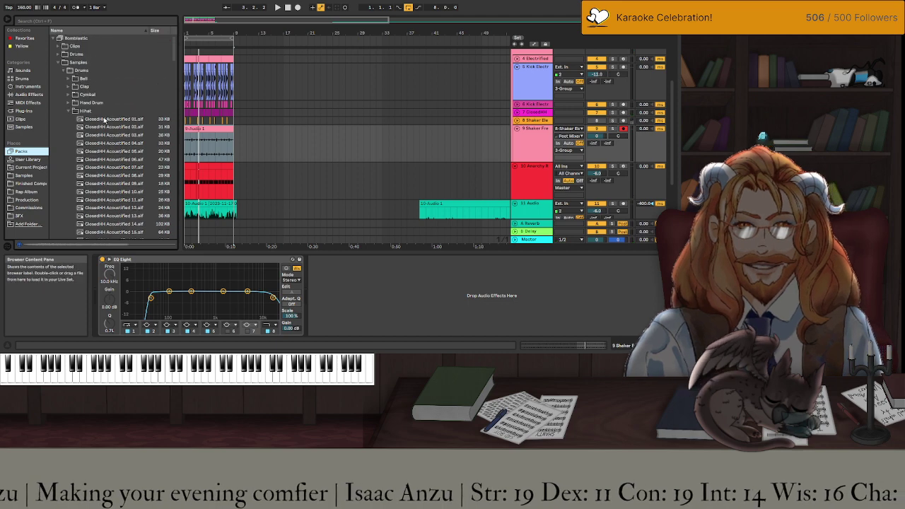
click(59, 63)
click(59, 46)
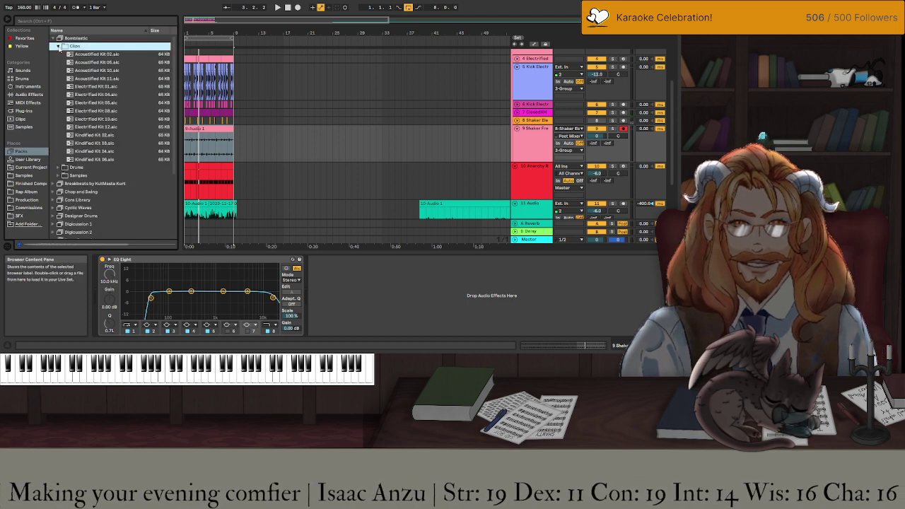
click(58, 46)
click(52, 39)
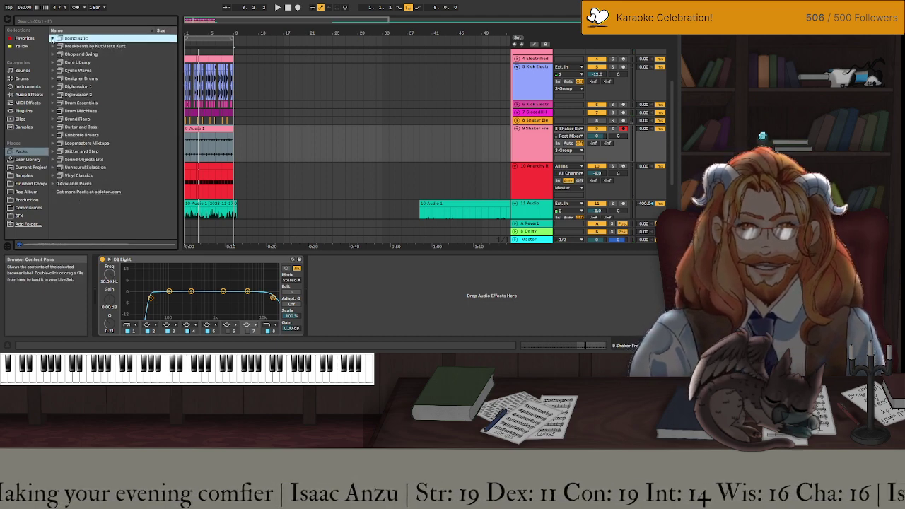
Search the clip library for "hi hat" and preview the loops from Dp HiHat Loop 1 through Hi Hat Offset-125bpm.
click(20, 119)
click(71, 21)
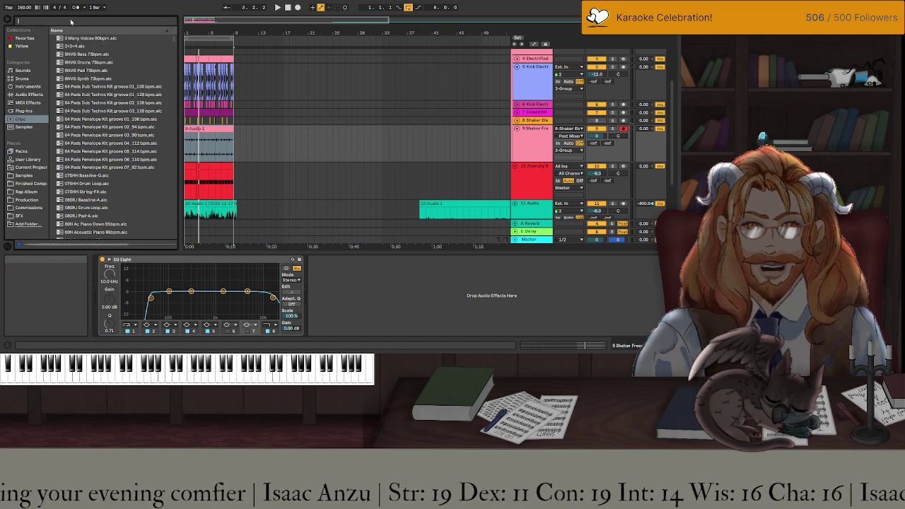
text(hi)
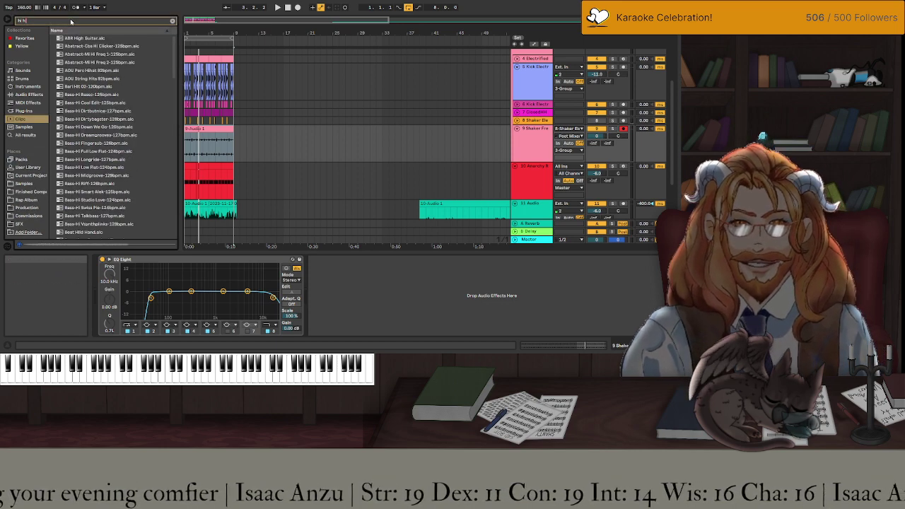
text( hat)
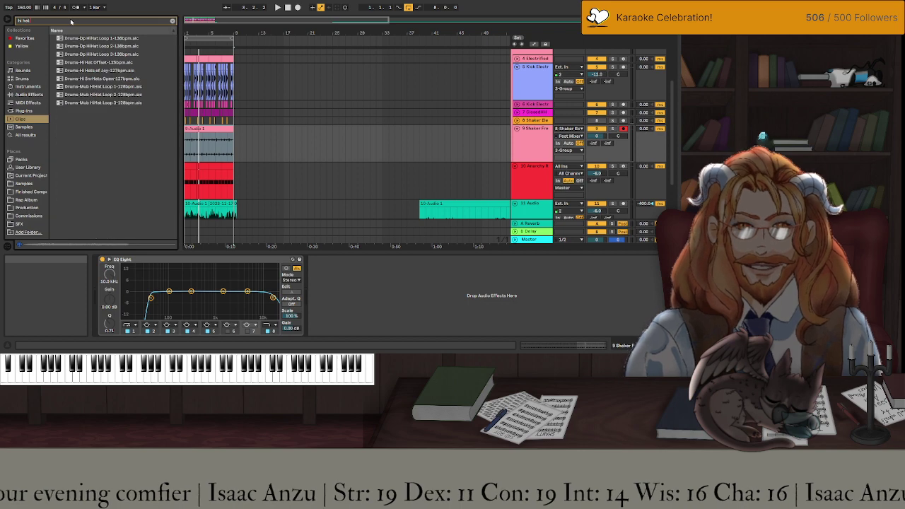
click(82, 39)
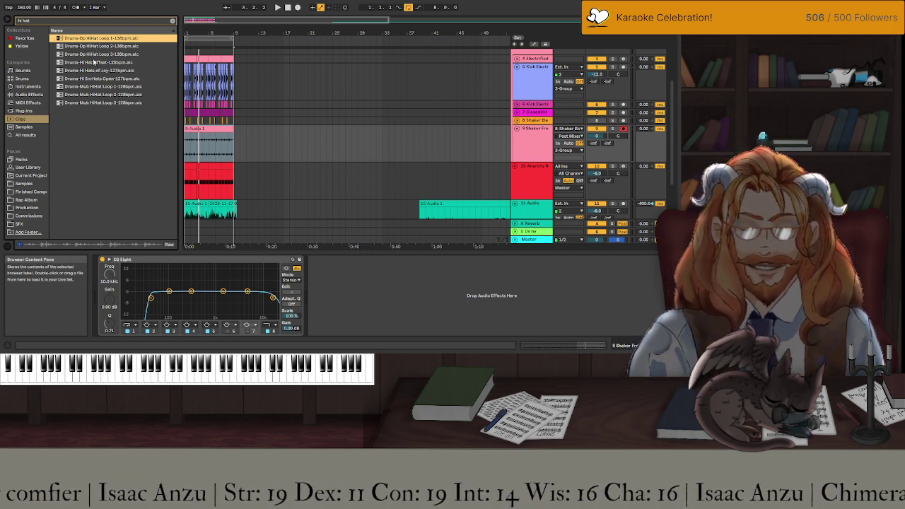
click(98, 48)
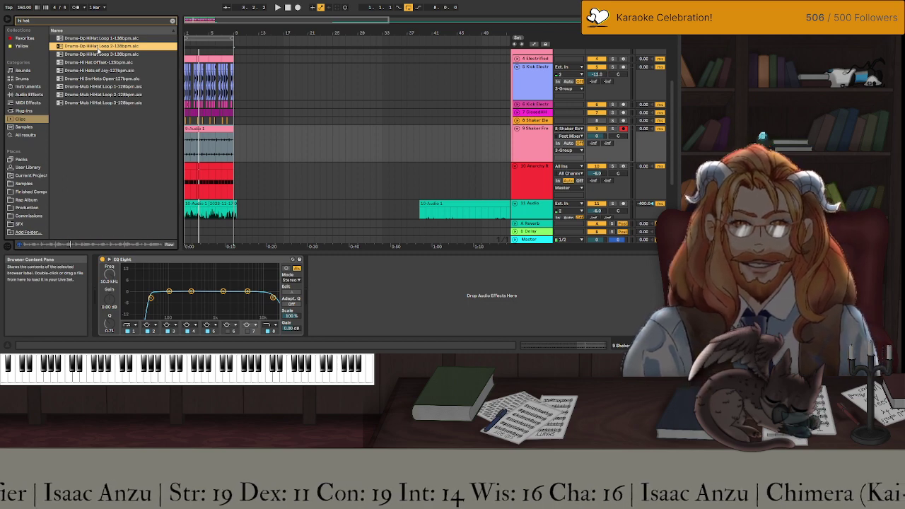
click(99, 54)
click(98, 62)
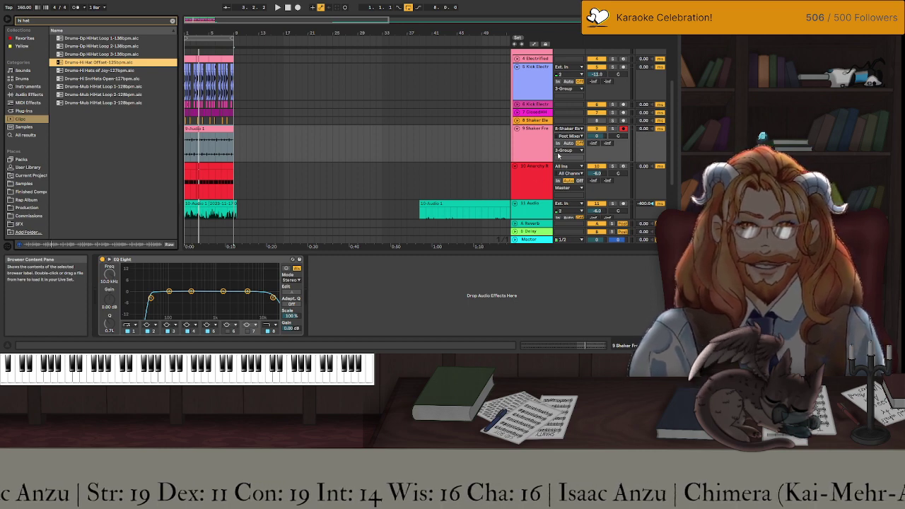
Add the Hi Hat Offset-125bpm clip on a new track at bar 1, move it into the drum group above Shaker, and play it soloed.
click(517, 112)
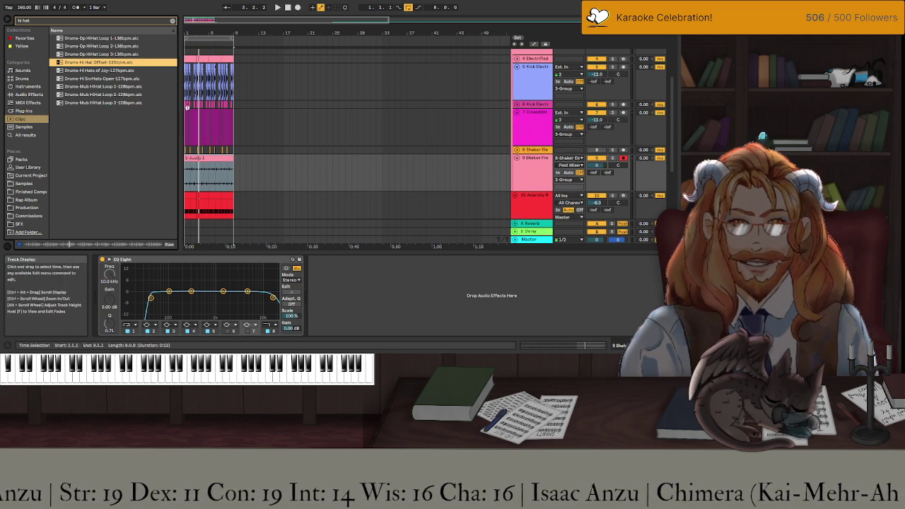
scroll(268, 136, up, 3)
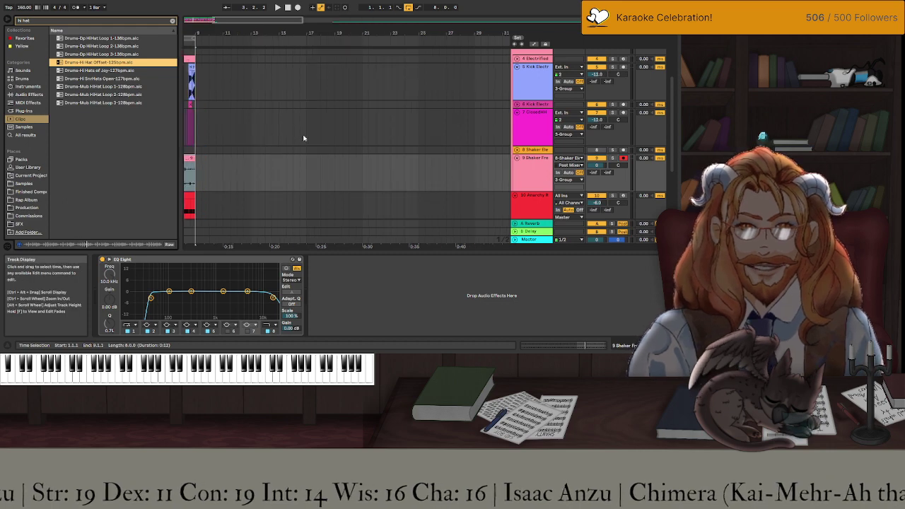
scroll(303, 138, down, 3)
scroll(386, 151, down, 3)
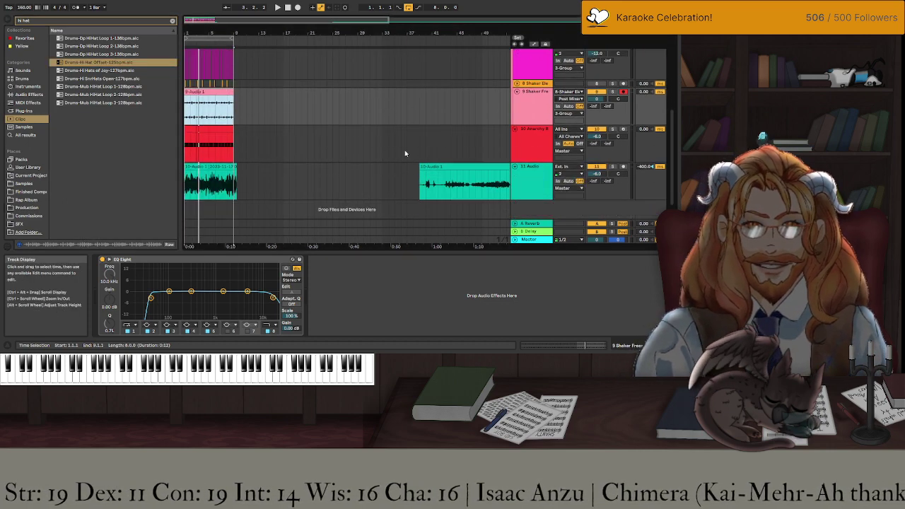
drag(89, 64, 220, 216)
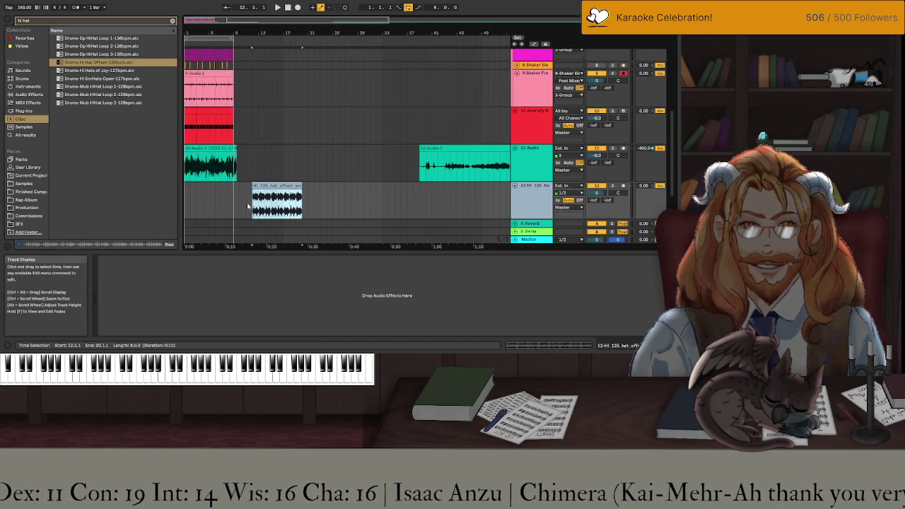
drag(283, 185, 210, 186)
drag(537, 194, 533, 67)
key(space)
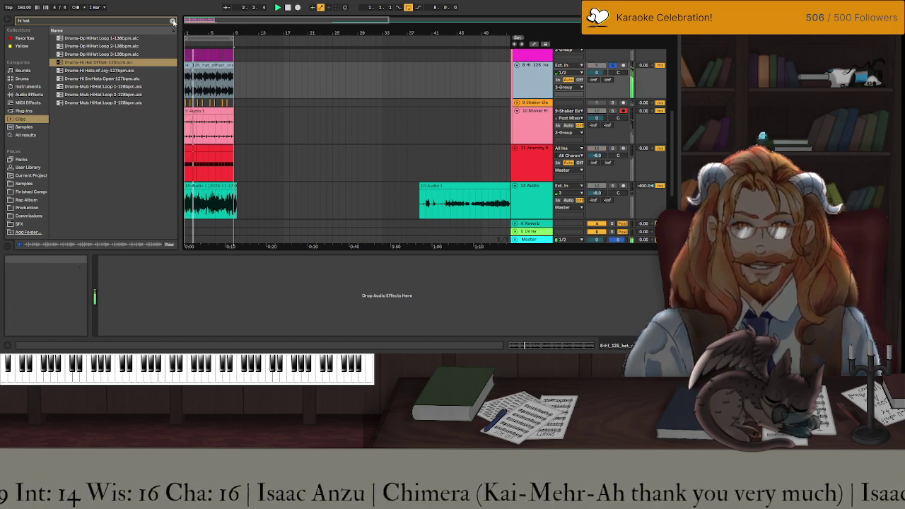
Clear the browser search and inspect the hi-hat clip's waveform and sample settings.
key(ctrl+f)
key(BackSpace)
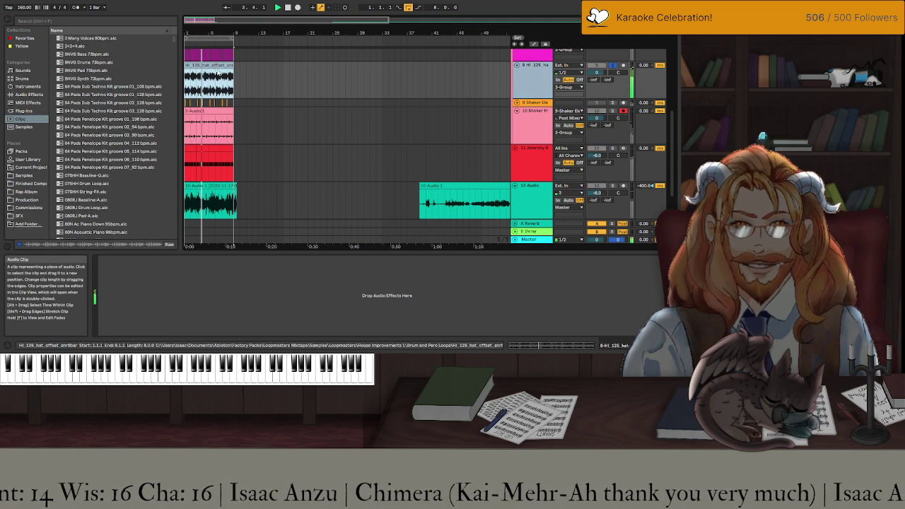
drag(241, 251, 242, 110)
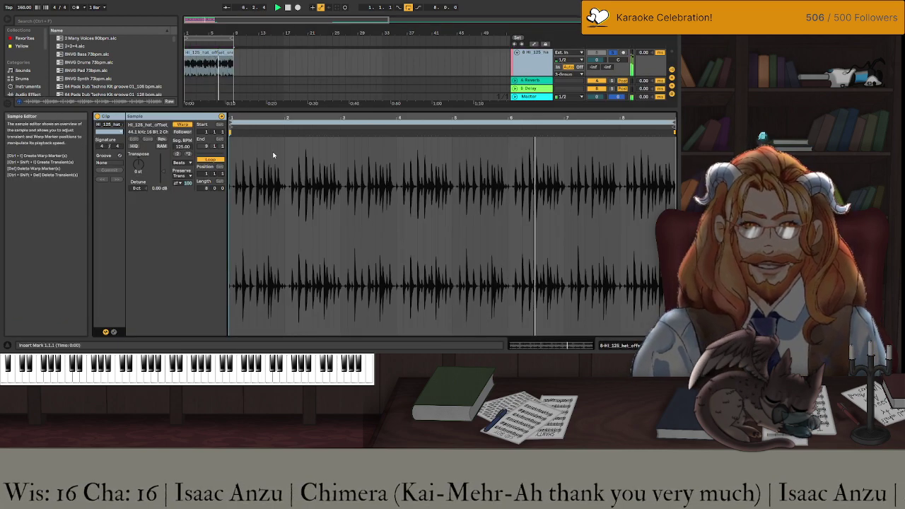
key(shift+Tab)
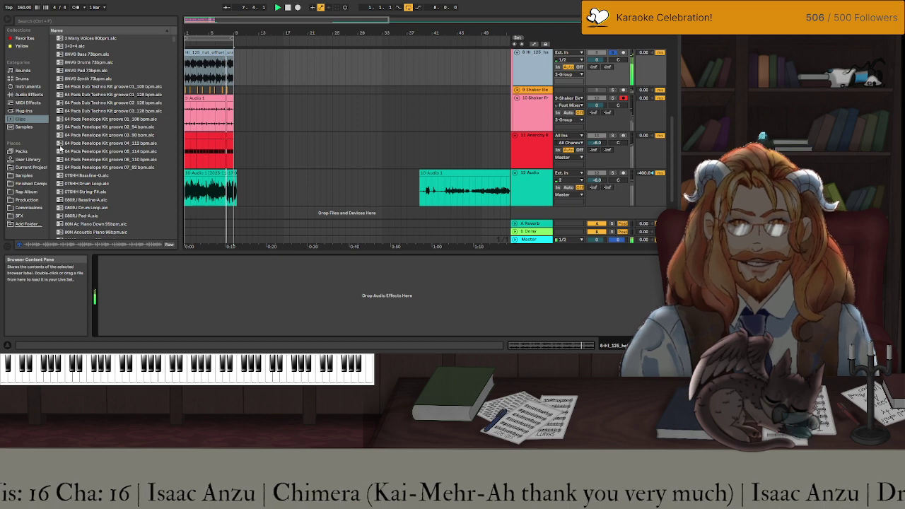
Add a Frequency Shifter audio effect to the hi-hat offset track.
click(29, 103)
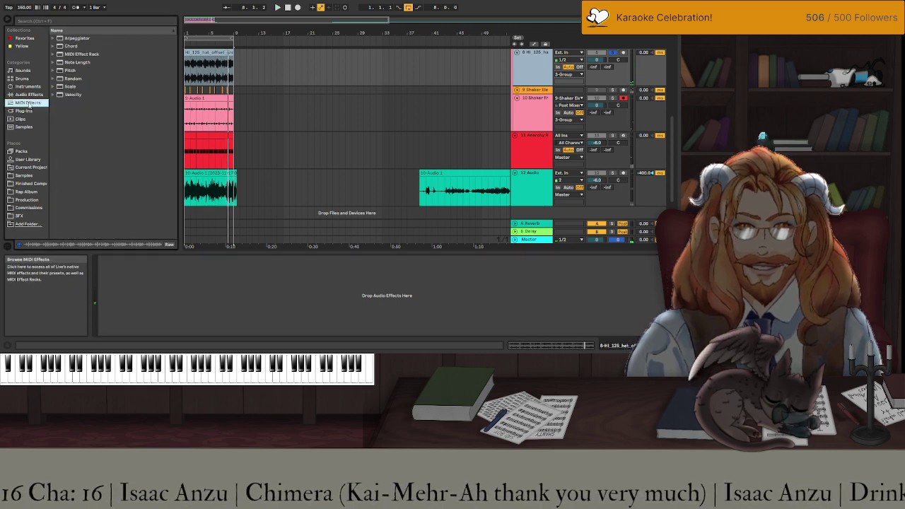
click(28, 95)
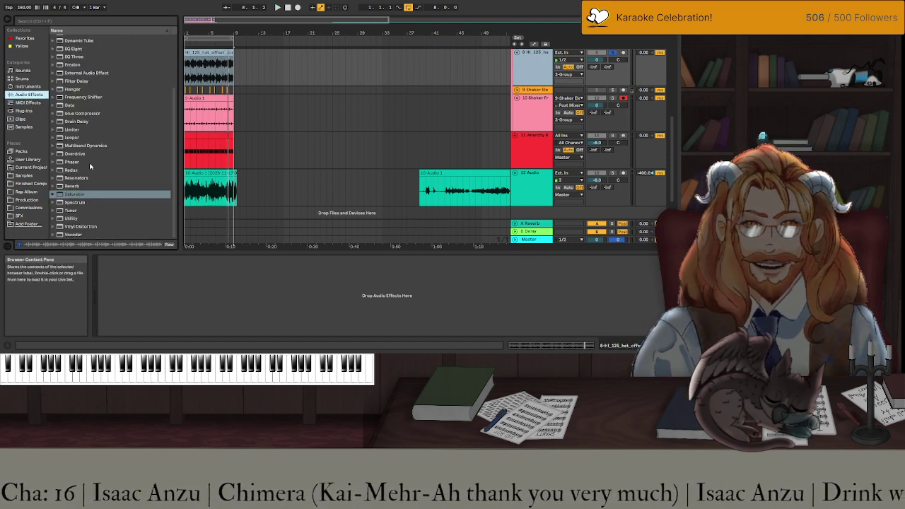
click(81, 97)
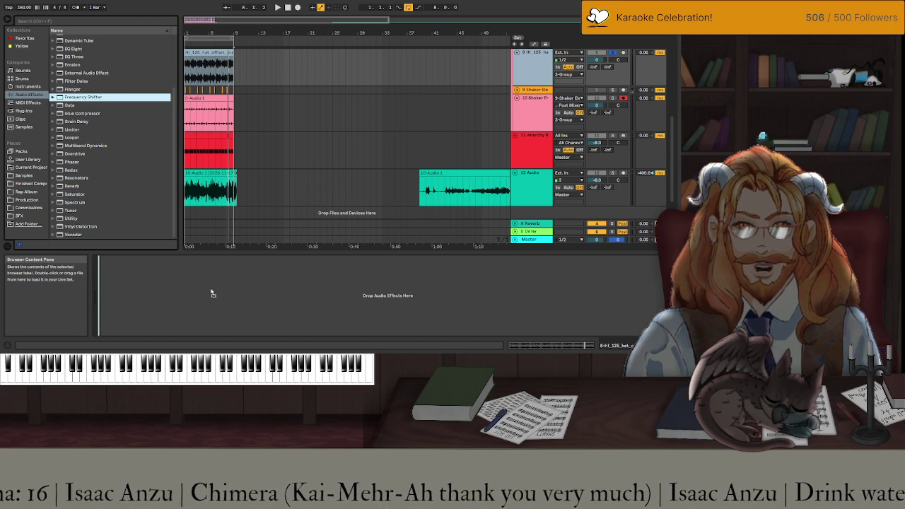
drag(211, 293, 210, 293)
Add EQ Eight after the Frequency Shifter and raise its low-cut band to about 465 Hz during playback.
click(73, 49)
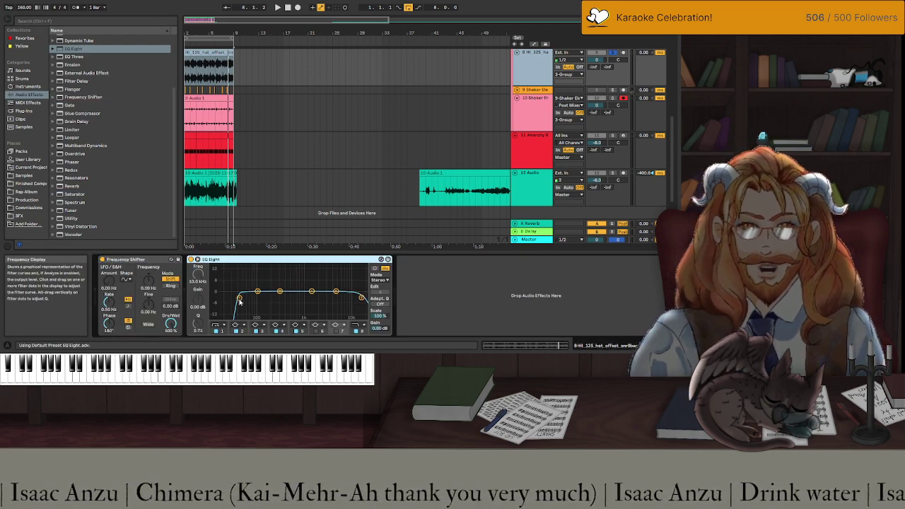
key(space)
drag(239, 302, 287, 297)
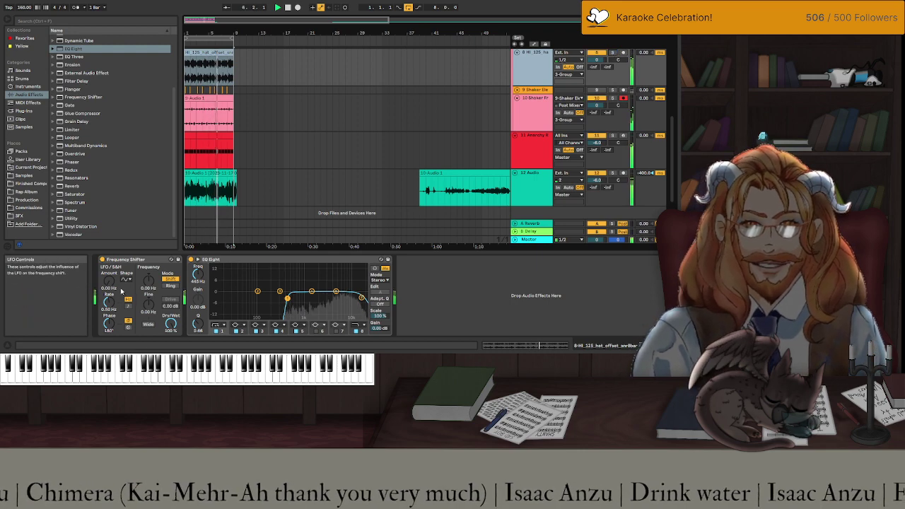
Set the Frequency Shifter's frequency to -580 Hz and the hi-hat track's volume to -6.0 dB.
drag(149, 281, 149, 315)
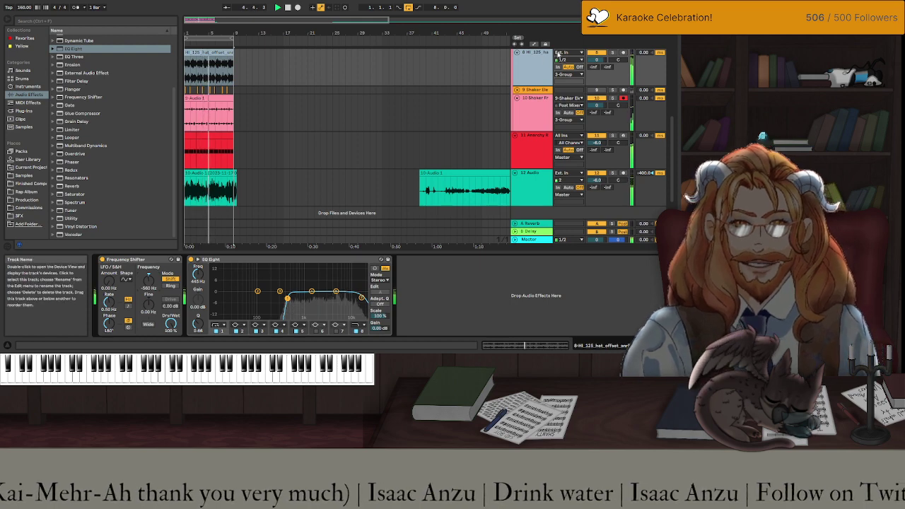
drag(595, 61, 595, 60)
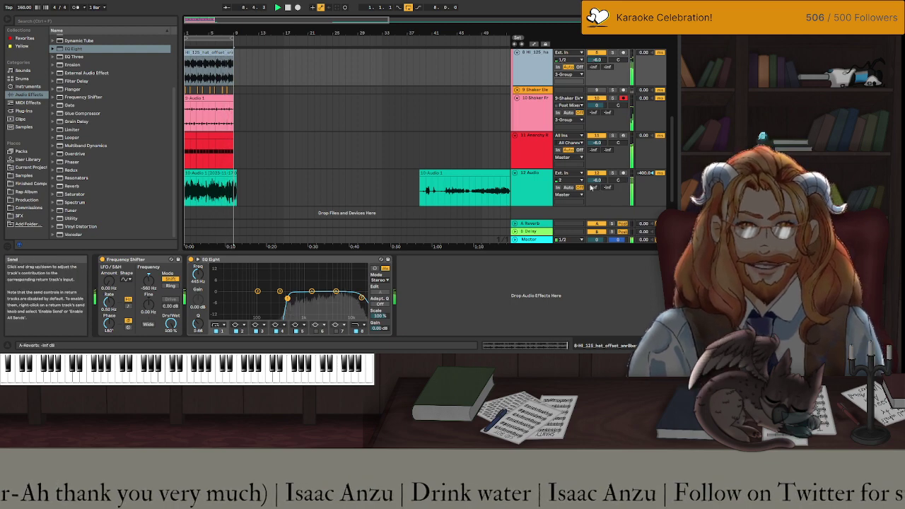
Set the Saturator's drive to 6.86 dB and lower its base to -14.3 on the 12 Audio track.
click(526, 189)
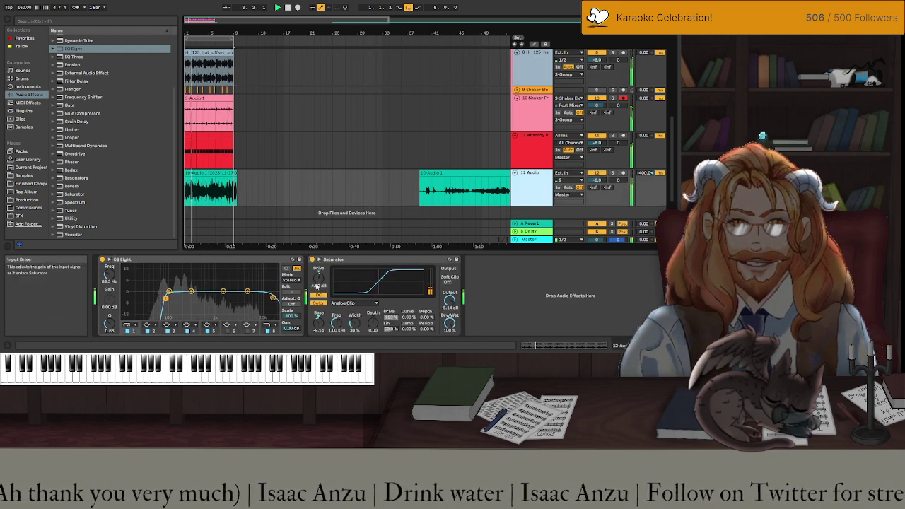
drag(319, 279, 319, 270)
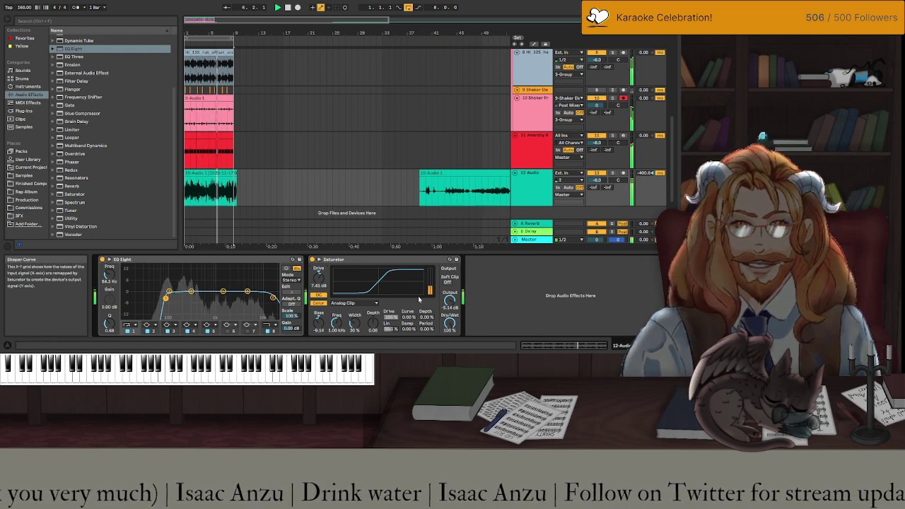
drag(318, 321, 319, 333)
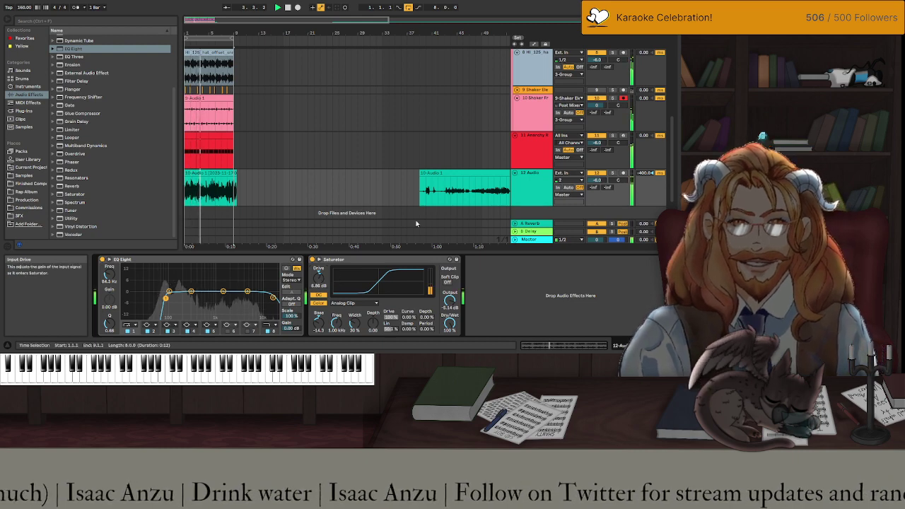
Fold the closed hi-hat, hi-hat offset, Shaker and red Anarchy tracks in the arrangement.
scroll(269, 177, up, 3)
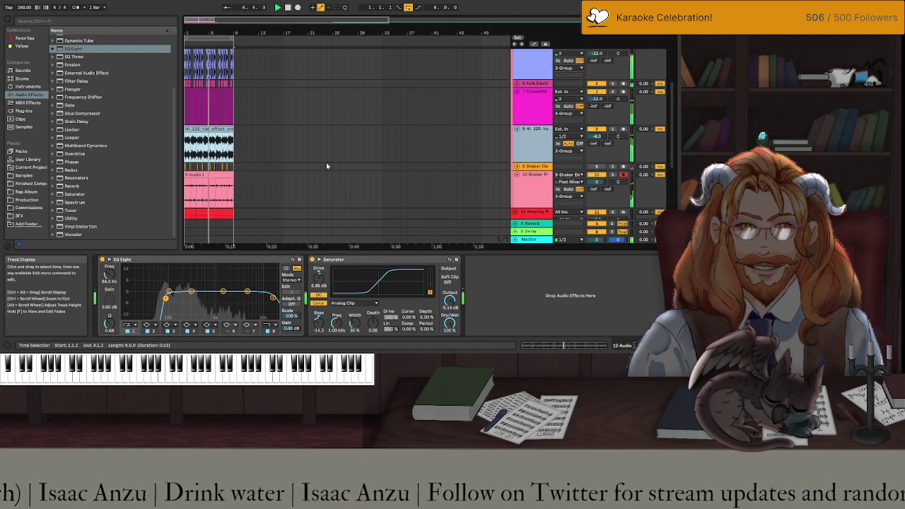
click(517, 131)
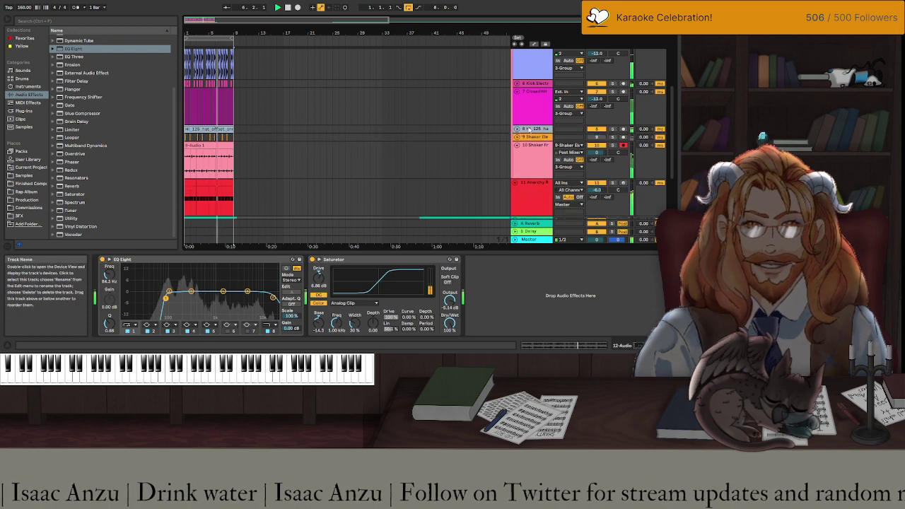
click(516, 145)
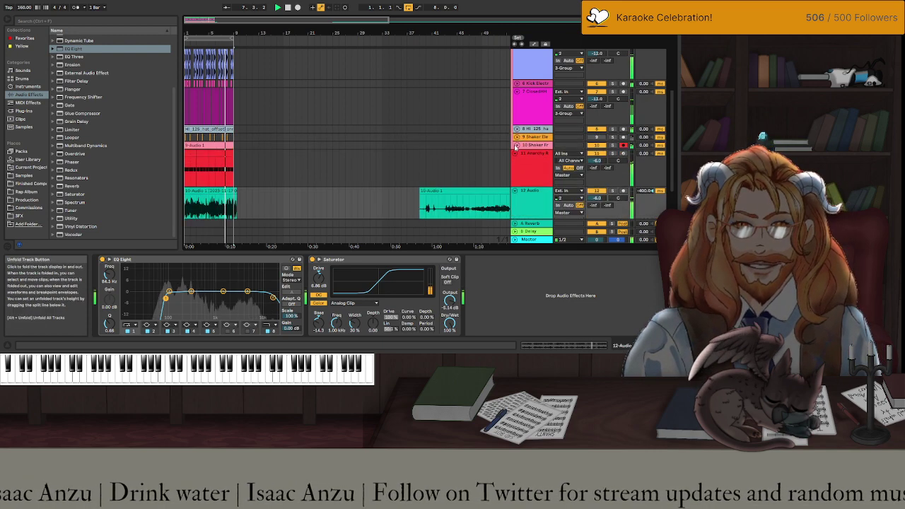
click(516, 155)
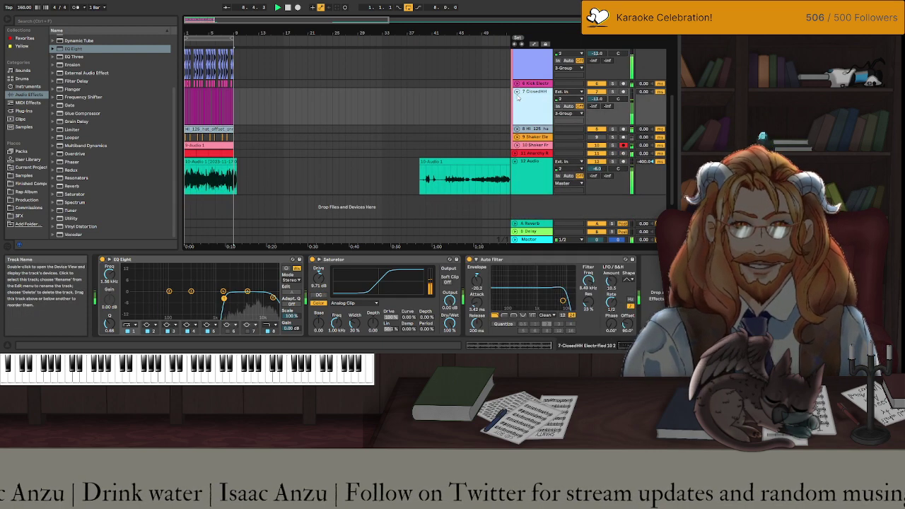
click(516, 92)
scroll(473, 140, up, 5)
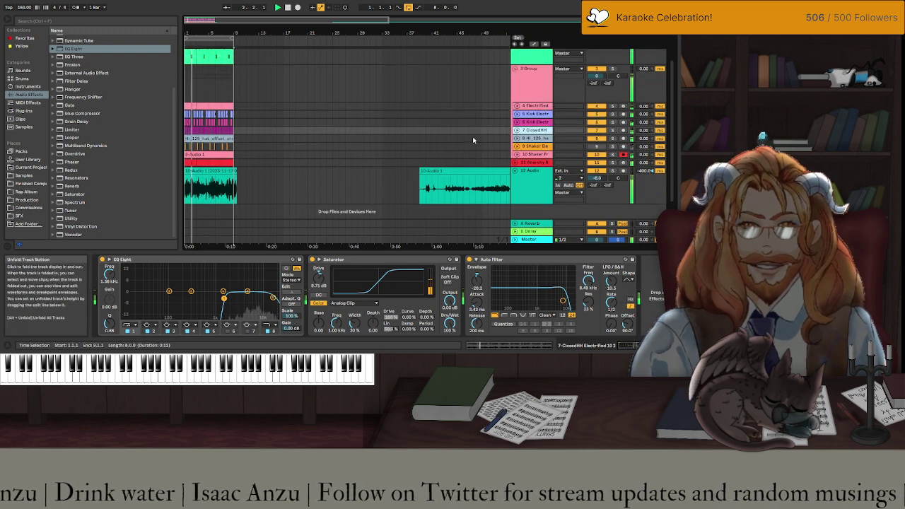
scroll(473, 140, up, 2)
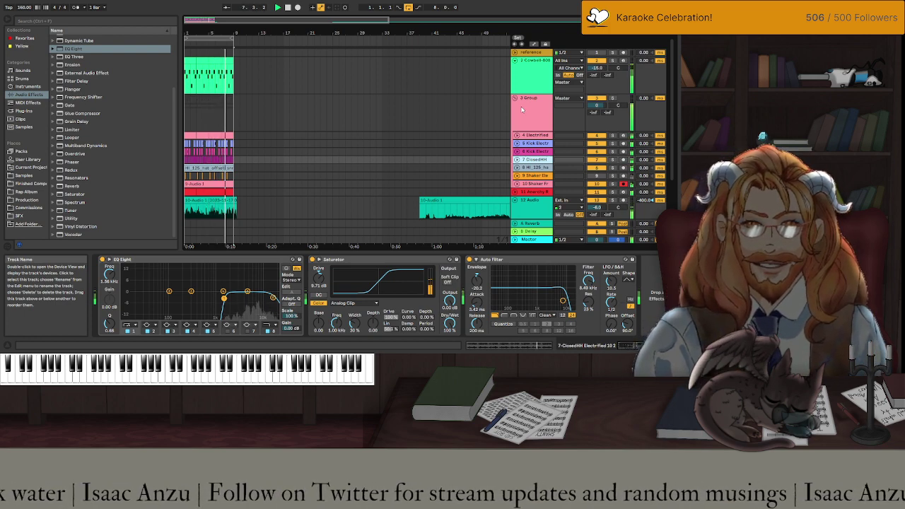
Search the samples for "siren" and audition the matching siren sounds.
click(24, 127)
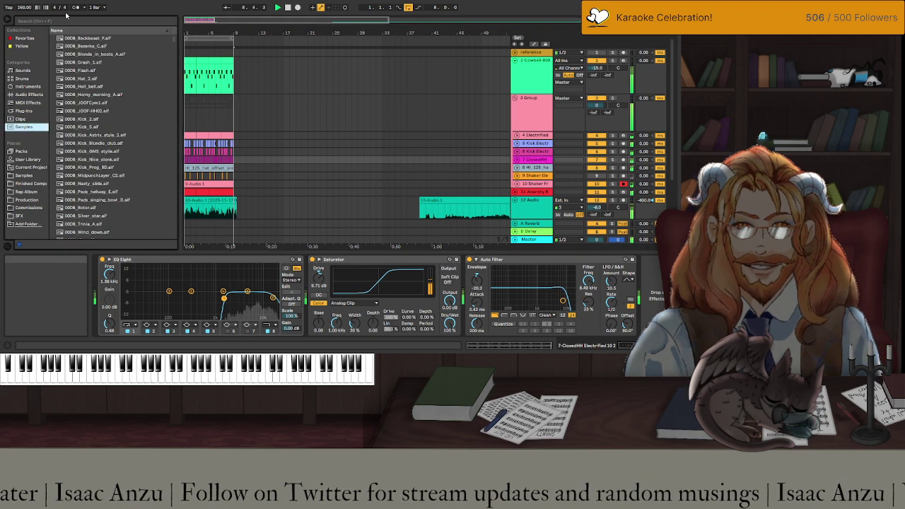
text(siren)
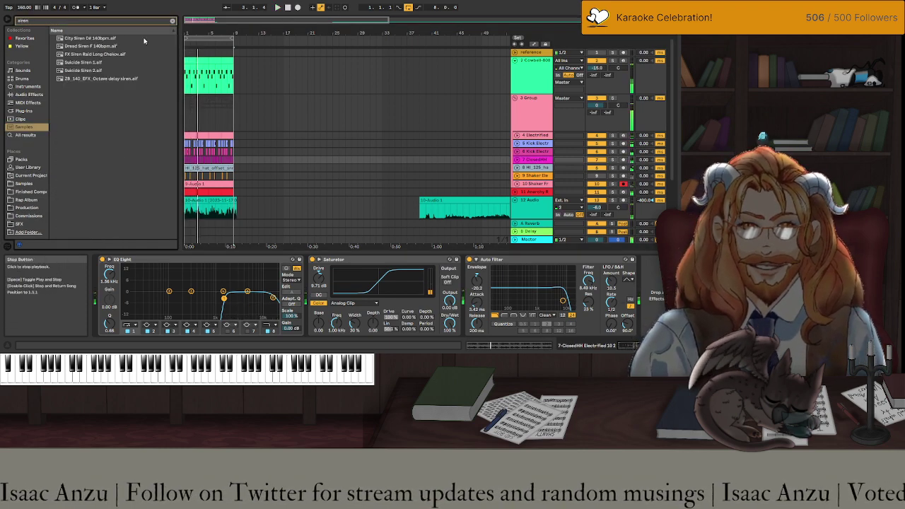
click(82, 39)
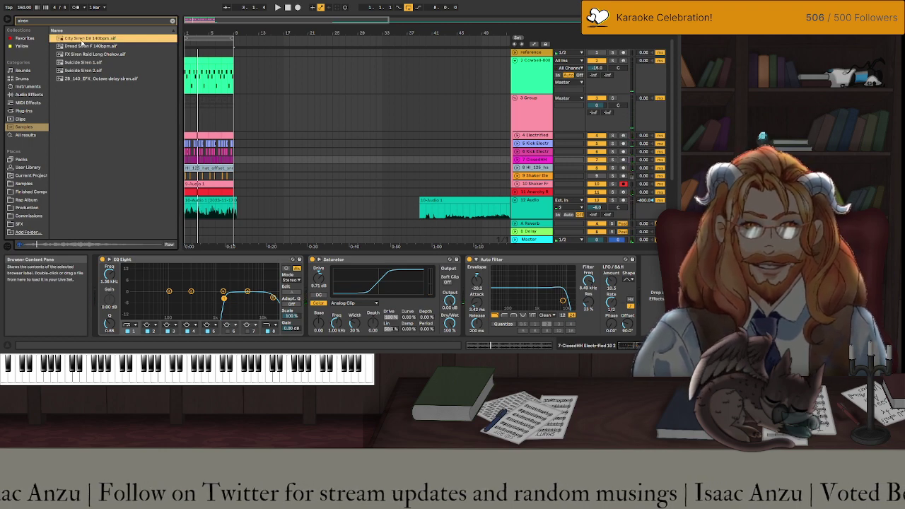
click(82, 55)
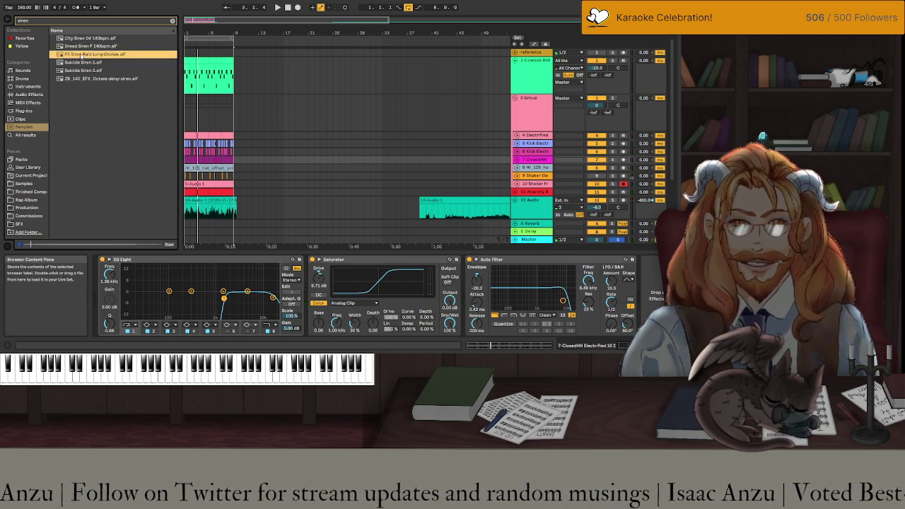
click(82, 46)
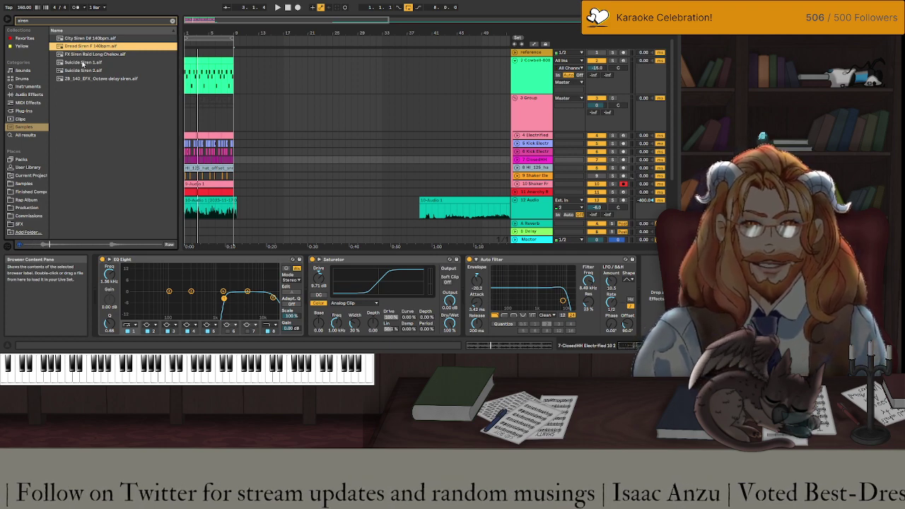
click(83, 63)
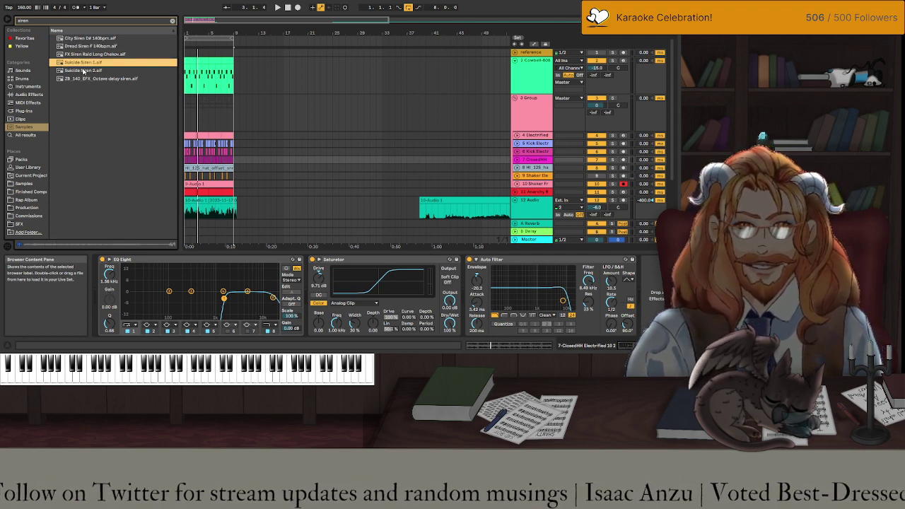
click(83, 71)
click(83, 79)
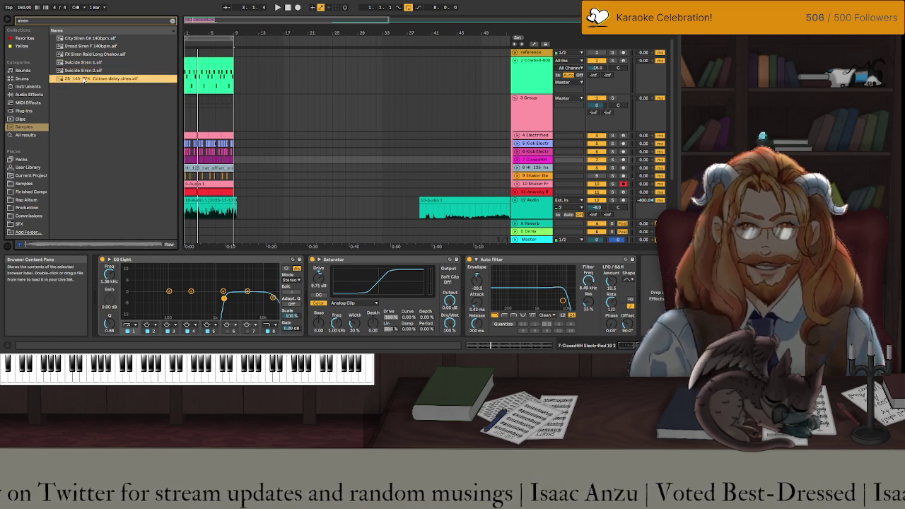
click(83, 55)
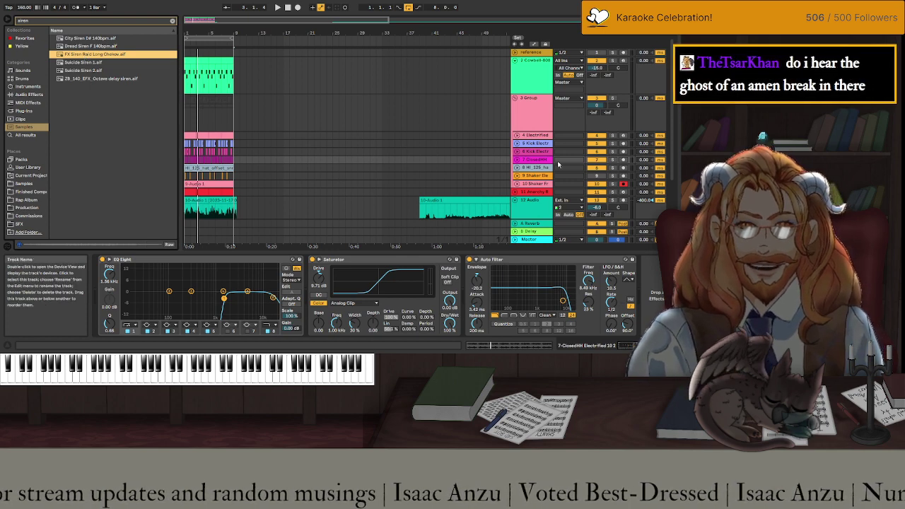
Solo the hi-hat offset track during playback and slightly dip the closed hi-hat's EQ Eight band around 5 kHz.
click(612, 167)
key(space)
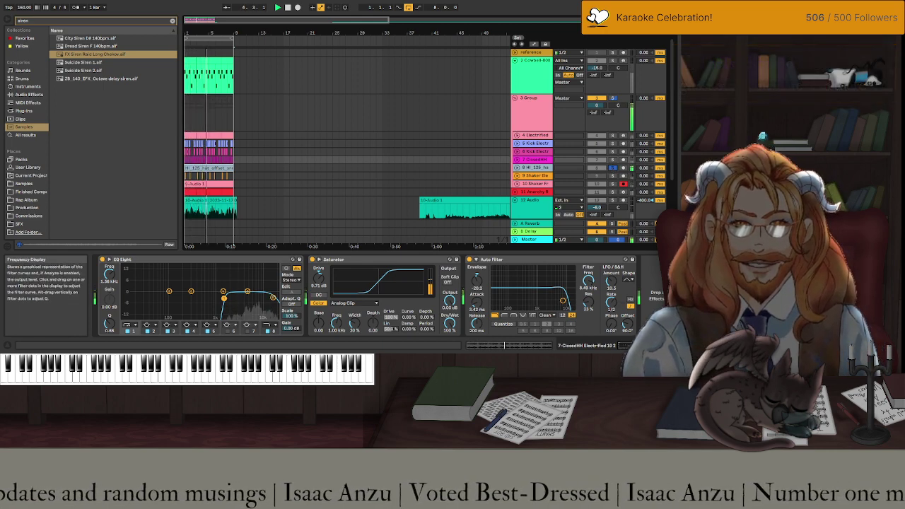
click(247, 291)
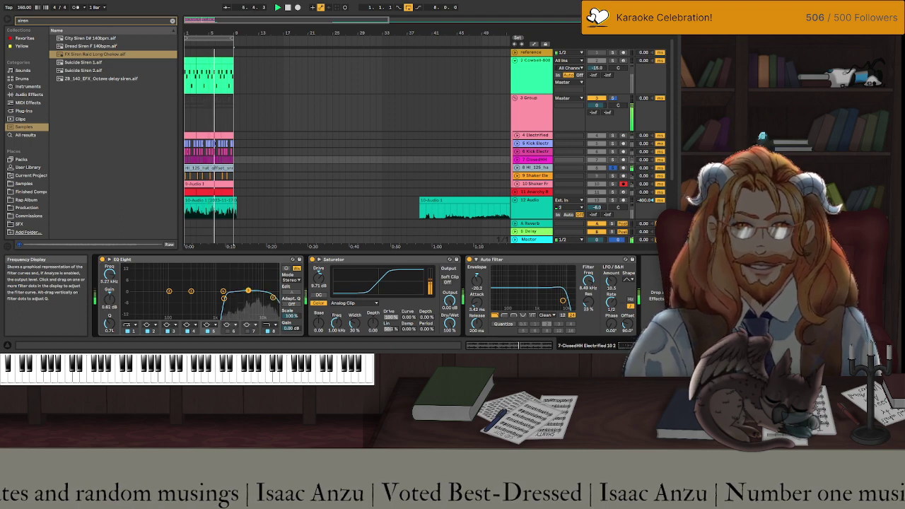
drag(248, 291, 246, 293)
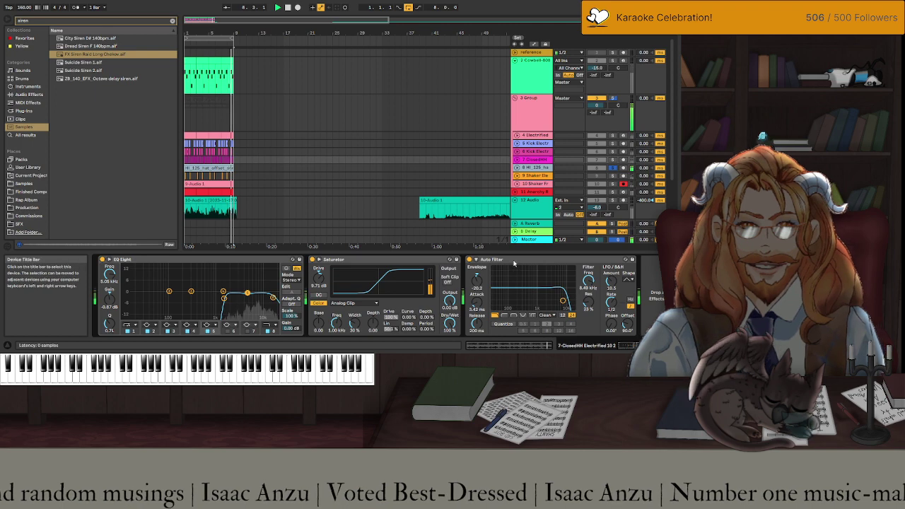
Set the hi-hat offset track's EQ Eight high cut to about 7.26 kHz and low cut to 599 Hz, checking it soloed.
click(537, 168)
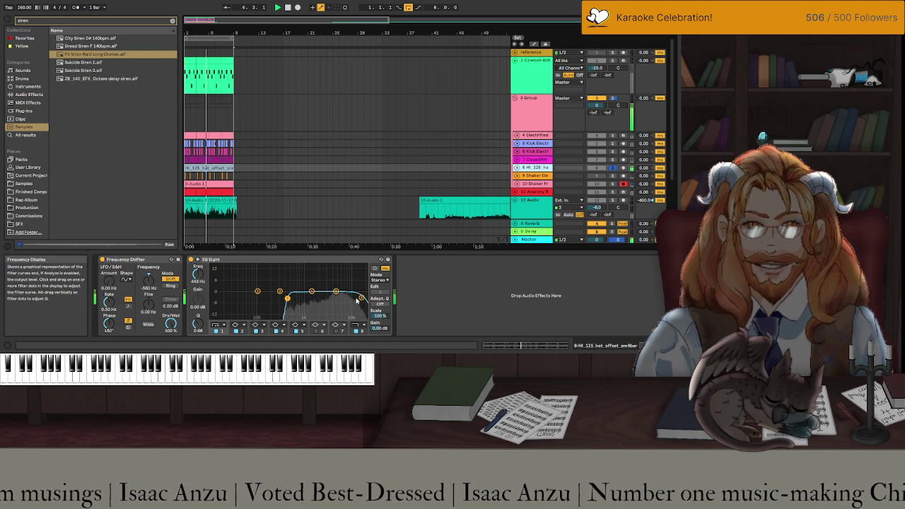
drag(357, 300, 357, 301)
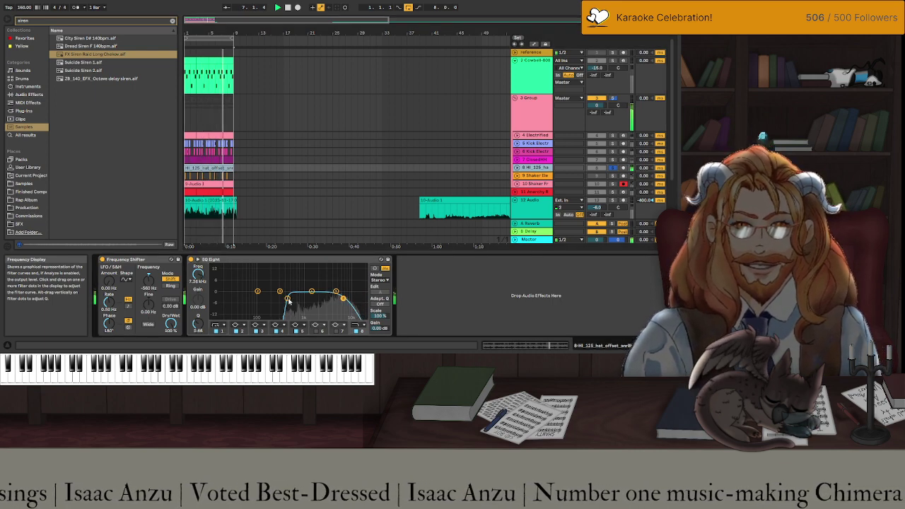
drag(288, 299, 293, 297)
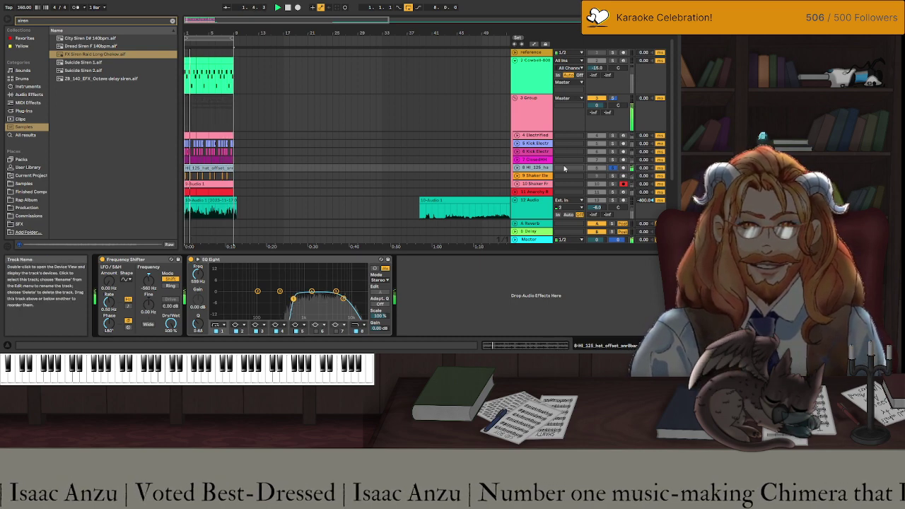
click(611, 160)
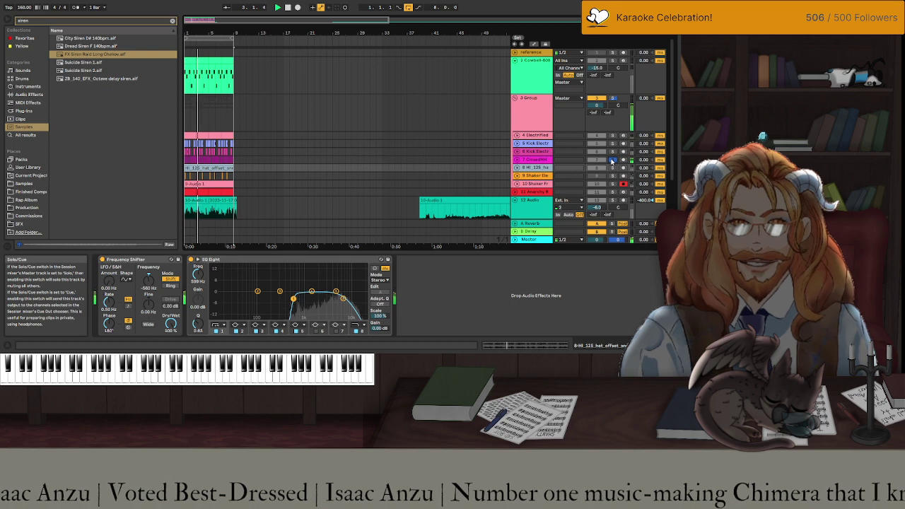
click(612, 169)
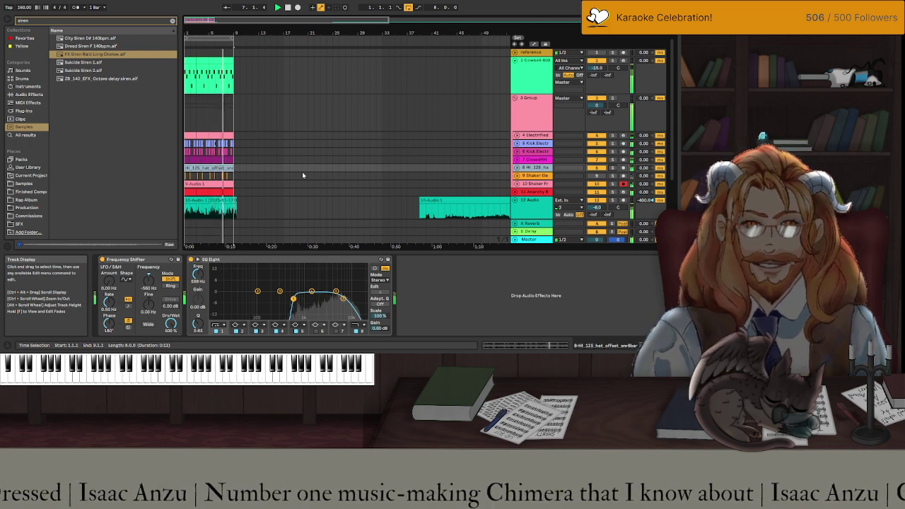
Add the FX Siren Raid Long sample at bar 1 on a new audio track and play it soloed.
scroll(302, 172, down, 2)
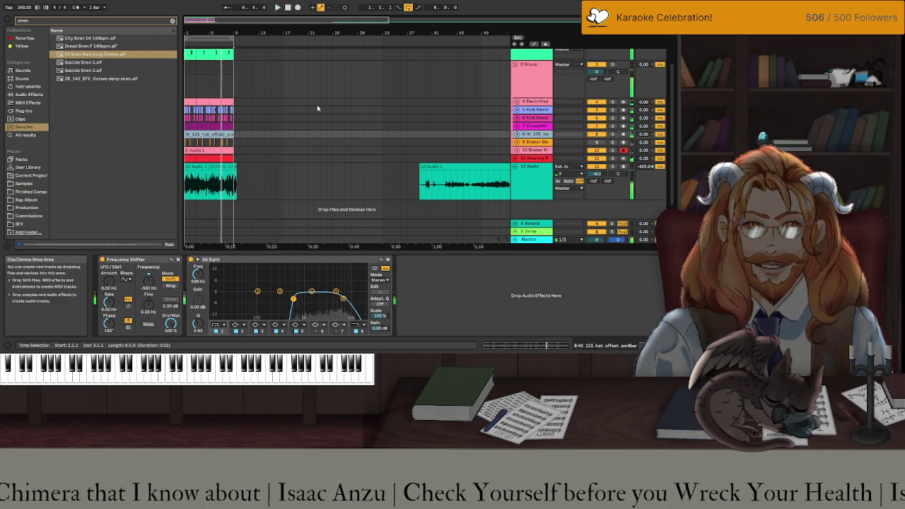
drag(85, 55, 190, 207)
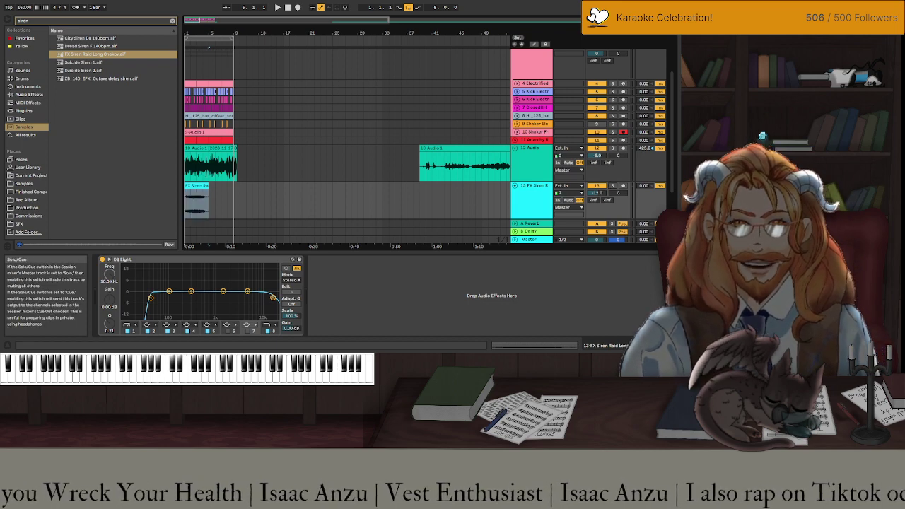
key(space)
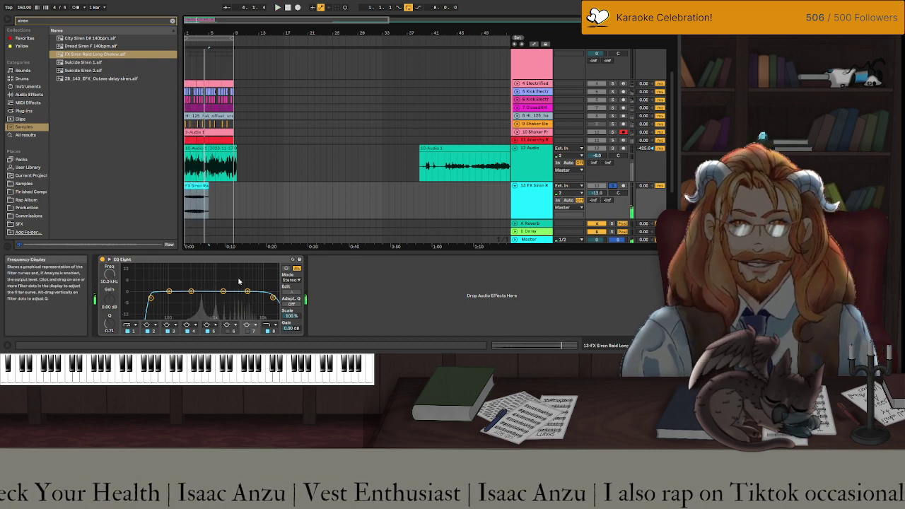
key(space)
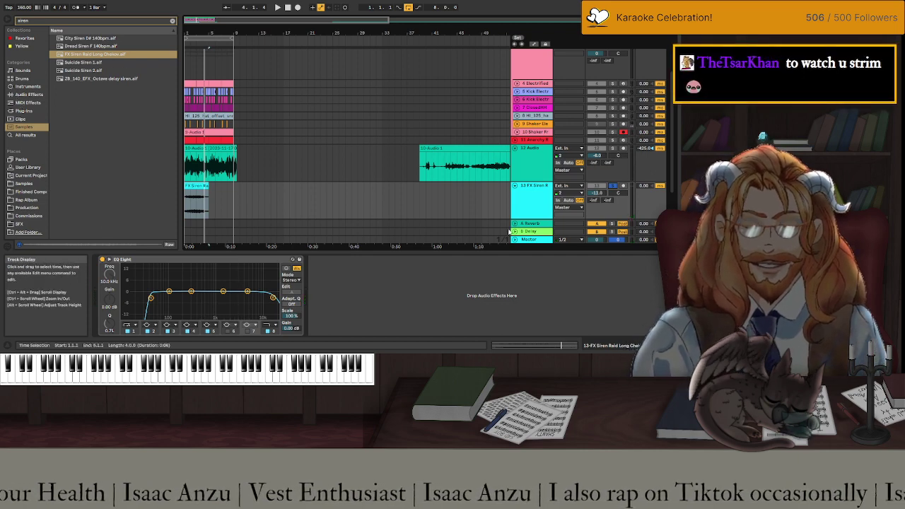
Solo the Cowbell-808 track and play the arrangement to compare it with the siren.
scroll(556, 187, up, 3)
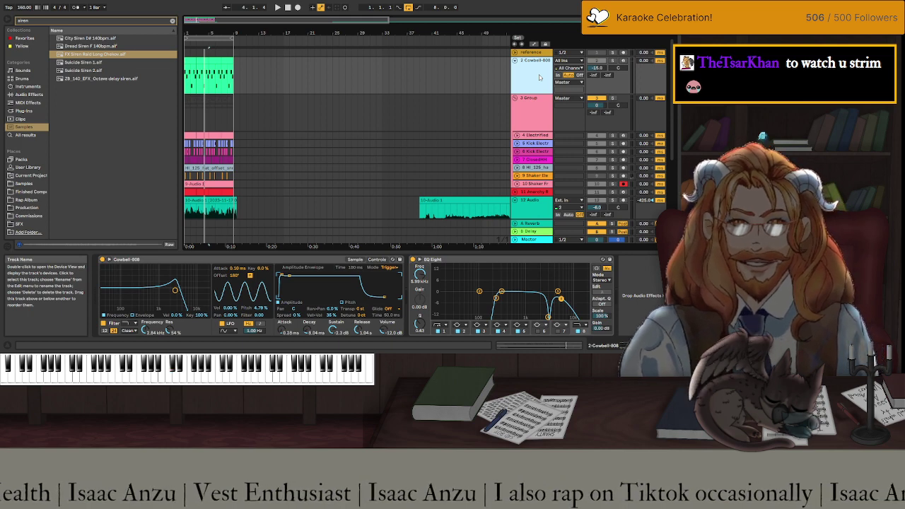
click(613, 61)
key(Return)
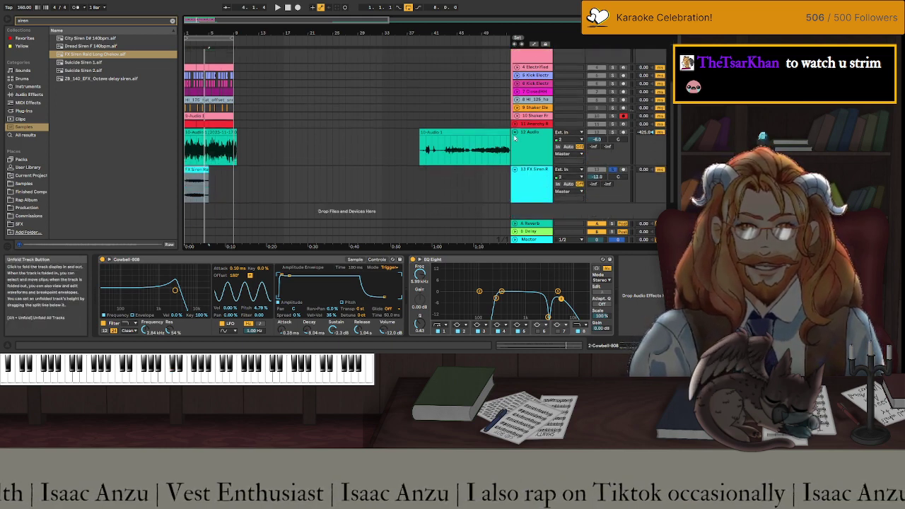
key(space)
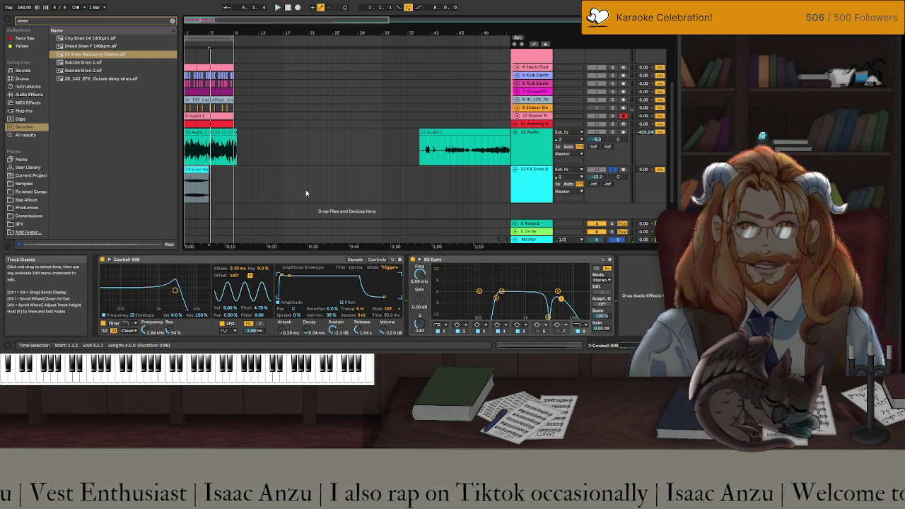
Take the FX Siren track out of solo and play the full arrangement with the siren clip.
scroll(347, 167, up, 3)
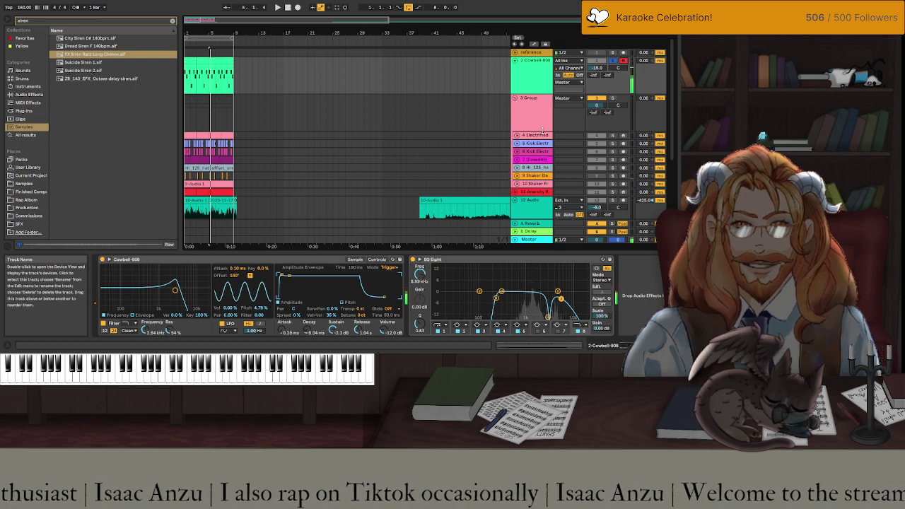
drag(94, 54, 210, 181)
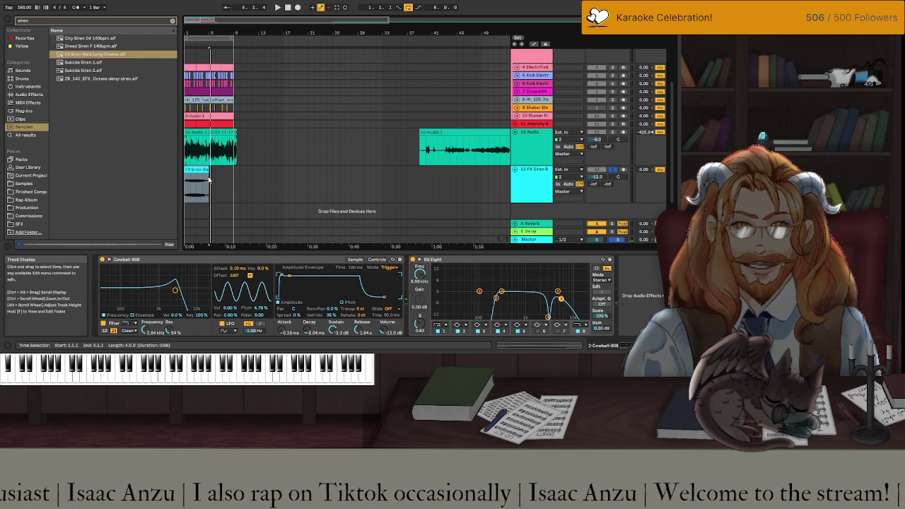
scroll(190, 170, up, 3)
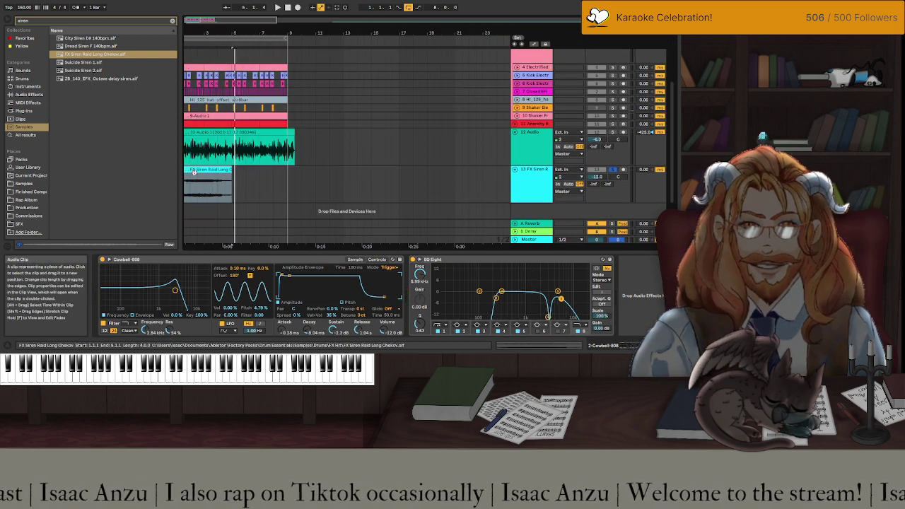
click(614, 170)
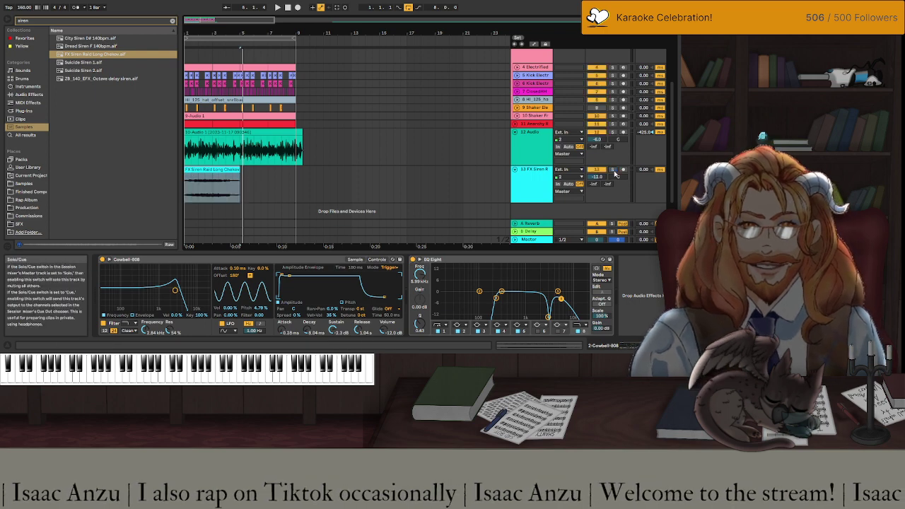
click(206, 176)
key(space)
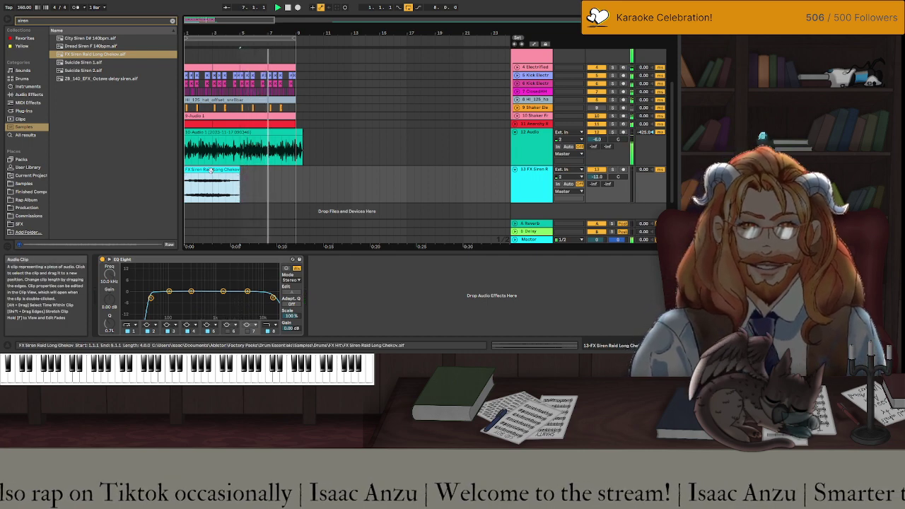
Shorten the siren clip to a length of 3.2.0 and move it to run from 5.3.1 to 9.1.1, checking it in playback.
drag(211, 170, 267, 171)
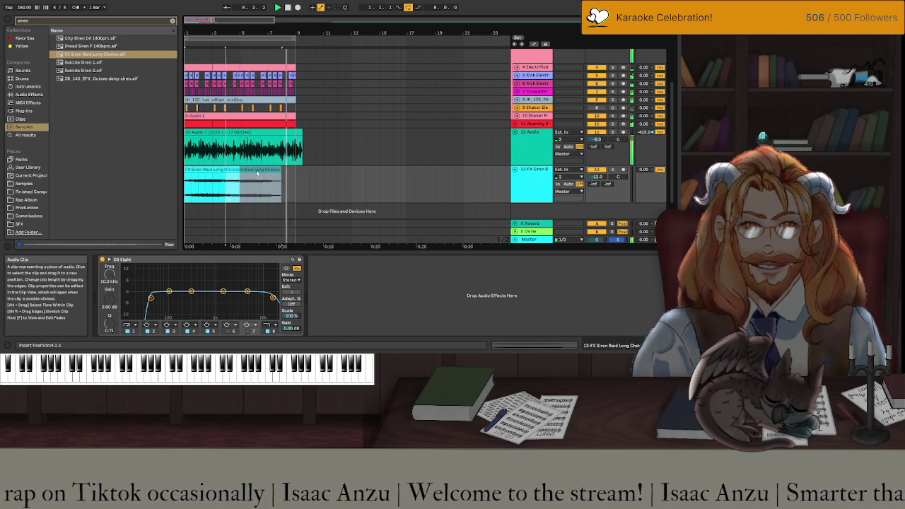
click(306, 209)
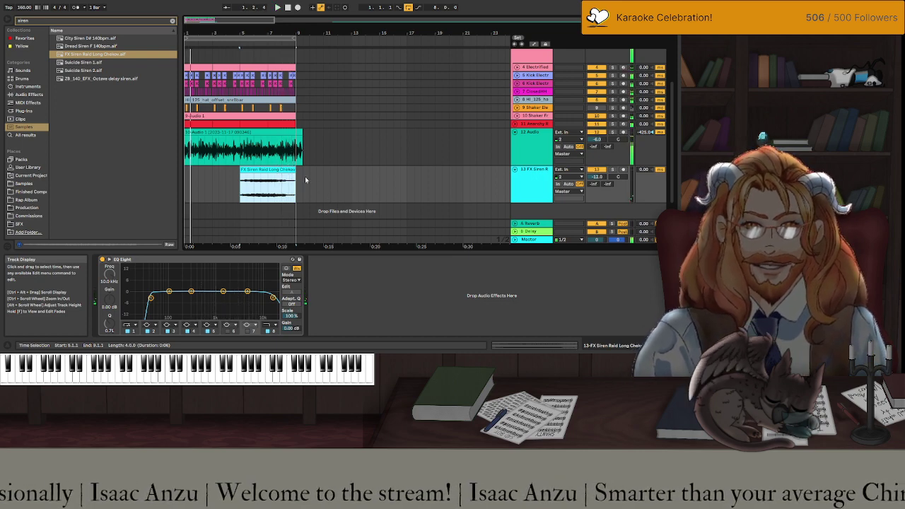
scroll(295, 177, up, 3)
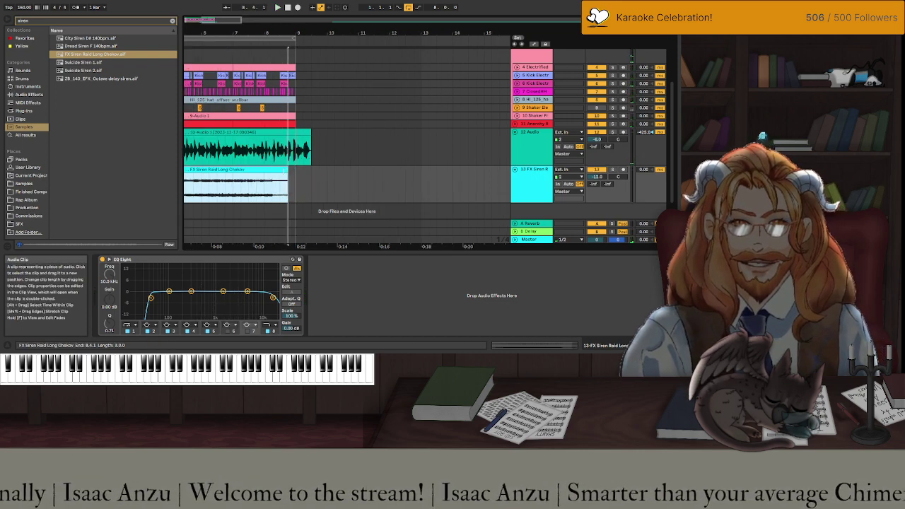
drag(262, 171, 270, 172)
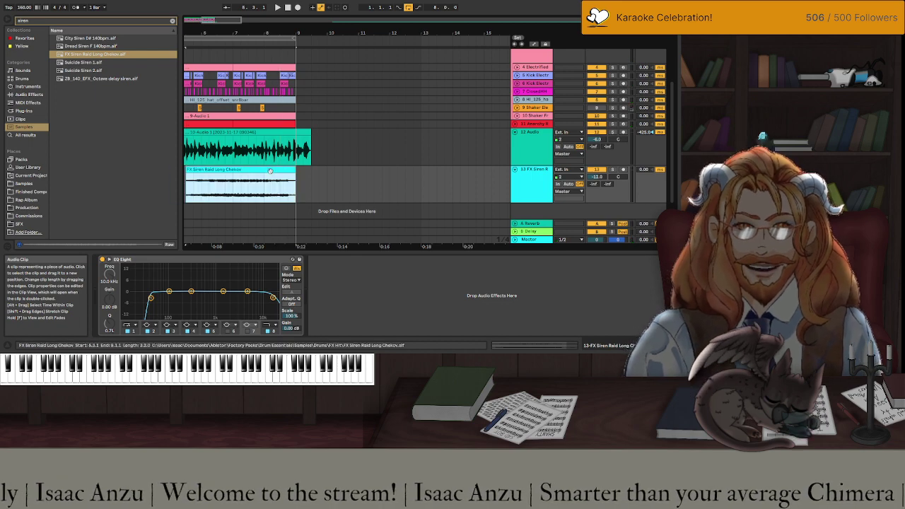
scroll(270, 172, down, 3)
click(261, 201)
key(space)
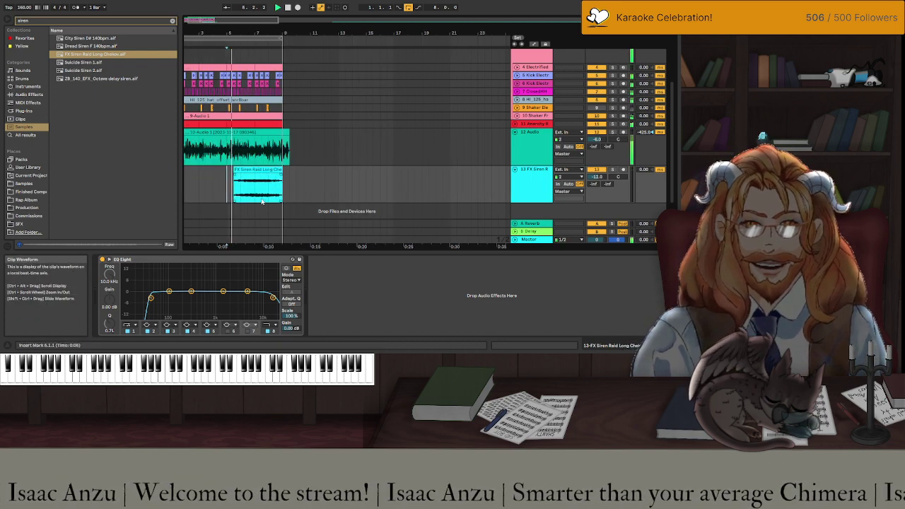
click(261, 200)
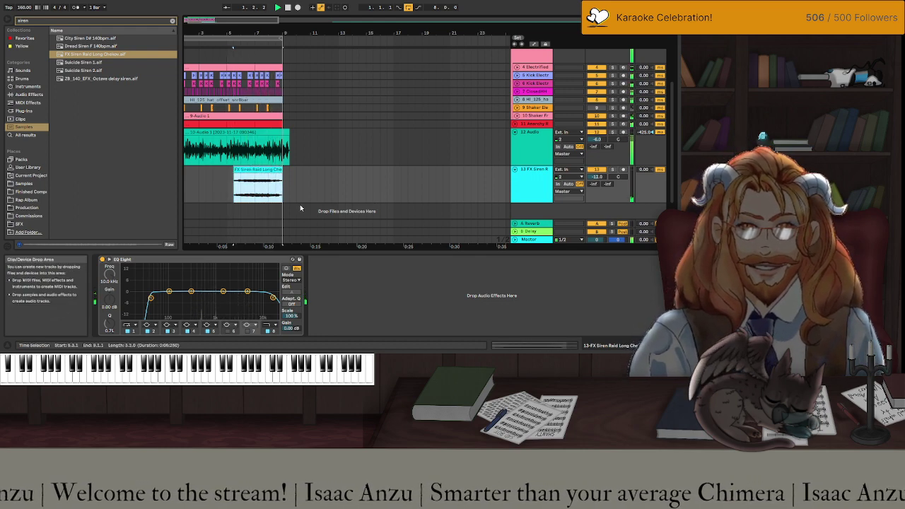
Play the long recorded clip on the 12 Audio track from its start at bar 39.
key(minus)
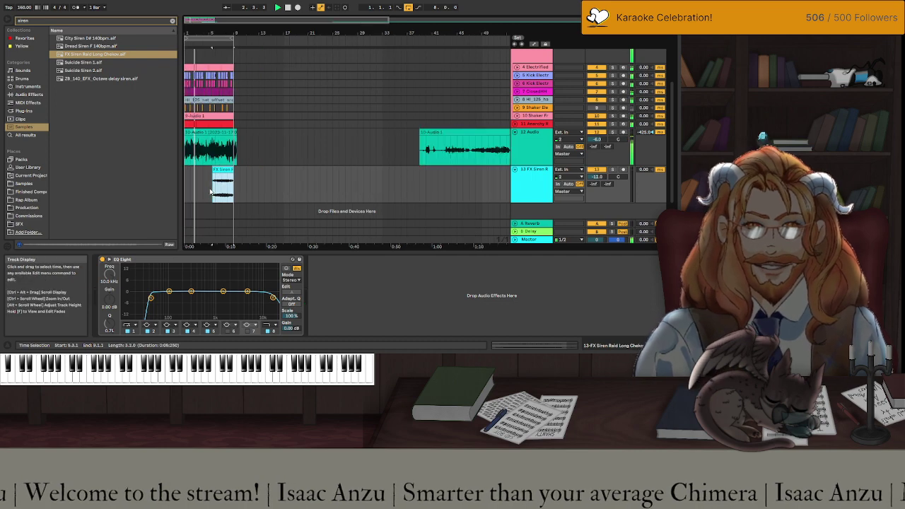
click(422, 145)
key(space)
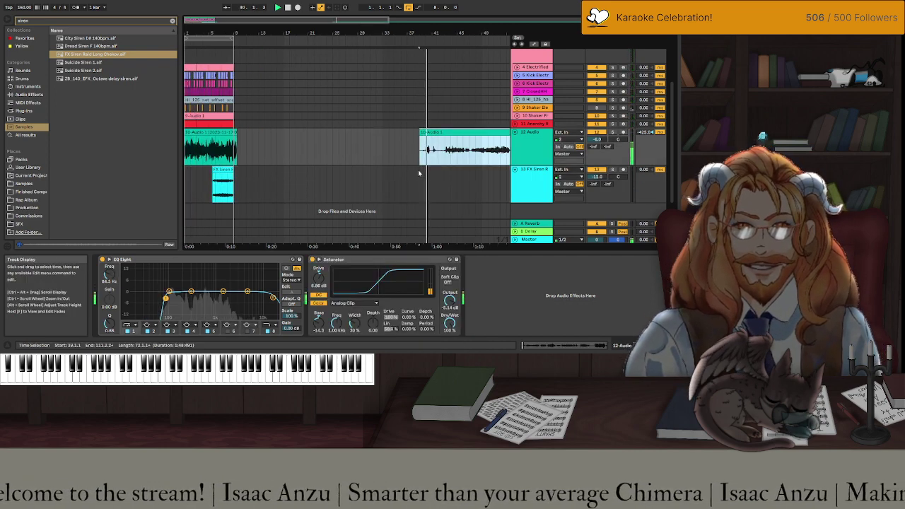
scroll(423, 168, right, 2)
key(minus)
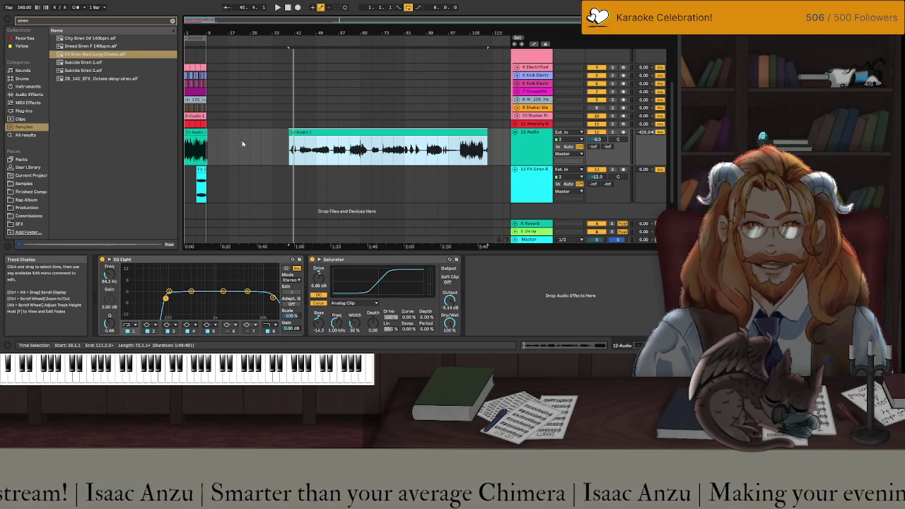
Trim the start of the first recorded clip on the 12 Audio track to 1.2.4, checking the new start in playback.
click(186, 66)
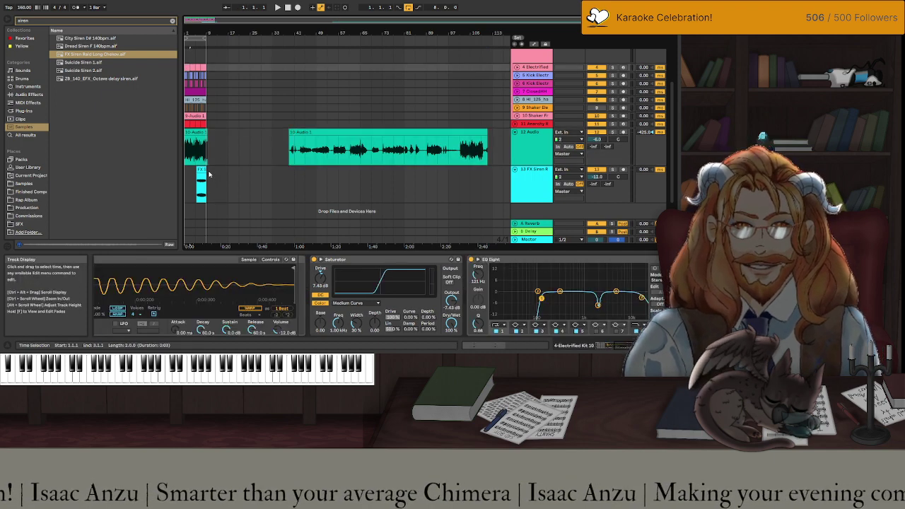
scroll(186, 154, up, 10)
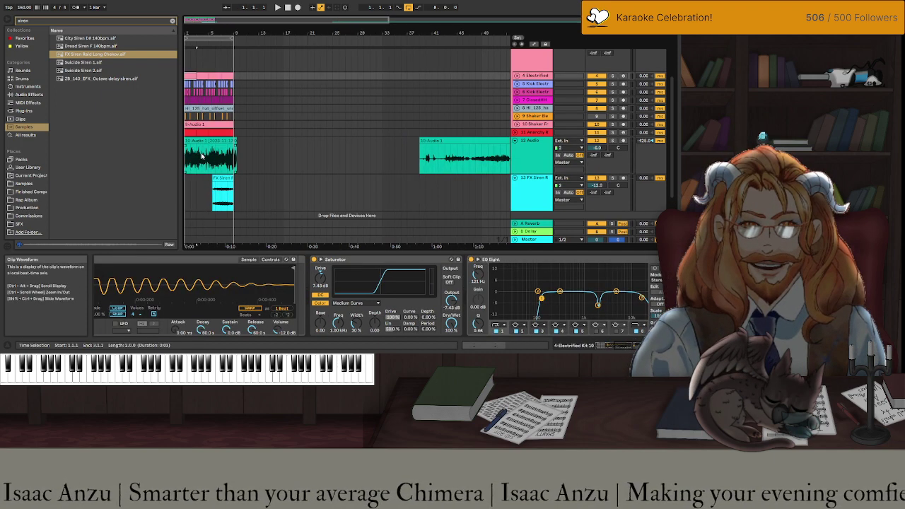
scroll(202, 155, up, 5)
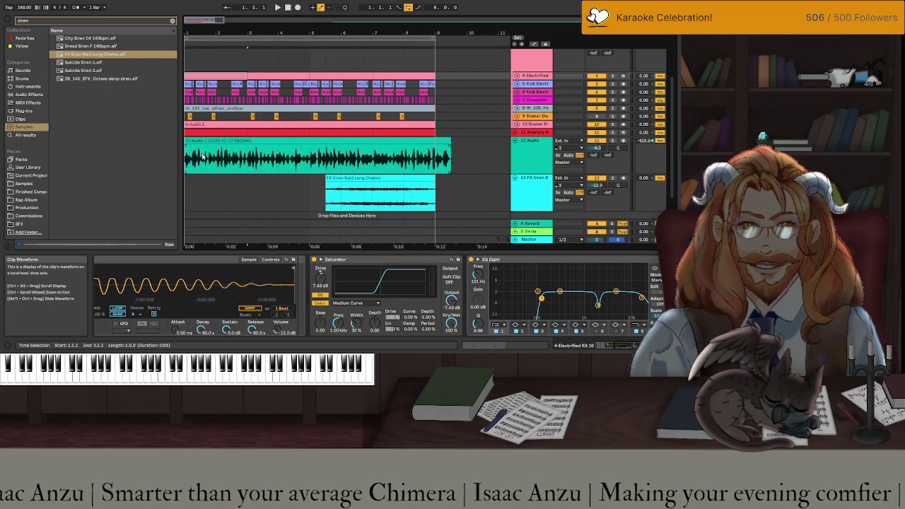
scroll(203, 156, up, 4)
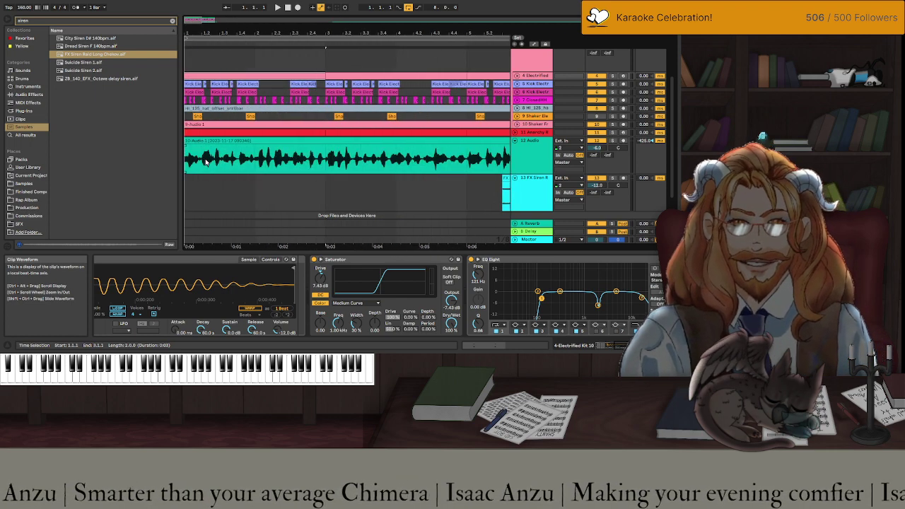
click(185, 141)
drag(185, 140, 202, 140)
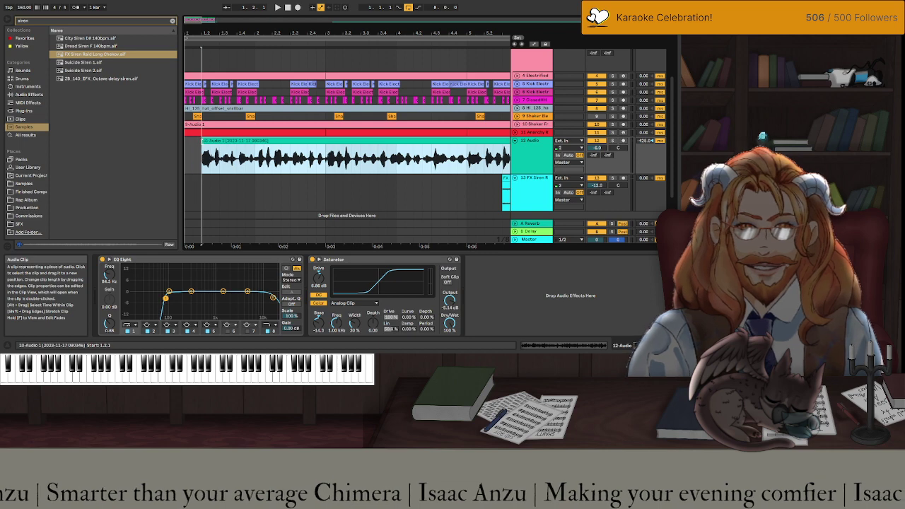
key(space)
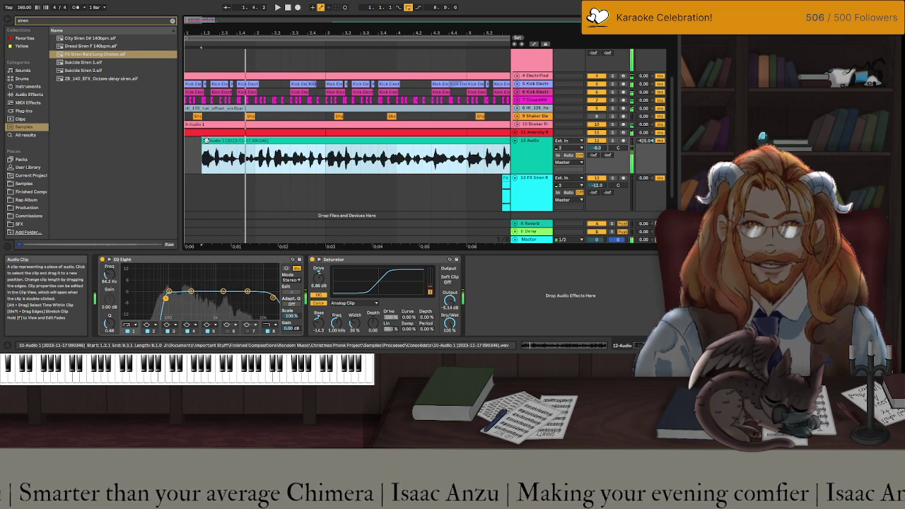
drag(203, 140, 217, 140)
scroll(212, 142, up, 3)
key(space)
key(space)
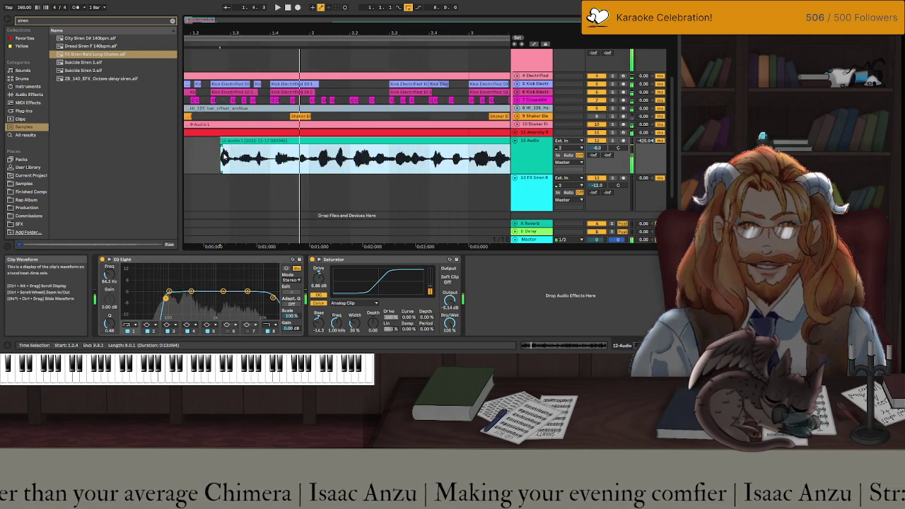
Duplicate the eight-bar clips on tracks 4 to 11 once, and duplicate the trimmed recorded clip on the 12 Audio track.
scroll(223, 156, down, 10)
click(195, 139)
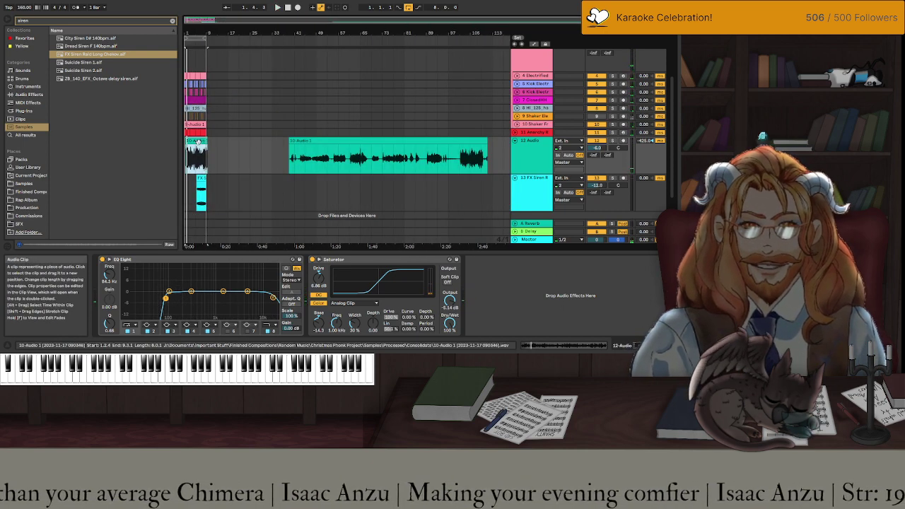
scroll(198, 141, up, 3)
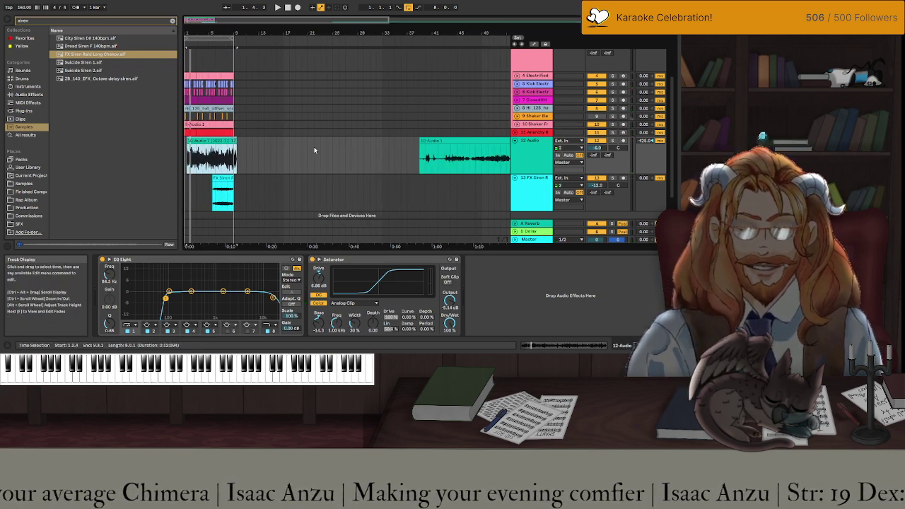
click(228, 132)
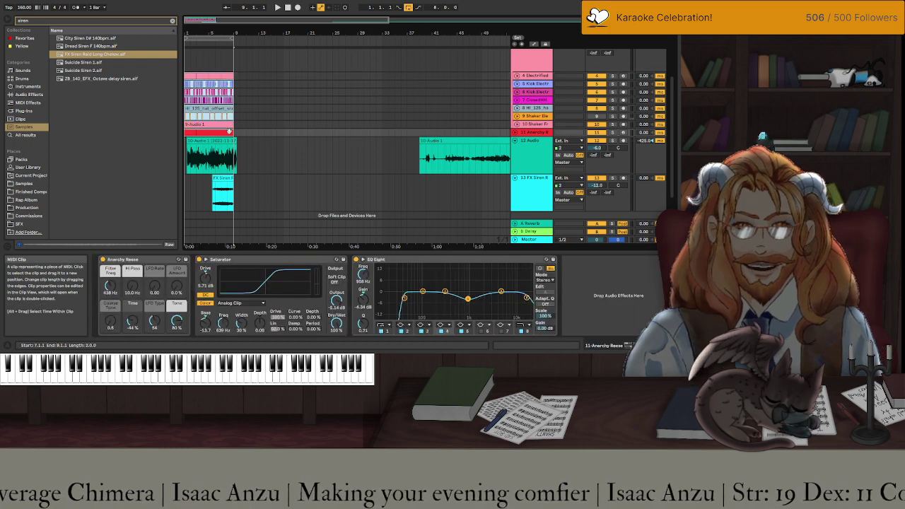
key(ctrl+d)
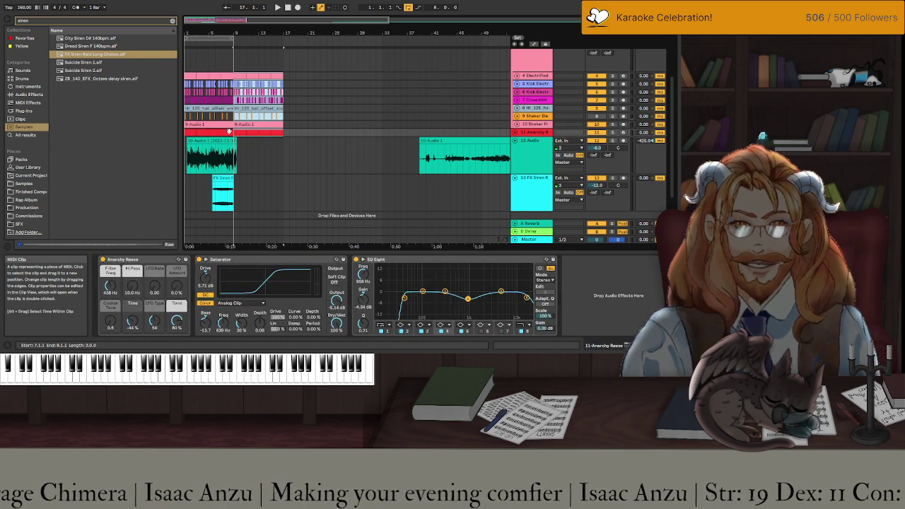
click(204, 141)
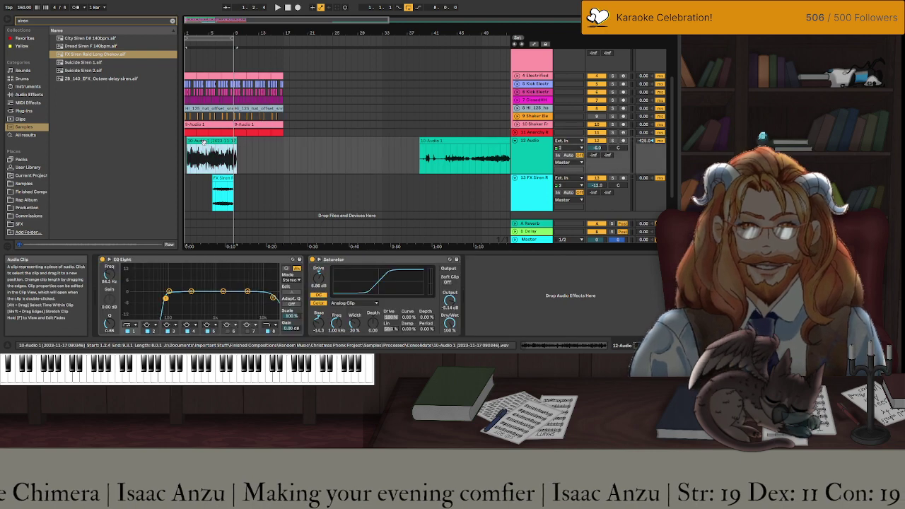
key(ctrl+d)
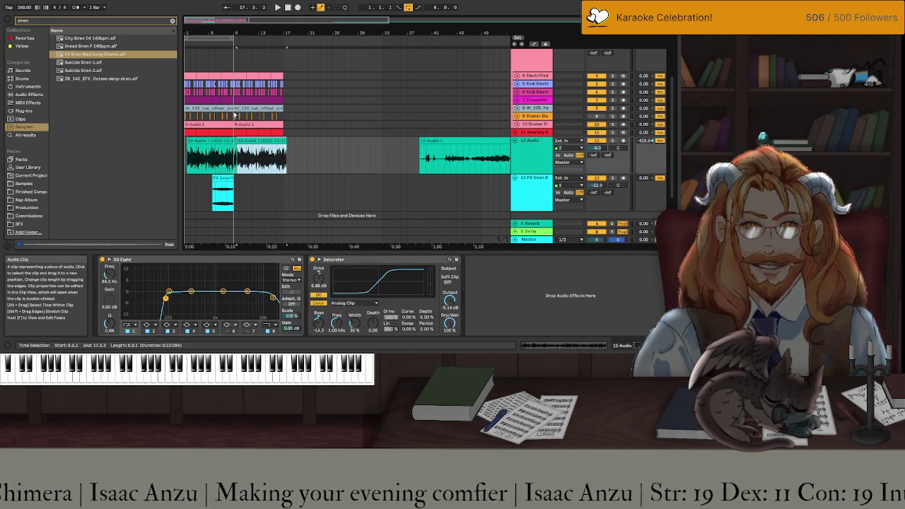
Move both passes of the loop clips on tracks 4 to 12 so they start at bar 17.
click(189, 76)
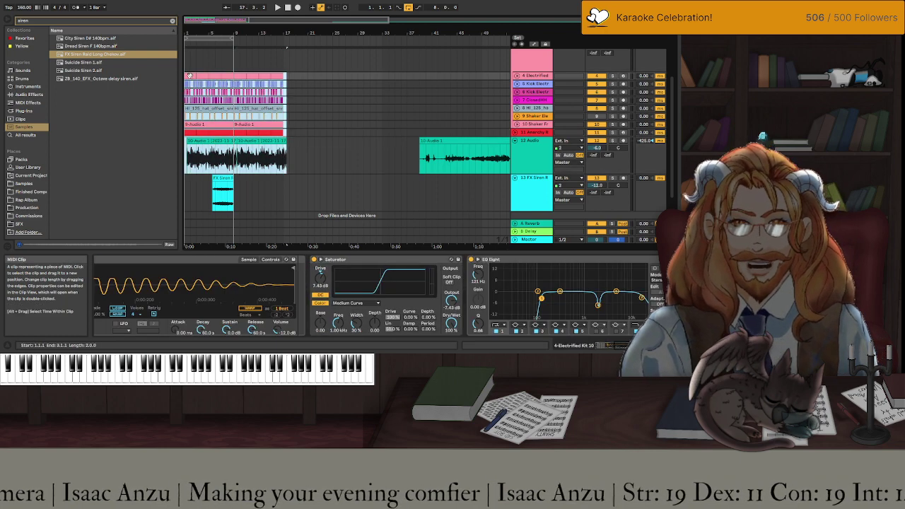
drag(189, 76, 286, 166)
key(ctrl+d)
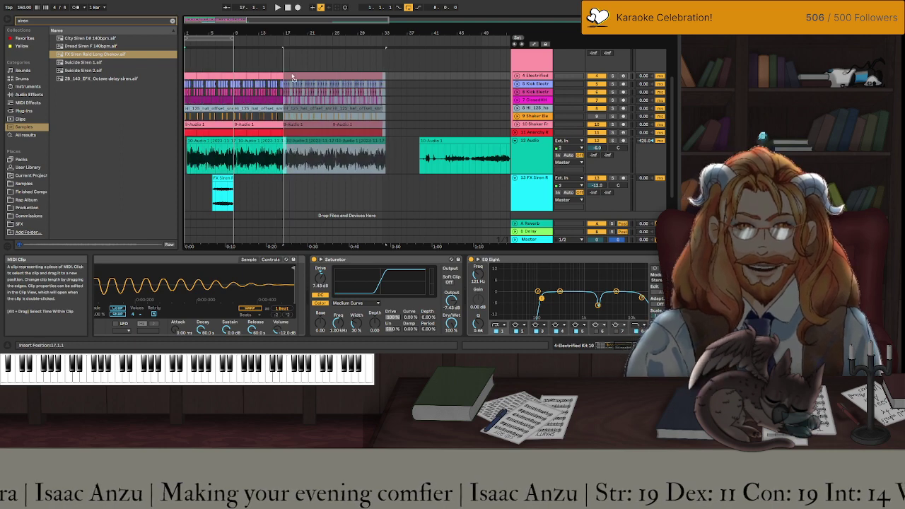
key(Delete)
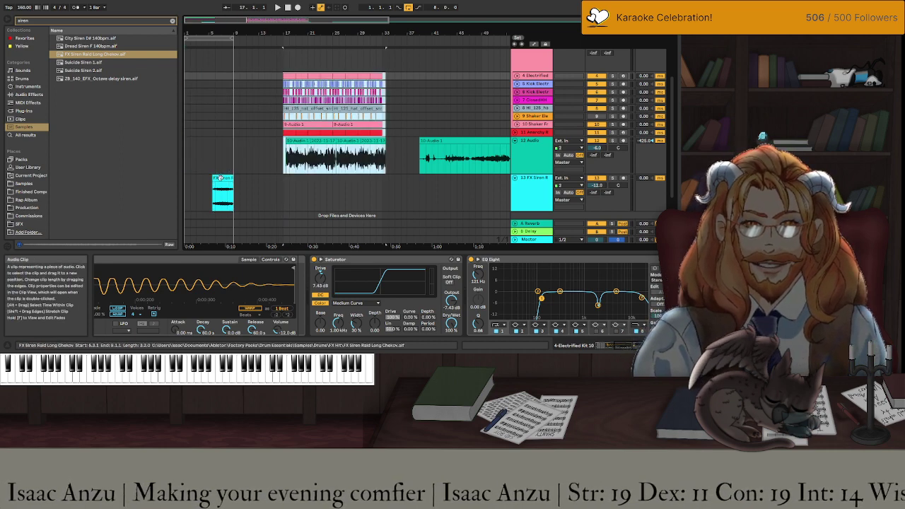
Play the long recorded clip on the 12 Audio track from bar 55 and look through its remaining part.
click(225, 189)
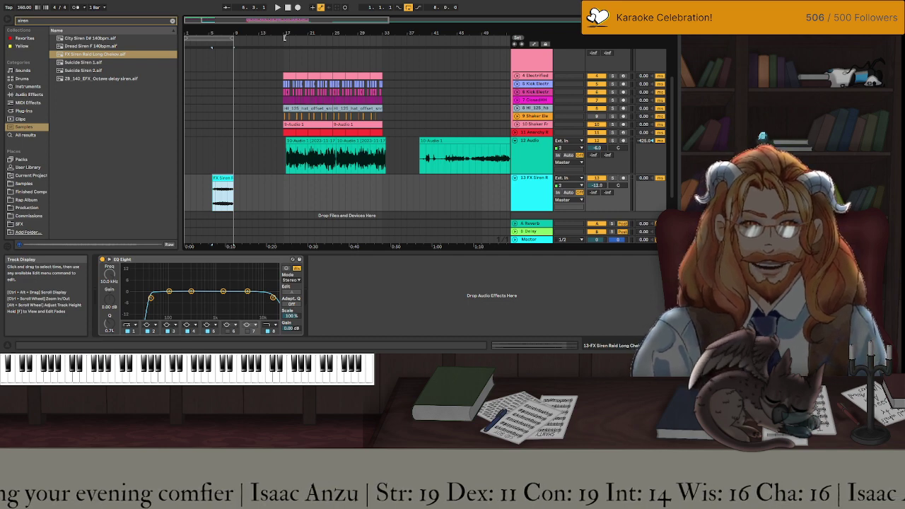
scroll(376, 168, right, 5)
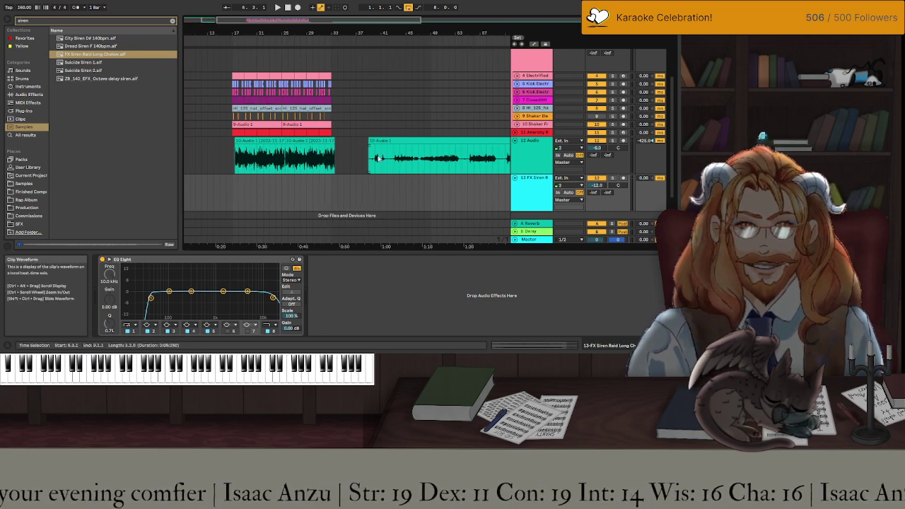
click(375, 168)
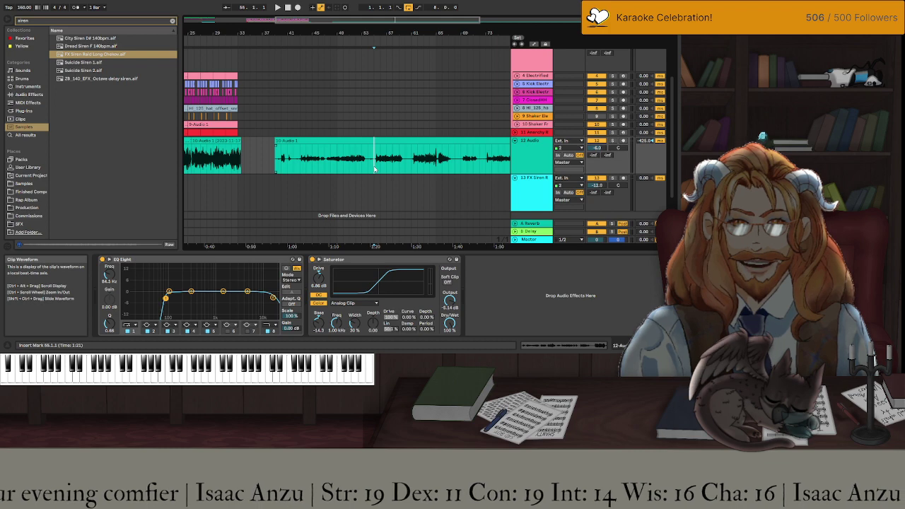
key(space)
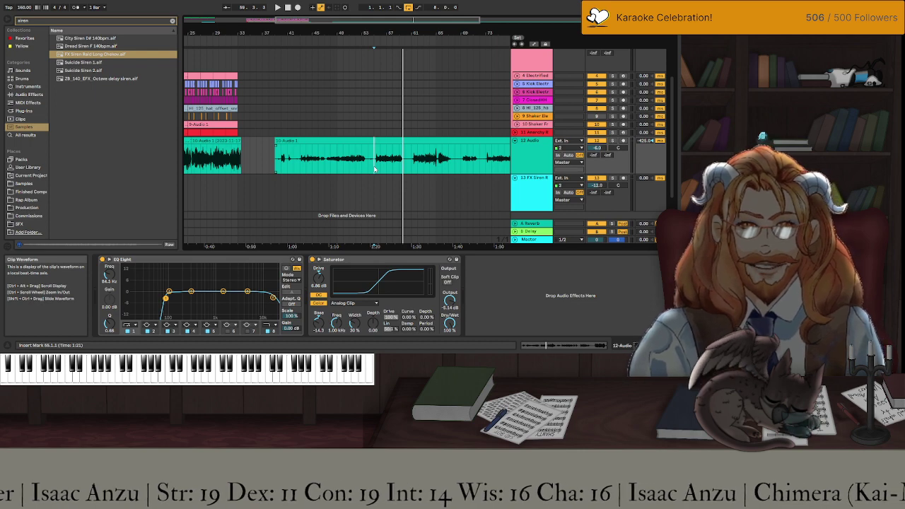
scroll(473, 172, right, 10)
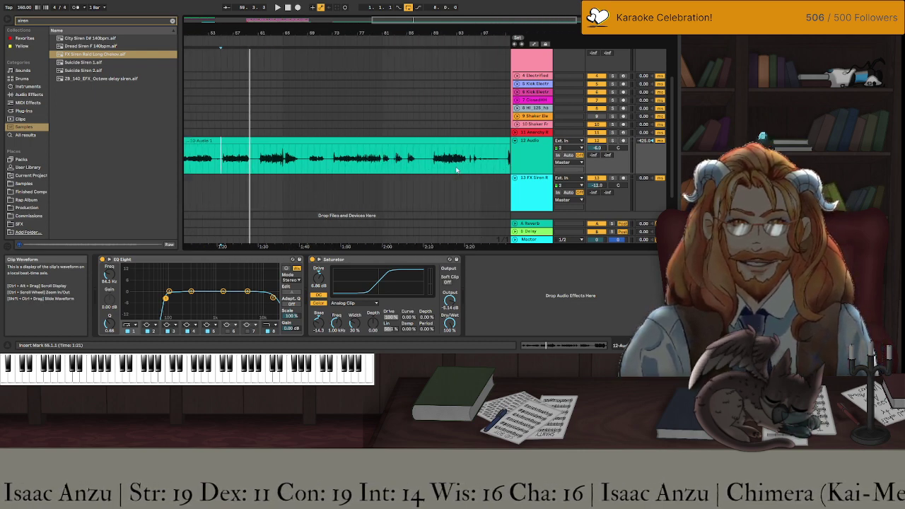
Copy bars 73 to 87 of the long recorded clip on the 12 Audio track to bar 1.
click(382, 166)
key(space)
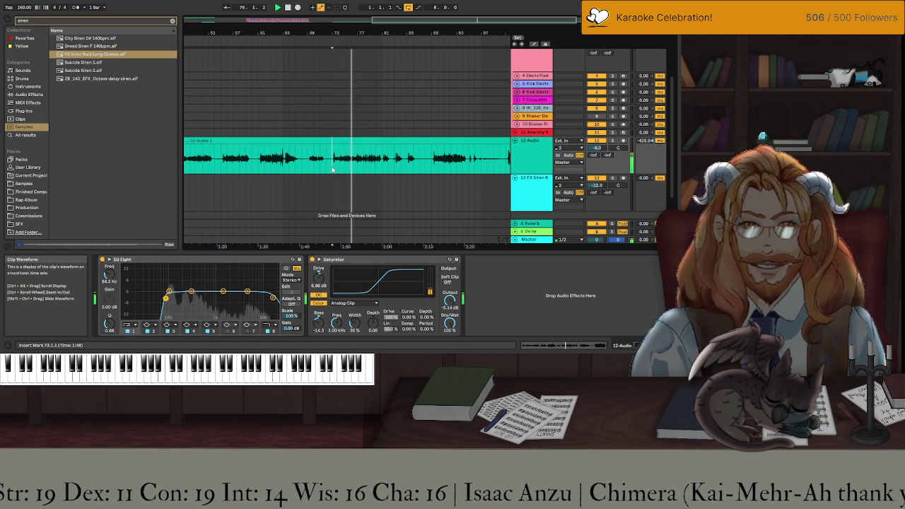
drag(331, 169, 421, 170)
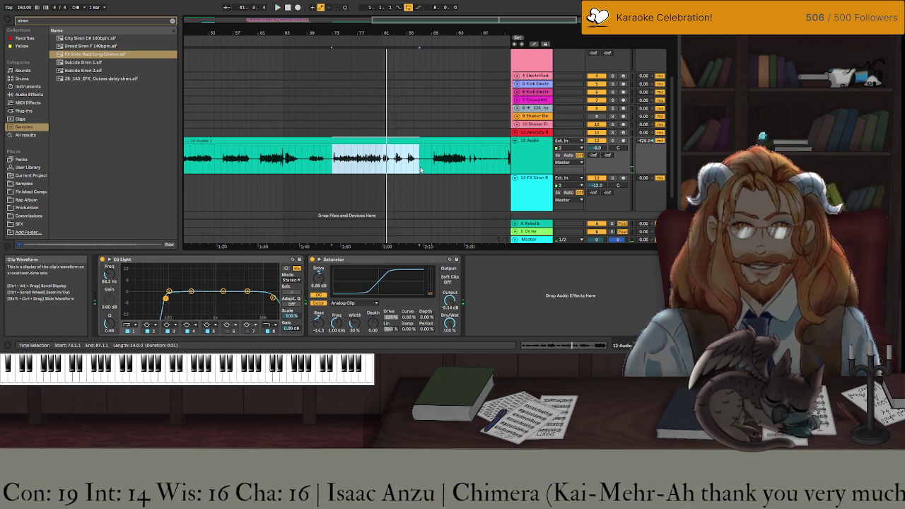
ctrl+scroll(370, 195, down, 3)
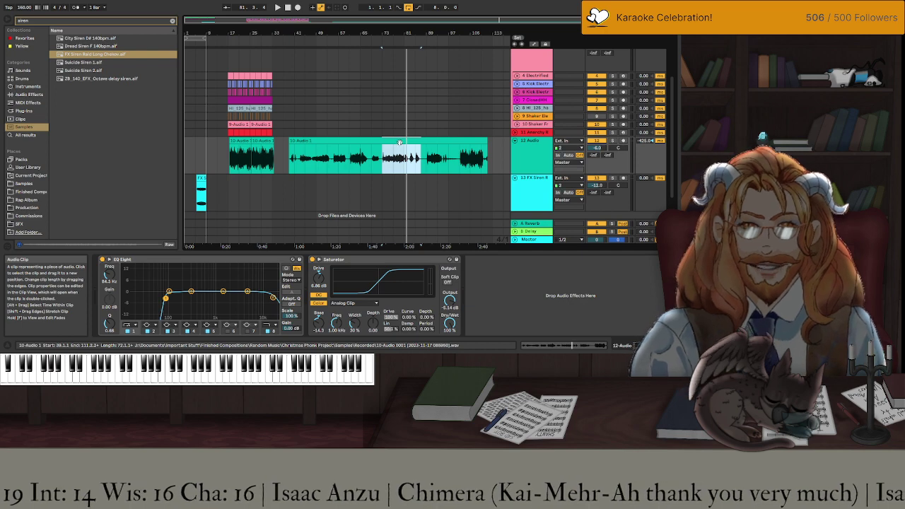
drag(399, 142, 202, 149)
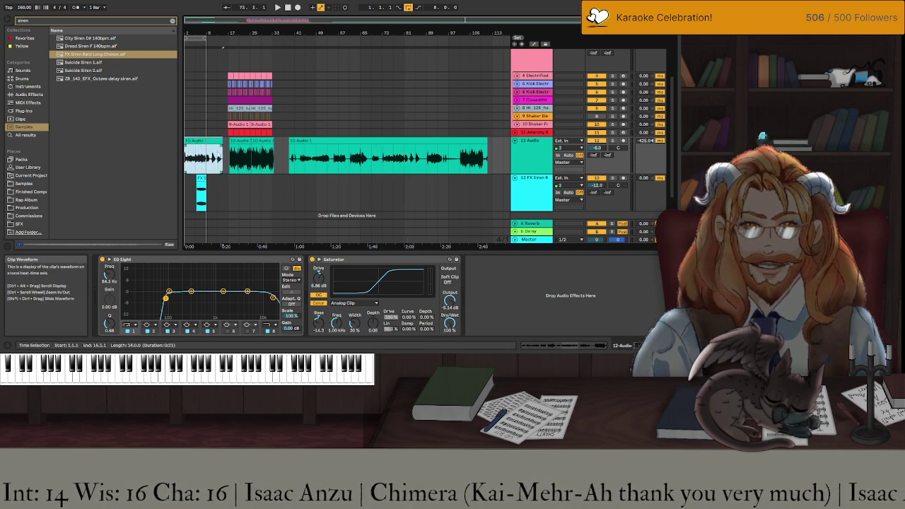
Extend the copied clip's end to bar 17, save the set, and lengthen the loop range to bar 17.
ctrl+scroll(220, 153, up, 5)
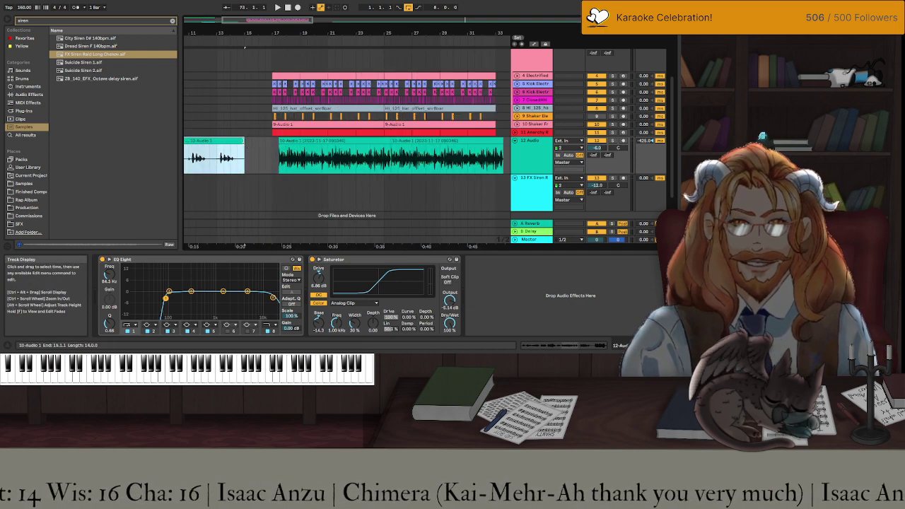
ctrl+scroll(232, 161, down, 5)
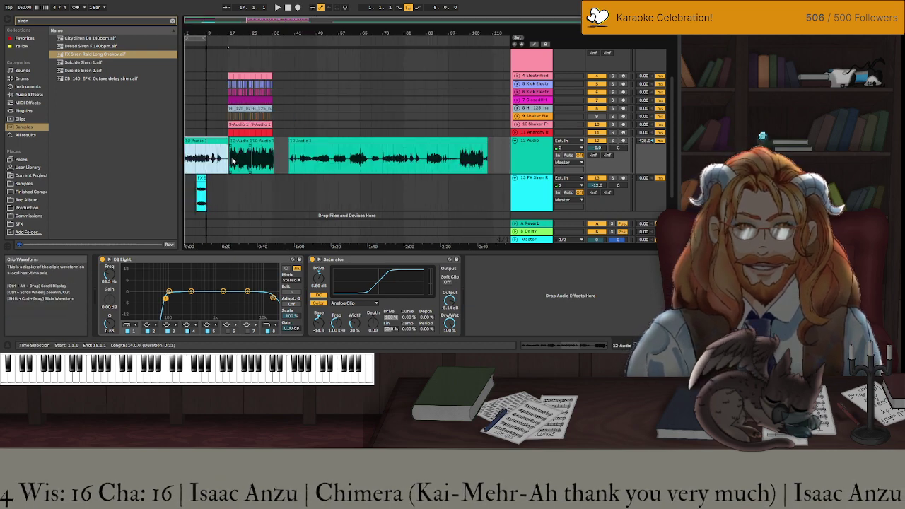
key(ctrl+s)
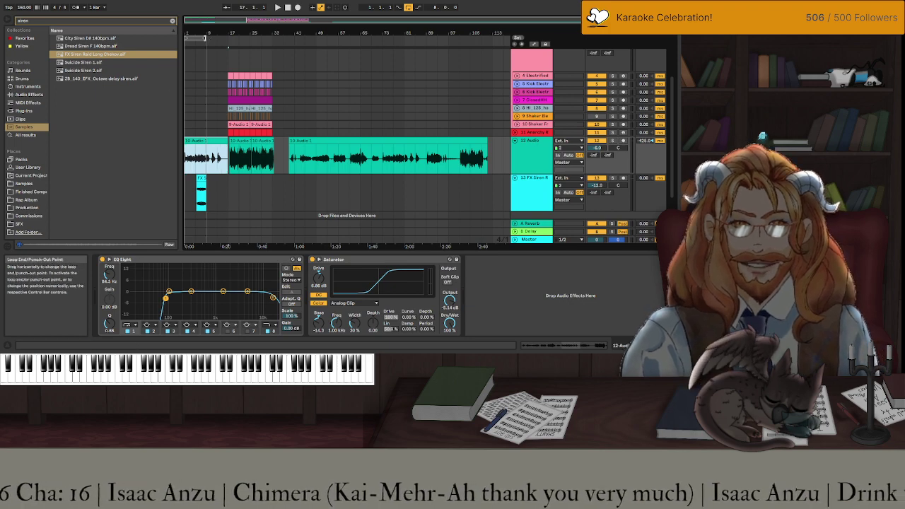
drag(205, 37, 228, 36)
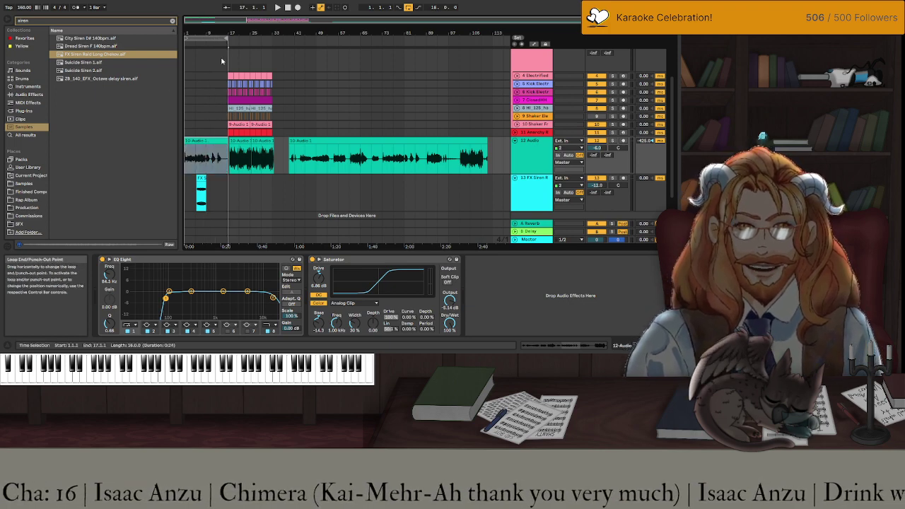
Move the siren clip on the 13 FX Siren track so it ends at bar 33.
click(201, 179)
ctrl+scroll(201, 178, up, 2)
drag(200, 179, 354, 186)
drag(351, 185, 351, 186)
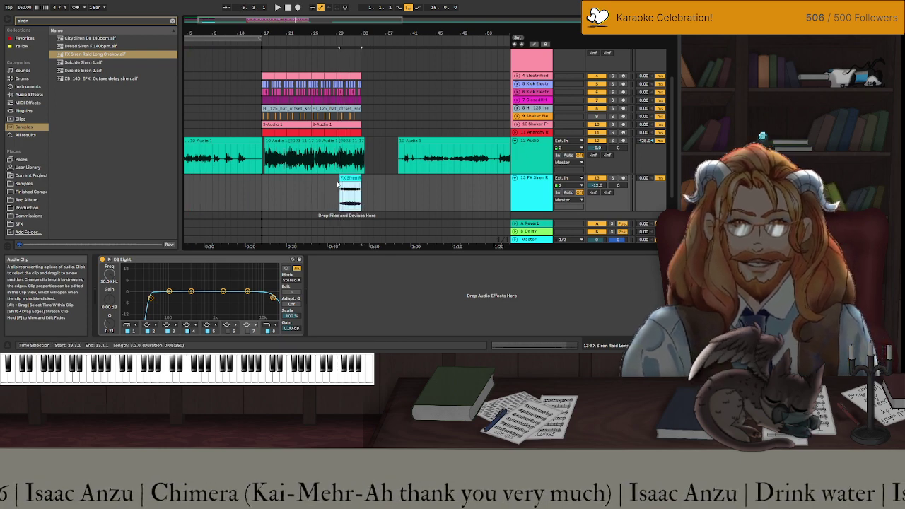
Transpose the intro clip on the 12 Audio track to -12 st and set its warp mode to Complex Pro.
scroll(261, 172, left, 2)
click(215, 142)
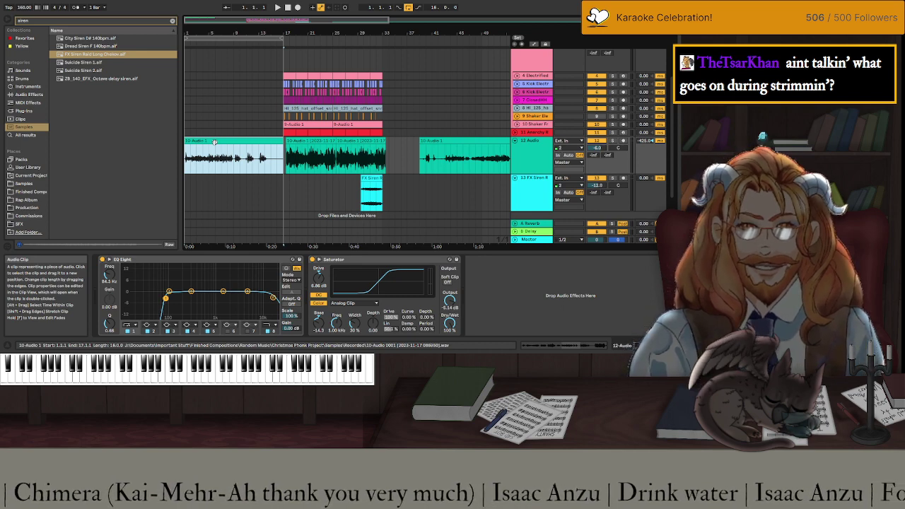
double_click(215, 141)
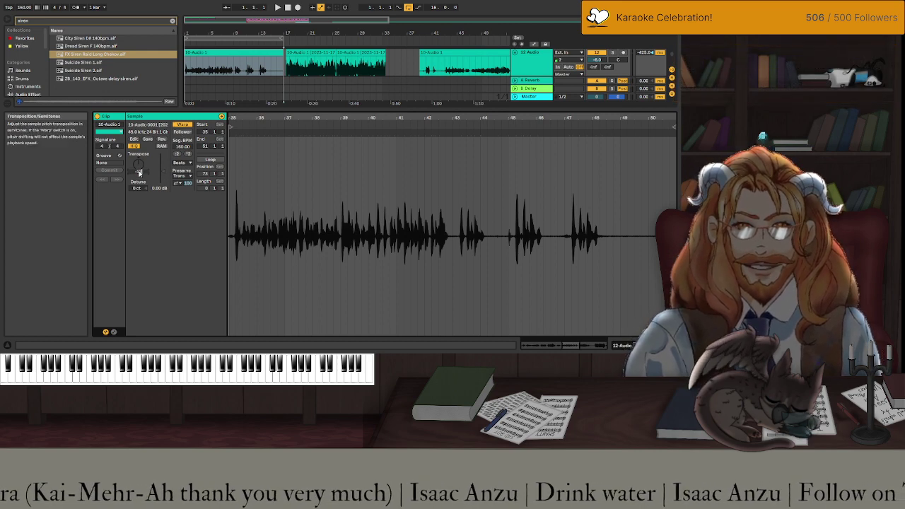
drag(139, 173, 183, 212)
click(181, 161)
click(186, 205)
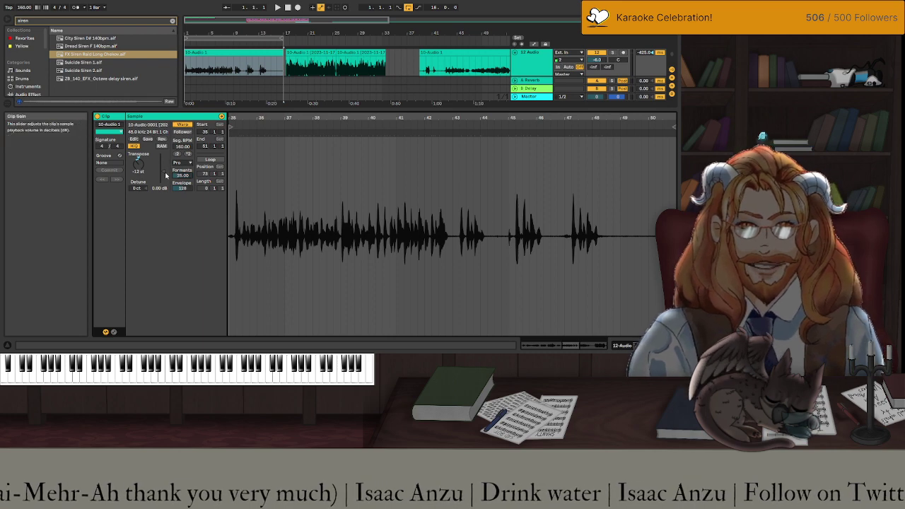
Set the intro clip's gain to 5.25 dB and its formants to 38.28, and play it from bar 1.
drag(164, 177, 164, 164)
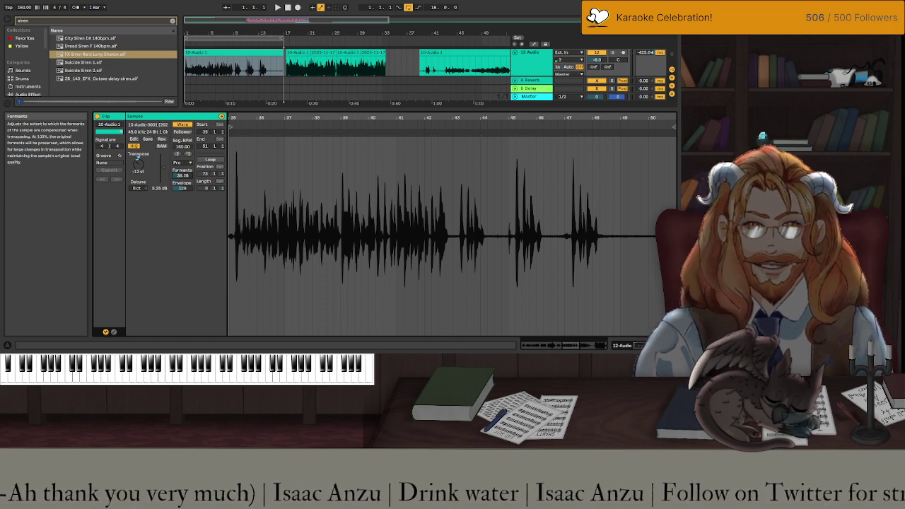
key(shift+Tab)
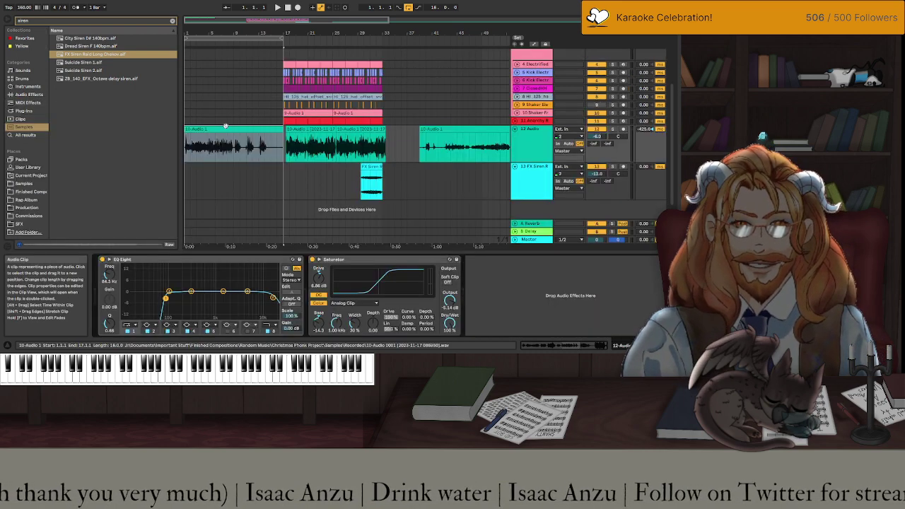
click(262, 145)
key(space)
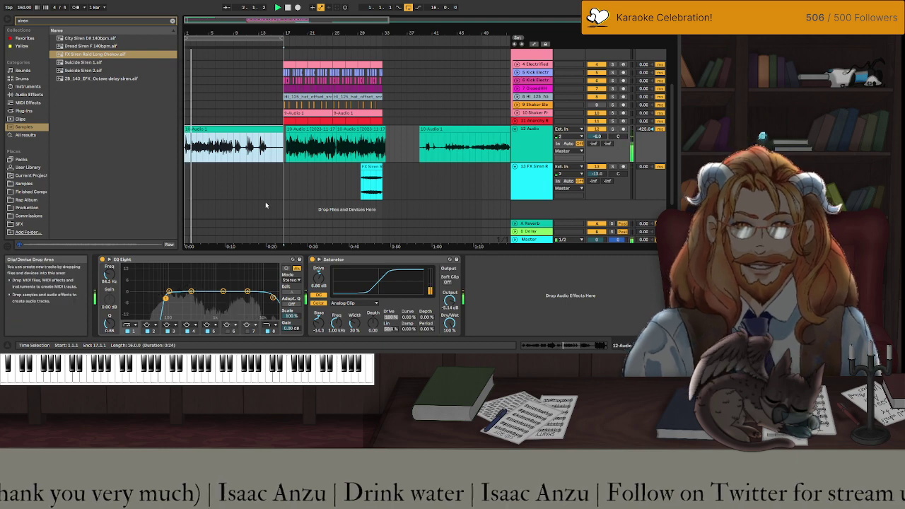
Duplicate the eight-bar Cowbell-808 clip three times so the part runs from bar 1 to bar 33.
scroll(266, 204, up, 3)
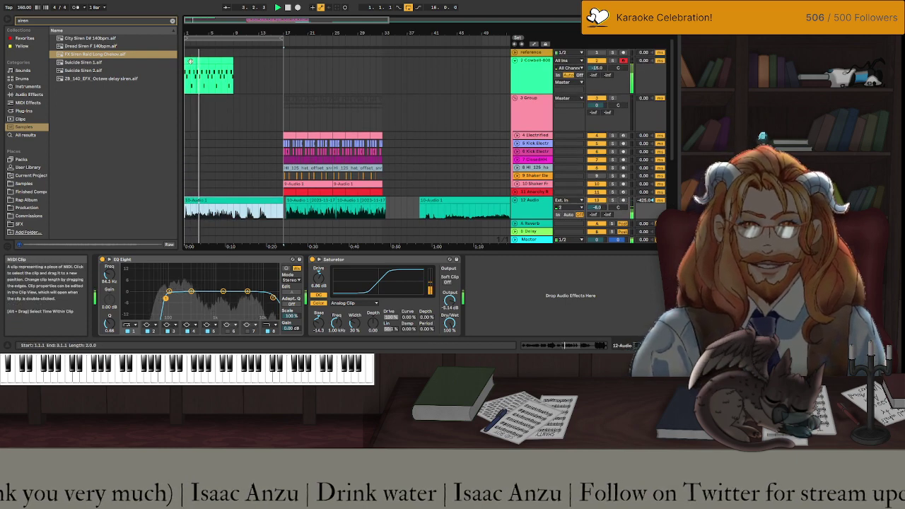
click(229, 62)
key(ctrl+d)
key(ctrl+d)
key(ctrl+d)
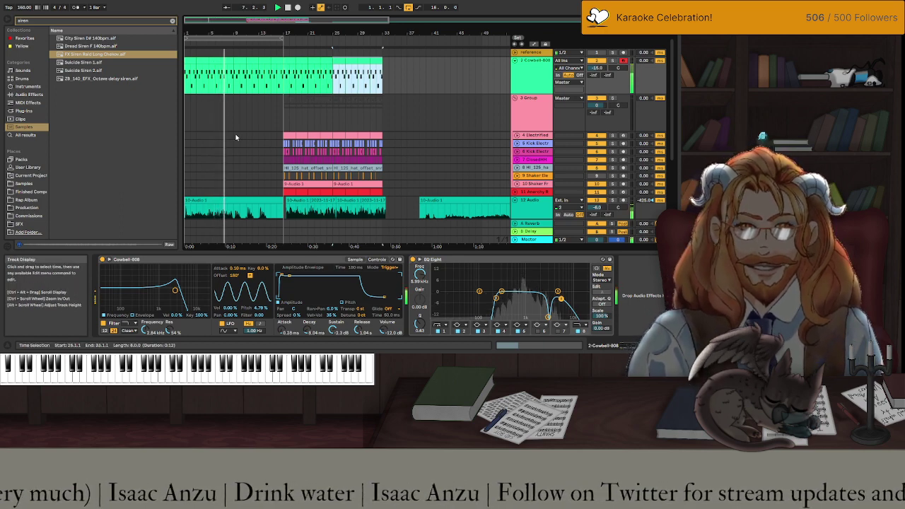
key(Return)
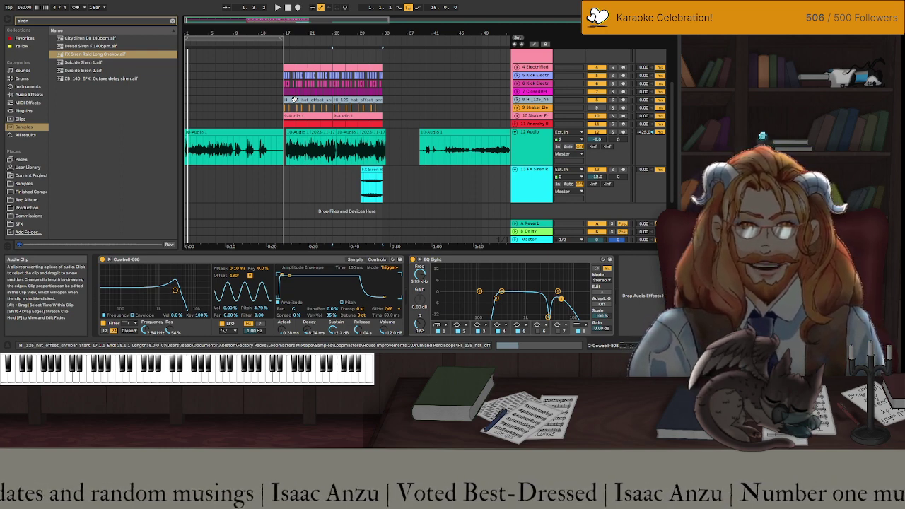
Delete the long recorded clip that follows the loop section on the 12 Audio track.
click(466, 133)
click(407, 133)
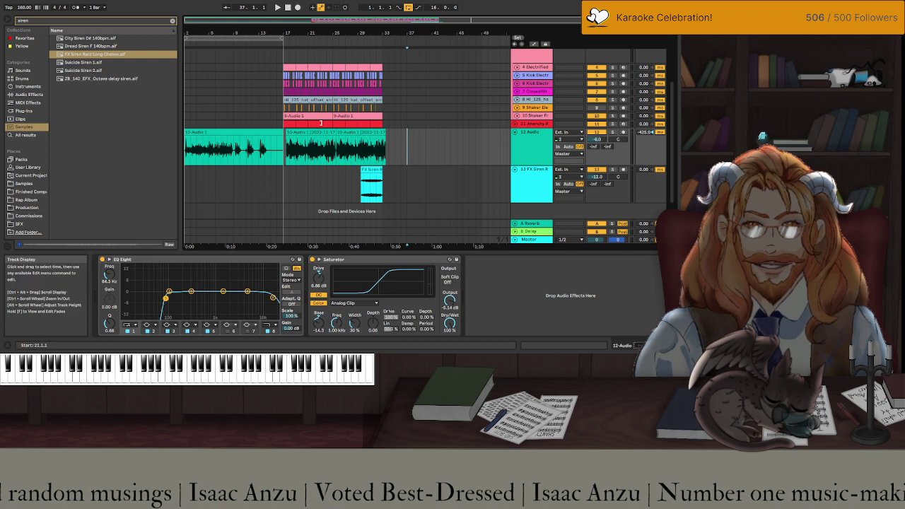
Copy the loop clips on tracks 4 to 11 from bar 17 onward and paste them at bar 1.
scroll(222, 82, up, 5)
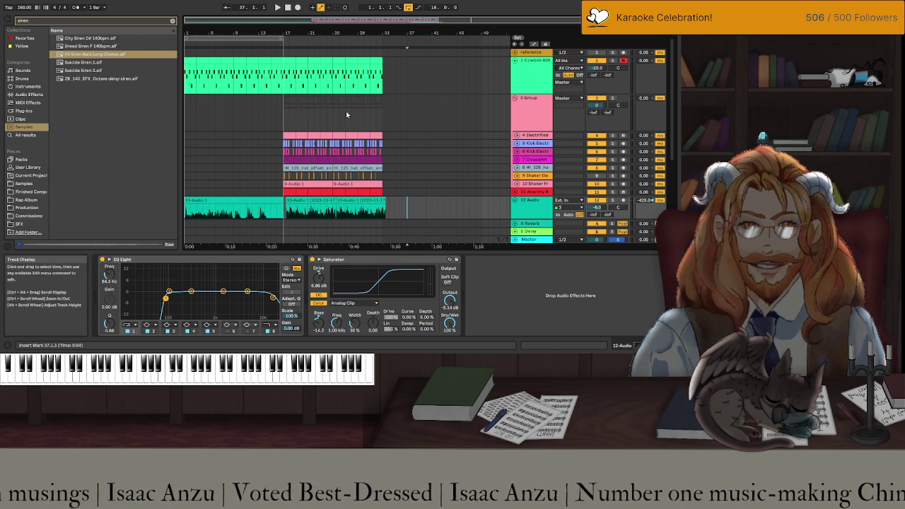
click(290, 136)
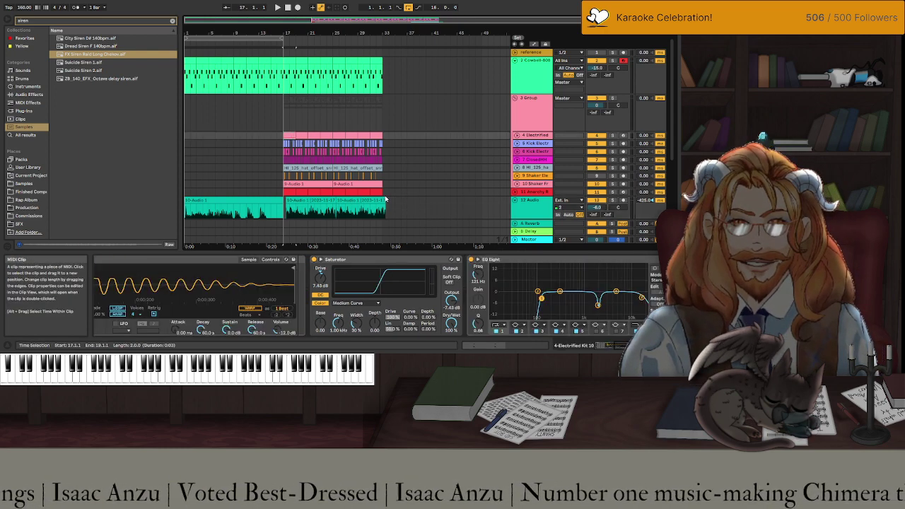
shift+click(386, 194)
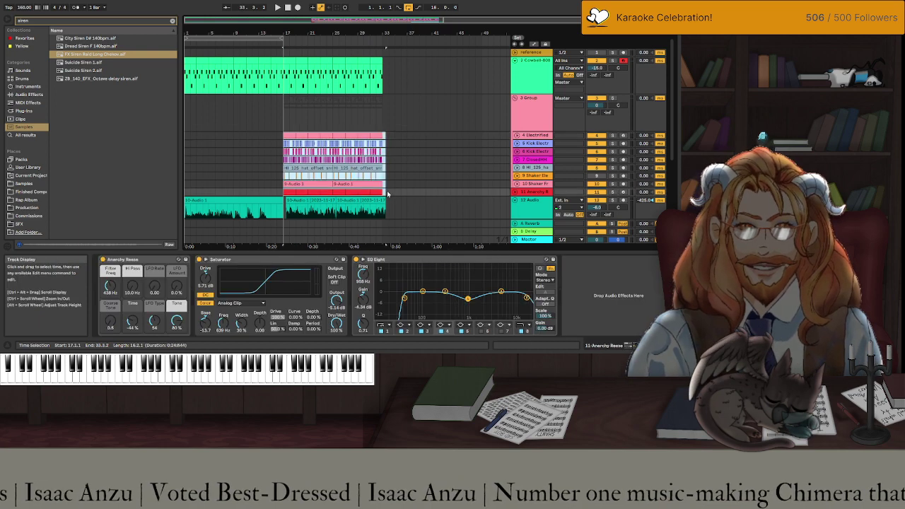
key(ctrl+c)
click(188, 139)
key(ctrl+v)
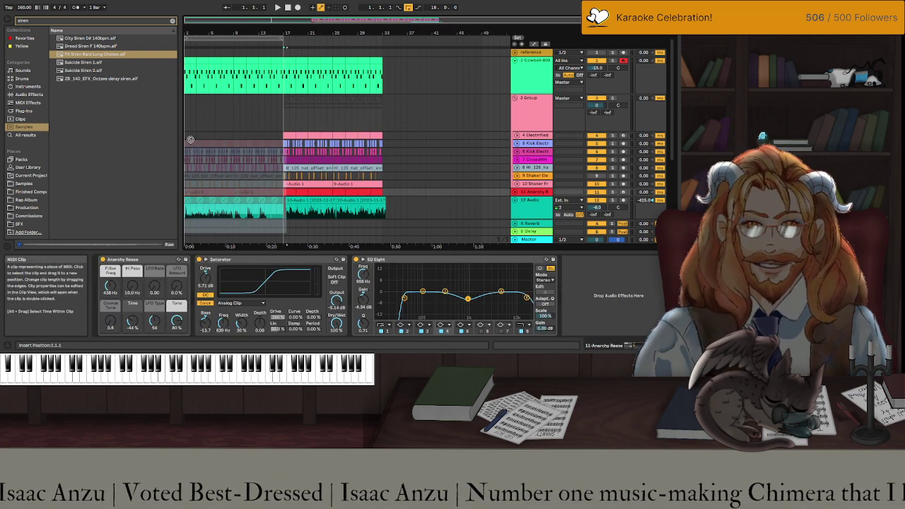
click(331, 178)
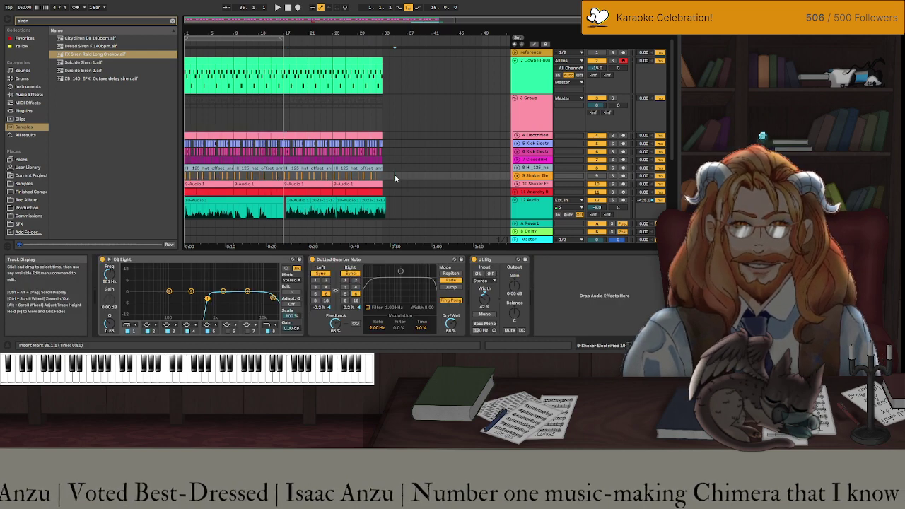
Add an EQ Eight after the Drum Buss on the 3 Group track and narrow it to the midrange with its low-cut and high-cut bands.
scroll(239, 168, up, 3)
scroll(239, 167, left, 3)
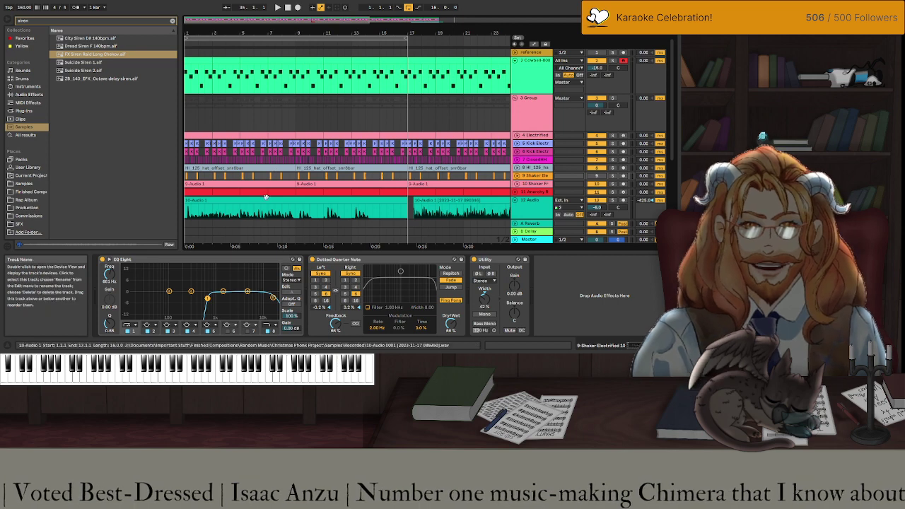
click(525, 110)
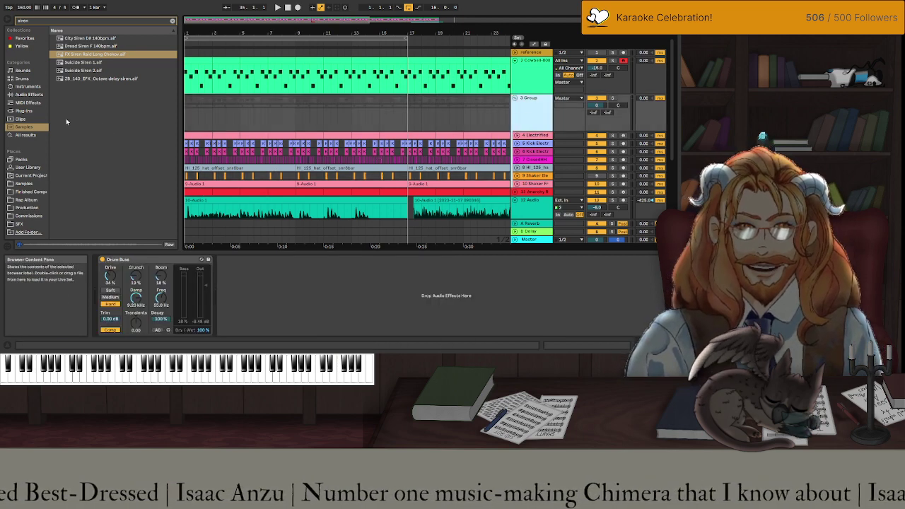
click(172, 21)
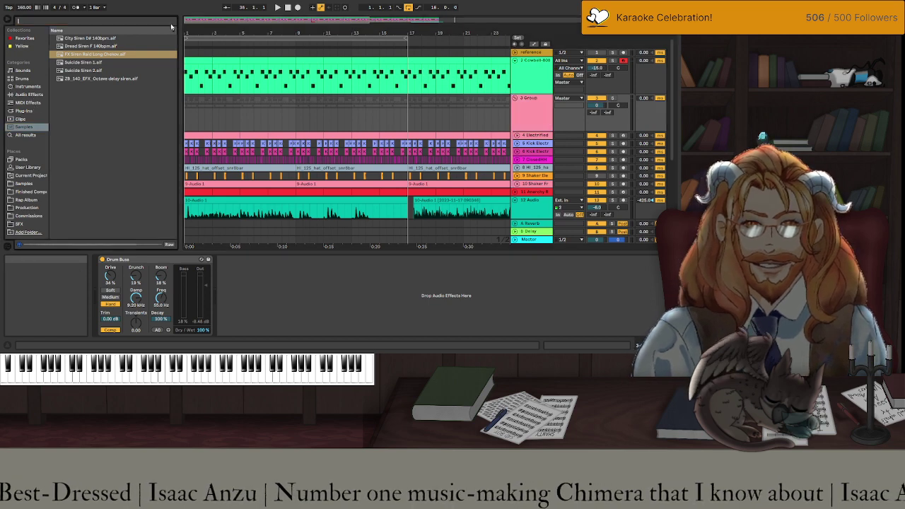
click(28, 94)
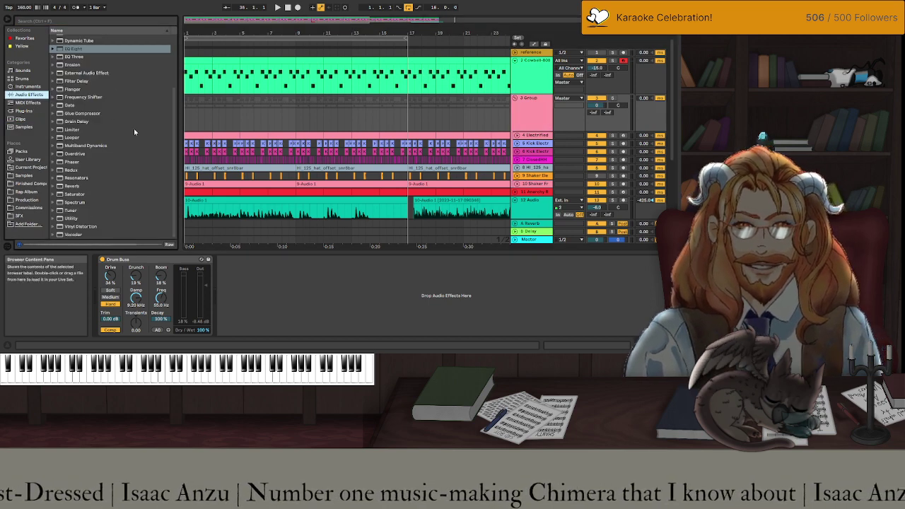
scroll(133, 132, up, 3)
scroll(134, 128, down, 1)
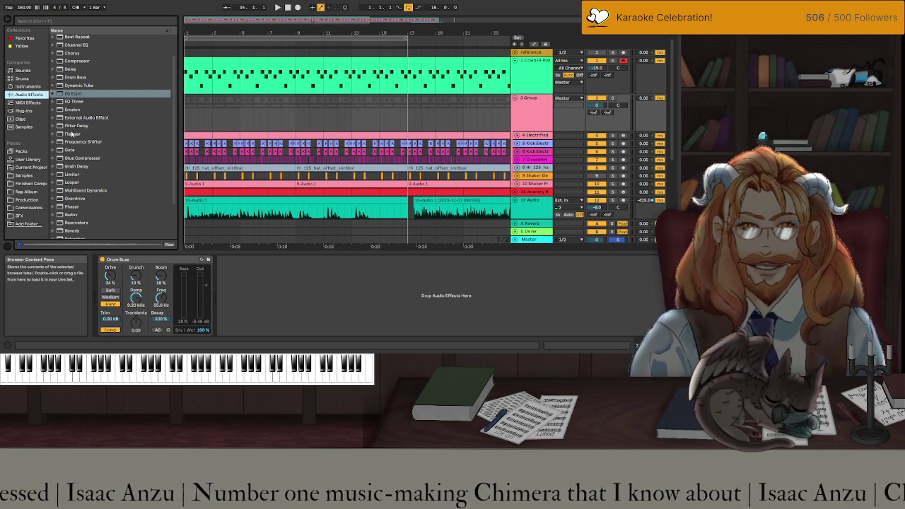
scroll(70, 134, down, 2)
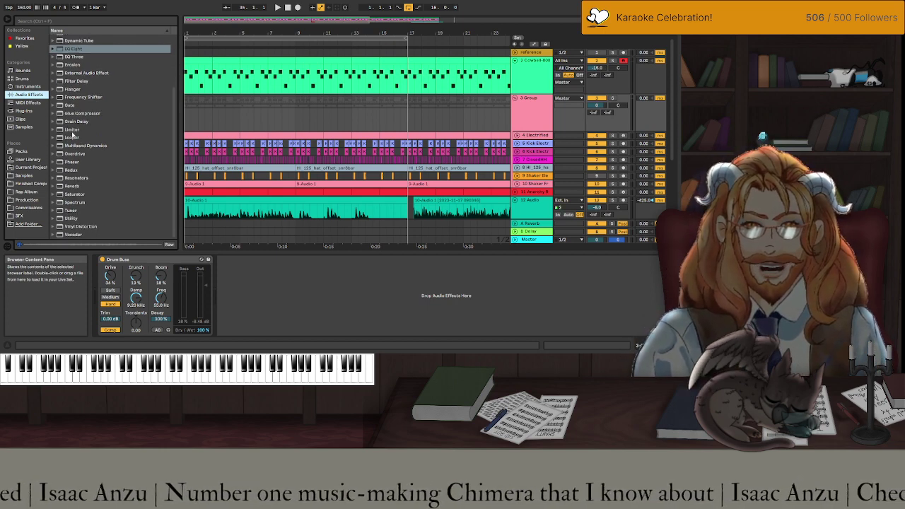
scroll(74, 99, up, 2)
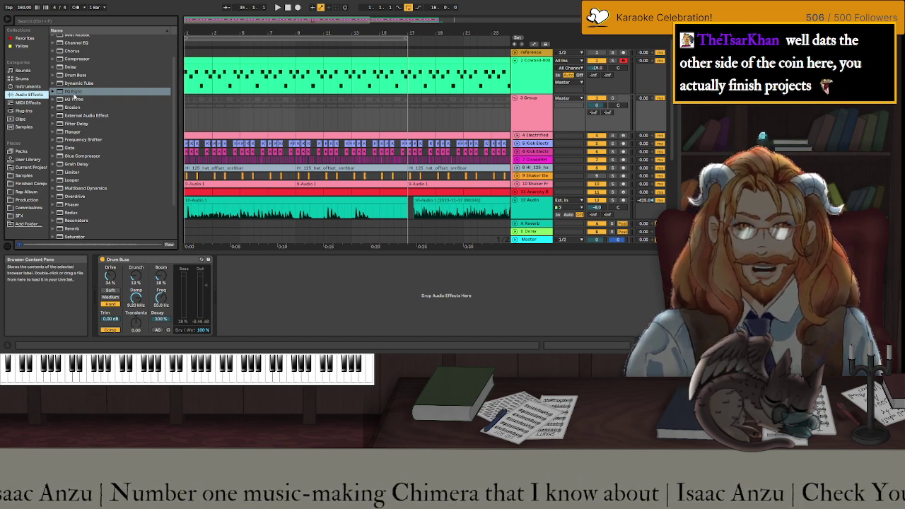
drag(74, 93, 283, 303)
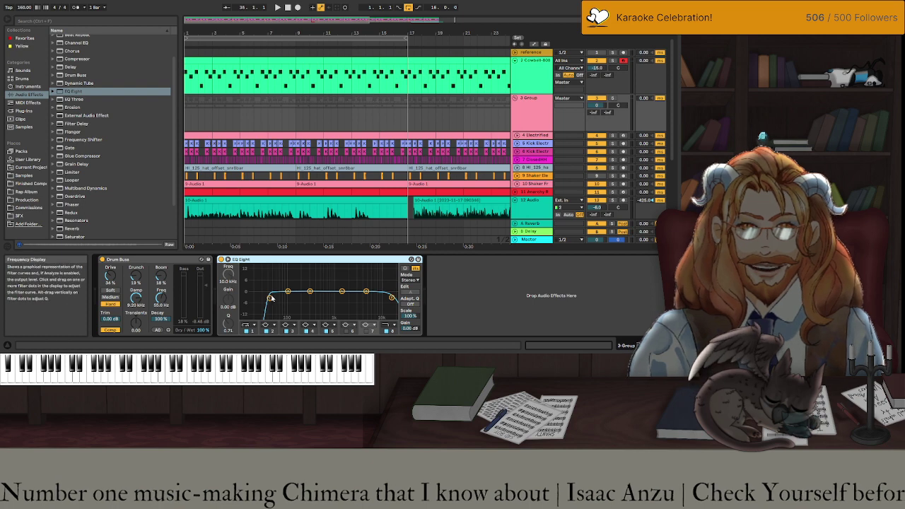
drag(269, 298, 307, 298)
drag(392, 297, 361, 297)
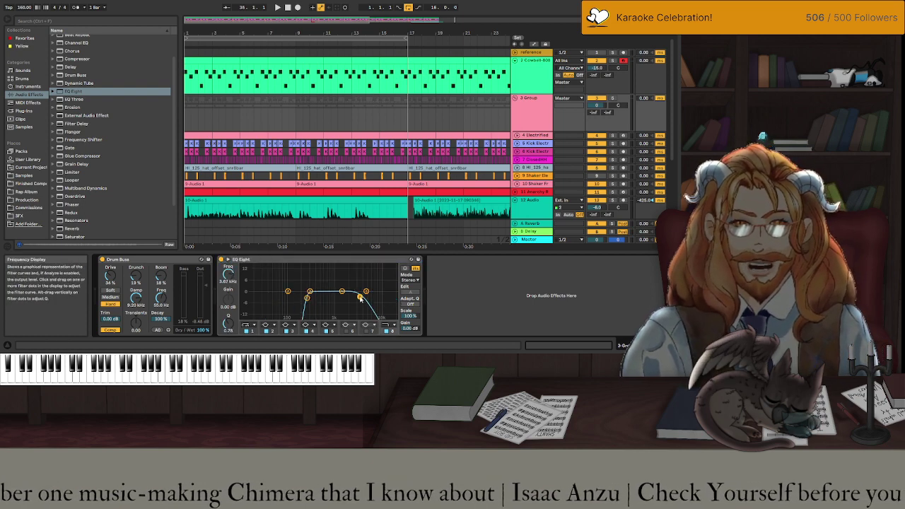
Solo the 3 Group track and play bars 1 to 17 to check the filtered sound.
click(614, 100)
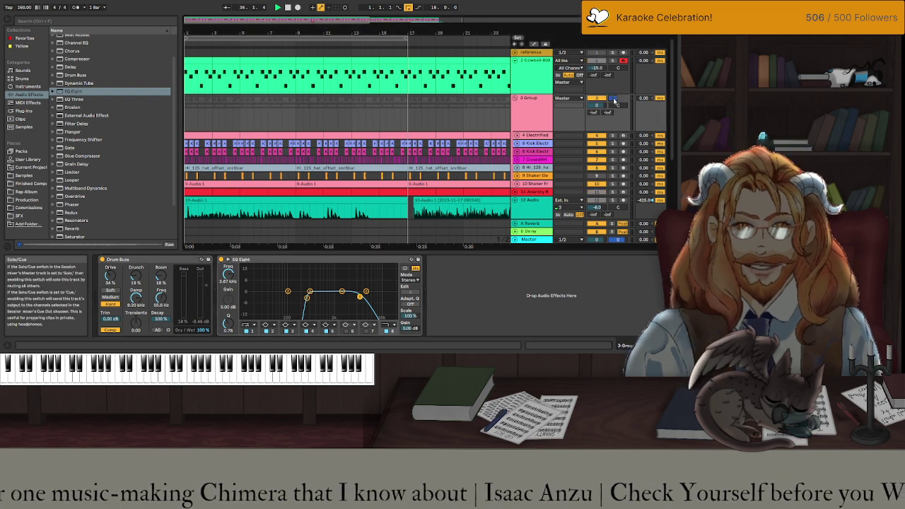
click(327, 40)
key(space)
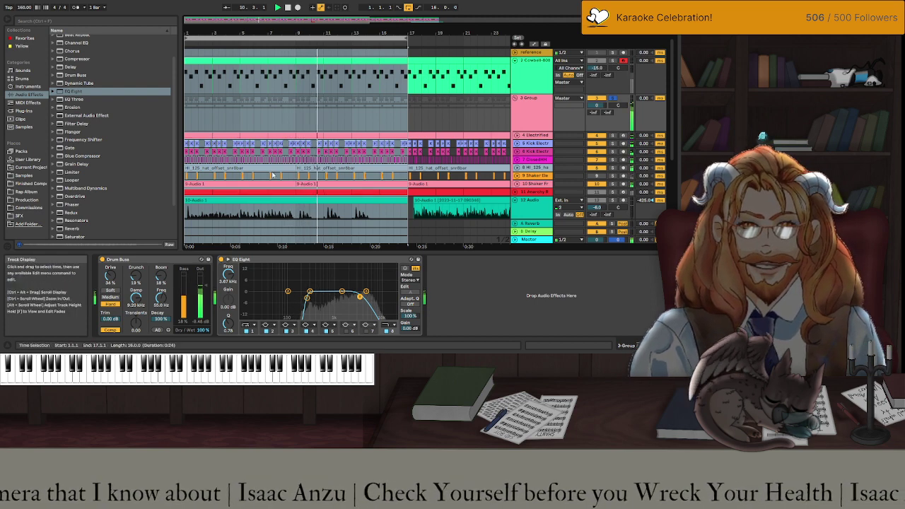
Try removing the hat loop clips on track 8 from bars 1 to 17.
click(315, 167)
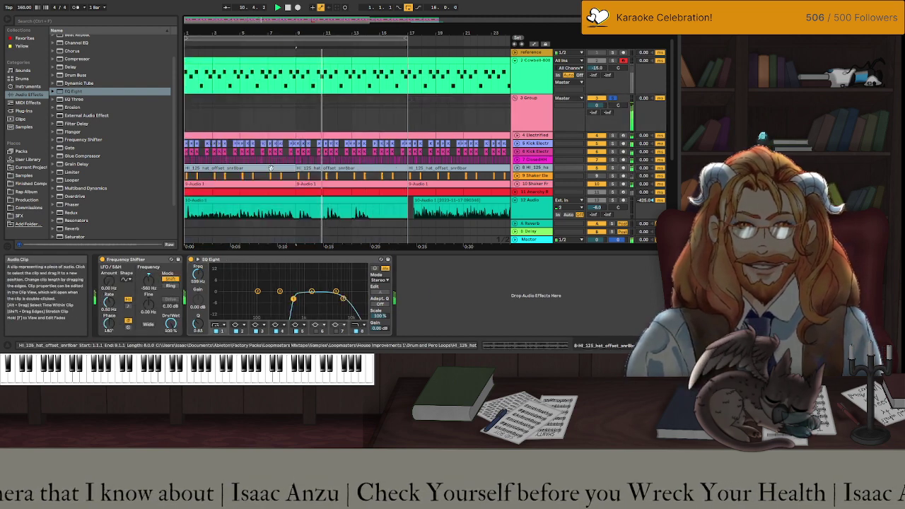
click(319, 169)
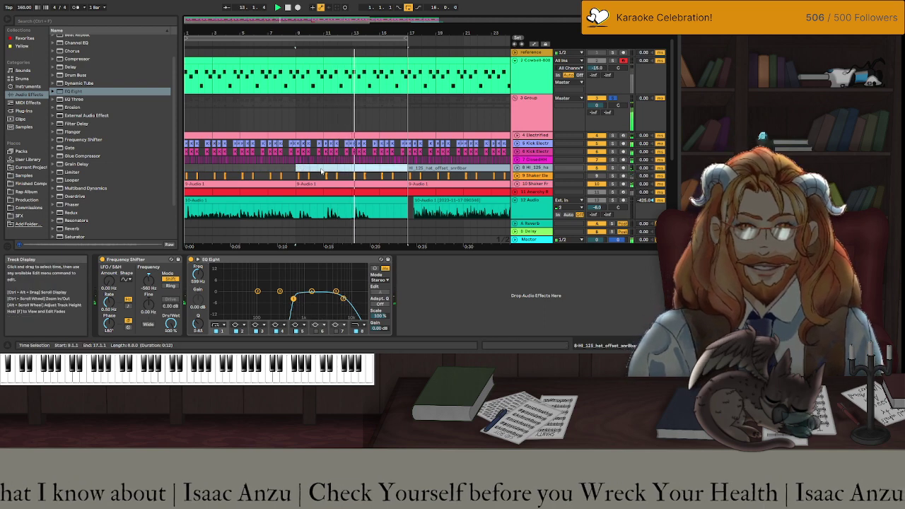
Delete the two audio clips on the 10 Shaker track between bars 1 and 17.
click(268, 186)
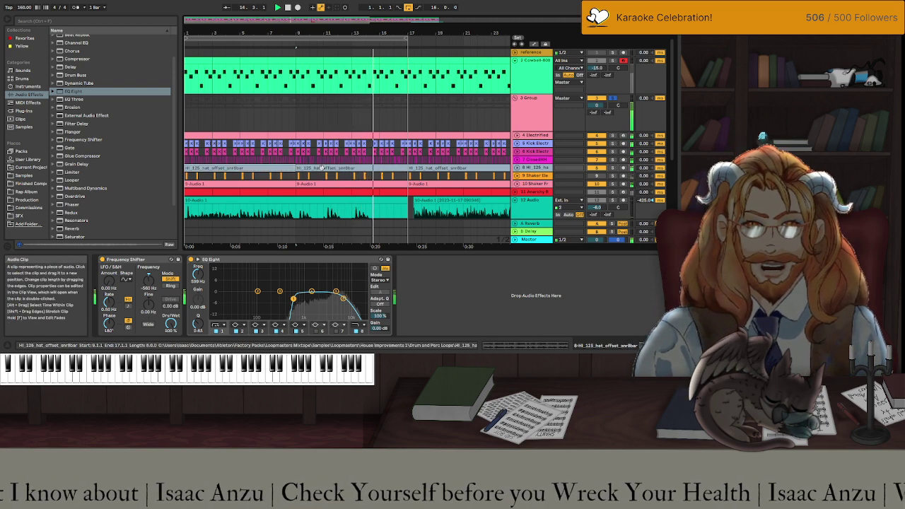
click(270, 184)
click(322, 185)
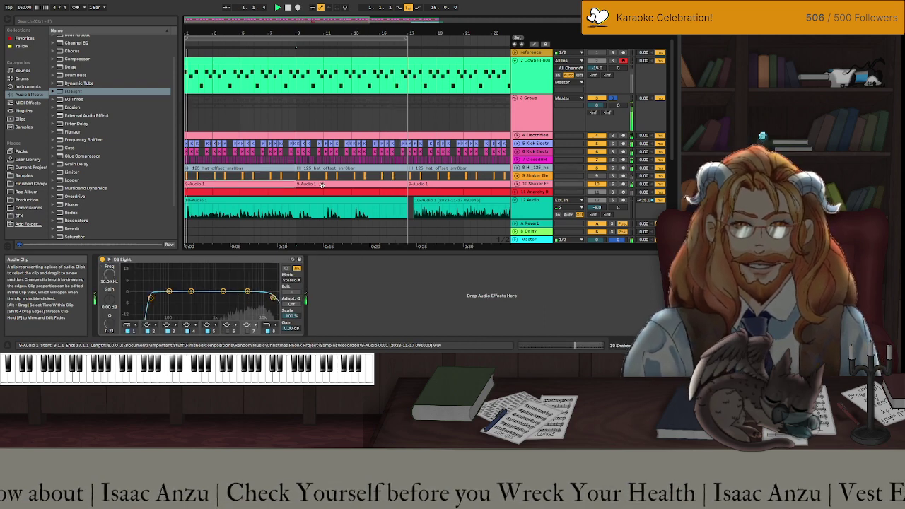
click(322, 189)
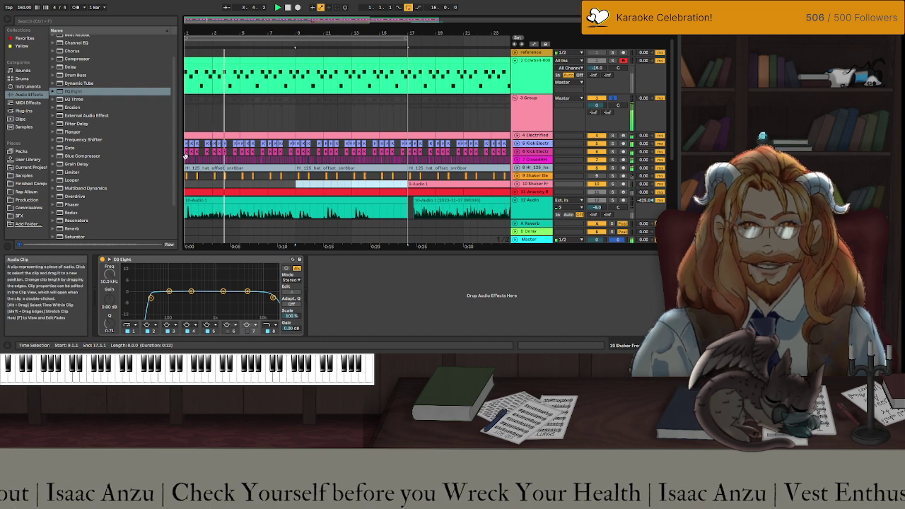
Delete the clips between bars 1 and 17 on the 6 Kick, 4 Electrified and 9 Shaker tracks.
click(406, 152)
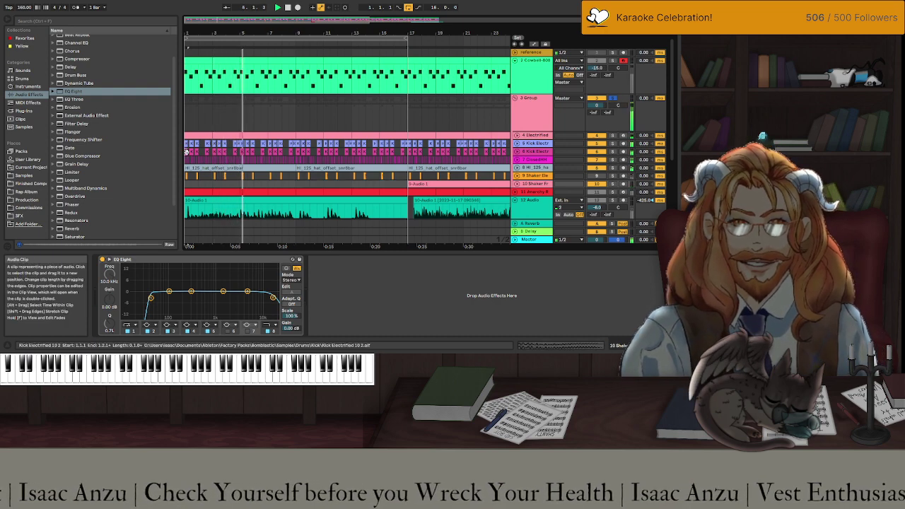
shift+click(407, 153)
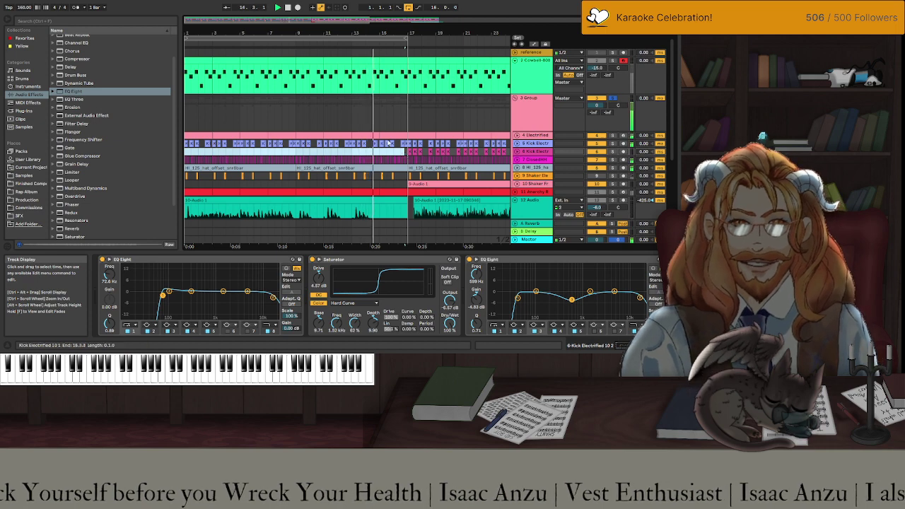
click(388, 135)
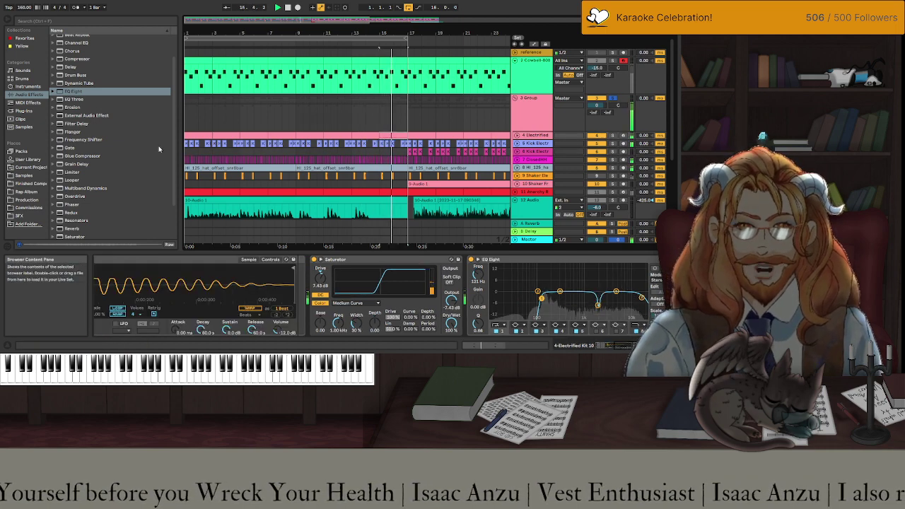
click(194, 135)
click(195, 136)
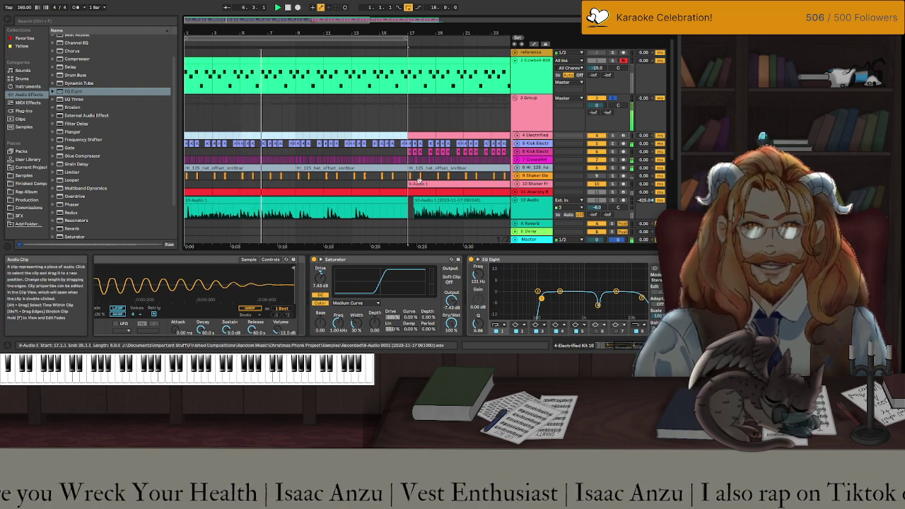
drag(408, 176, 400, 176)
click(386, 168)
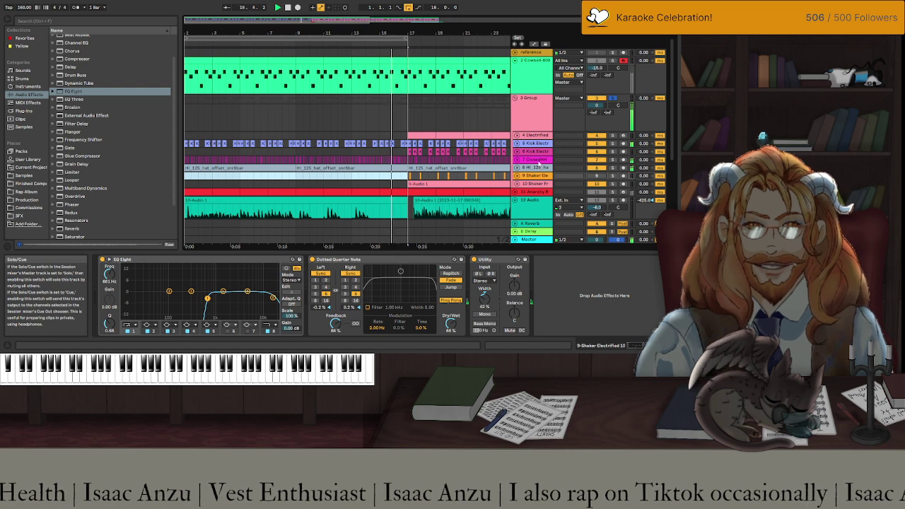
Automate the Device On parameter of the 3 Group track's EQ Eight to switch off at bar 17, and stop playback.
click(531, 113)
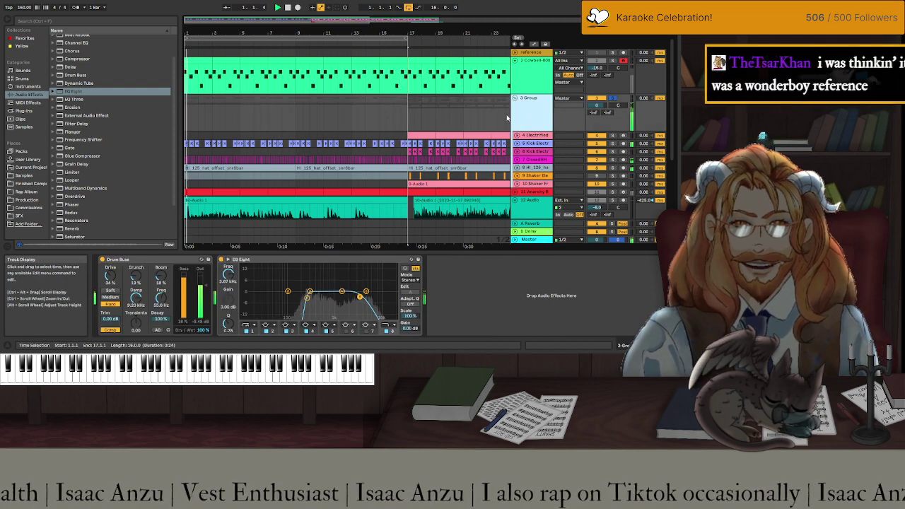
key(a)
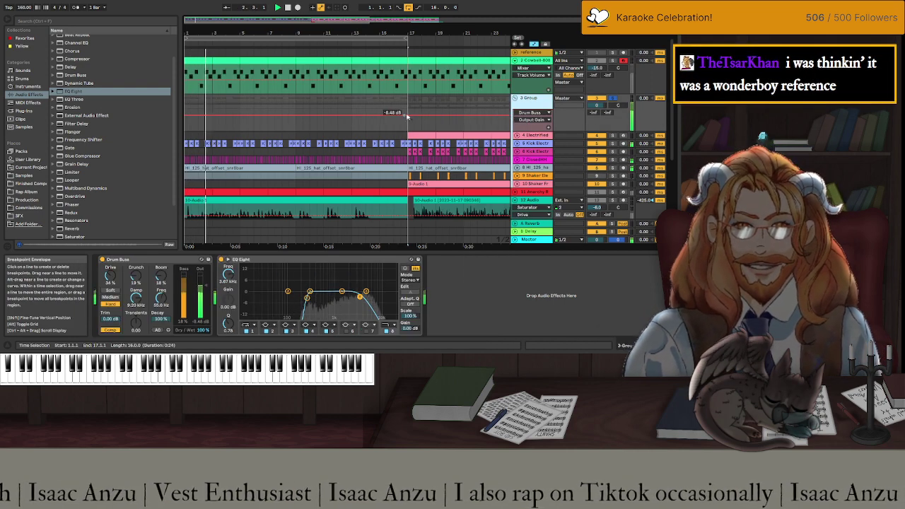
click(534, 112)
click(534, 143)
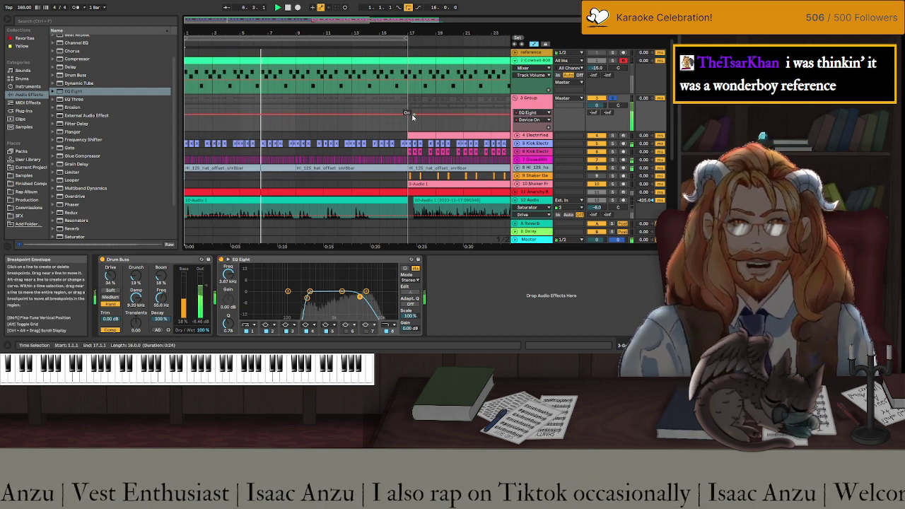
drag(410, 114, 405, 127)
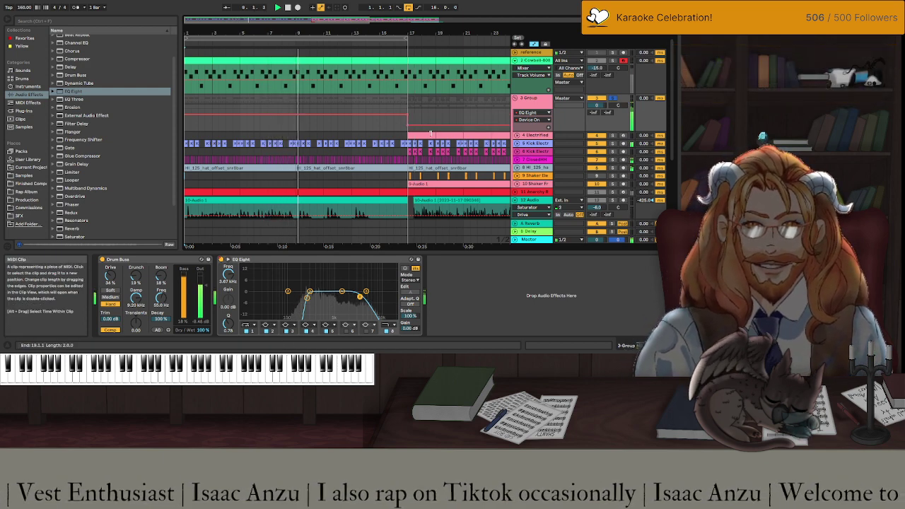
key(space)
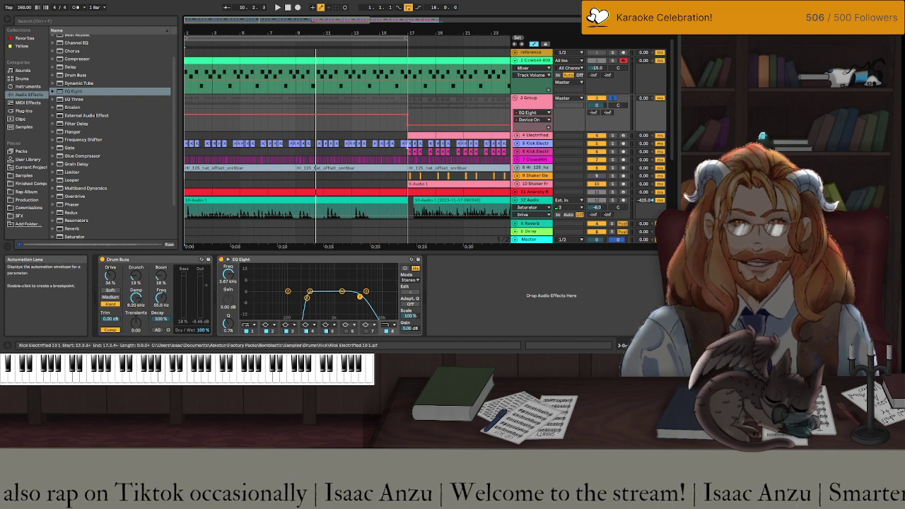
Copy the siren clip at bar 29 on the 13 FX Siren track to bars 13 to 17, and save the set.
scroll(445, 164, down, 5)
click(445, 167)
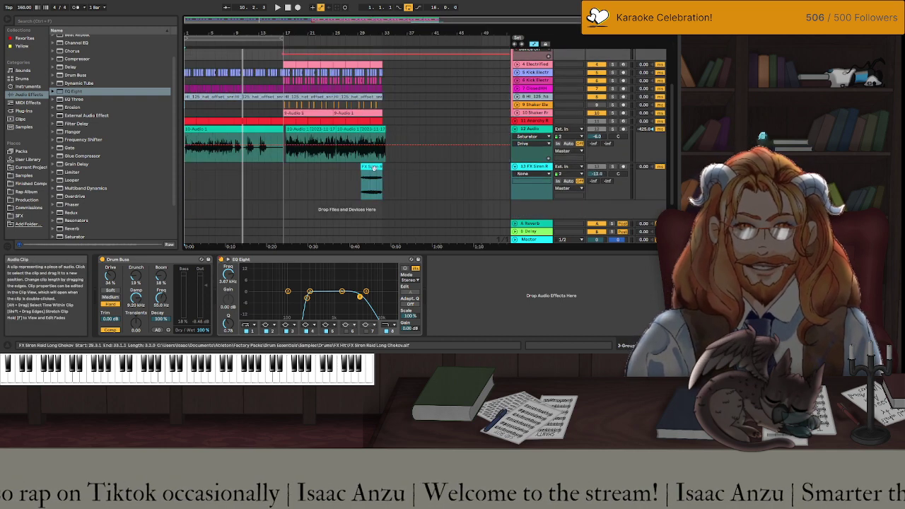
click(374, 168)
drag(374, 168, 274, 167)
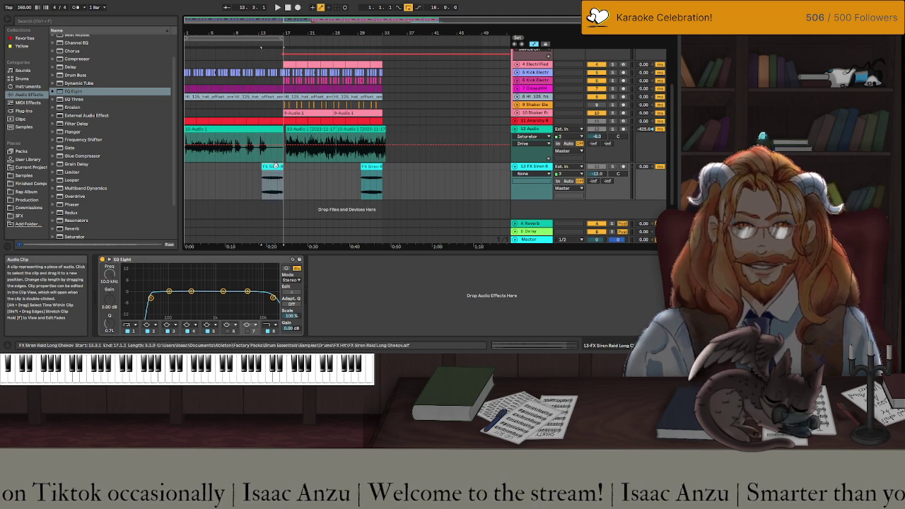
click(377, 166)
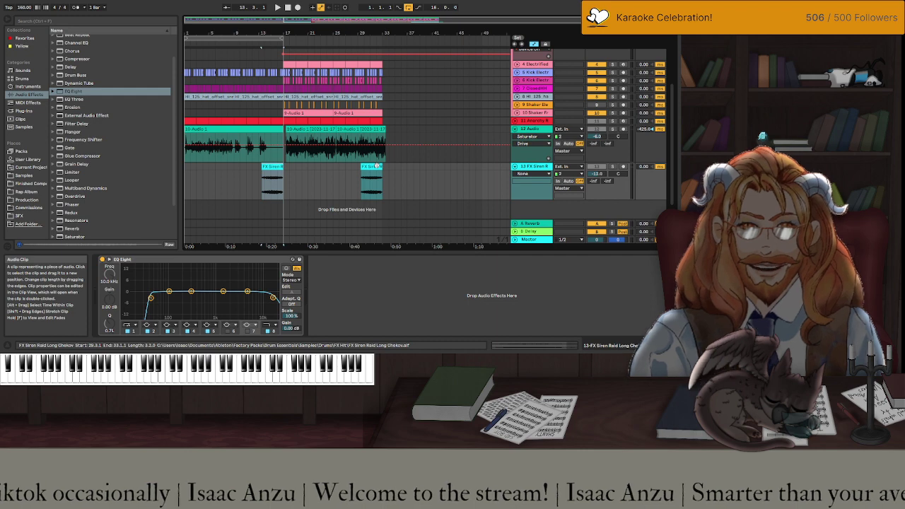
scroll(384, 126, up, 3)
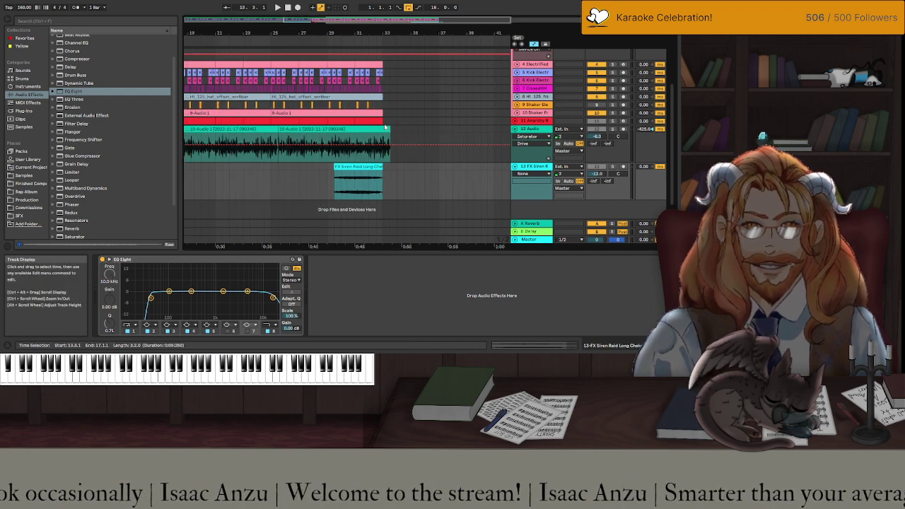
scroll(385, 126, down, 3)
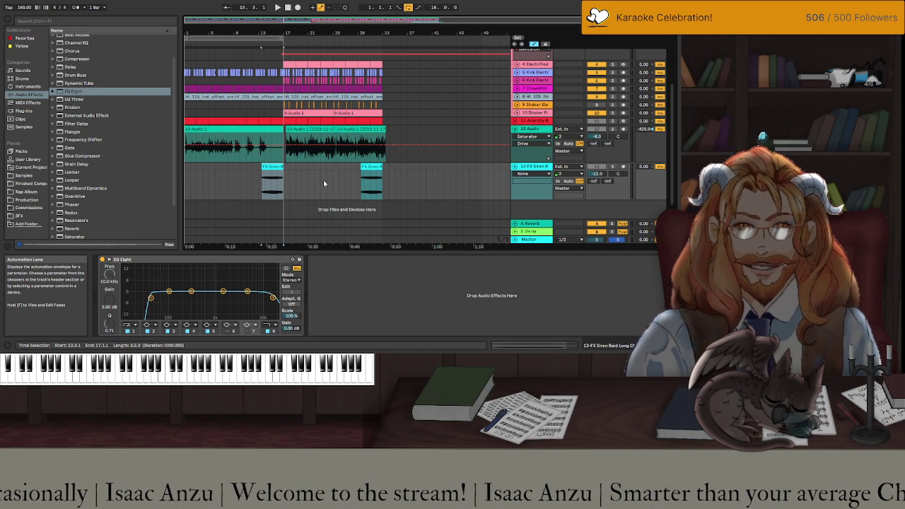
key(ctrl+s)
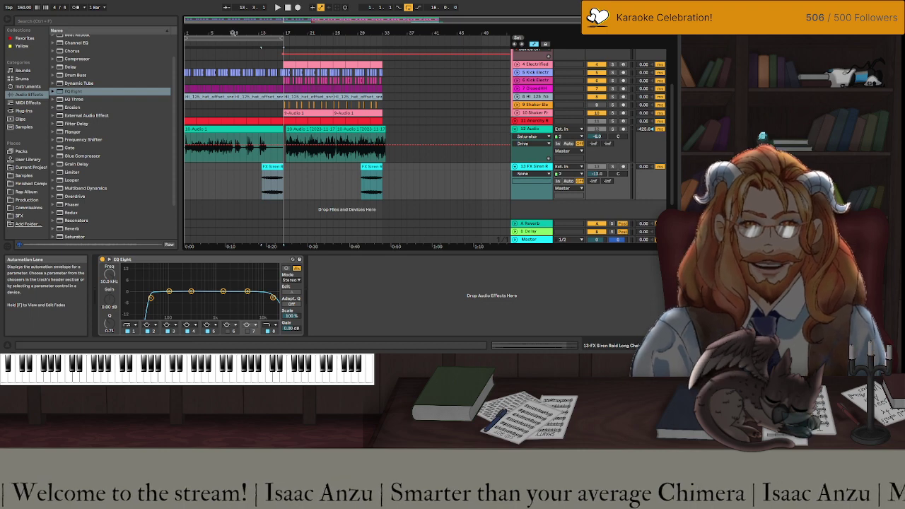
Unsolo the 3 Group track and play the full mix from bar 1.
scroll(636, 62, up, 3)
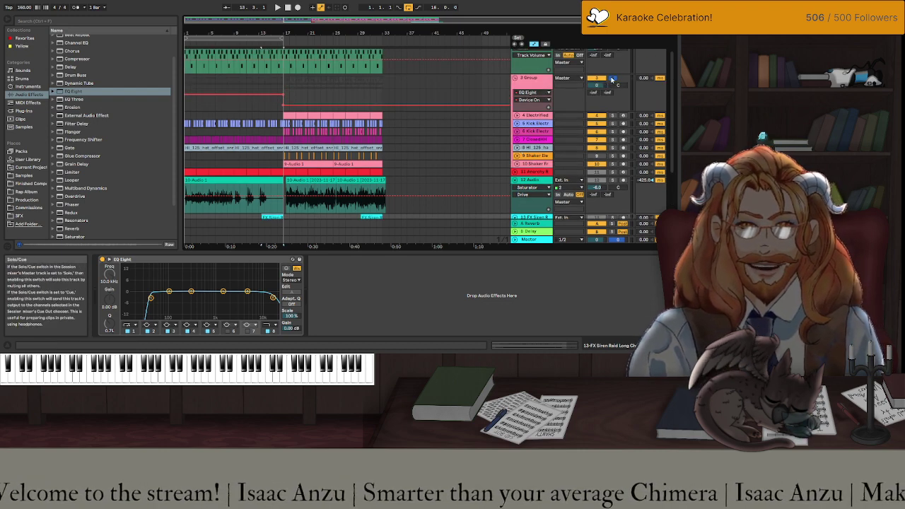
click(210, 37)
key(space)
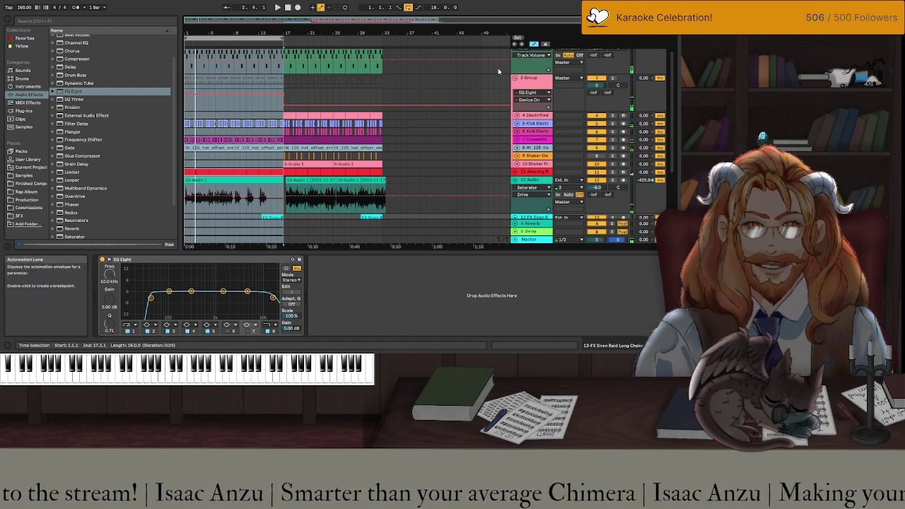
Copy the EQ Eight from the 3 Group track to the end of the 2 Cowbell-808 device chain.
scroll(538, 71, up, 2)
click(538, 61)
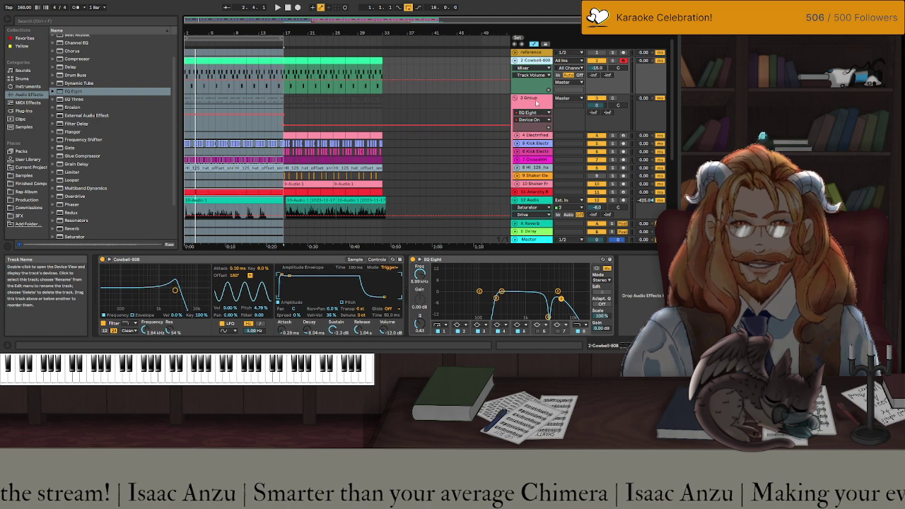
click(534, 111)
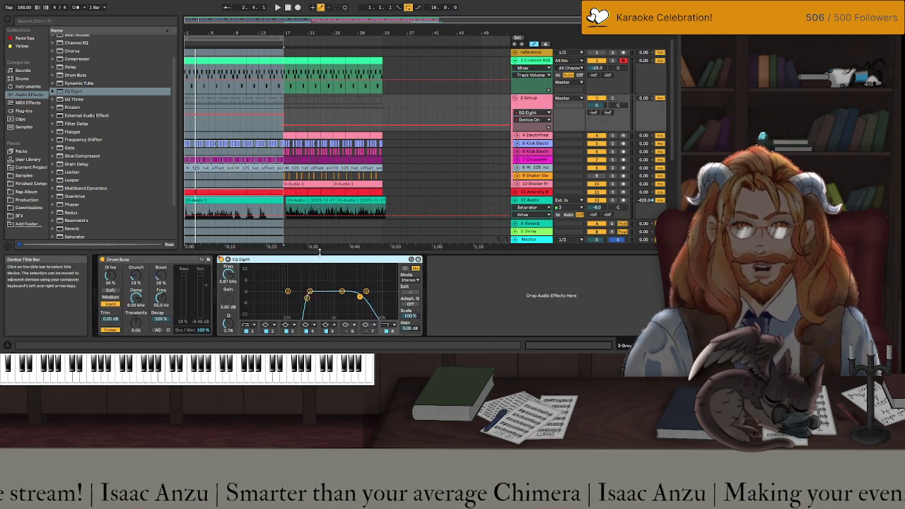
click(534, 61)
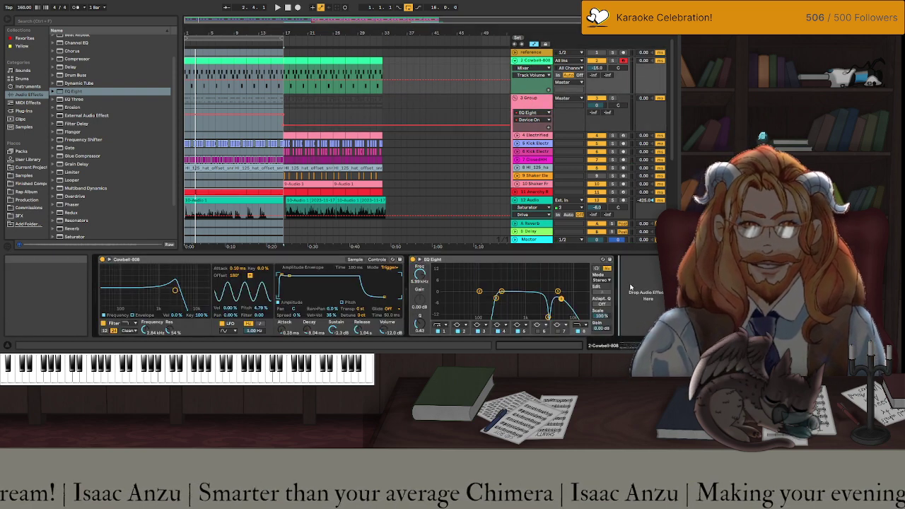
drag(631, 287, 631, 289)
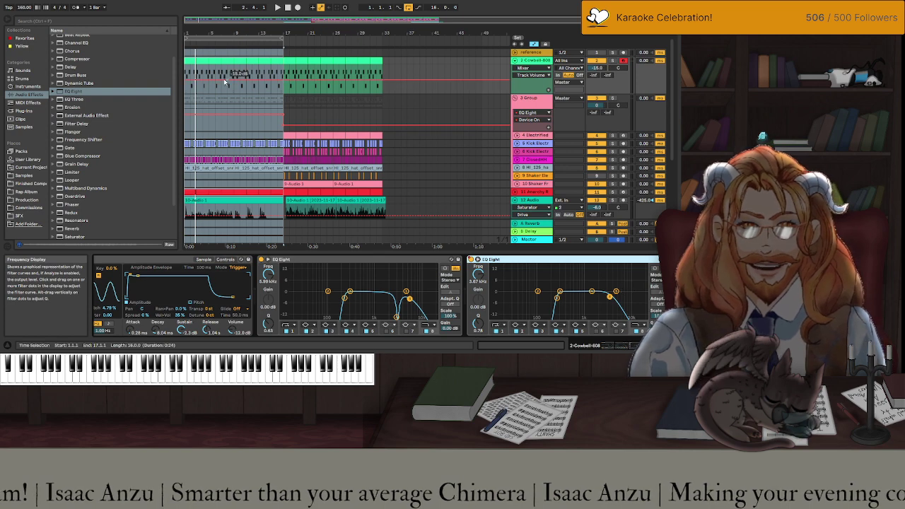
Narrow the added Cowbell-808 EQ Eight to a sharp peak at about 360 Hz while bars 1 to 17 play.
key(space)
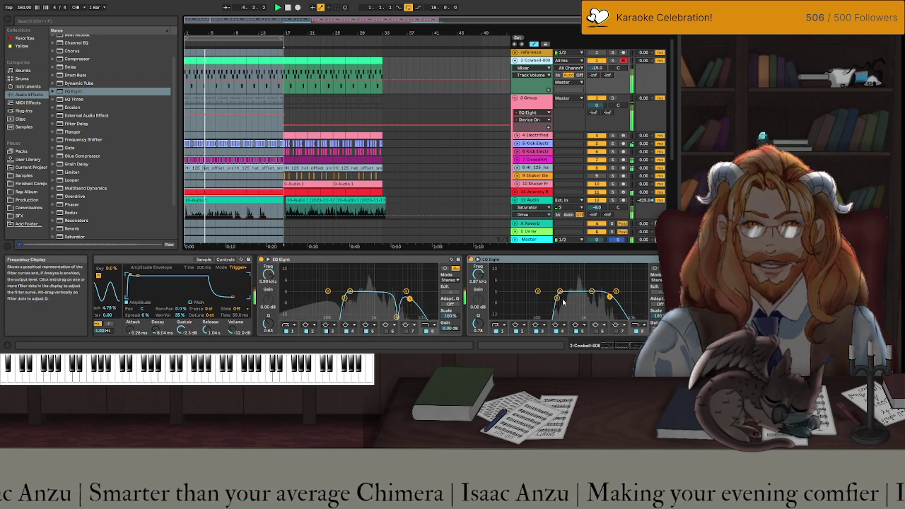
drag(556, 297, 585, 297)
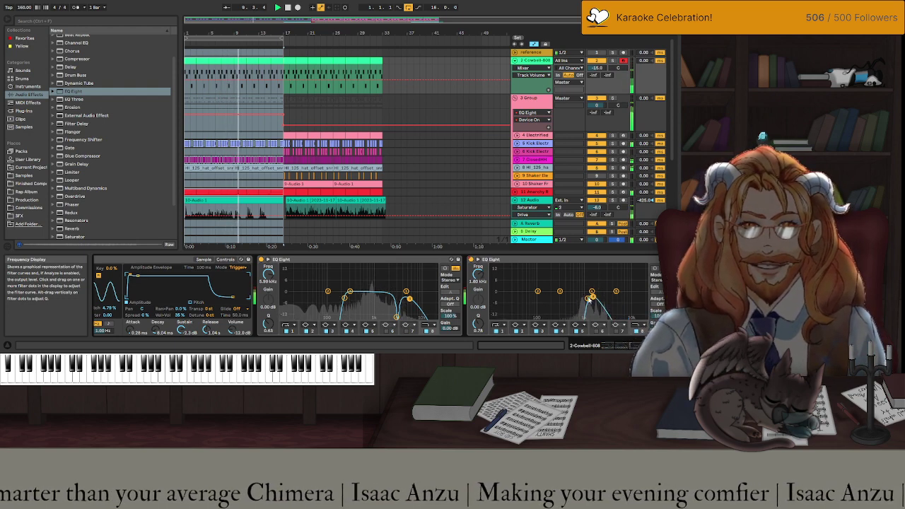
mouse_move(589, 300)
mouse_down()
mouse_move(561, 299)
mouse_move(577, 297)
mouse_up()
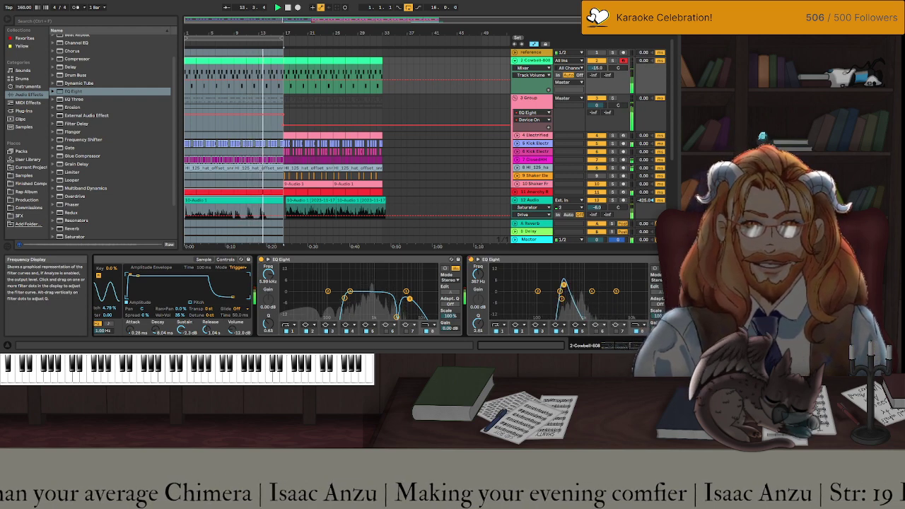
drag(570, 293, 564, 285)
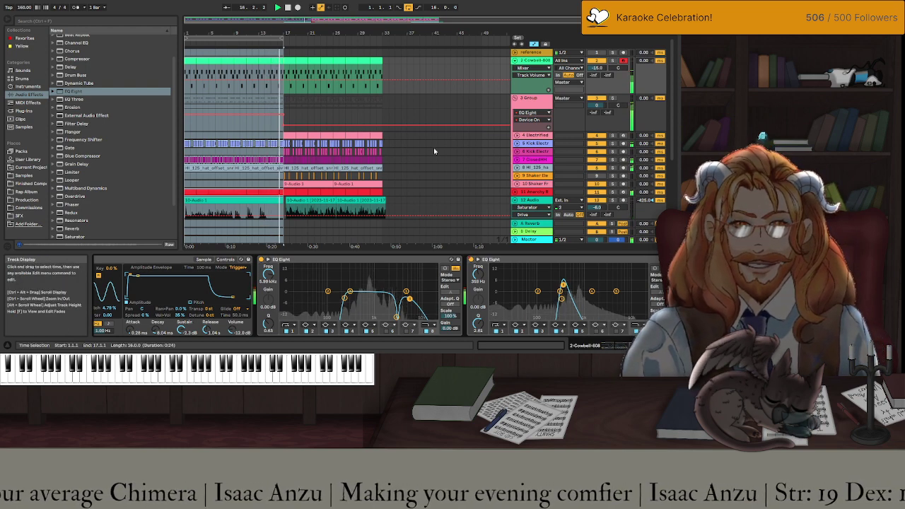
Add full-length fade-ins to both siren clips on the 13 FX Siren track, at bars 13 and 29.
scroll(427, 119, down, 3)
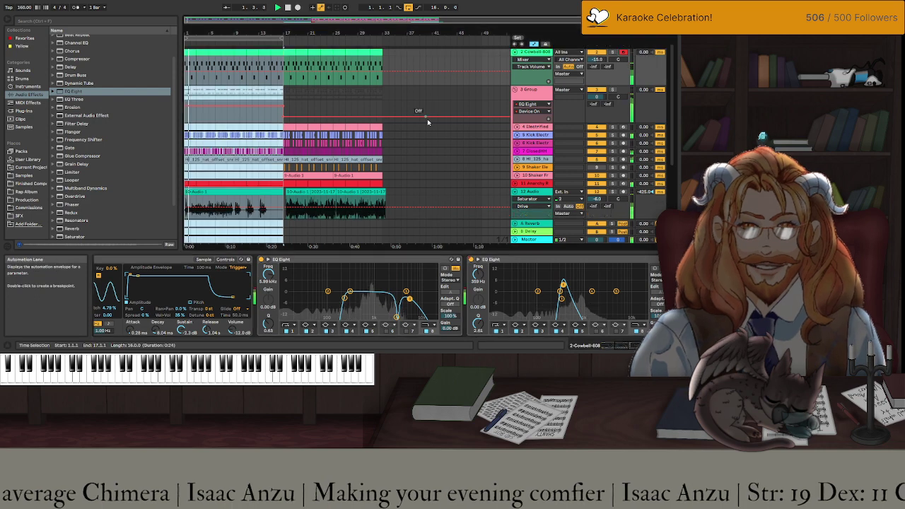
scroll(419, 133, down, 1)
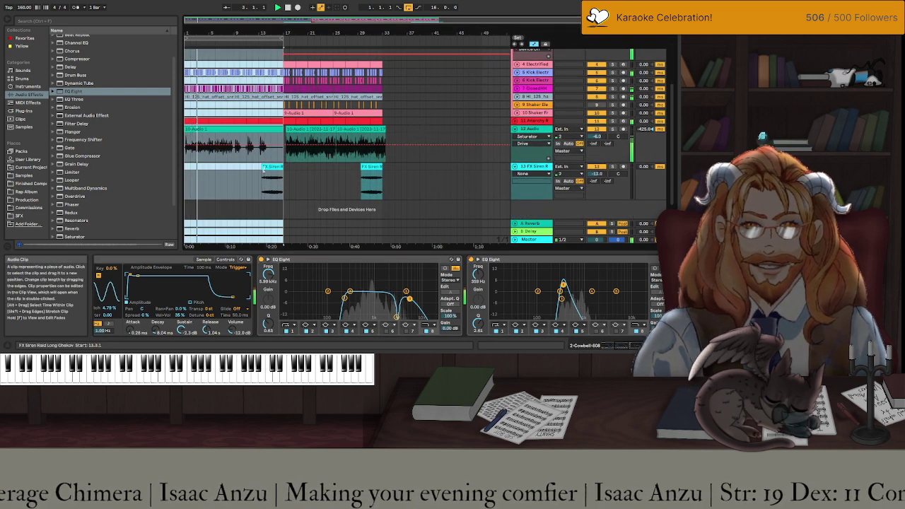
click(266, 168)
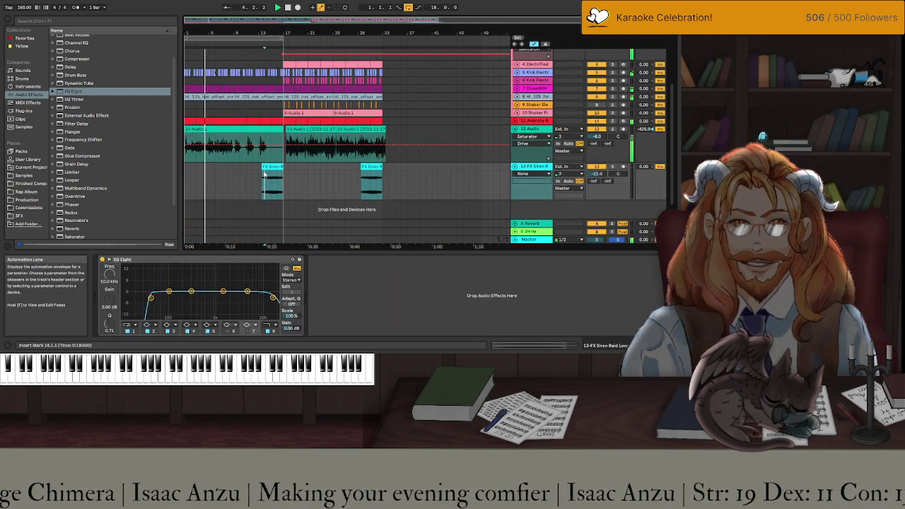
click(274, 183)
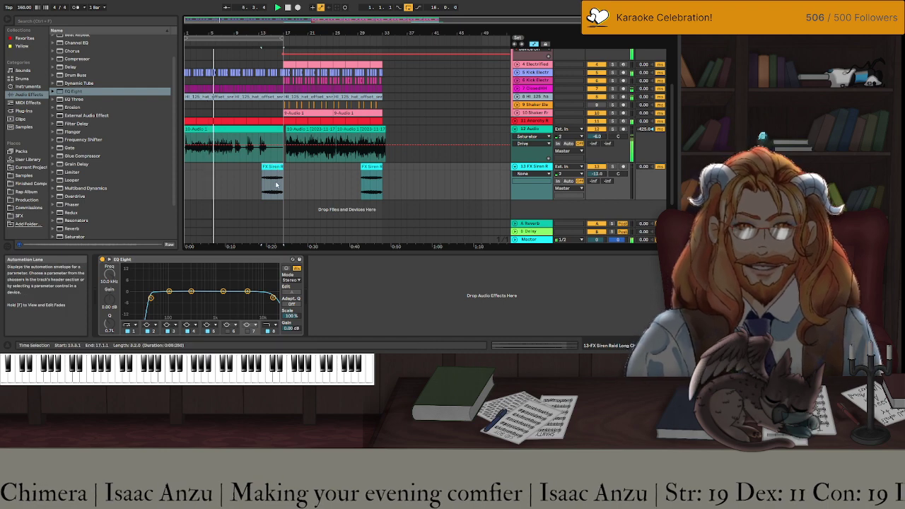
drag(263, 170, 304, 174)
drag(362, 168, 382, 170)
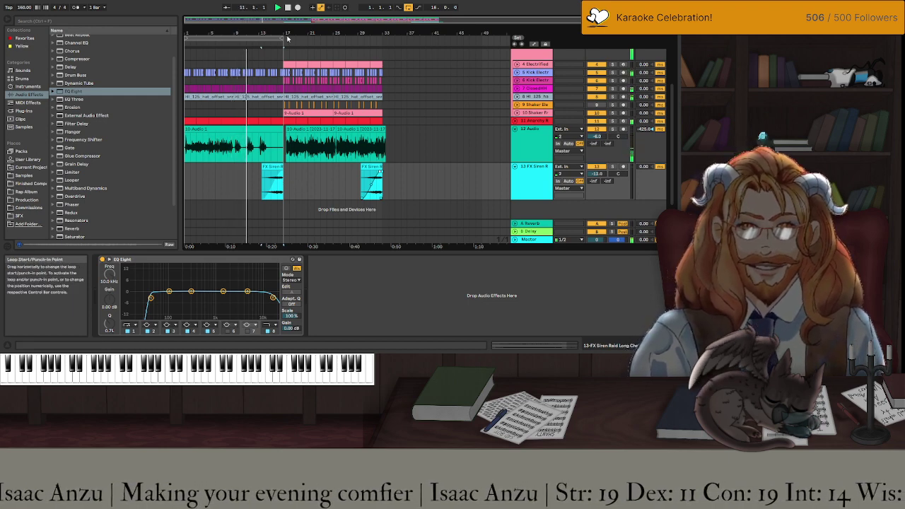
Extend the loop from bar 1 to bar 34 and save the set.
drag(283, 42, 387, 53)
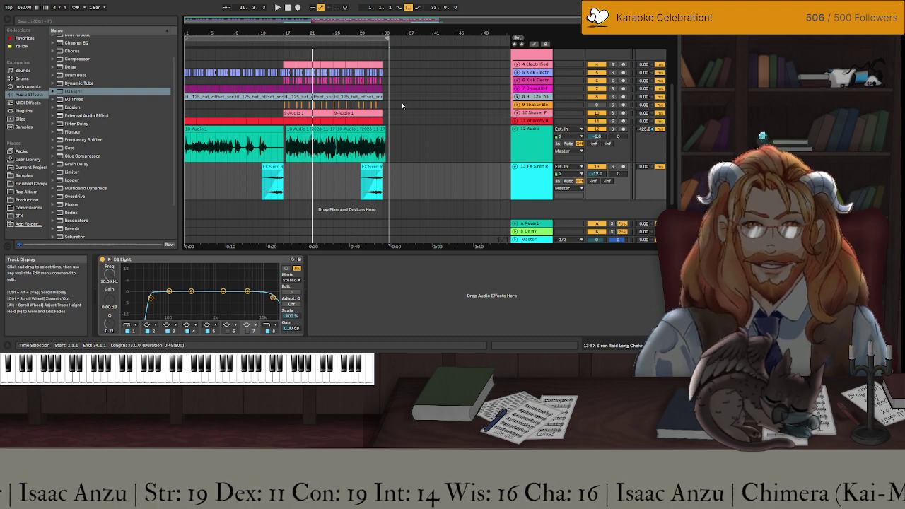
key(ctrl+s)
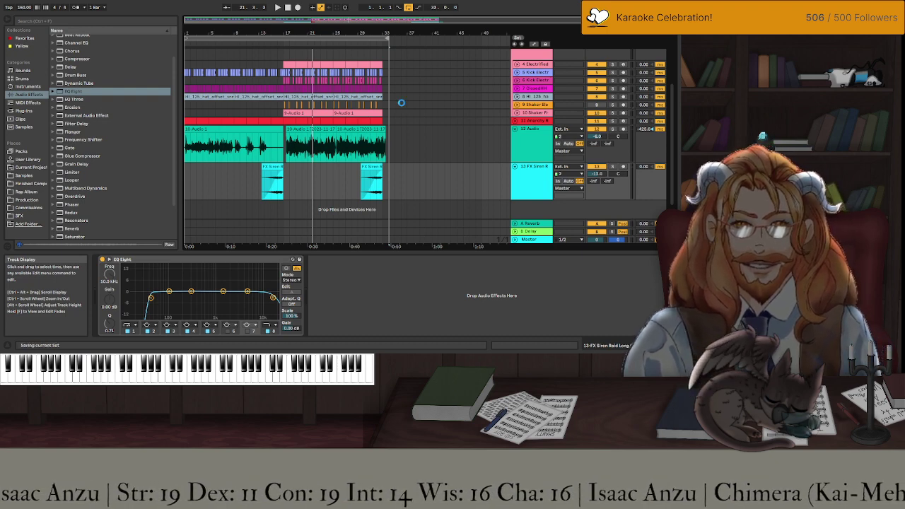
Copy the EQ Eight from the 3 Group track to the end of the 11 Anarchy Reese device chain.
scroll(402, 113, up, 3)
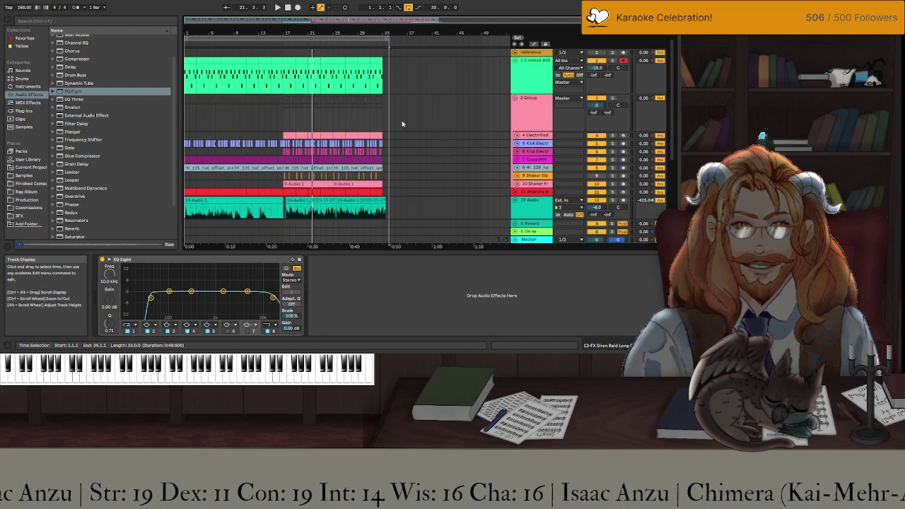
scroll(402, 124, down, 3)
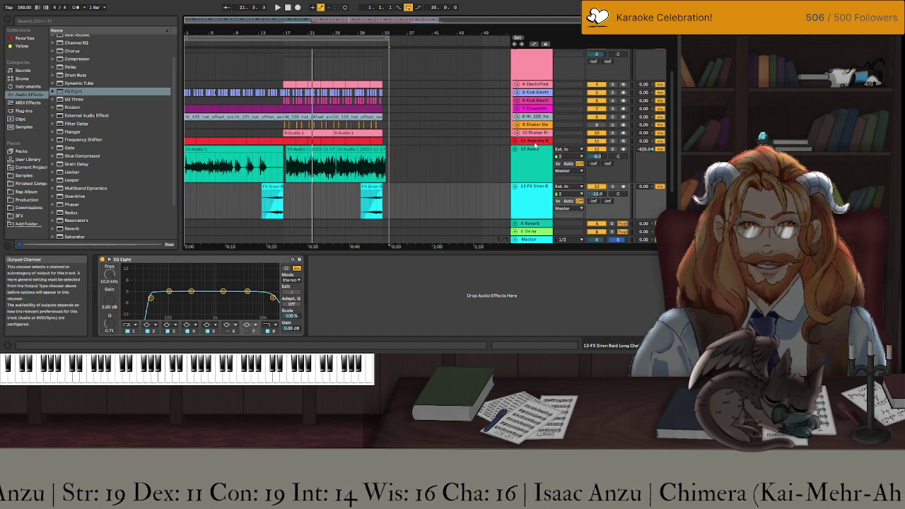
click(535, 142)
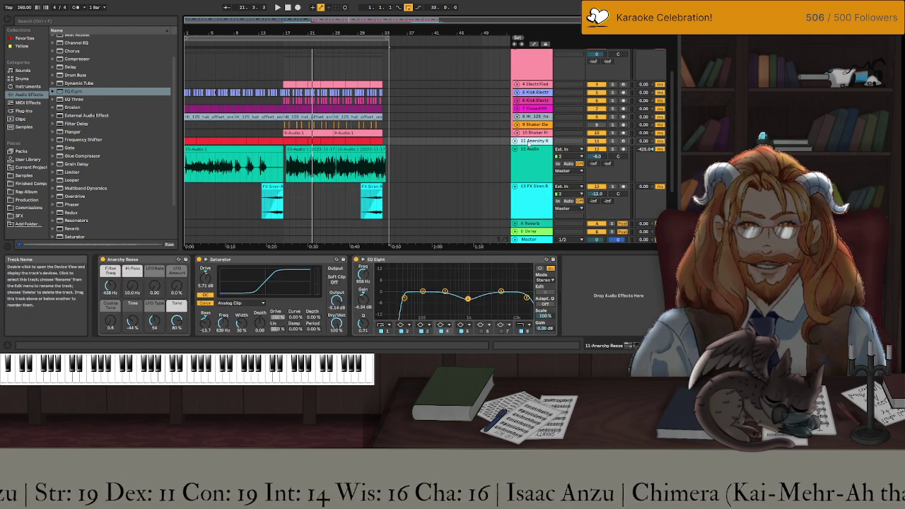
scroll(529, 141, up, 3)
click(530, 106)
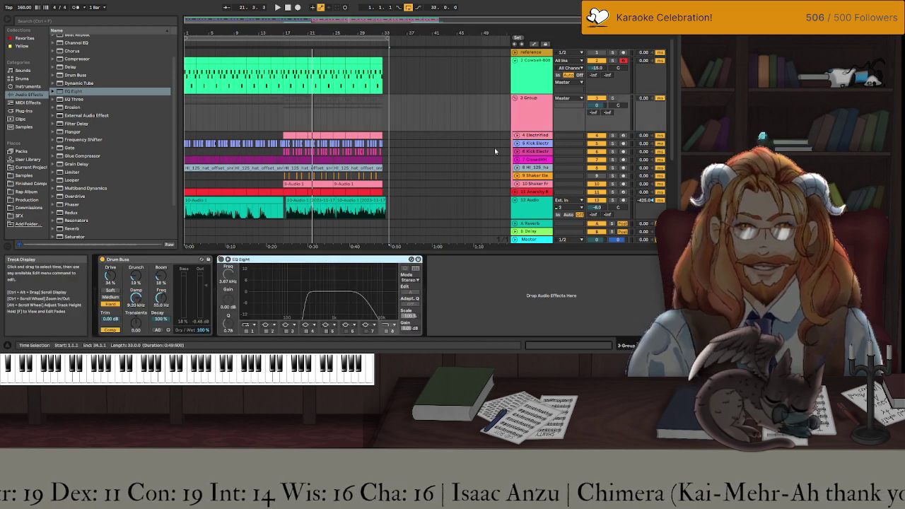
scroll(494, 148, down, 2)
click(533, 158)
drag(593, 288, 591, 286)
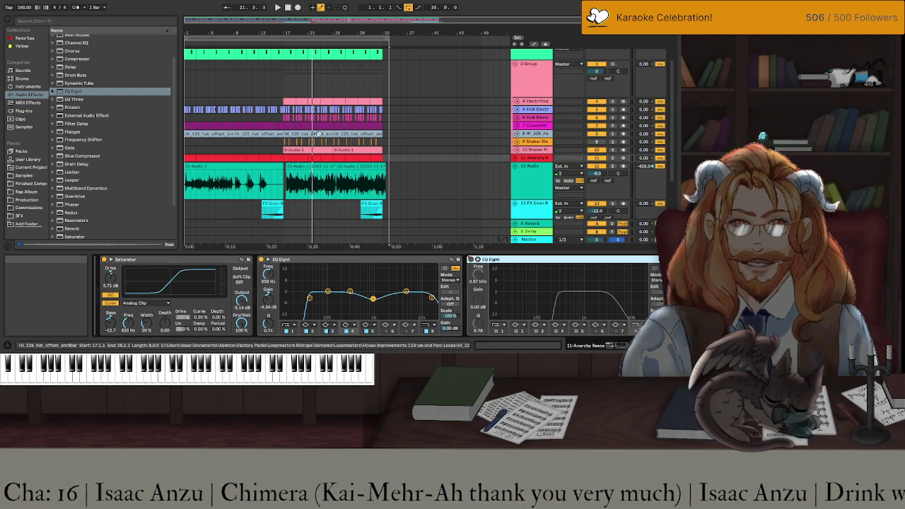
Play the mix from about bar 15 through the transition into the main section.
click(275, 157)
key(space)
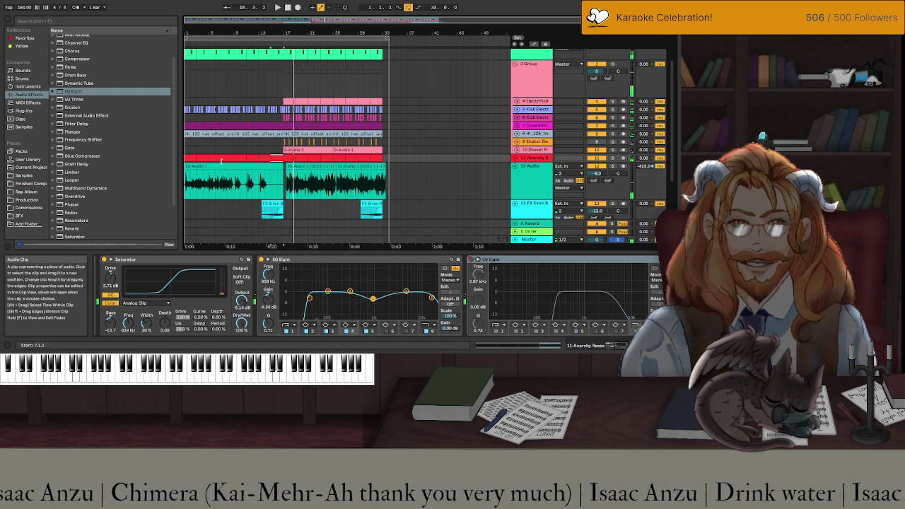
key(space)
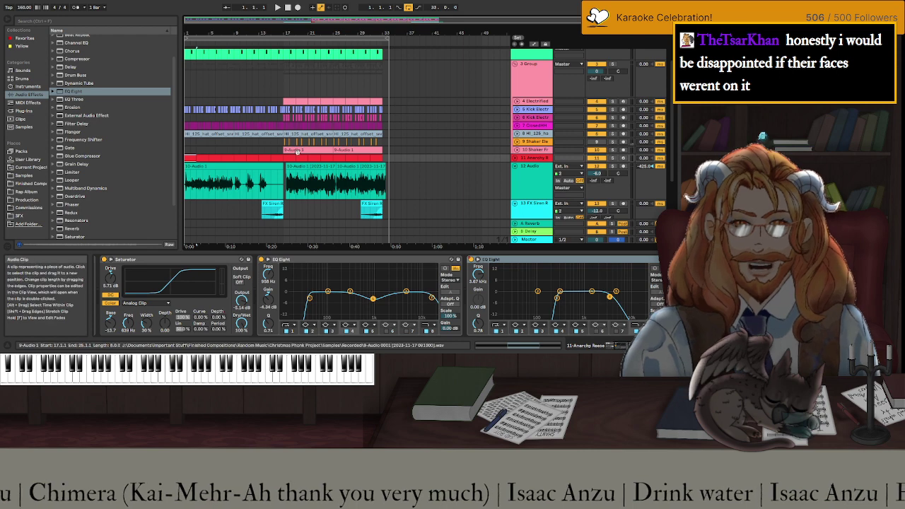
Search the clips library for "sweep" and preview the PPL Sweep Synth and Classic Sweep 140bpm clips.
click(22, 118)
click(100, 20)
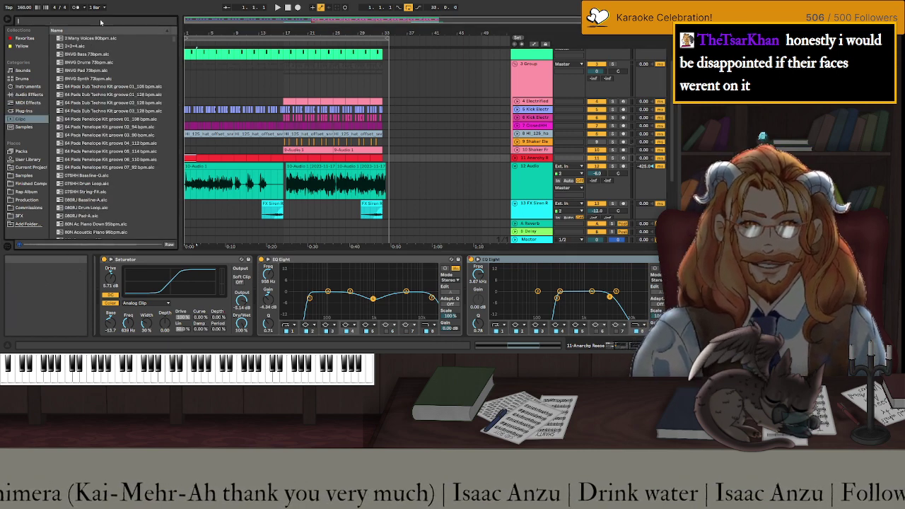
text(sweep)
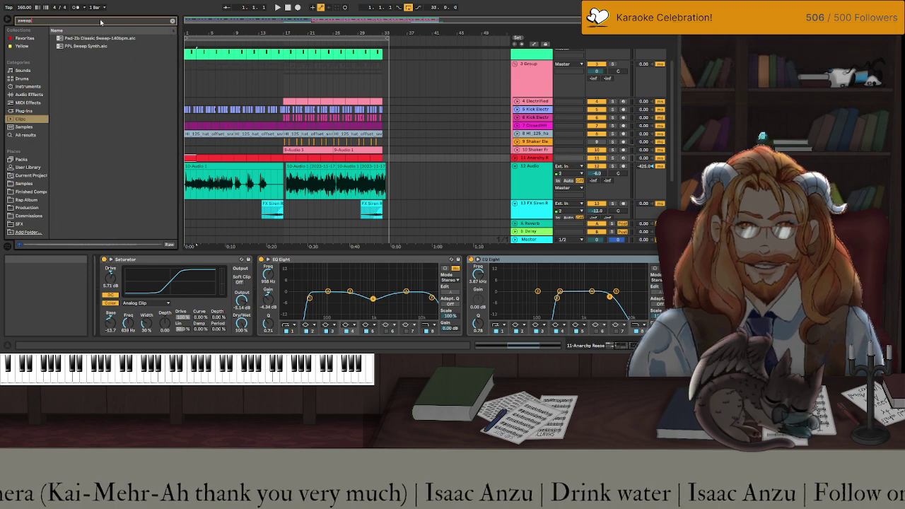
click(91, 46)
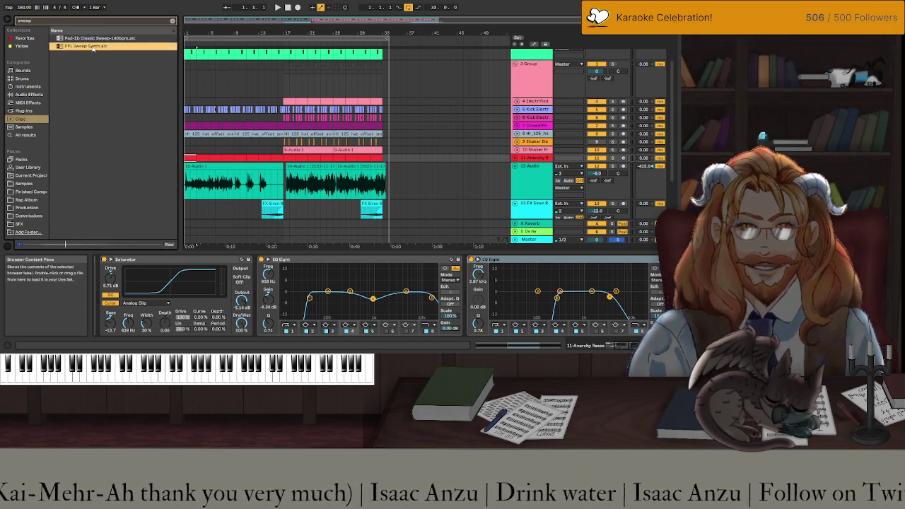
click(104, 38)
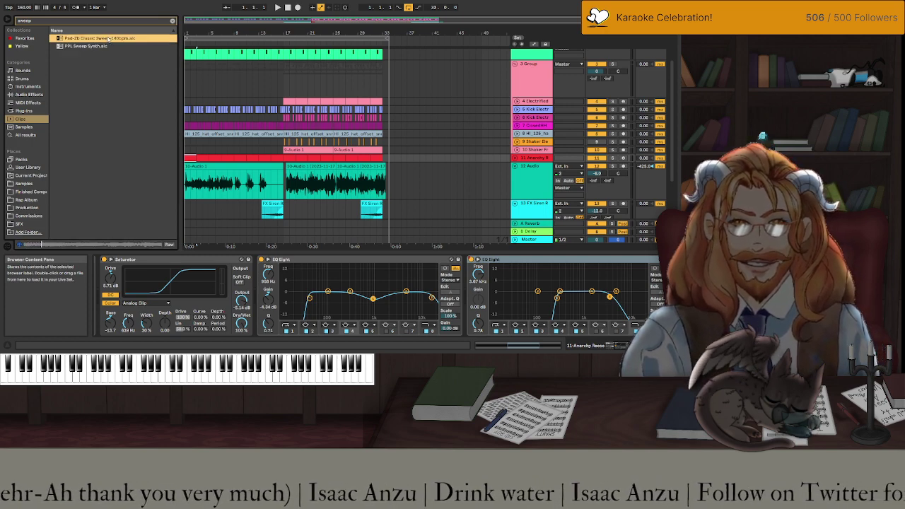
Search the clips library for "riser", shorten the search to "rise", and preview the HWA-Rise Vox clip.
click(172, 21)
text(riser)
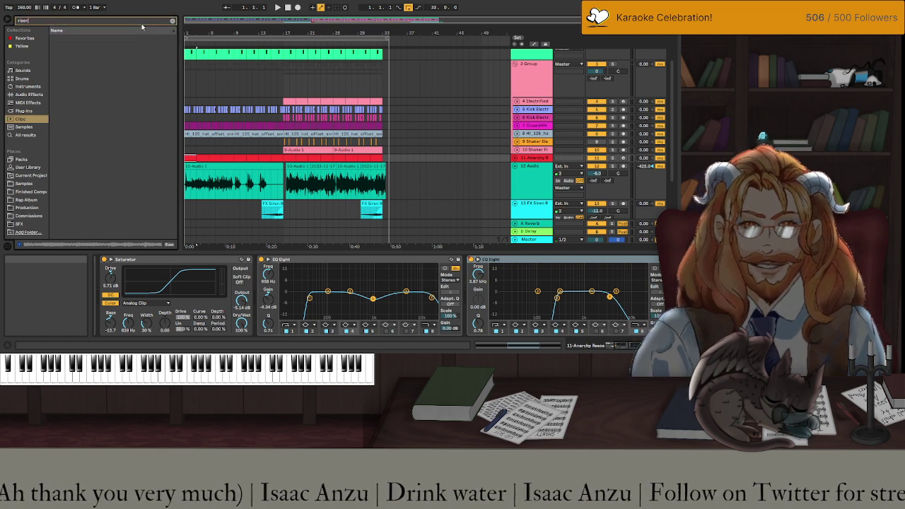
key(BackSpace)
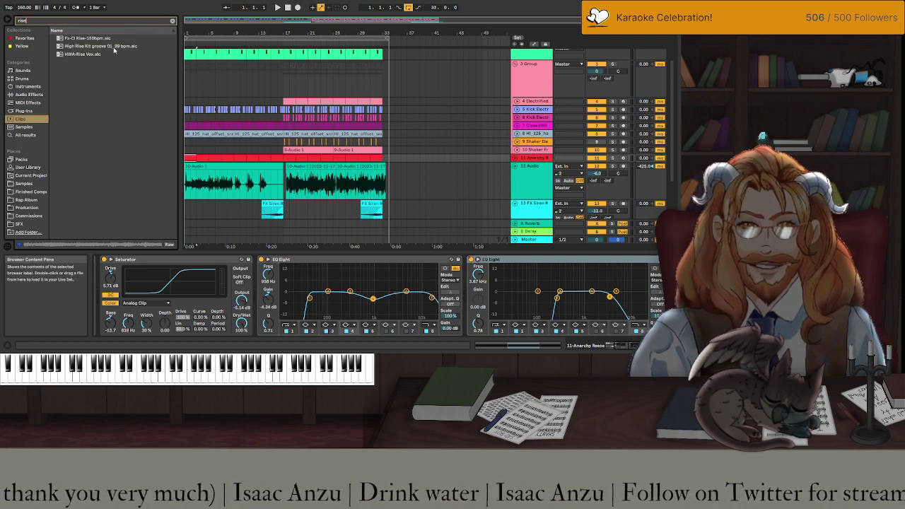
click(96, 56)
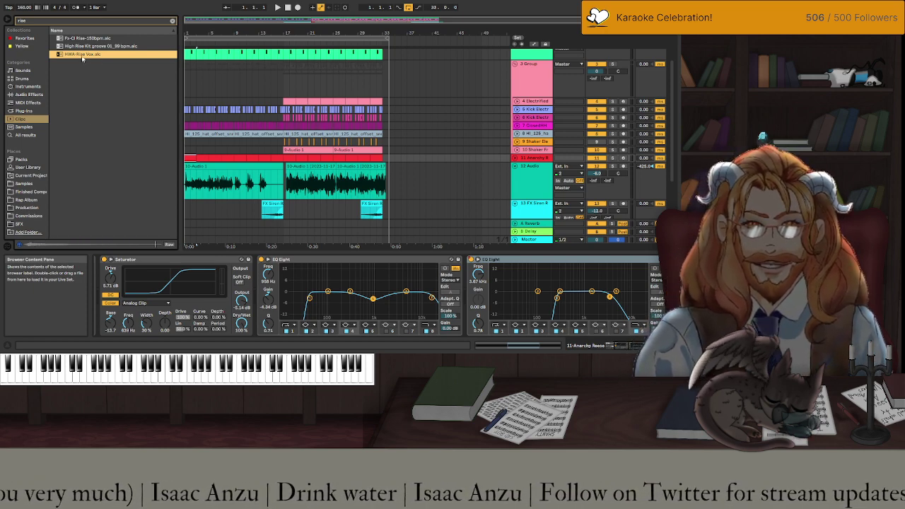
Search the clips library for "noise" and select the 120bpm synth noise clip.
click(172, 22)
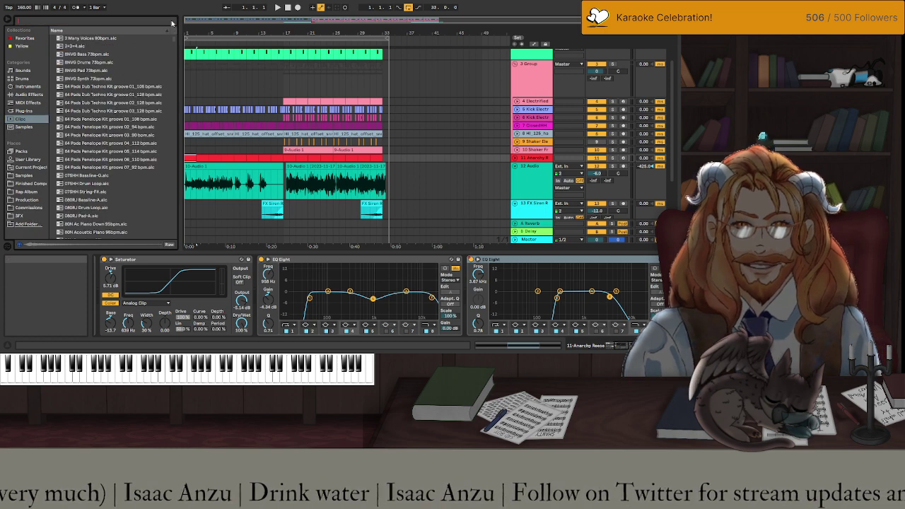
text(noise)
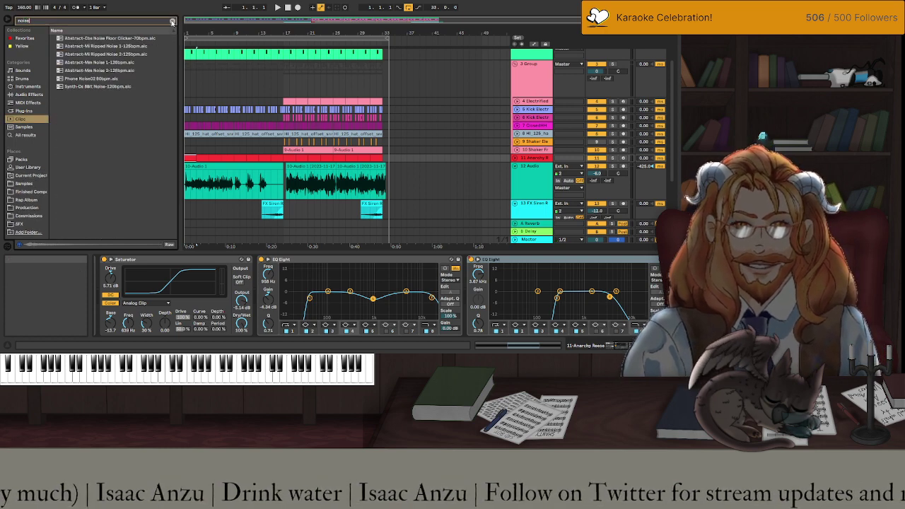
click(92, 79)
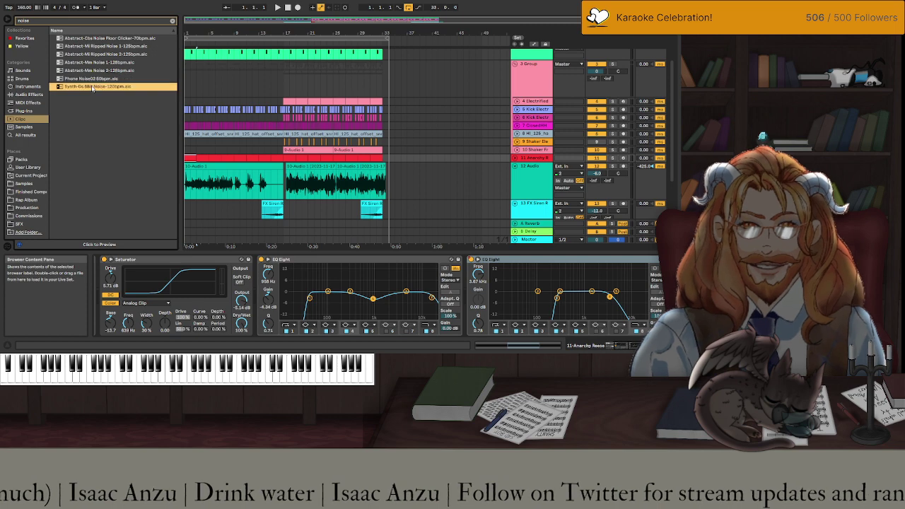
Search the samples library for "riser" and audition Riser White Noise, Riser White SP, Riser Ambient Chord and FX Riser Numerology.
click(24, 126)
click(89, 21)
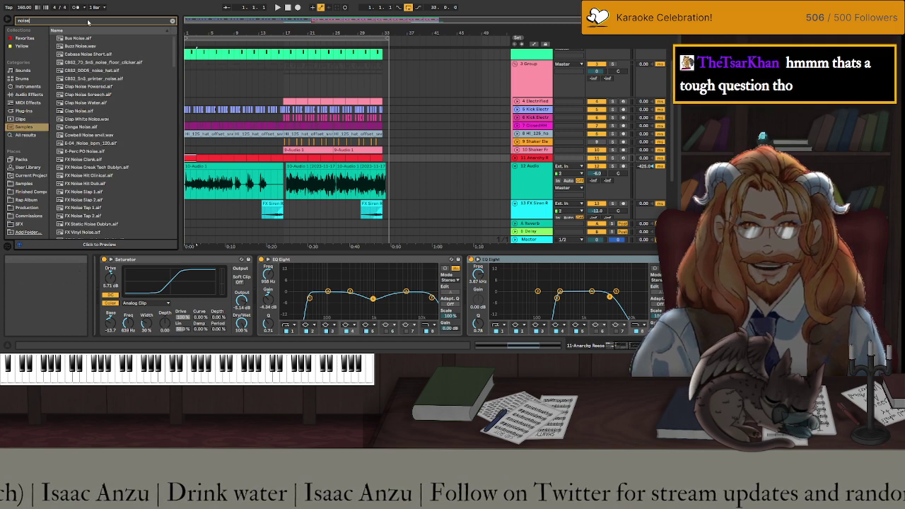
drag(87, 23, 2, 21)
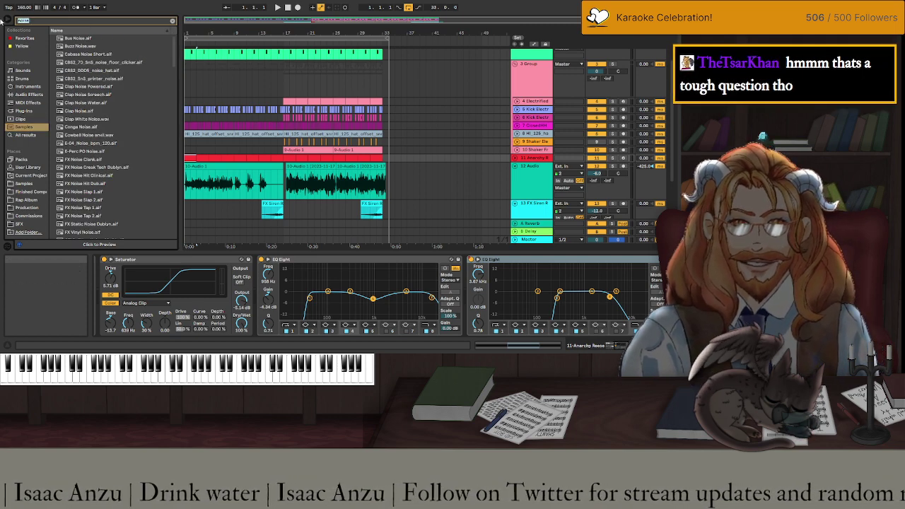
key(BackSpace)
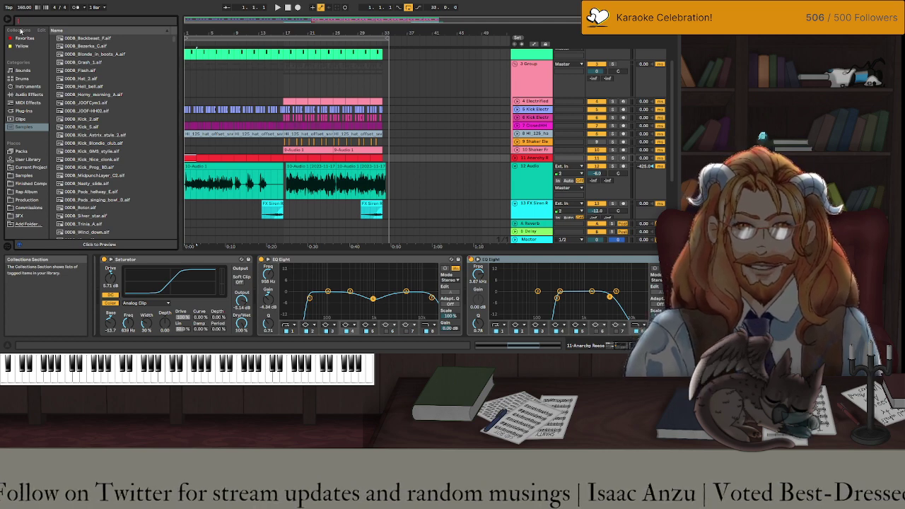
text(riser)
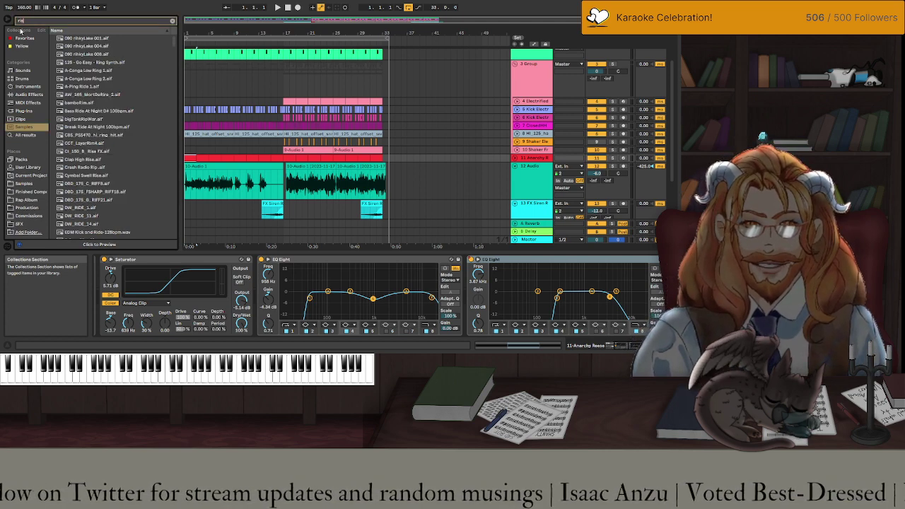
click(83, 55)
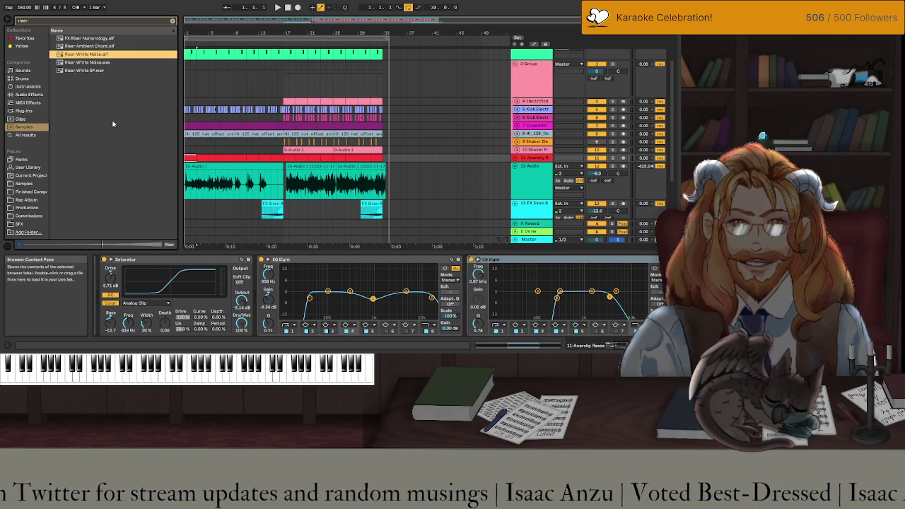
click(91, 71)
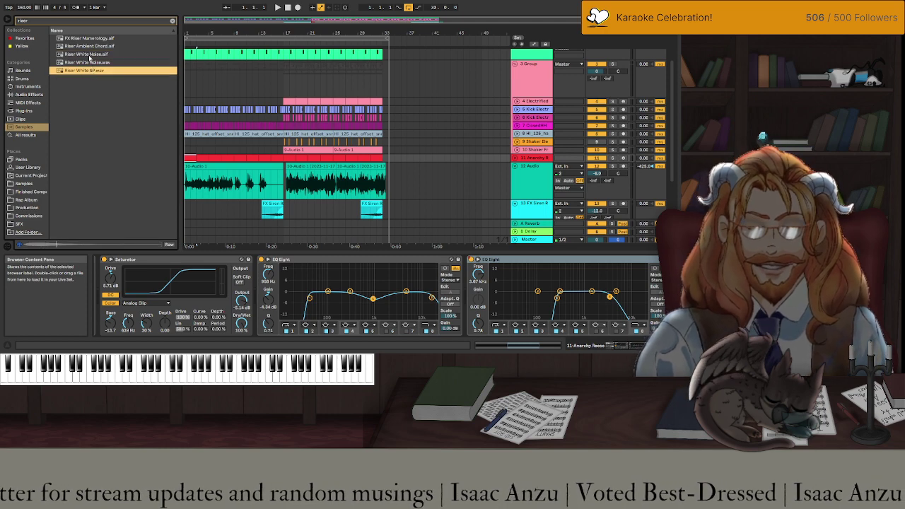
click(70, 47)
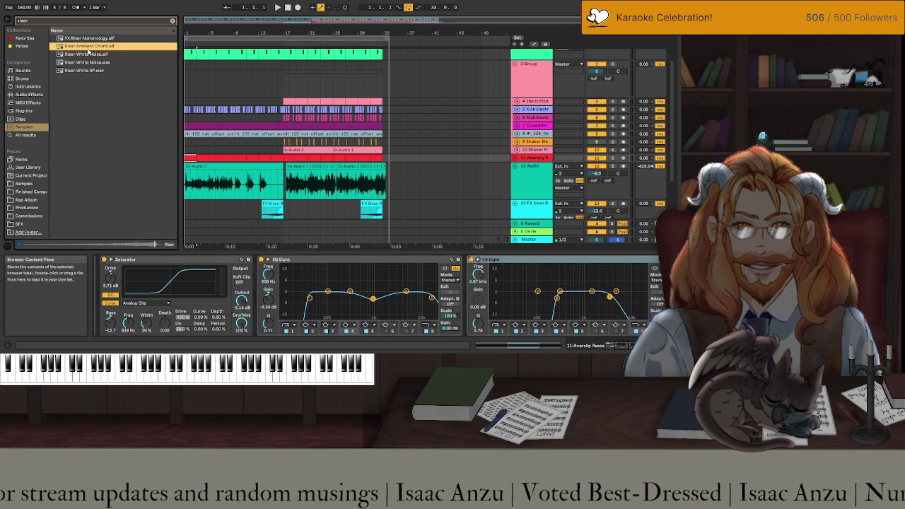
click(90, 39)
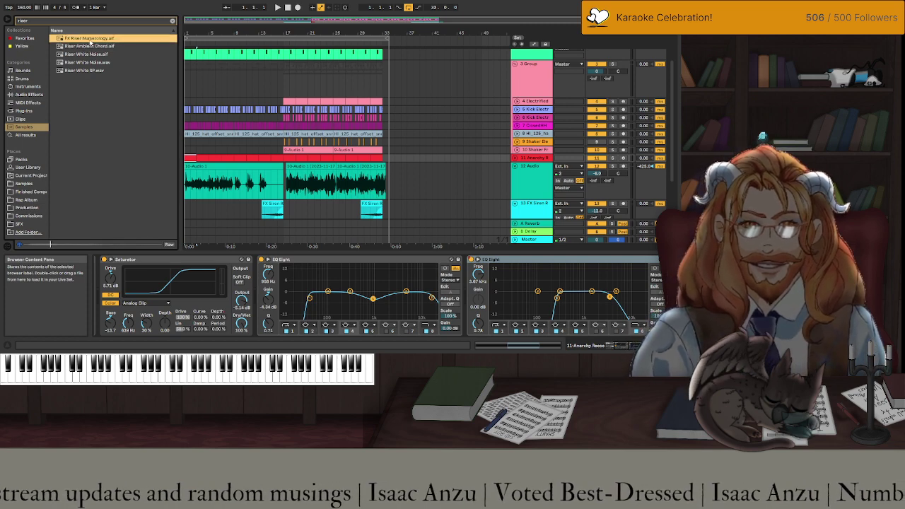
Search the samples library for "sweep" and audition FX Sweep Vinyl, both FX Sweeper samples, PM Sweep 5 Long and PPL Sweep Synth.
drag(167, 22, 11, 23)
text(sweep)
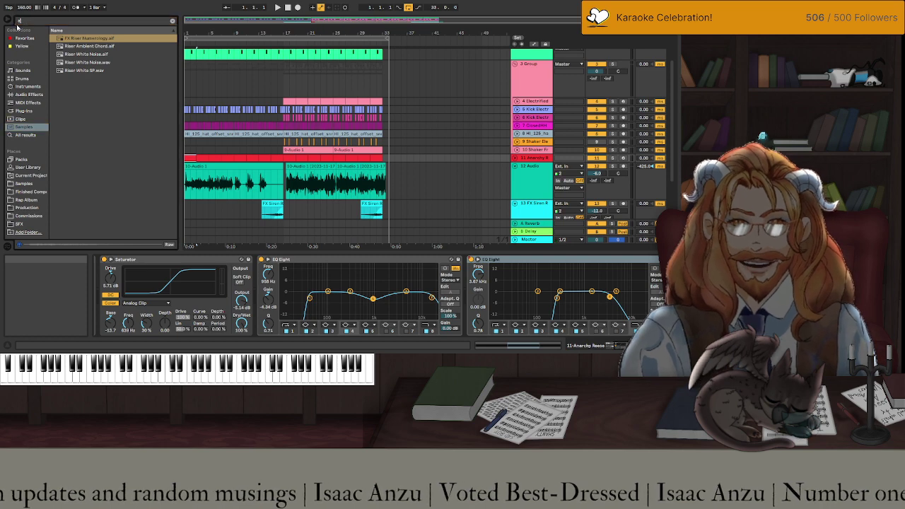
click(85, 38)
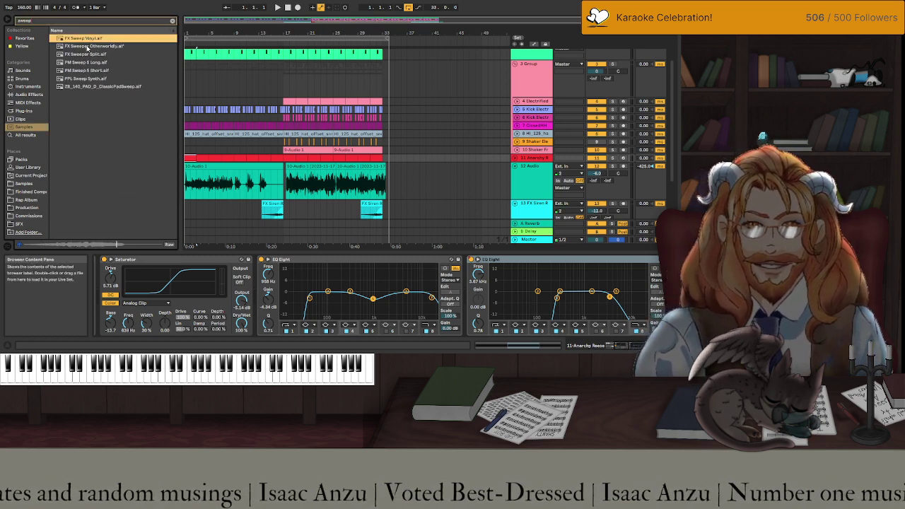
click(86, 48)
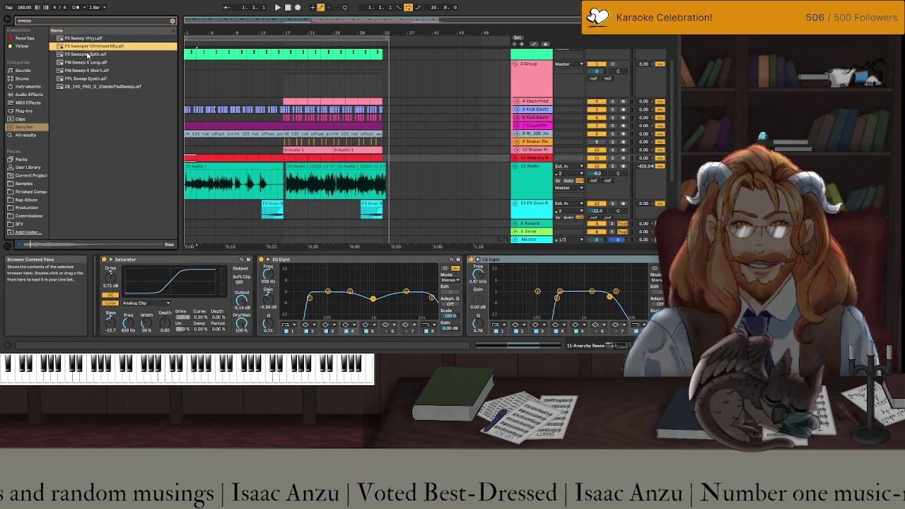
click(86, 54)
click(87, 62)
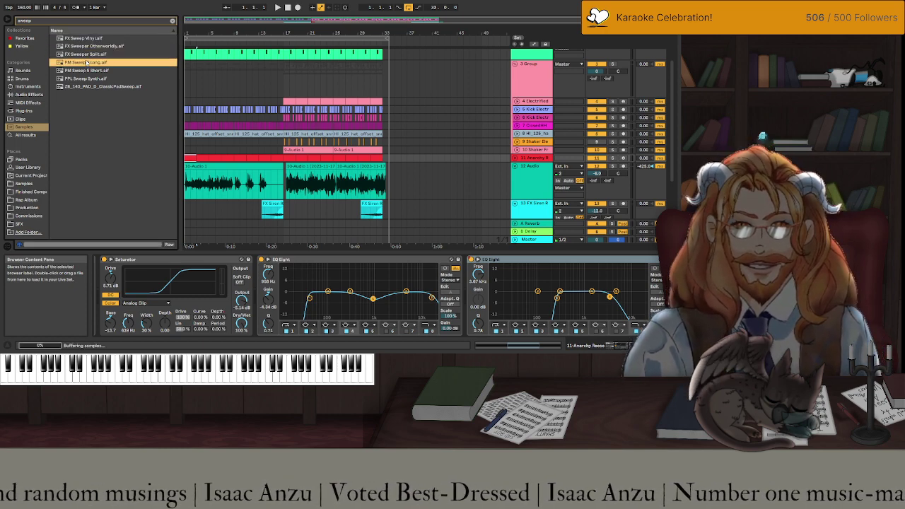
click(85, 79)
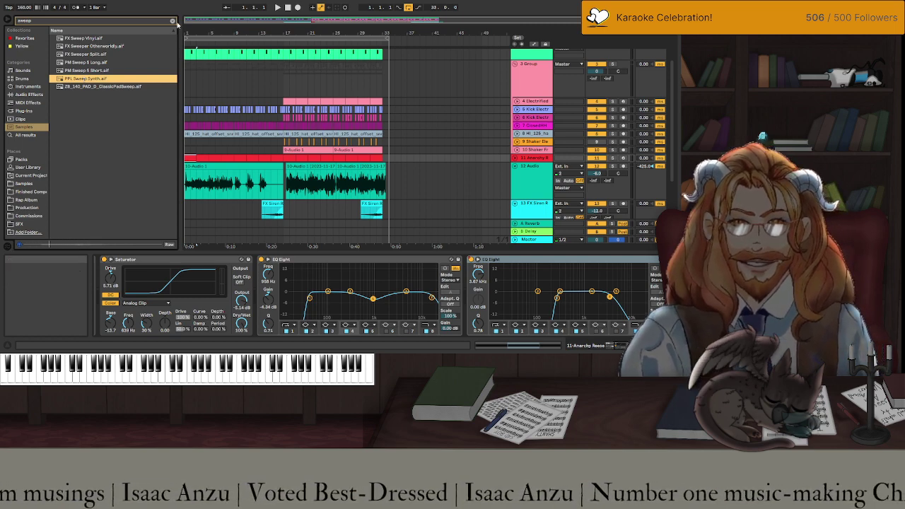
Repeat the "sweep" search and compare ZB_140_PAD_D_ClassicPadSweep with PM Sweep 5 Long, FX Sweeper Split and FX Sweeper Otherworldly.
click(173, 21)
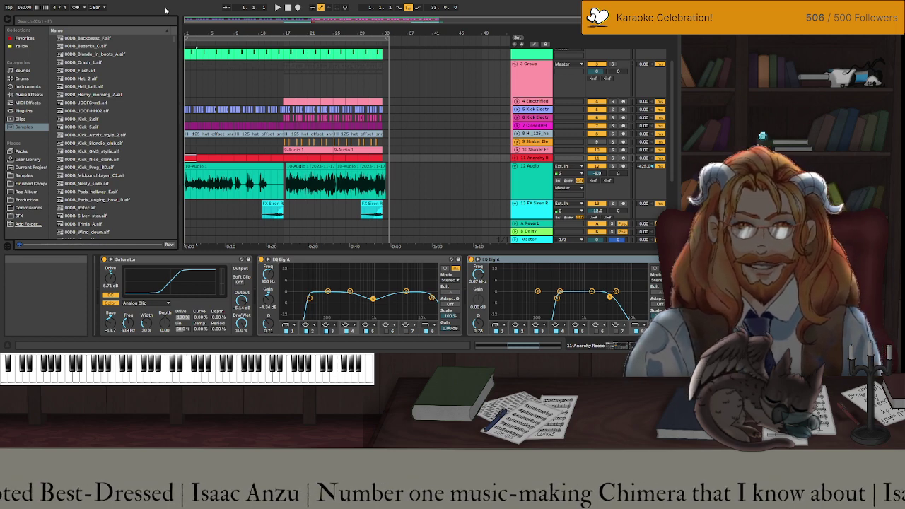
click(100, 21)
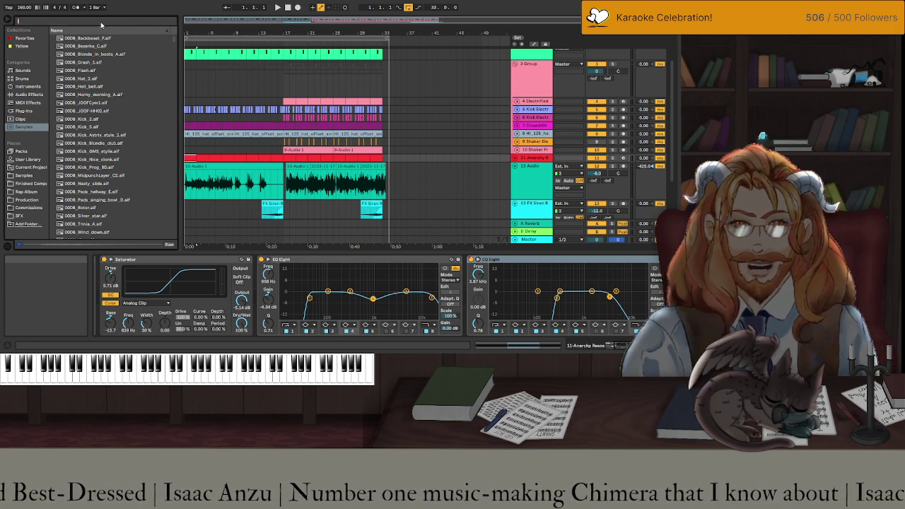
text(sweep)
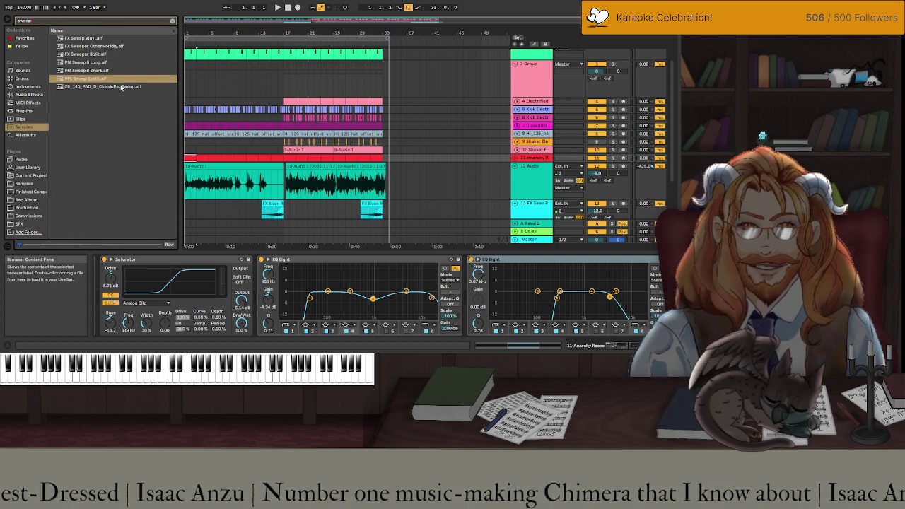
click(122, 86)
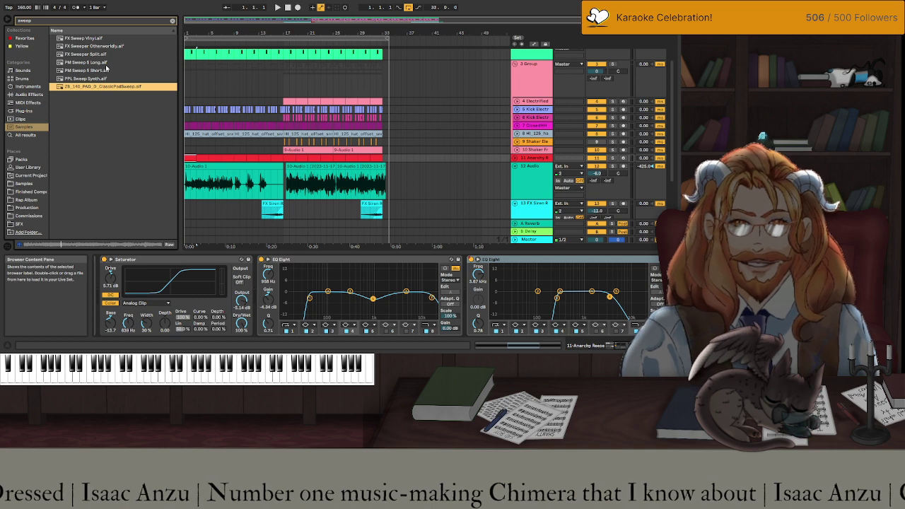
click(106, 63)
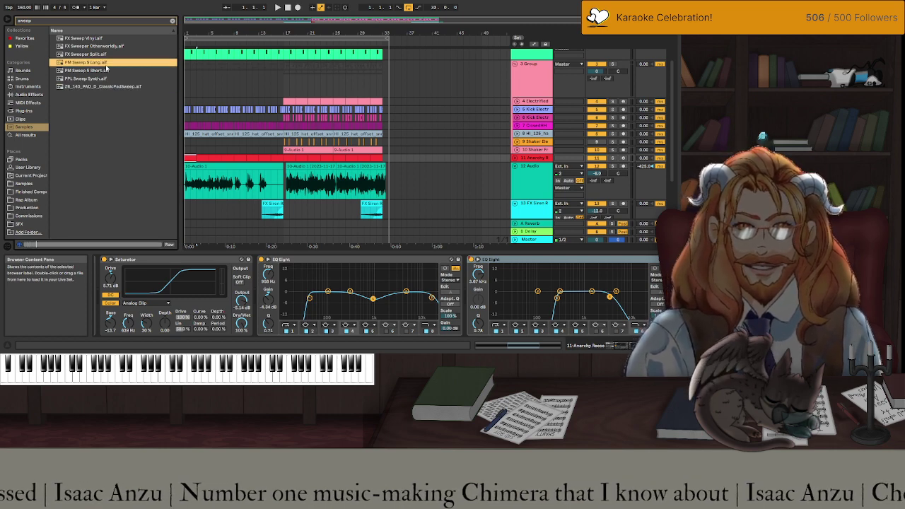
click(103, 55)
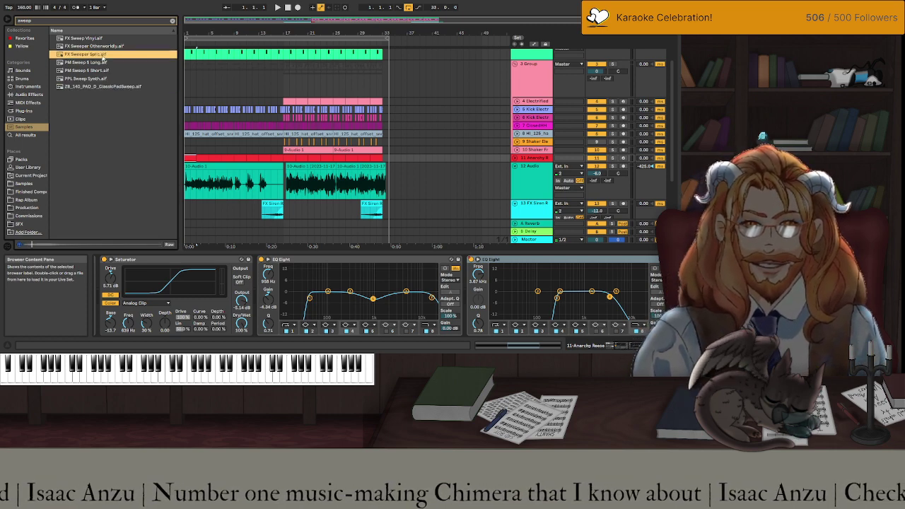
click(103, 48)
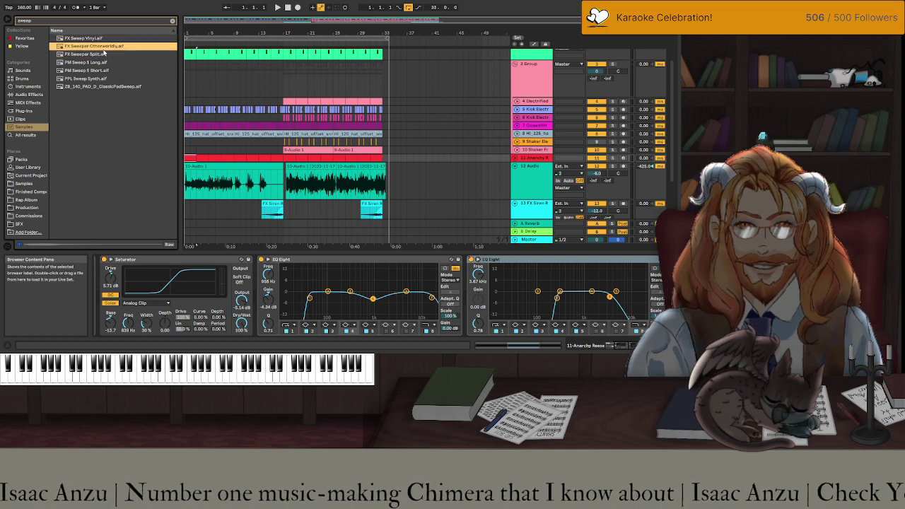
click(105, 87)
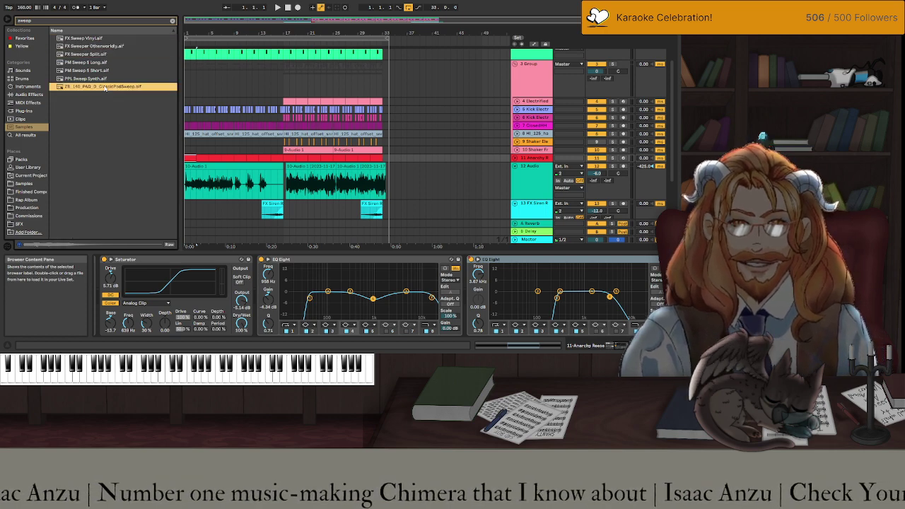
Place ZB_140_PAD_D_ClassicPadSweep on a new audio track at bar 9, transpose it by -5 semitones and play it back.
scroll(286, 134, down, 2)
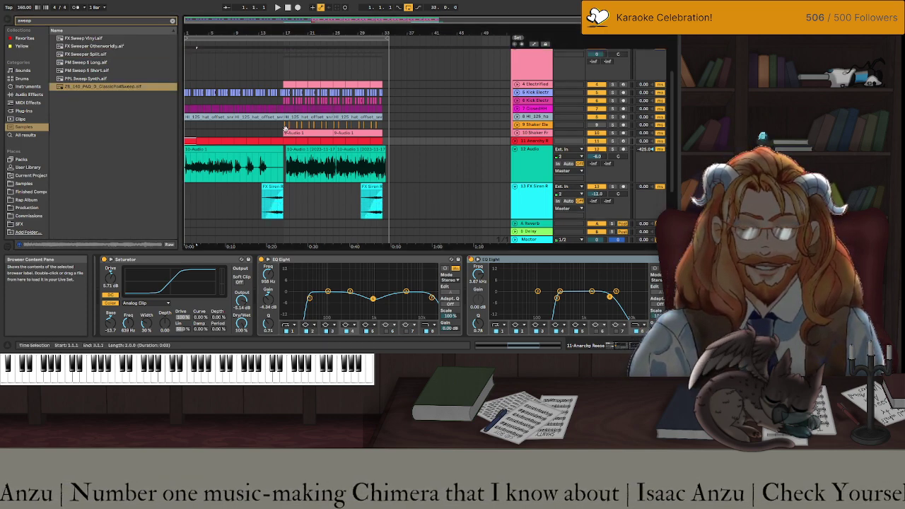
mouse_move(93, 86)
mouse_down()
mouse_move(244, 208)
mouse_move(274, 220)
mouse_move(238, 212)
mouse_up()
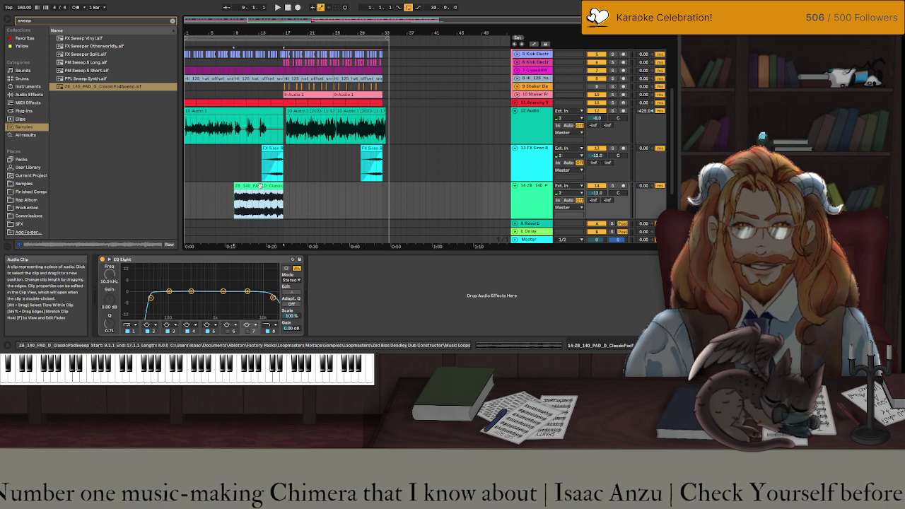
double_click(259, 185)
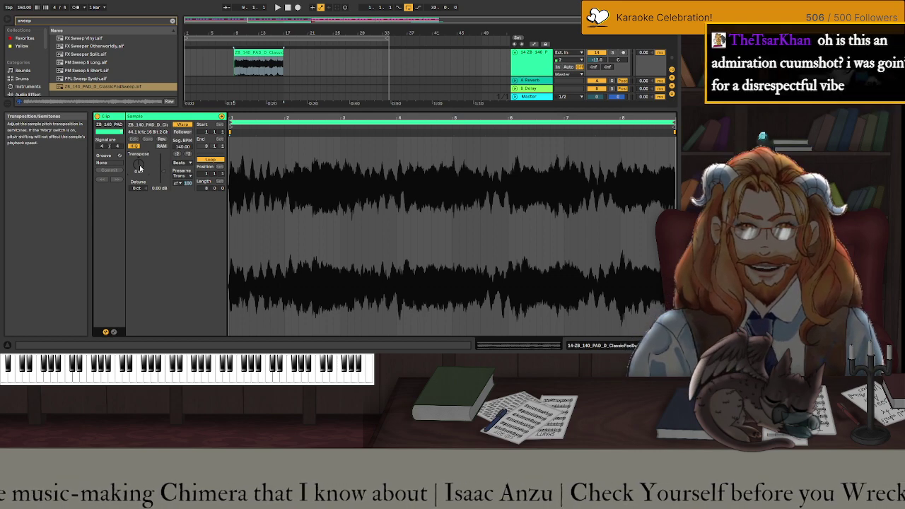
drag(139, 168, 139, 175)
key(space)
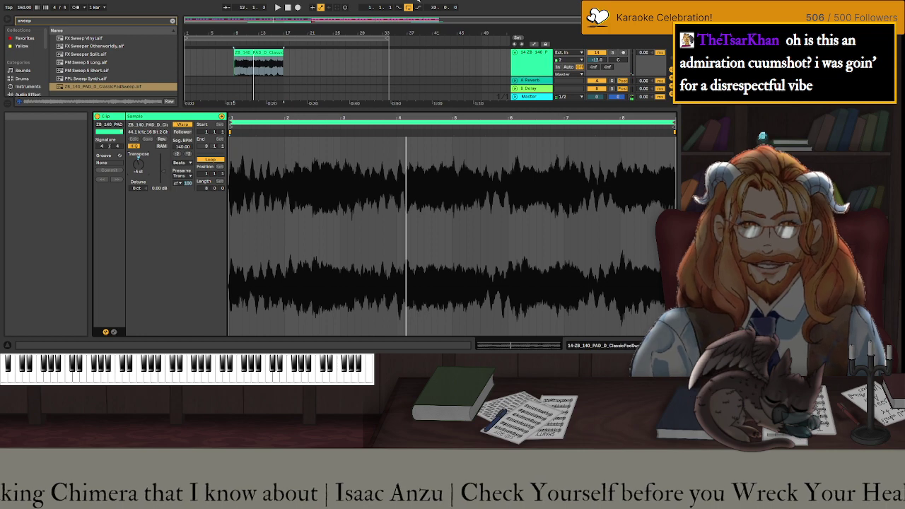
Trim the pad sweep clip to start at bar 14, just ahead of the main section, and shape its fade-in curve.
click(325, 208)
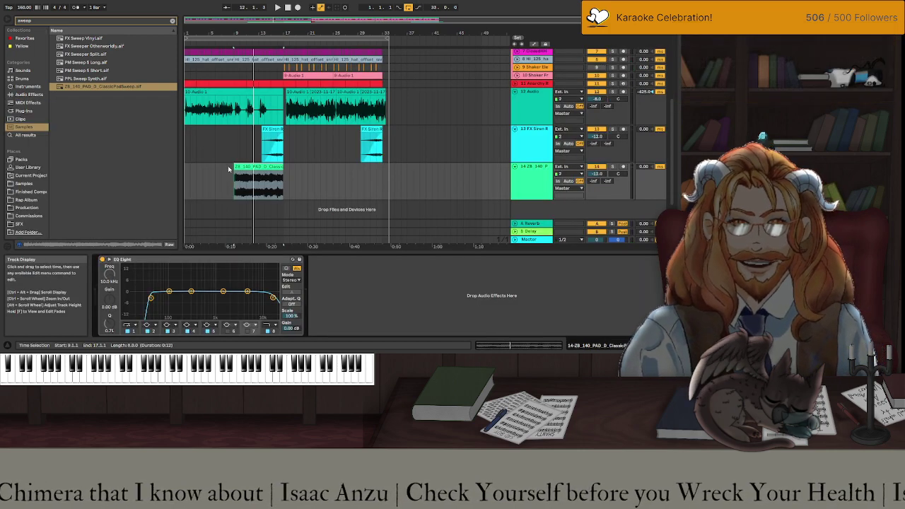
drag(234, 170, 272, 169)
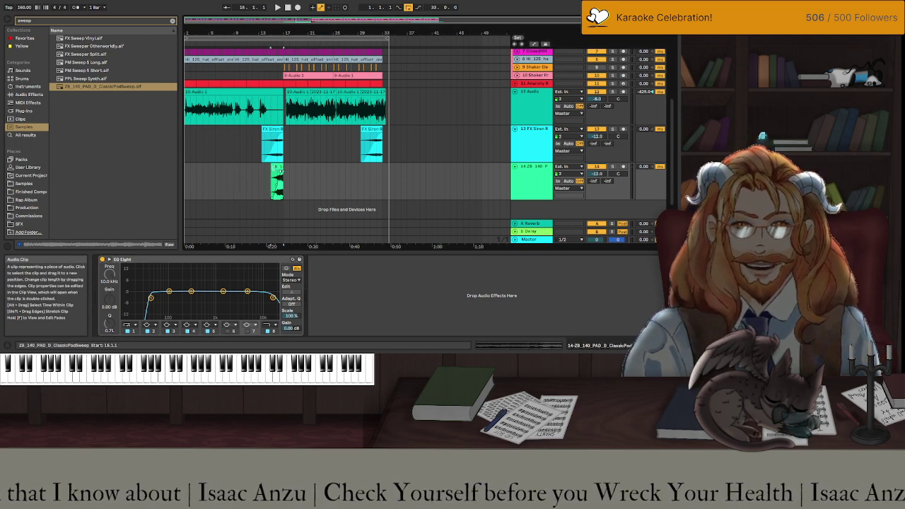
click(291, 171)
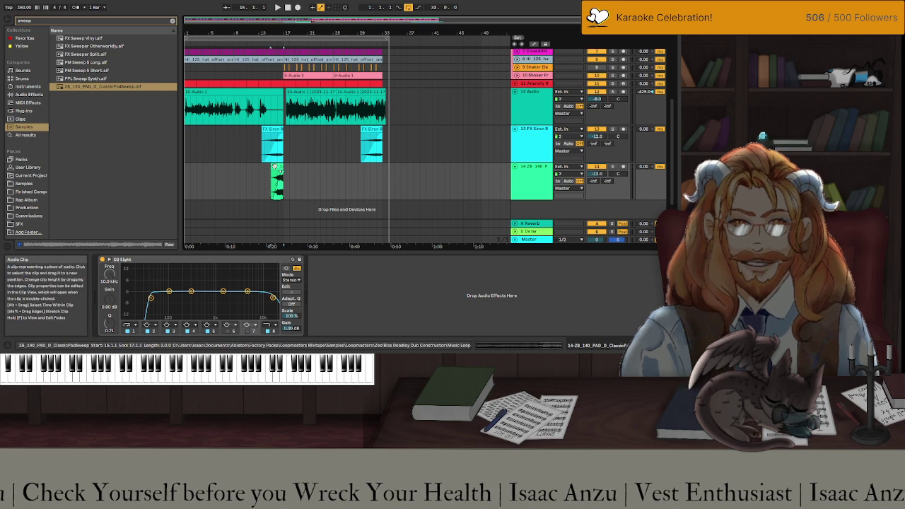
drag(271, 183, 264, 183)
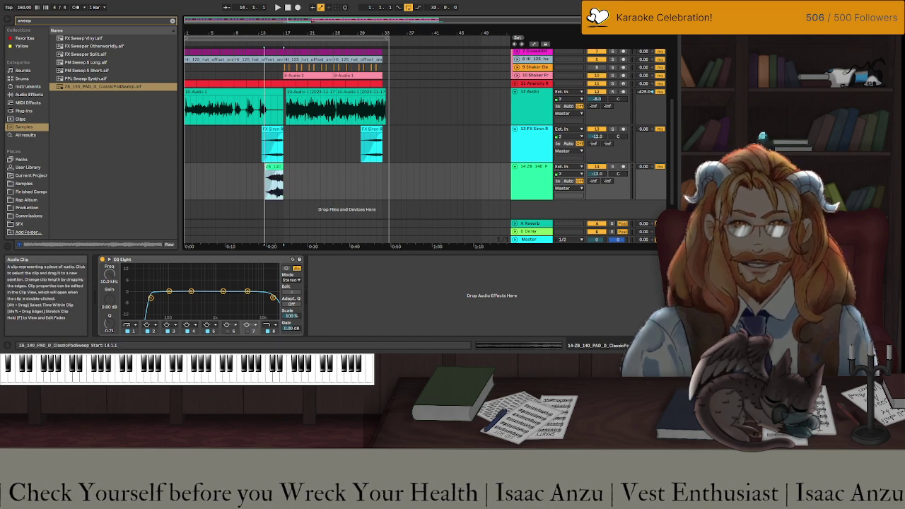
click(274, 180)
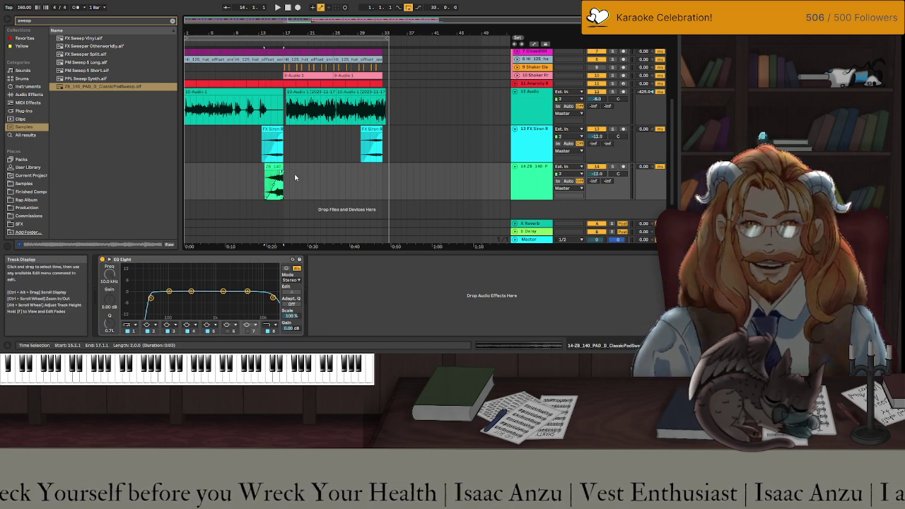
drag(274, 186, 279, 186)
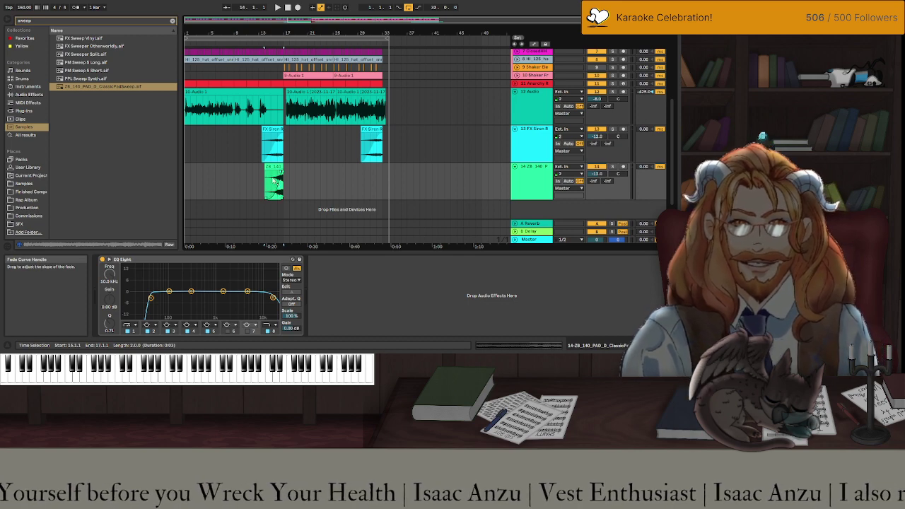
Play the transition from bar 13 into the main section to check the pad sweep.
click(259, 174)
key(space)
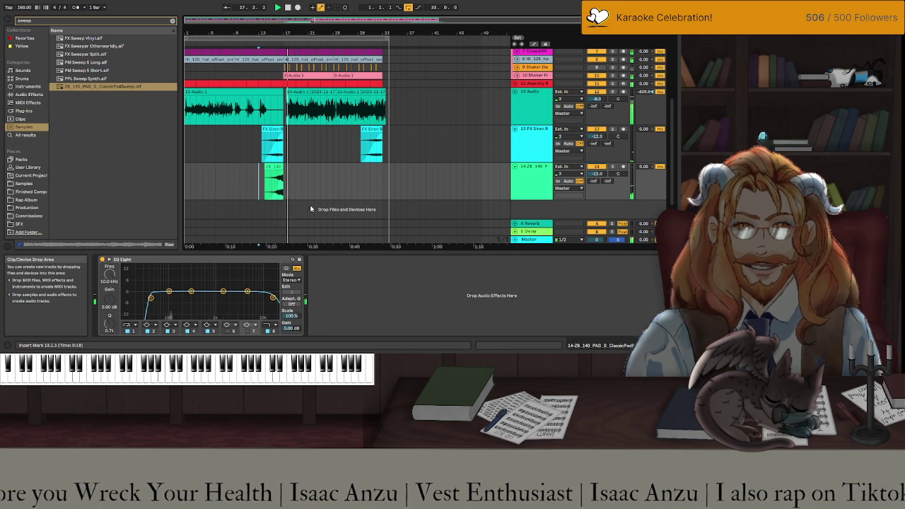
key(space)
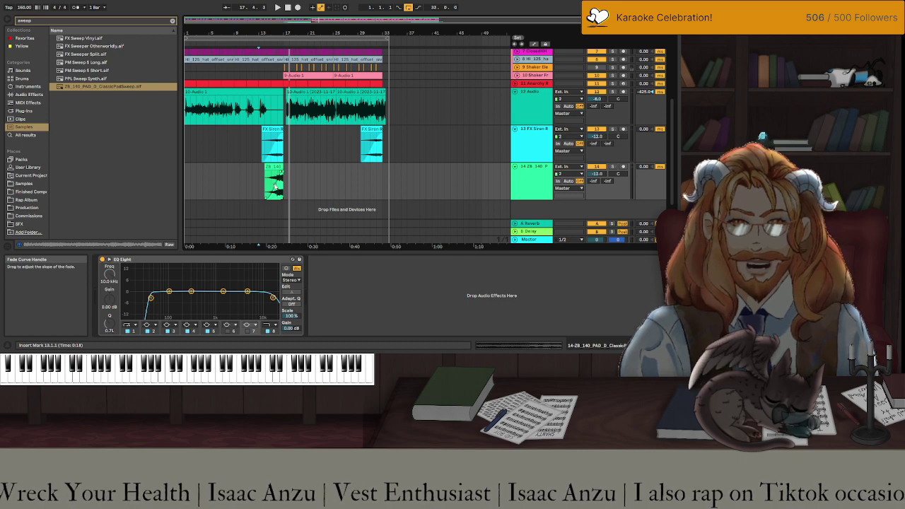
click(388, 183)
click(408, 183)
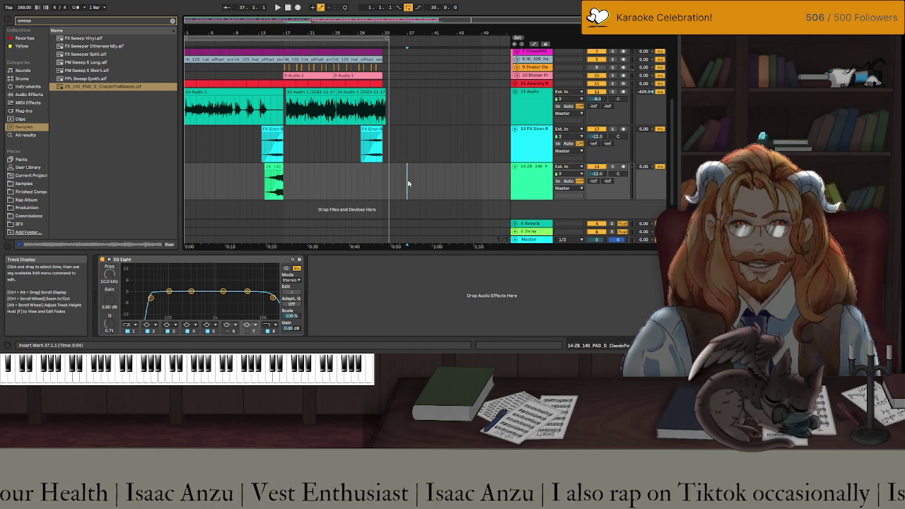
scroll(407, 183, up, 3)
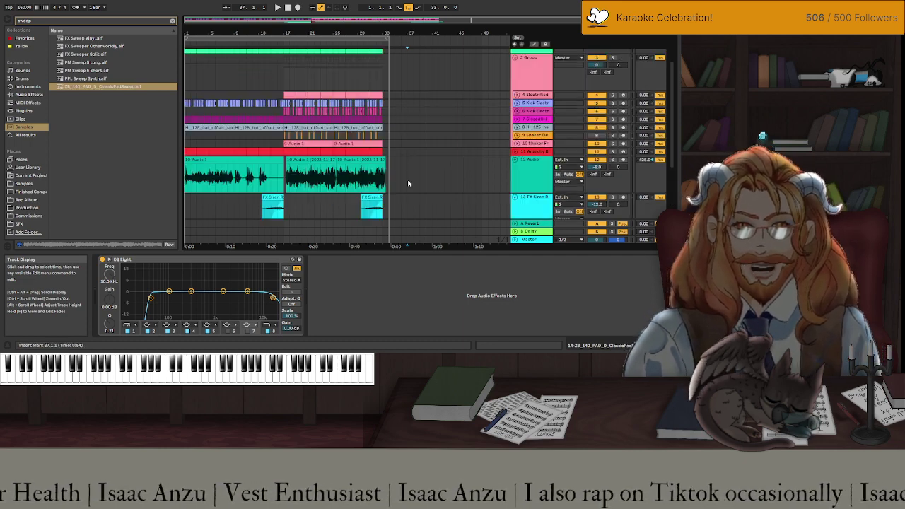
Clear the sample search, select the whole arrangement and play it through from bar 1.
click(172, 21)
scroll(395, 141, up, 2)
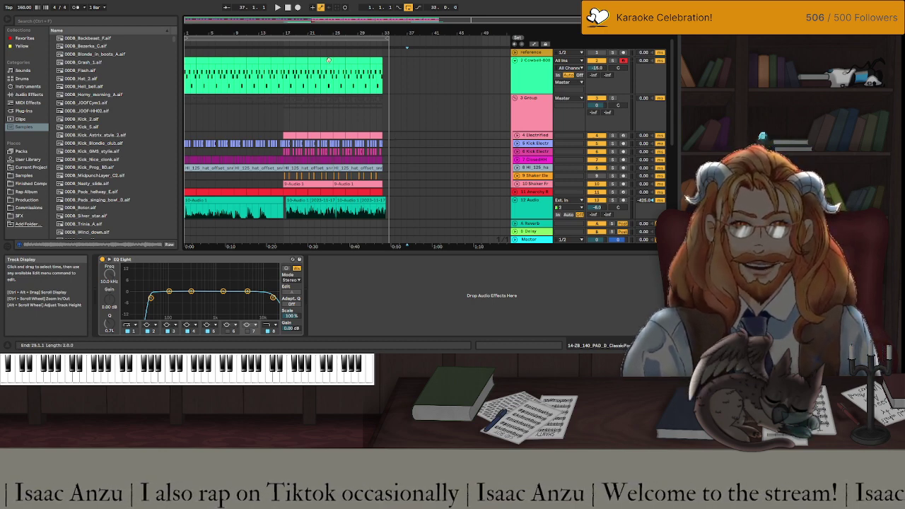
key(ctrl+a)
key(space)
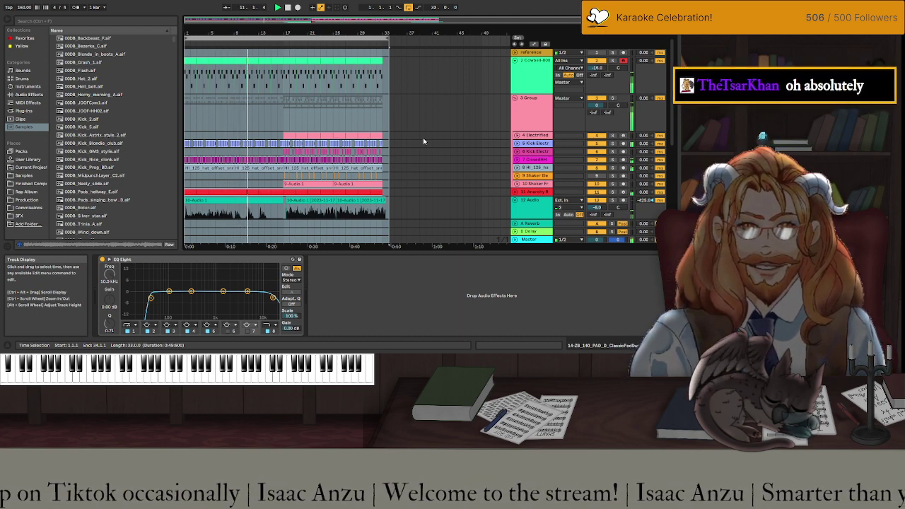
scroll(423, 142, down, 2)
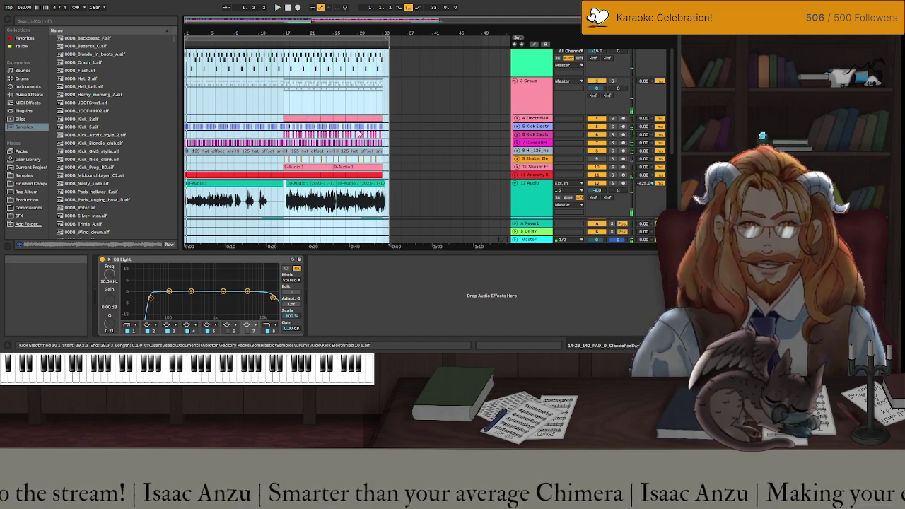
scroll(300, 198, up, 2)
scroll(300, 197, up, 2)
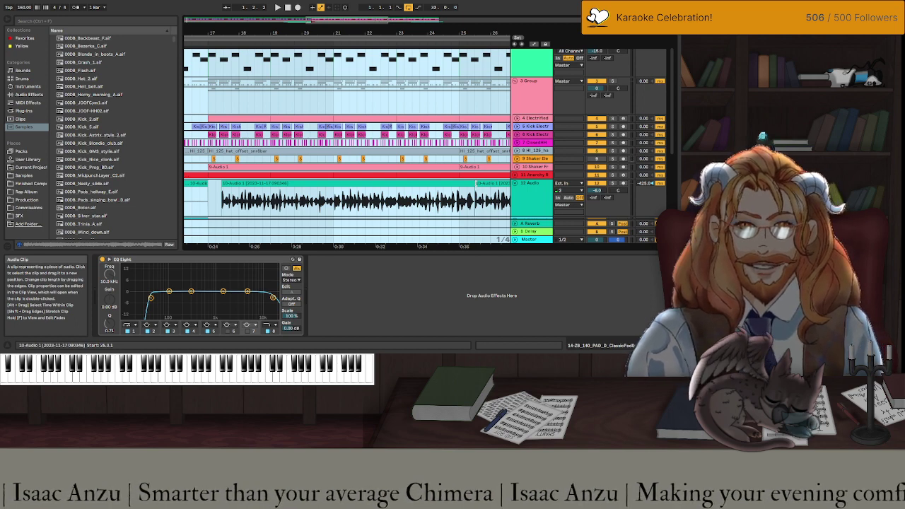
Play the start of the main section from bar 17, checking the audio recording and the Anarchy Reese bass clip.
click(402, 182)
key(space)
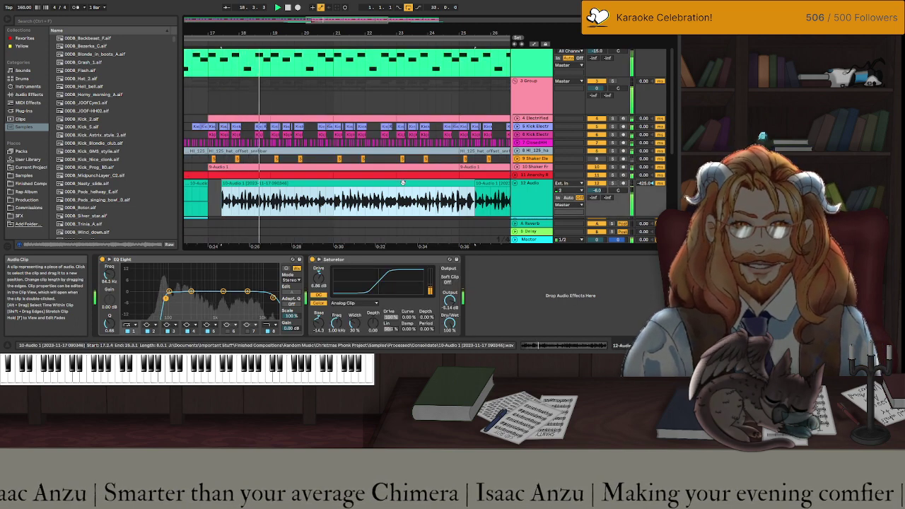
click(221, 175)
key(space)
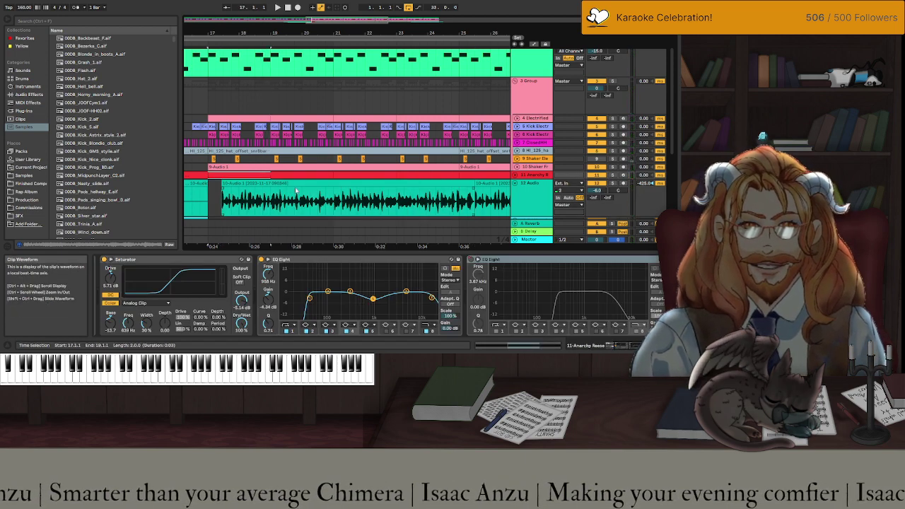
scroll(232, 185, down, 5)
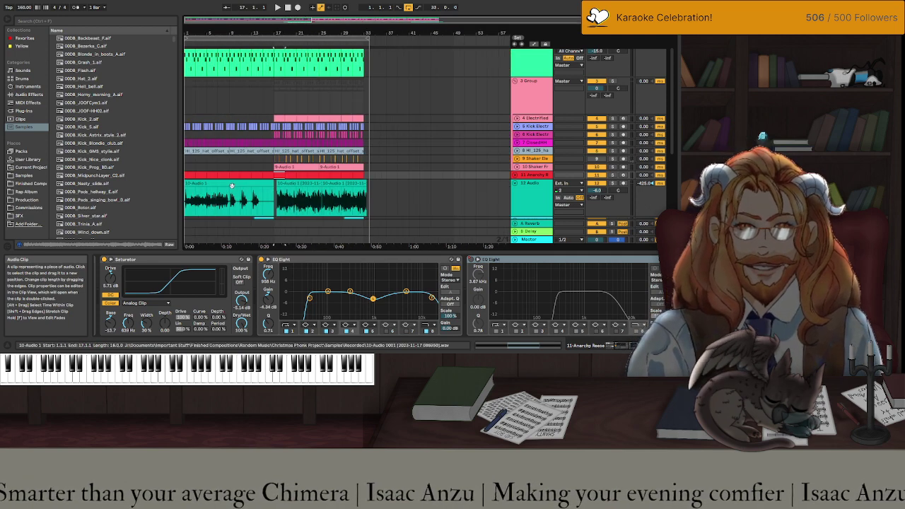
scroll(231, 186, up, 1)
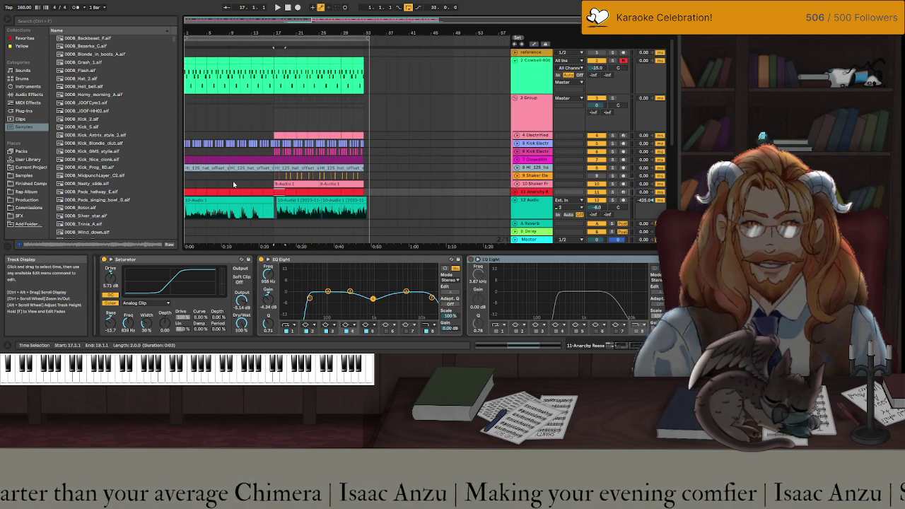
Preview the Nasty_slide and Rotor samples from the library.
scroll(232, 181, down, 6)
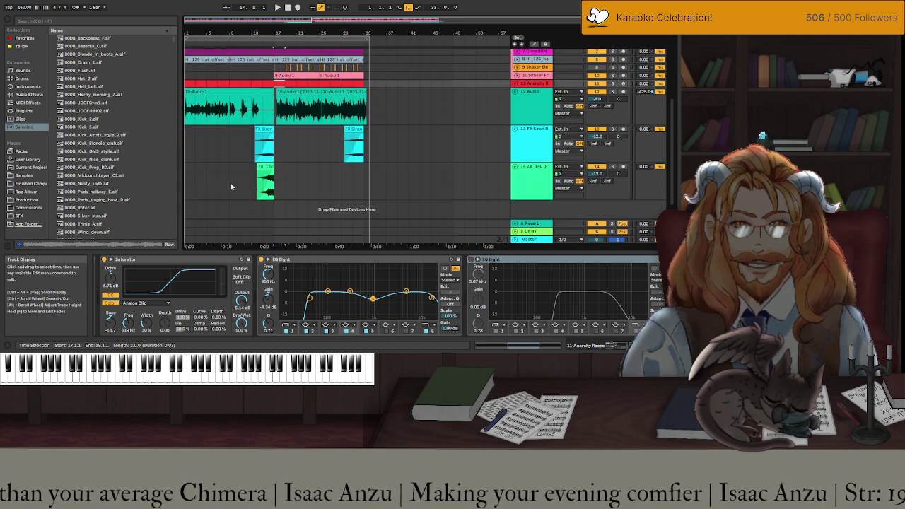
click(108, 183)
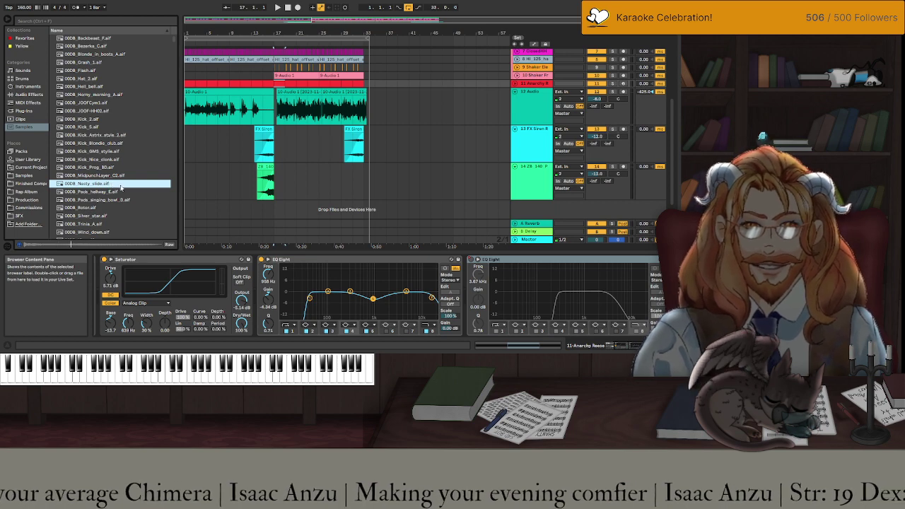
click(92, 207)
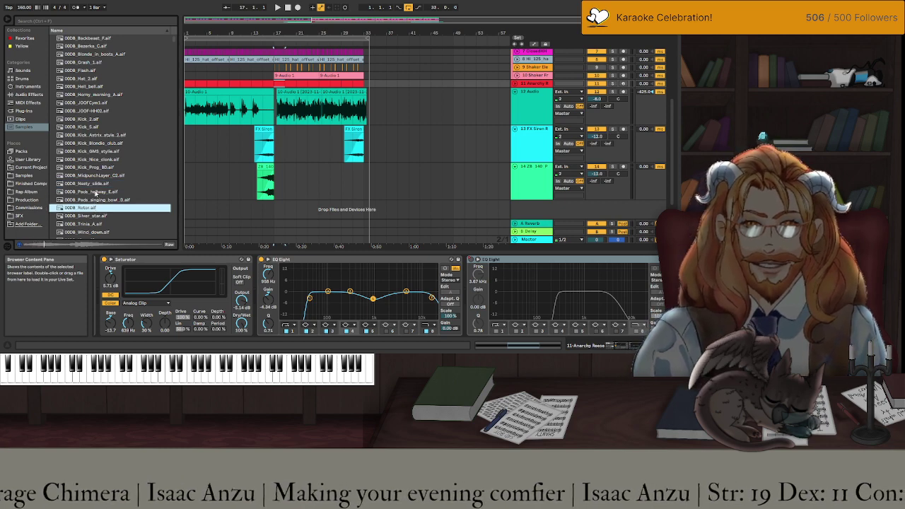
Play the main section from bar 17 and follow the audio recording towards the join near bar 25.
click(276, 106)
key(space)
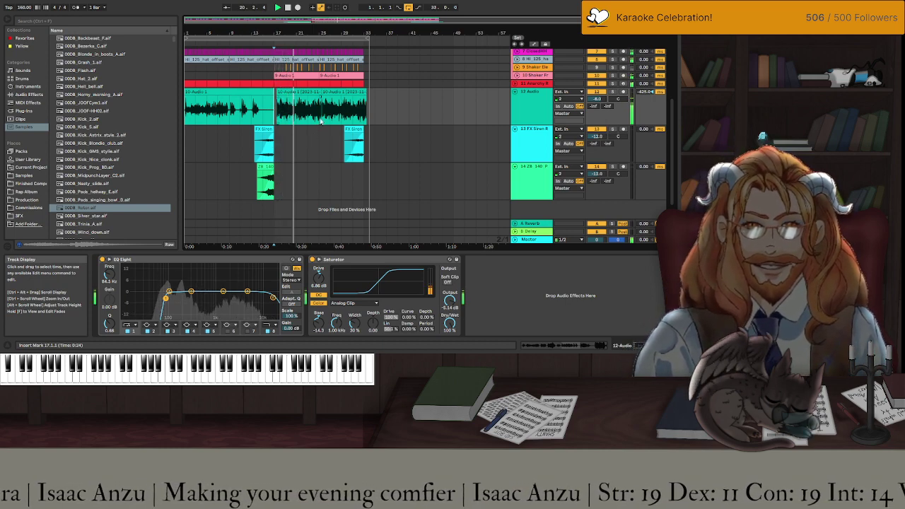
scroll(320, 120, up, 3)
scroll(320, 120, up, 3)
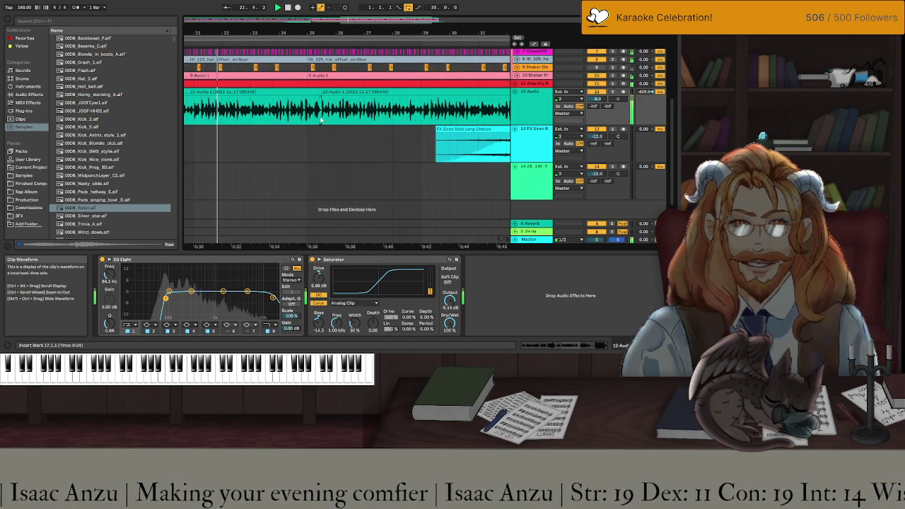
scroll(311, 121, left, 4)
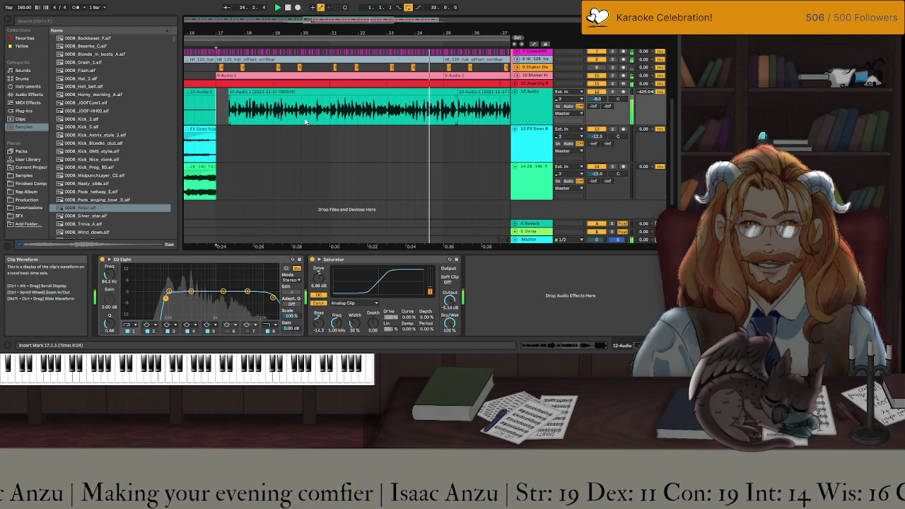
scroll(305, 121, up, 3)
scroll(305, 121, right, 3)
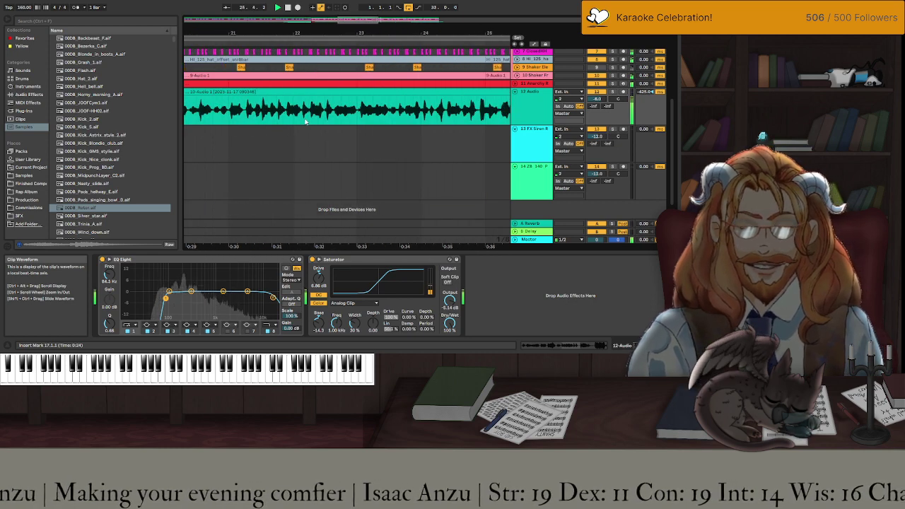
Extend the beginning of the second main-section recording clip on the 12 Audio track back to 25.2.4.
scroll(306, 122, down, 3)
scroll(400, 113, up, 5)
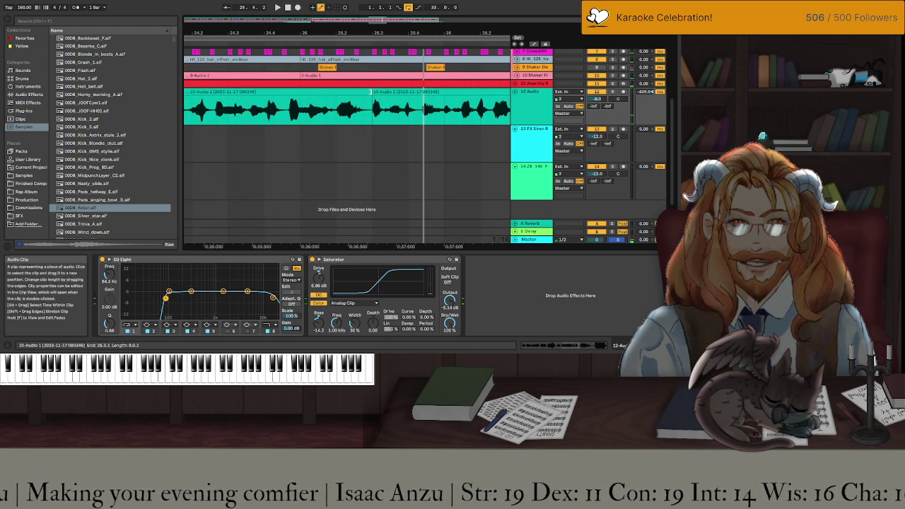
click(369, 93)
click(380, 93)
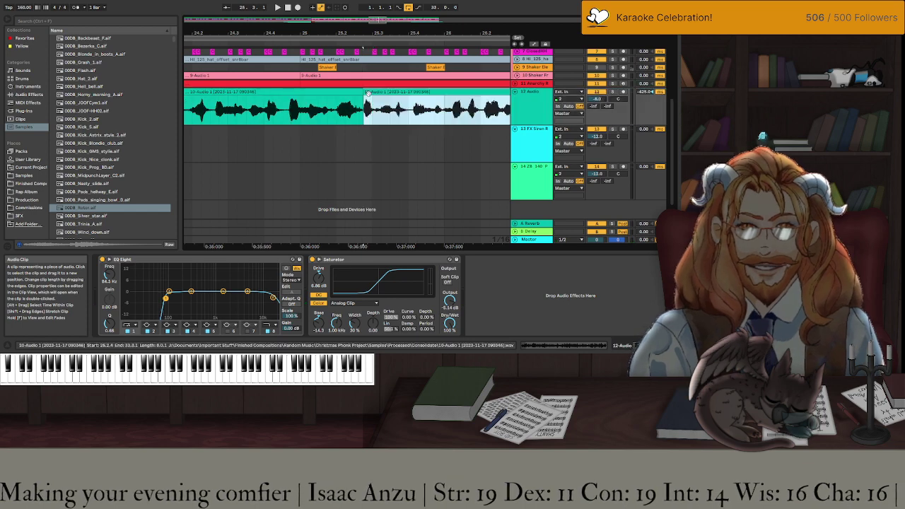
Examine the audio recording's waveform from its entry after bar 17 through to the clip join in bar 25.
scroll(325, 128, left, 1)
scroll(321, 128, left, 5)
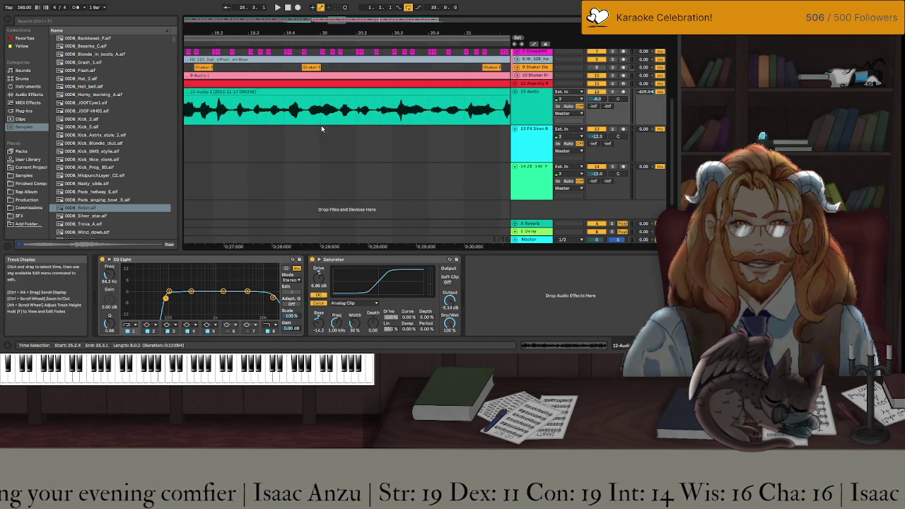
scroll(321, 125, left, 5)
scroll(321, 125, left, 1)
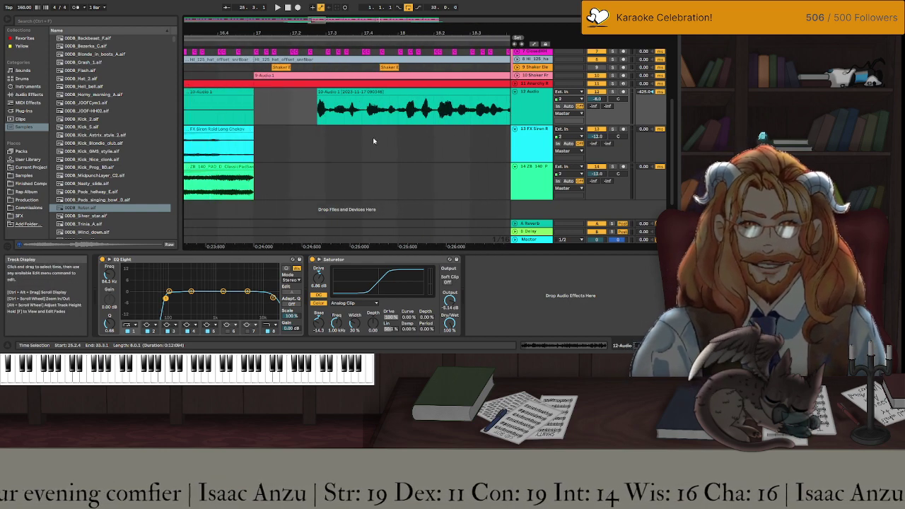
scroll(372, 142, right, 5)
scroll(373, 142, right, 4)
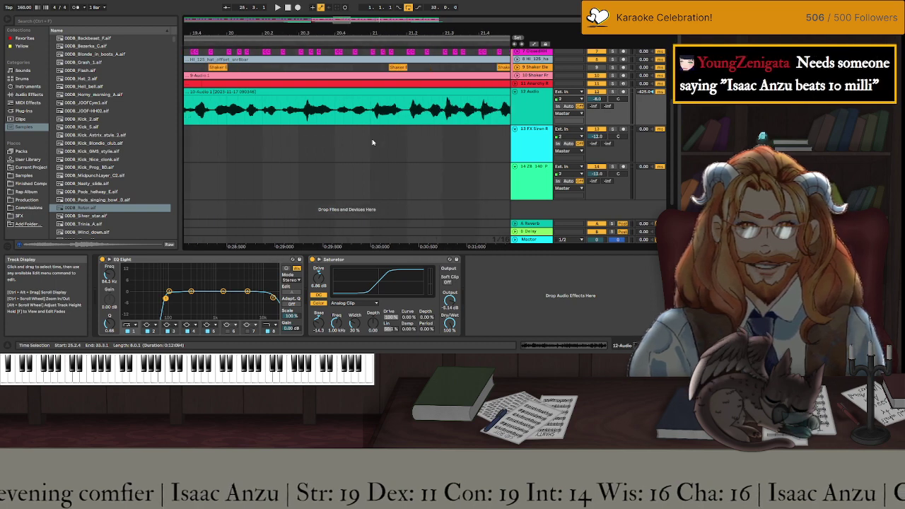
scroll(372, 142, right, 2)
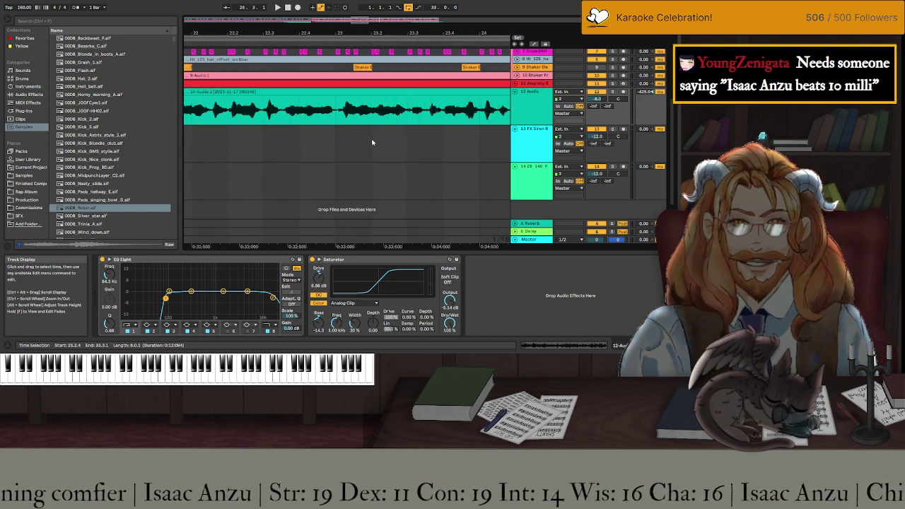
scroll(373, 142, right, 3)
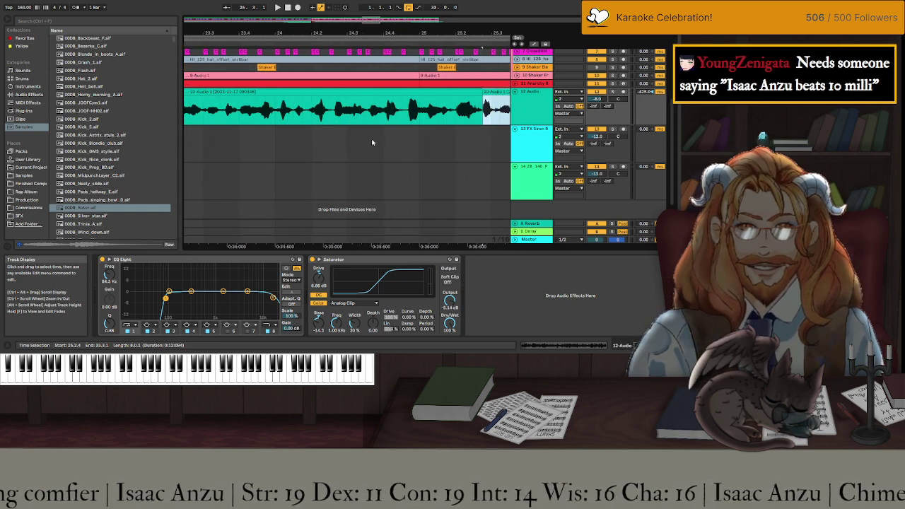
scroll(372, 142, right, 1)
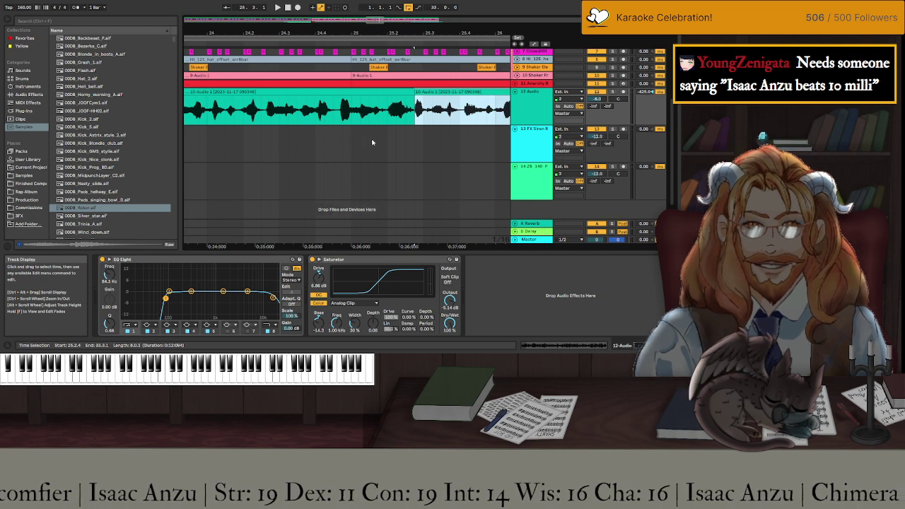
Set the playback position back to bar 17 on the audio track and save the project.
ctrl+scroll(372, 142, down, 10)
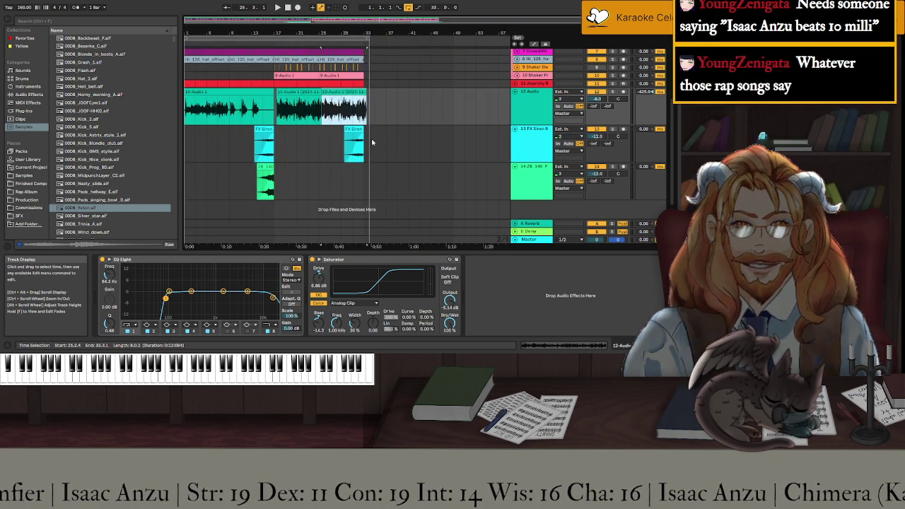
click(275, 116)
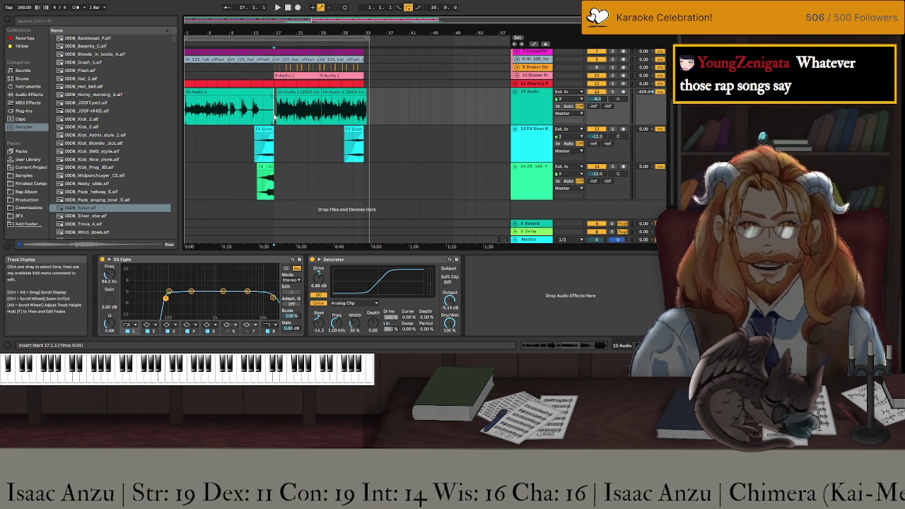
key(ctrl+s)
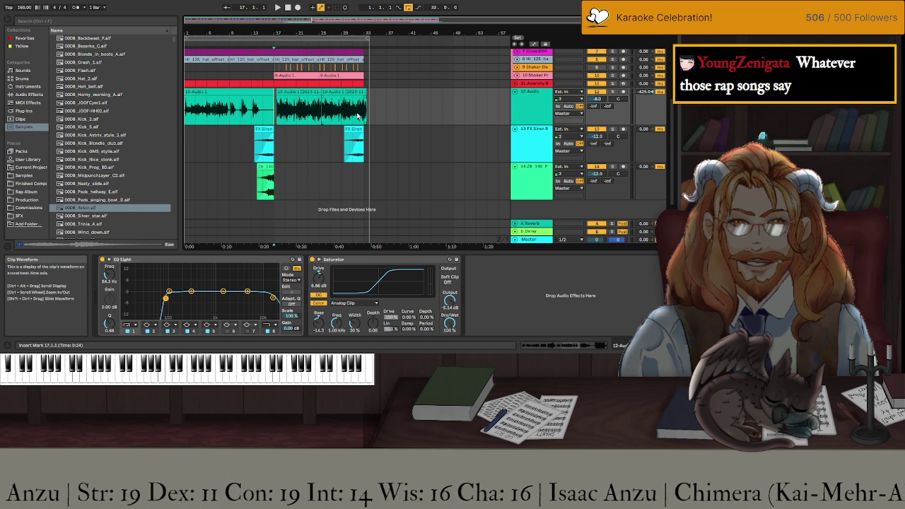
Inspect the end of the audio recording near bar 33 and select the pad sweep clip at bar 14.
scroll(367, 91, up, 3)
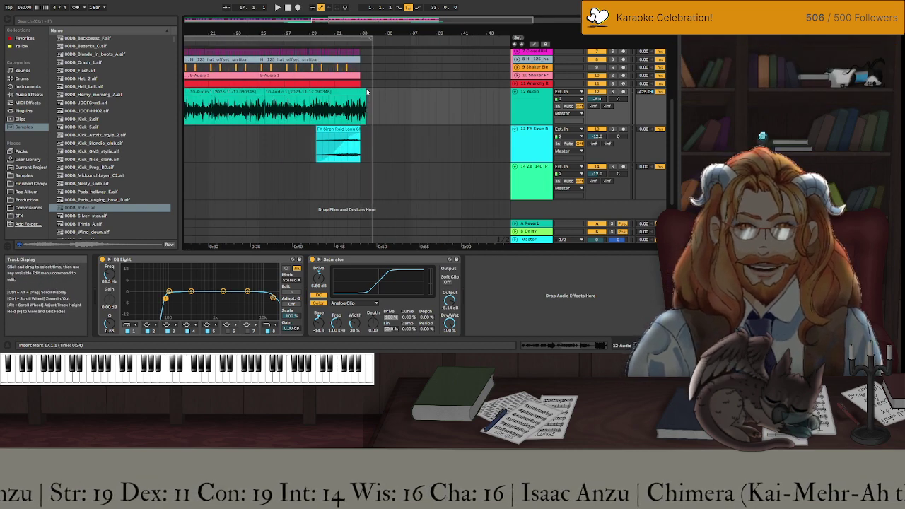
scroll(366, 92, up, 2)
scroll(325, 120, down, 5)
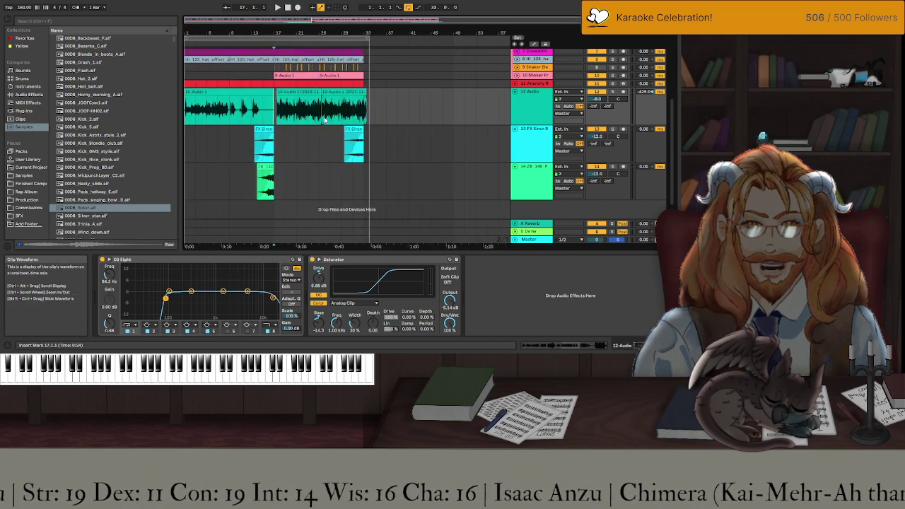
click(265, 168)
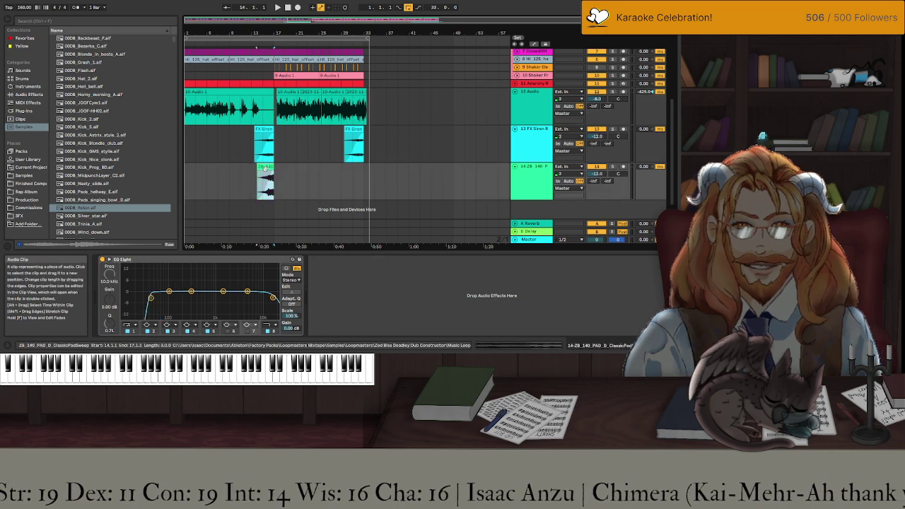
scroll(216, 137, up, 4)
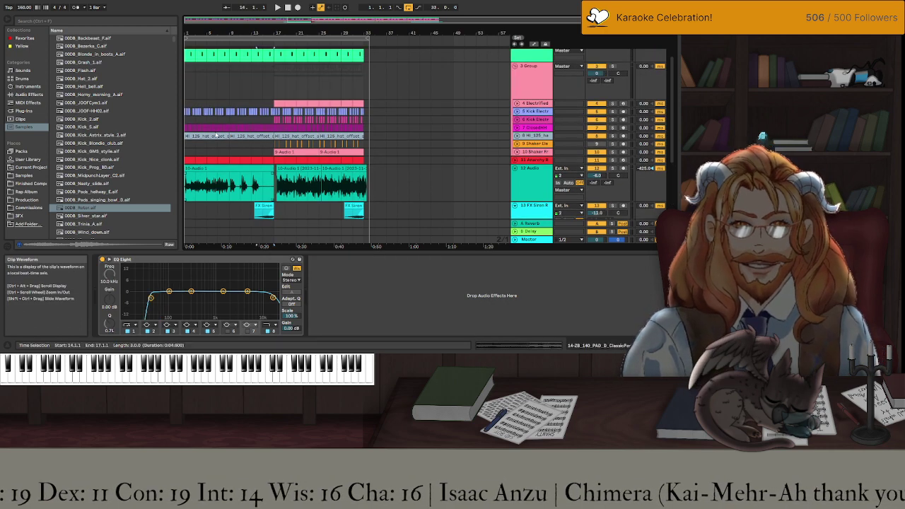
Search the sample library for "crash" and browse to the Crash Electrified samples.
click(64, 23)
text(crash)
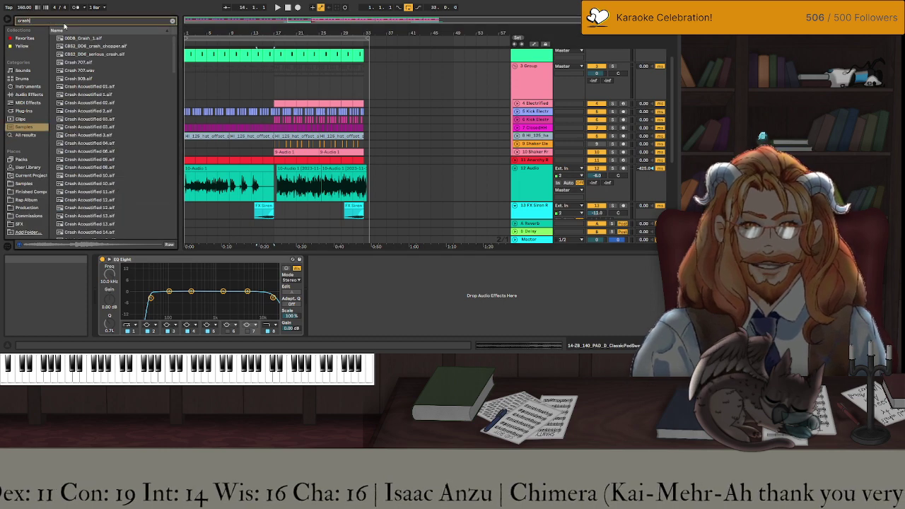
scroll(111, 131, down, 7)
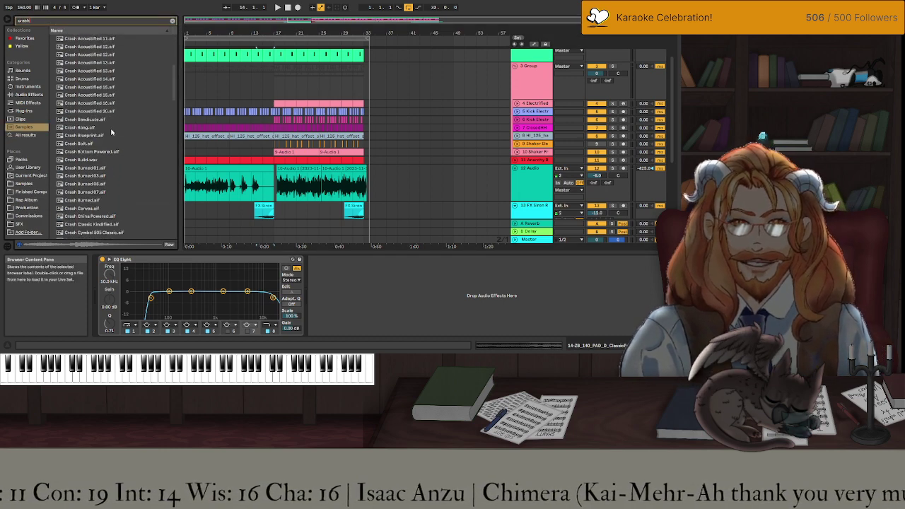
scroll(111, 131, down, 2)
scroll(101, 146, down, 2)
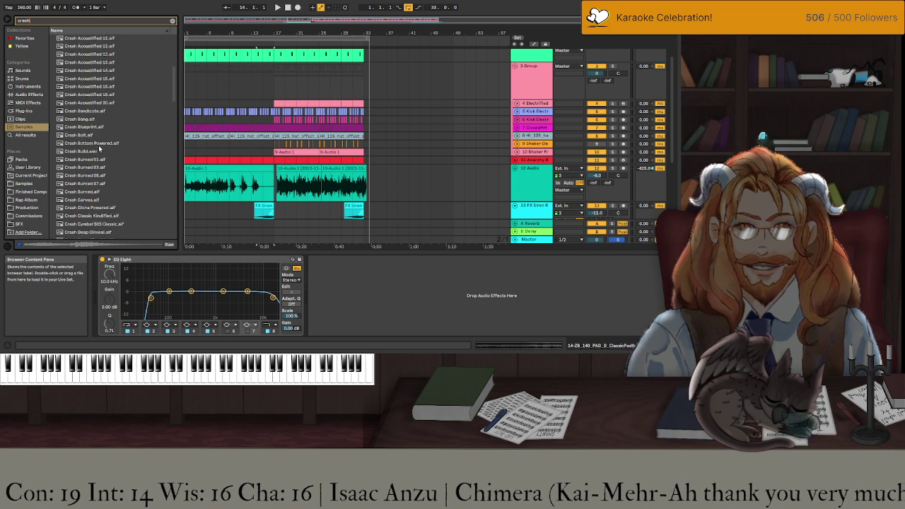
scroll(100, 148, down, 3)
Audition the Crash Electrified samples, from 06 to 15, to compare their sound.
click(91, 129)
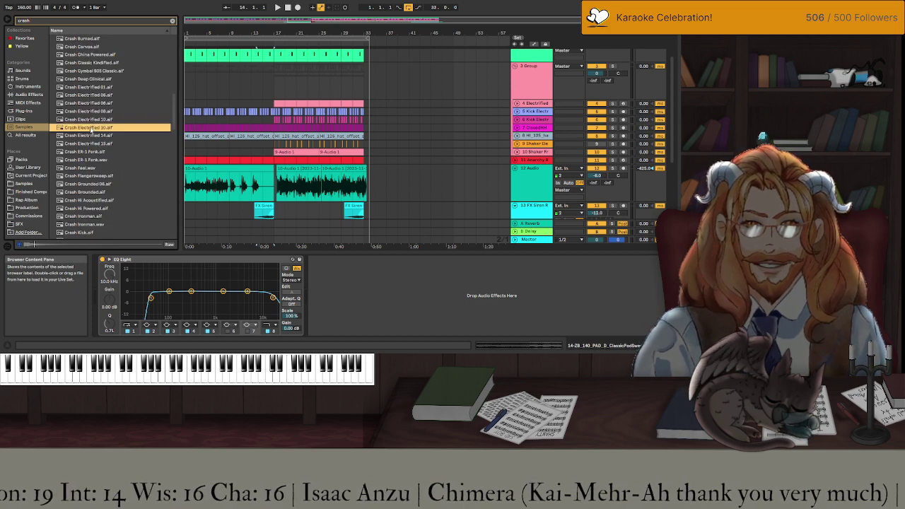
click(92, 120)
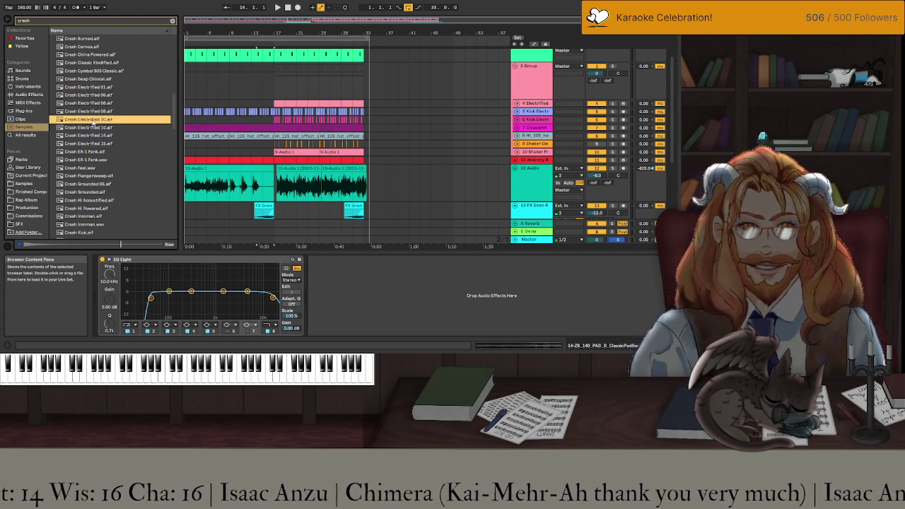
click(93, 113)
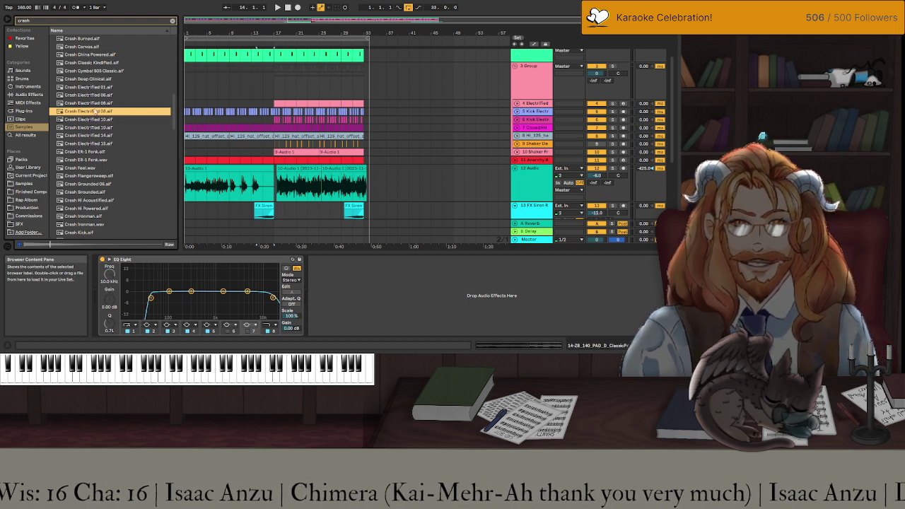
click(96, 103)
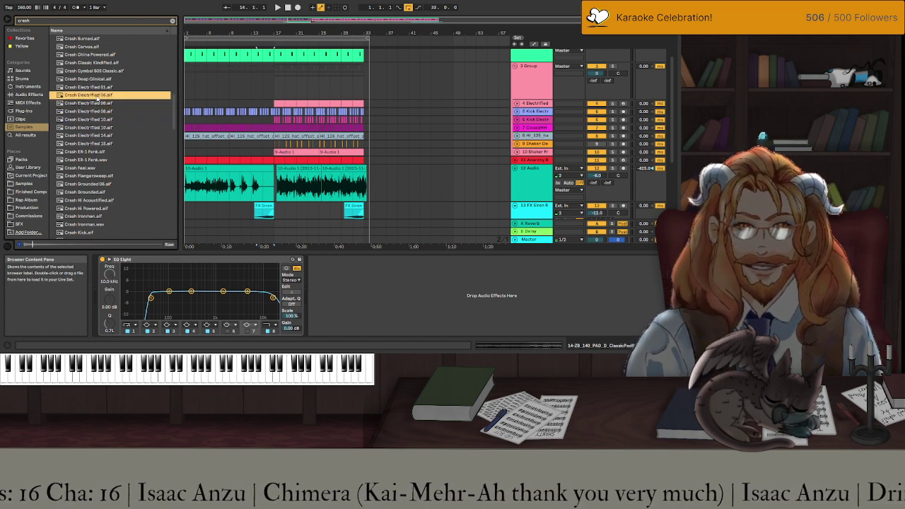
click(97, 96)
click(99, 145)
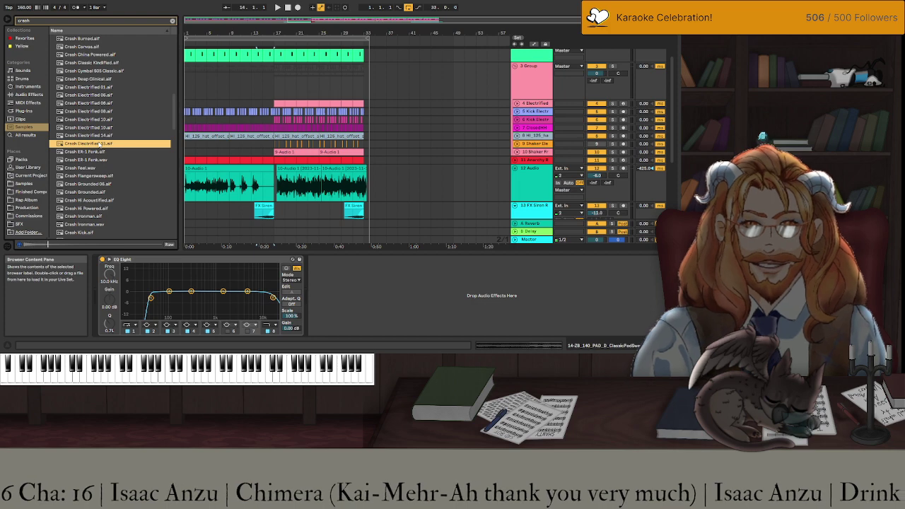
key(Up)
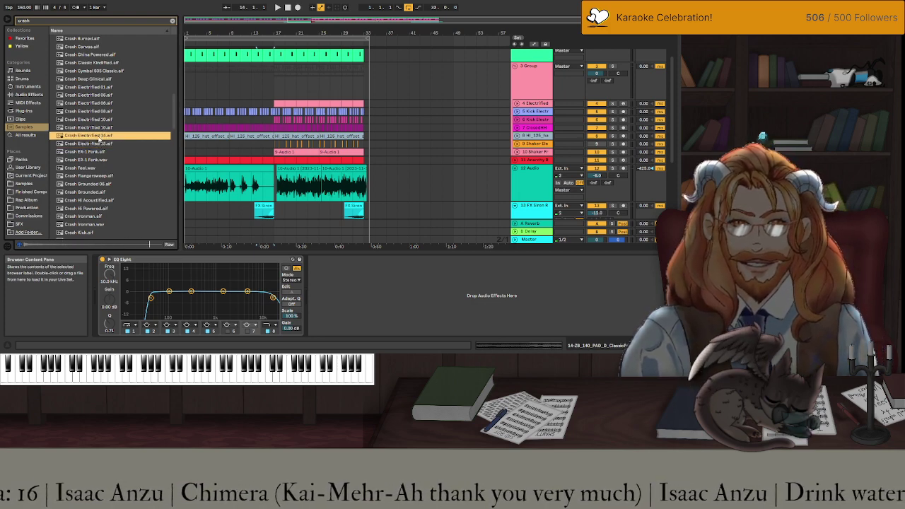
Audition the Crash Classic Kindified, Cymbal 505 Classic and China Powered samples, returning the playback position to bar 1.
click(100, 63)
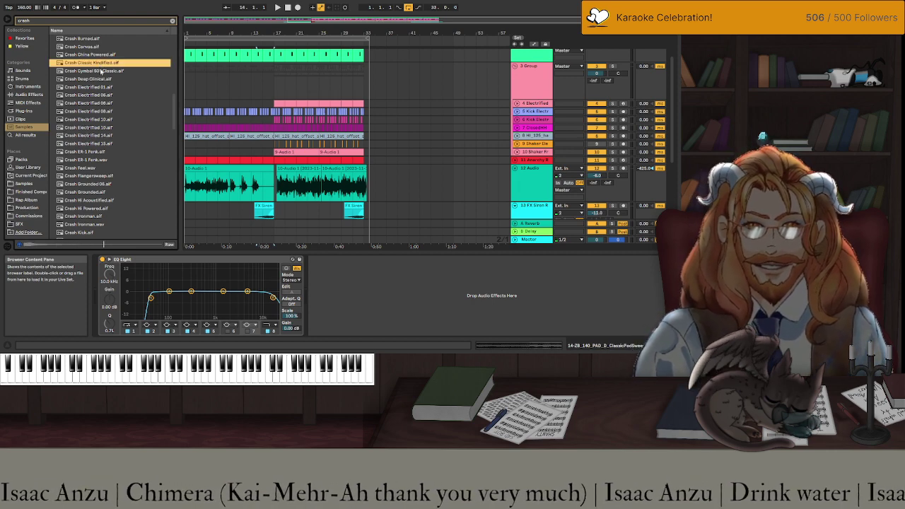
click(102, 71)
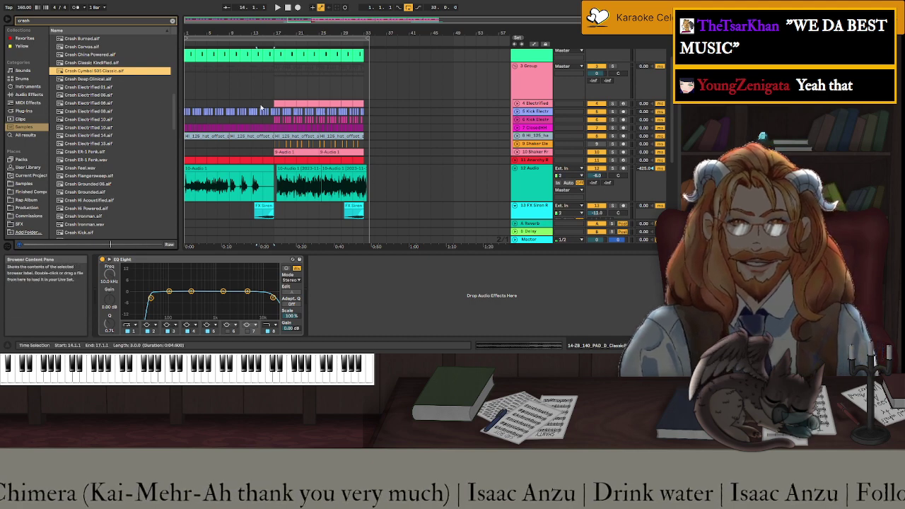
key(Home)
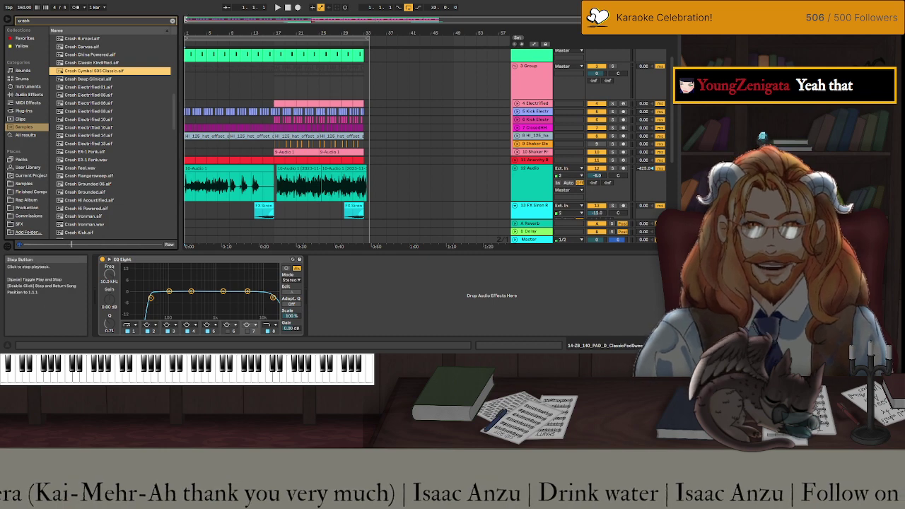
click(103, 56)
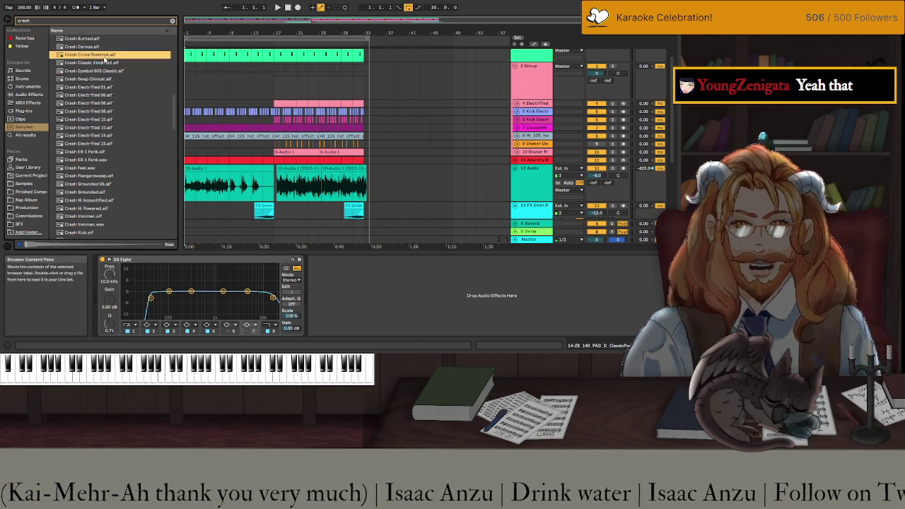
Clear the "crash" search from the sample library and place the insert marker at bar 6 on the siren track.
key(ctrl+f)
key(BackSpace)
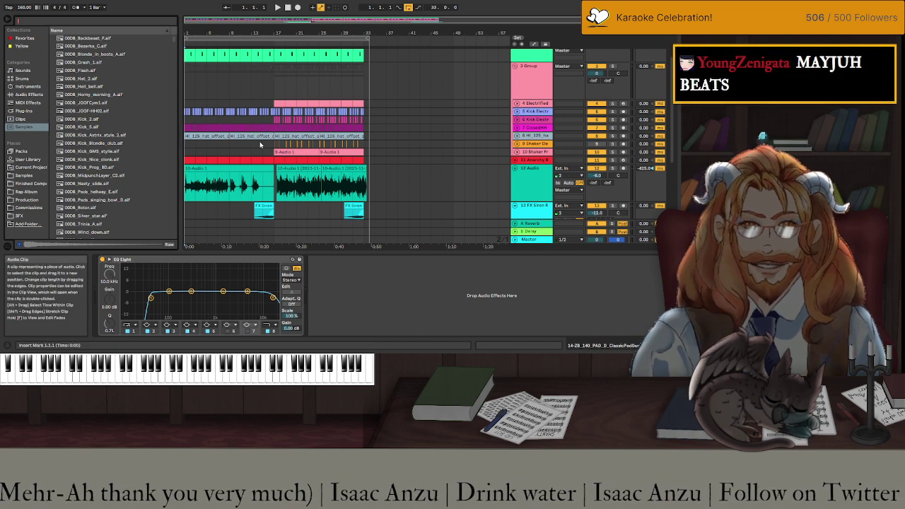
click(206, 211)
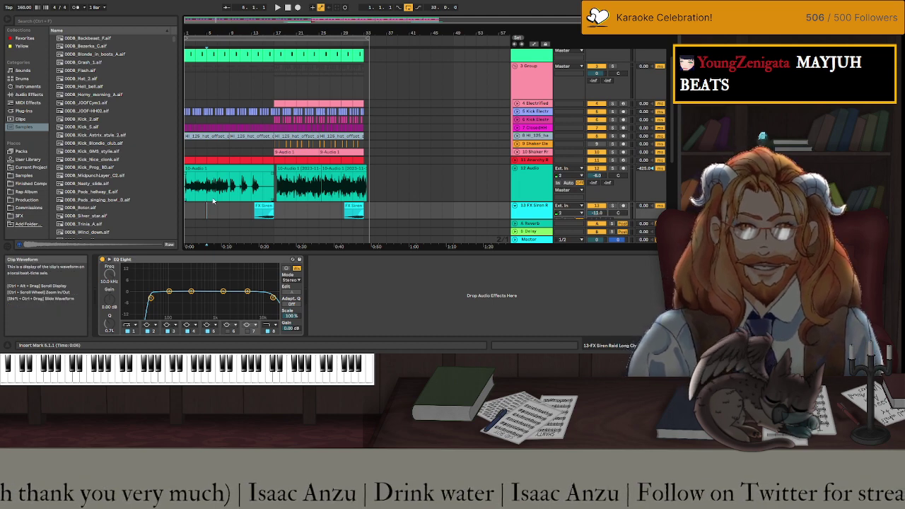
Duplicate the time of bars 1 to 2 from the cowbell track and play the lengthened opening with the loop starting at bar 1.
scroll(211, 90, up, 2)
drag(196, 62, 187, 60)
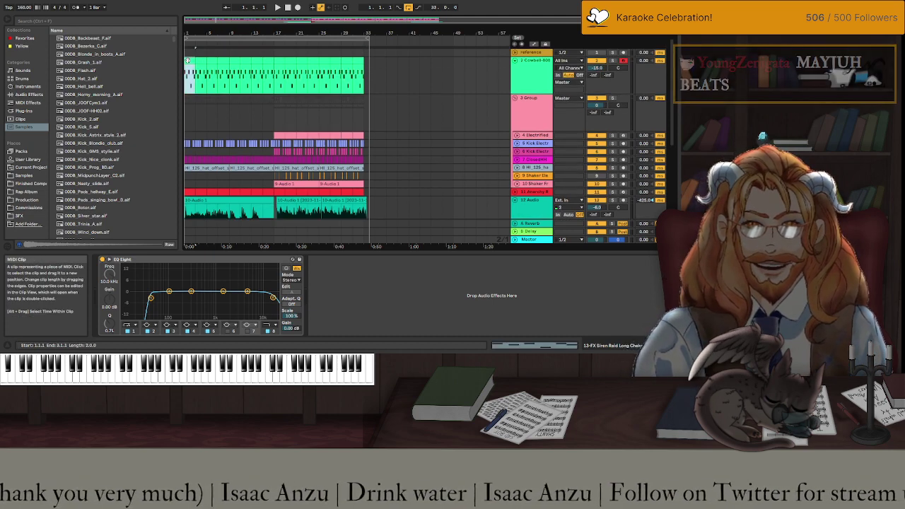
key(ctrl+shift+d)
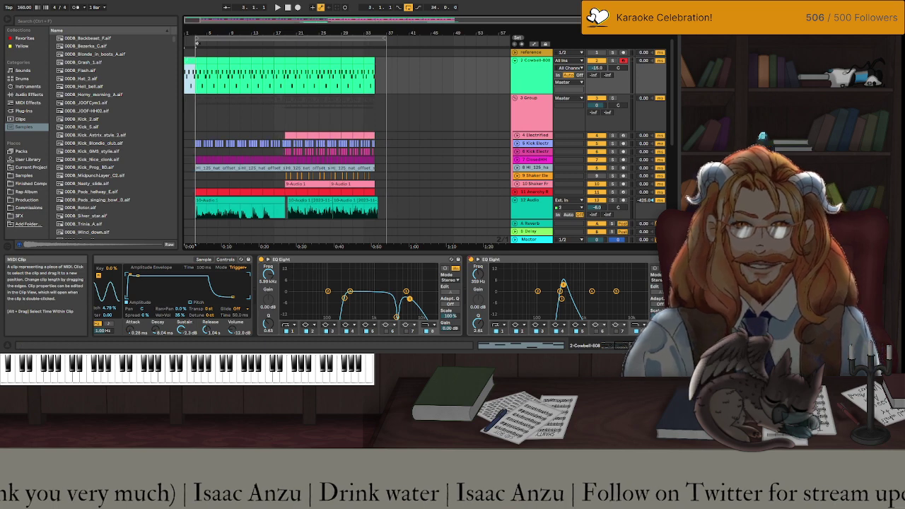
key(space)
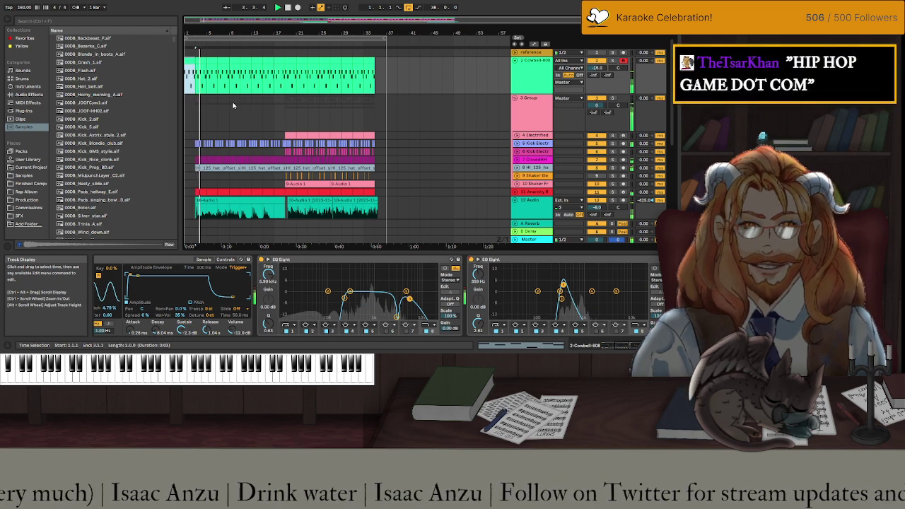
key(space)
Duplicate the two-bar cowbell opening's time once more, extend the loop back to bar 1 and play from the start.
scroll(215, 145, down, 4)
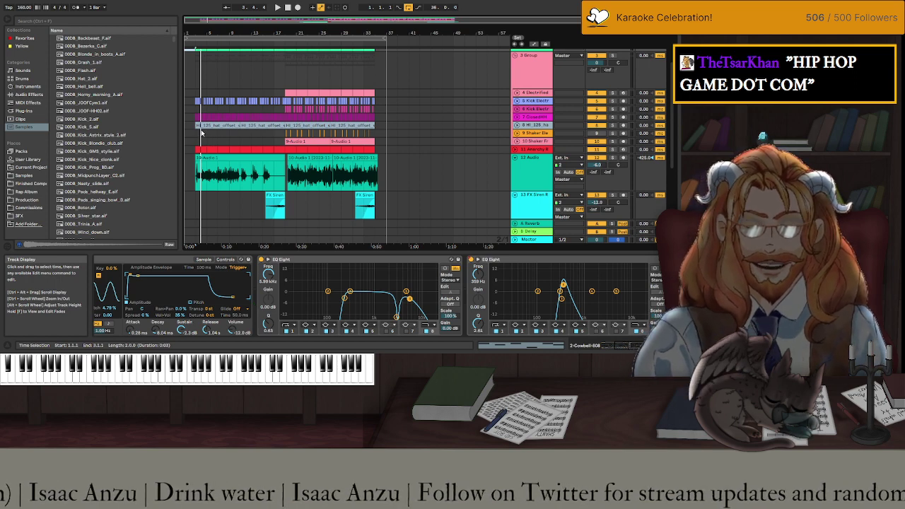
scroll(201, 133, up, 4)
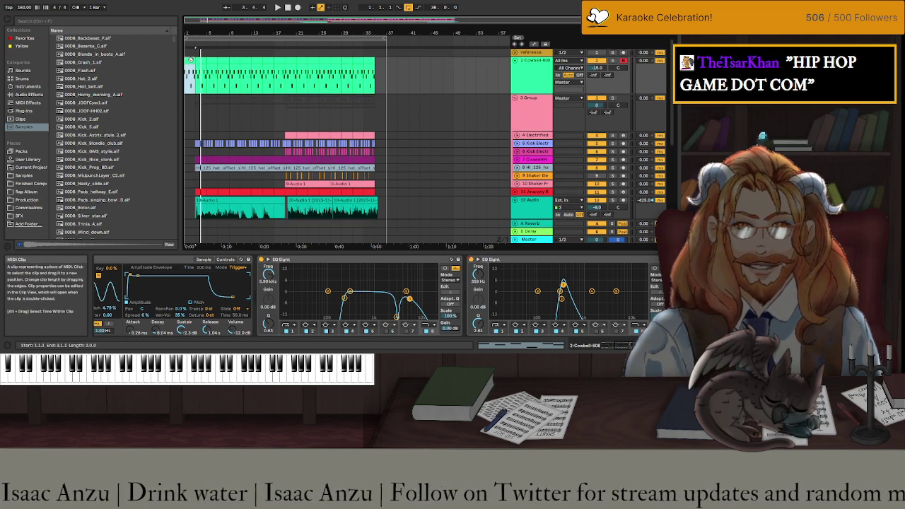
key(ctrl+shift+d)
click(192, 58)
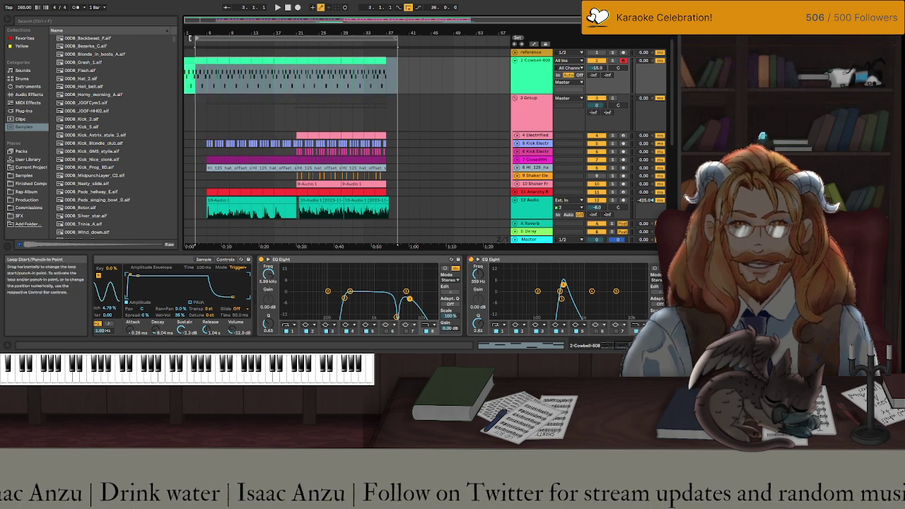
click(314, 39)
key(space)
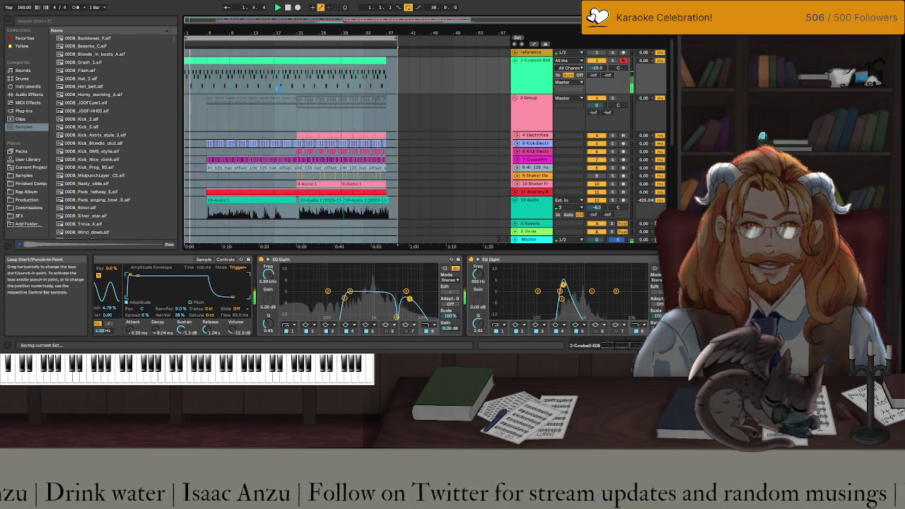
Copy the four-bar Anarchy Reese clip from bar 5 to bar 1 and play the intro with the bass.
click(212, 192)
key(space)
click(186, 195)
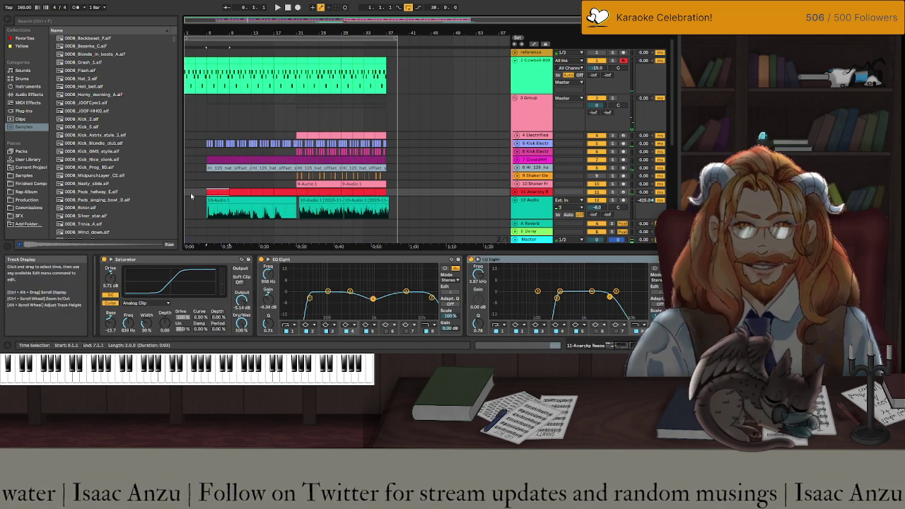
click(188, 192)
key(space)
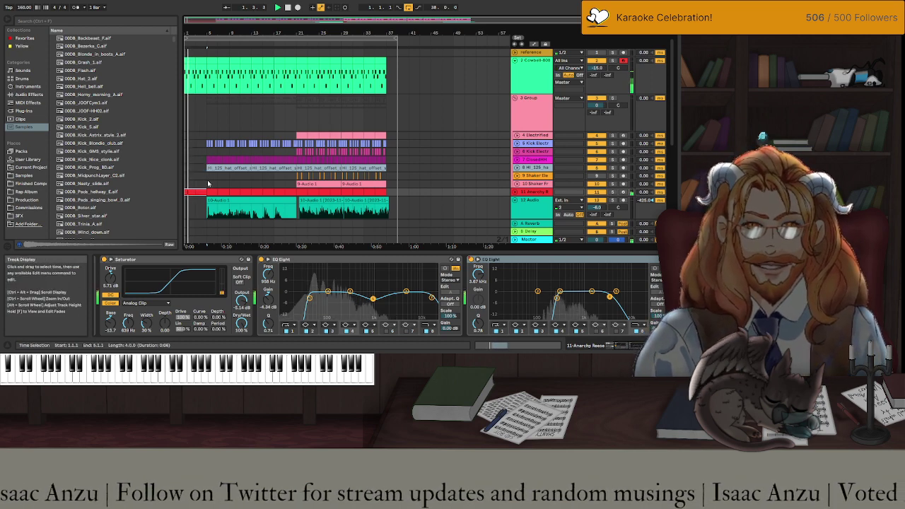
Duplicate the FX Siren clip into the intro just before the first vocal and trim it to two bars starting at 3.1.1.
scroll(207, 184, down, 4)
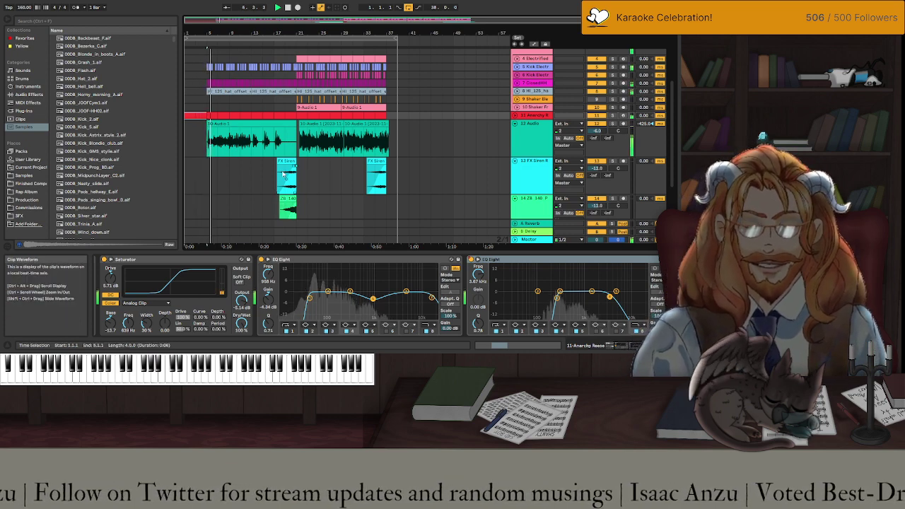
drag(286, 171, 201, 171)
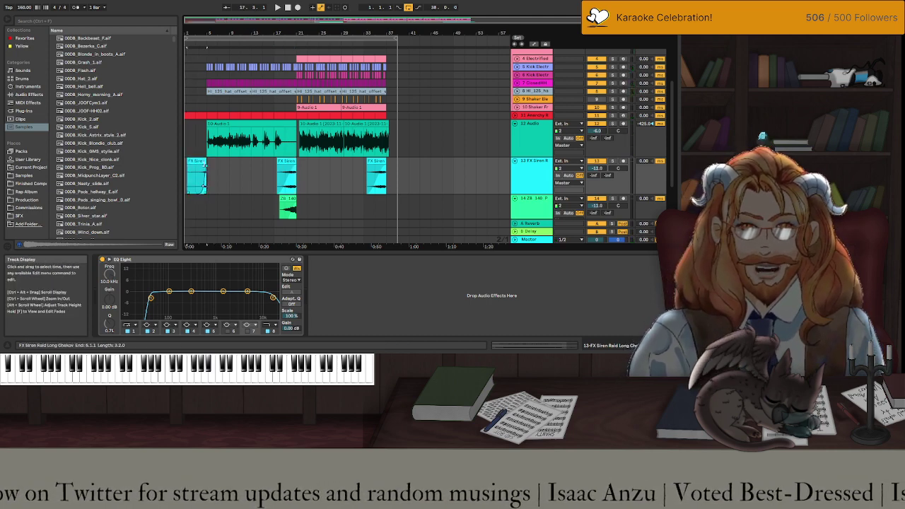
drag(187, 164, 196, 163)
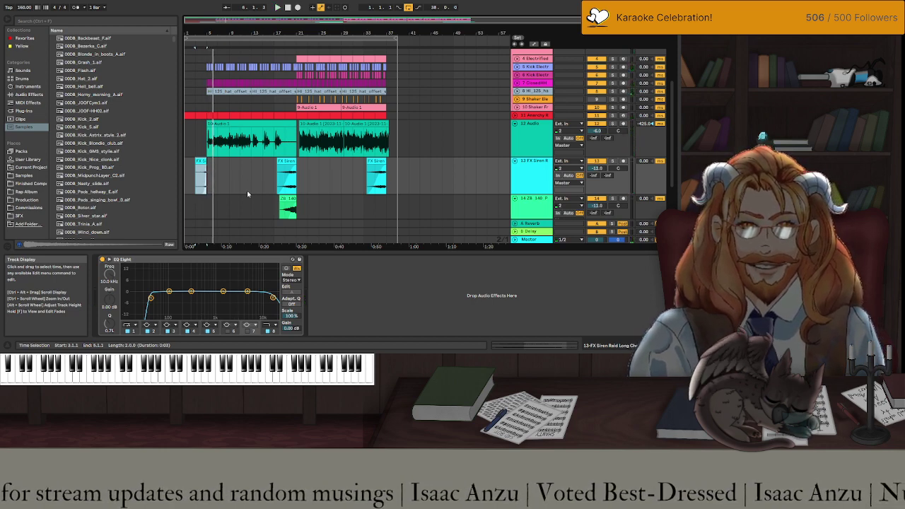
Duplicate the ZB_140_PAD sweep clip into the intro beneath the siren copy and trim its start to 3.1.1.
click(288, 200)
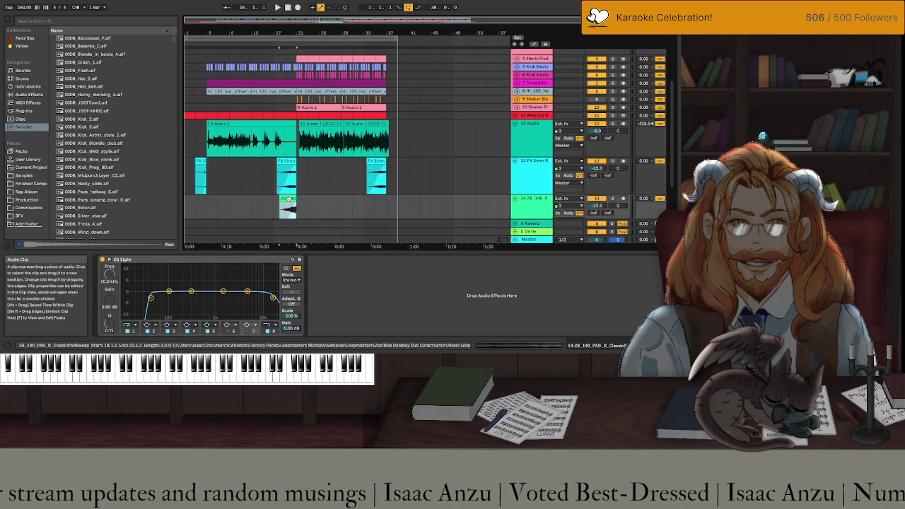
scroll(287, 200, down, 1)
drag(291, 173, 198, 176)
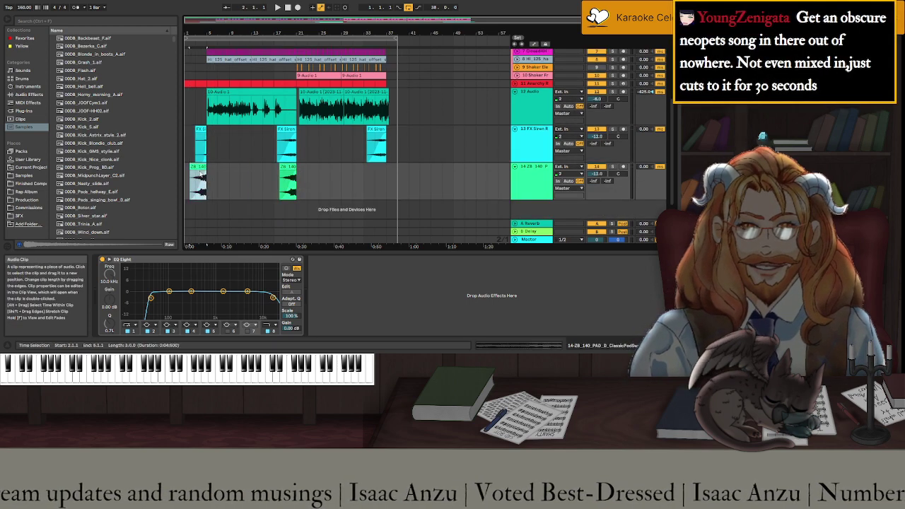
click(202, 188)
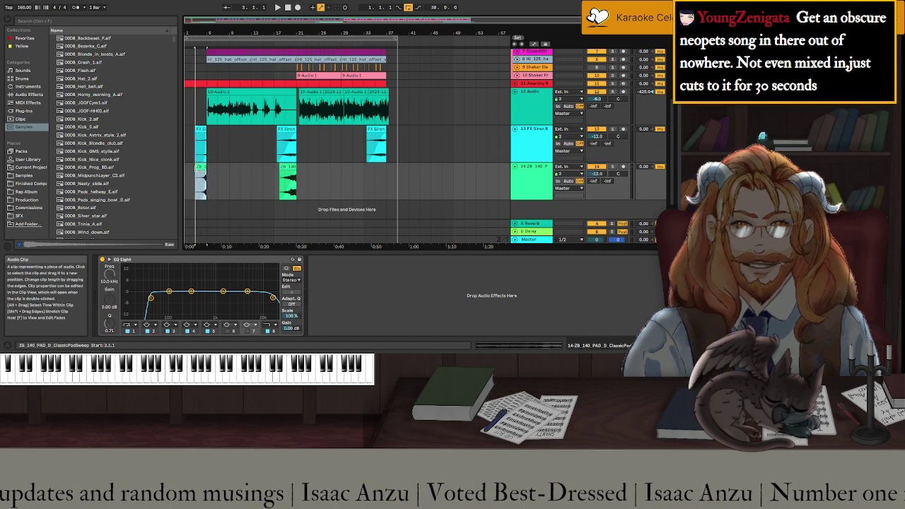
click(203, 173)
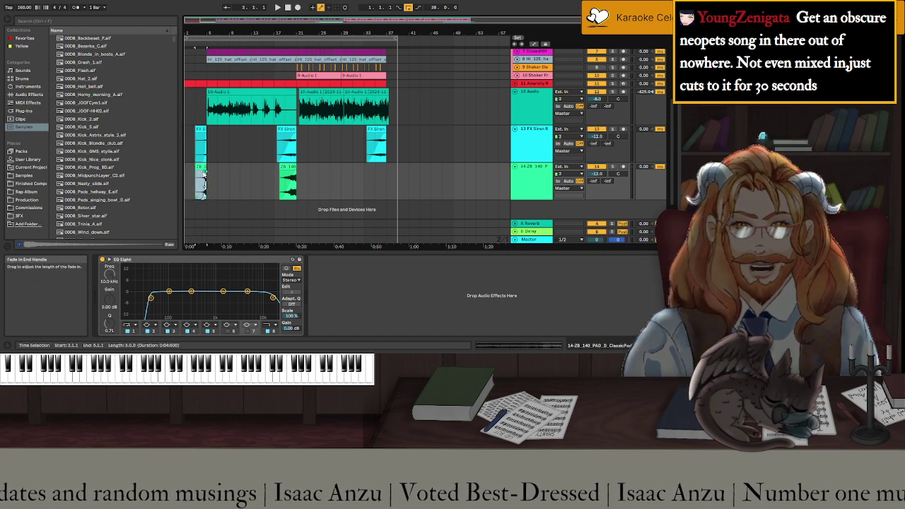
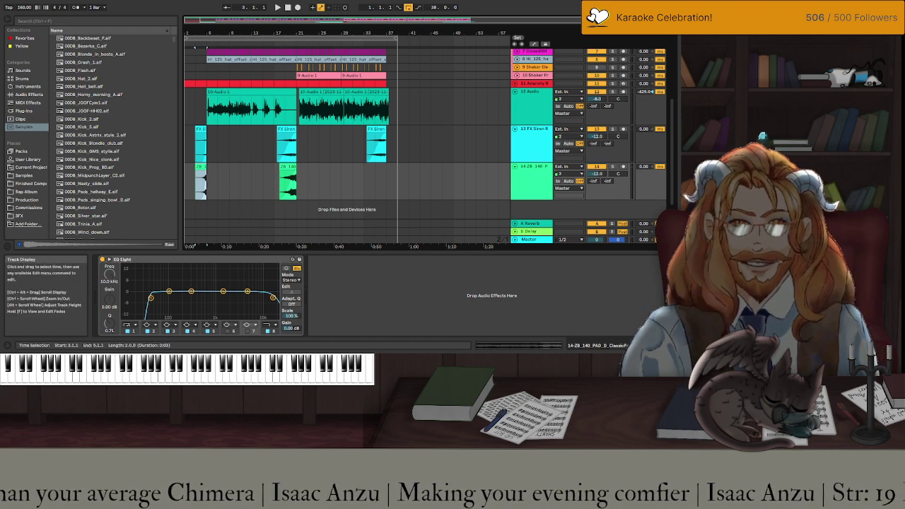
Play the arrangement from the beginning to check the new intro effects, and stop playback after the vocal enters.
key(ctrl+a)
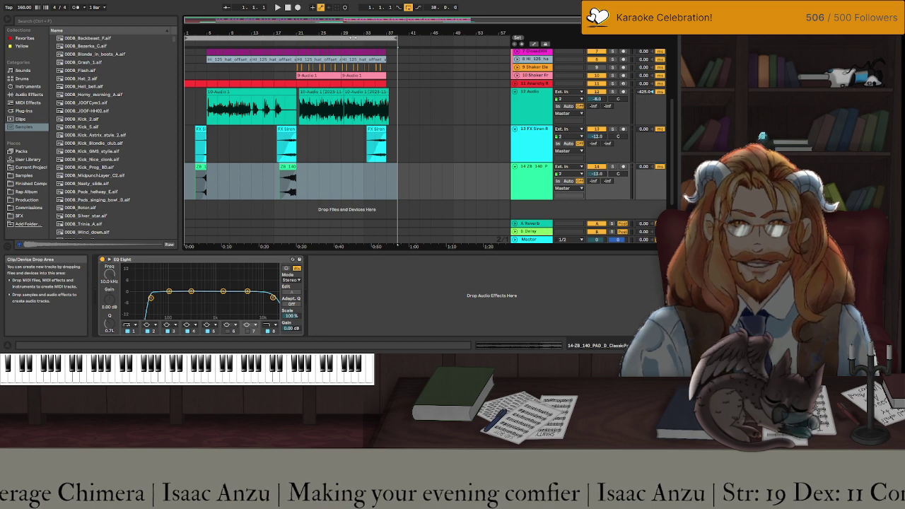
key(space)
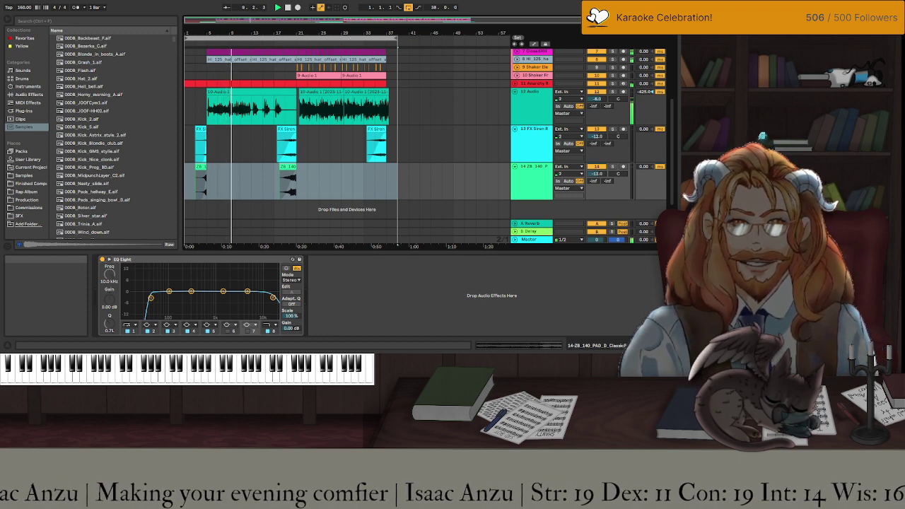
key(space)
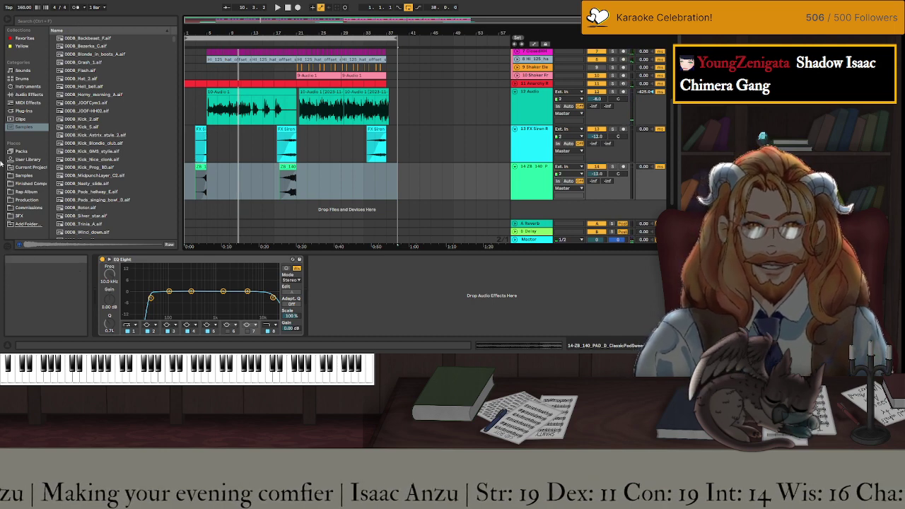
Browse the Bomblastic pack's samples to the One Shots SFX folder and audition its Electrified sample.
click(21, 151)
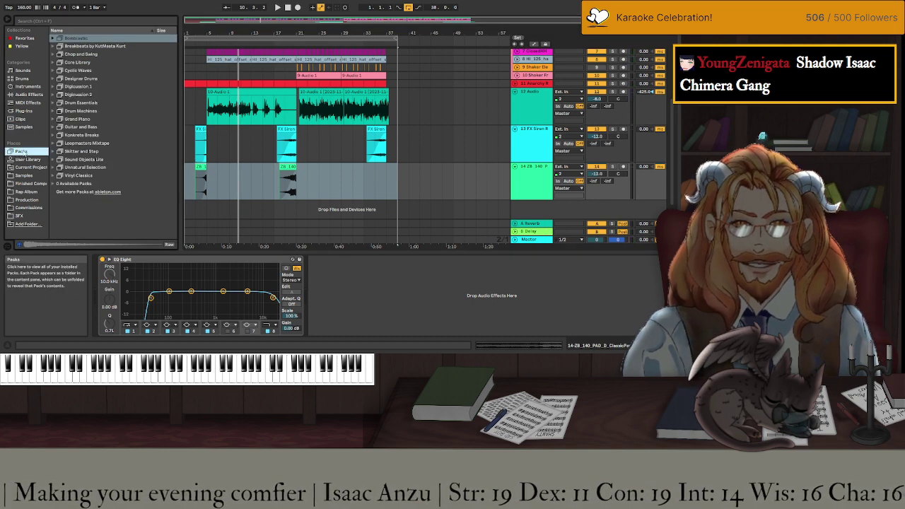
click(52, 38)
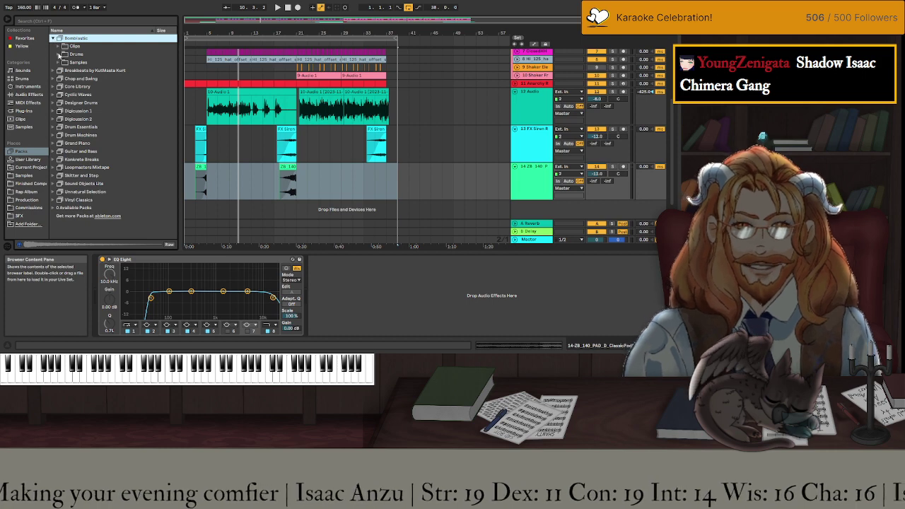
click(59, 63)
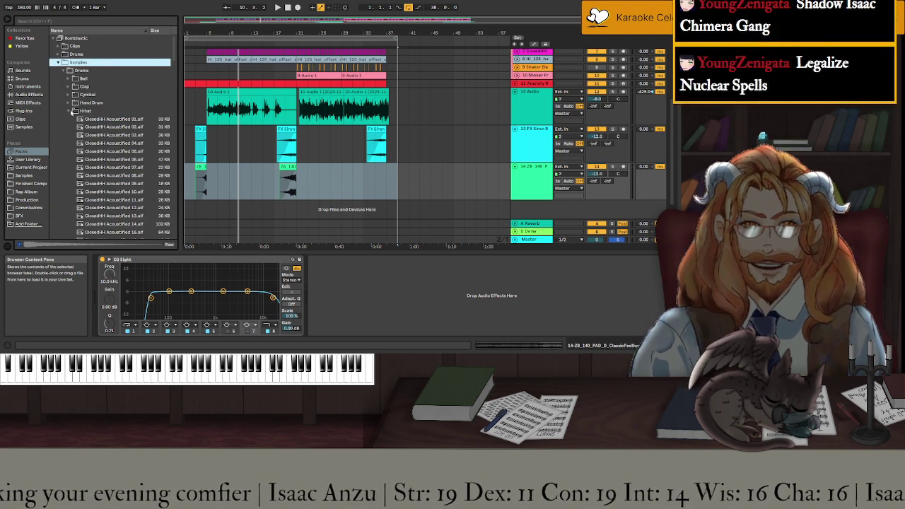
click(74, 111)
click(69, 144)
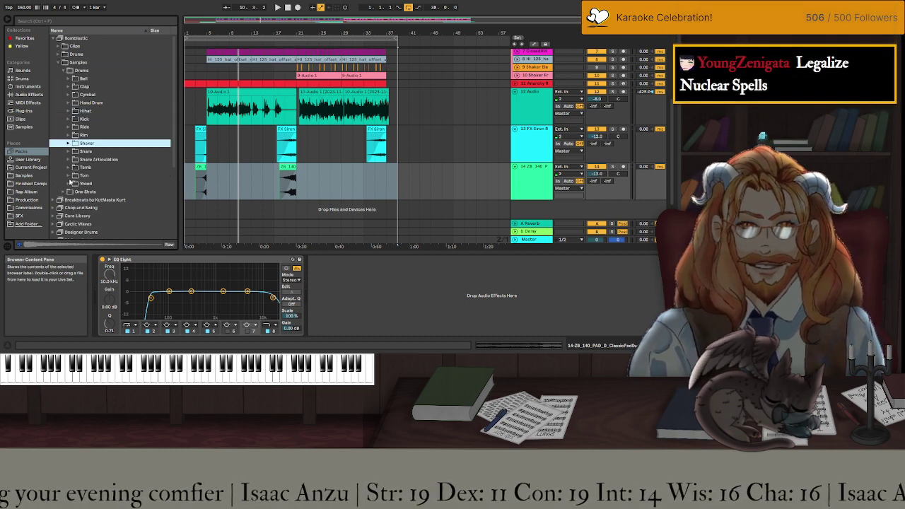
click(63, 191)
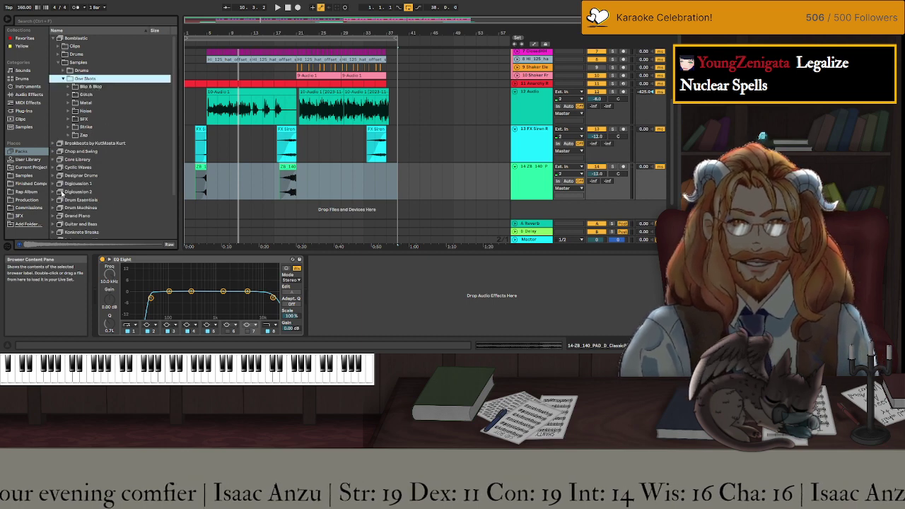
click(69, 119)
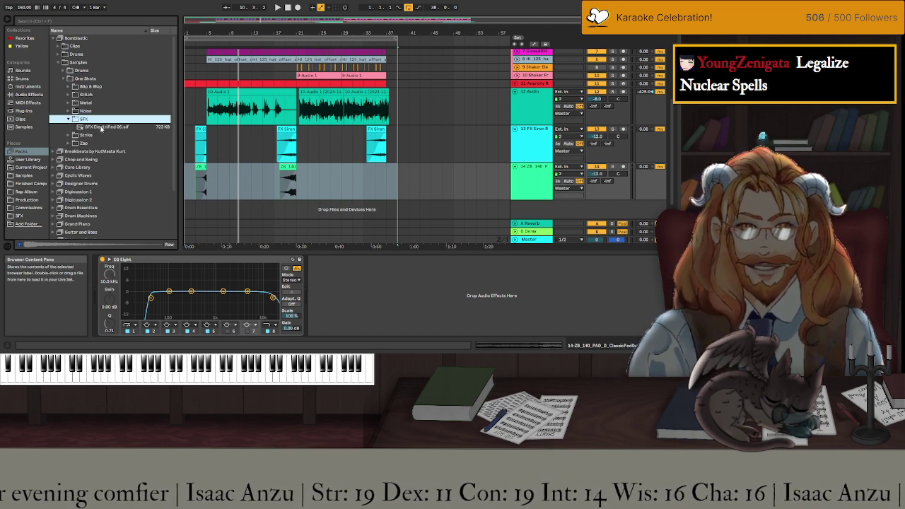
click(102, 127)
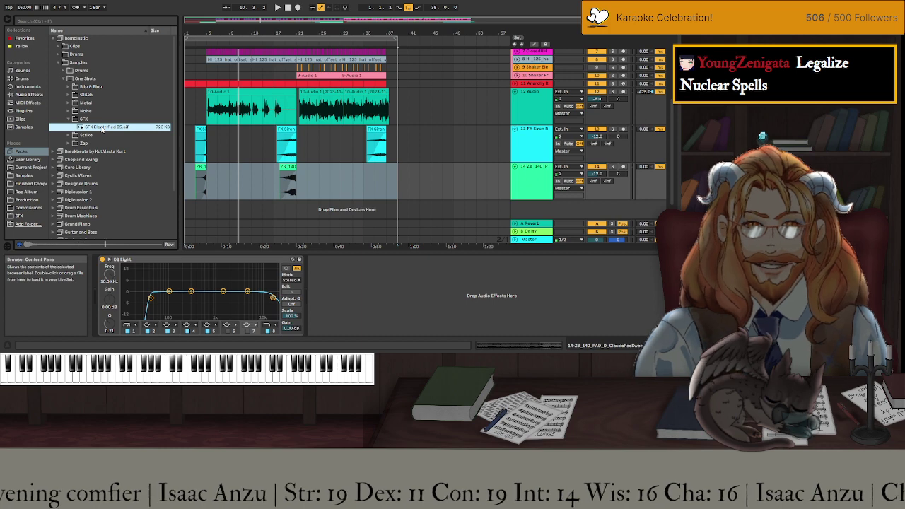
Audition the samples in the Blip & Blop folder of the Bomblastic one shots.
click(70, 120)
click(68, 87)
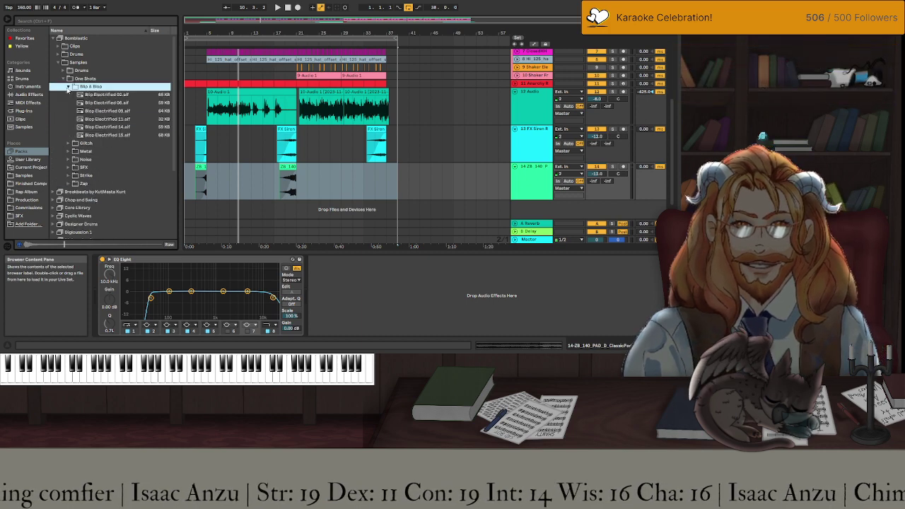
click(99, 94)
click(99, 103)
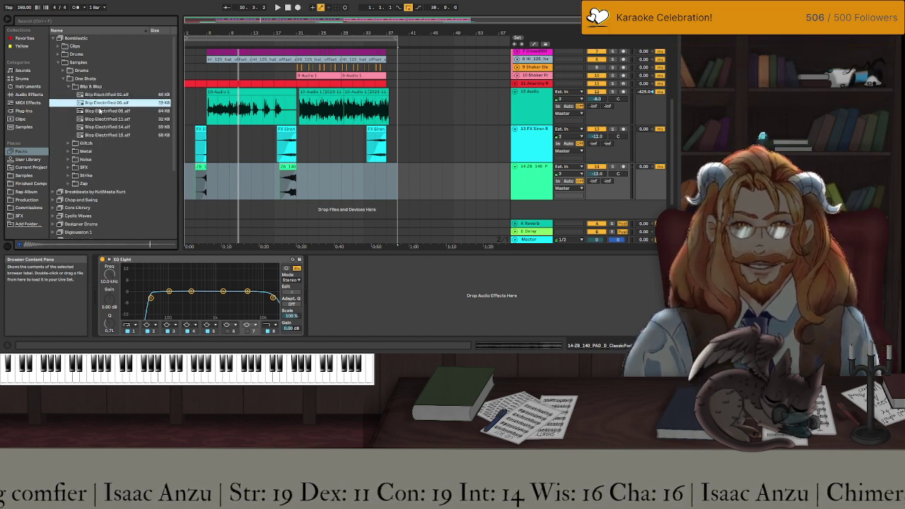
click(102, 111)
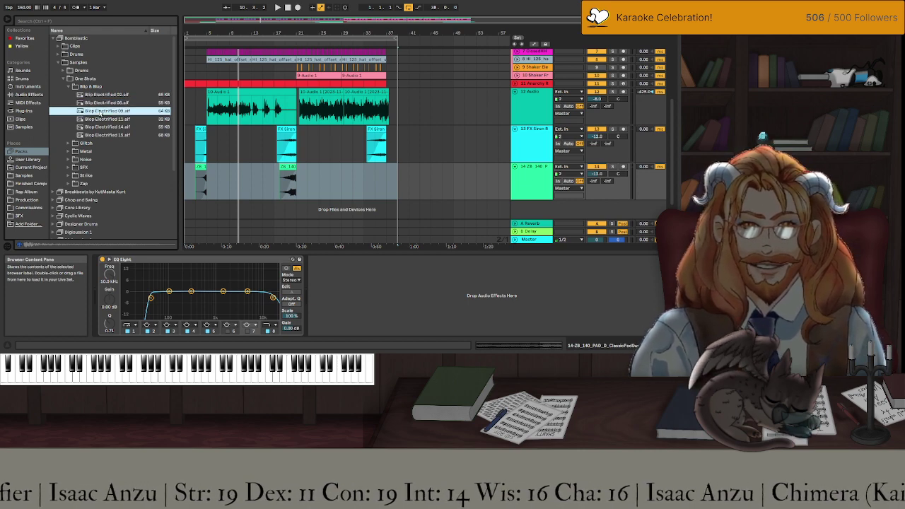
click(101, 119)
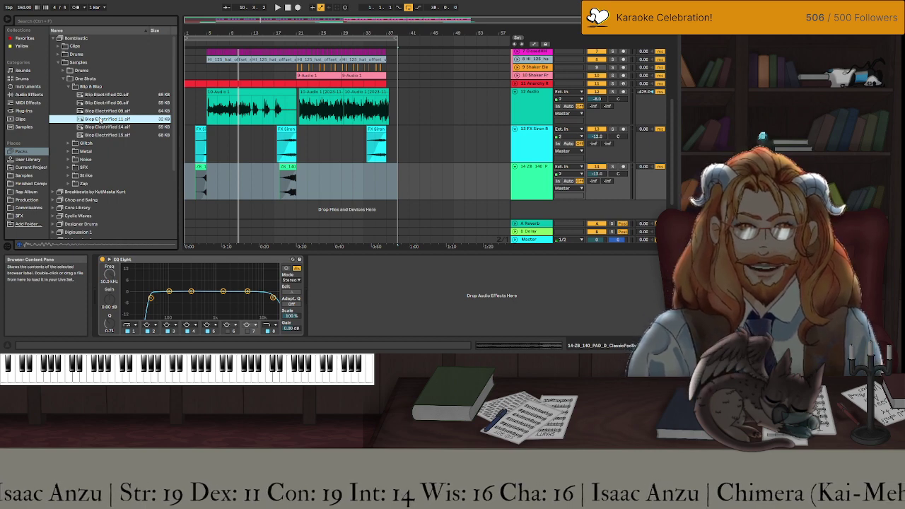
click(95, 127)
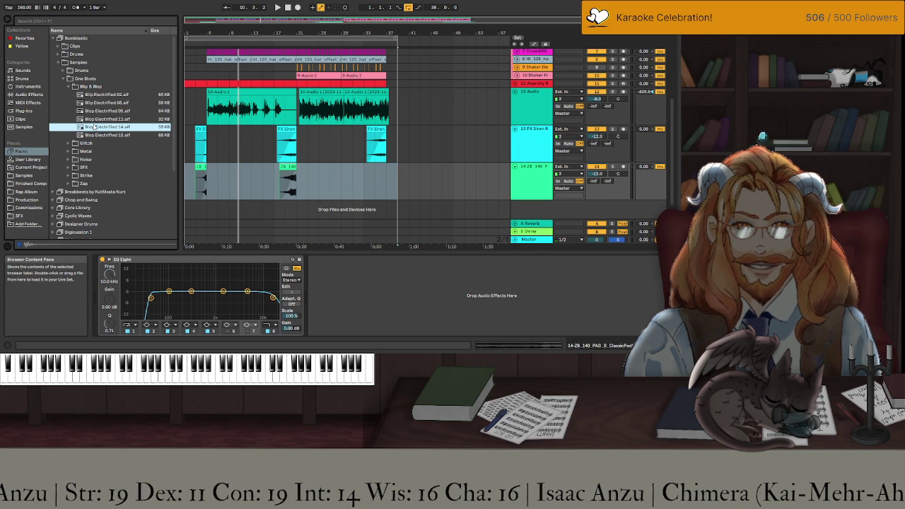
click(102, 135)
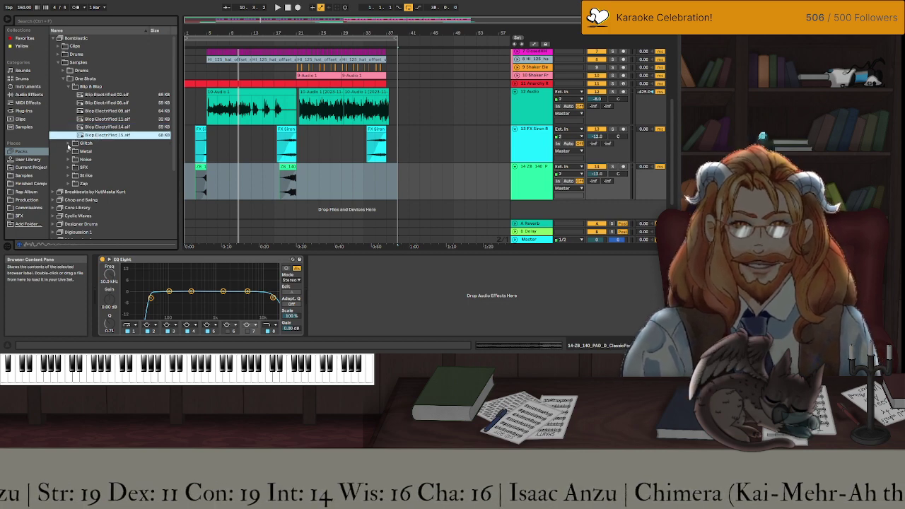
Audition and compare the Electrified and Kindified samples in the Glitch folder.
click(67, 145)
click(106, 102)
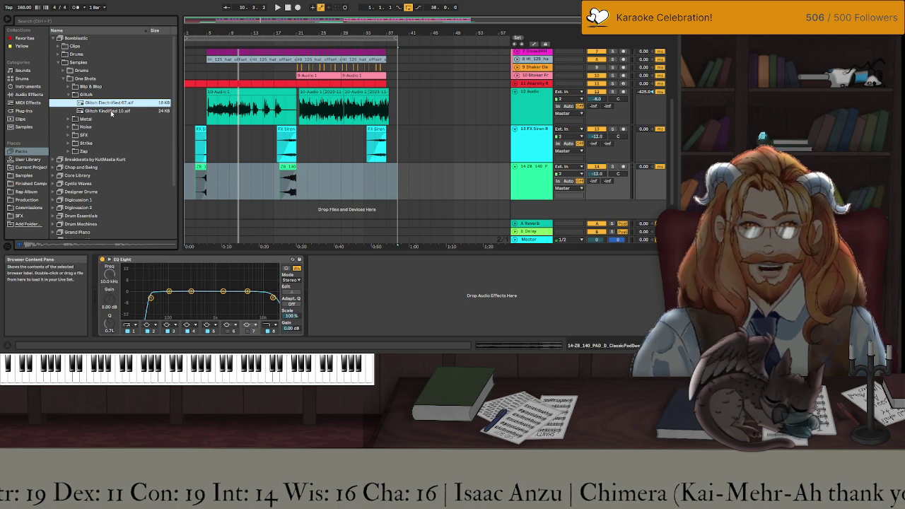
click(111, 111)
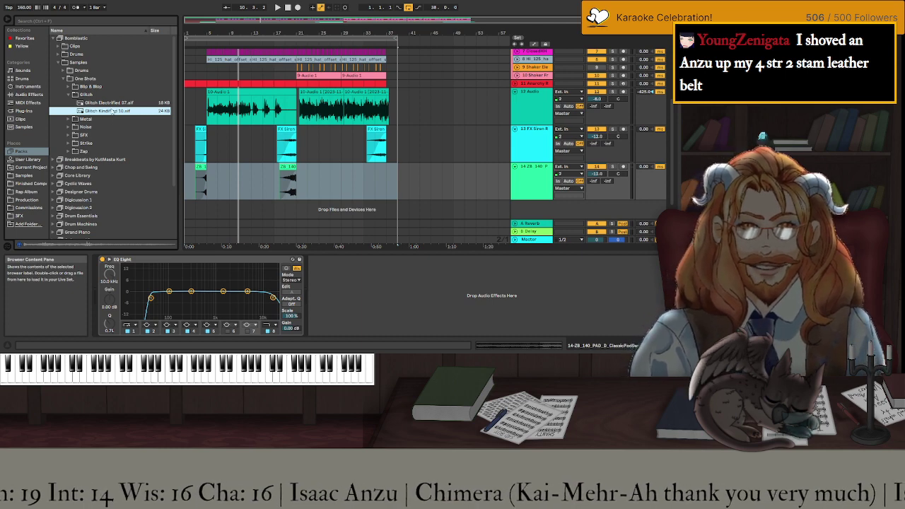
click(112, 104)
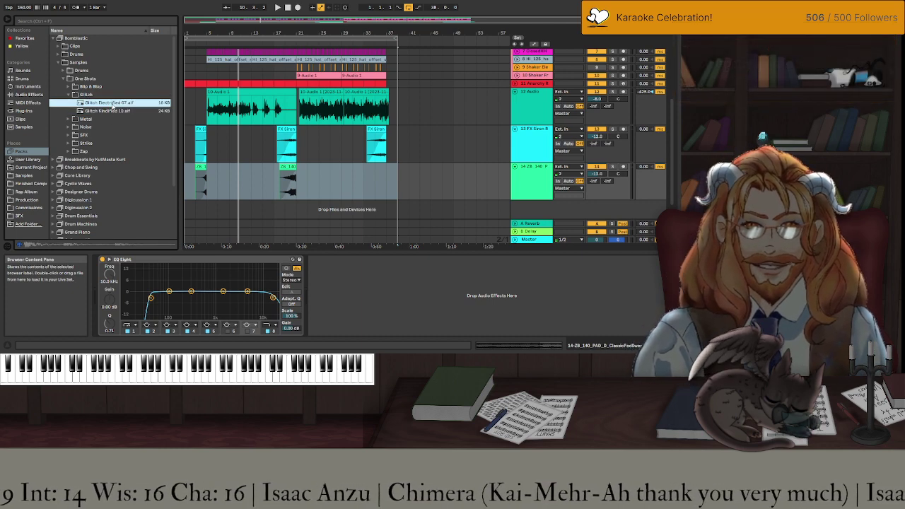
key(Left)
key(Down)
key(Down)
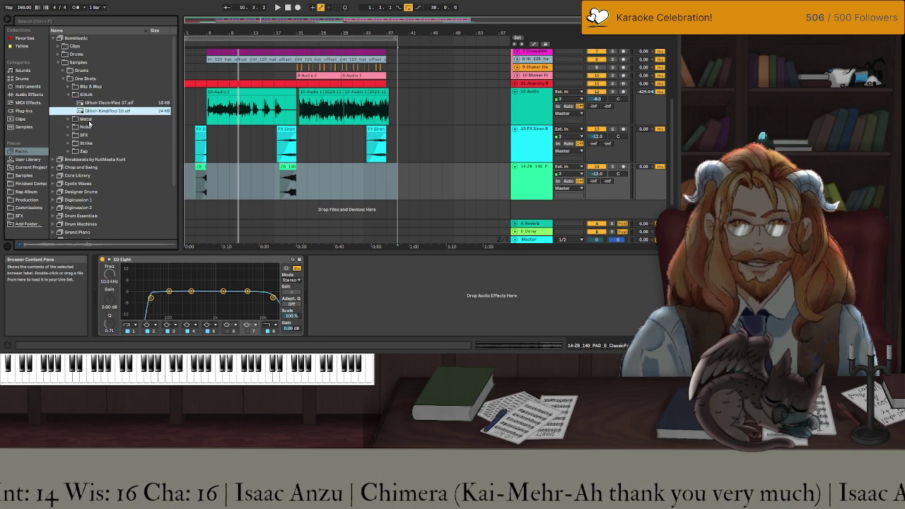
Audition the Electrified and Kindified samples in the Noise folder.
key(Right)
click(103, 120)
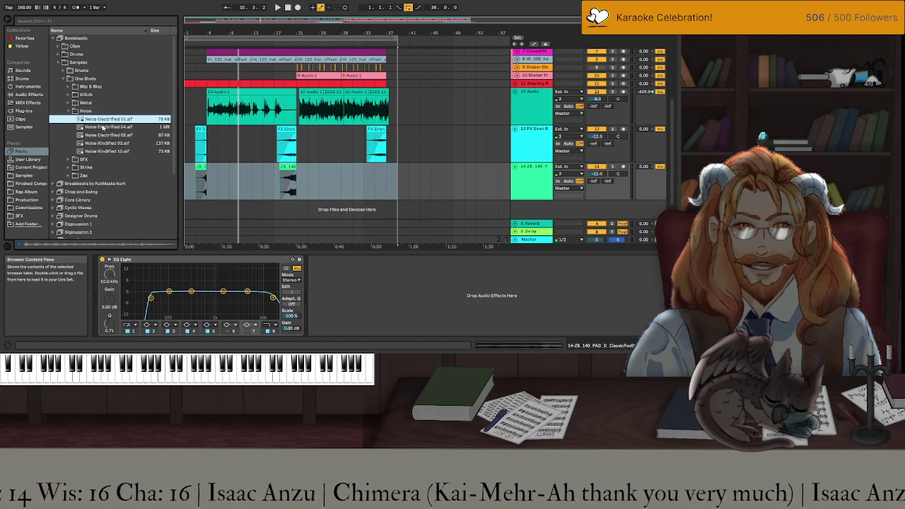
click(103, 127)
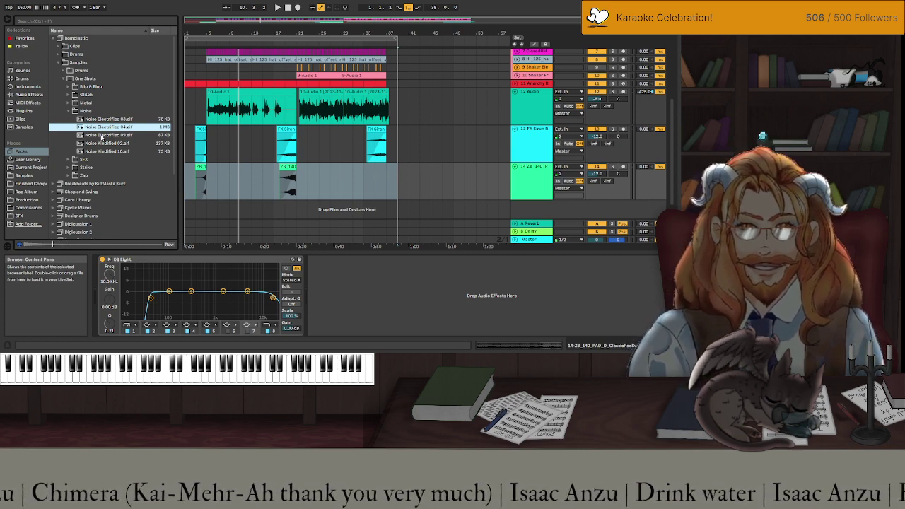
click(103, 135)
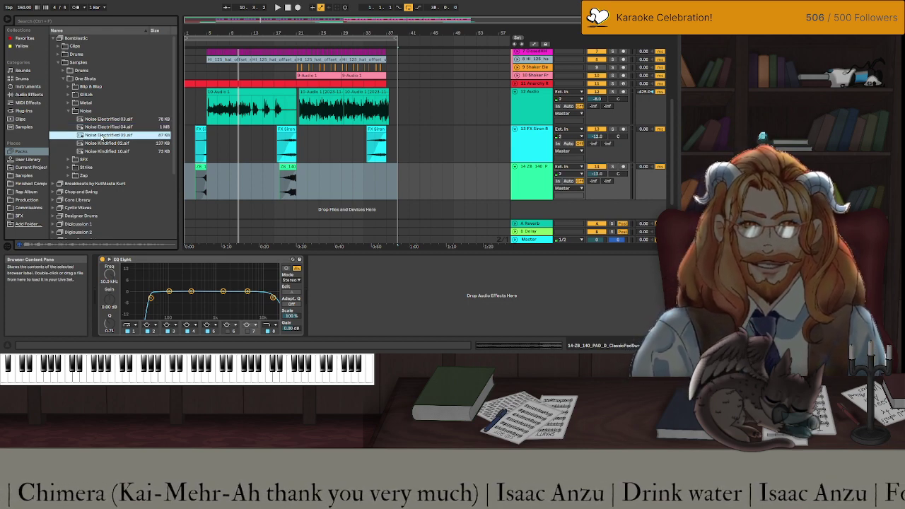
click(103, 142)
click(103, 151)
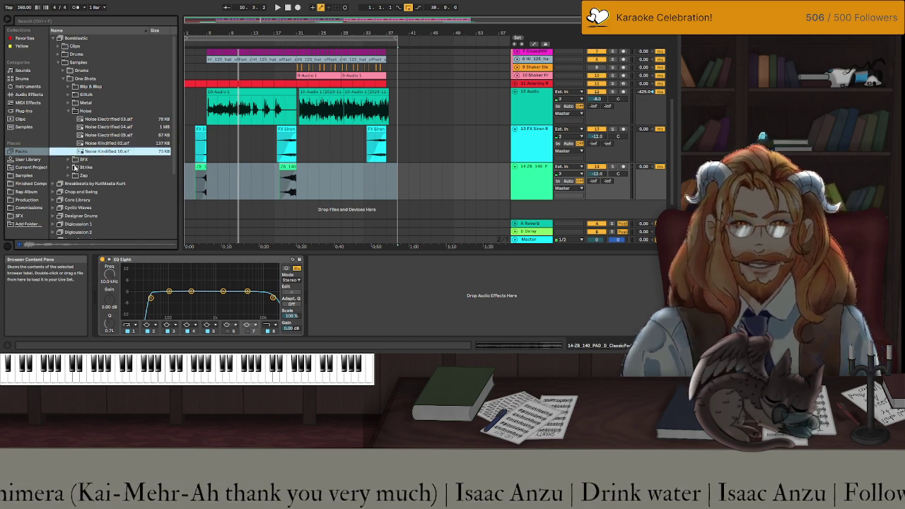
Audition a range of samples in the Strike folder, from the Acoustified hits through to the Kindified ones.
click(69, 168)
click(101, 137)
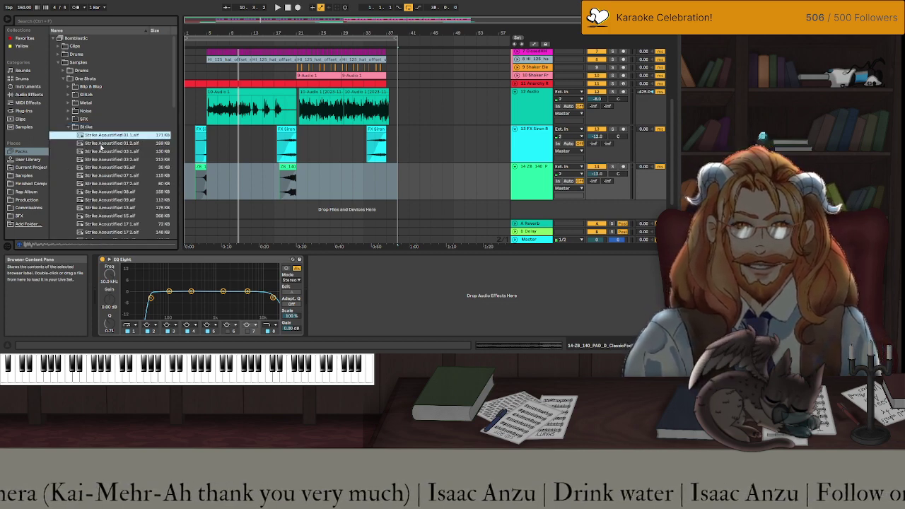
click(101, 144)
click(101, 152)
scroll(97, 176, down, 2)
click(94, 184)
scroll(94, 184, down, 2)
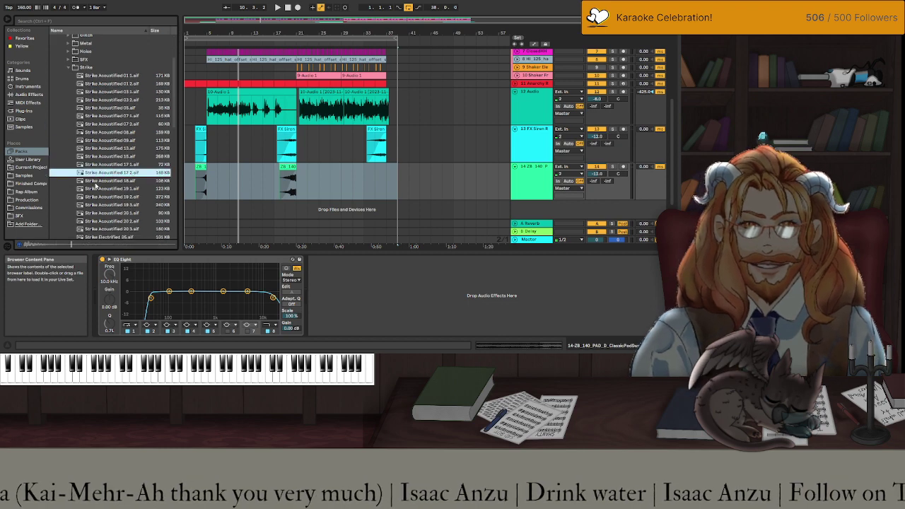
click(94, 184)
scroll(94, 185, down, 2)
click(94, 184)
scroll(94, 185, down, 2)
click(94, 185)
scroll(95, 184, down, 2)
click(95, 184)
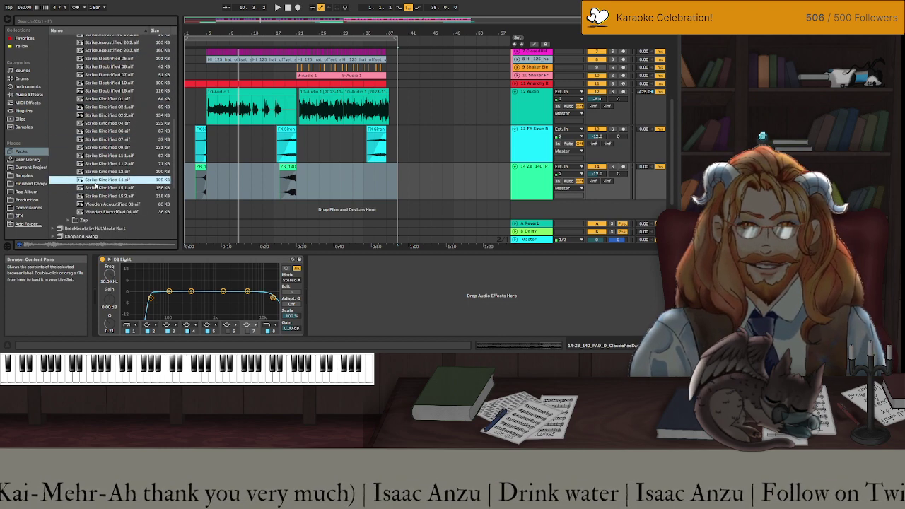
Audition the Electrified samples in the Zap folder and collapse the Bomblastic pack.
scroll(96, 185, down, 2)
click(97, 151)
click(69, 170)
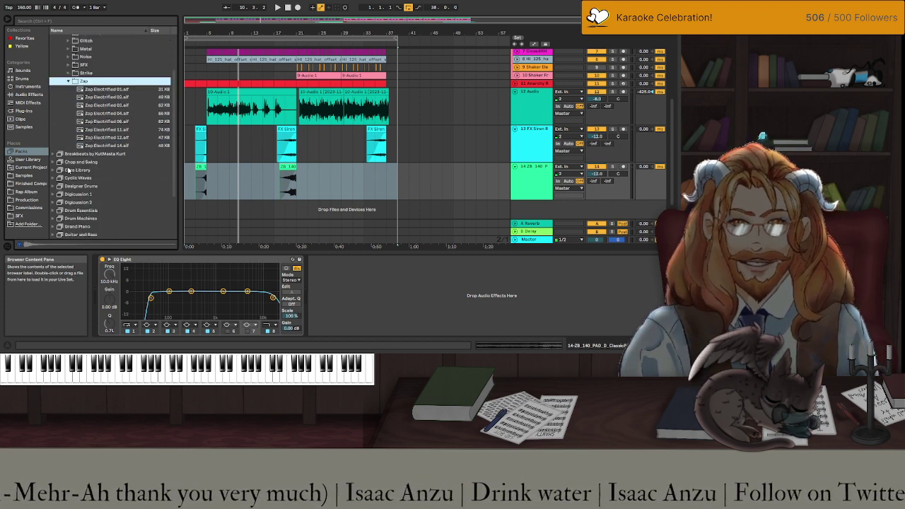
click(116, 105)
click(114, 121)
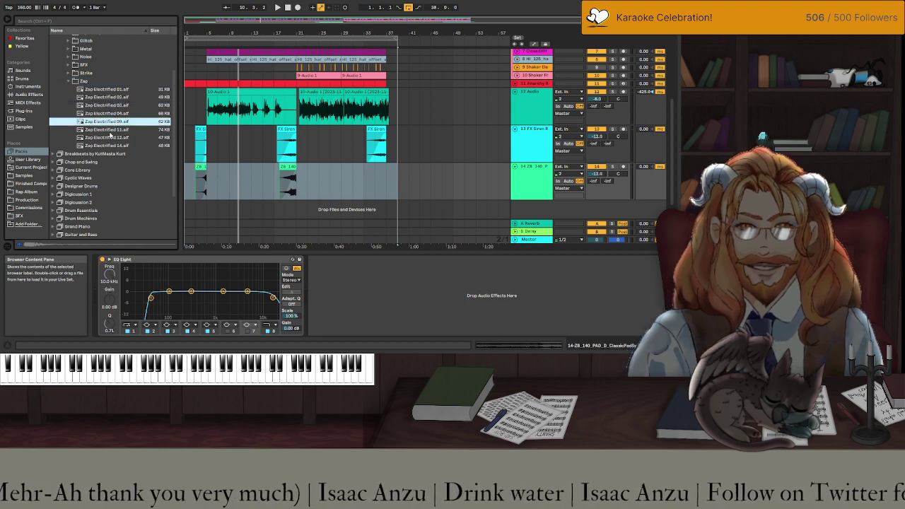
scroll(106, 134, up, 2)
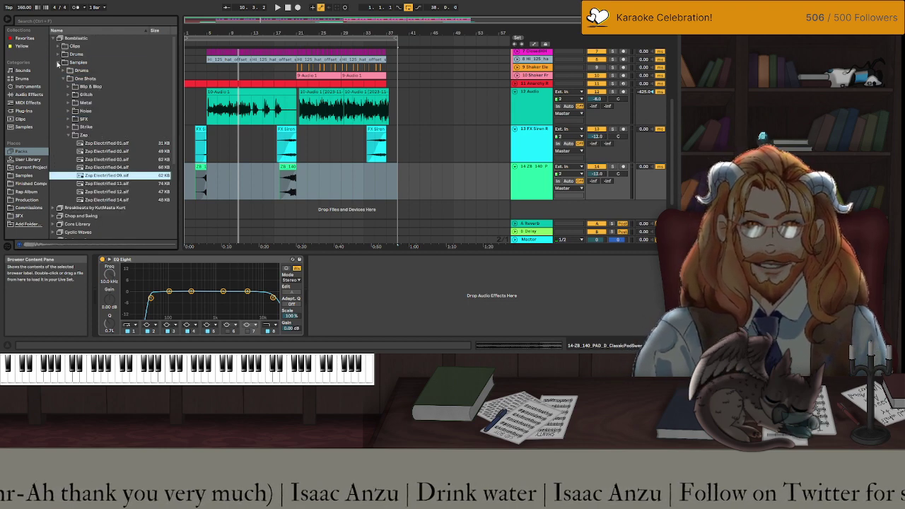
click(58, 63)
click(54, 38)
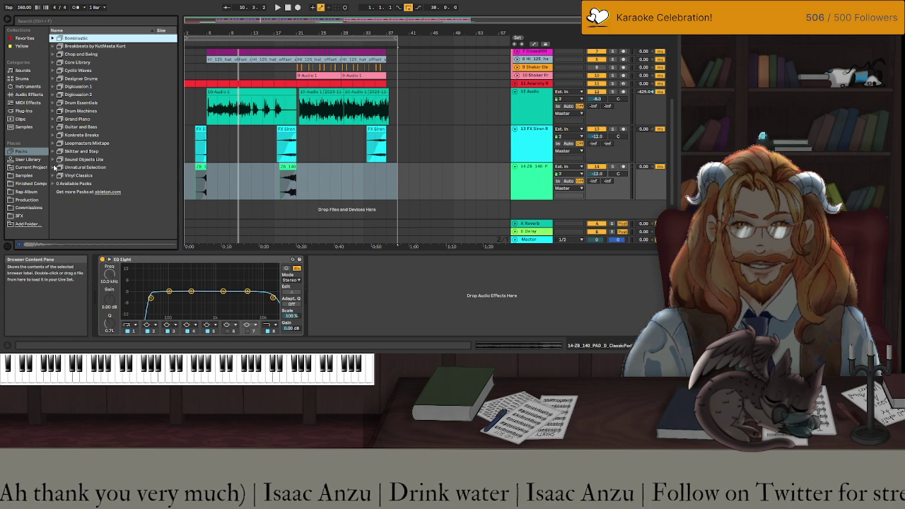
Browse the Sound Objects Lite pack's Ambient & Evolving sounds and audition the Gentle Bell Pad preset.
click(53, 160)
click(57, 183)
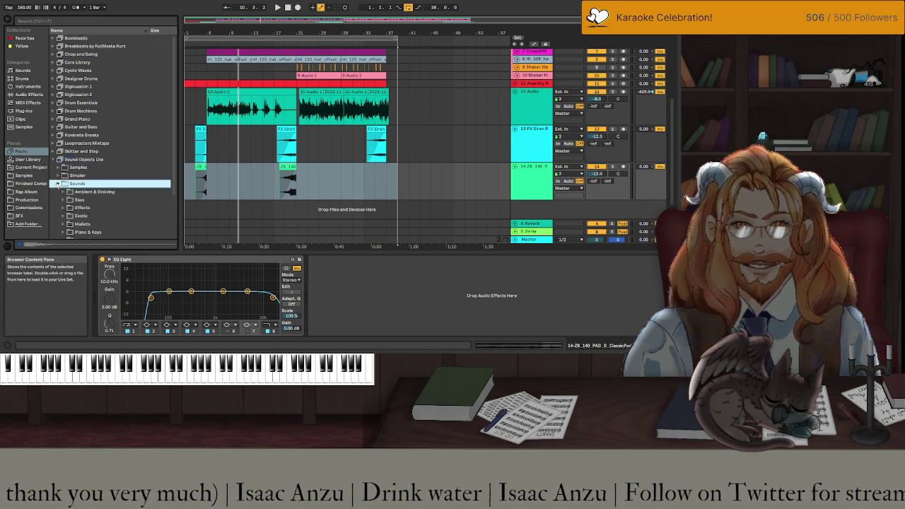
scroll(82, 170, down, 3)
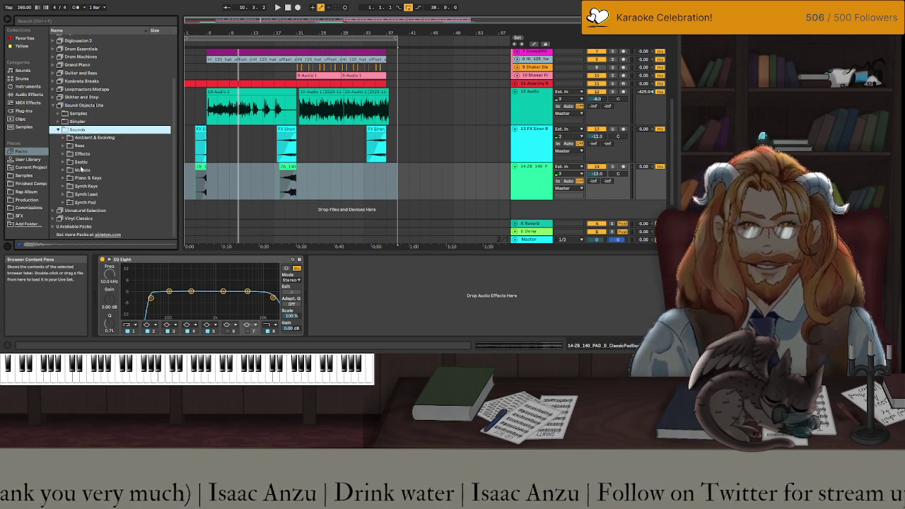
click(91, 137)
click(91, 138)
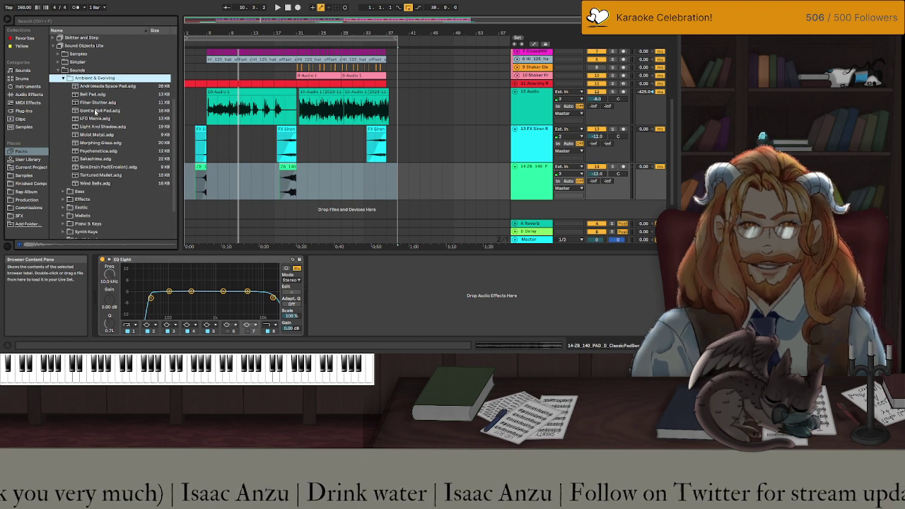
click(95, 111)
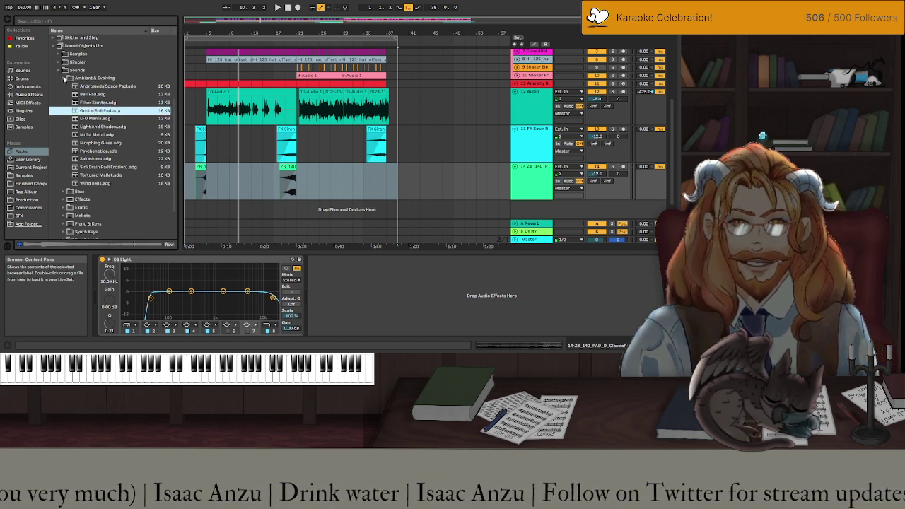
Audition the Film Hit preset in the Effects folder and the first preset in the Exotic folder.
click(64, 79)
click(64, 154)
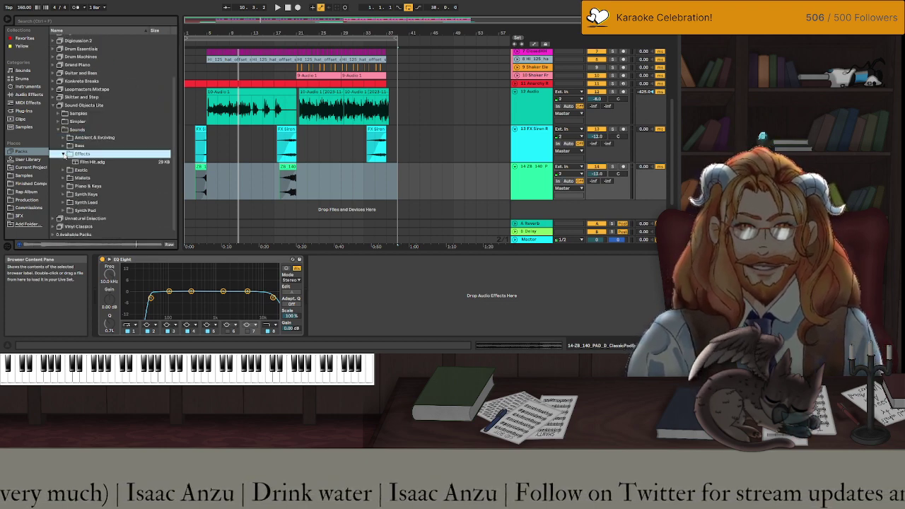
click(66, 162)
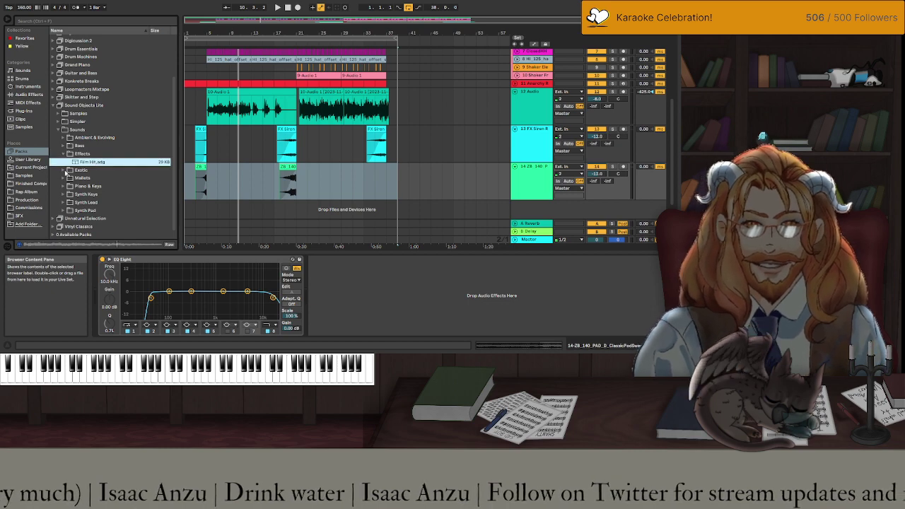
click(66, 171)
click(95, 170)
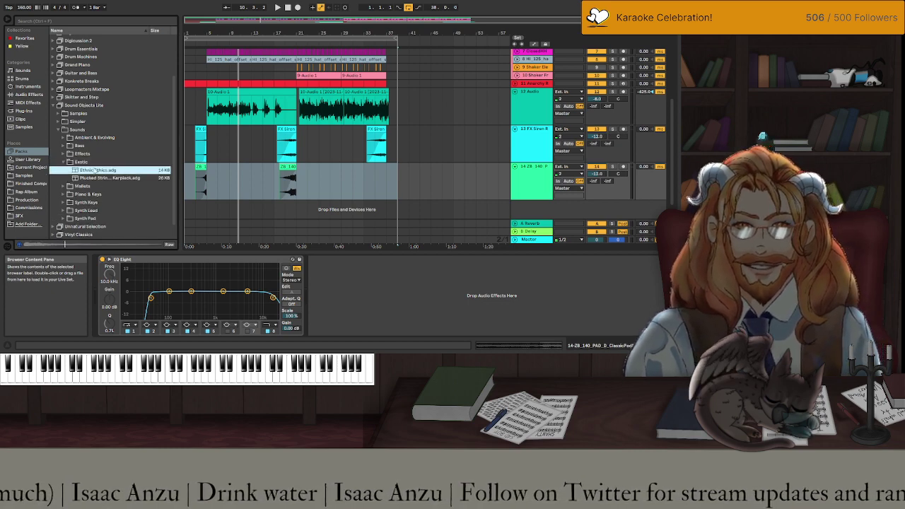
key(Left)
Audition the Bright Bits and Pieces and Ceramic Tiles presets in the Mallets folder.
click(65, 171)
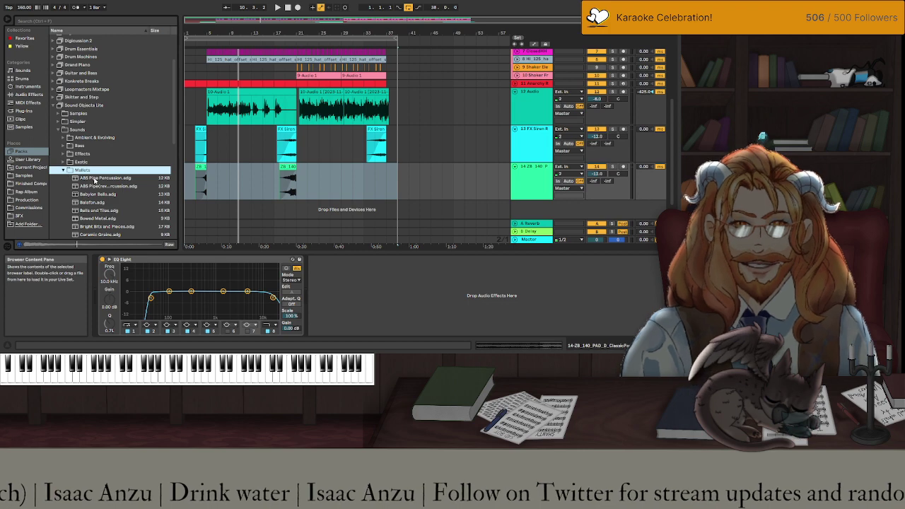
scroll(94, 181, down, 3)
click(95, 176)
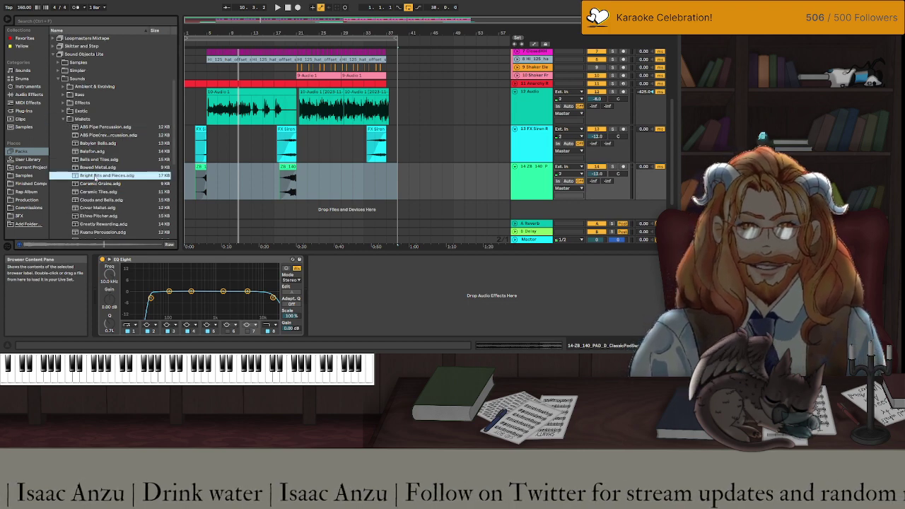
click(97, 191)
Audition and compare the Ambient & Evolving presets, from Sakashima and Morphing Glass through to Wind Bells and Tortured Mallet.
click(67, 87)
scroll(92, 156, down, 3)
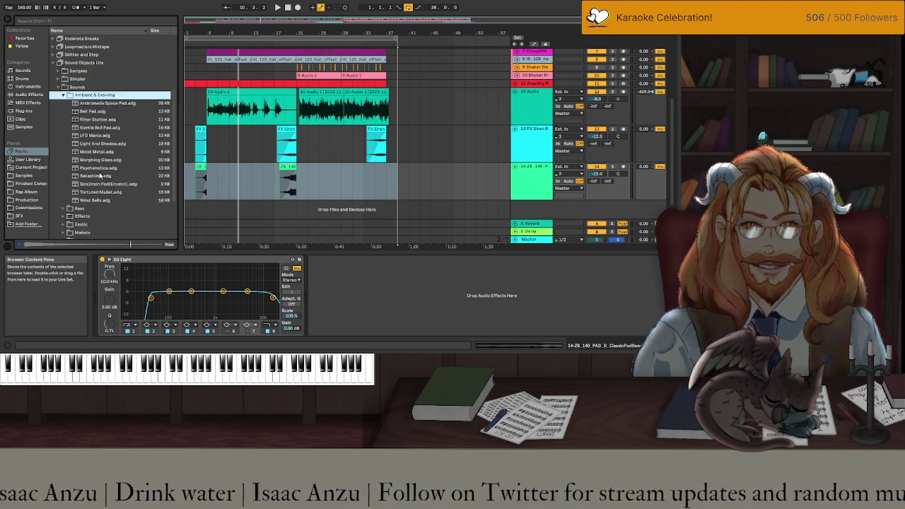
click(99, 168)
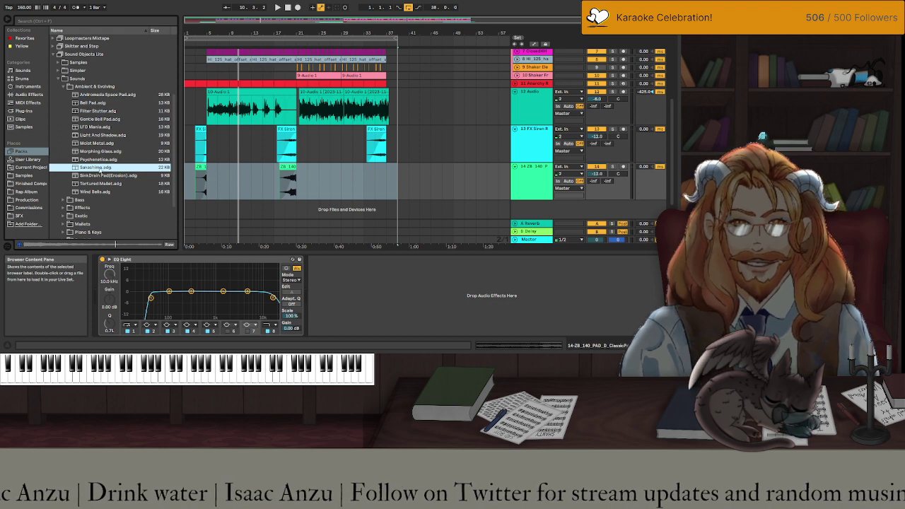
click(98, 152)
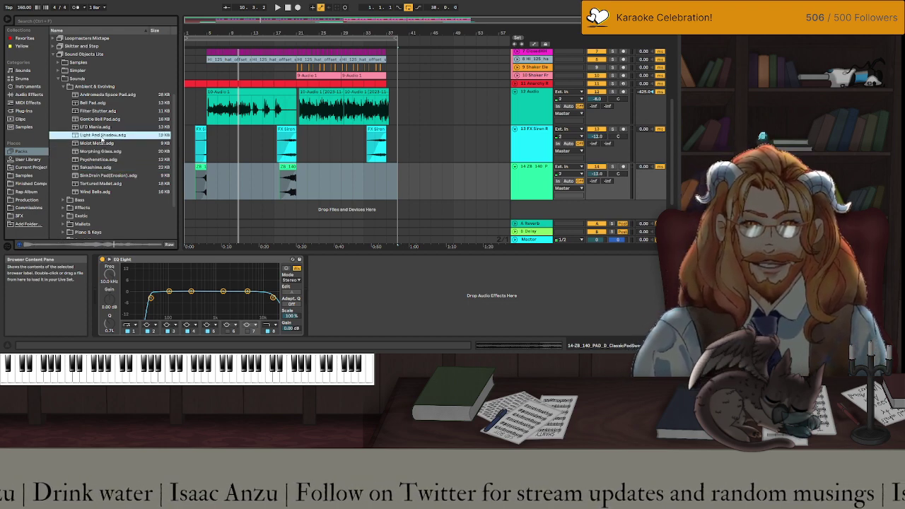
click(102, 136)
click(100, 128)
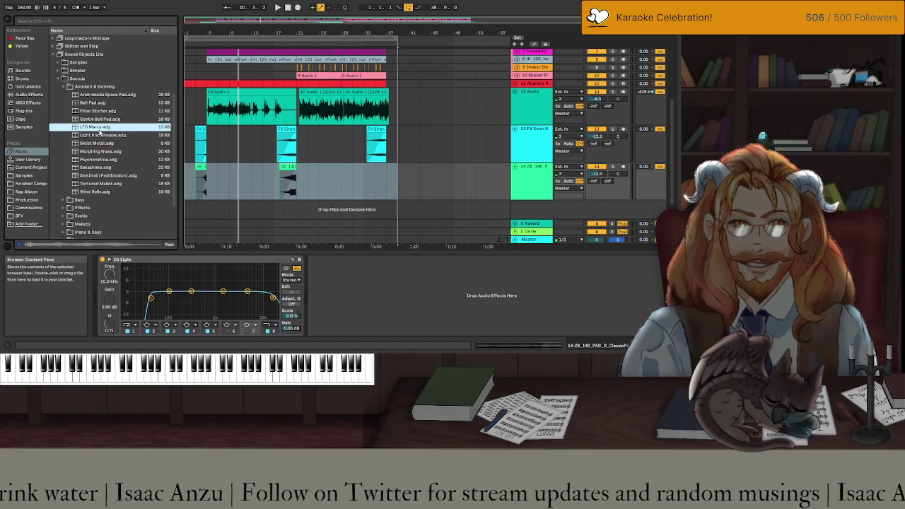
click(100, 120)
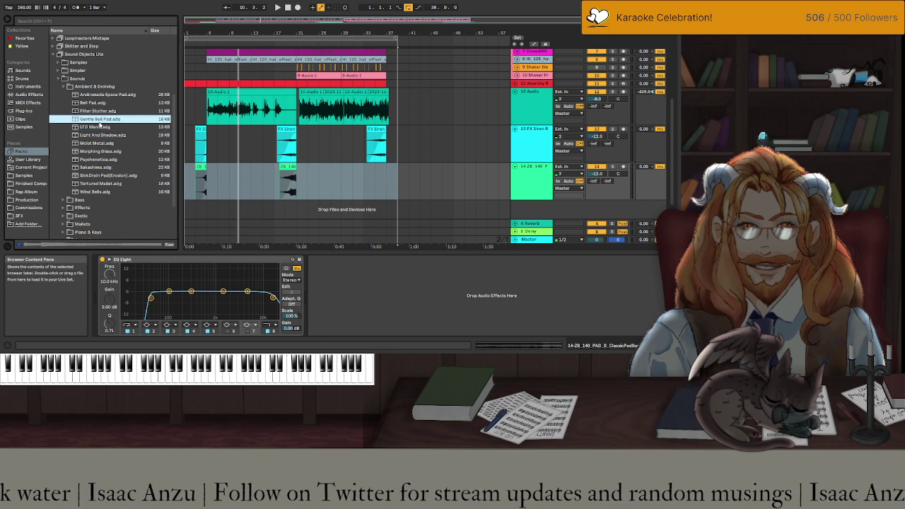
click(99, 192)
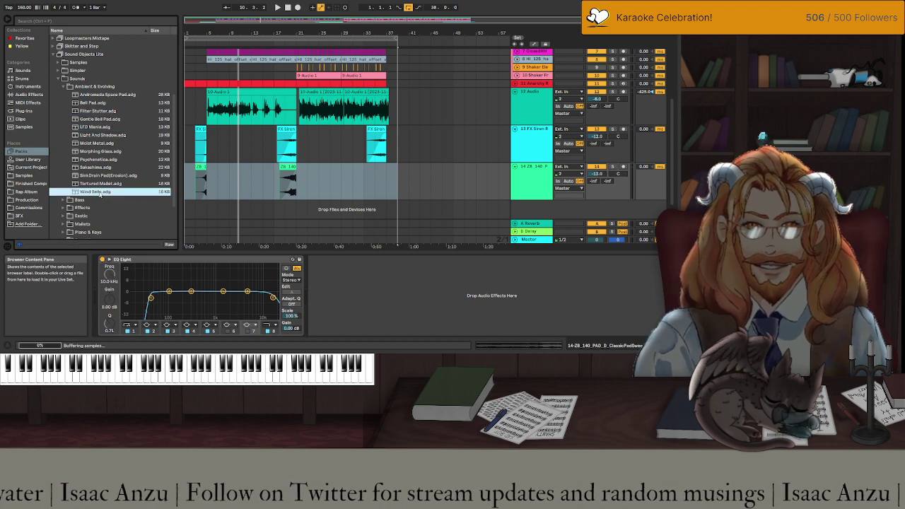
click(99, 175)
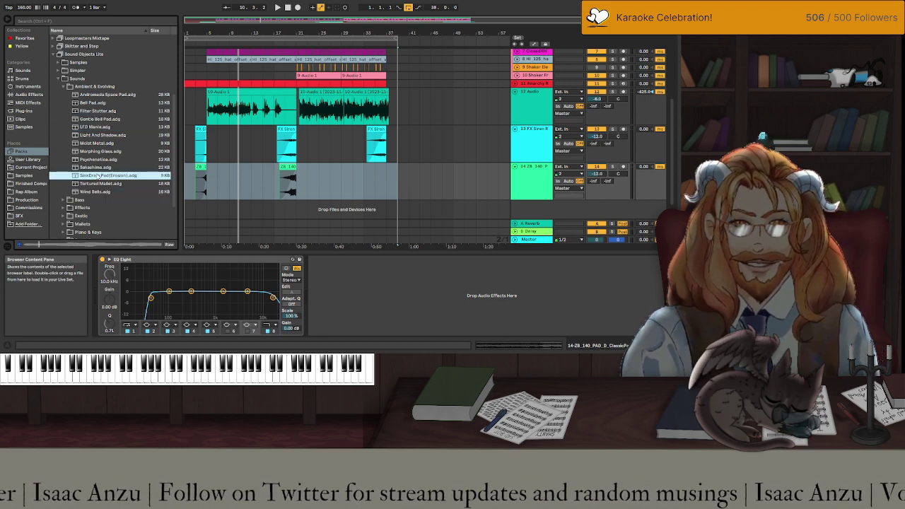
click(98, 184)
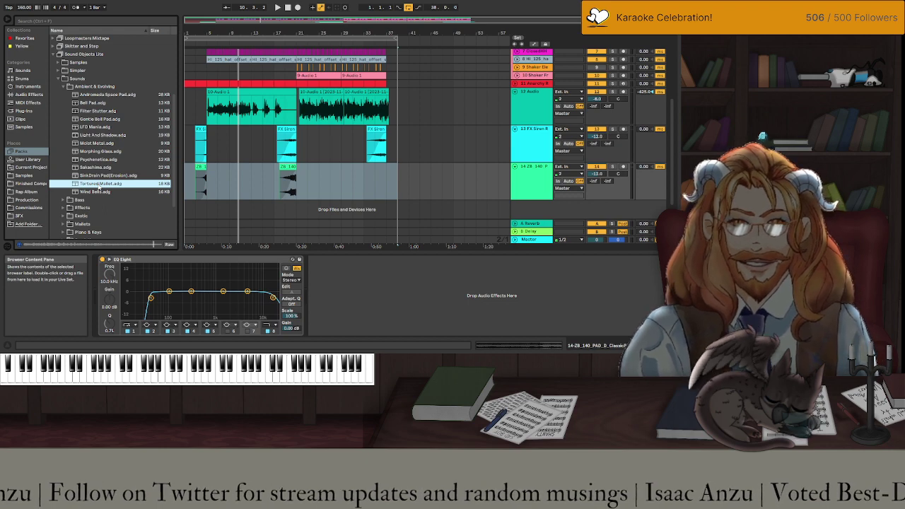
Add the Tortured Mallet preset as a new MIDI track and create an empty clip on it from bar 13 to bar 21.
drag(99, 185, 232, 204)
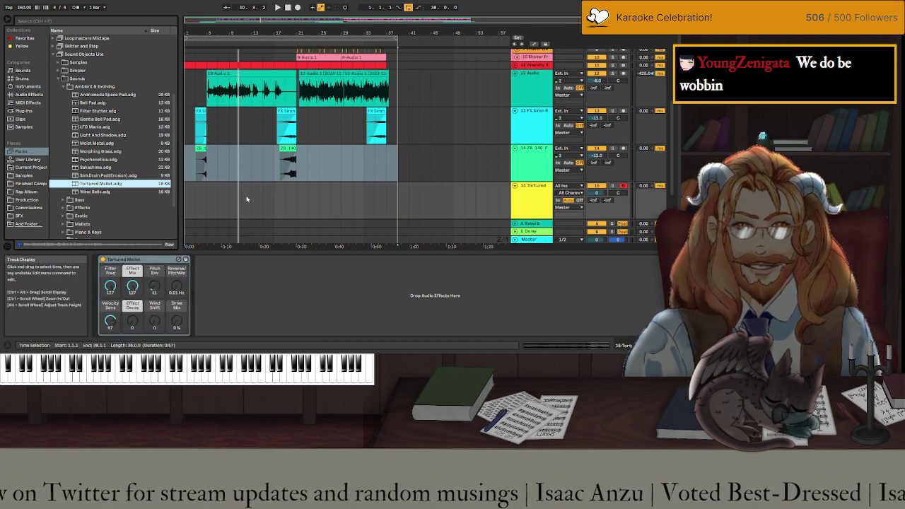
click(246, 200)
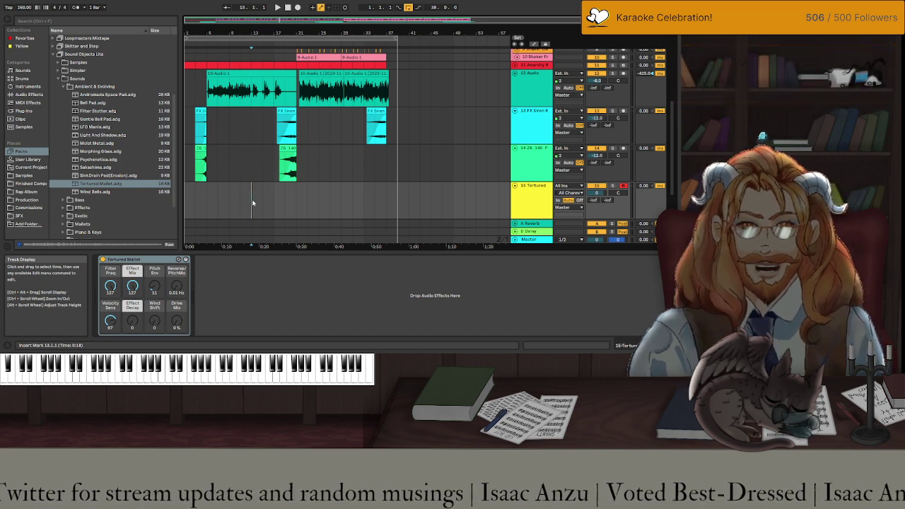
drag(253, 203, 293, 206)
key(ctrl+shift+m)
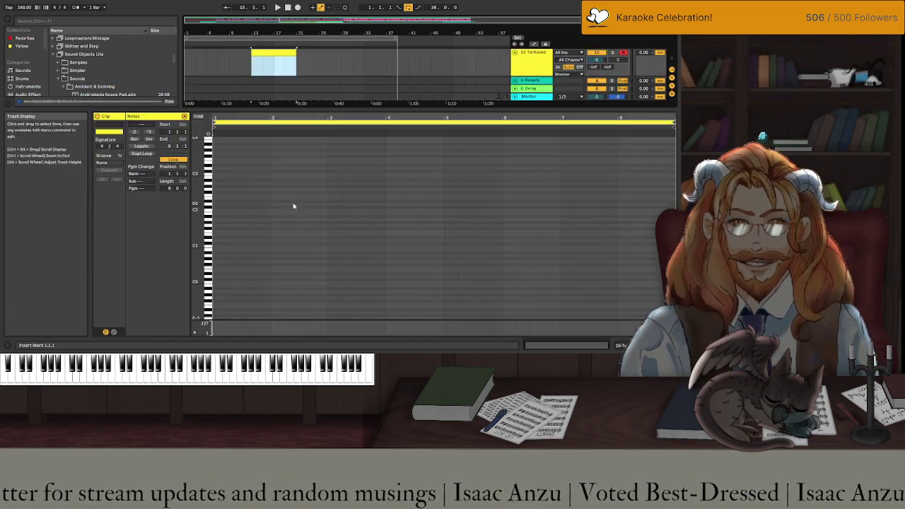
Draw one sustained A4 note from the start of the Tortured Mallet clip, about nine bars long.
click(220, 199)
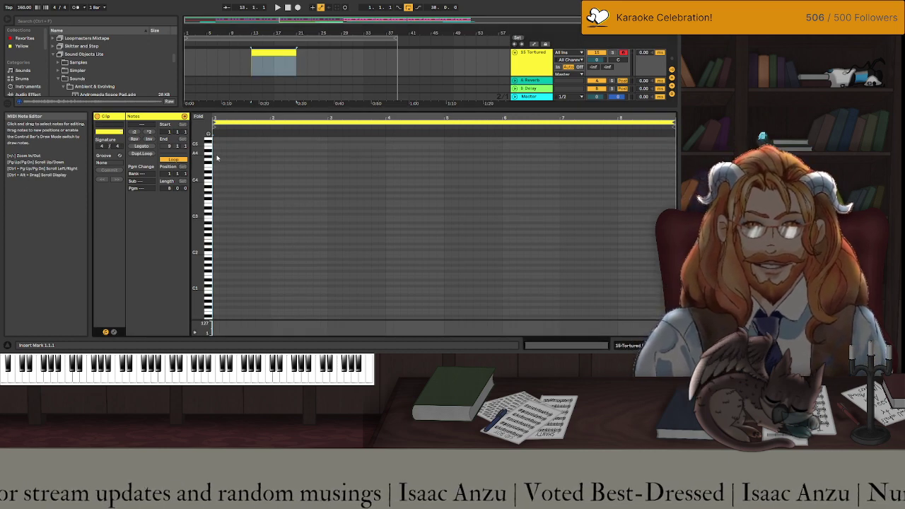
drag(216, 154, 645, 170)
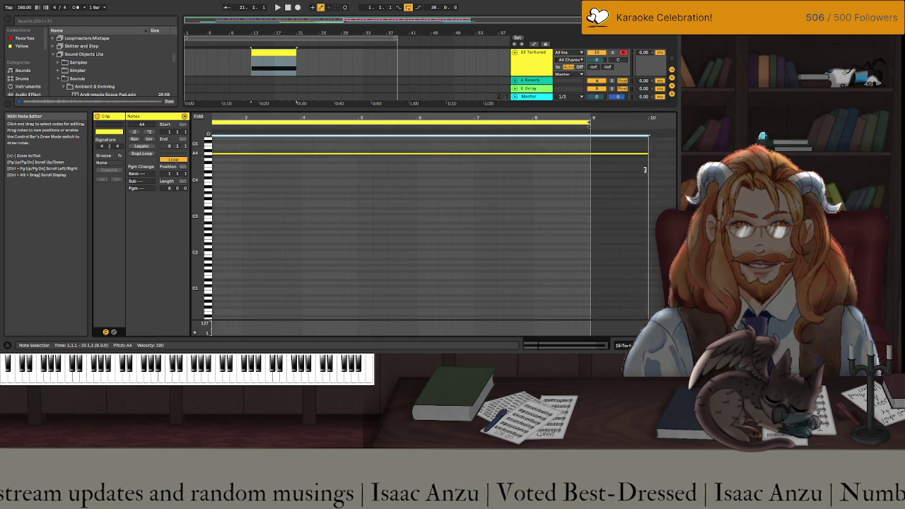
click(316, 64)
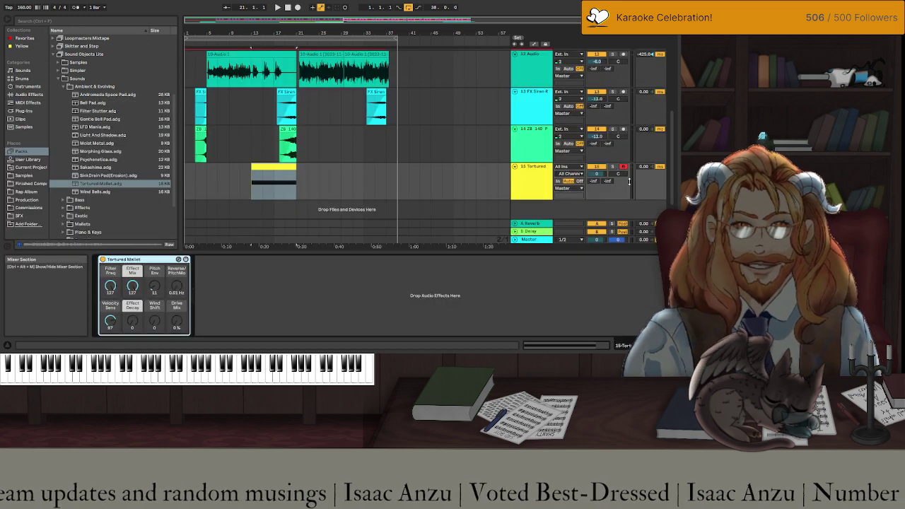
Play back the Tortured Mallet clip in solo and set the rack's Wind Shift to 40.
click(289, 178)
key(space)
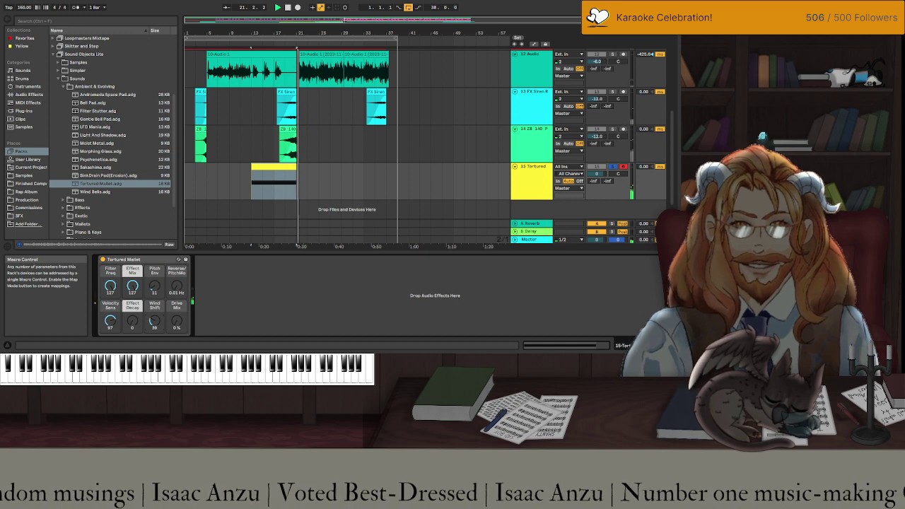
drag(154, 322, 155, 323)
key(space)
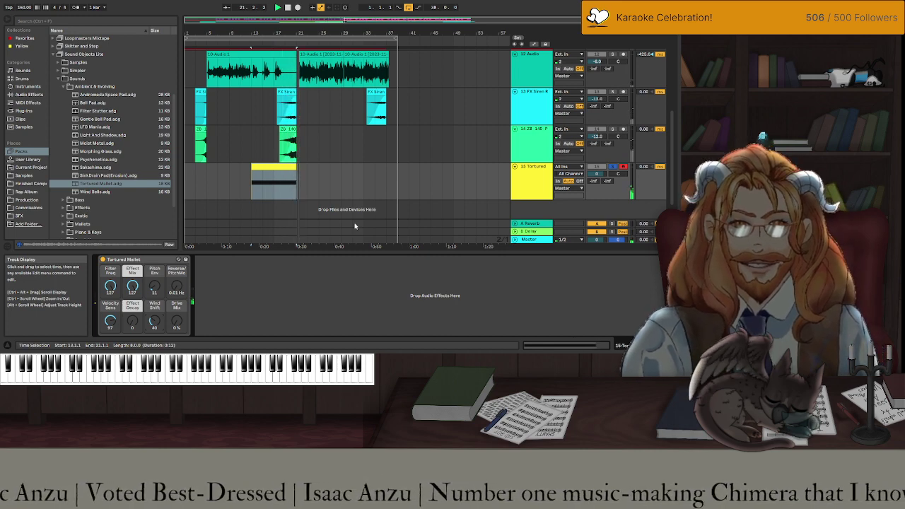
Set the Tortured Mallet track's volume to -6 dB and play the full arrangement from about bar 11.
click(287, 7)
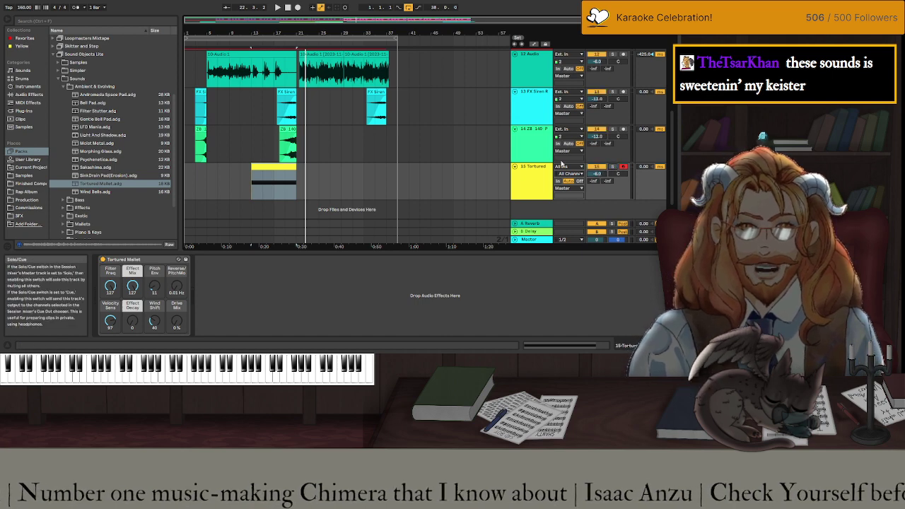
click(243, 150)
key(space)
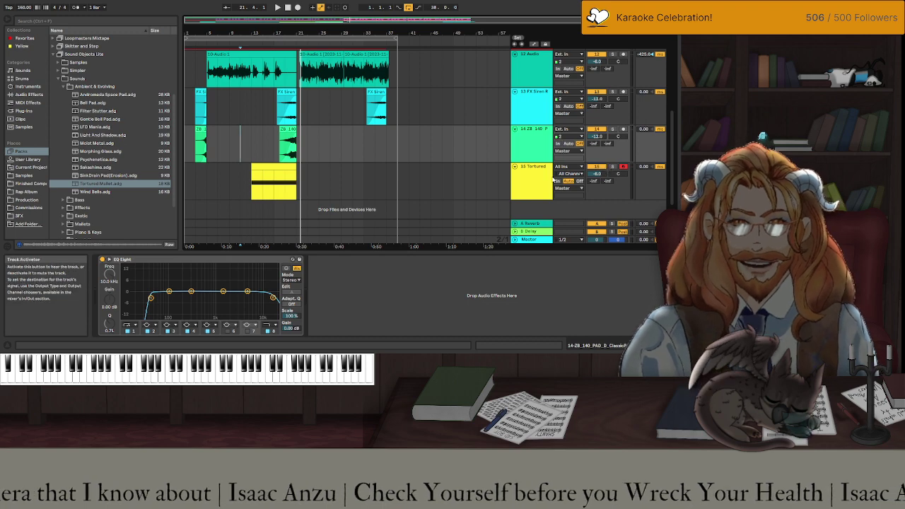
Add an audio track below Tortured Mallet, take its input from that track post mixer, arm it, and set the start point at bar 13.
click(577, 181)
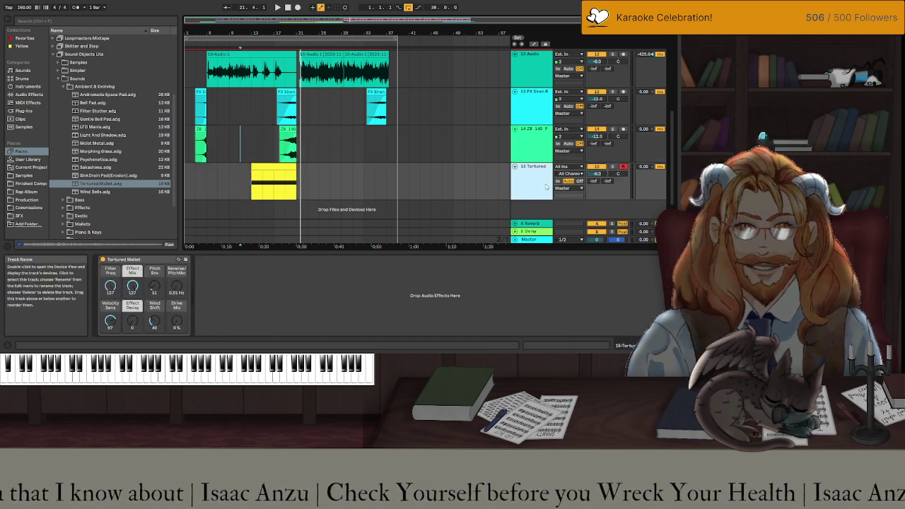
key(ctrl+t)
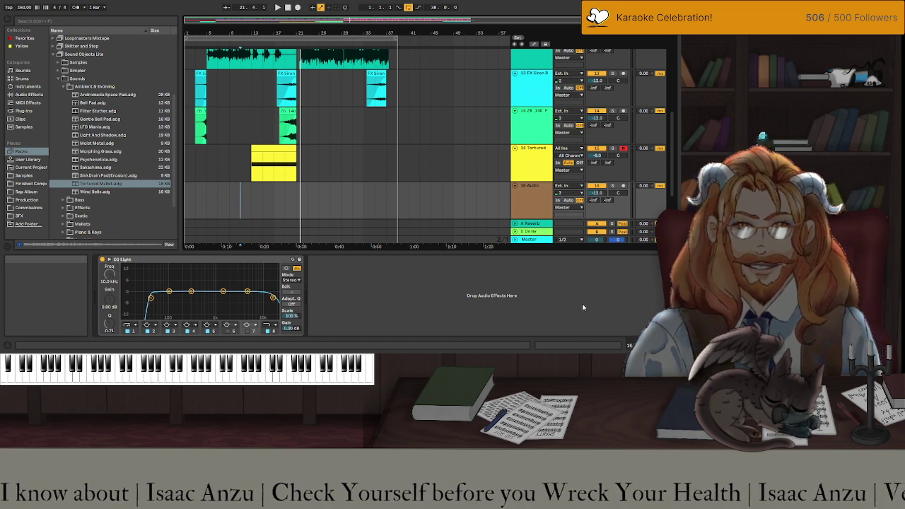
click(569, 186)
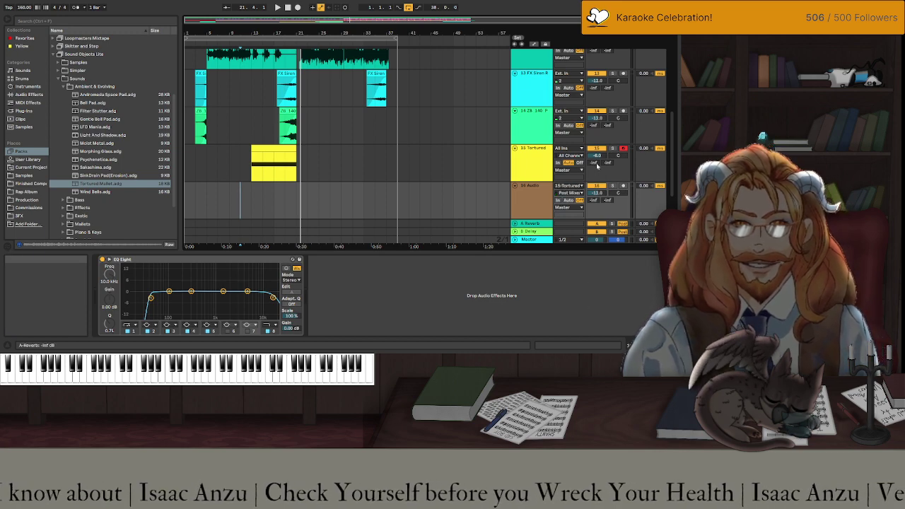
click(251, 201)
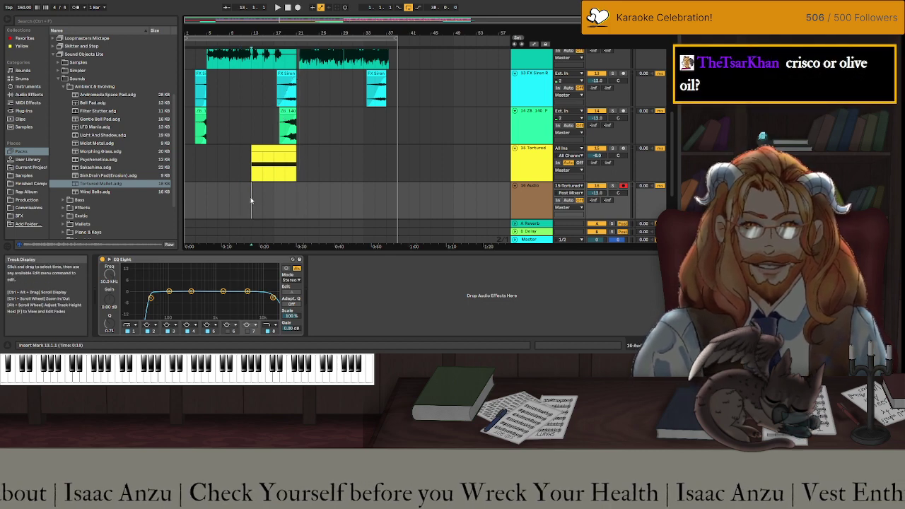
Record the Tortured Mallet part onto the armed audio track from bar 13 to about bar 22, then deactivate and fold the source track.
click(297, 8)
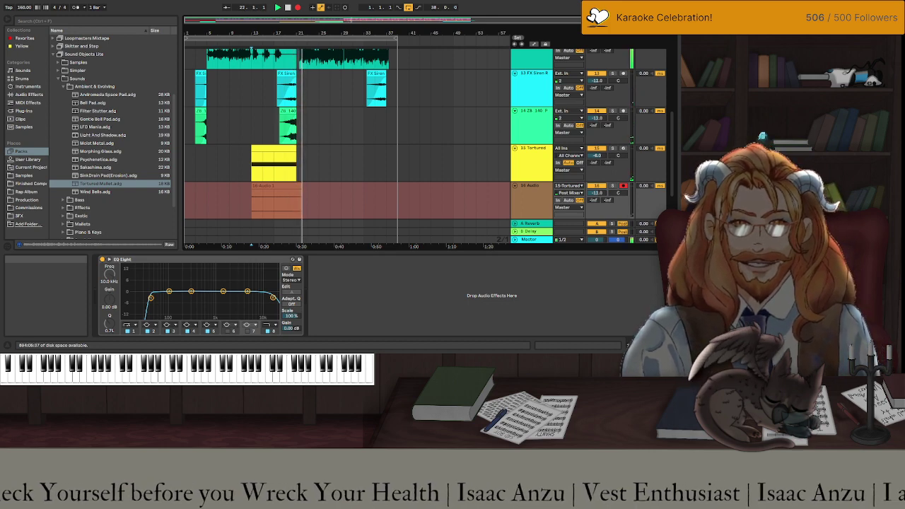
key(space)
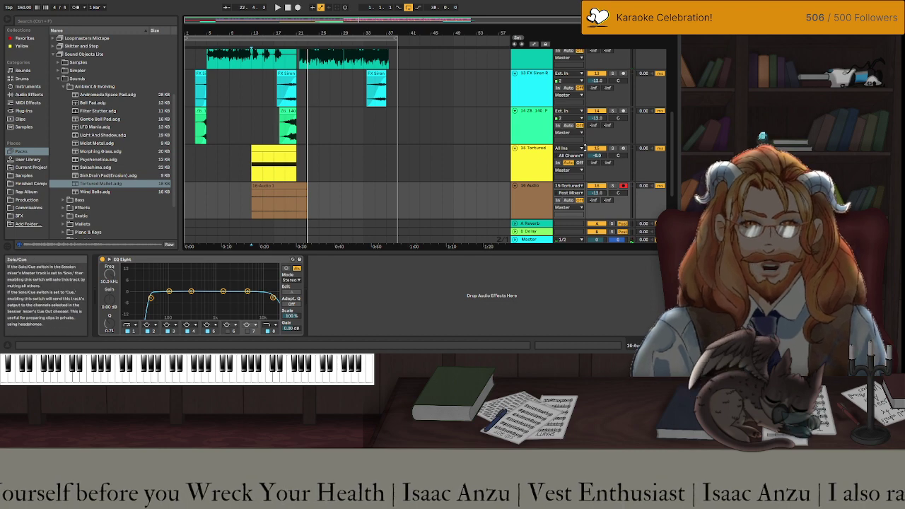
click(515, 147)
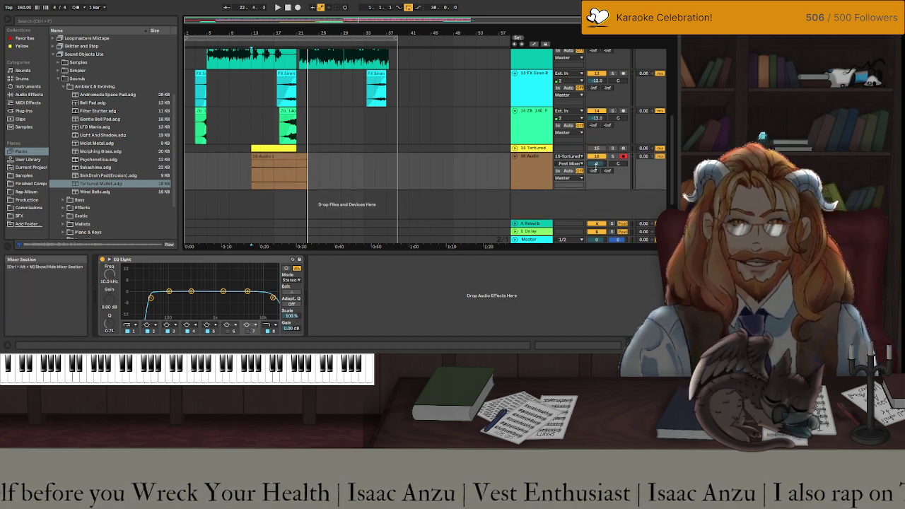
Set the resampled audio track's volume to 0 dB and raise the recorded clip's gain to 6.19 dB.
click(288, 165)
double_click(287, 165)
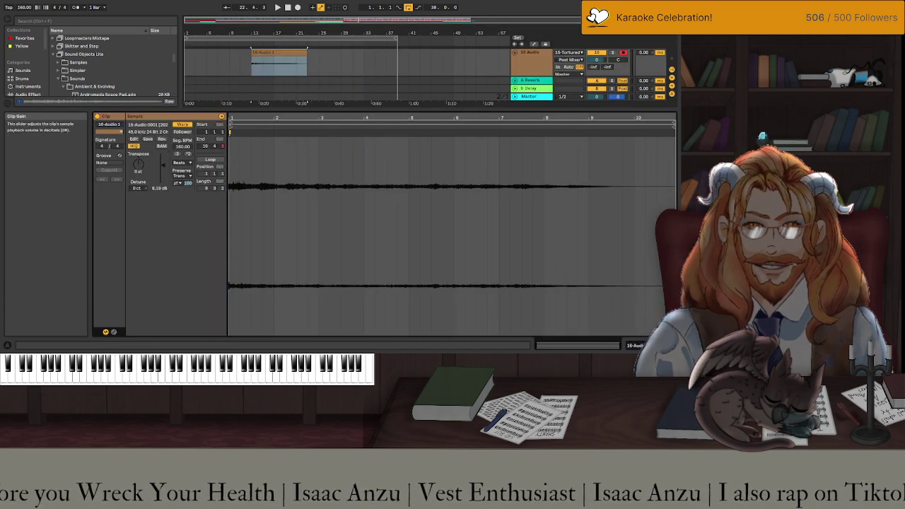
key(shift+Tab)
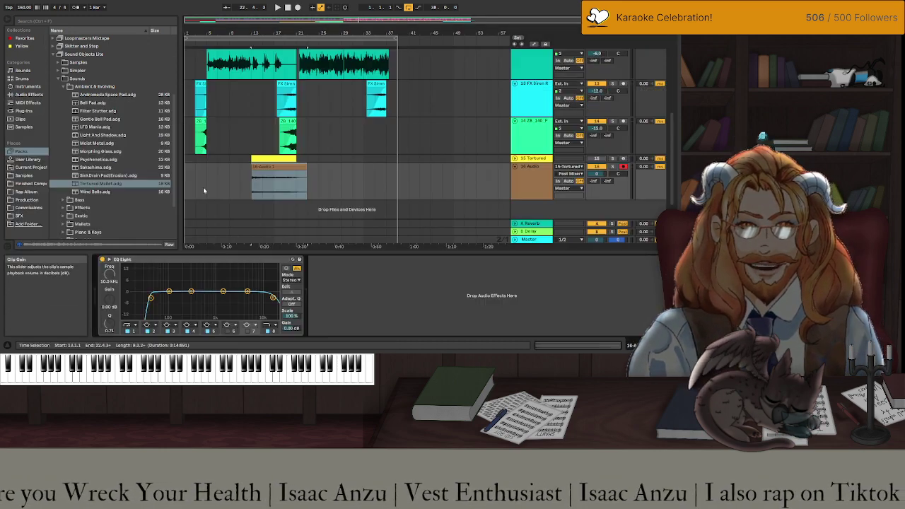
Give the recorded clip a fade-in of about four bars and, while playing from bar 11, raise the EQ Eight low cut to about 587 Hz.
click(256, 173)
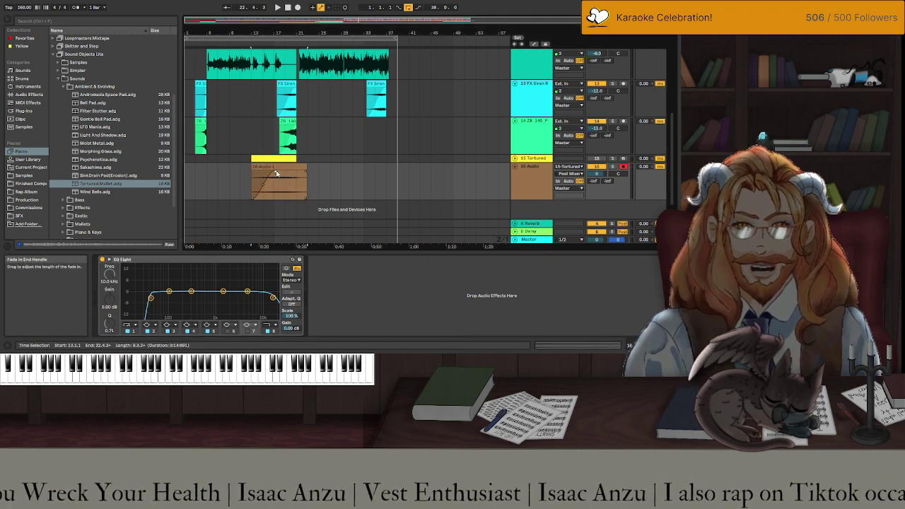
click(241, 180)
key(space)
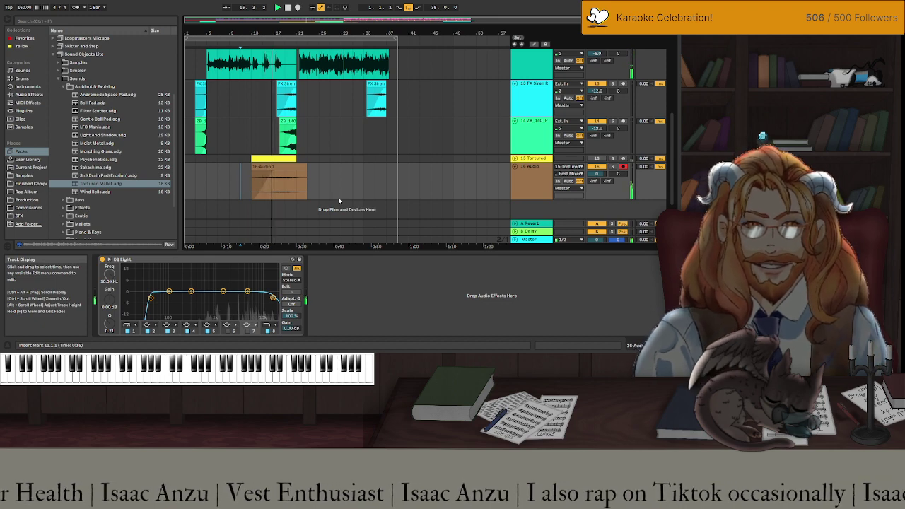
drag(150, 297, 204, 297)
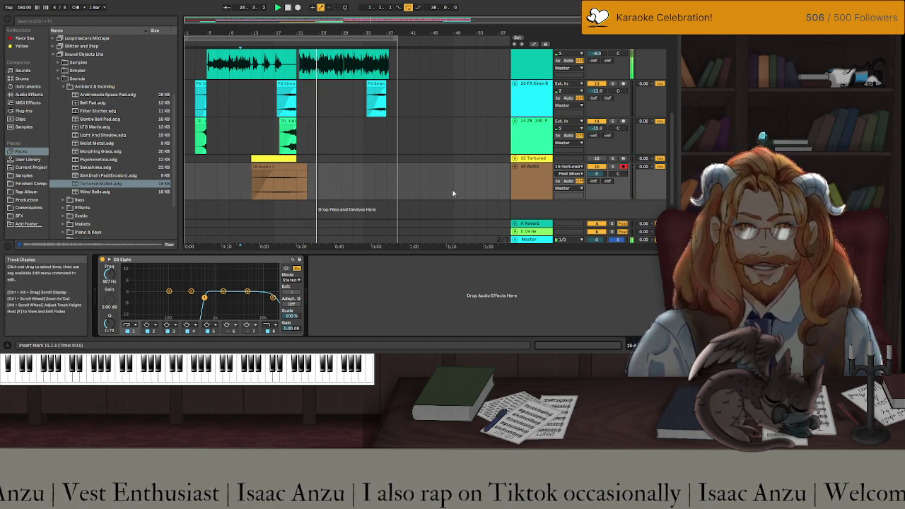
Fold the resampled audio track and save the Live set.
click(529, 173)
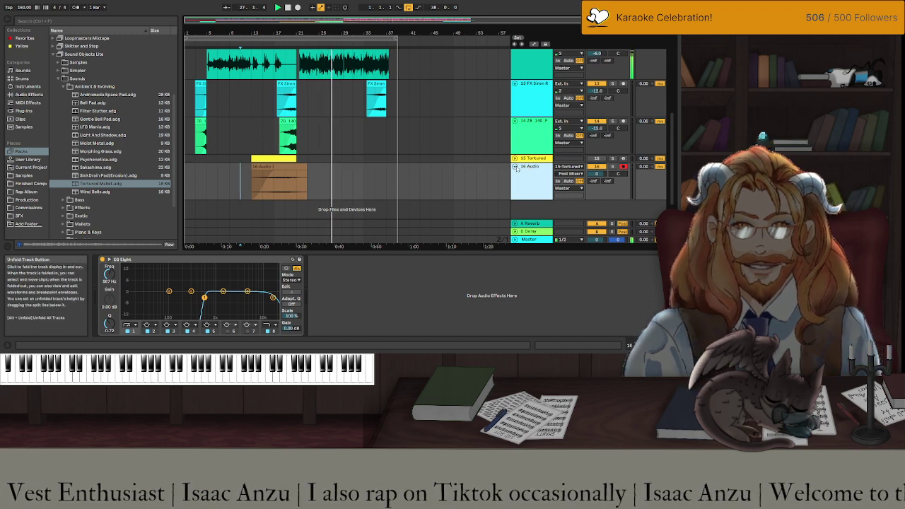
scroll(438, 181, up, 6)
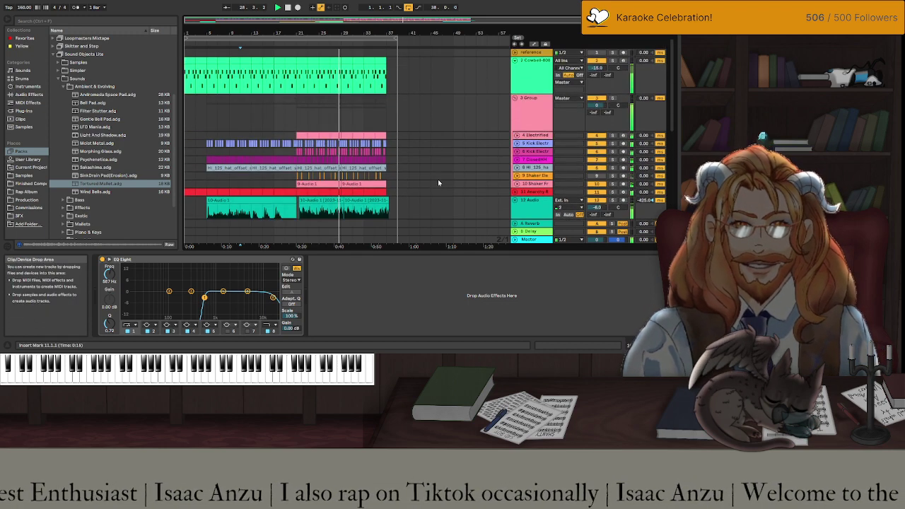
scroll(441, 179, down, 3)
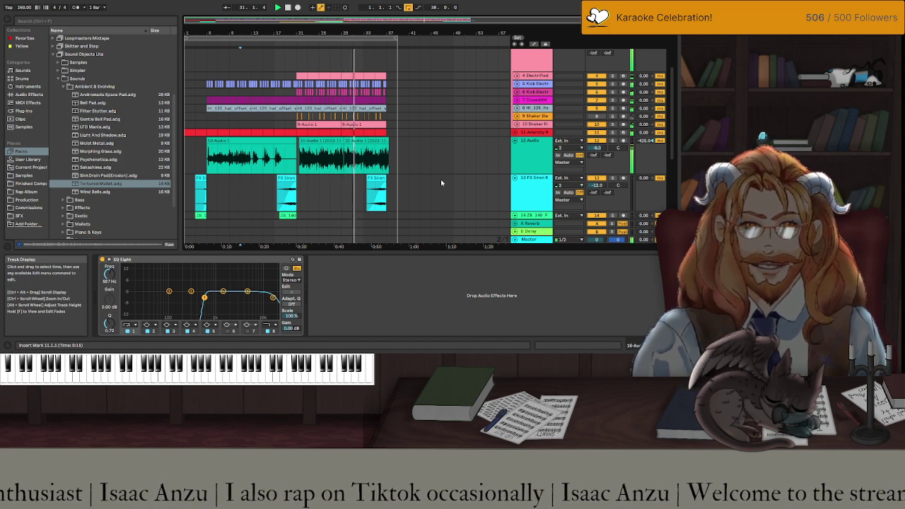
key(ctrl+s)
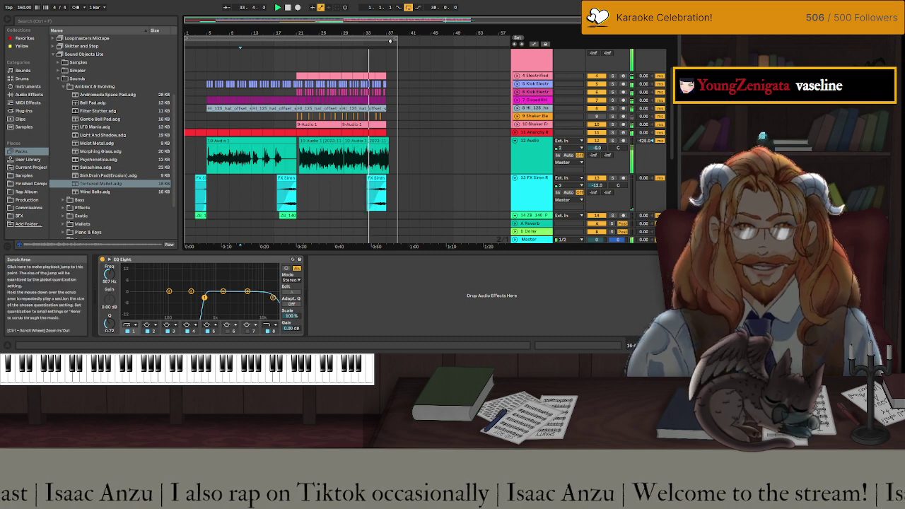
Select the loop range from bar 1 to bar 39 and look over the arranged tracks.
click(385, 38)
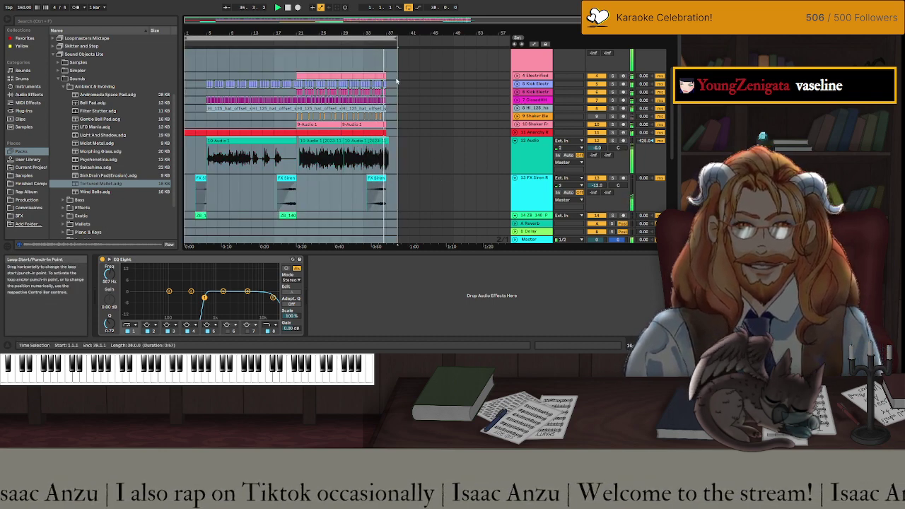
scroll(412, 145, down, 2)
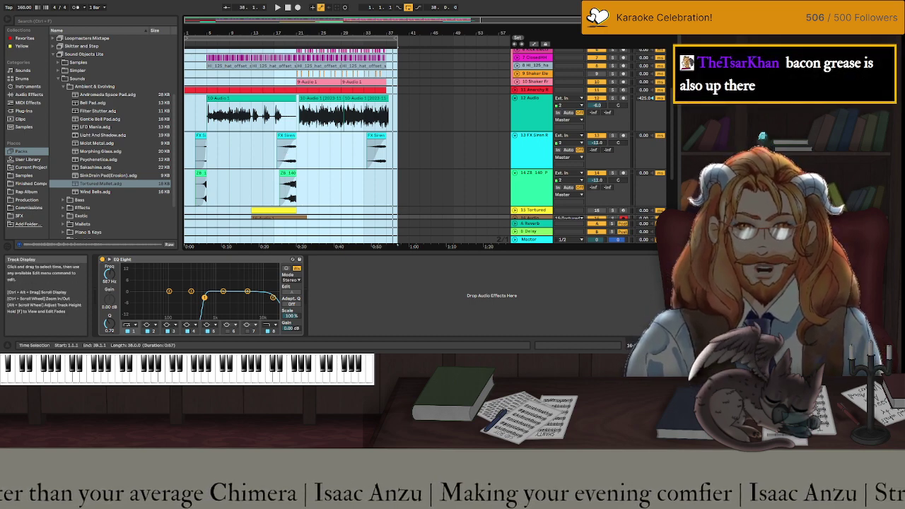
scroll(286, 153, up, 3)
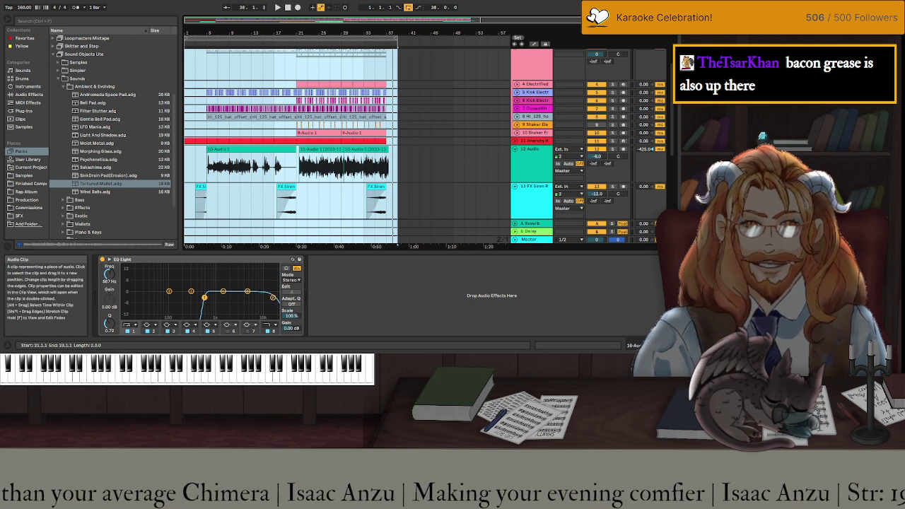
scroll(305, 95, up, 5)
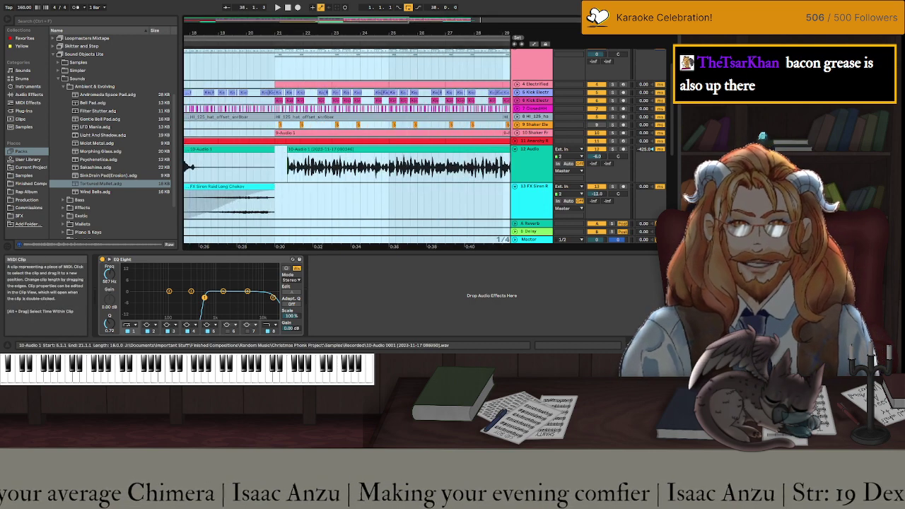
scroll(306, 96, down, 5)
Add an Auto Filter after the EQ Eight on the 3 Group drum track and lower its cutoff to 2.54 kHz during playback from the start.
scroll(306, 95, up, 3)
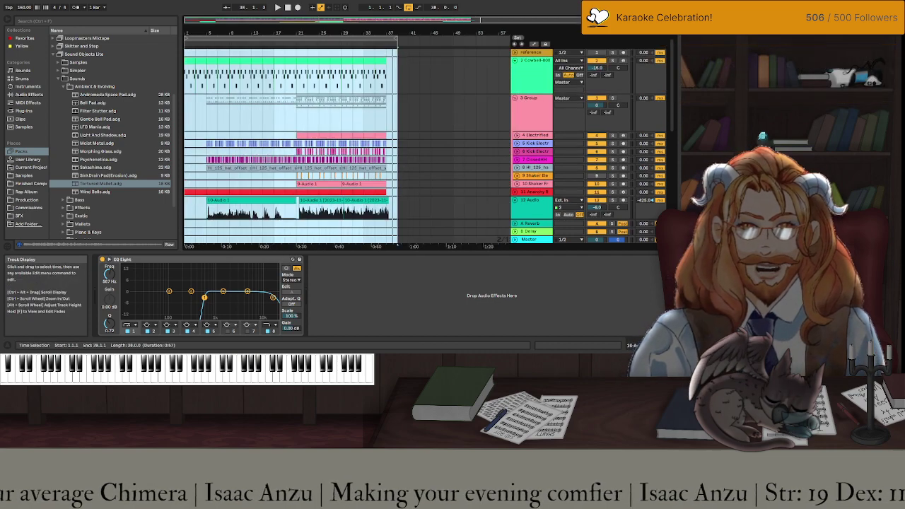
click(306, 99)
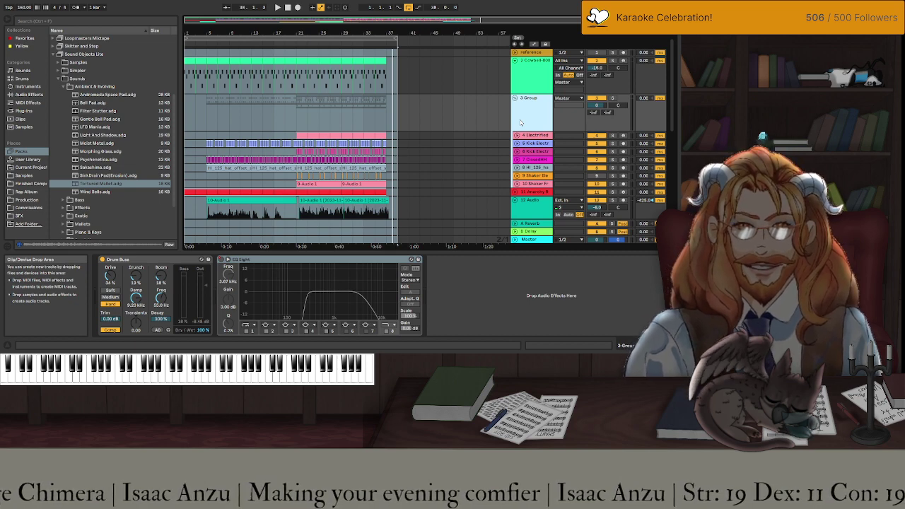
click(26, 86)
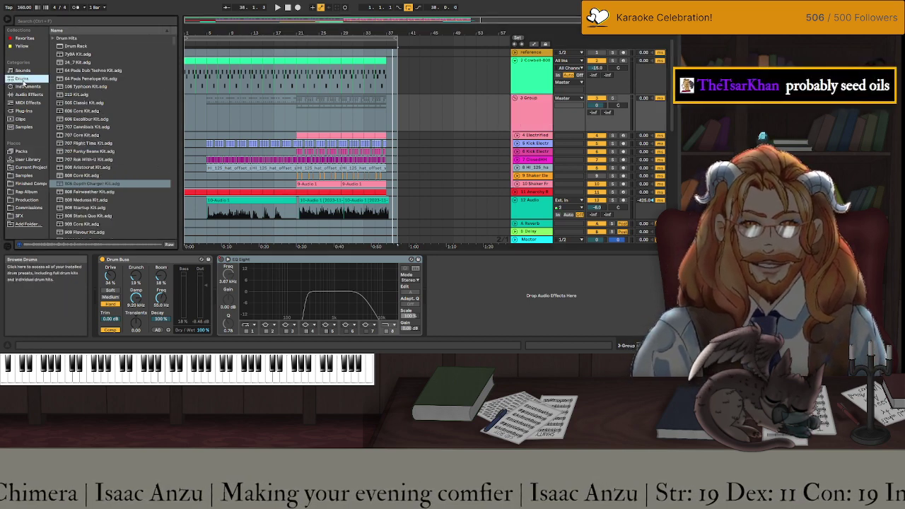
click(29, 94)
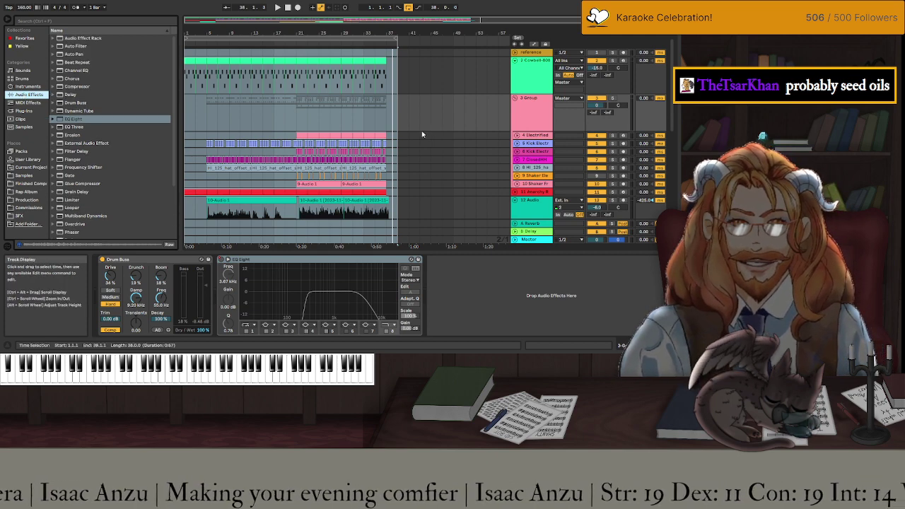
key(space)
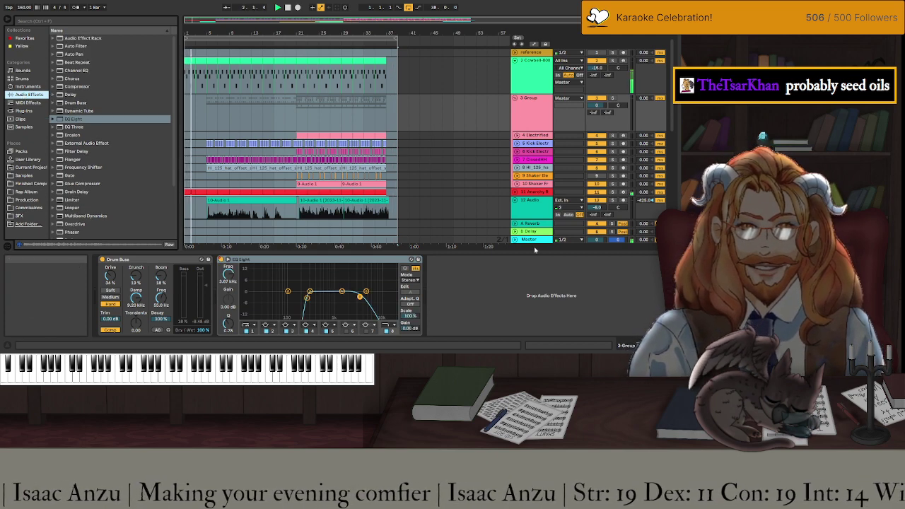
click(523, 192)
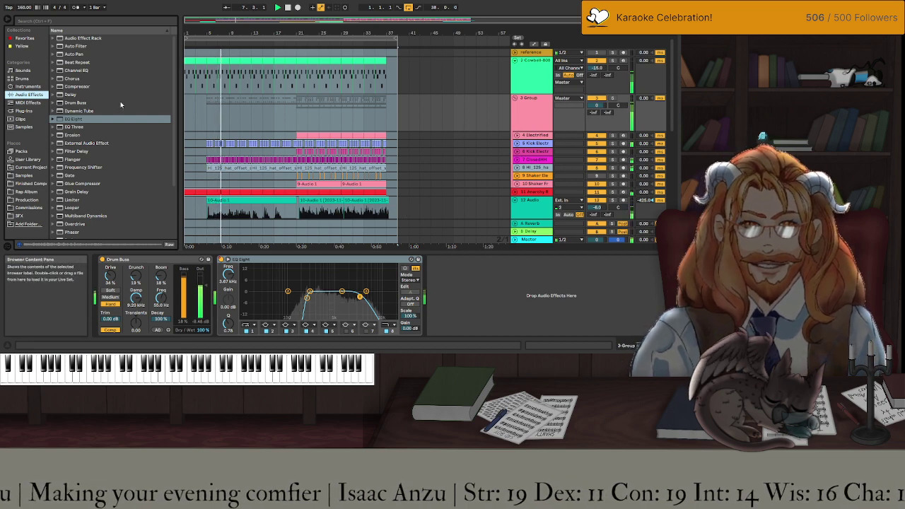
click(75, 46)
key(Return)
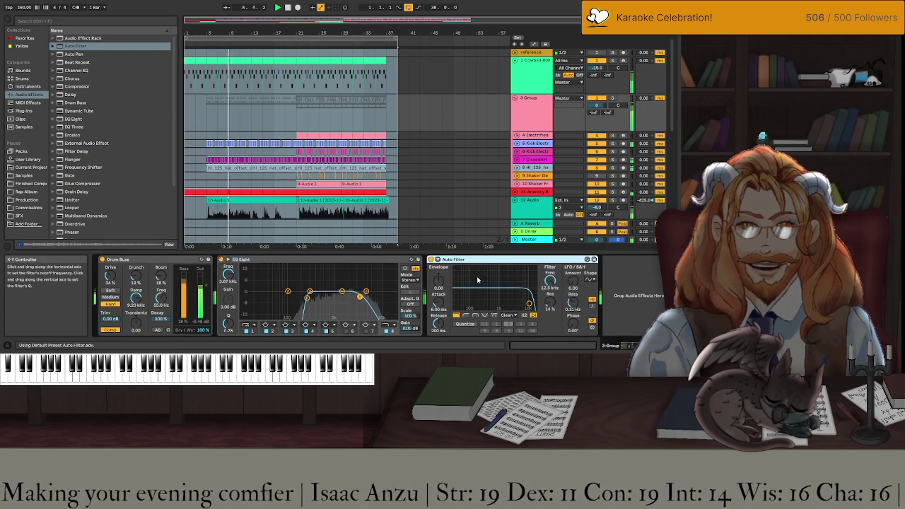
drag(529, 304, 510, 302)
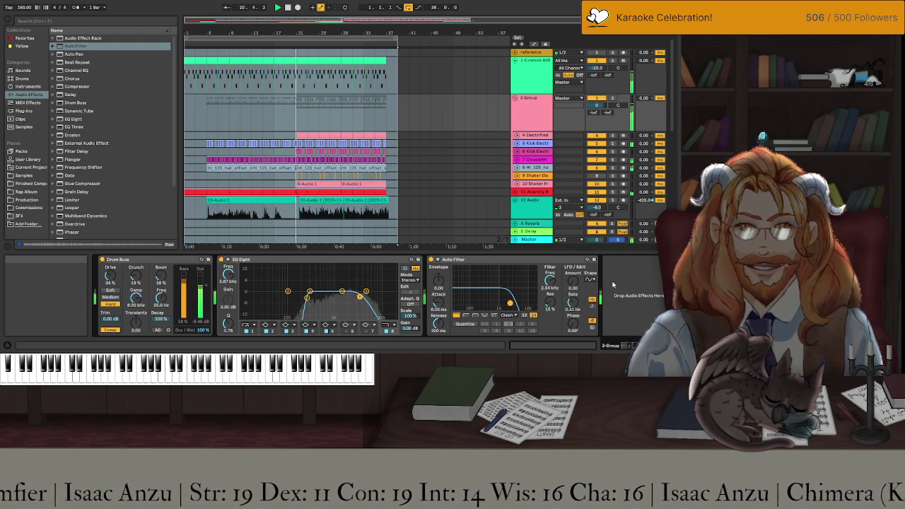
key(space)
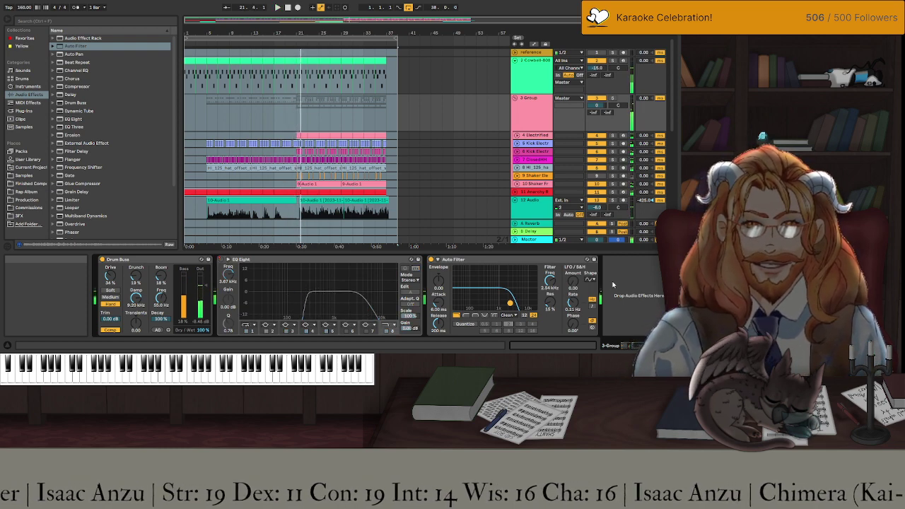
Show automation in the arrangement and display the Auto Filter Frequency envelope on the 3 Group track.
click(292, 126)
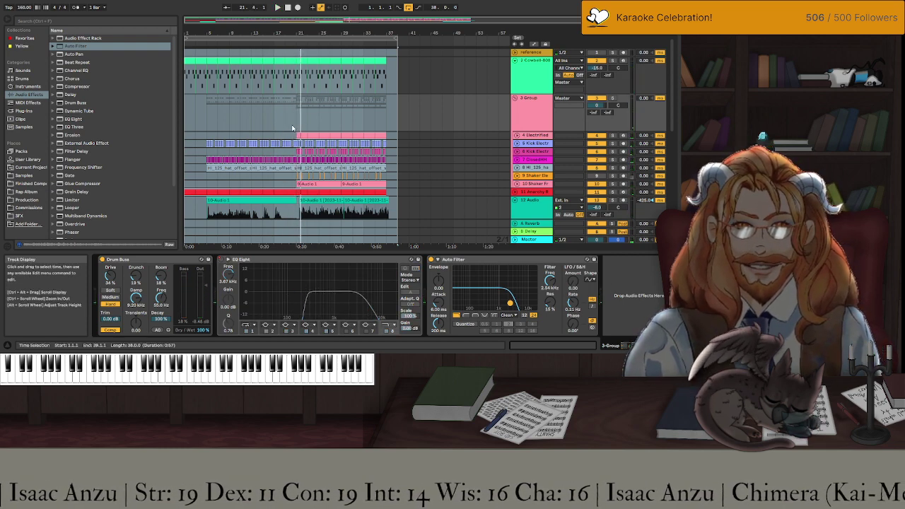
key(a)
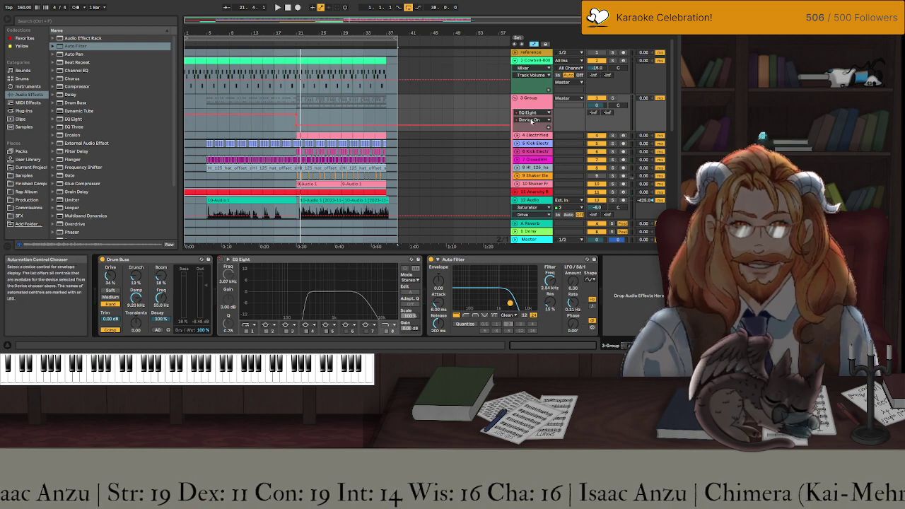
click(534, 112)
click(528, 120)
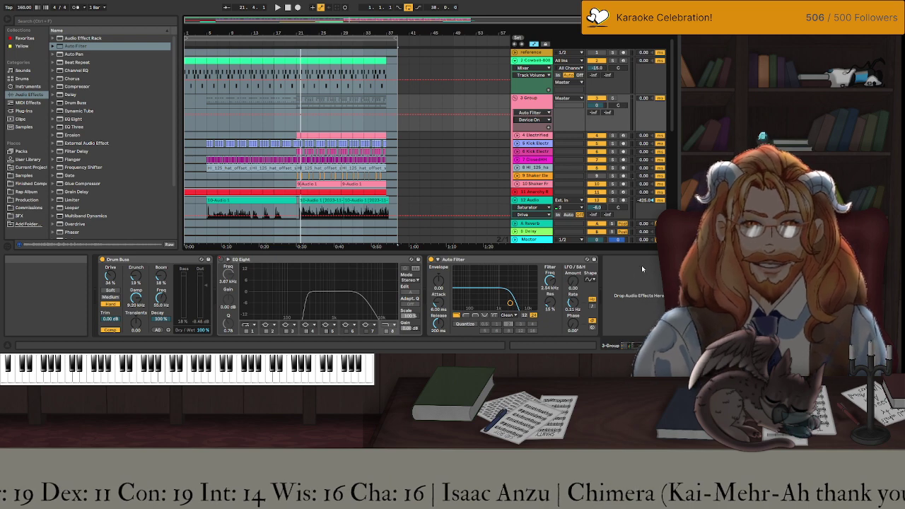
click(549, 280)
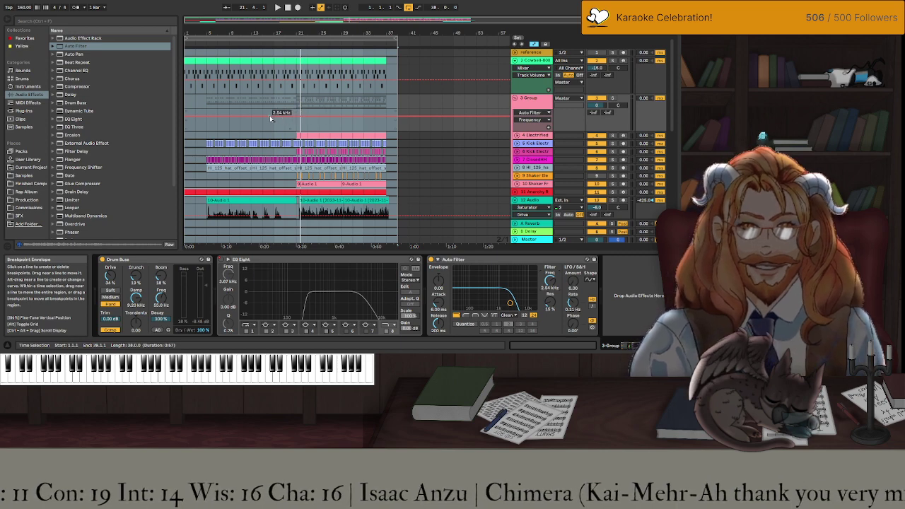
Automate the group's filter frequency to climb from 1.00 kHz at bar 17 and jump to about 19.9 kHz at bar 21, then play it from bar 1.
key(space)
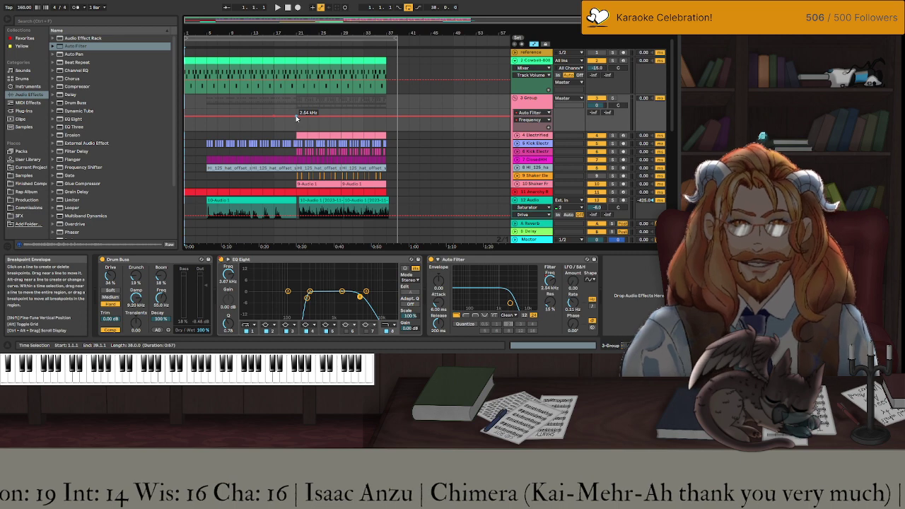
drag(297, 119, 296, 110)
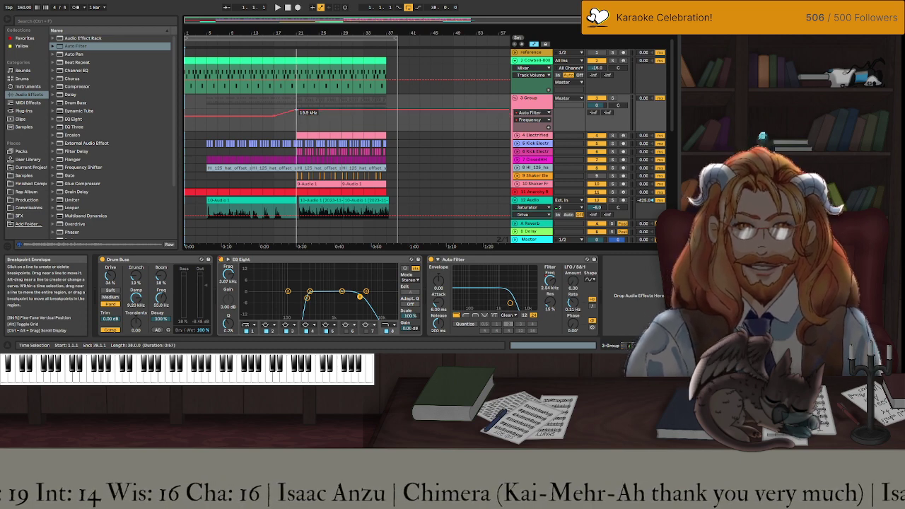
scroll(292, 121, up, 3)
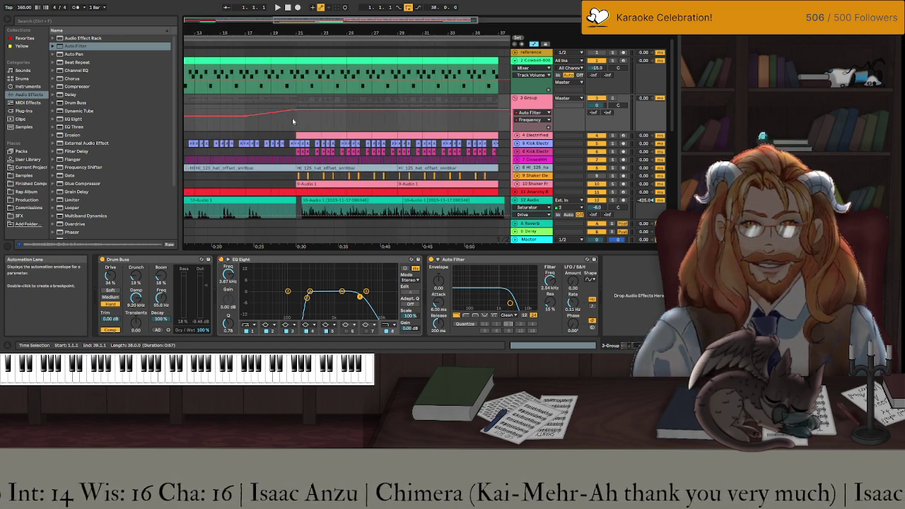
drag(296, 109, 297, 113)
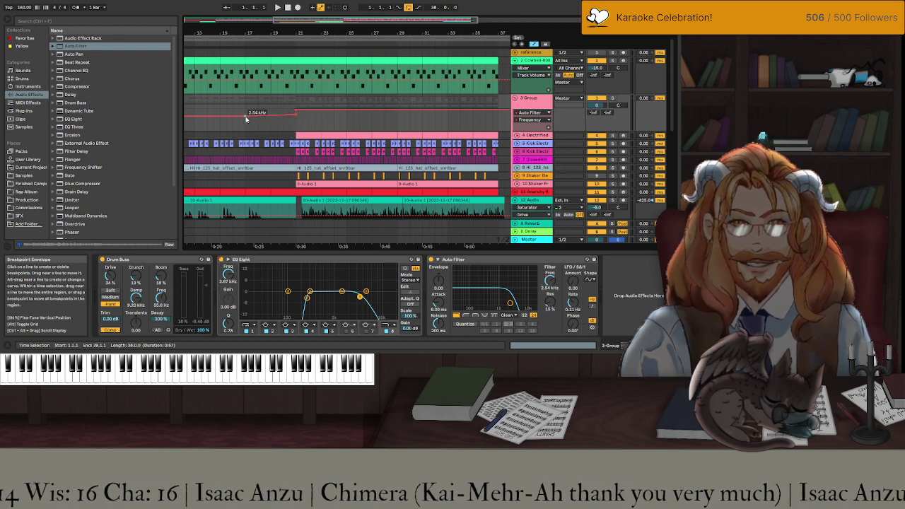
drag(246, 120, 246, 123)
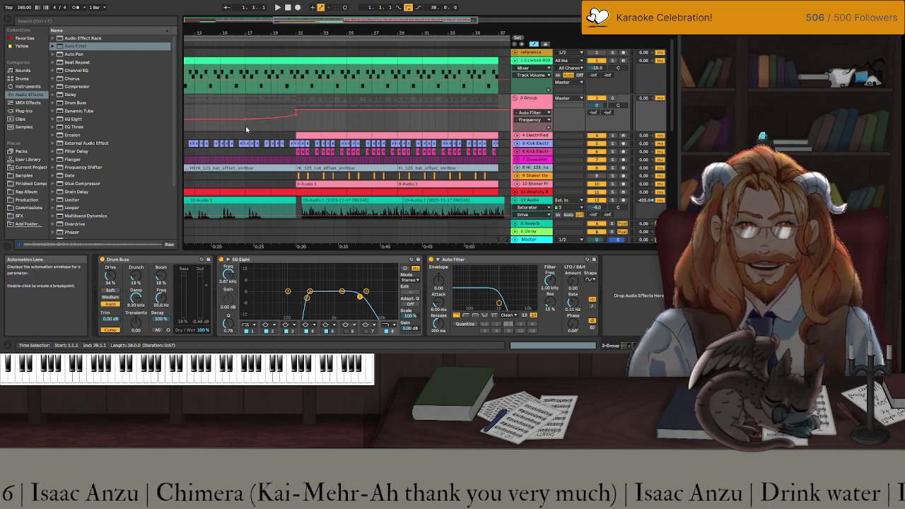
key(space)
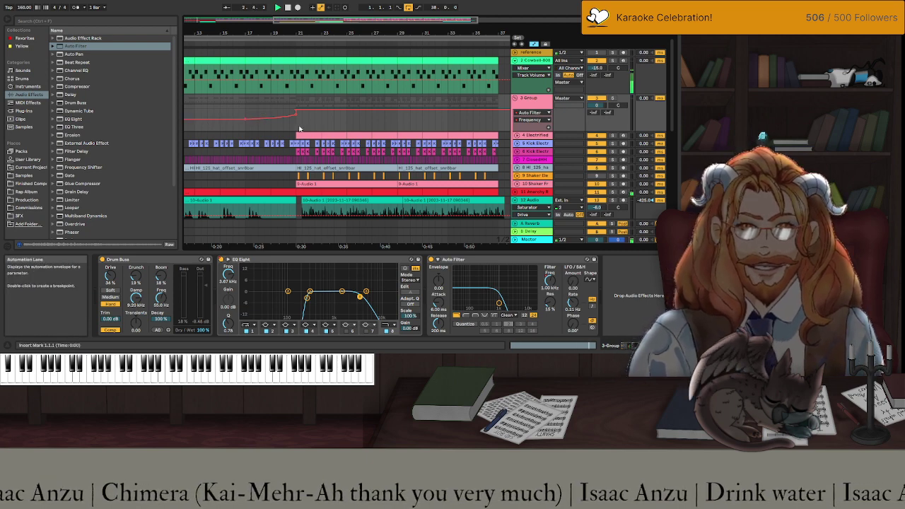
On the 14 ZB_140 pad track's EQ Eight, raise the low cut and lower the high cut to 4.76 kHz, then resume playback.
key(minus)
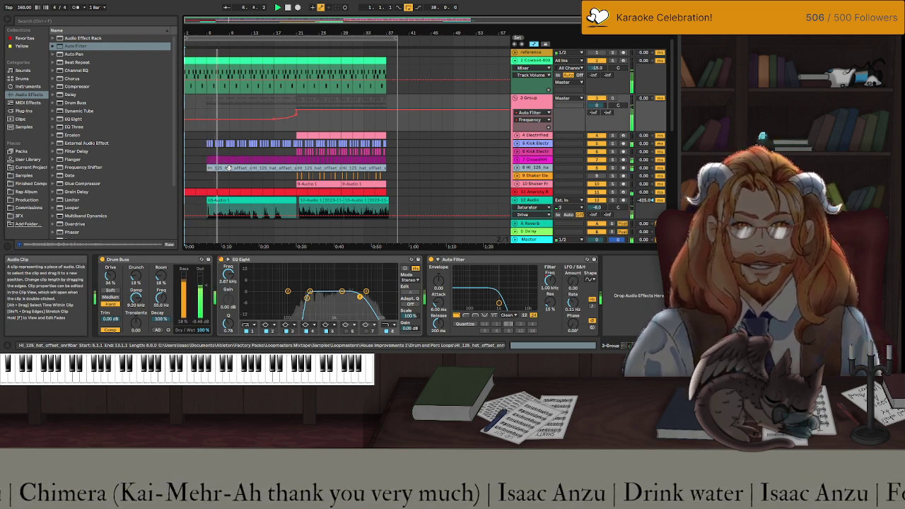
scroll(225, 165, down, 5)
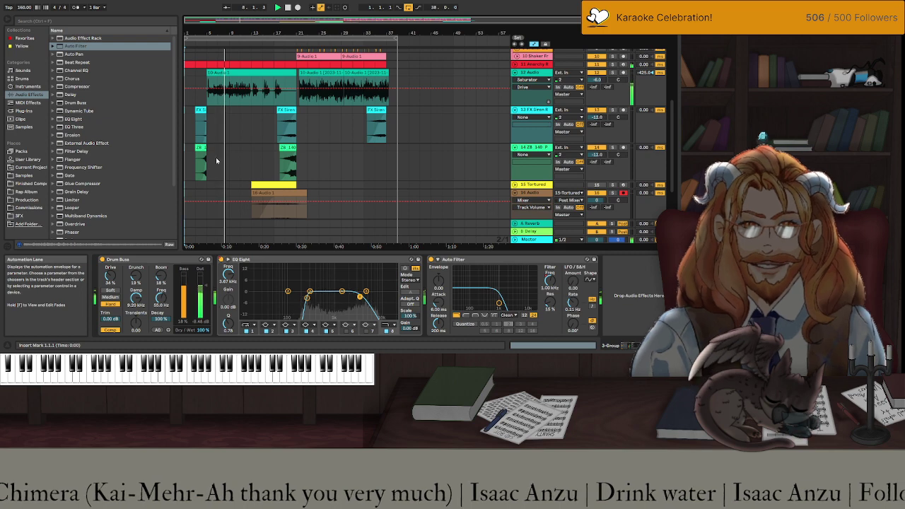
key(space)
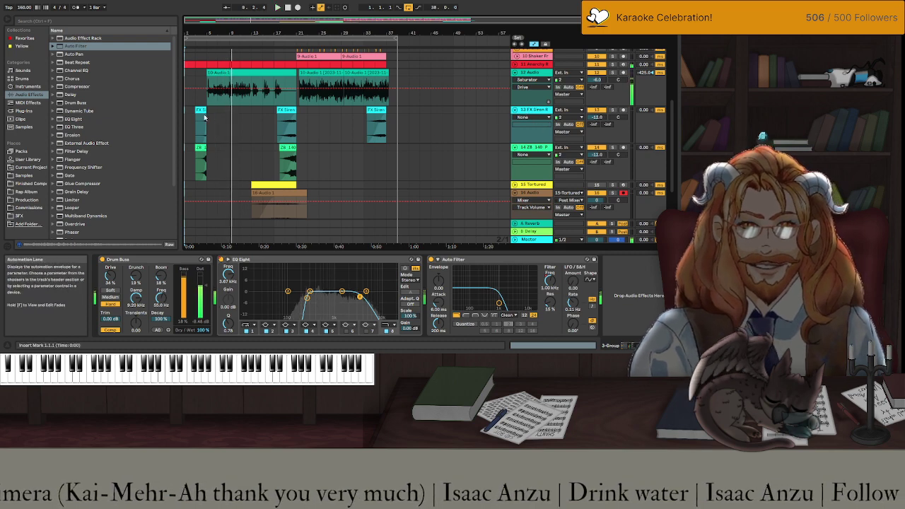
click(201, 109)
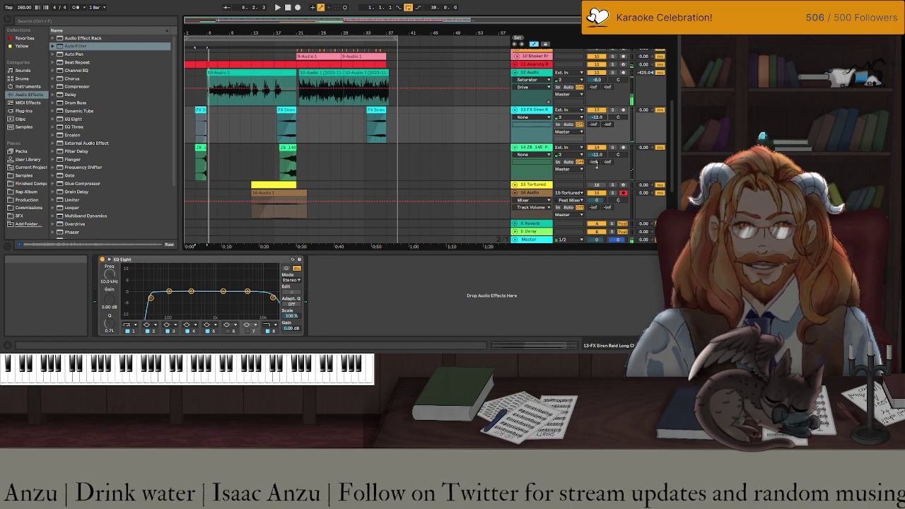
click(529, 150)
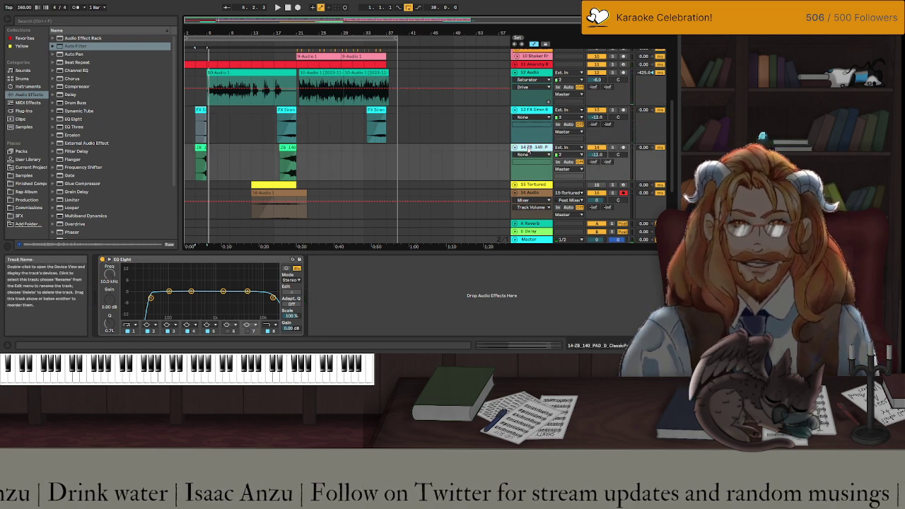
drag(149, 301, 178, 297)
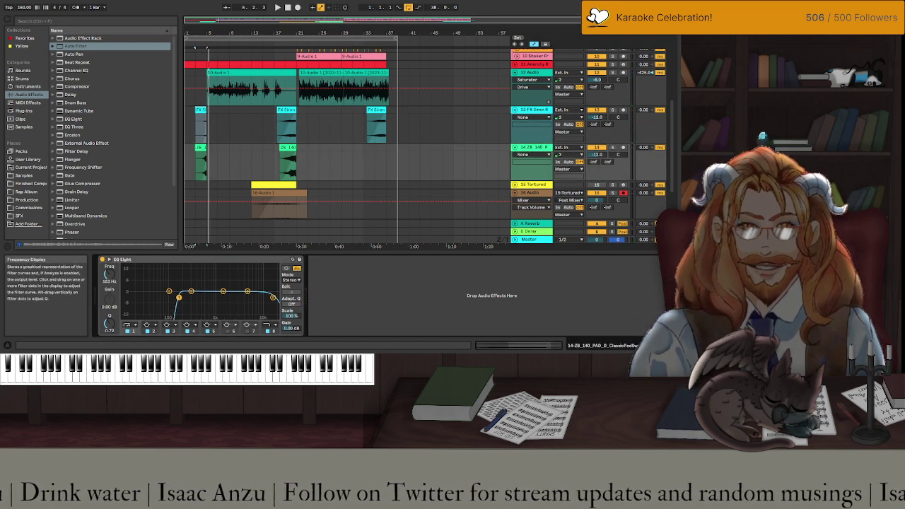
drag(272, 299, 246, 302)
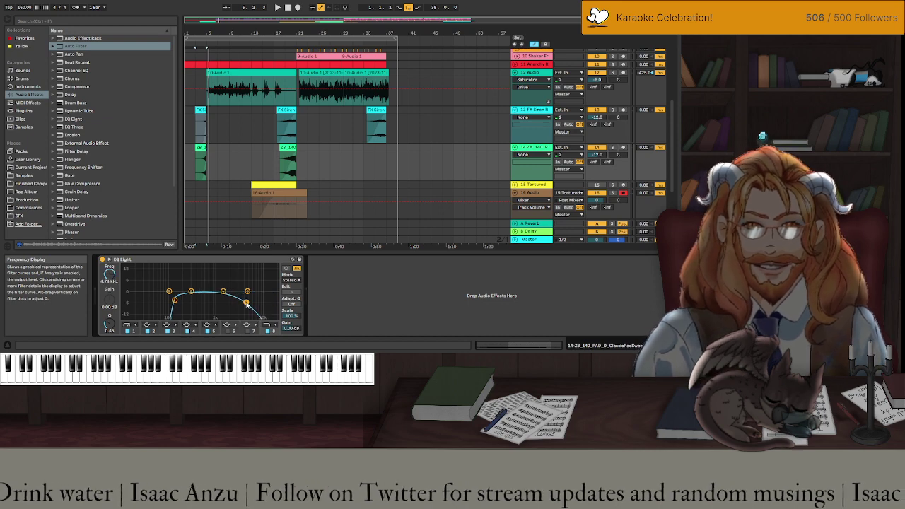
key(space)
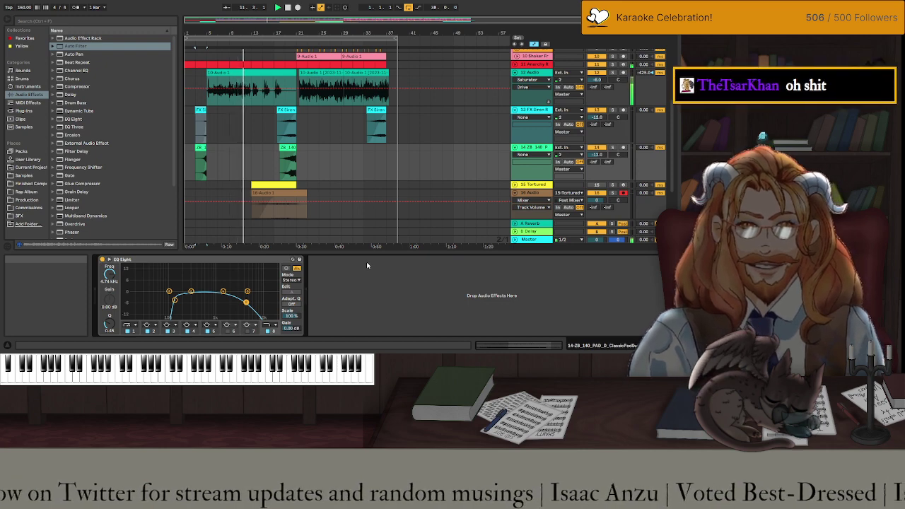
Hide the arrangement automation, extend the fade-in of the 16-Audio swell clip to about bar 21 and save the set.
click(272, 198)
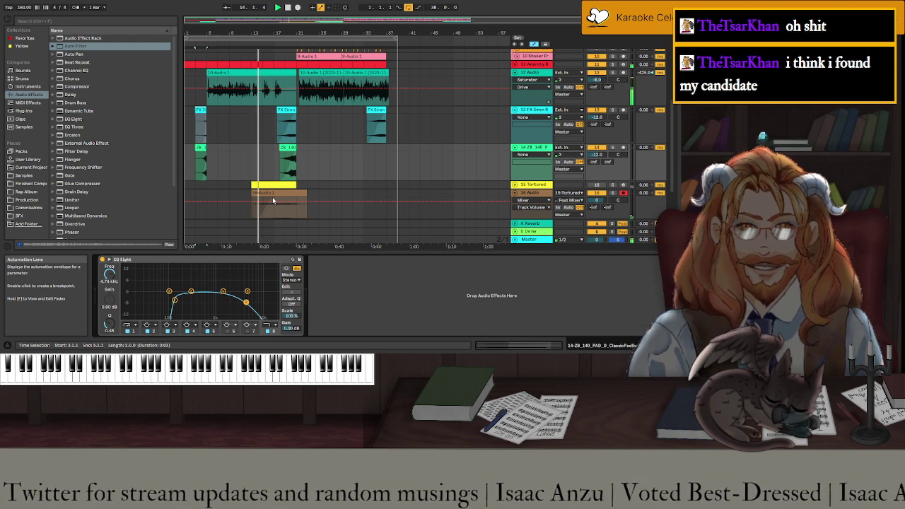
key(a)
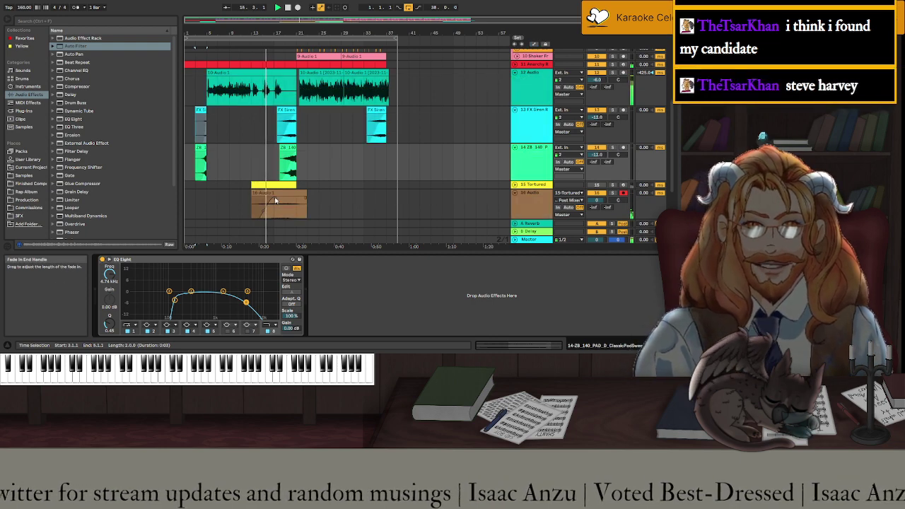
drag(272, 201, 296, 200)
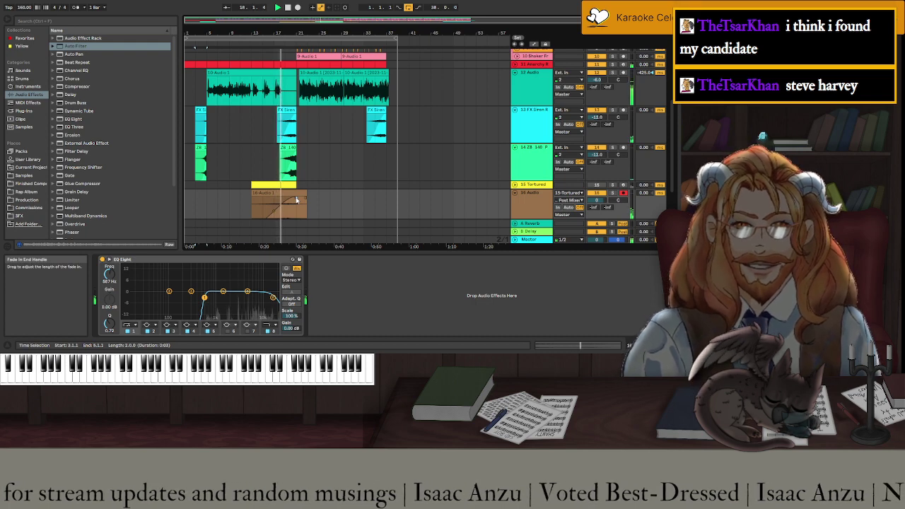
key(ctrl+s)
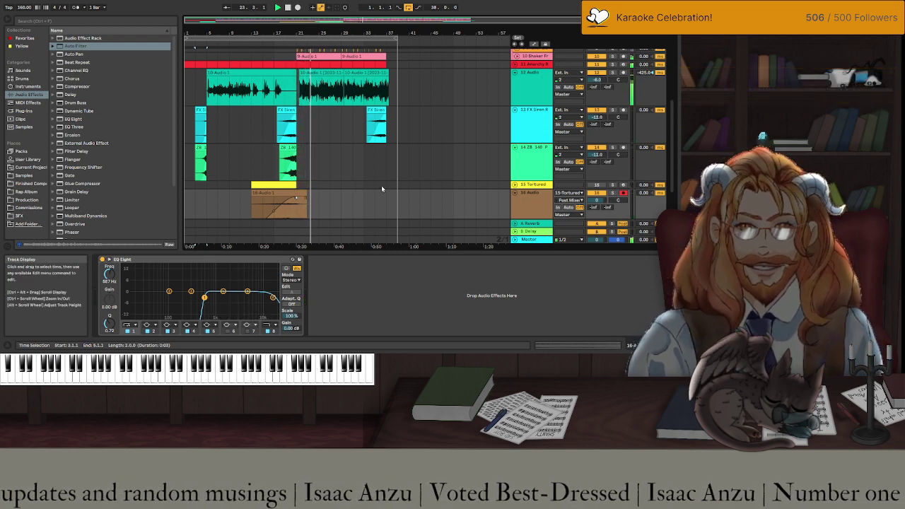
Shorten the arrangement loop to four bars, from bar 1 to bar 5, and save the set.
scroll(420, 183, up, 3)
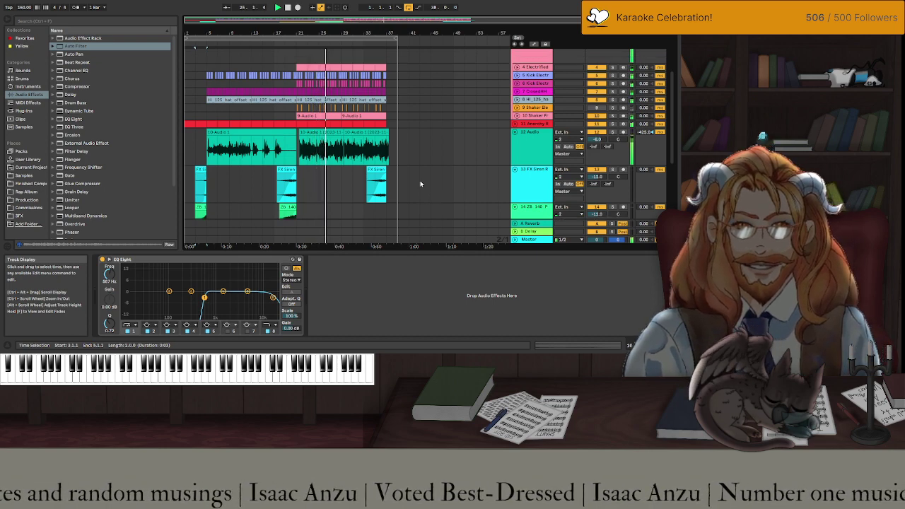
scroll(420, 184, up, 3)
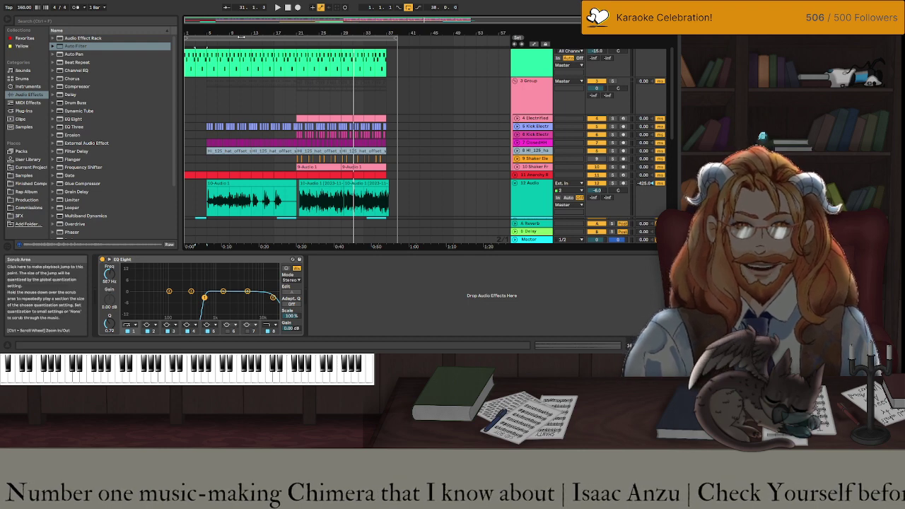
key(ctrl+a)
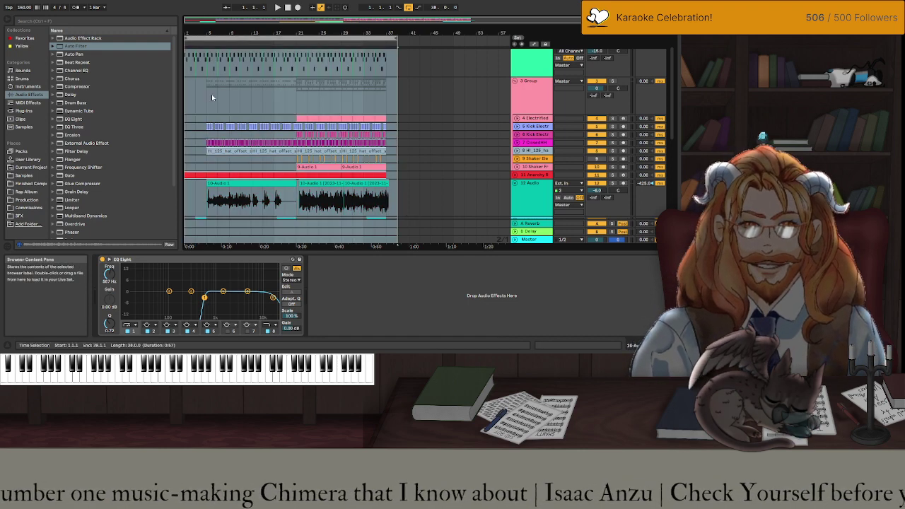
drag(393, 34, 208, 34)
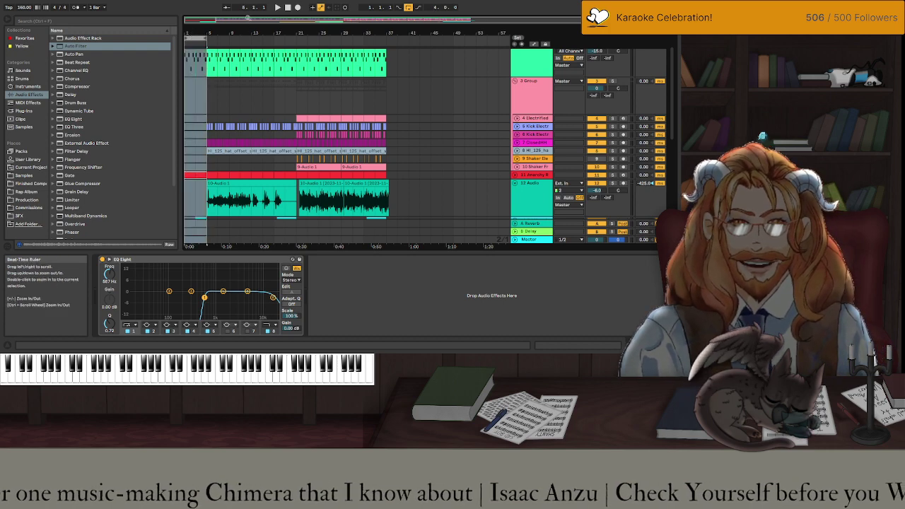
key(ctrl+s)
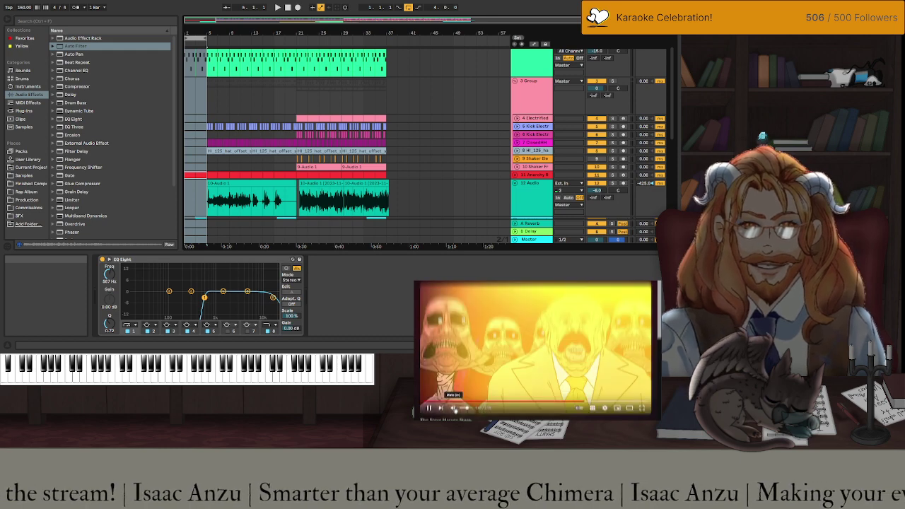
Switch to YouTube, toggle the playing video's sound, and open the MeatCanyon channel's Videos page from the search results.
click(454, 409)
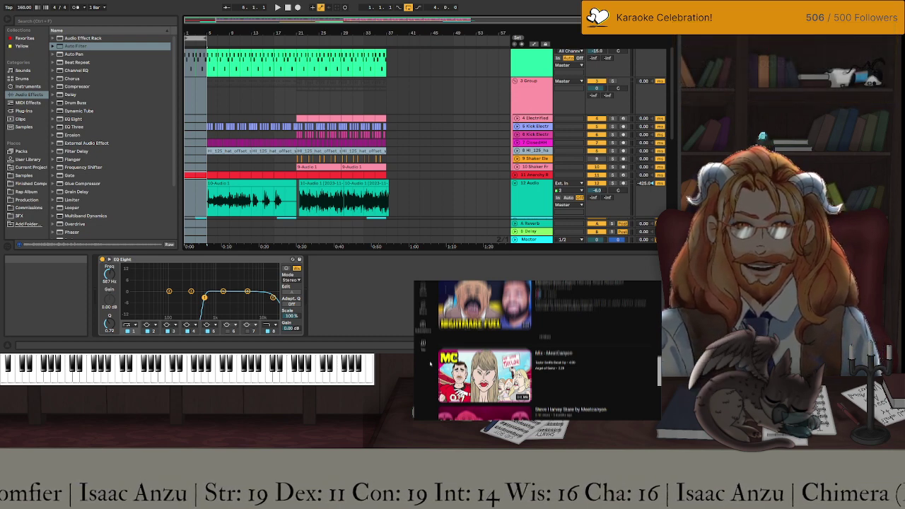
scroll(430, 364, down, 5)
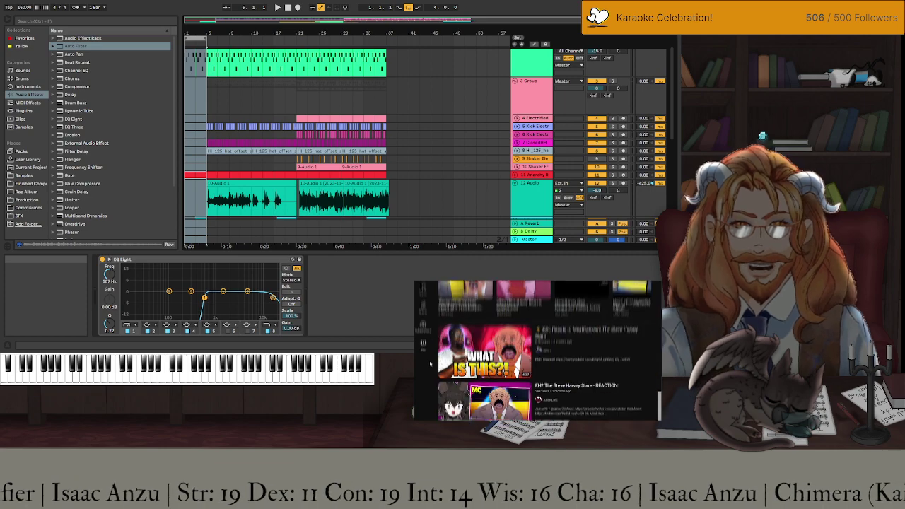
scroll(430, 363, down, 6)
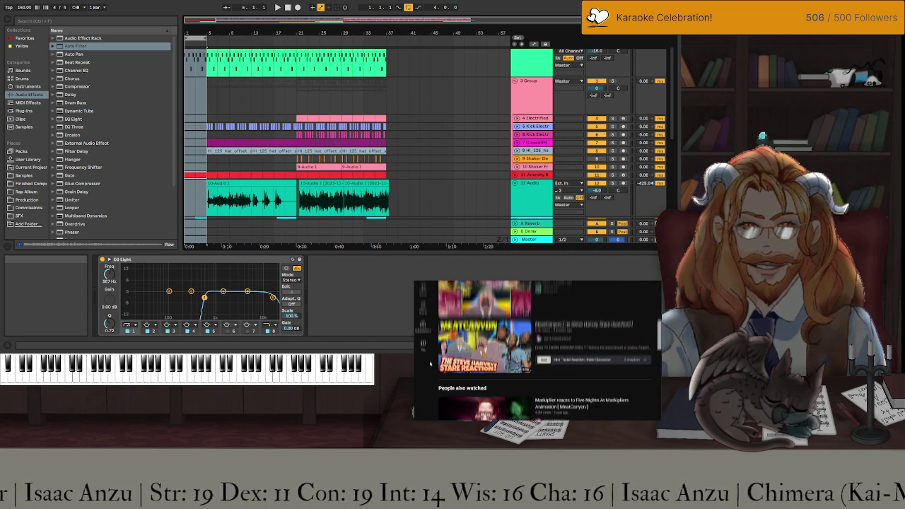
scroll(430, 363, down, 3)
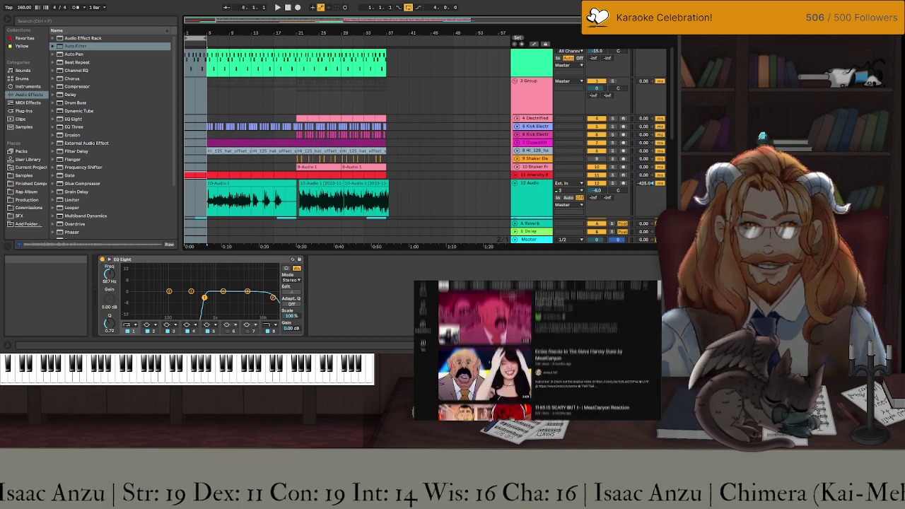
scroll(532, 350, up, 10)
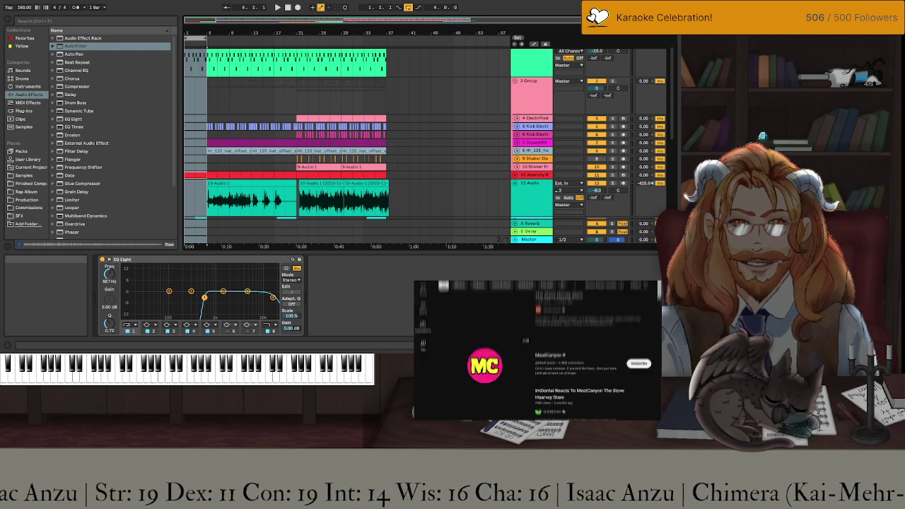
click(544, 359)
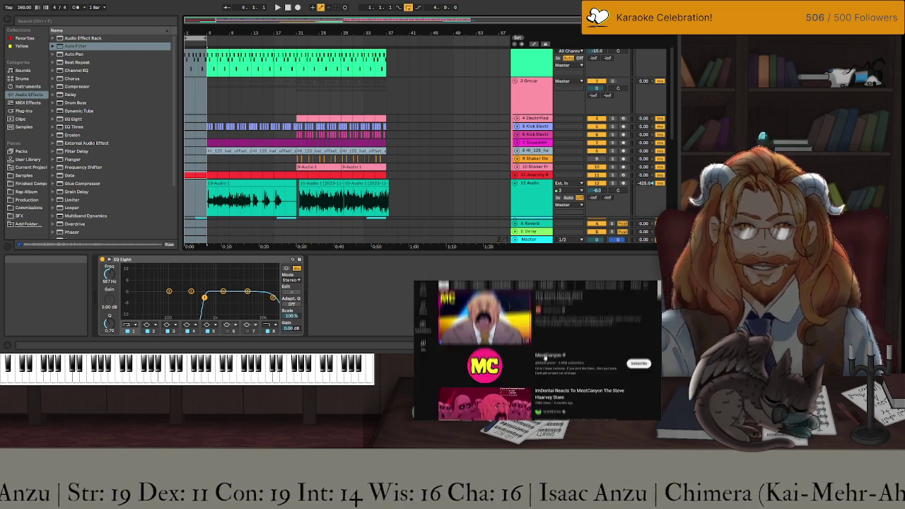
click(487, 369)
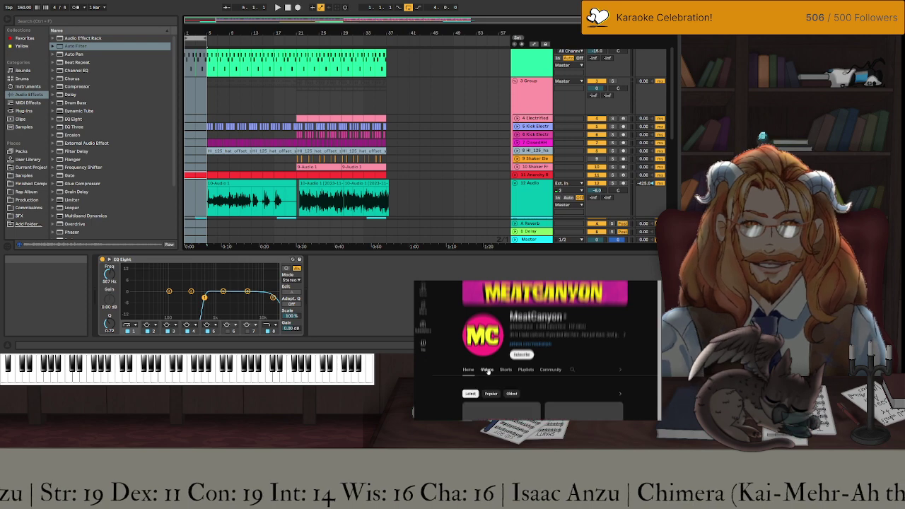
Browse the MeatCanyon channel's video list from the latest uploads down to older ones and return to its beginning.
scroll(455, 378, down, 5)
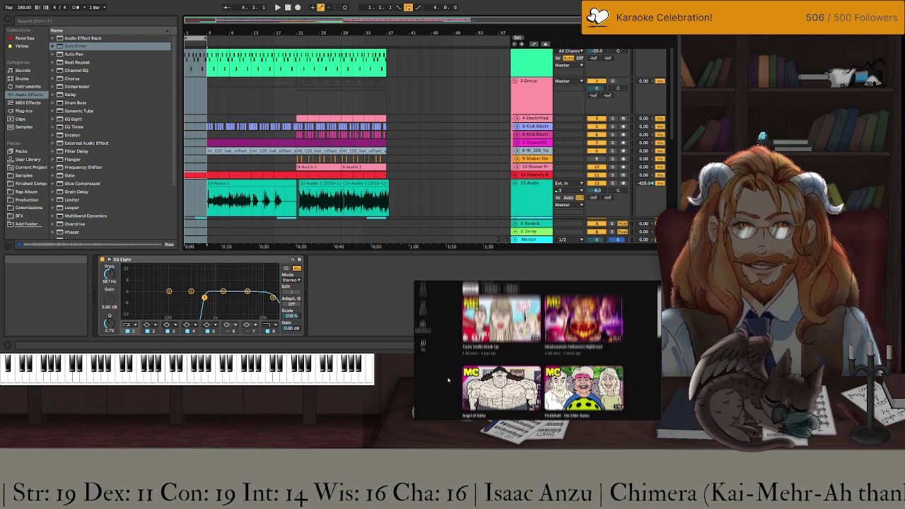
mouse_move(486, 396)
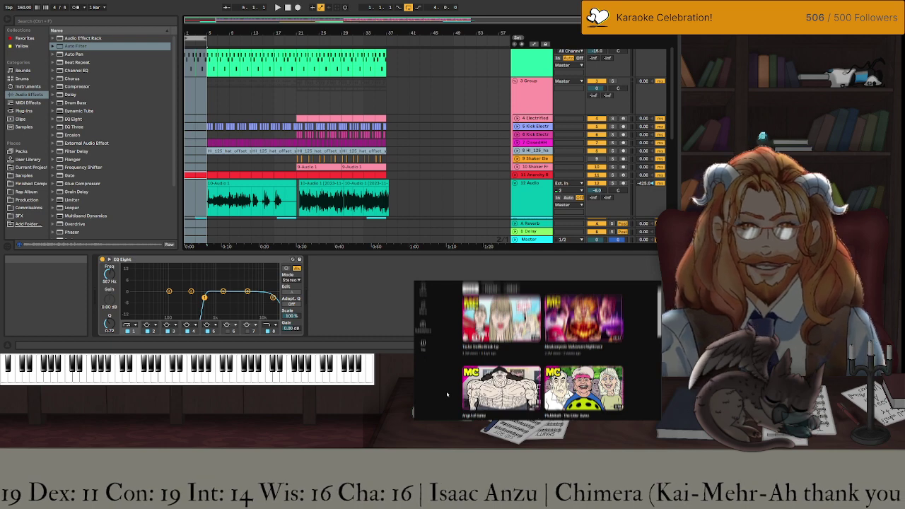
scroll(447, 394, up, 2)
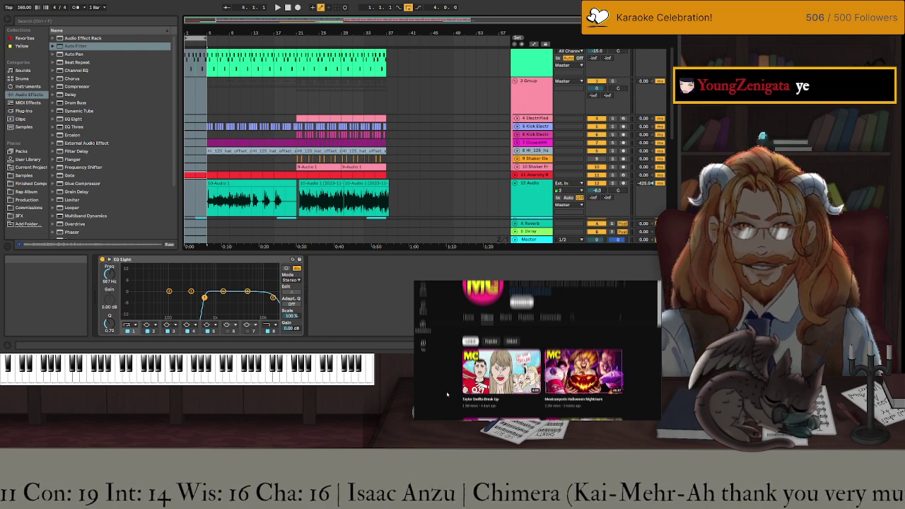
scroll(446, 395, down, 2)
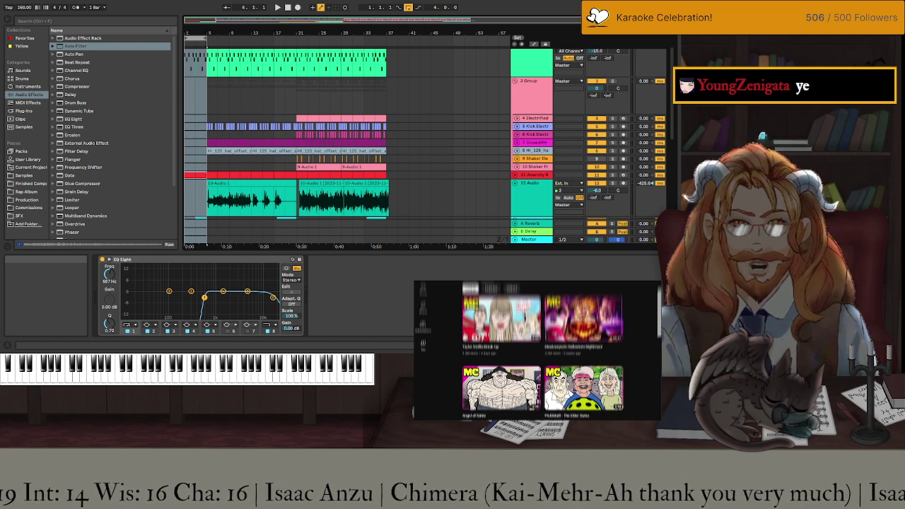
scroll(543, 350, down, 2)
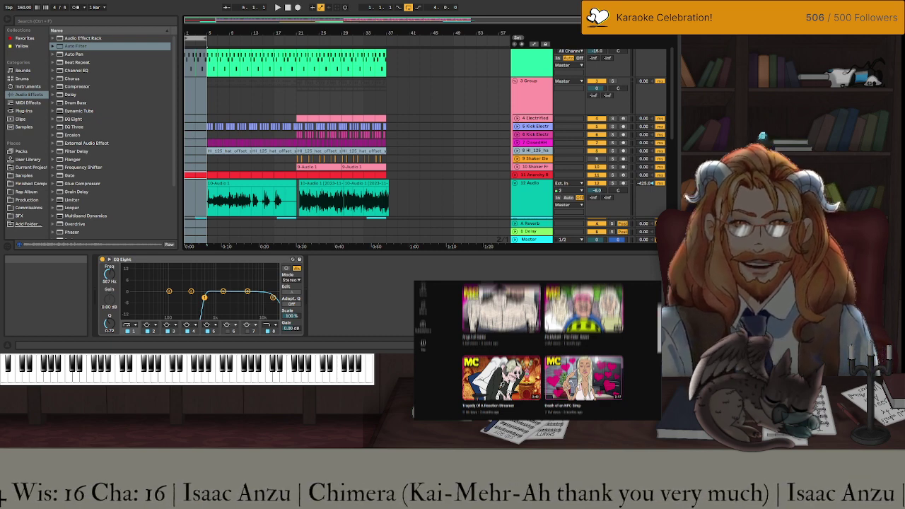
scroll(543, 349, down, 3)
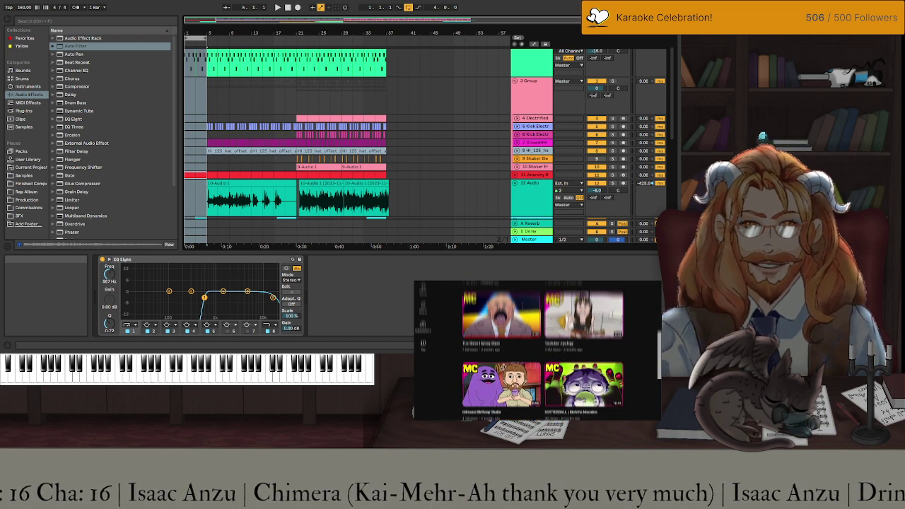
scroll(543, 350, down, 2)
scroll(543, 350, down, 2)
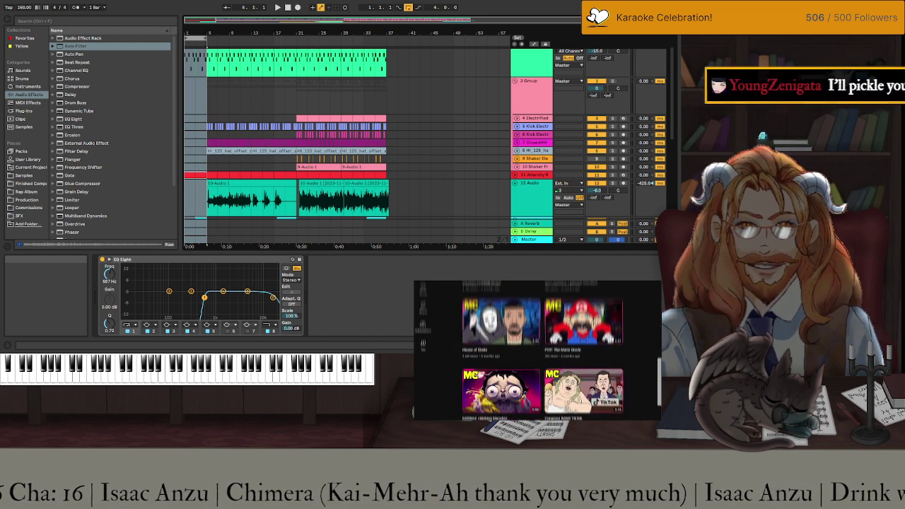
scroll(542, 349, down, 3)
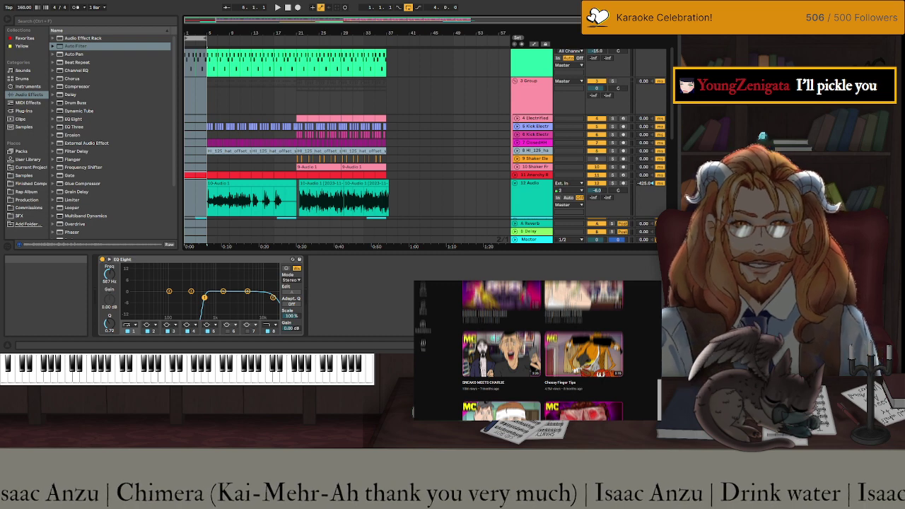
scroll(543, 350, down, 2)
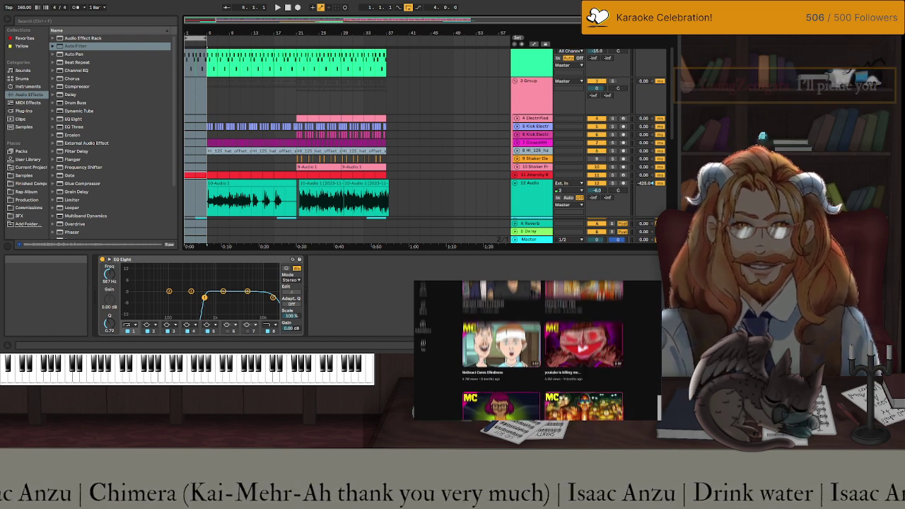
scroll(543, 350, down, 2)
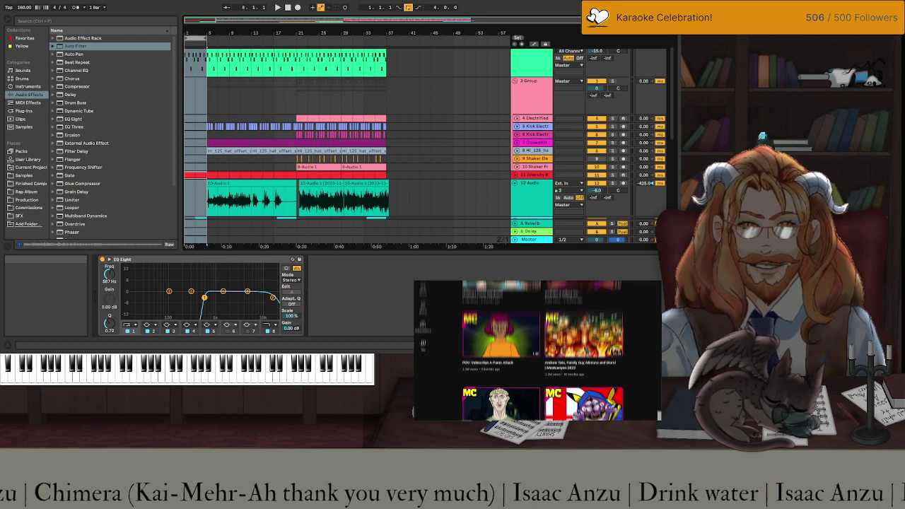
scroll(543, 350, up, 5)
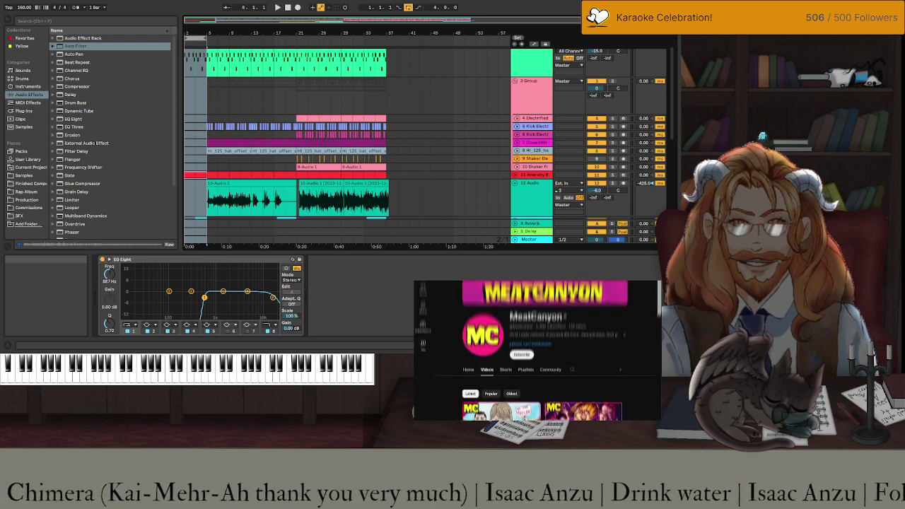
Look through the opened MeatCanyon video's page from its description down to the transcript section and return to the player.
scroll(536, 350, down, 1)
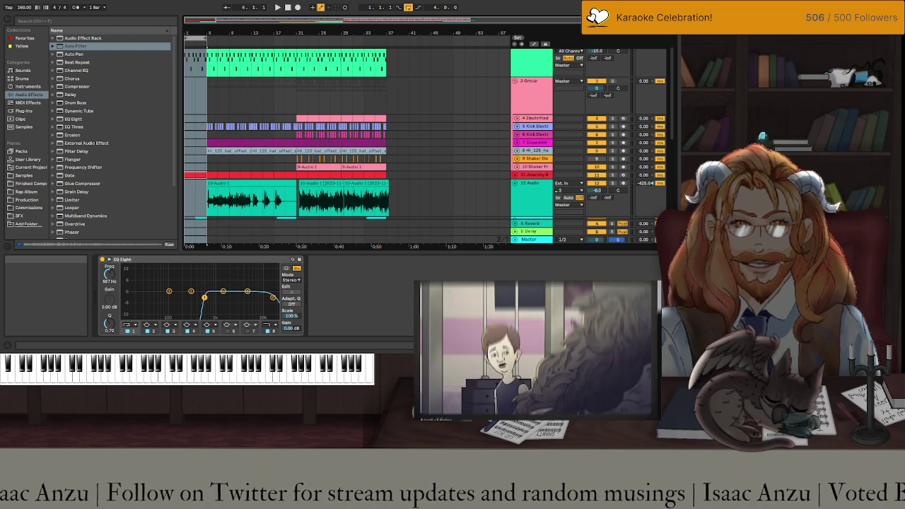
scroll(537, 347, down, 3)
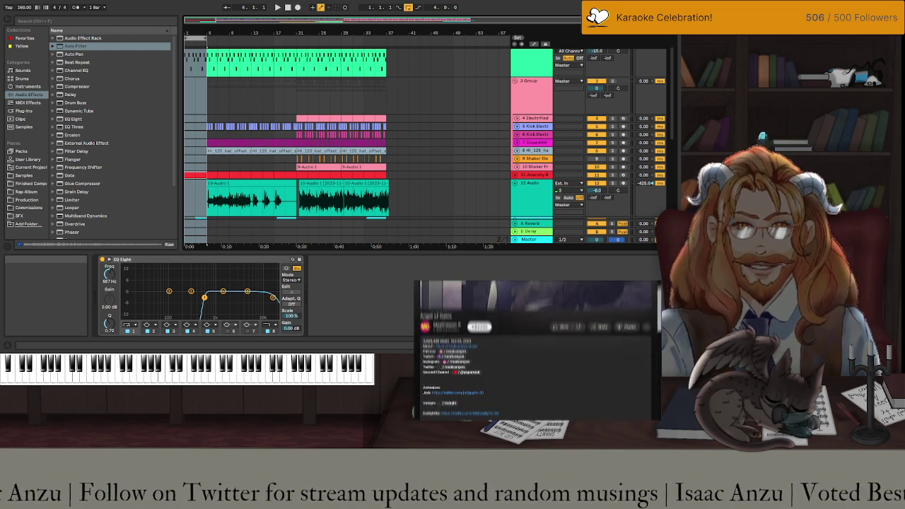
scroll(537, 346, down, 3)
scroll(537, 346, down, 5)
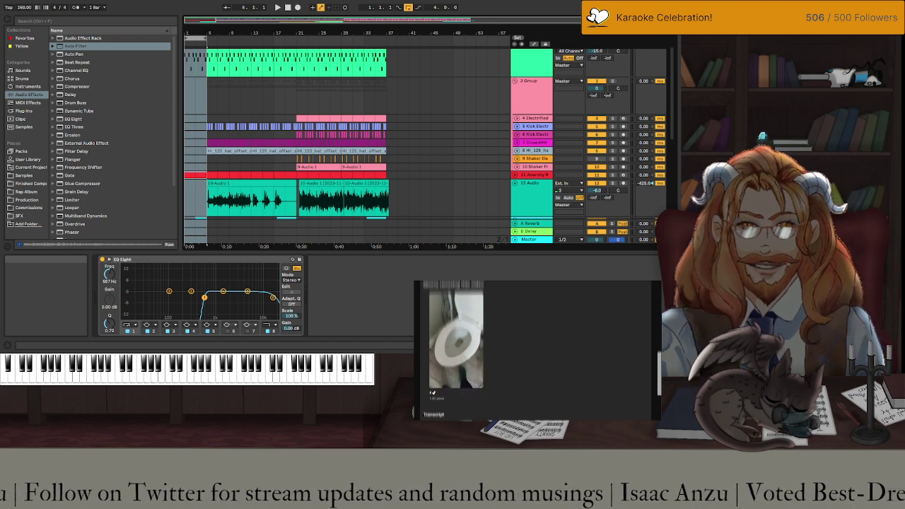
scroll(537, 346, up, 10)
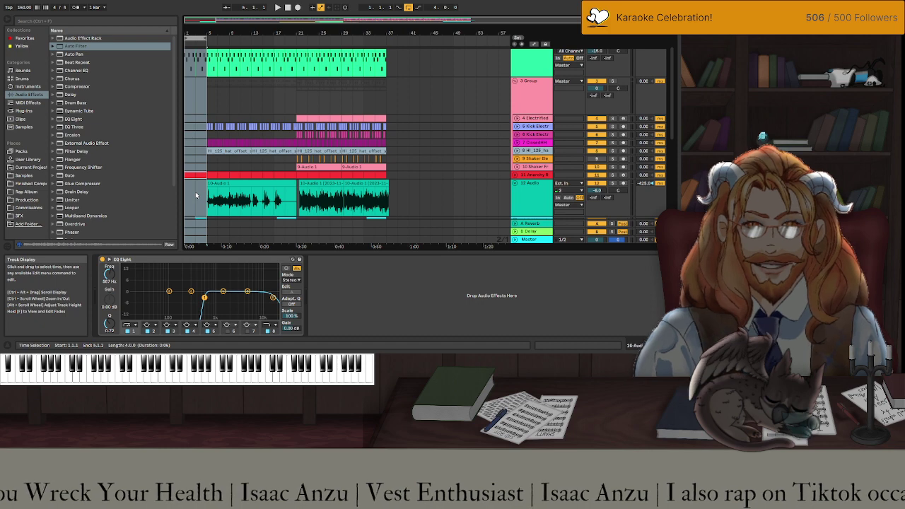
scroll(195, 191, down, 6)
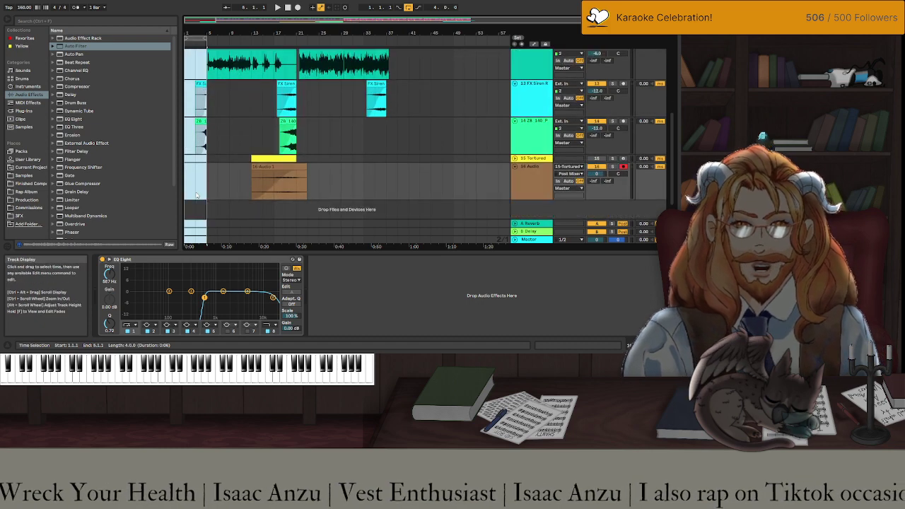
scroll(197, 195, up, 5)
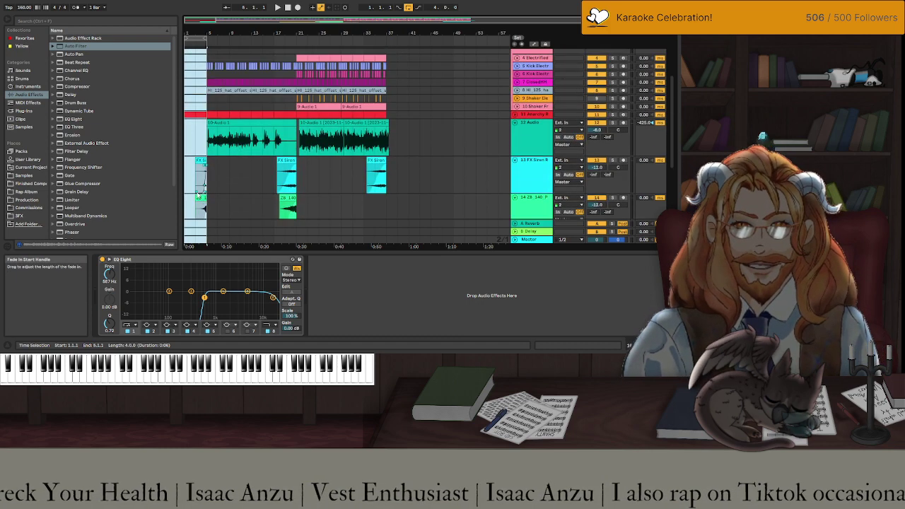
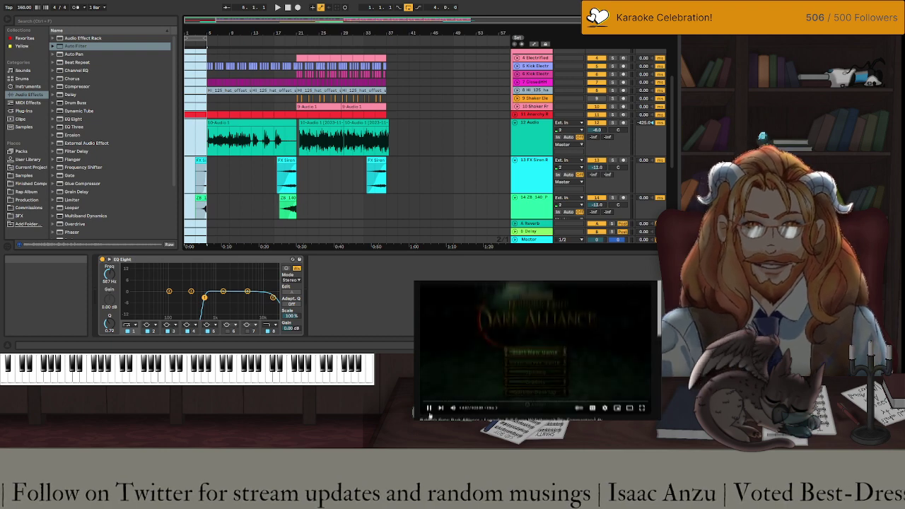
Toggle the sound of the playing Baldur's Gate Dark Alliance video and pause the video.
click(453, 408)
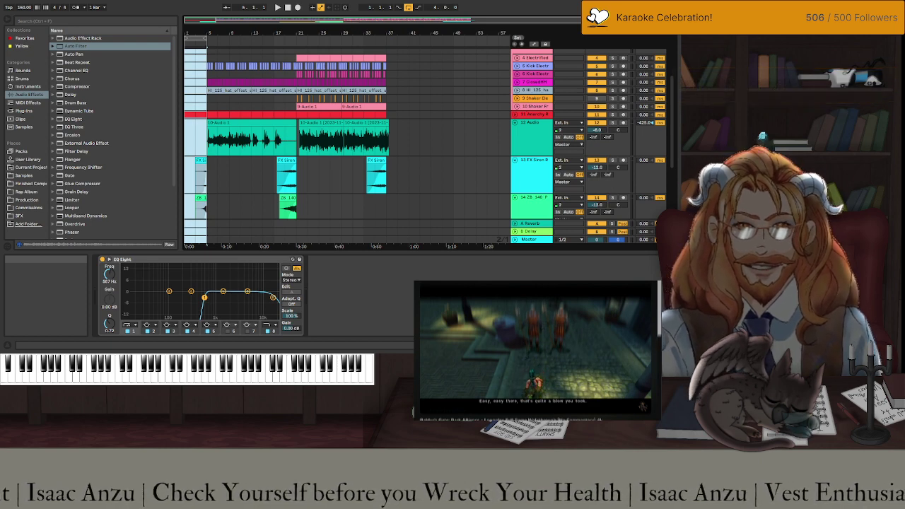
mouse_move(451, 410)
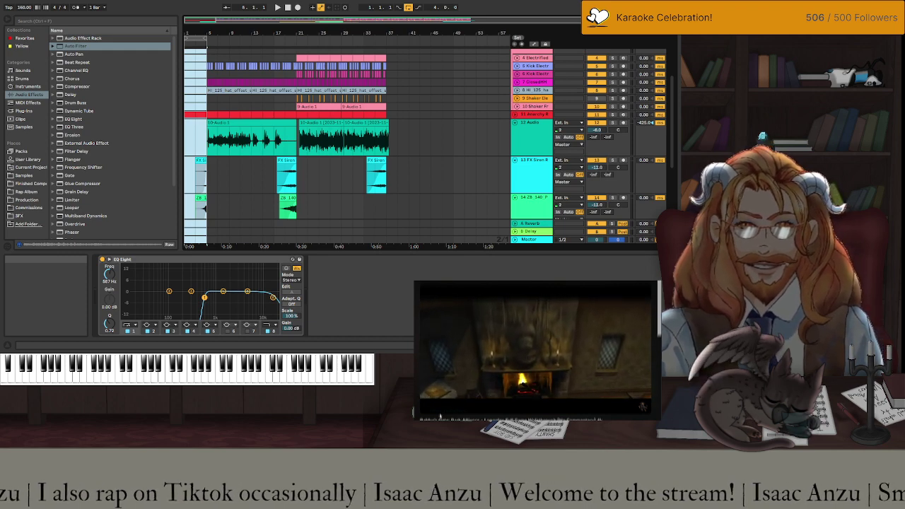
mouse_move(428, 408)
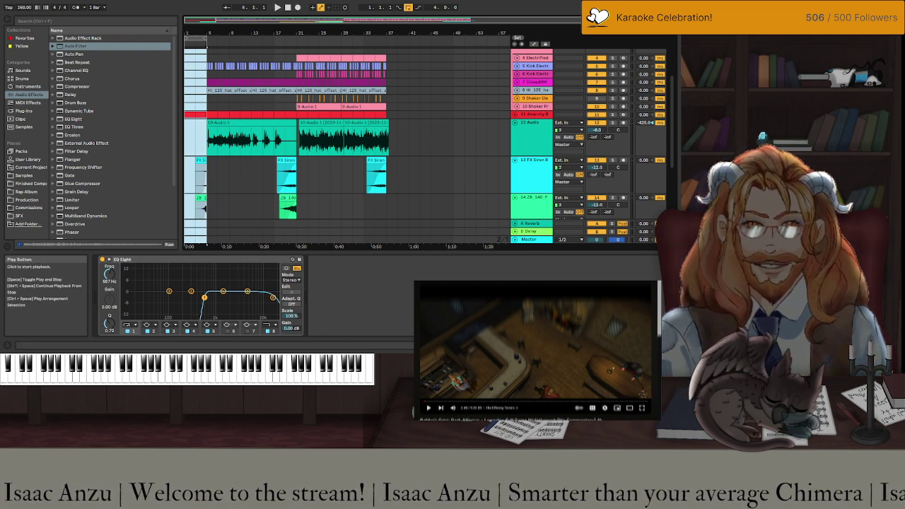
Record a four-bar take on the 12 Audio track over the looped intro from bar 1 to bar 5.
click(278, 7)
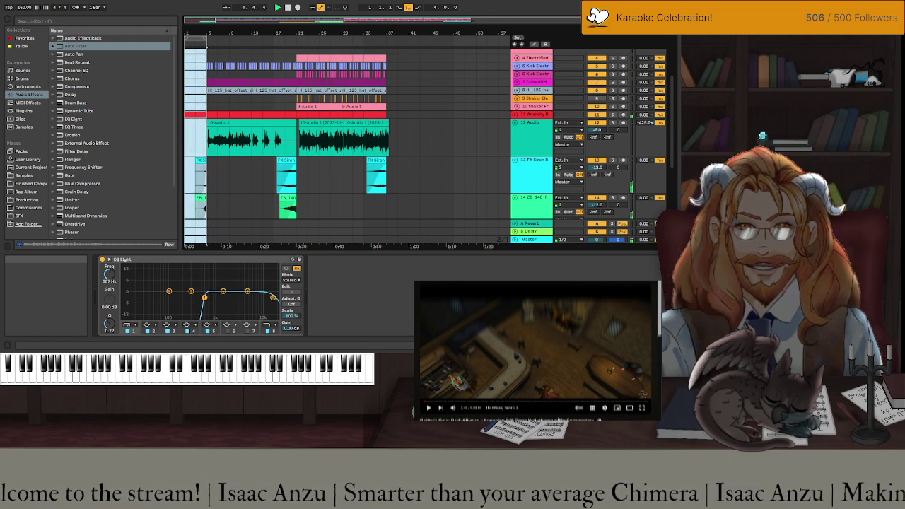
click(346, 139)
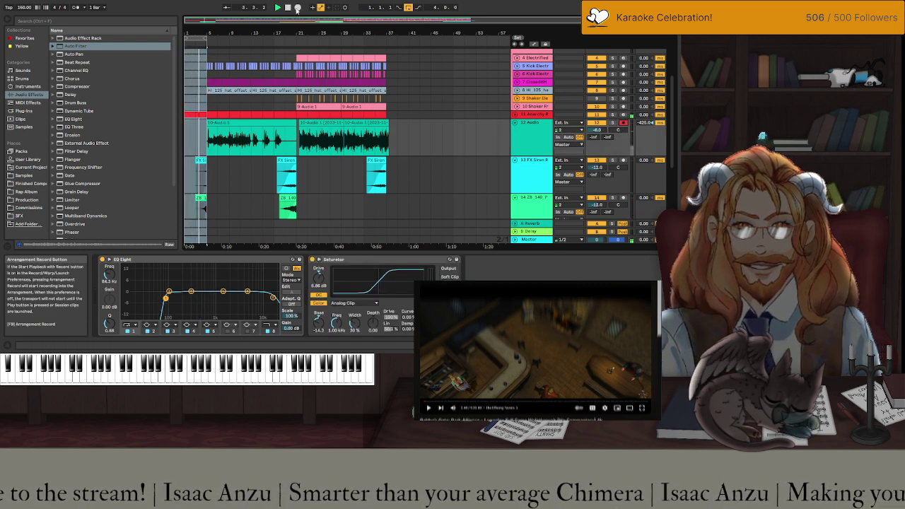
click(298, 8)
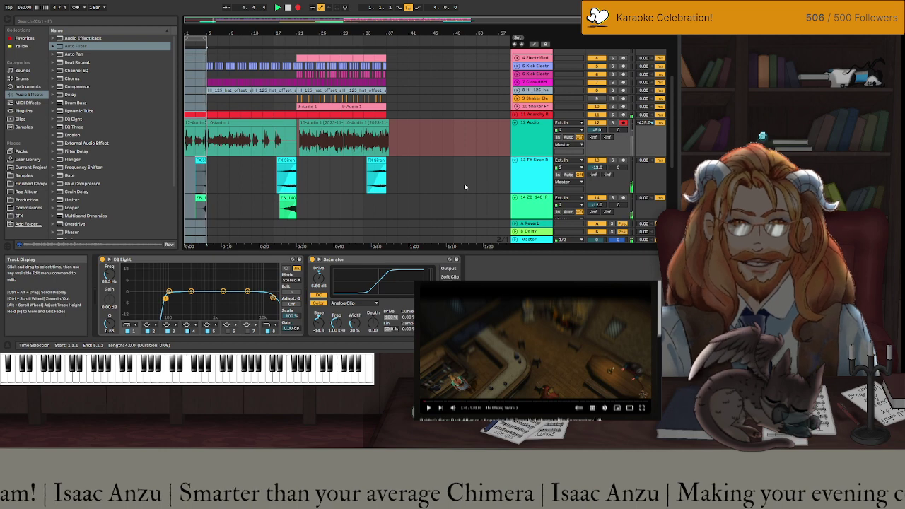
key(space)
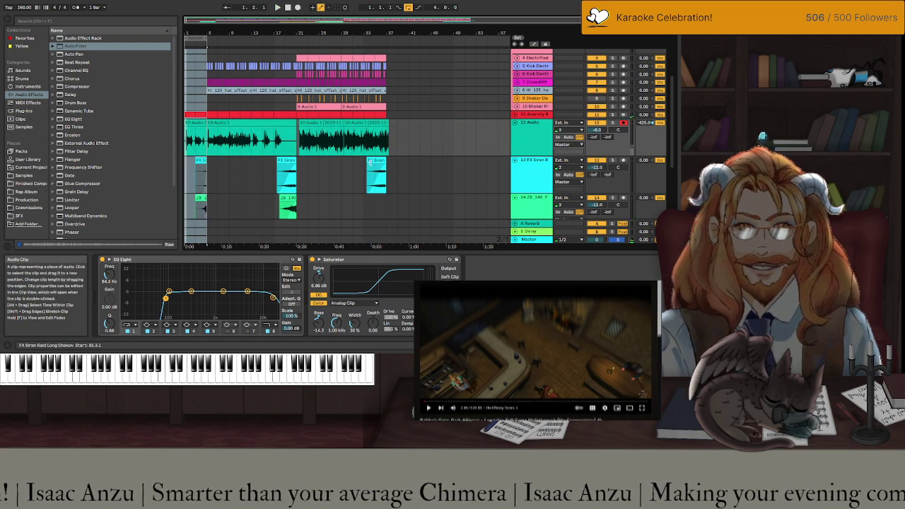
key(space)
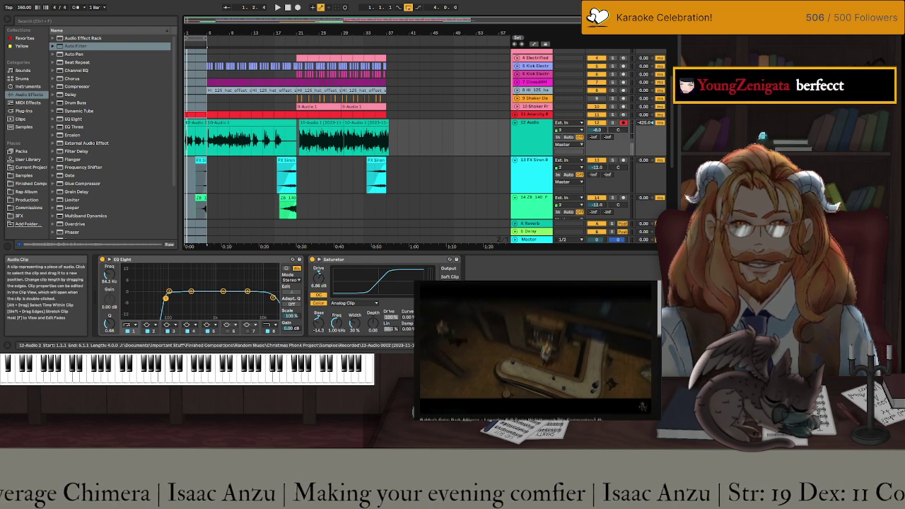
Transpose the new intro take by -12 st, set its warp mode to Complex Pro with formants at 32.03, and audition it.
double_click(198, 125)
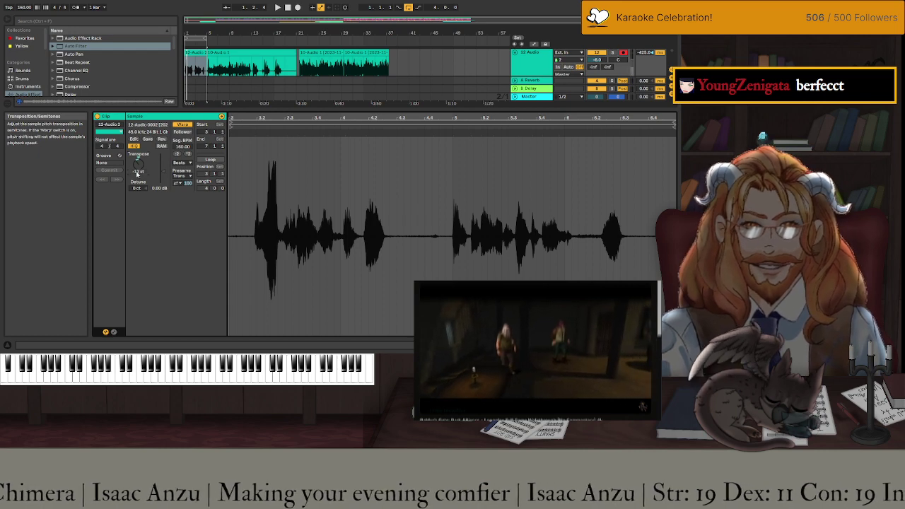
click(180, 162)
click(185, 179)
drag(183, 175, 183, 205)
key(space)
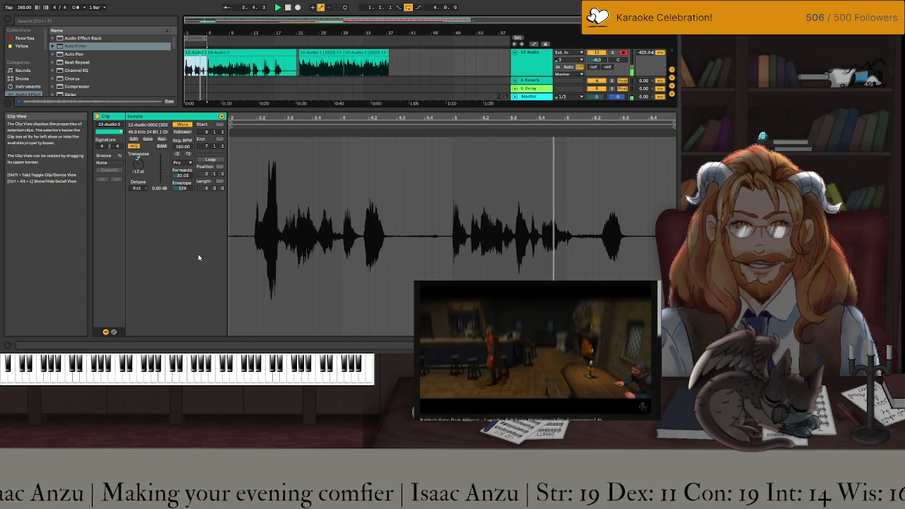
key(shift+Tab)
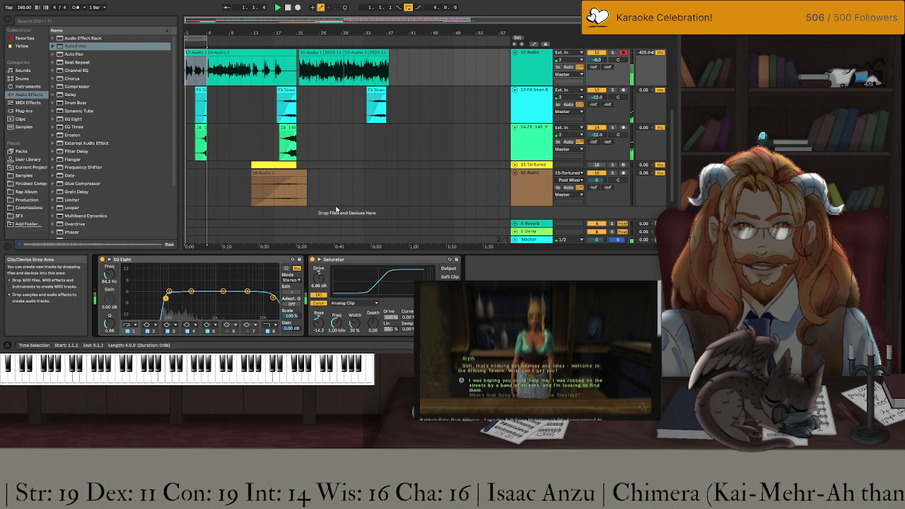
click(193, 53)
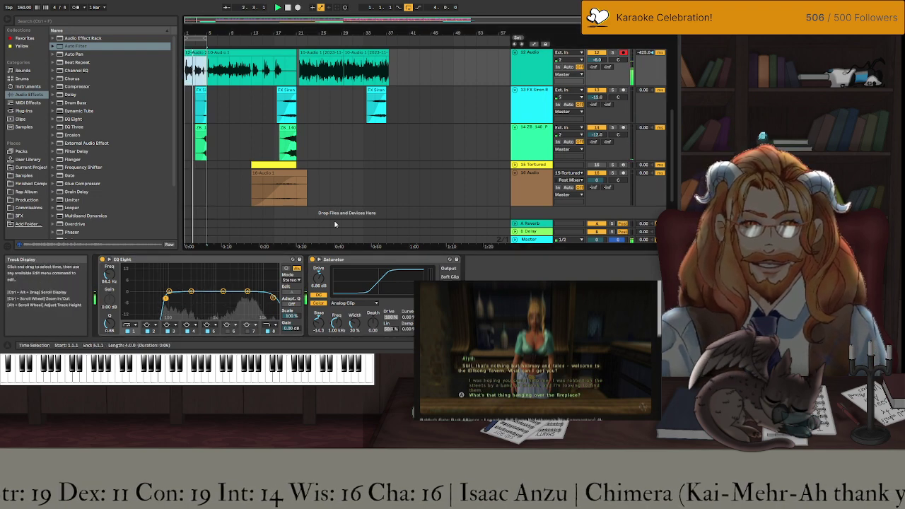
double_click(193, 53)
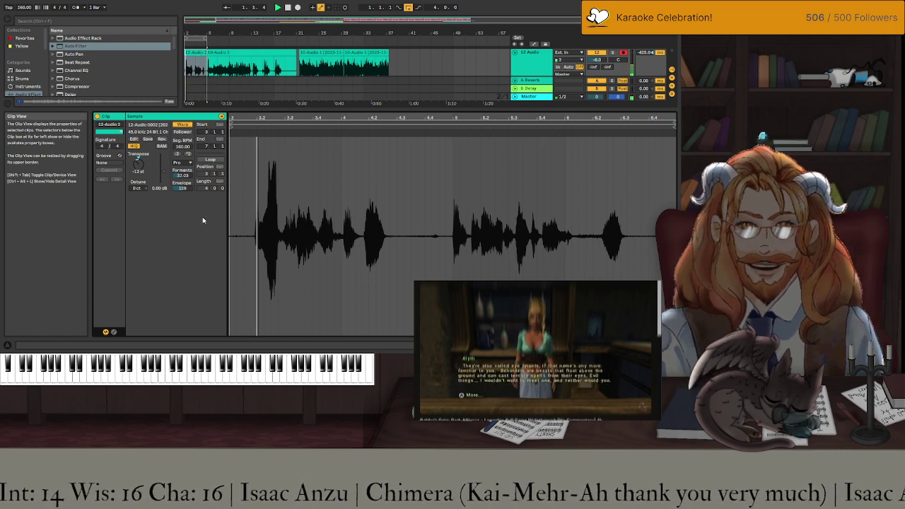
Extend the arrangement loop to 38 bars from bar 1, listen through the track and save the set.
drag(209, 38, 386, 71)
key(shift+Tab)
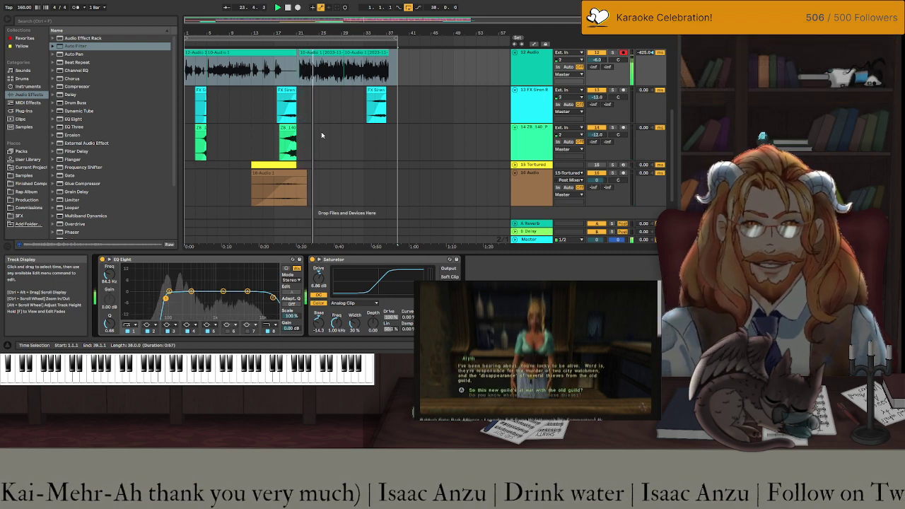
key(ctrl+s)
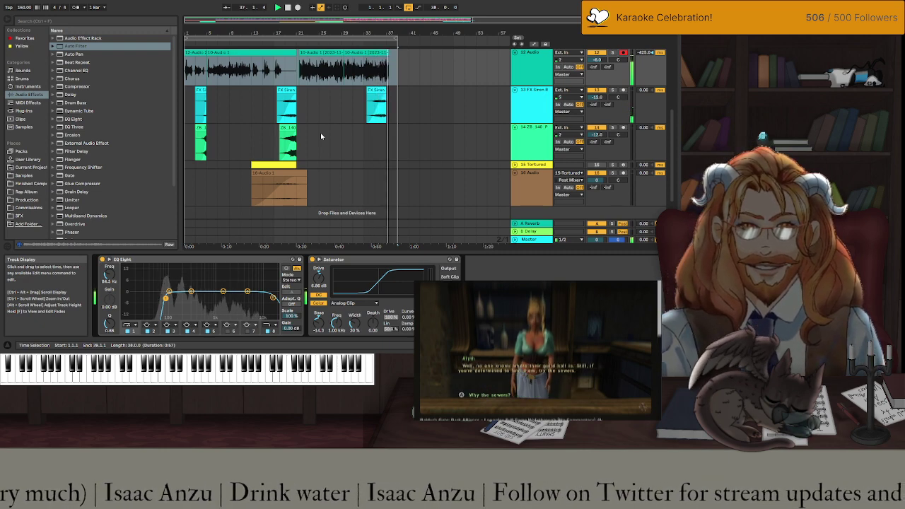
key(space)
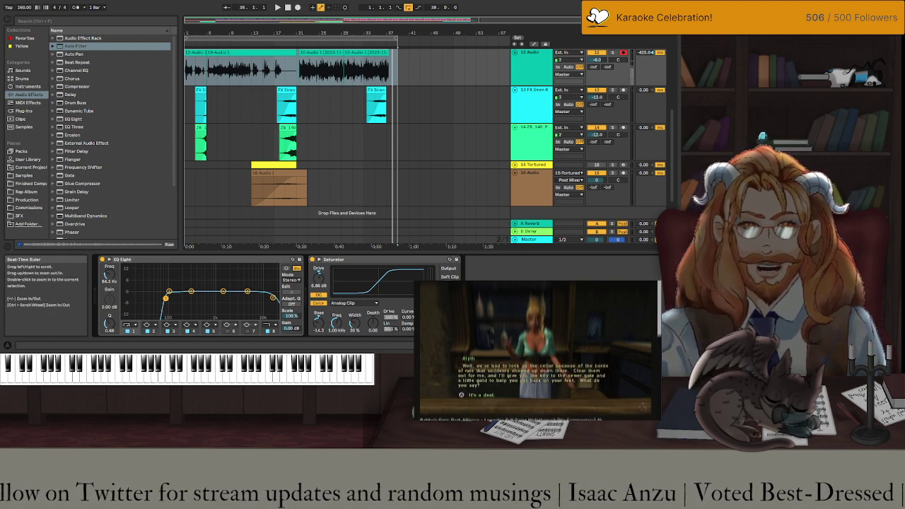
Copy the EQ Eight from the drum group and paste it after the Saturator on the 12 Audio track.
click(197, 53)
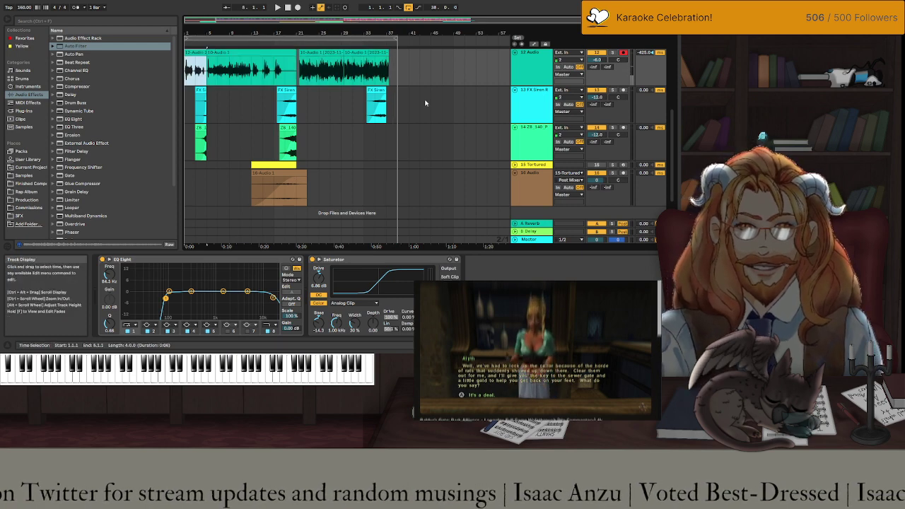
scroll(254, 138, up, 5)
click(535, 79)
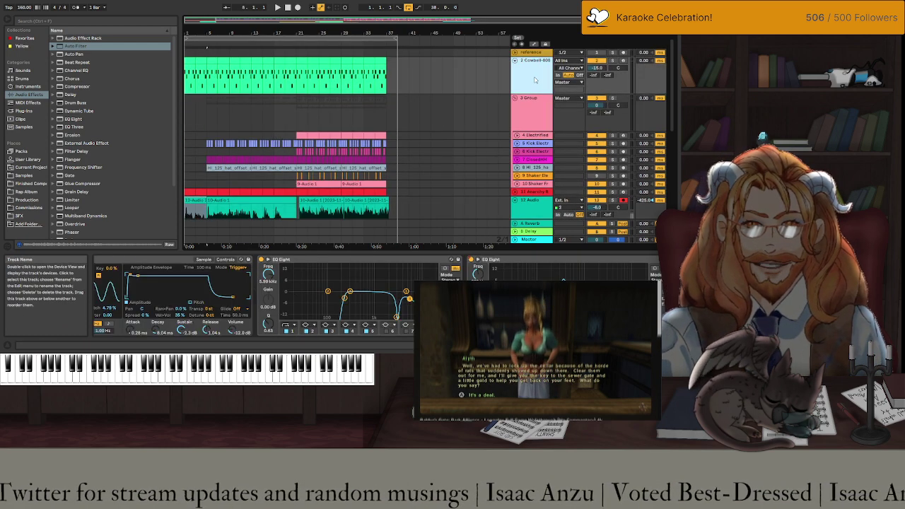
click(532, 120)
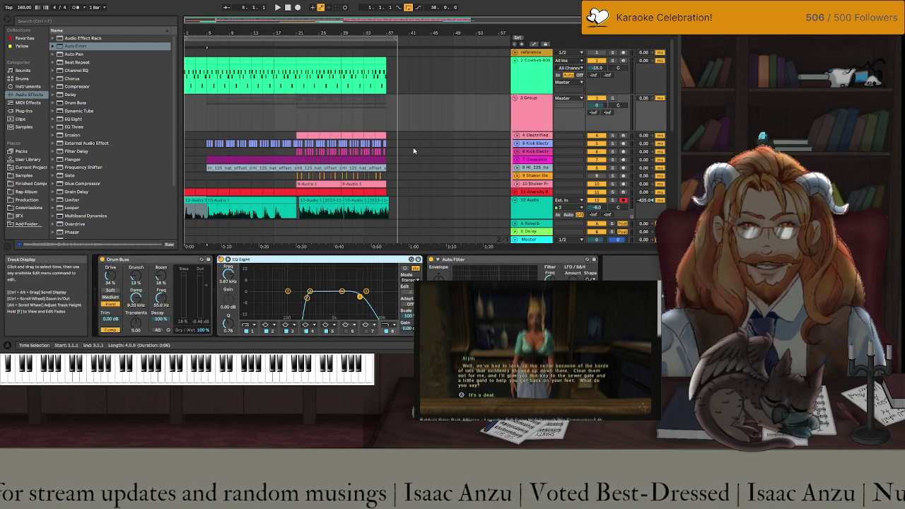
scroll(413, 147, down, 2)
click(531, 140)
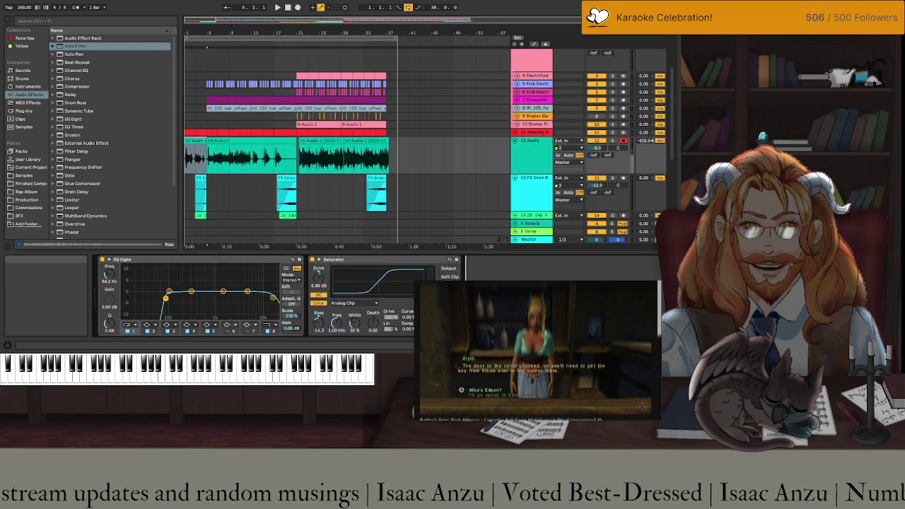
key(ctrl+z)
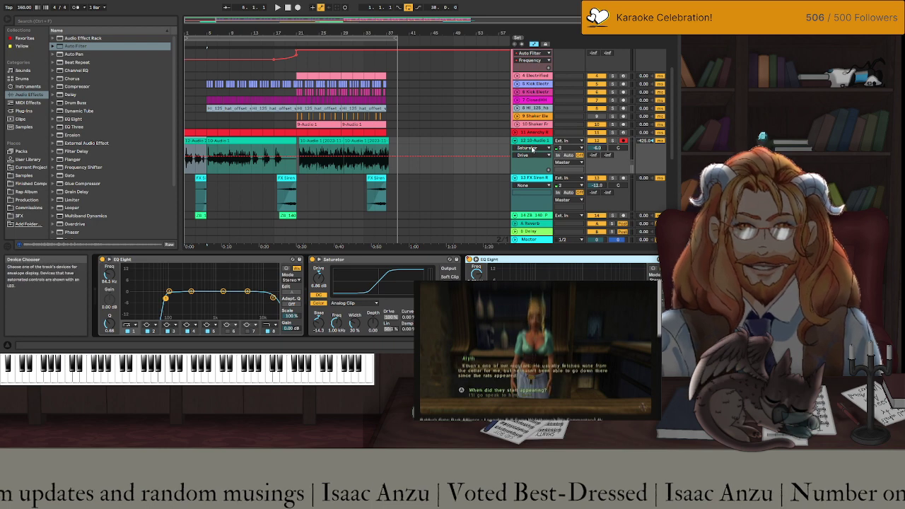
Automate Device On of the pasted EQ Eight on 12 Audio to be active only in bars 1 to 5, audition it and save the set.
key(a)
click(533, 147)
click(534, 164)
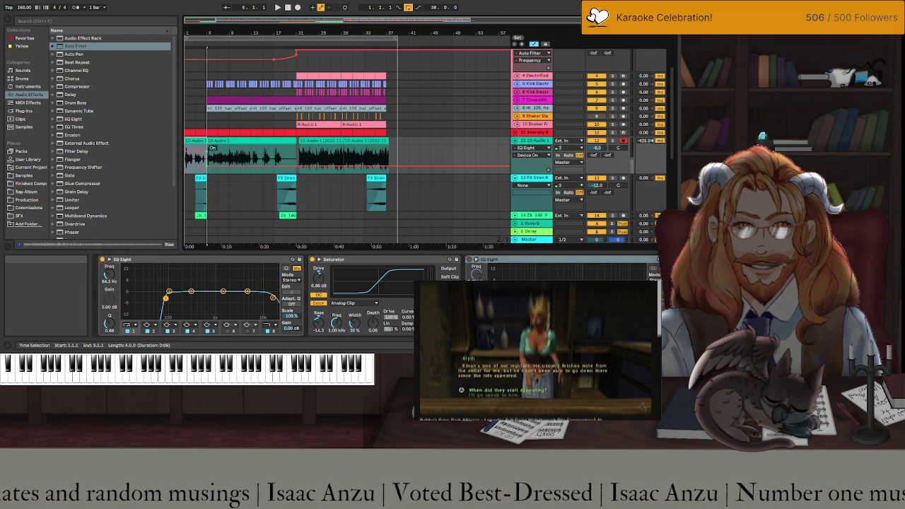
key(space)
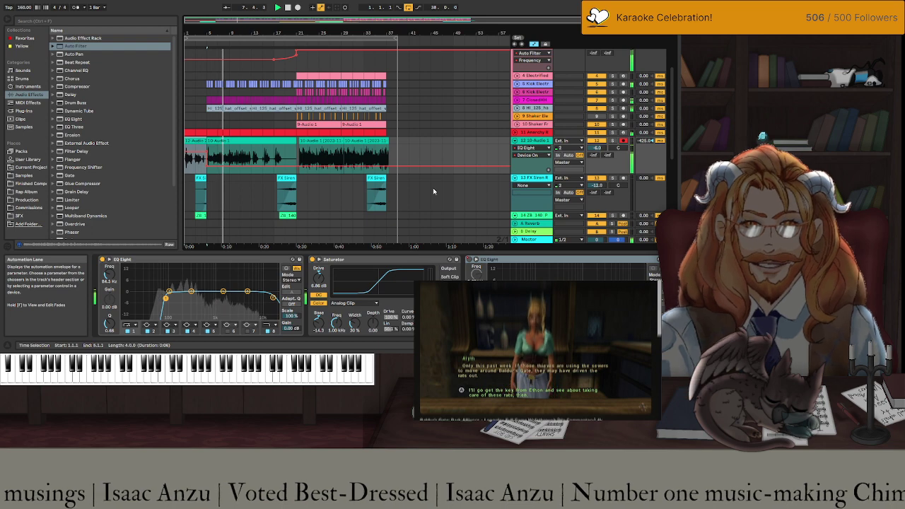
scroll(428, 189, down, 3)
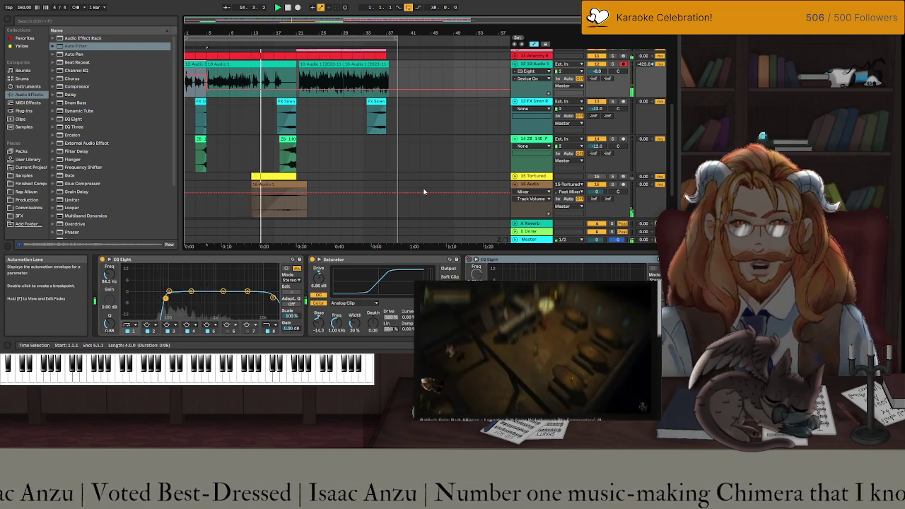
key(ctrl+s)
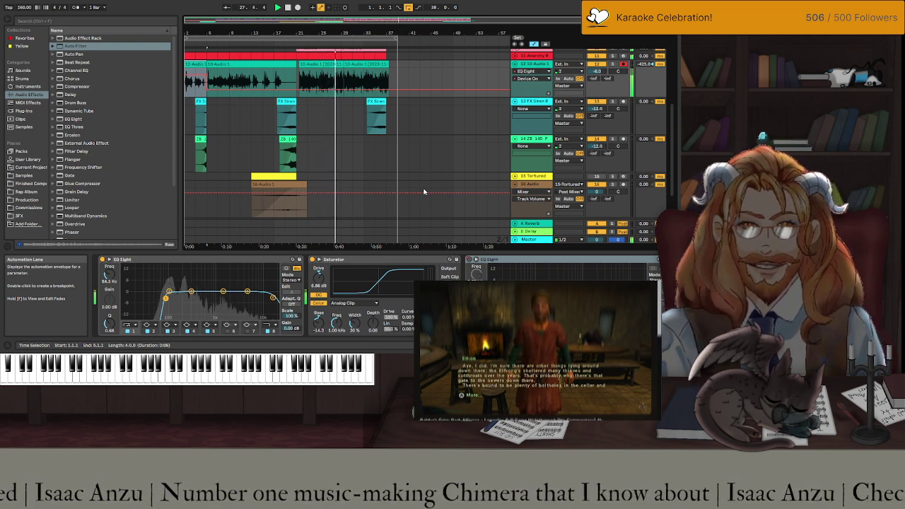
Add a Frequency Shifter between the first EQ Eight and the Saturator on the 12 Audio track.
scroll(422, 182, up, 3)
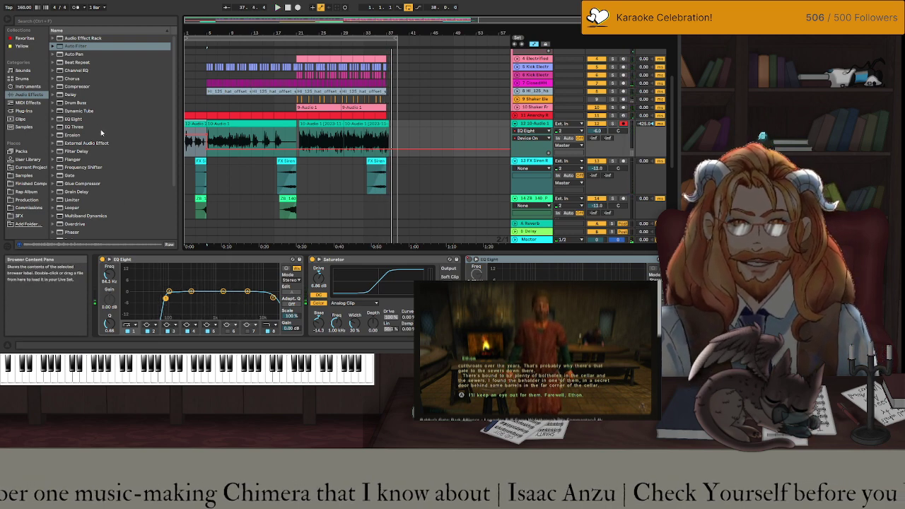
click(80, 167)
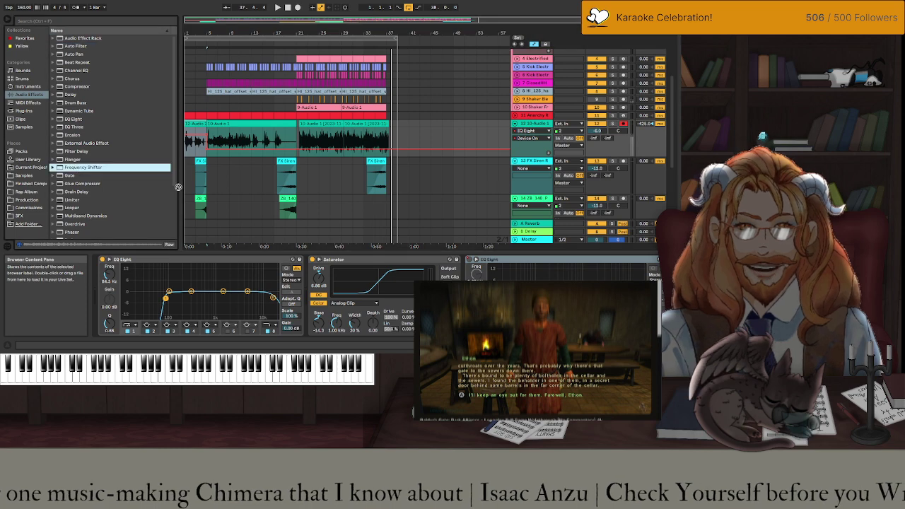
double_click(79, 168)
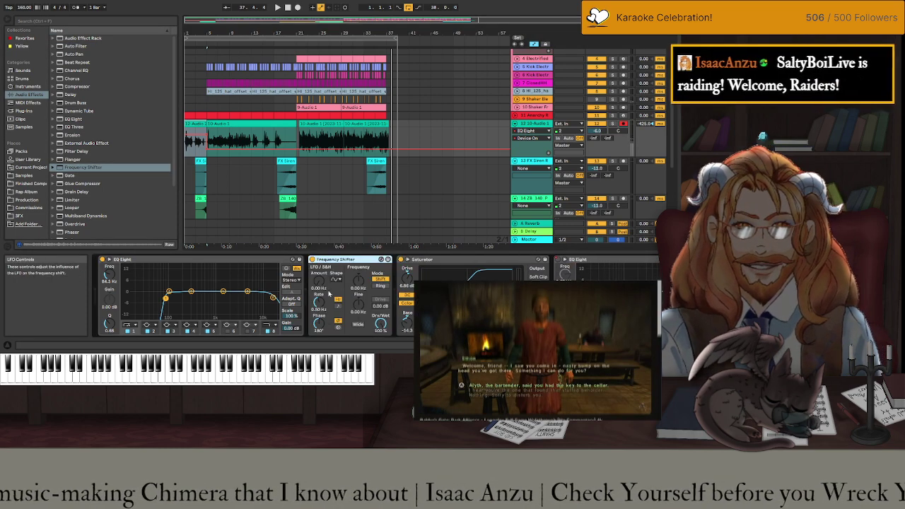
Set the Frequency Shifter's coarse frequency to -340 Hz on the 12 Audio track and listen to the arrangement.
drag(495, 259, 359, 282)
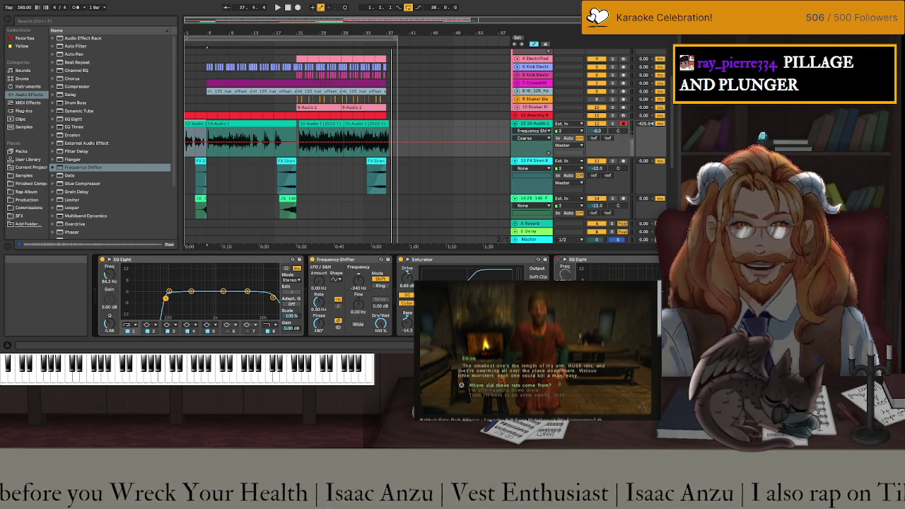
key(ctrl+a)
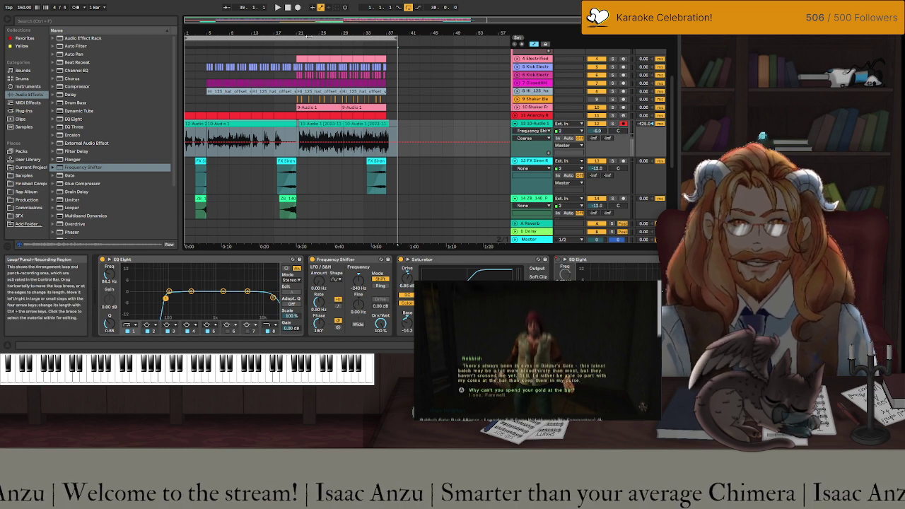
key(space)
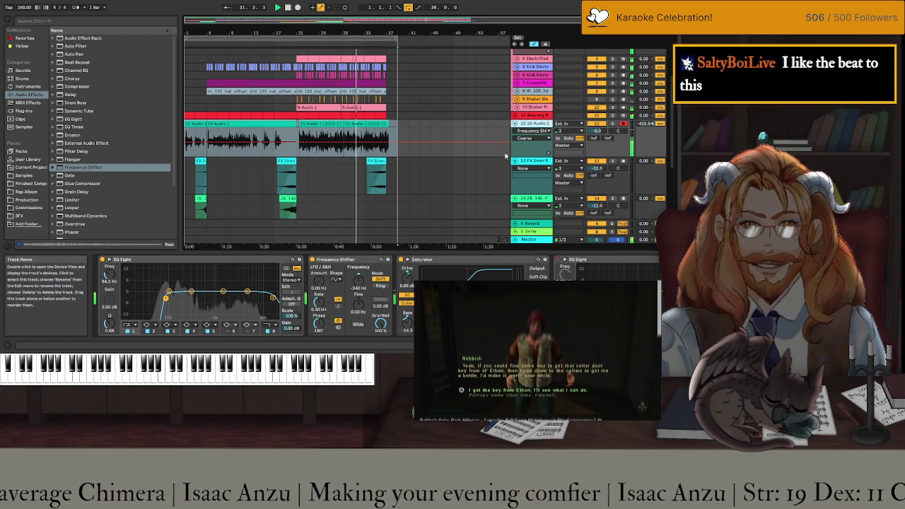
scroll(459, 177, down, 3)
scroll(406, 196, up, 3)
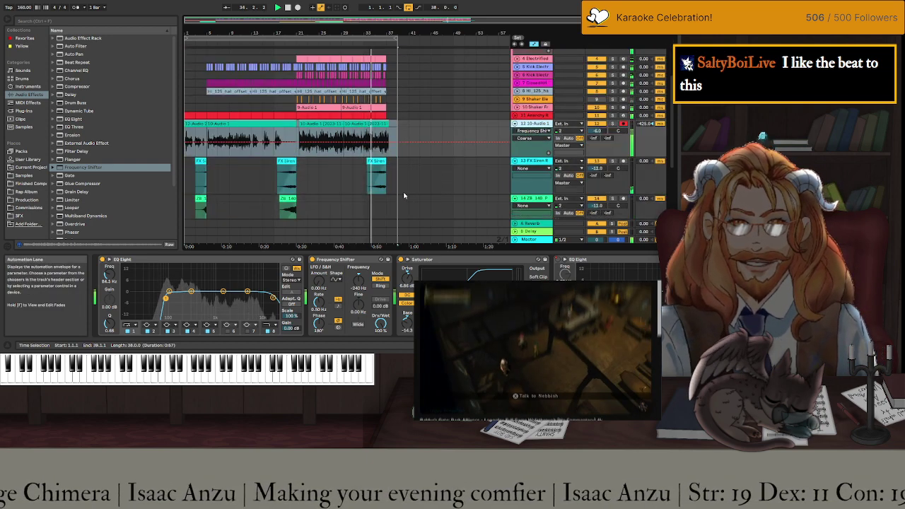
click(357, 135)
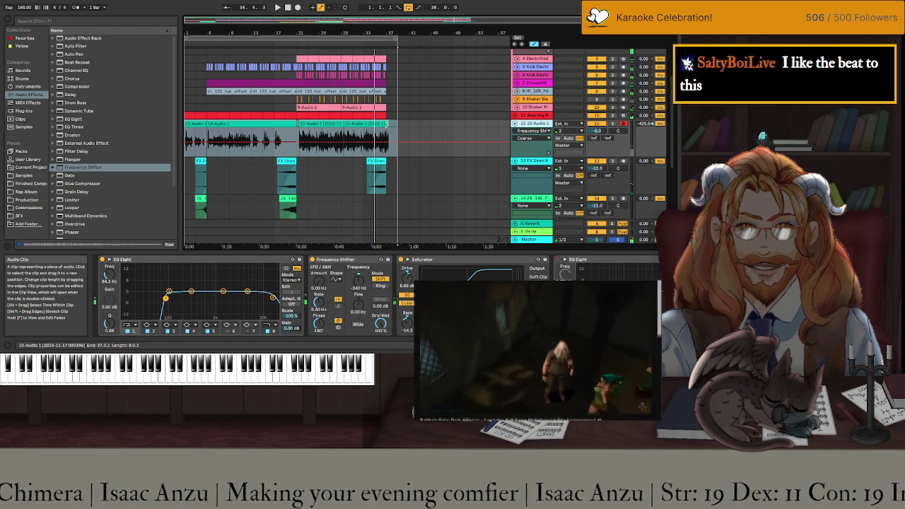
Automate the Saturator's Drive on 12 Audio to step up from 6.86 dB to about 12.3 dB at bar 21, then audition it.
click(349, 261)
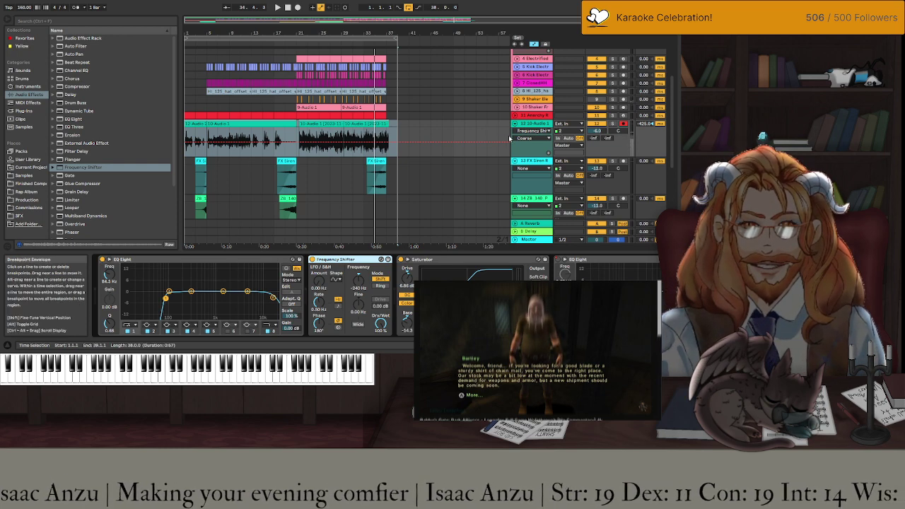
click(406, 279)
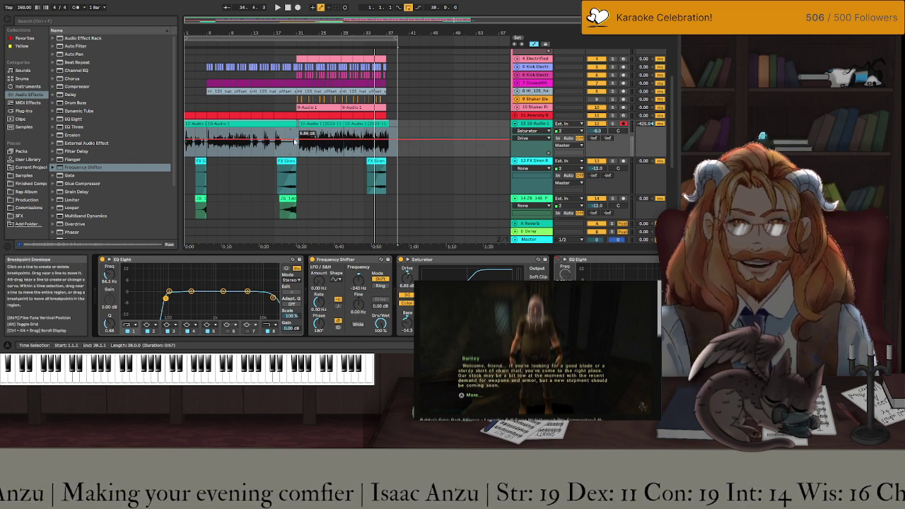
key(space)
drag(302, 141, 302, 137)
click(297, 152)
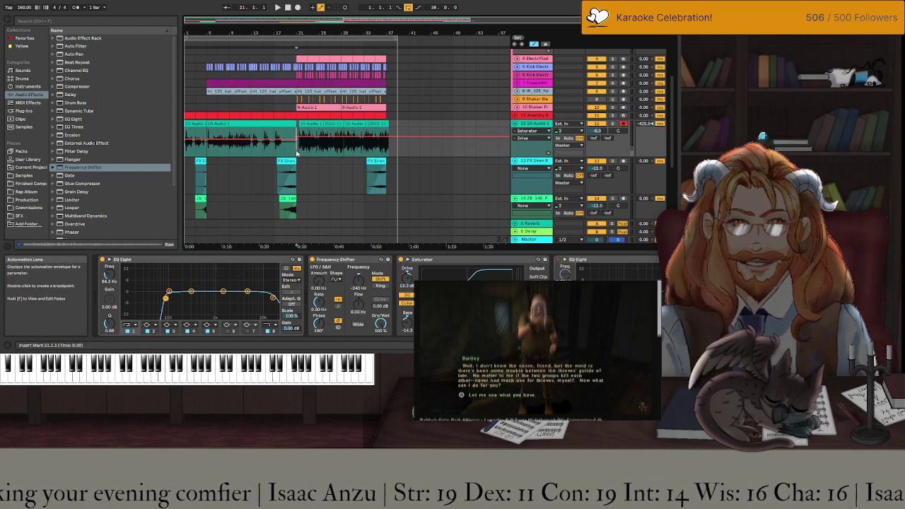
click(287, 148)
key(space)
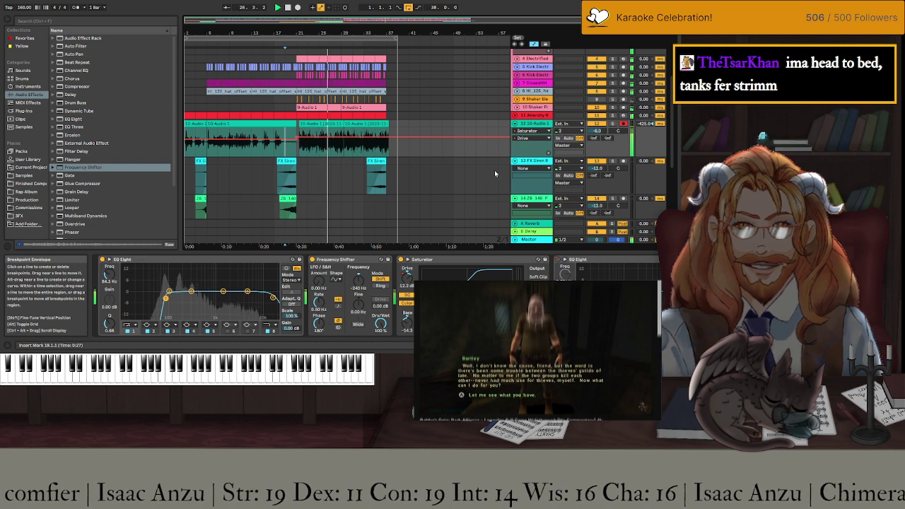
click(418, 155)
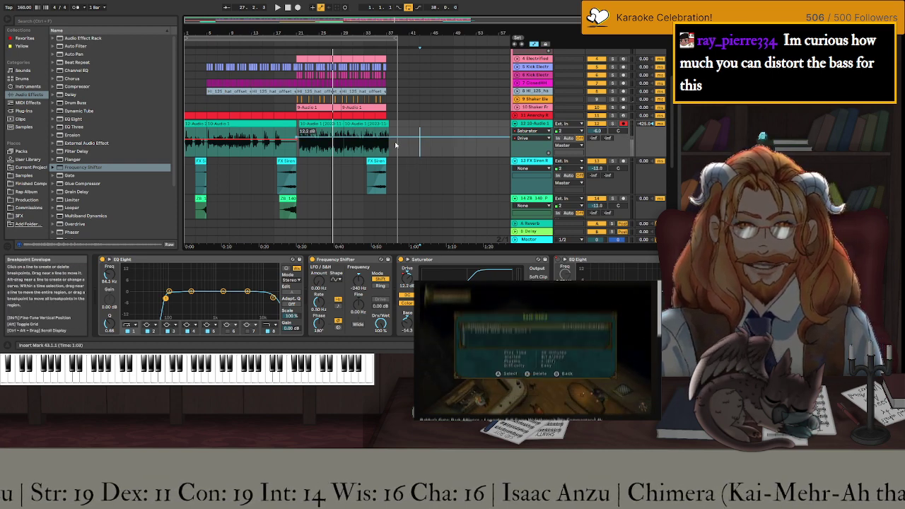
click(395, 145)
Select the 38-bar loop region and play the arrangement from bar 1.
scroll(395, 149, down, 3)
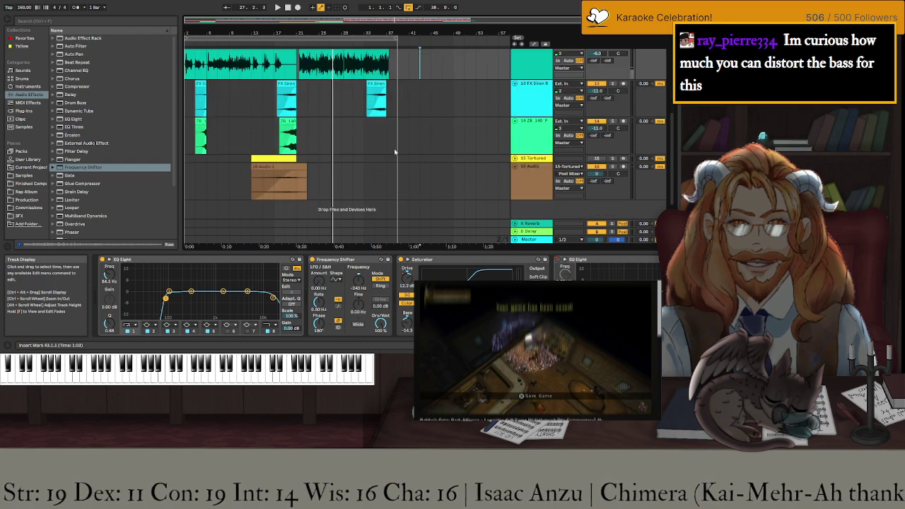
scroll(394, 148, up, 5)
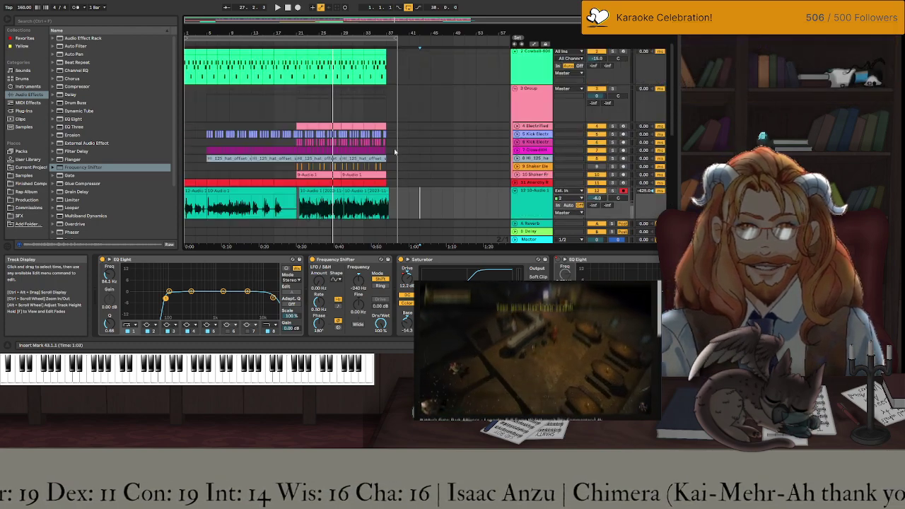
scroll(394, 149, up, 1)
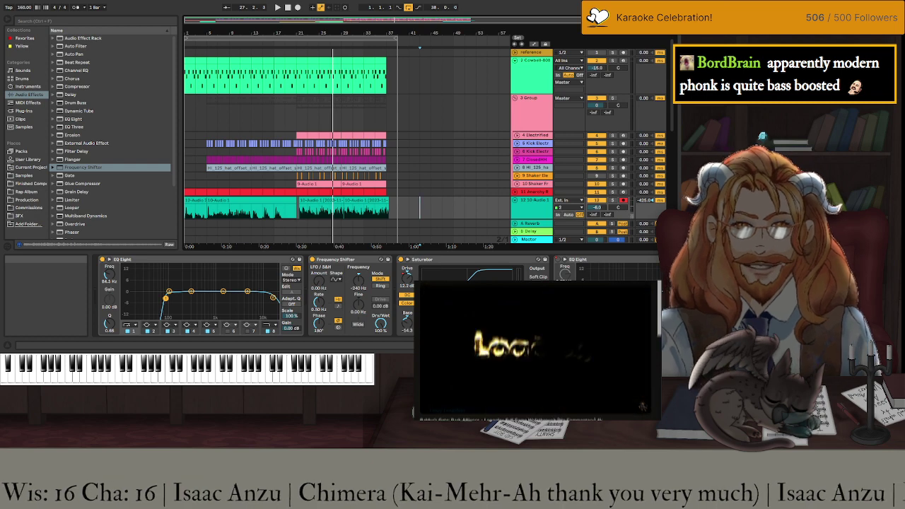
click(272, 38)
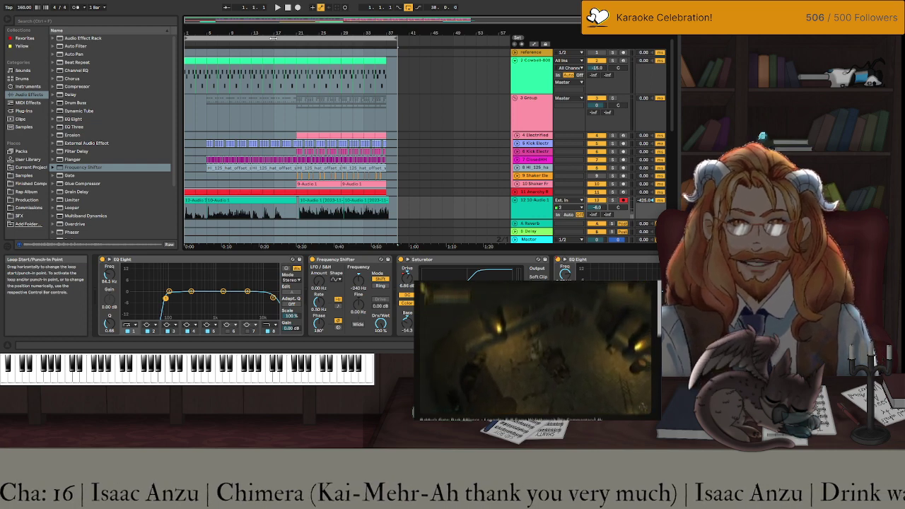
key(space)
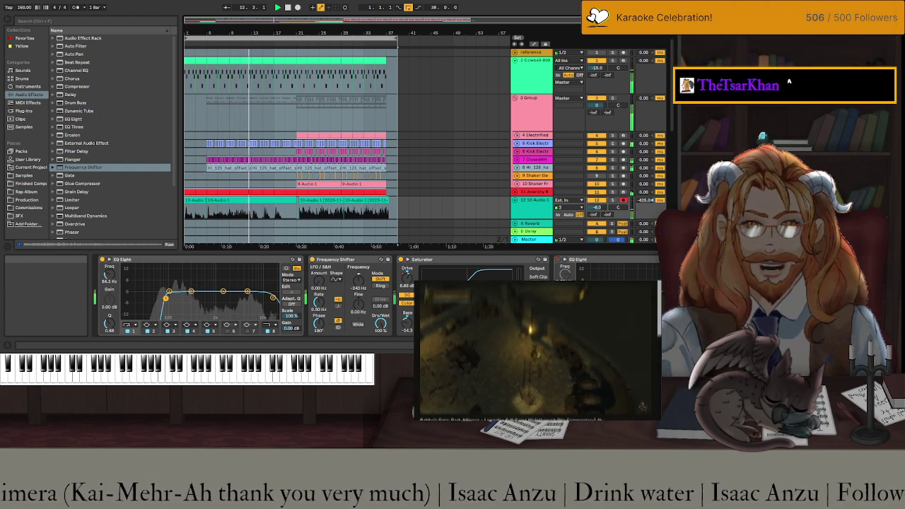
Unfold the Master track's Audio Effect Rack, load the OTT Massive v2 preset onto its Multiband Dynamics and audition it.
click(166, 284)
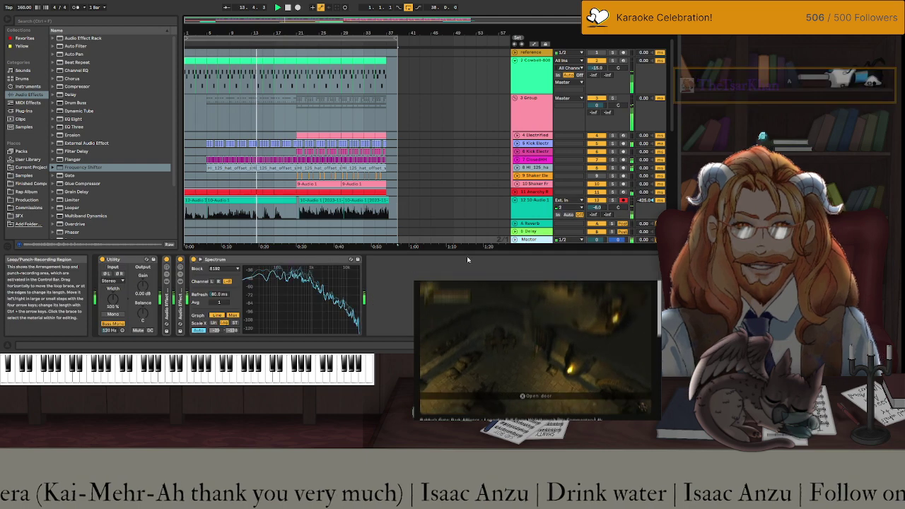
click(166, 285)
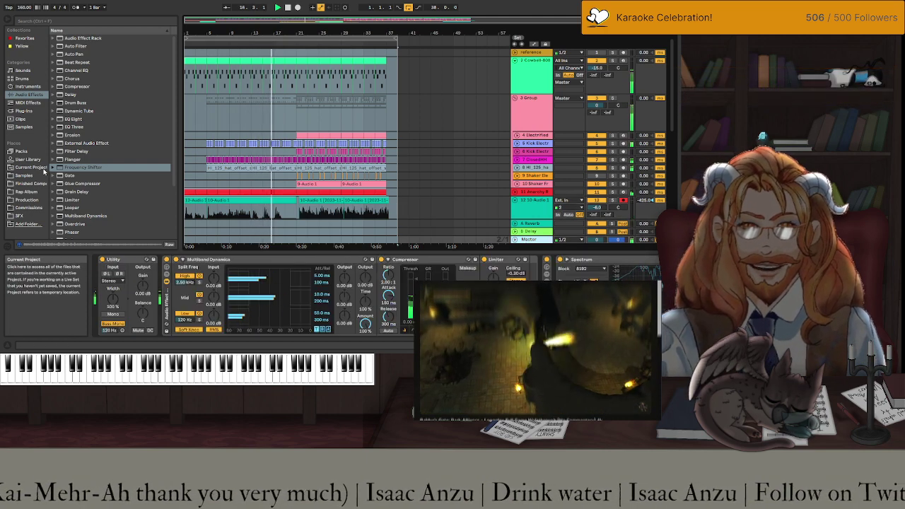
click(17, 103)
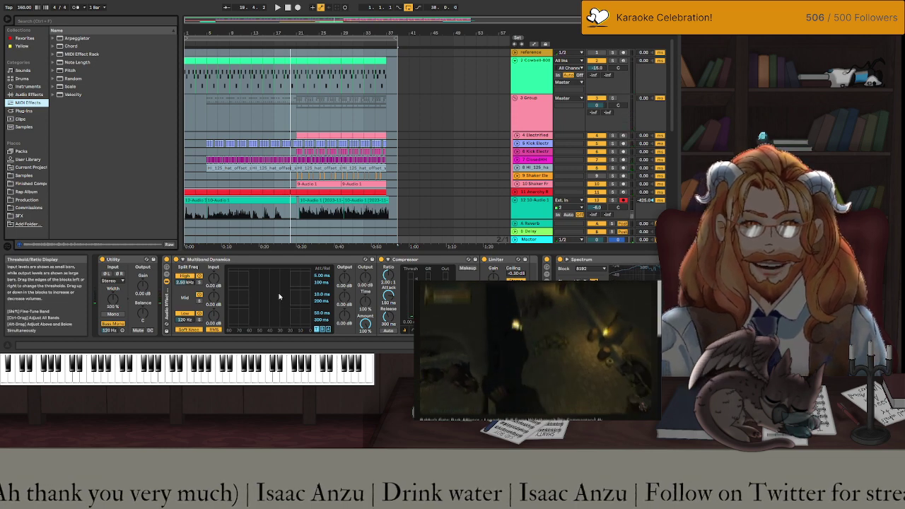
click(28, 95)
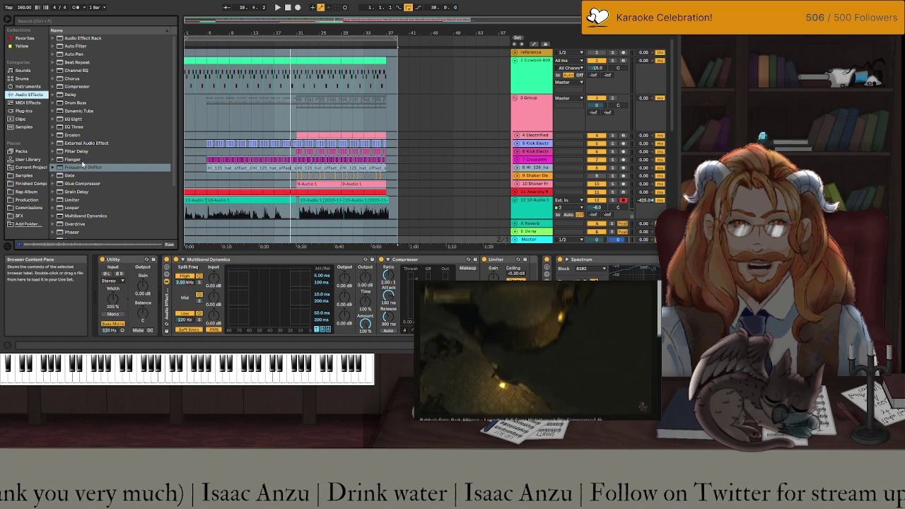
scroll(57, 145, down, 3)
click(52, 145)
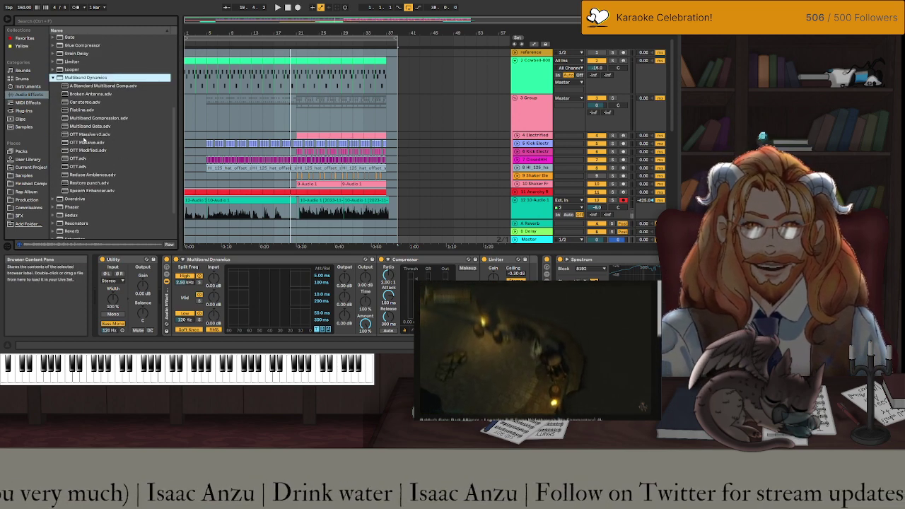
drag(84, 140, 251, 265)
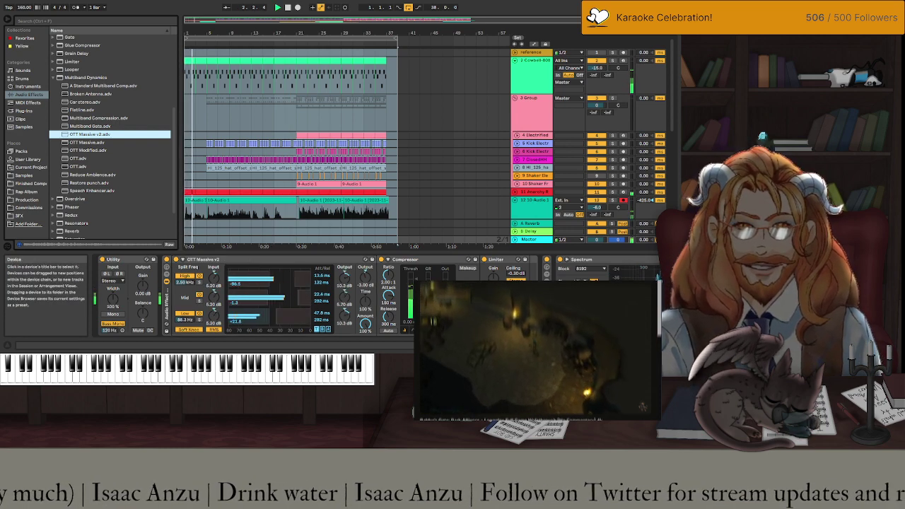
click(658, 277)
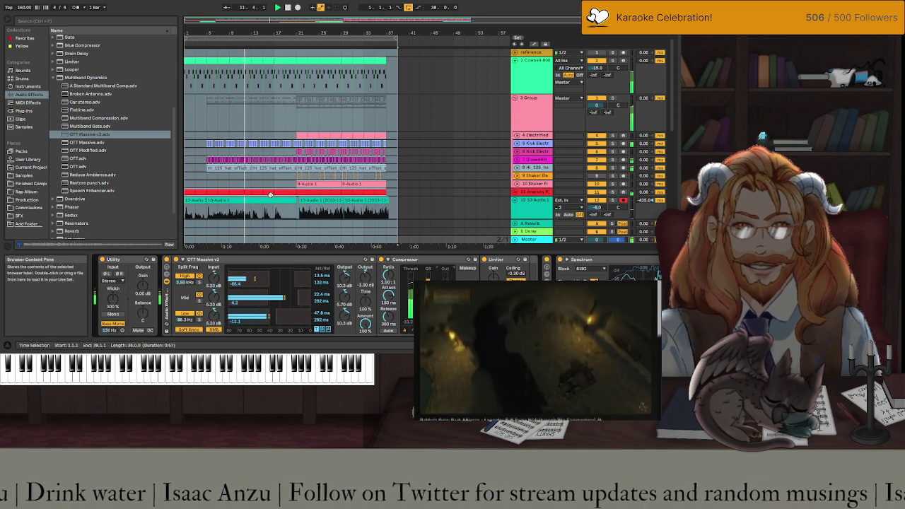
Cut the short section from 15.1.1 to 15.1.3 out of the 12 Audio clip.
scroll(280, 197, down, 3)
key(ctrl+a)
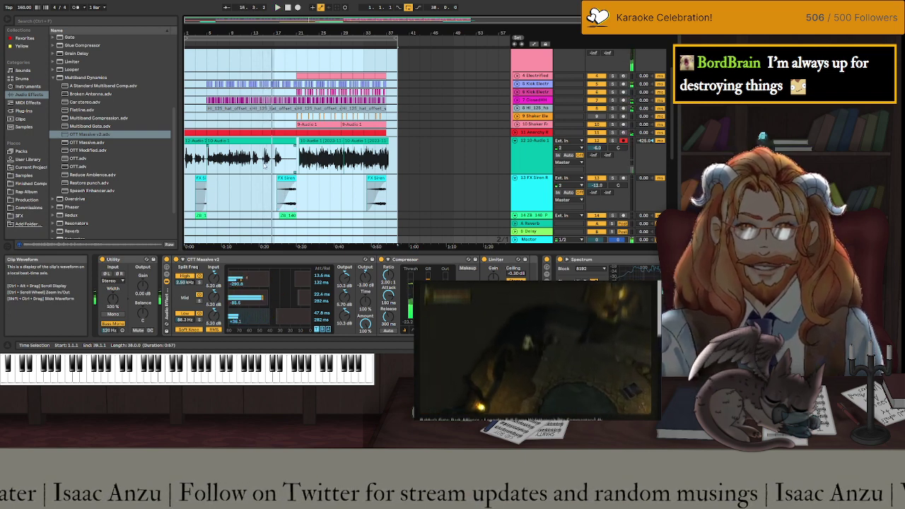
scroll(266, 164, up, 15)
click(279, 168)
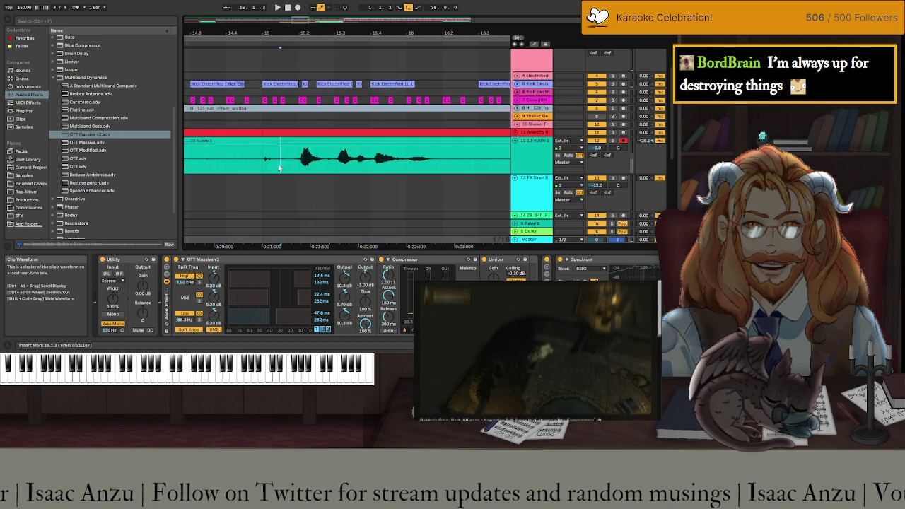
drag(279, 168, 259, 167)
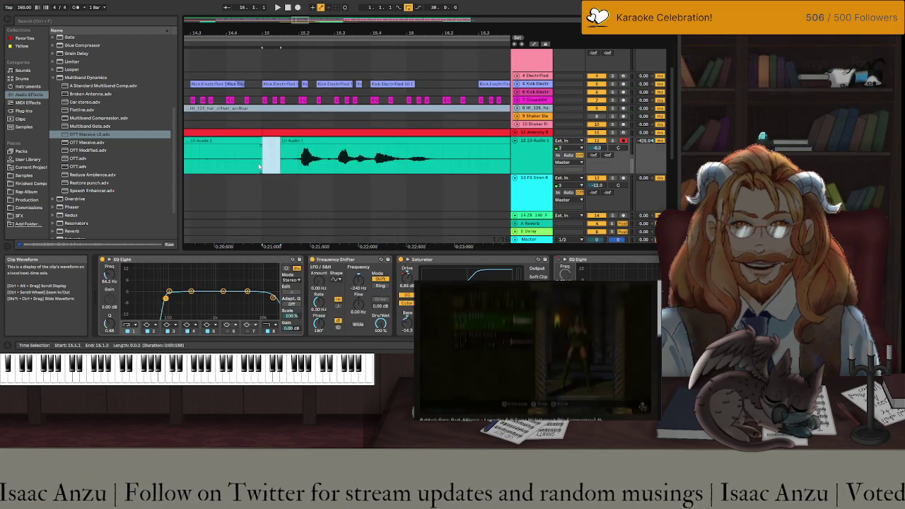
scroll(265, 170, down, 12)
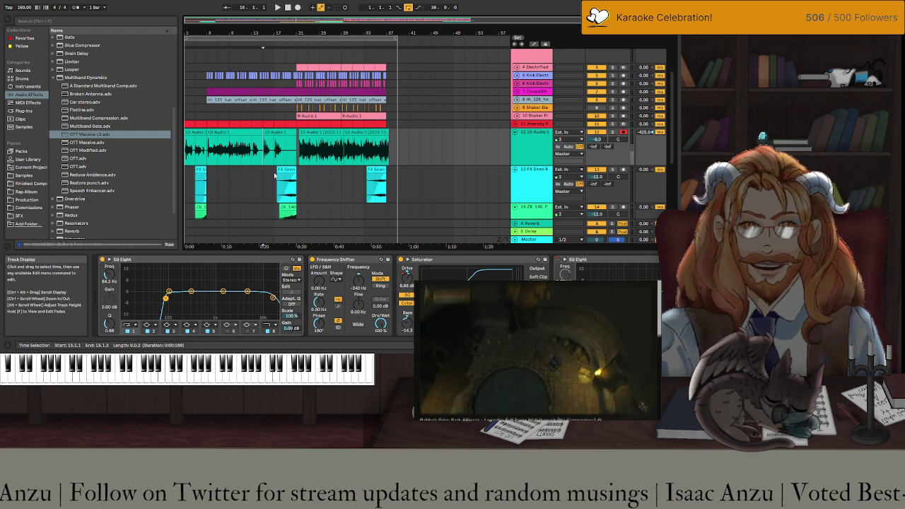
Show the Saturator Drive automation on 12 Audio, select bars 5 to 15, listen through the arrangement and save the set.
click(539, 149)
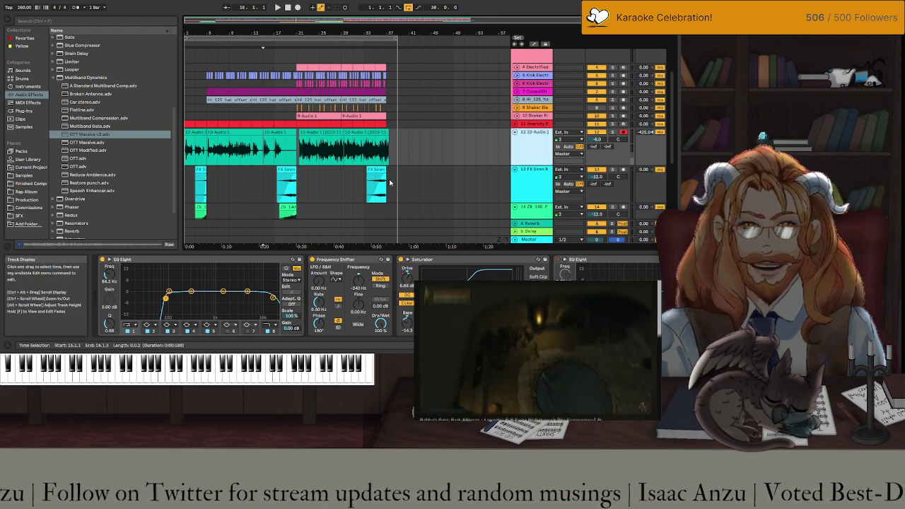
key(a)
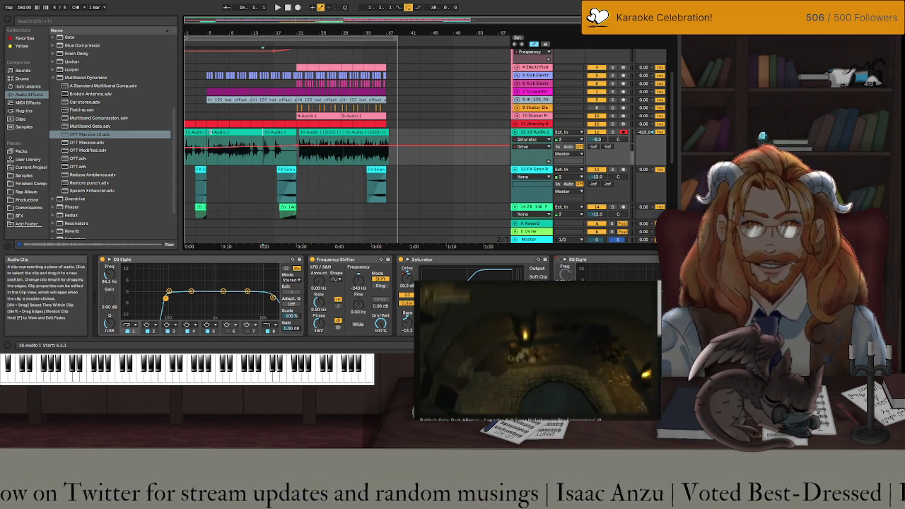
shift+click(201, 149)
key(space)
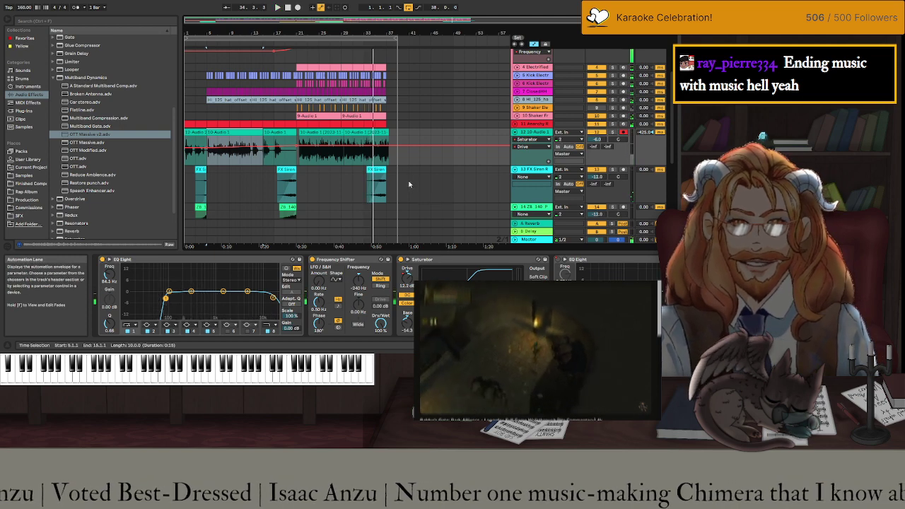
key(ctrl+s)
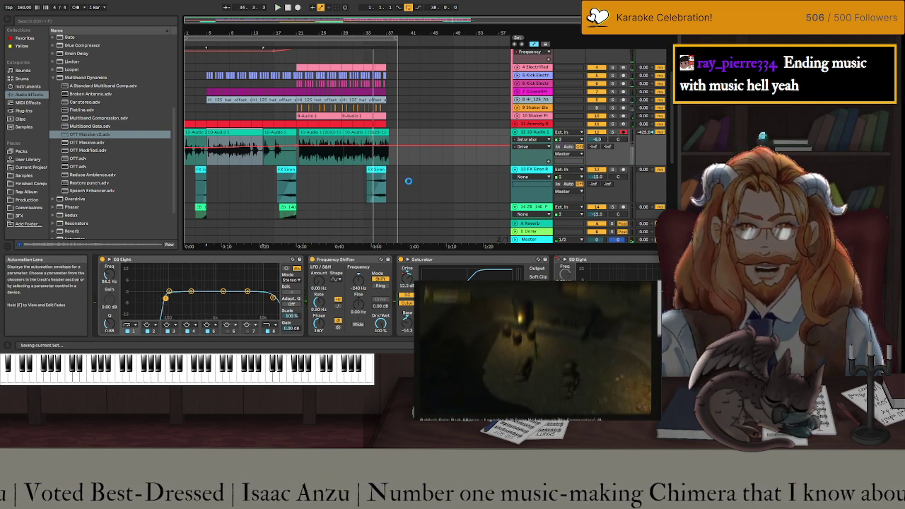
Select the full 38-bar loop region from bar 1 across all tracks.
scroll(417, 161, up, 4)
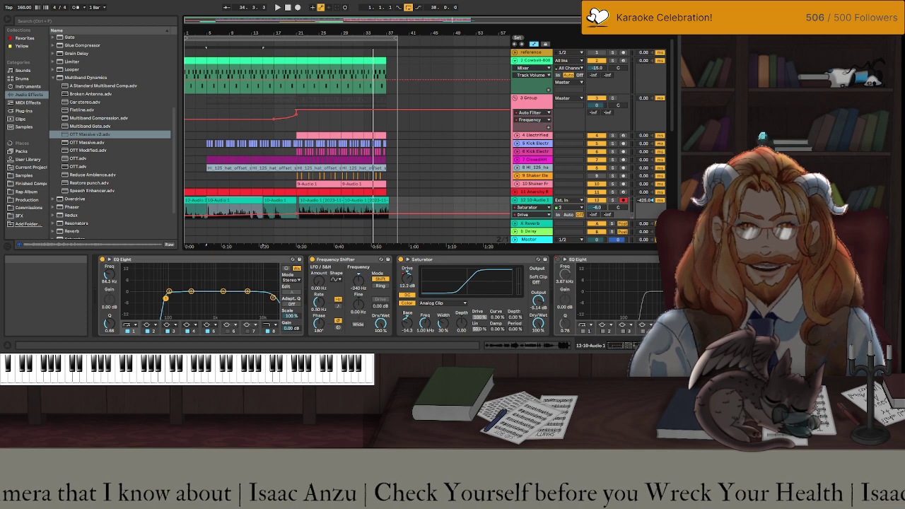
key(space)
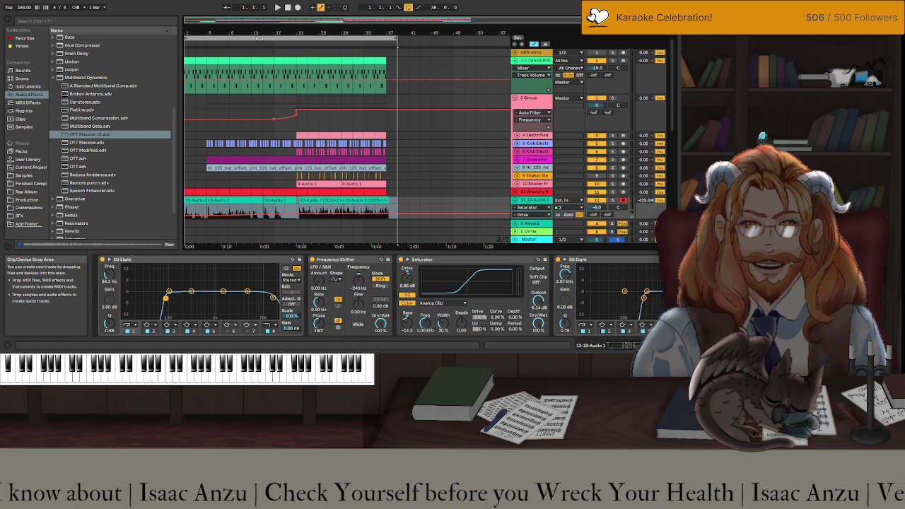
key(ctrl+a)
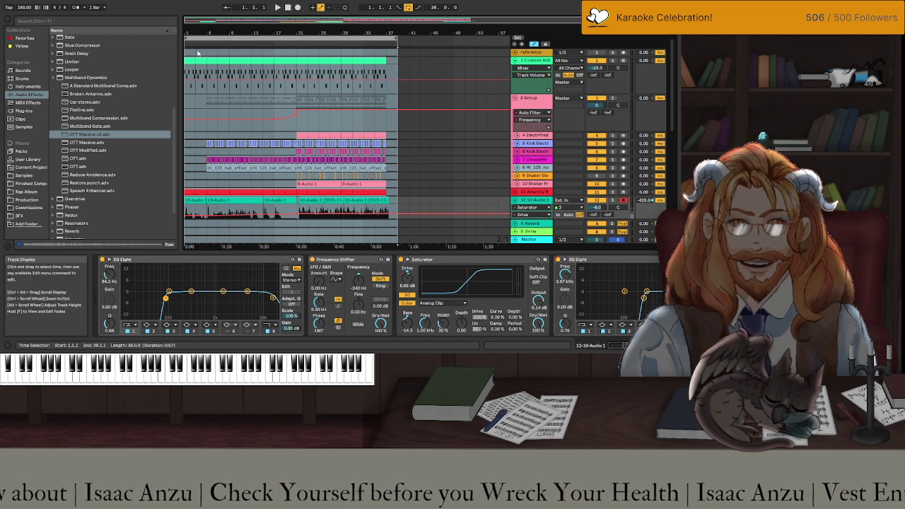
click(417, 69)
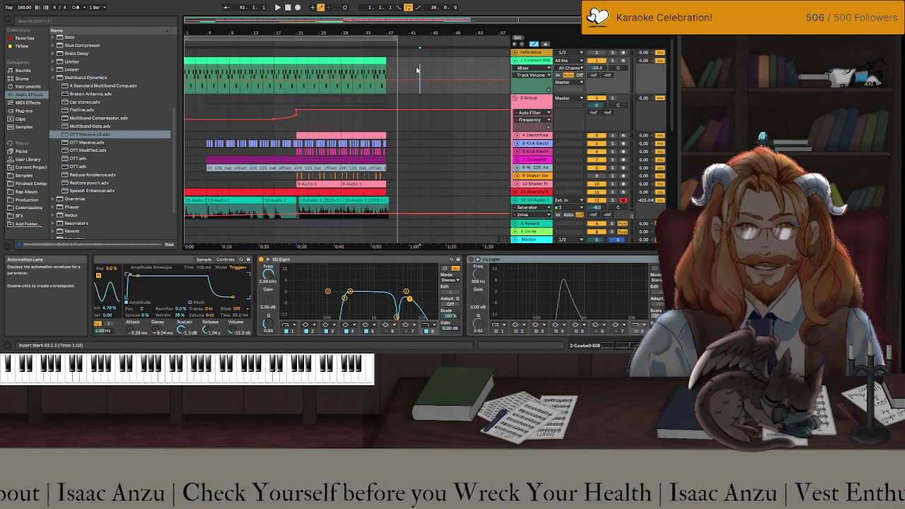
click(280, 37)
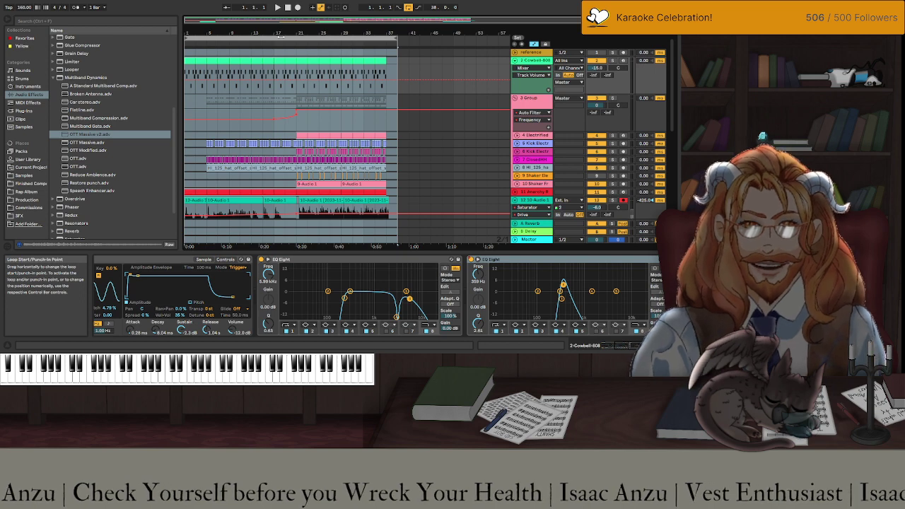
Adjust the filter points of the last EQ Eight on the 12 Audio track while auditioning, and save the set.
key(space)
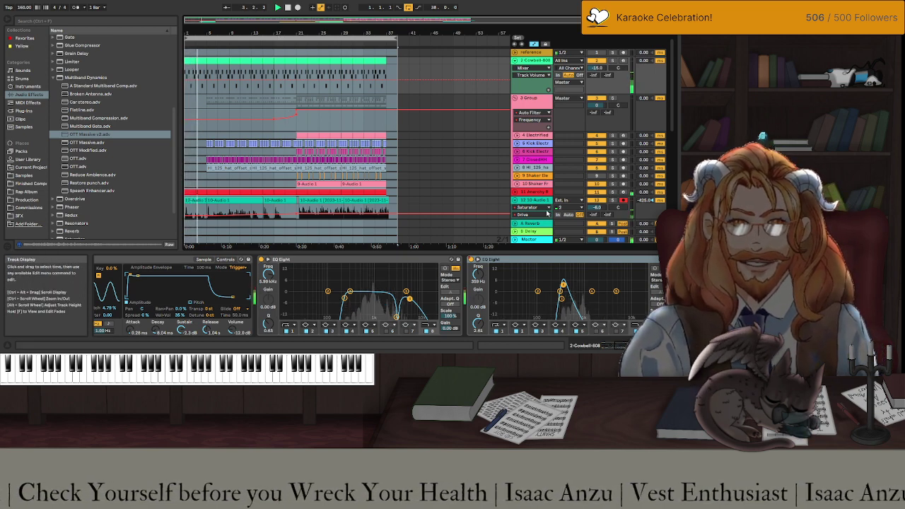
click(546, 213)
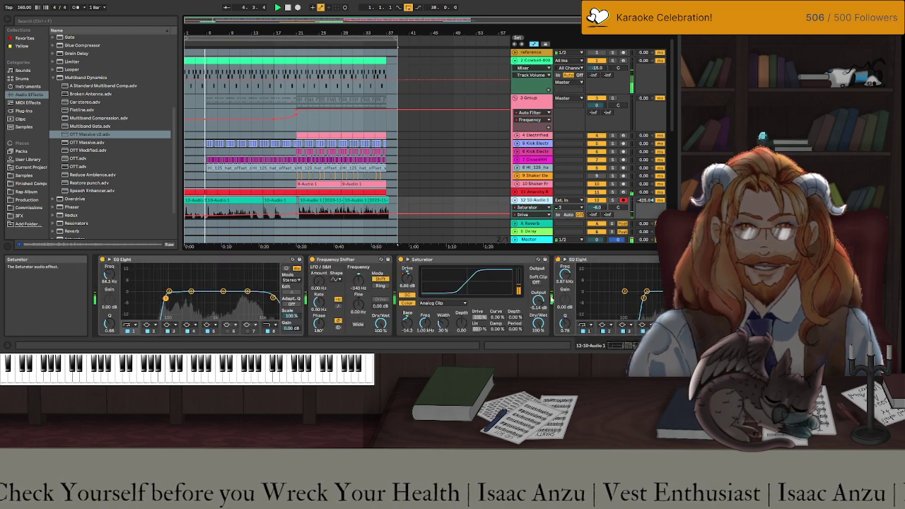
scroll(551, 301, down, 4)
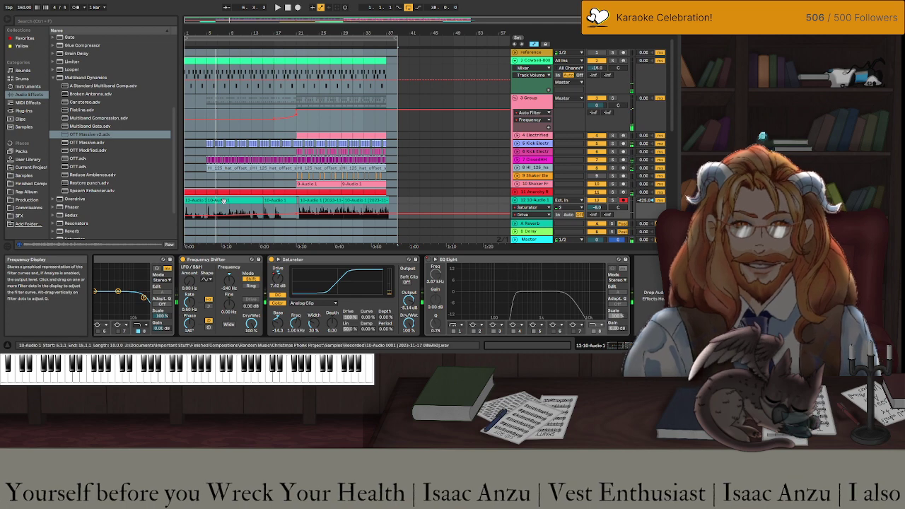
key(space)
key(space)
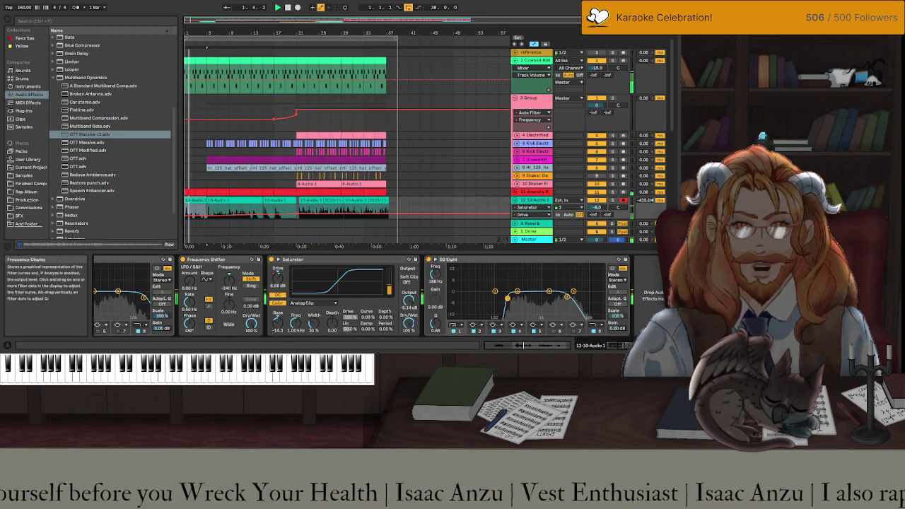
key(space)
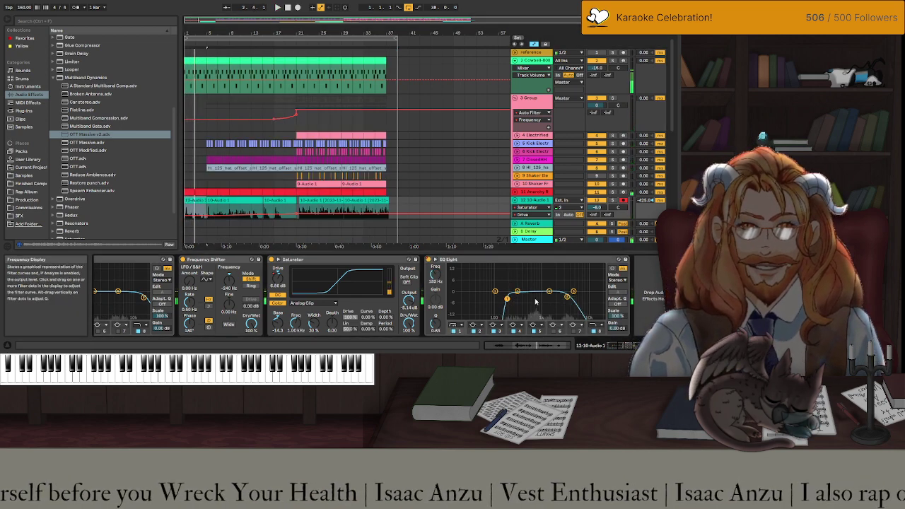
click(573, 292)
key(space)
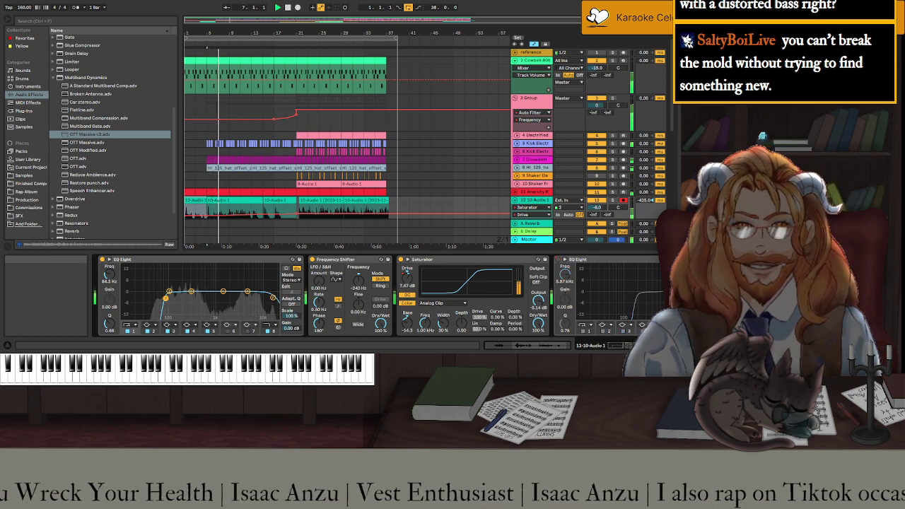
key(ctrl+s)
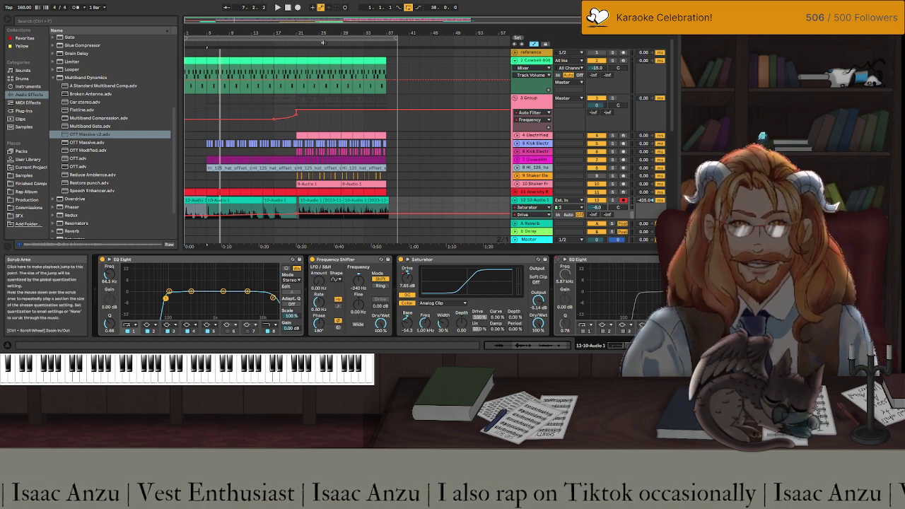
Audition the arrangement with the 11 Anarchy Reese track's devices shown, replay it from that track's clip at bar 5, and save the set.
click(322, 40)
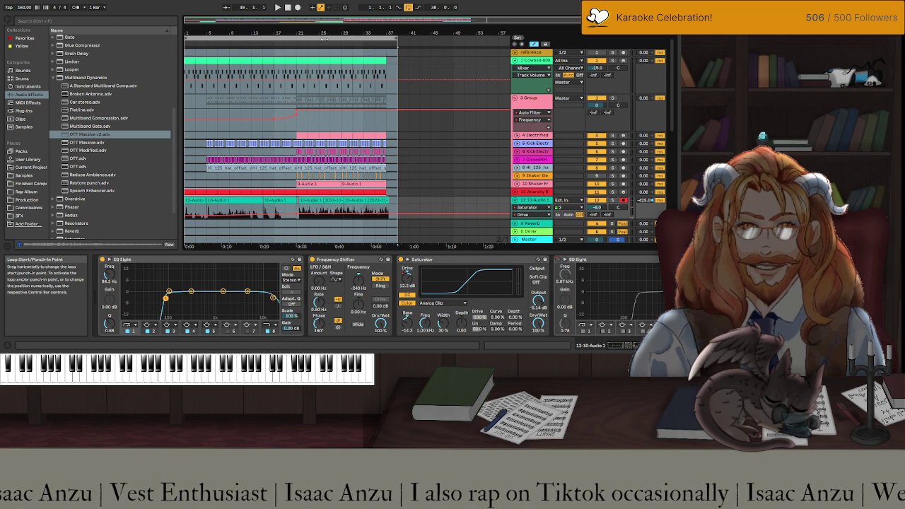
key(space)
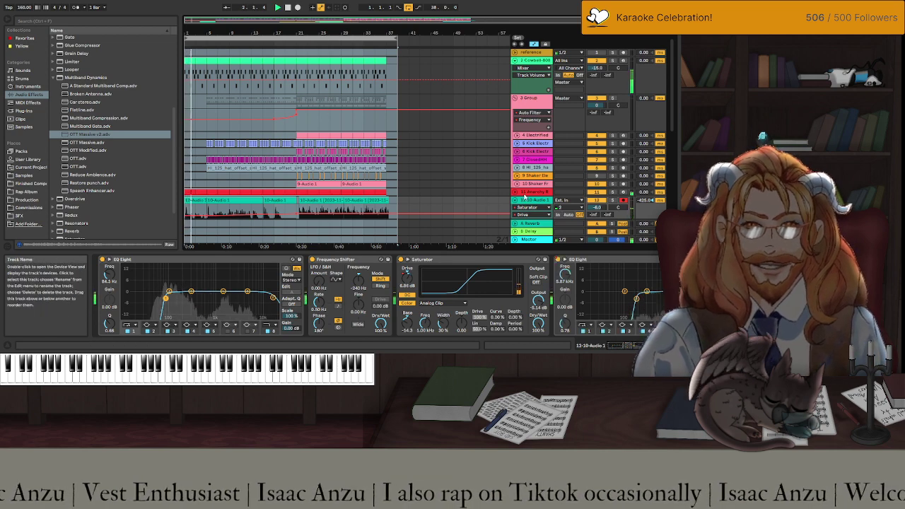
click(524, 193)
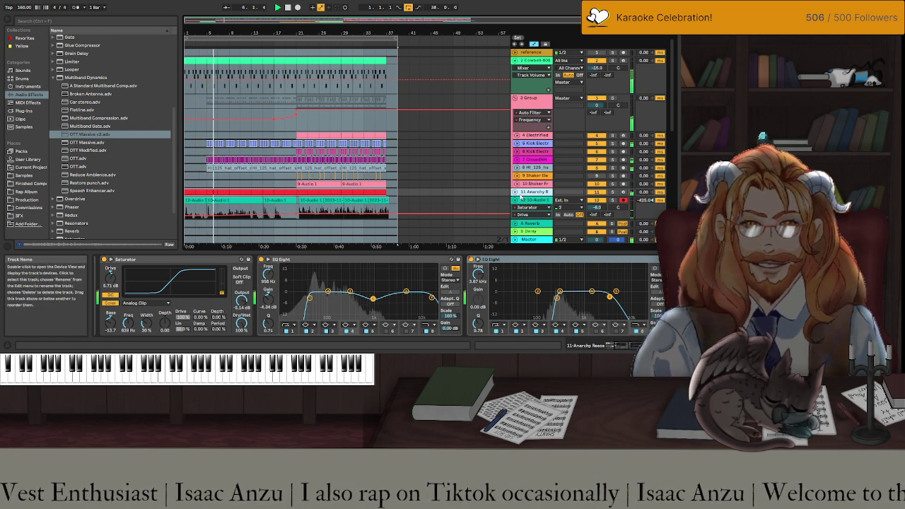
key(space)
click(201, 192)
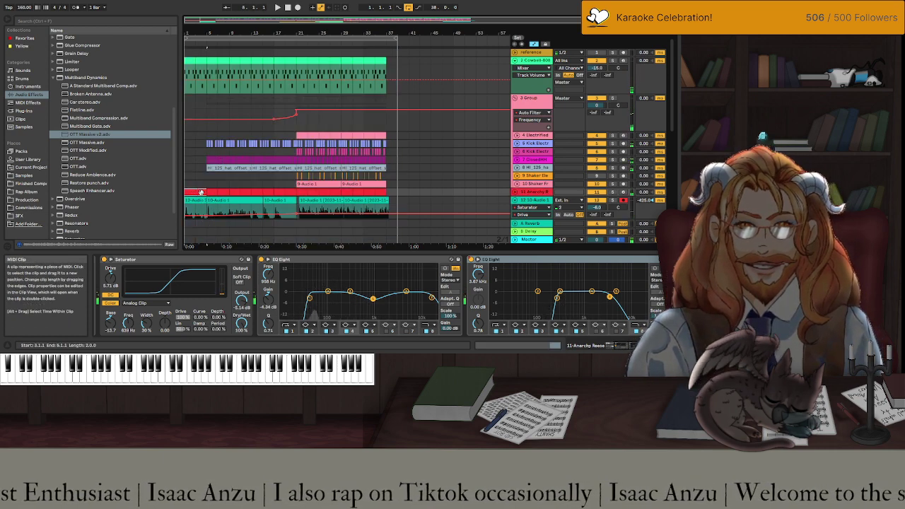
click(201, 192)
key(space)
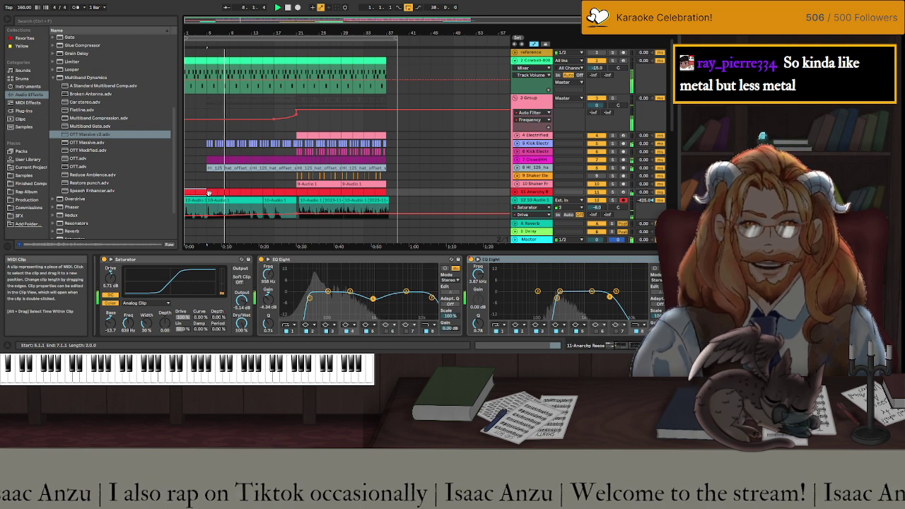
key(ctrl+s)
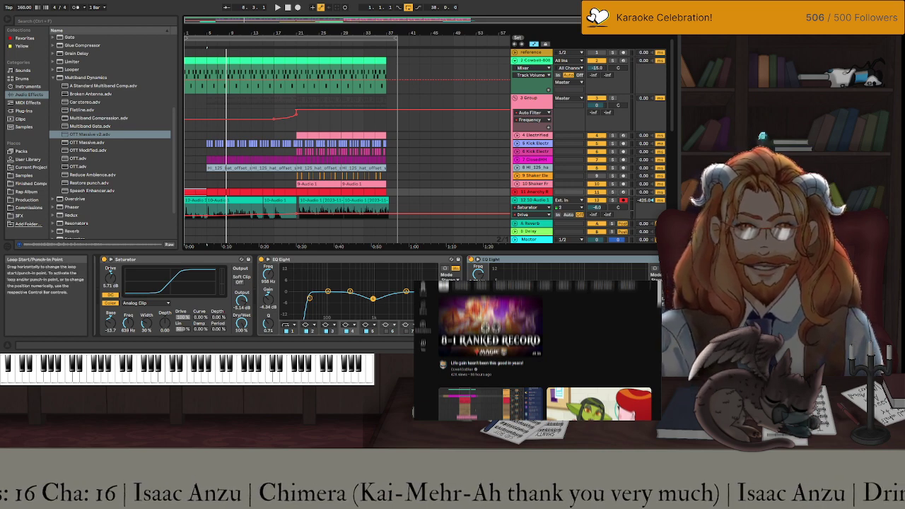
key(space)
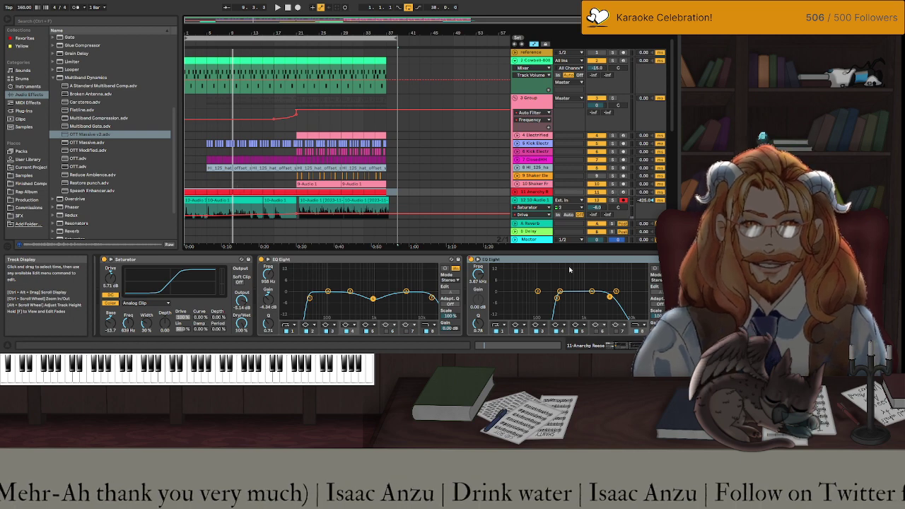
Insert the Saturator preset Crew Cut ahead of OTT Massive v2 in the Master's Audio Effect Rack and audition it.
click(528, 240)
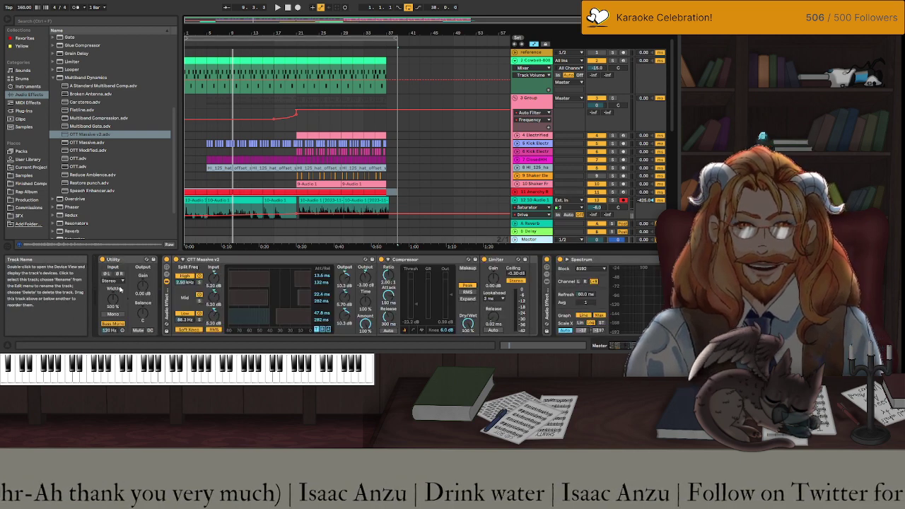
scroll(68, 124, up, 2)
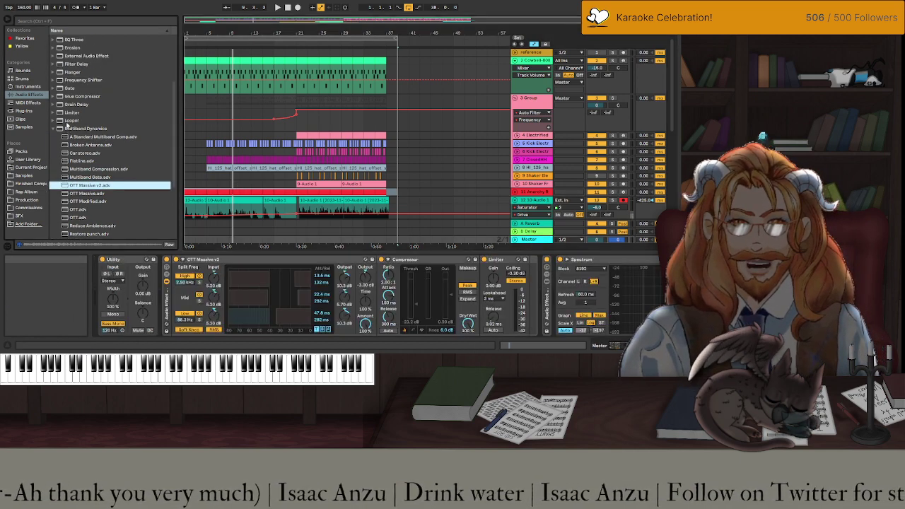
click(60, 129)
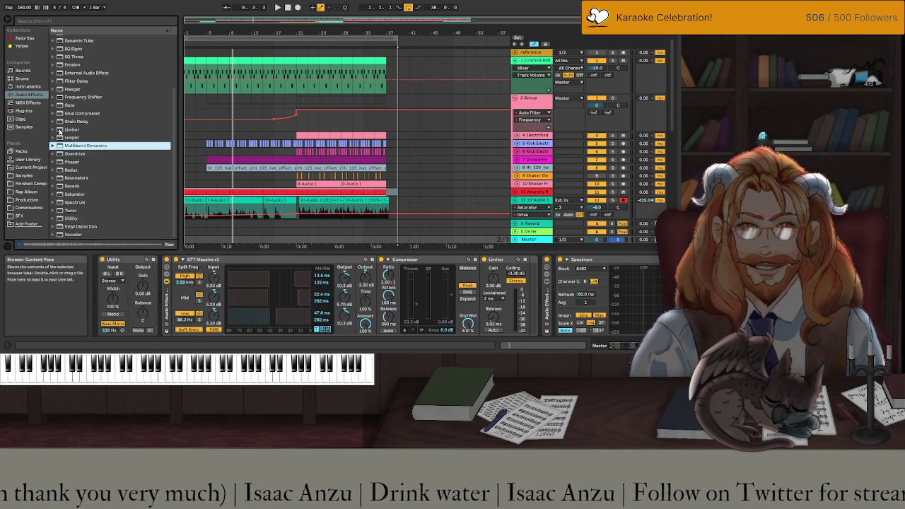
click(53, 195)
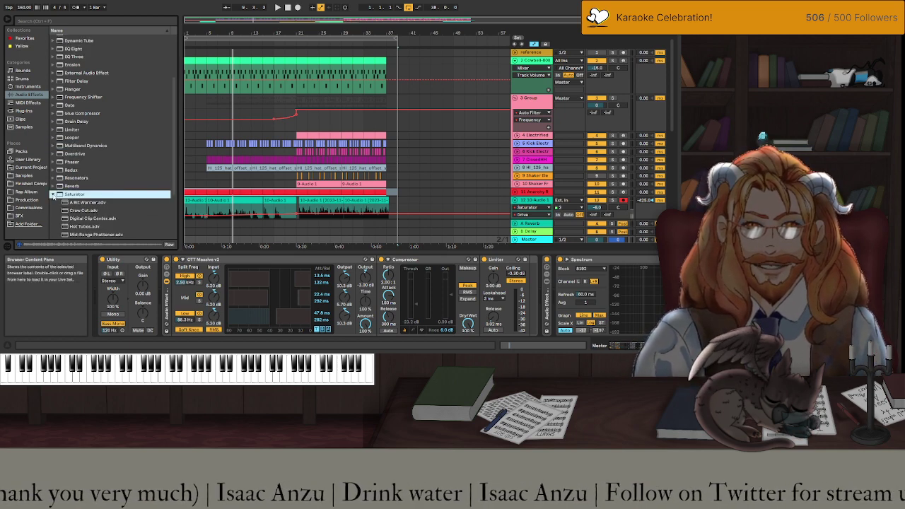
scroll(71, 197, down, 2)
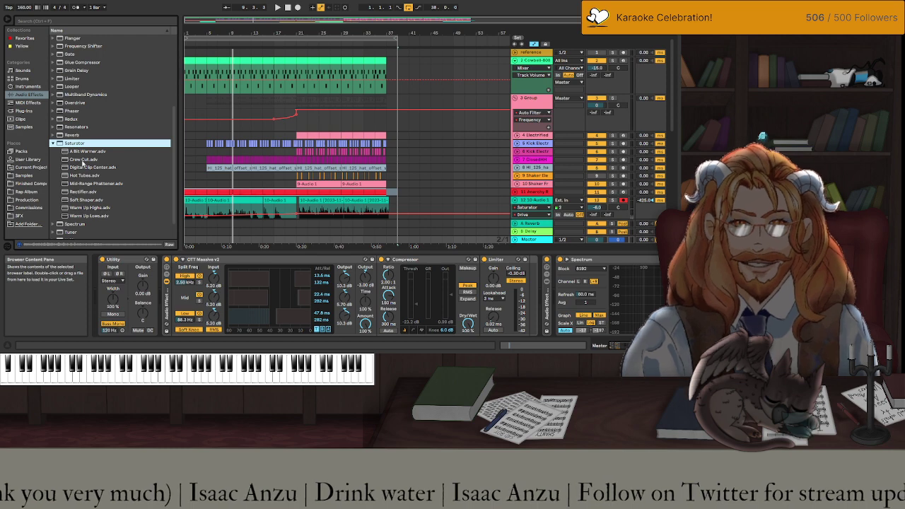
drag(84, 159, 179, 306)
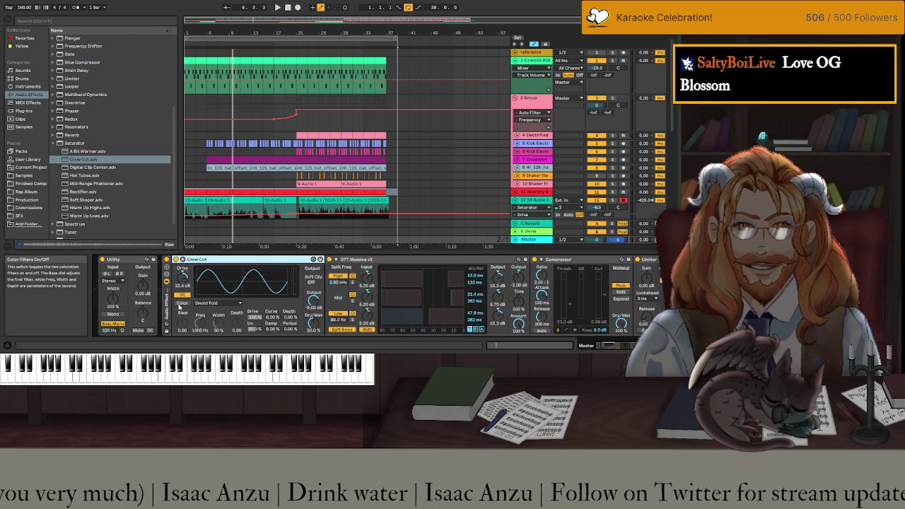
key(space)
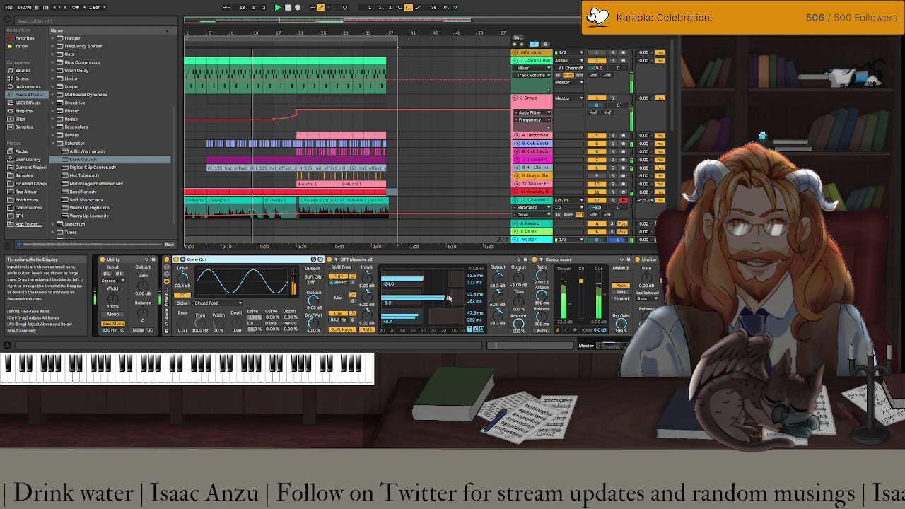
scroll(448, 297, right, 5)
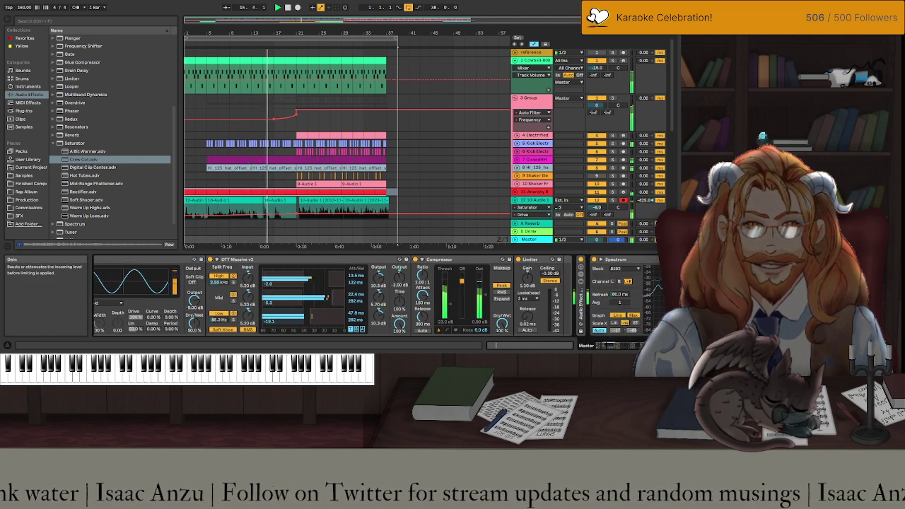
key(space)
Lower the EQ Eight high cut on the 16 Audio track to 1.14 kHz while auditioning its clip.
scroll(446, 169, down, 3)
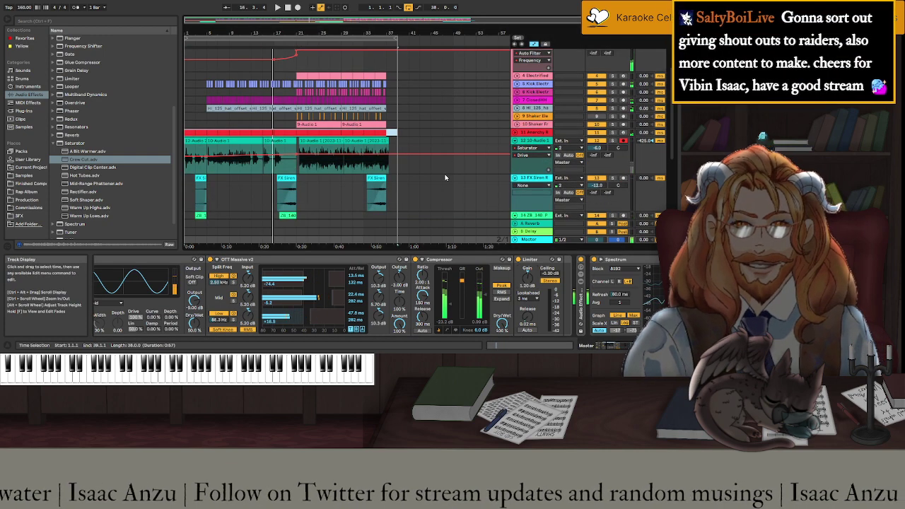
scroll(445, 178, down, 5)
click(535, 168)
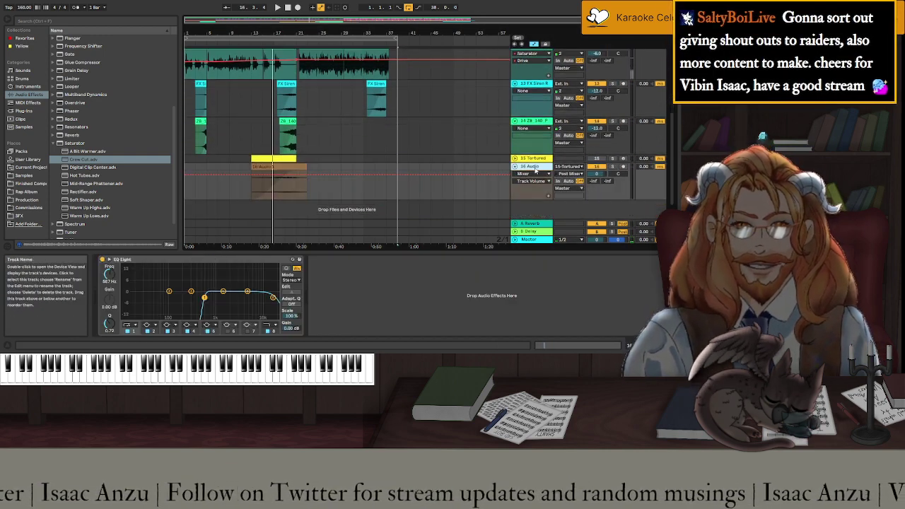
drag(274, 298, 234, 297)
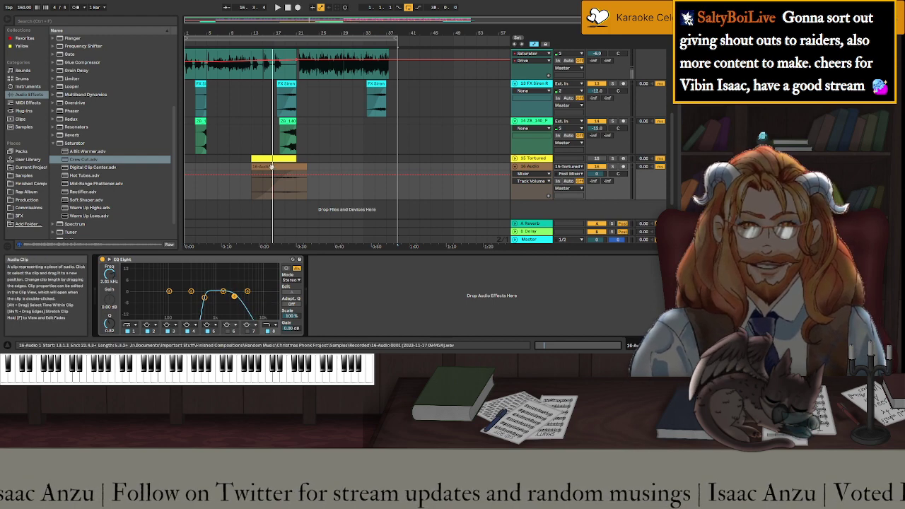
click(271, 166)
key(space)
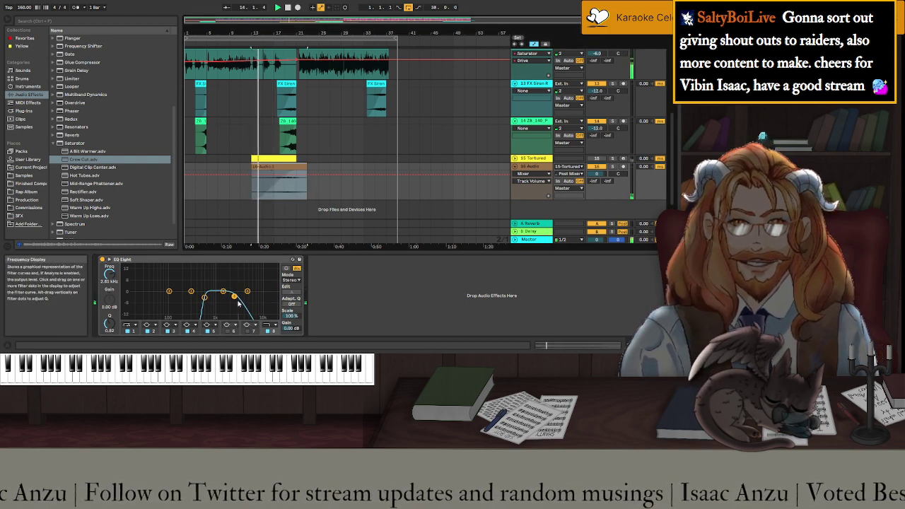
drag(235, 296, 218, 294)
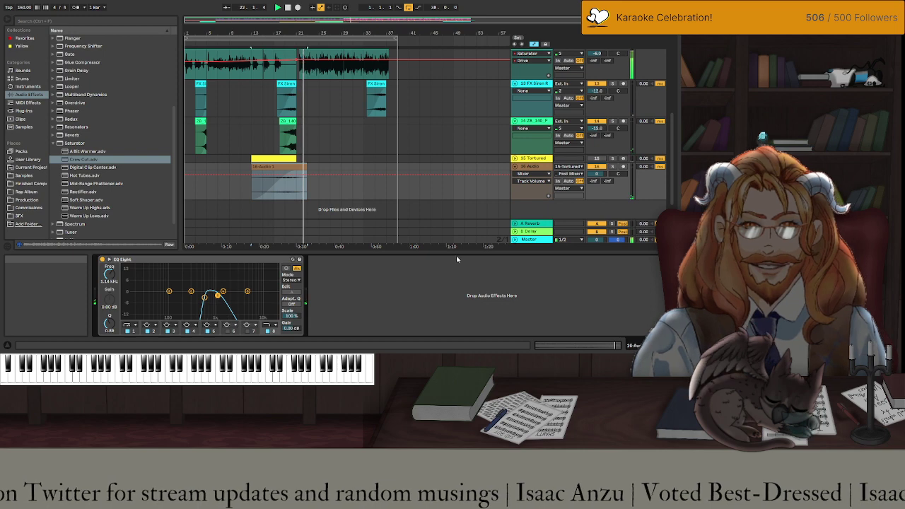
key(space)
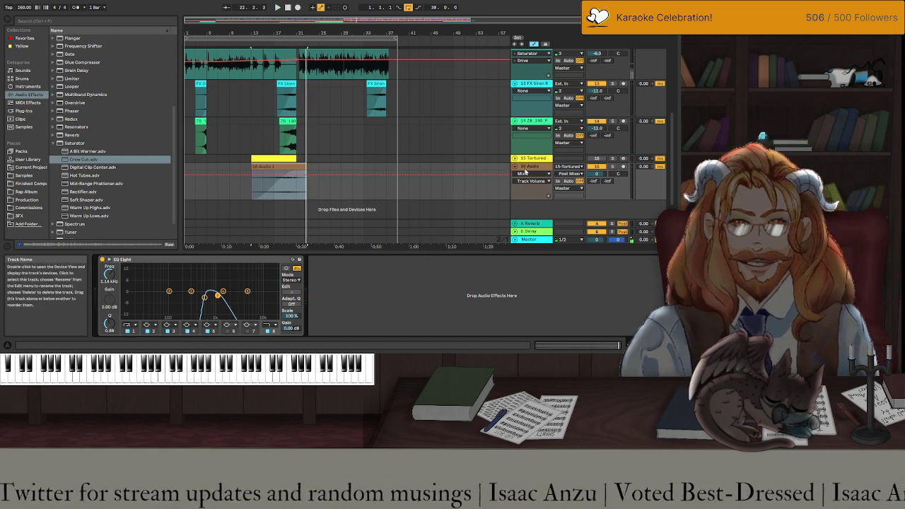
Reduce the Drive of Crew Cut on the Master to 9.14 dB while listening from bar 21, and save the set.
click(529, 240)
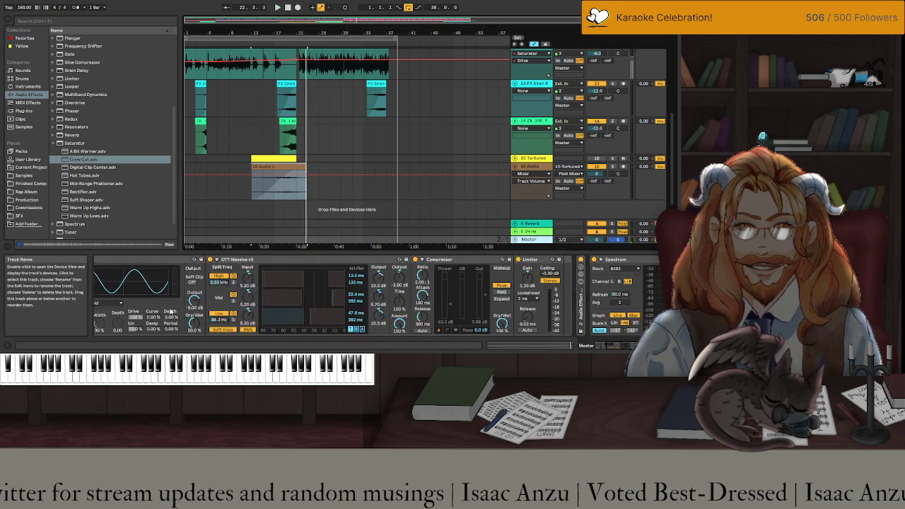
scroll(172, 313, up, 3)
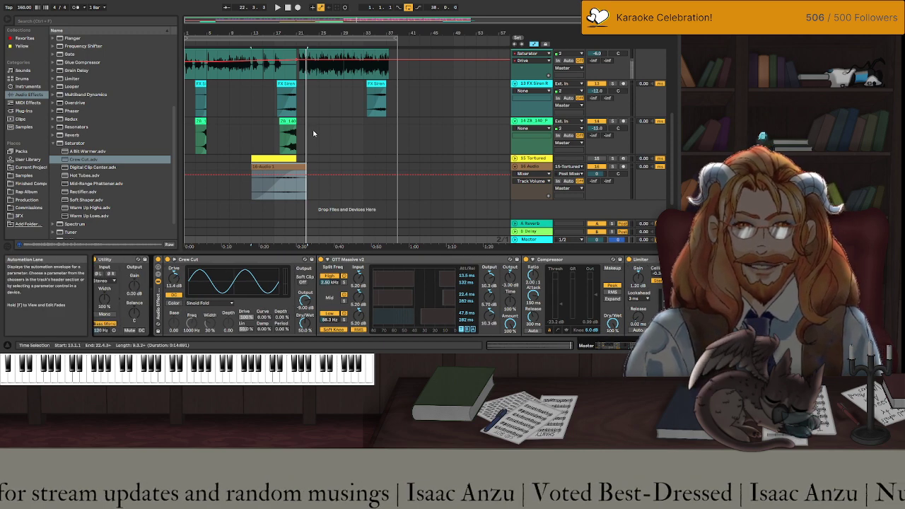
click(299, 189)
key(space)
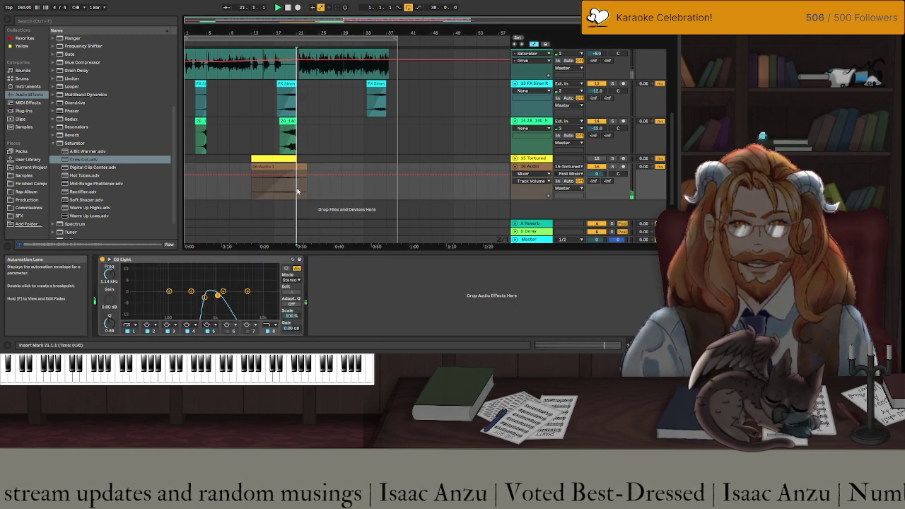
click(531, 158)
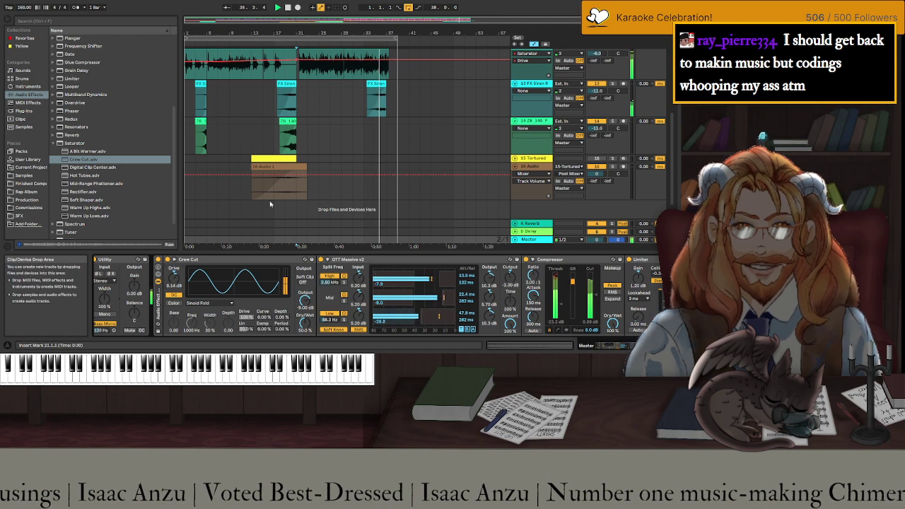
key(ctrl+s)
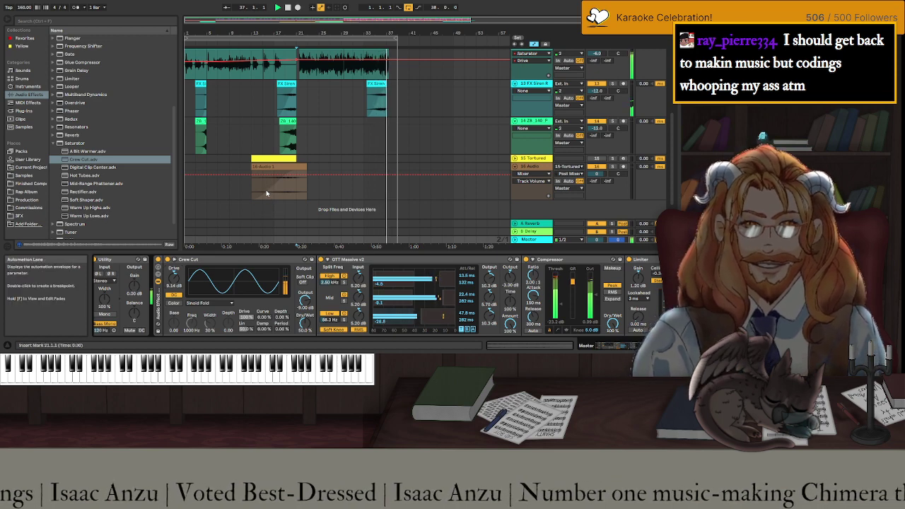
key(space)
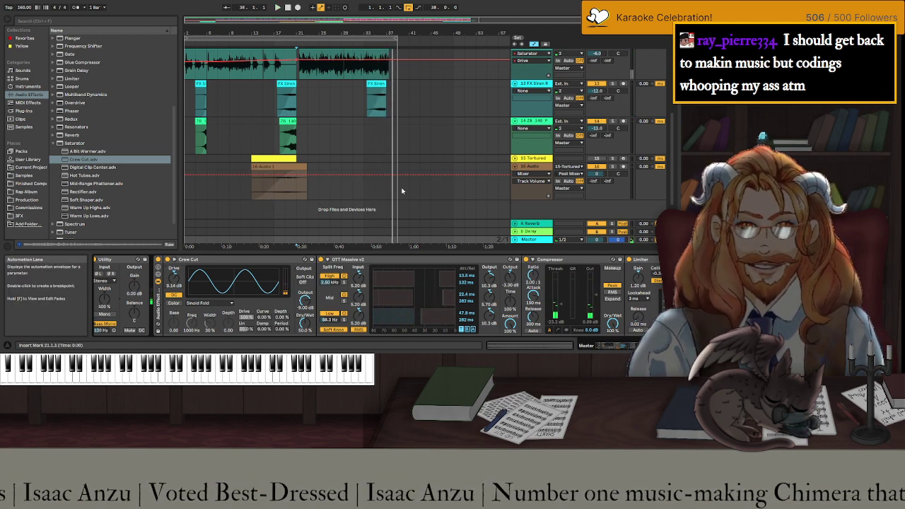
scroll(419, 190, up, 5)
scroll(419, 190, up, 1)
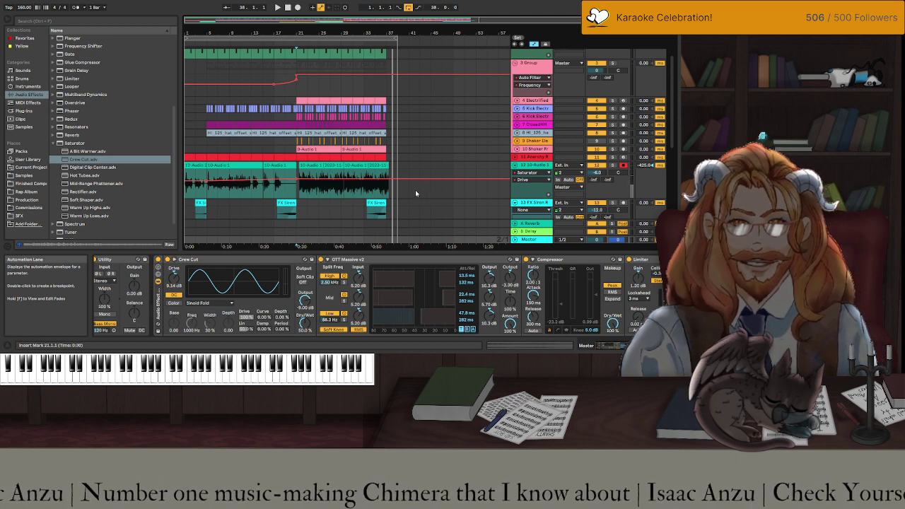
Audition the arrangement from the first audio clip at bar 1 through bar 25 while reviewing all the tracks.
click(315, 165)
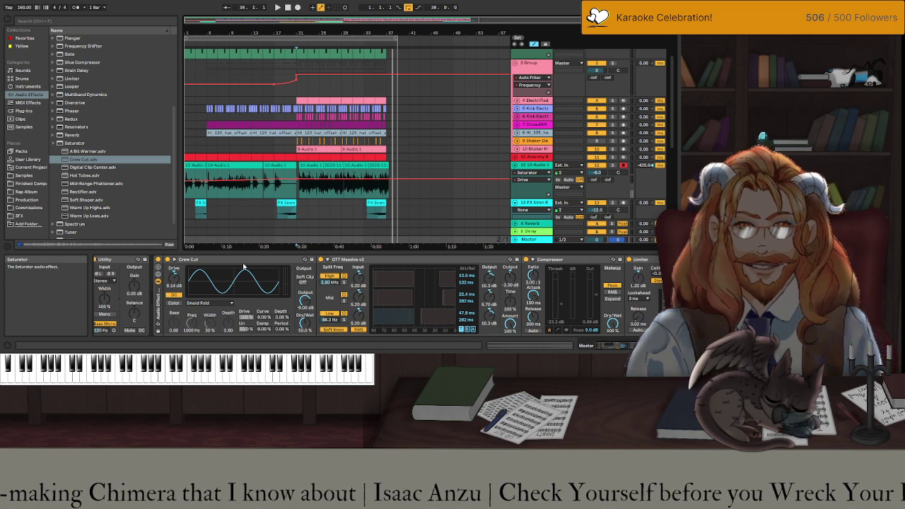
click(201, 165)
key(space)
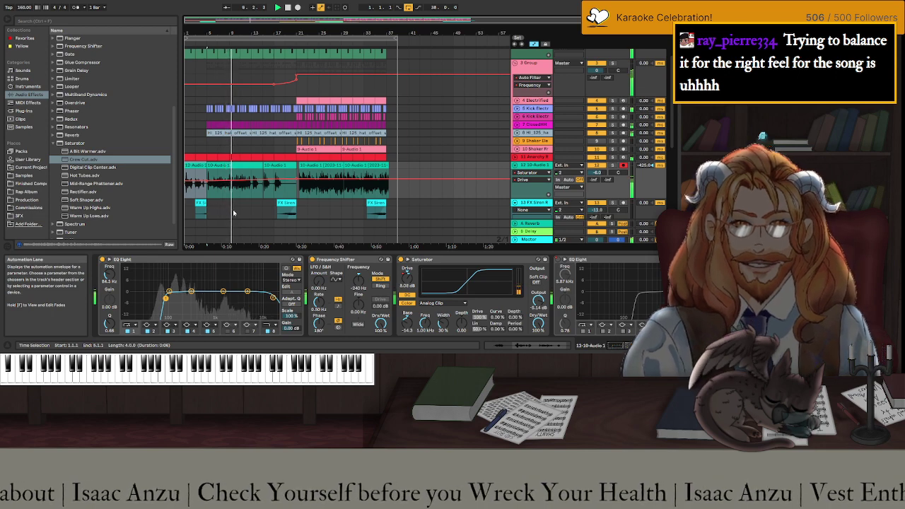
scroll(261, 191, down, 5)
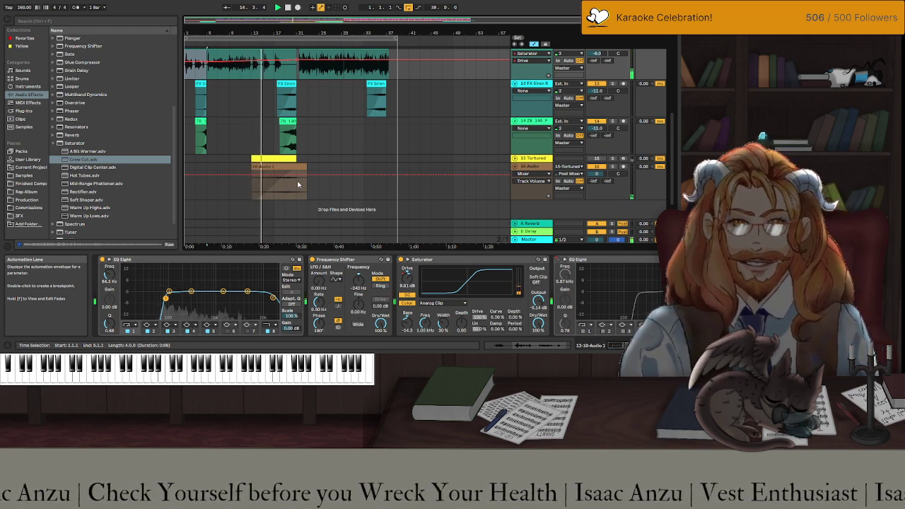
scroll(480, 89, up, 2)
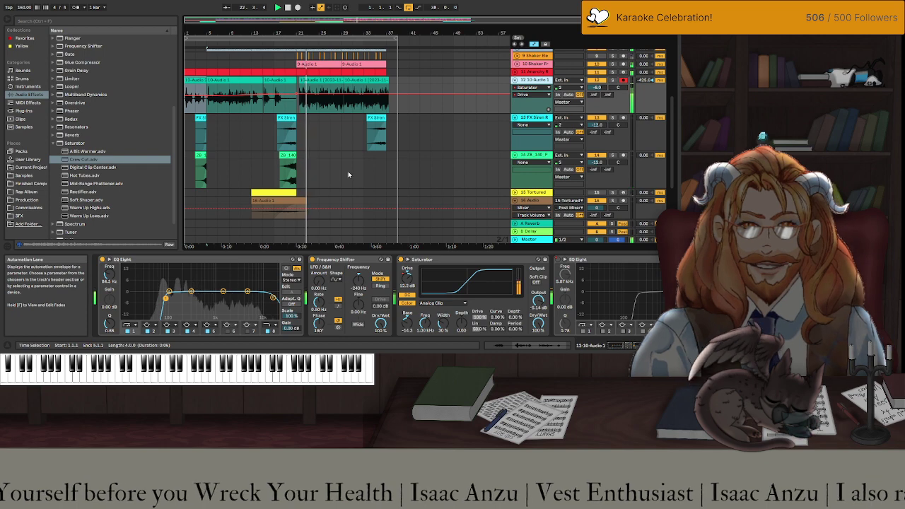
scroll(405, 164, up, 3)
scroll(405, 164, up, 2)
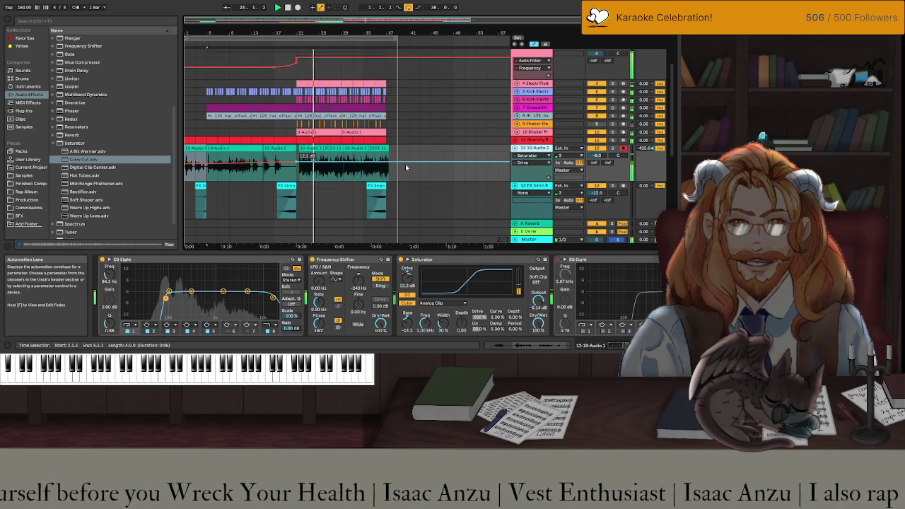
scroll(405, 164, up, 2)
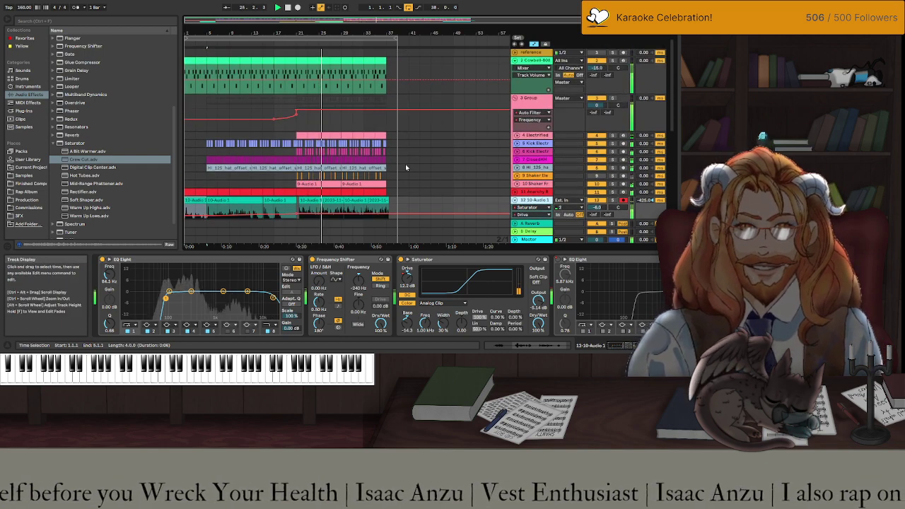
scroll(405, 164, down, 5)
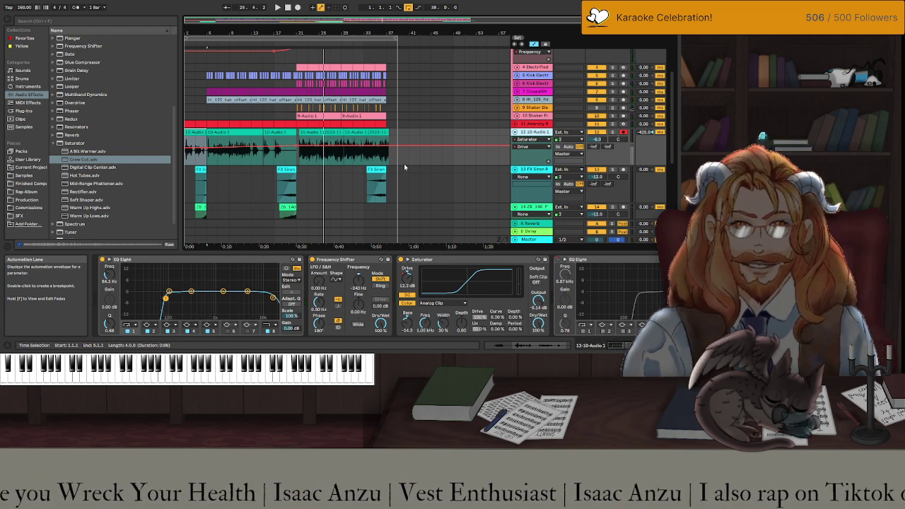
Raise the EQ Eight low cut on the 13 FX Siren track to 190 Hz.
scroll(403, 164, down, 3)
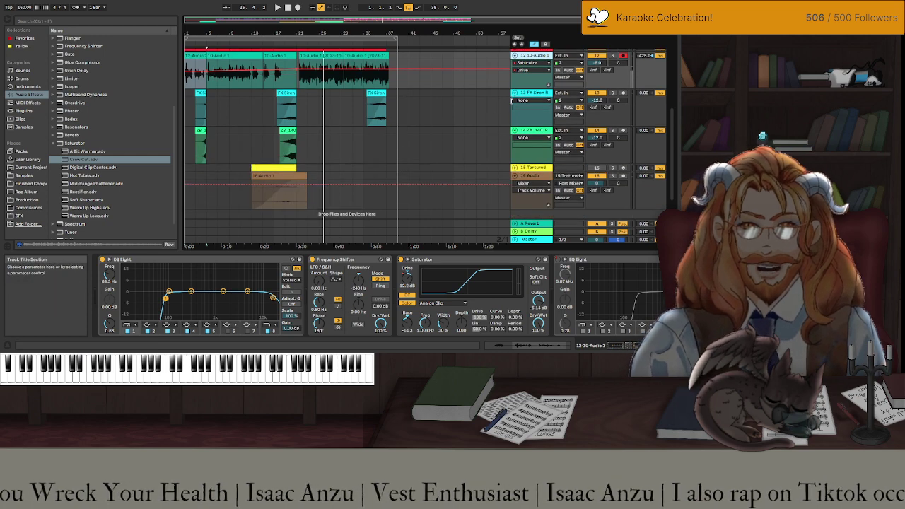
click(529, 98)
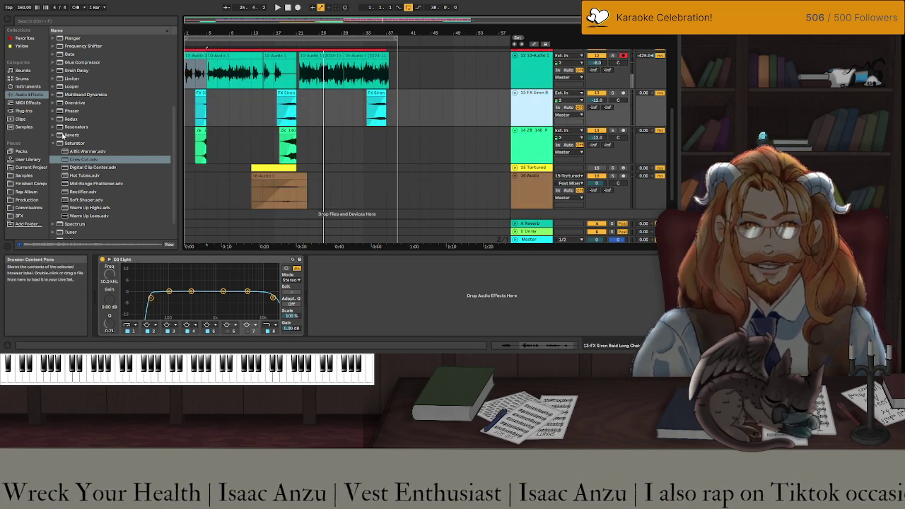
drag(150, 299, 181, 297)
Insert Infected Mushroom's VST3 plug-in Wider after the EQ Eight on the 13 FX Siren track.
scroll(73, 123, up, 5)
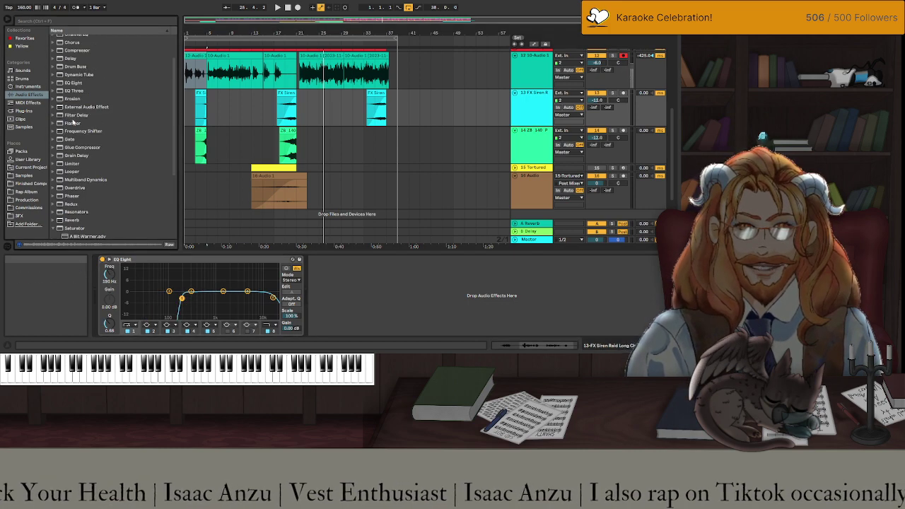
click(36, 111)
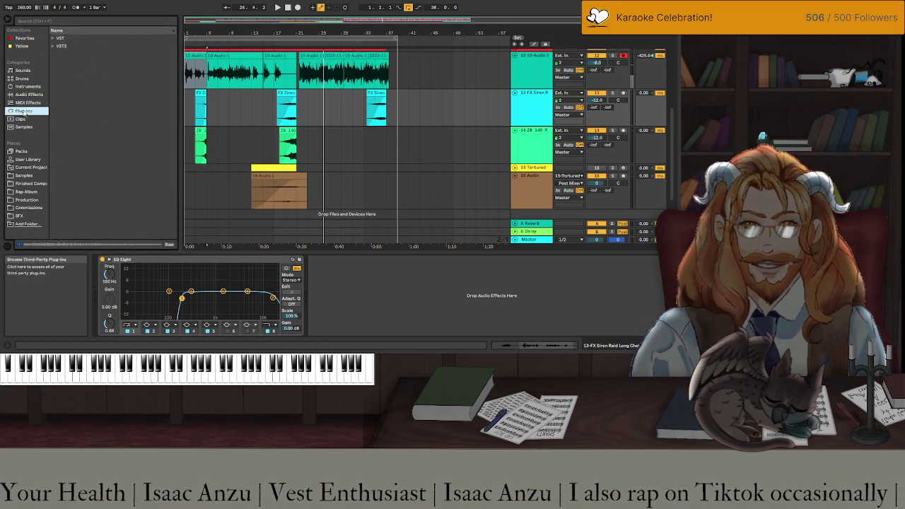
click(53, 46)
click(77, 80)
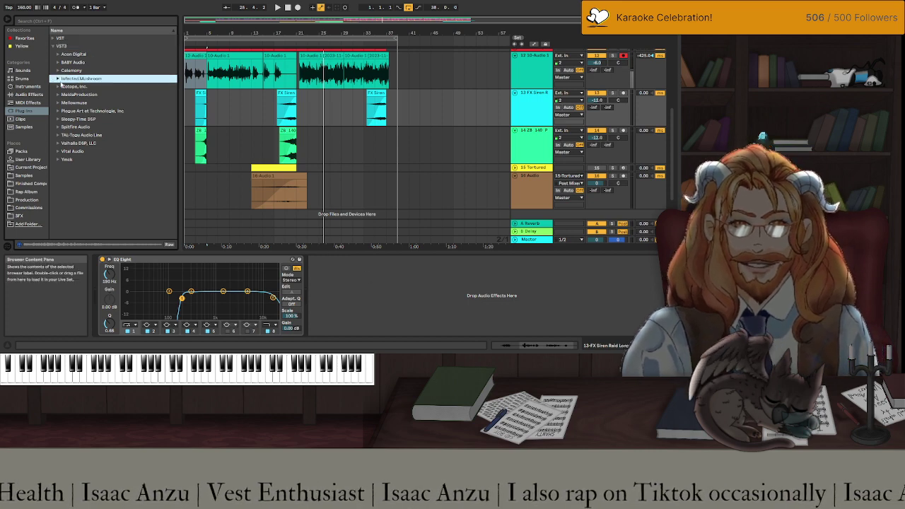
click(58, 78)
drag(77, 86, 416, 316)
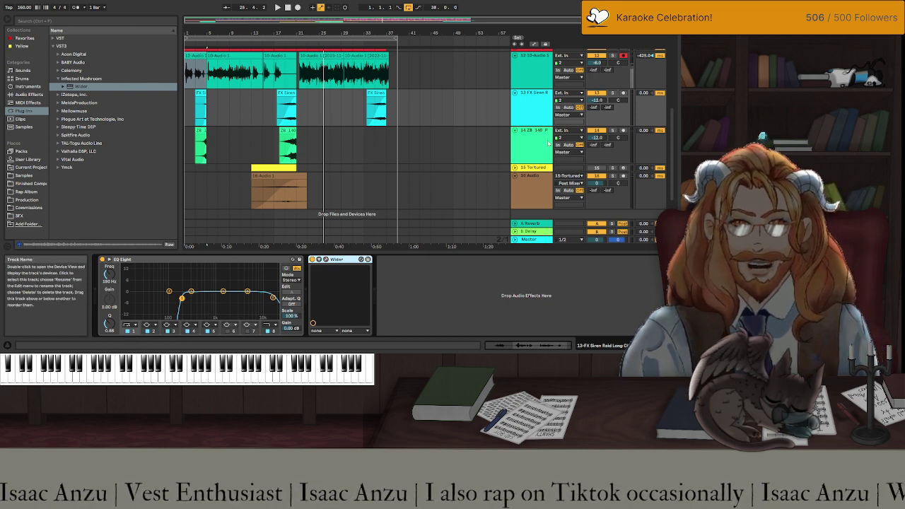
Insert the Wider plug-in after the EQ Eight on both the 14 ZB 140 pad track and the 16 Audio track.
click(359, 156)
drag(83, 88, 350, 270)
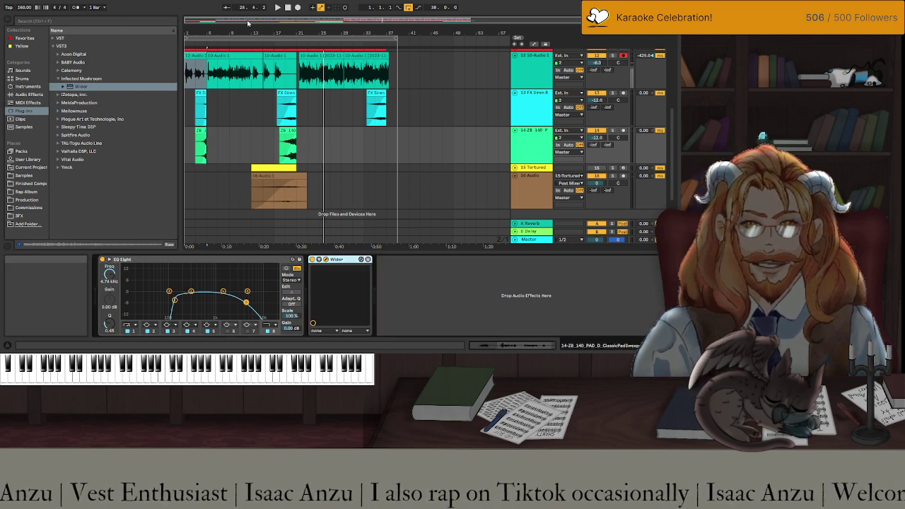
click(542, 205)
drag(81, 87, 381, 287)
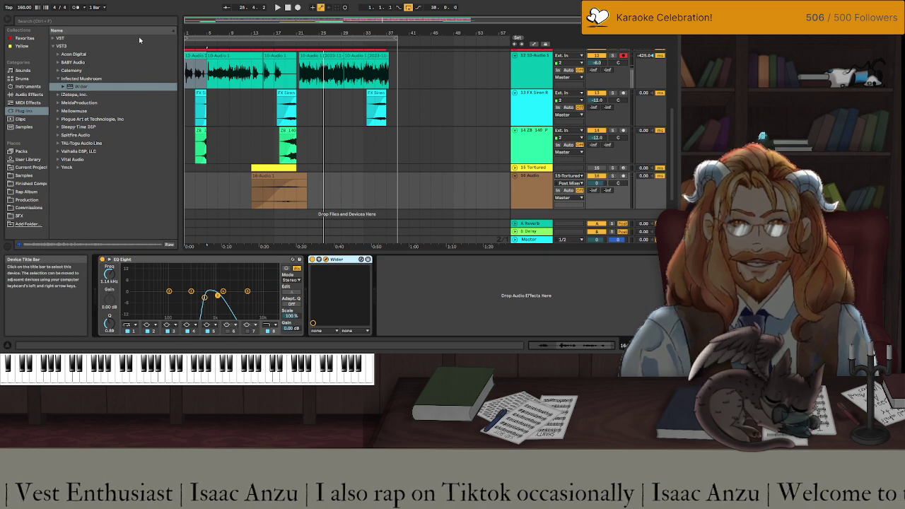
Insert the Wider plug-in at the end of the device chain on the 8 HI_125_hat track.
scroll(535, 158, up, 6)
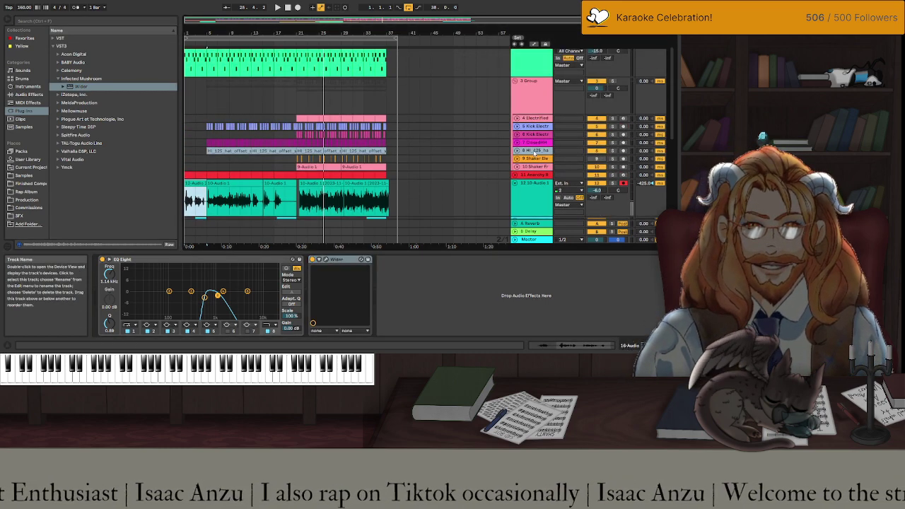
click(535, 151)
drag(82, 86, 434, 289)
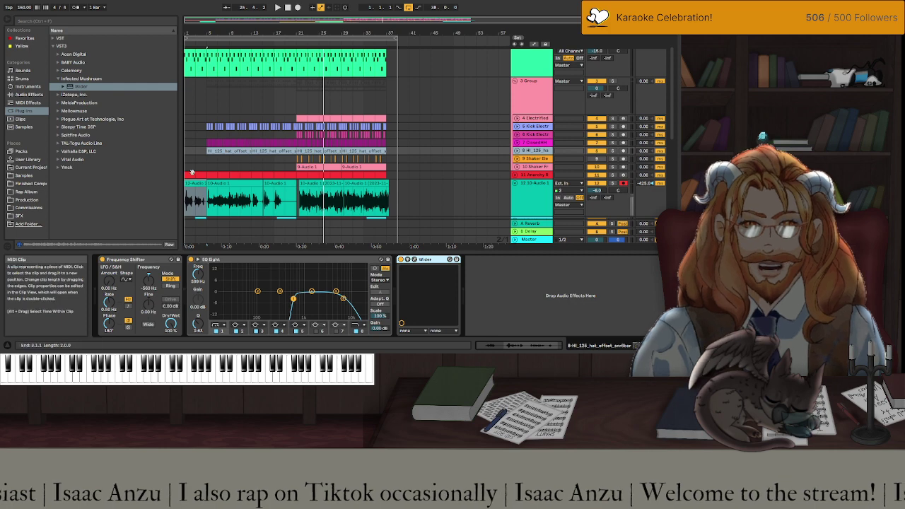
Copy the four bars of closed hi-hats starting at bar 5 on the 7 ClosedHH track to bar 1.
key(space)
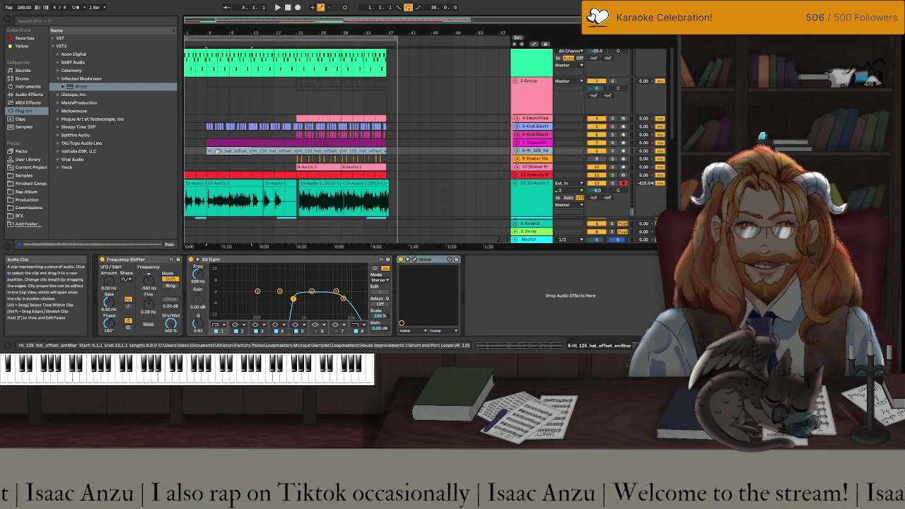
scroll(217, 151, up, 5)
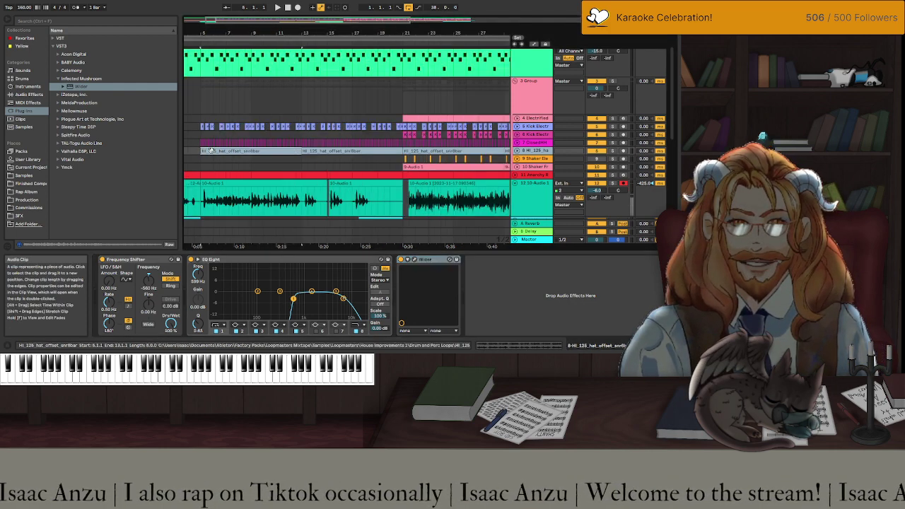
scroll(251, 147, up, 3)
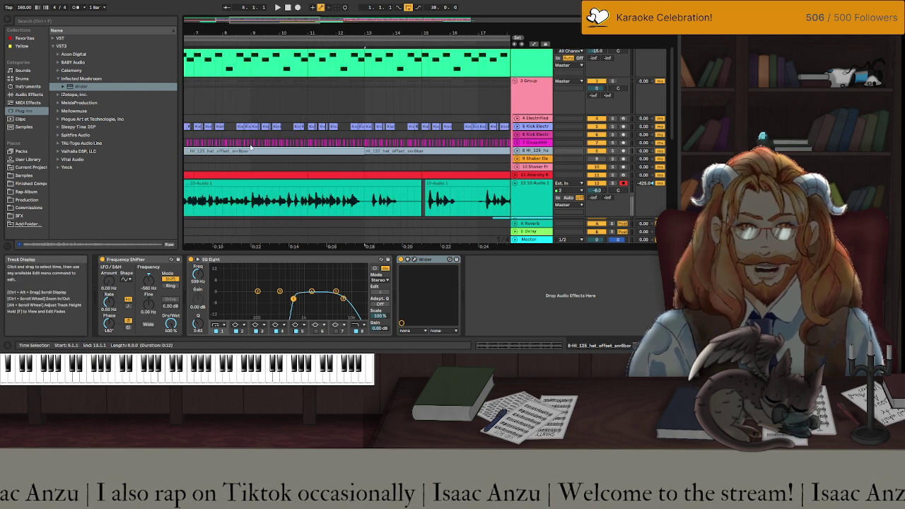
scroll(251, 147, up, 3)
click(253, 144)
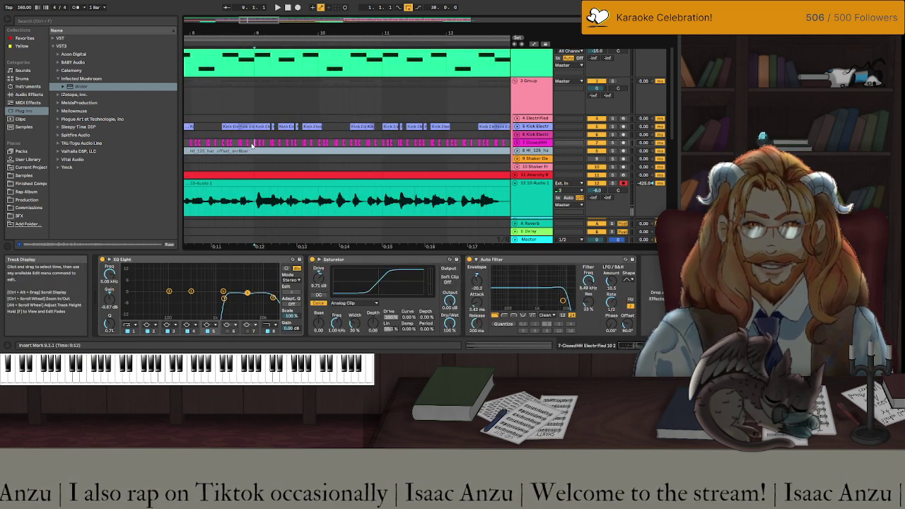
scroll(249, 145, left, 5)
scroll(247, 144, left, 1)
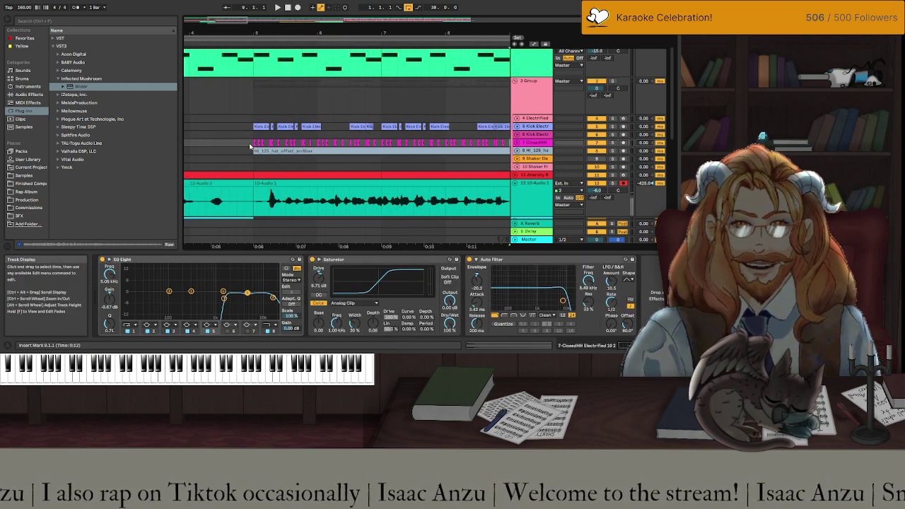
click(251, 145)
scroll(227, 153, left, 4)
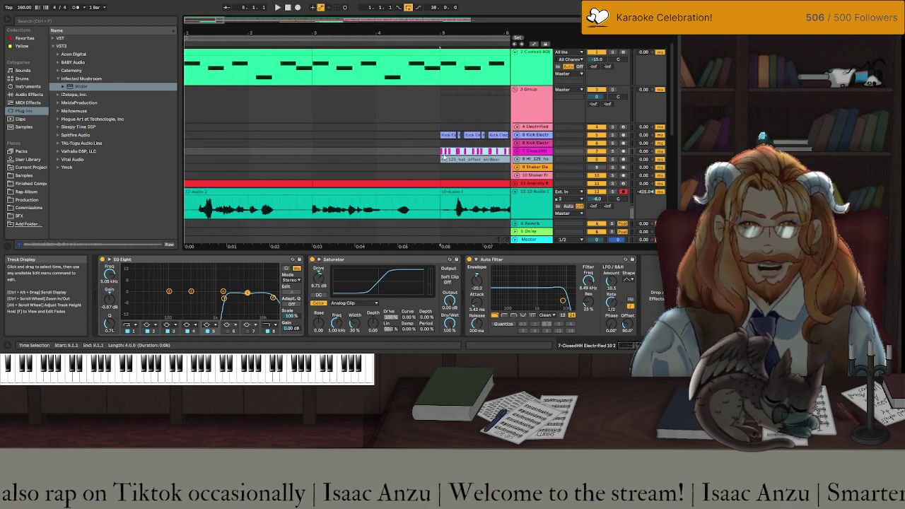
drag(442, 153, 186, 153)
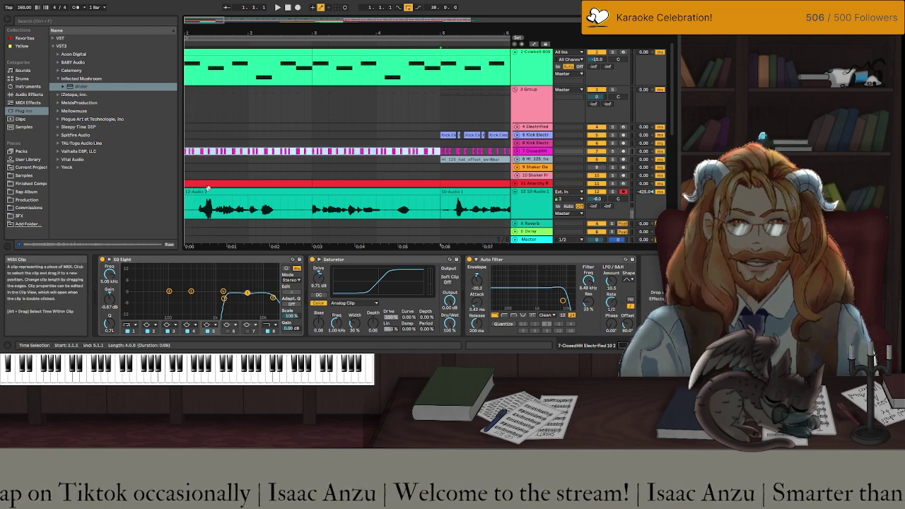
Play the intro from the 12-Audio 2 clip at bar 1 and solo the 7 ClosedHH track.
click(191, 192)
key(space)
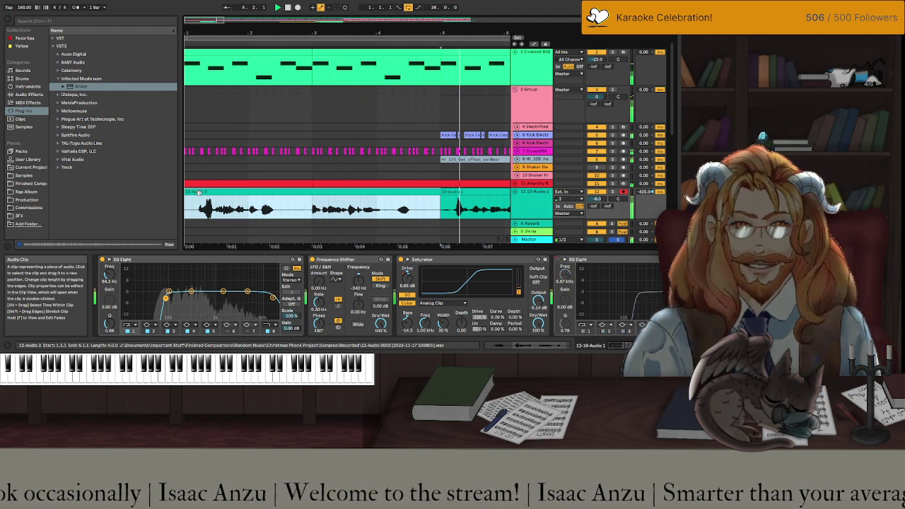
click(612, 151)
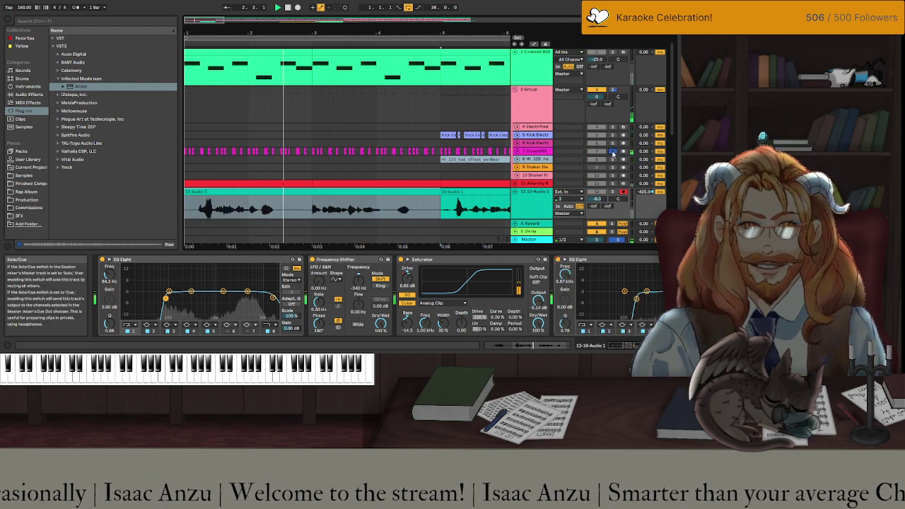
click(612, 151)
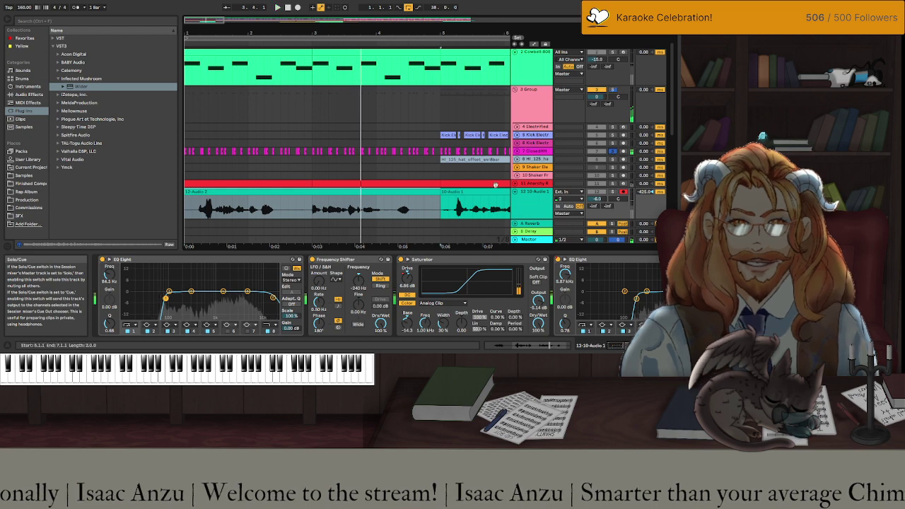
Unfold the HI_125_hat and ClosedHH tracks, set the ClosedHH volume to -6.0 dB, and audition it from bar 9.
click(461, 160)
key(space)
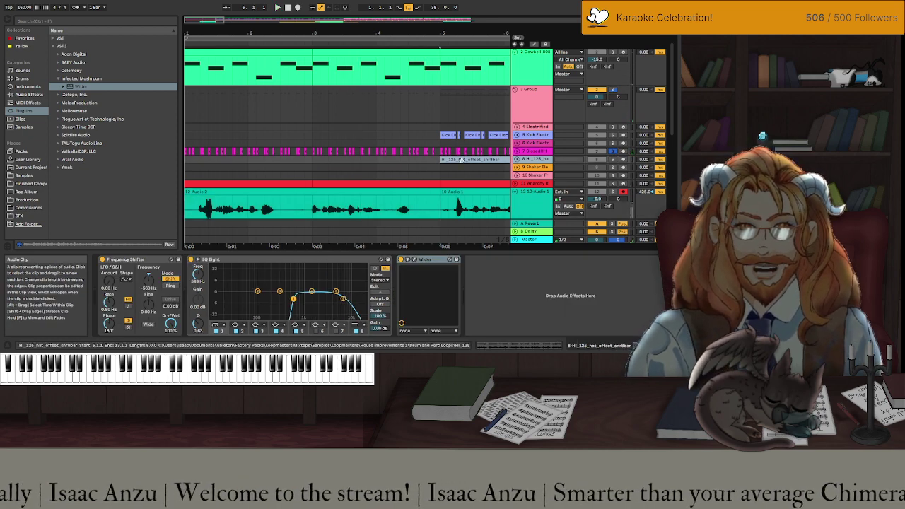
scroll(299, 172, down, 5)
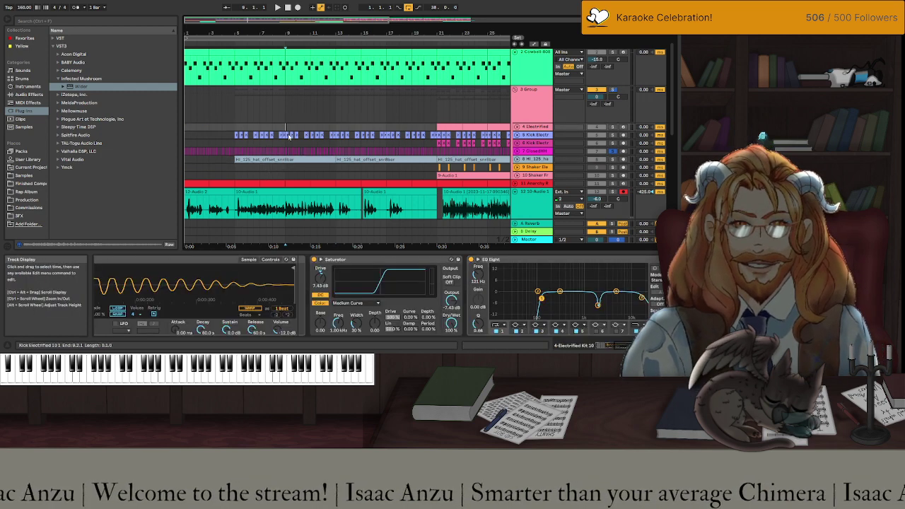
click(285, 135)
click(285, 160)
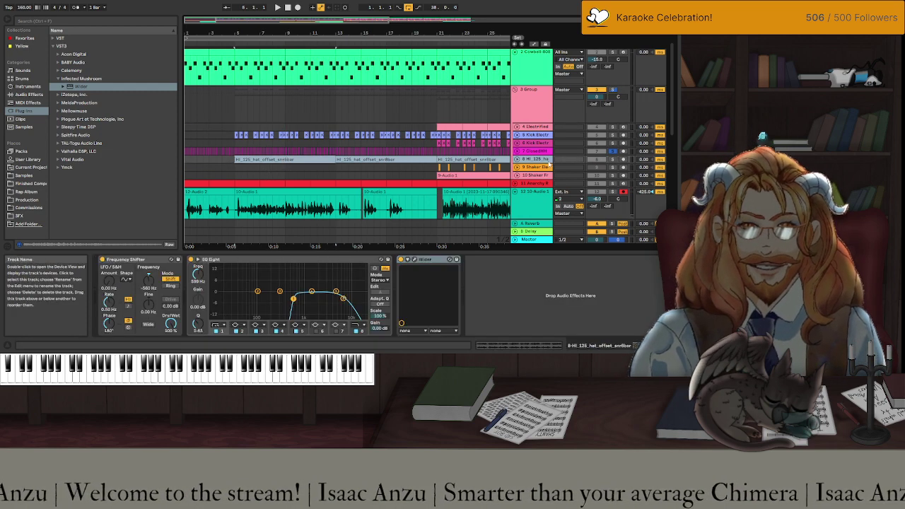
key(u)
click(285, 177)
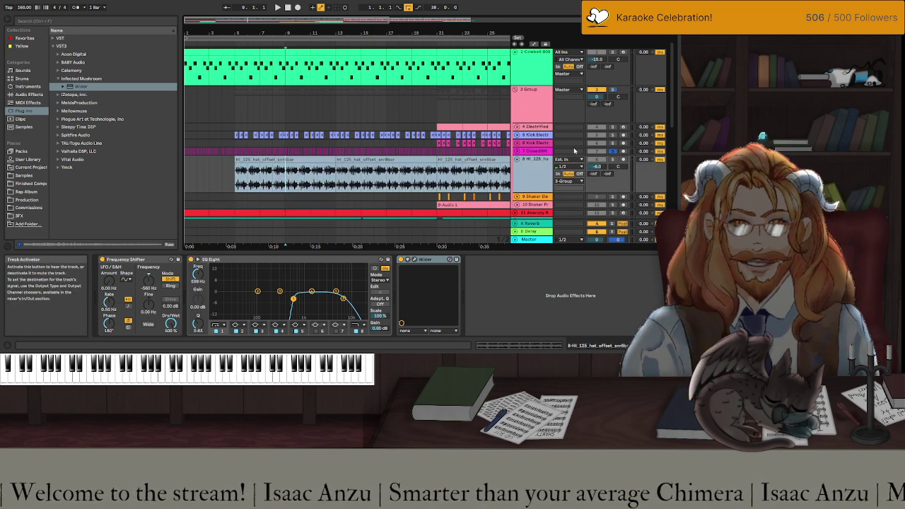
click(516, 151)
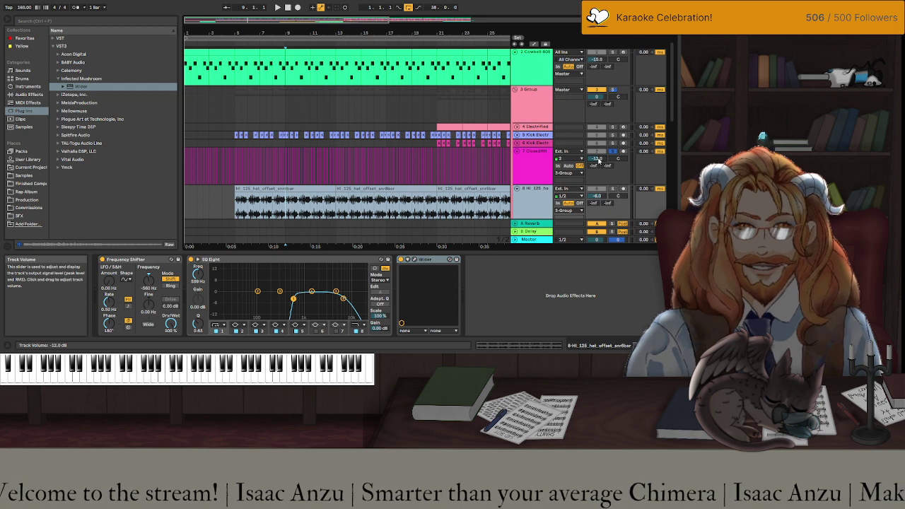
key(space)
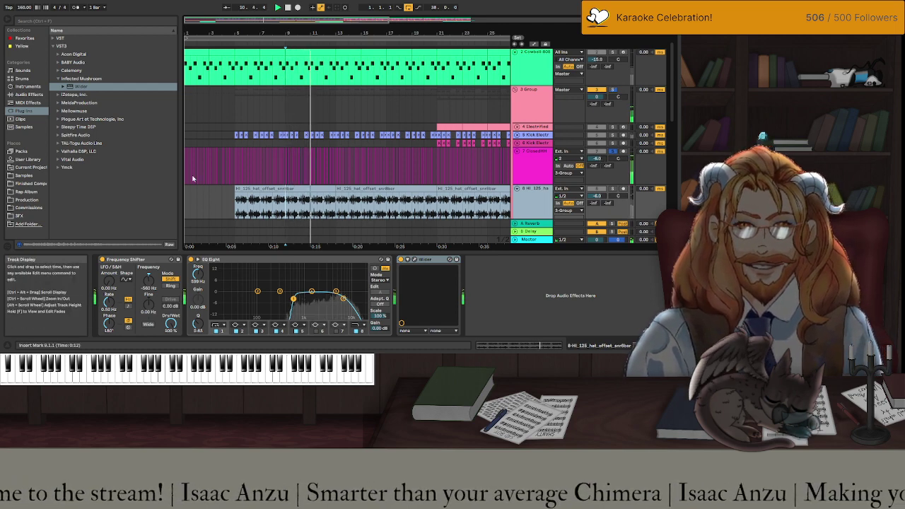
key(space)
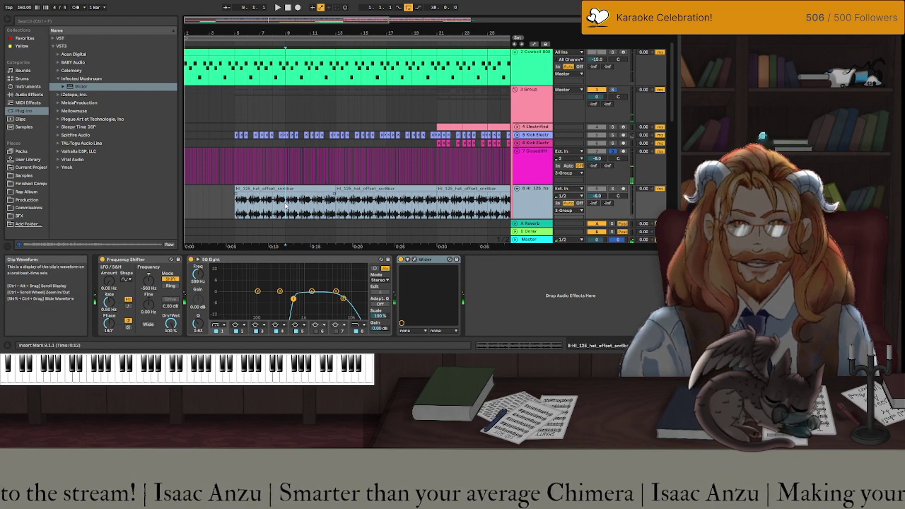
Copy four bars of the HI_125_hat_offset loop into bars 1 to 5 and play them from the start.
drag(260, 201, 211, 202)
key(space)
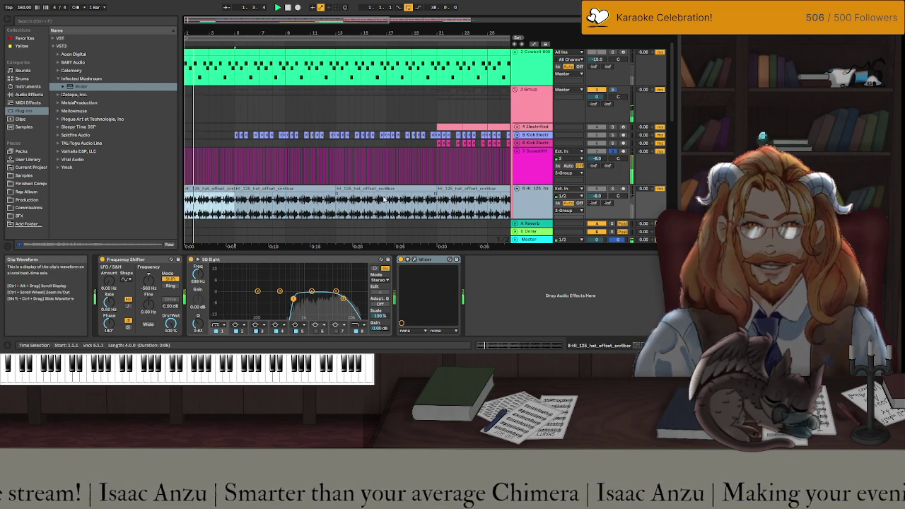
Audition the intro with the 8 HI_125 hat track soloed and again in the full mix from bar 1.
click(613, 189)
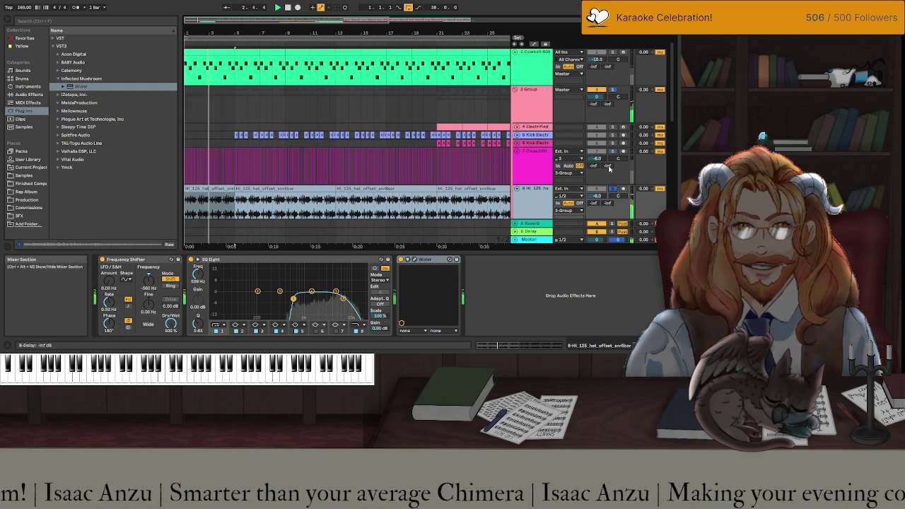
scroll(249, 194, down, 5)
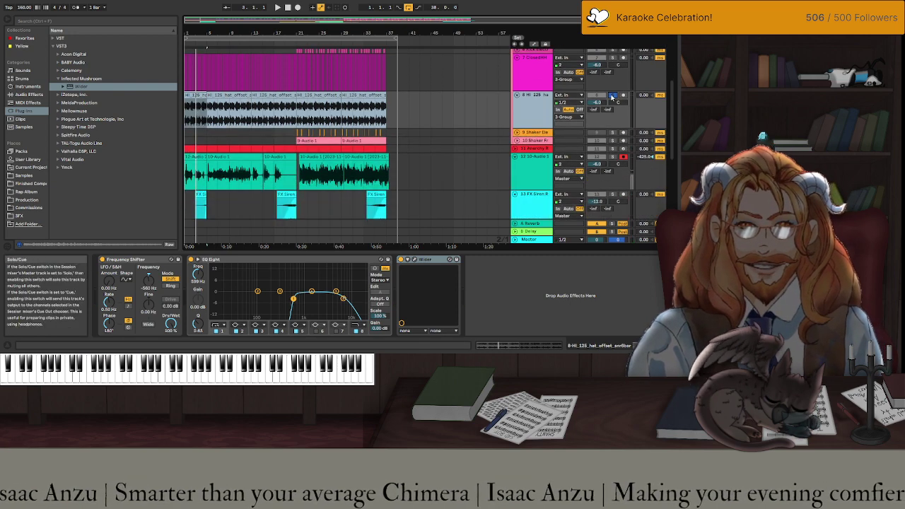
click(290, 192)
click(334, 221)
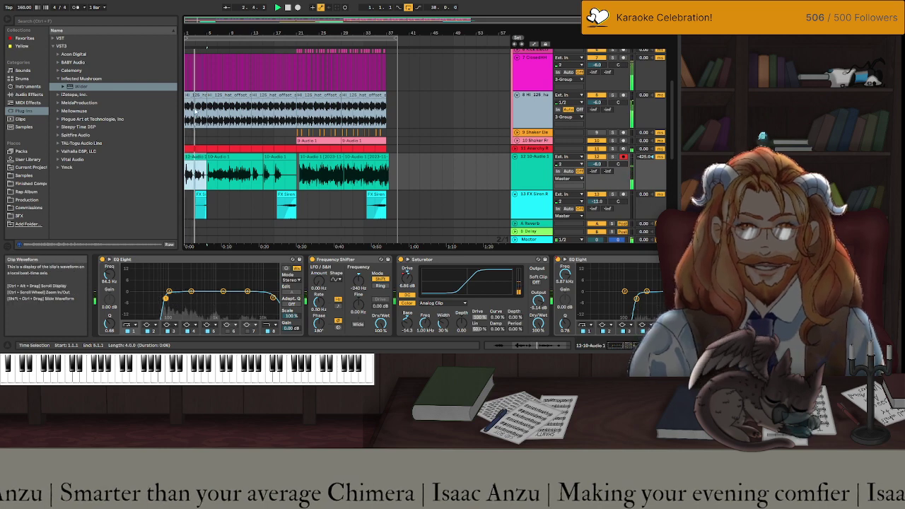
Delete the HI_125_hat_offset loop from bars 1 to 5 on the 8 HI_125 track.
click(210, 105)
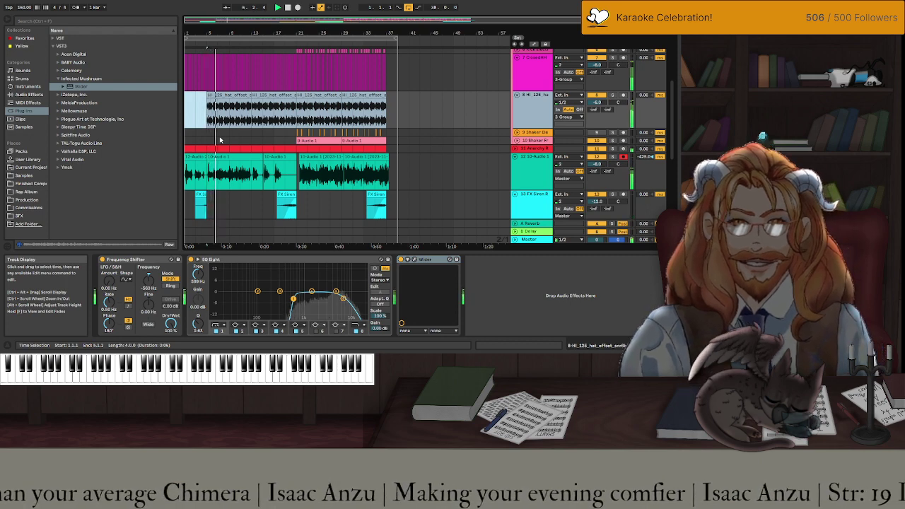
scroll(220, 141, up, 3)
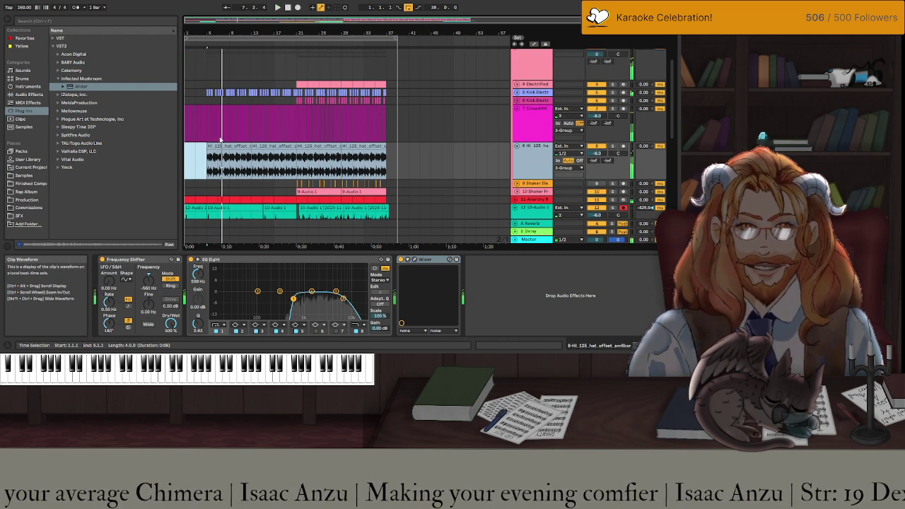
scroll(212, 147, up, 5)
scroll(209, 150, left, 3)
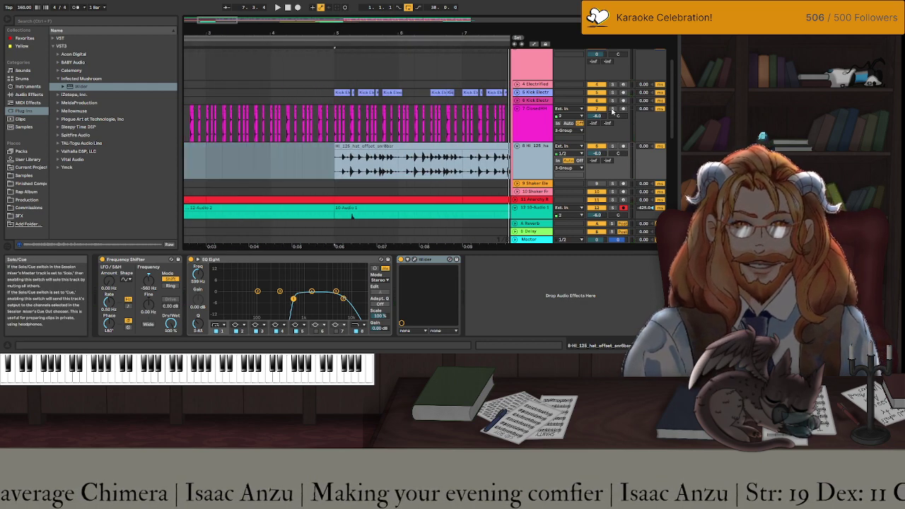
Listen to the soloed 7 ClosedHH track from bar 3 and turn its solo off.
click(197, 202)
click(197, 201)
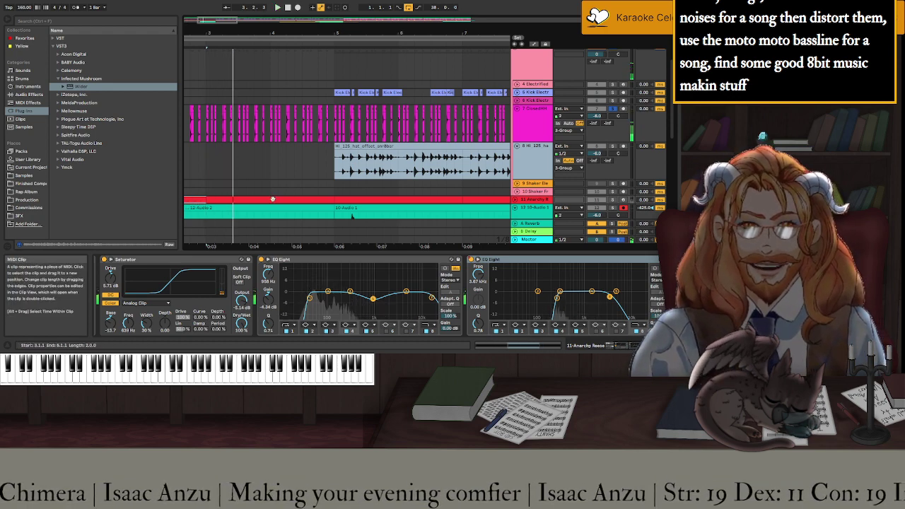
click(613, 109)
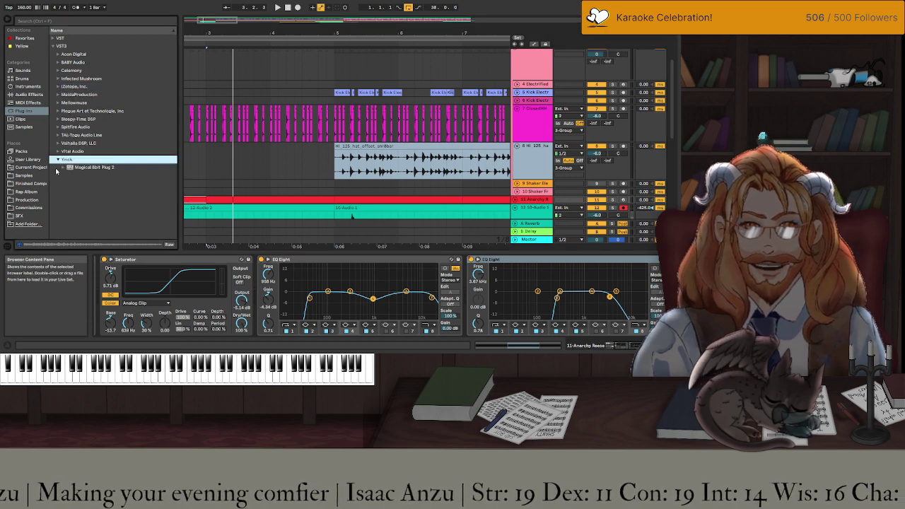
Try Magical 8bit Plug 2 as the instrument on the 11 Anarchy Bass track and undo the replacement.
click(71, 168)
double_click(71, 167)
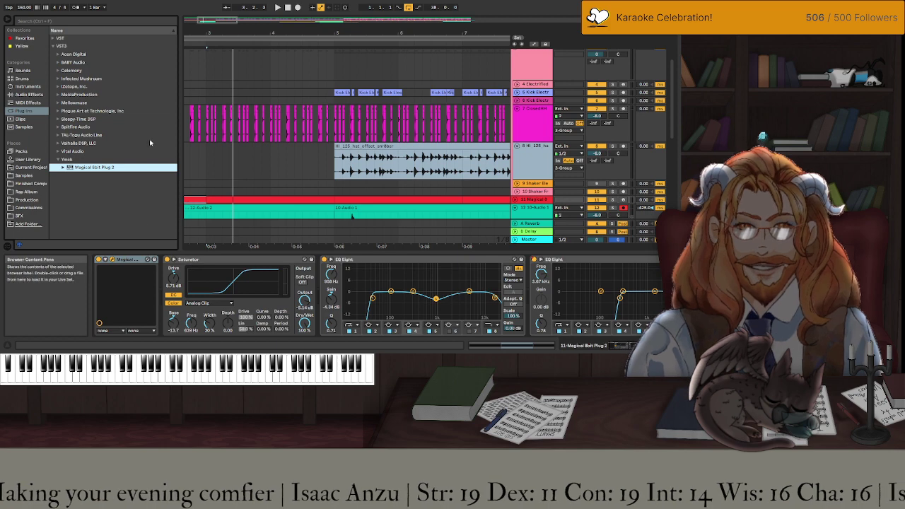
key(ctrl+z)
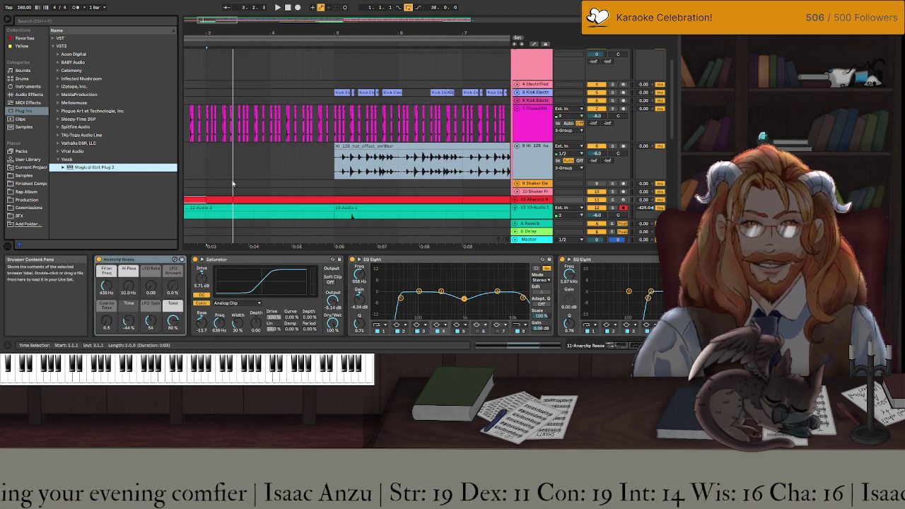
scroll(532, 163, down, 6)
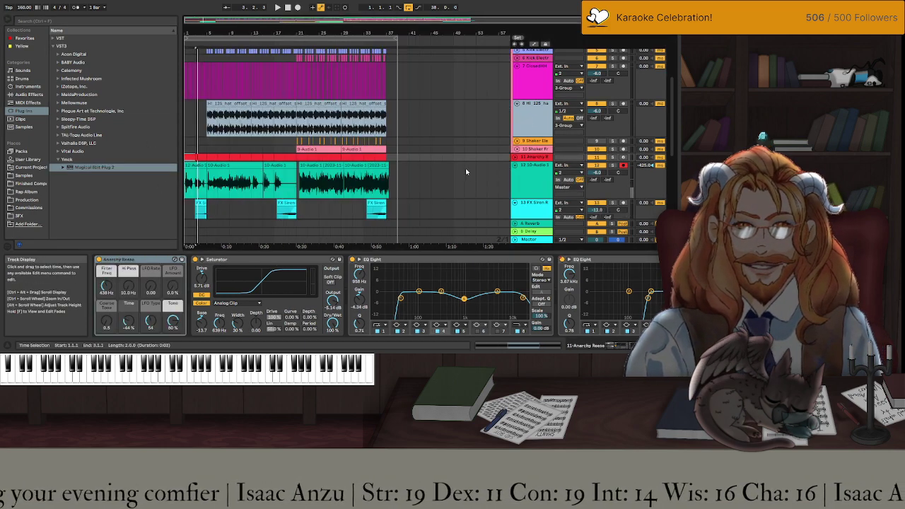
scroll(509, 172, up, 2)
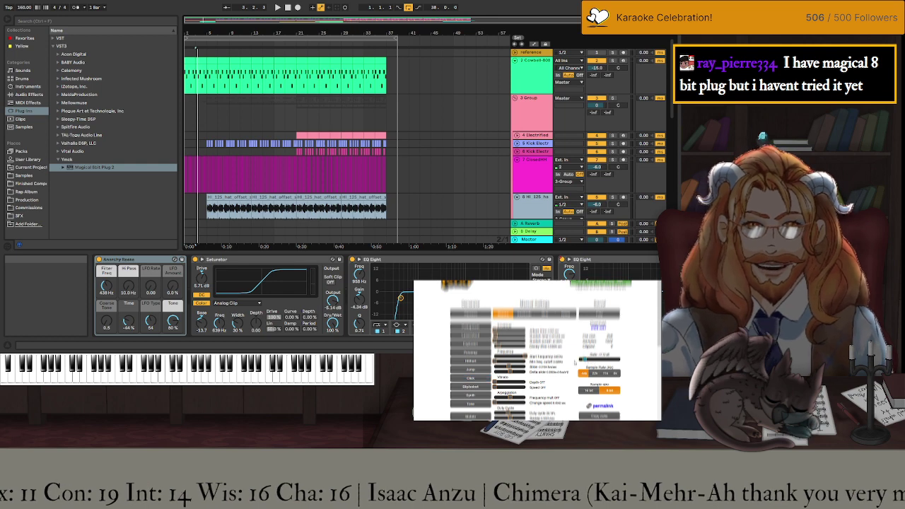
Preview the Jump, Click and blip sound presets in the web sound-effect generator.
click(473, 370)
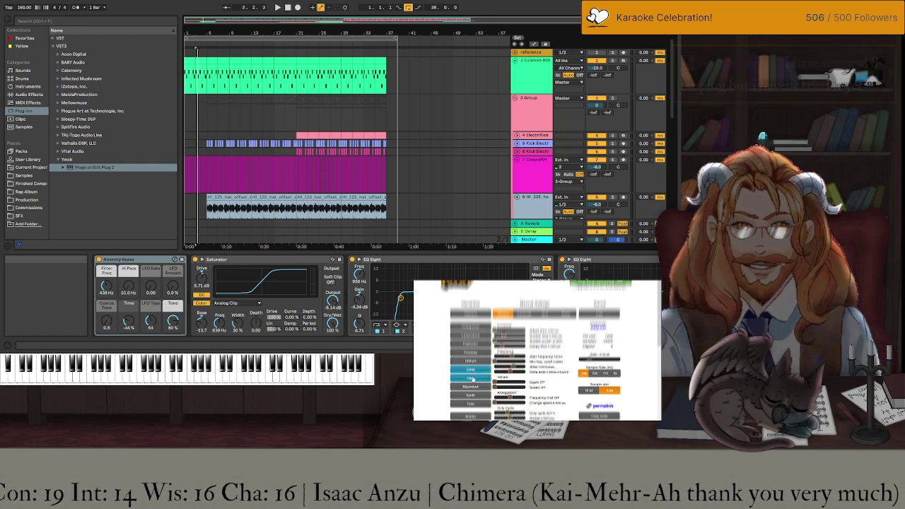
click(471, 378)
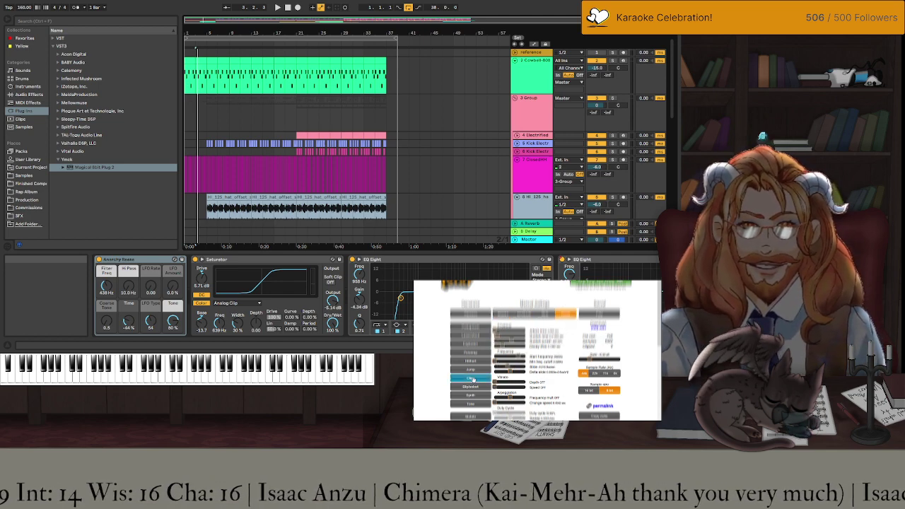
click(472, 387)
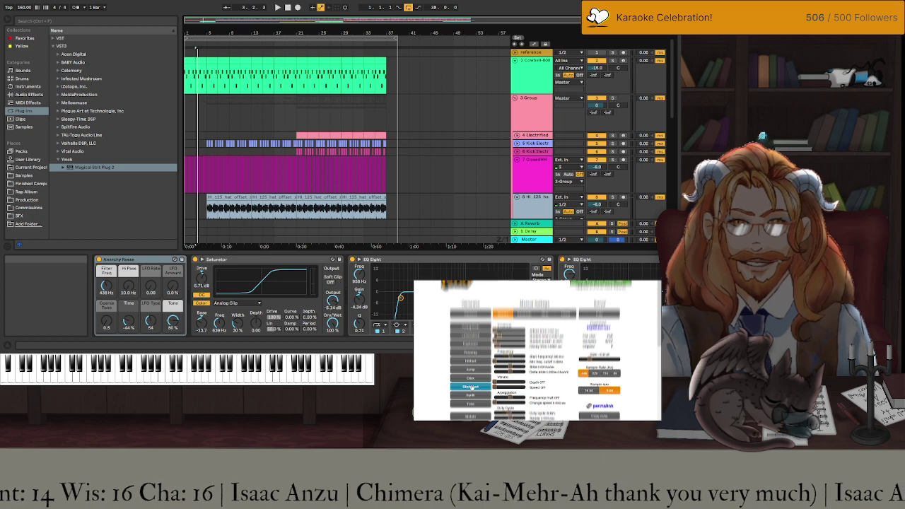
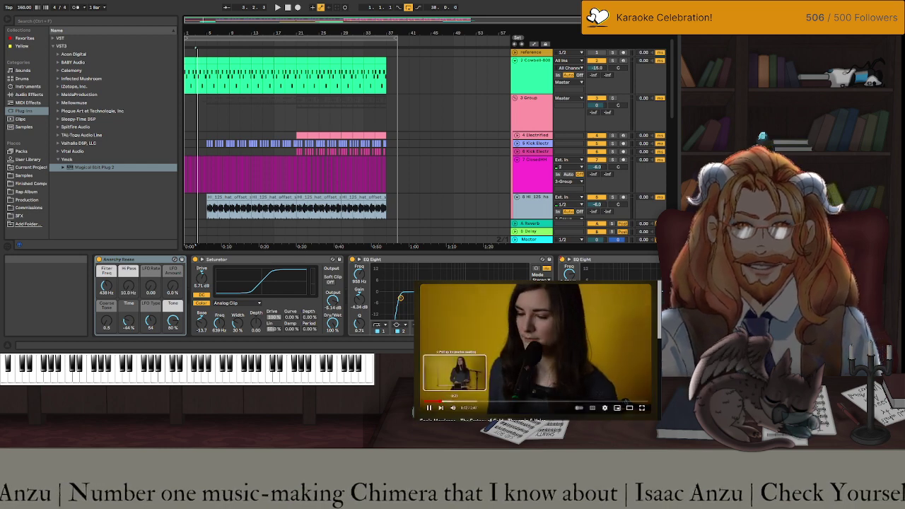
Skim the Ecstasy of Gold theremin video, return to the search results and open THEREMIN - Over The Rainbow.
click(454, 401)
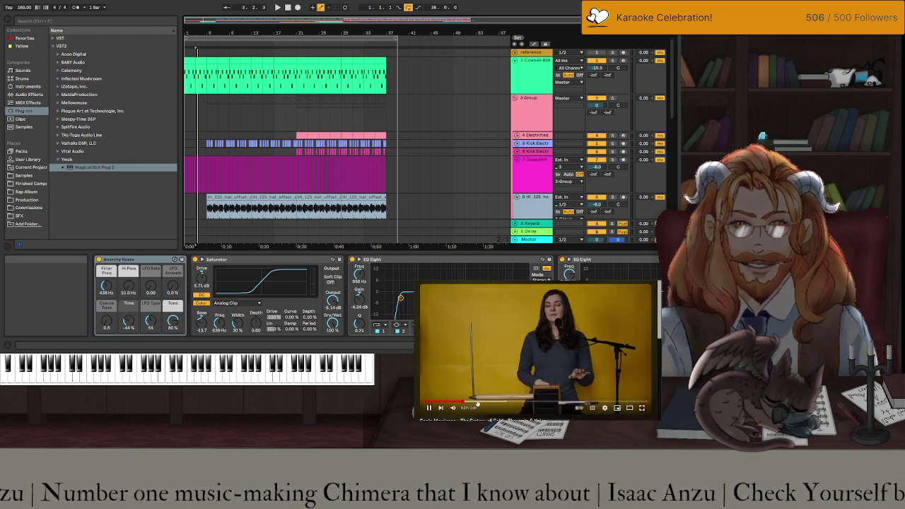
click(488, 403)
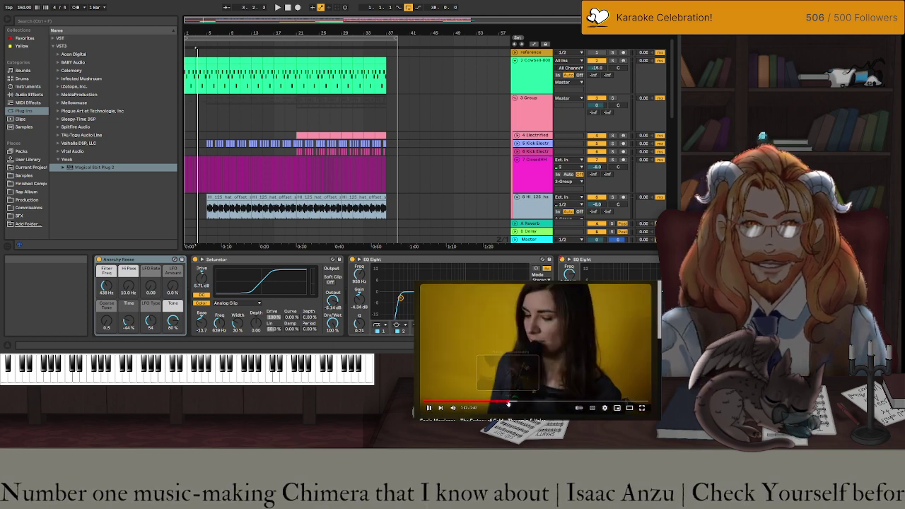
click(516, 403)
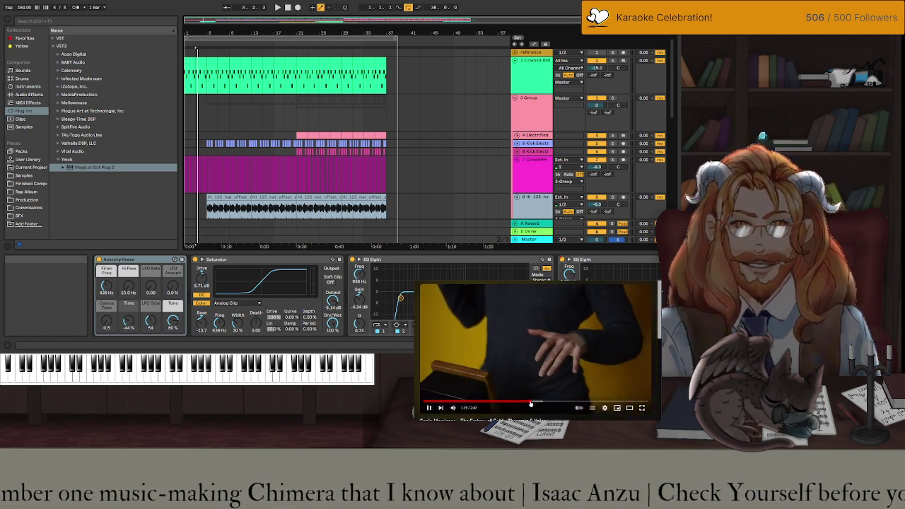
click(531, 403)
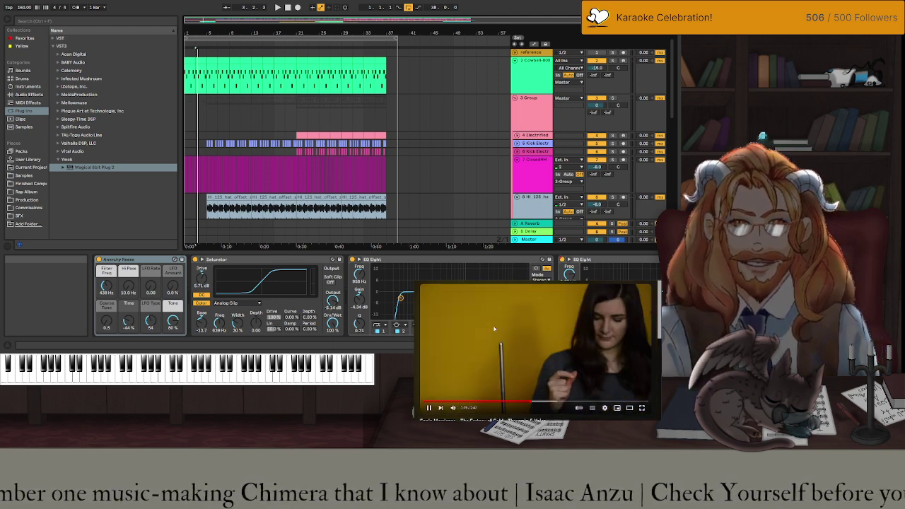
key(alt+Left)
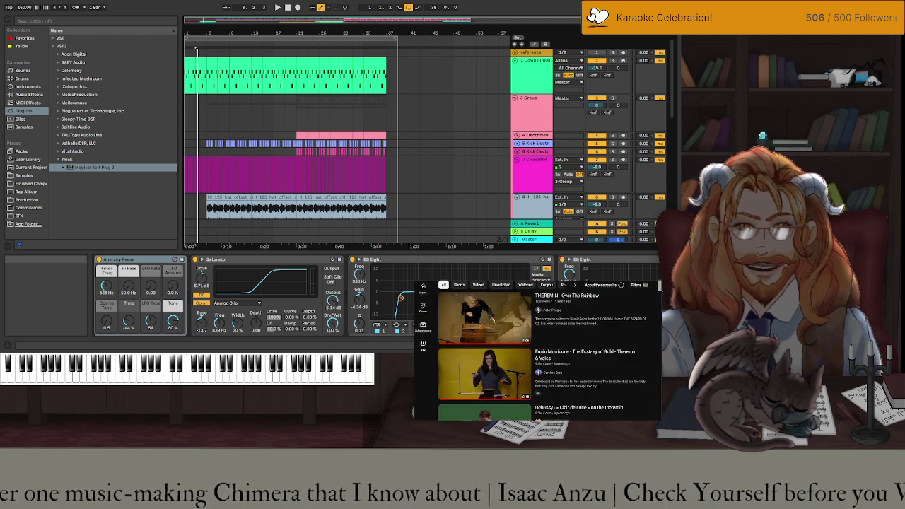
click(480, 326)
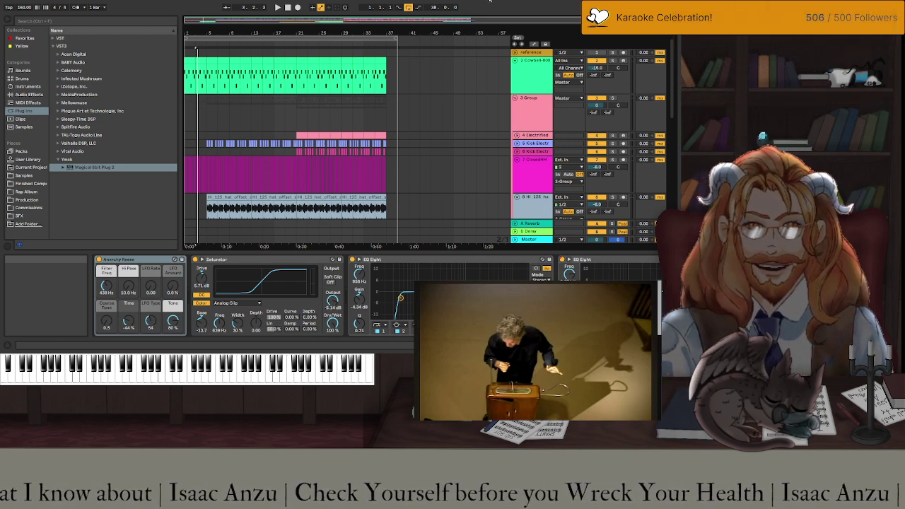
Play the section from bar 21, display the Master track's effect chain while listening, and save the set.
key(ctrl+s)
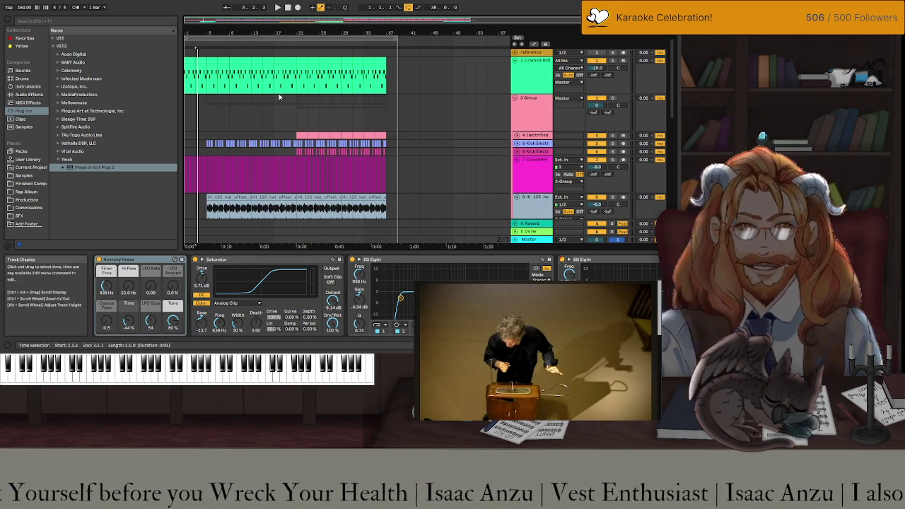
click(297, 134)
key(space)
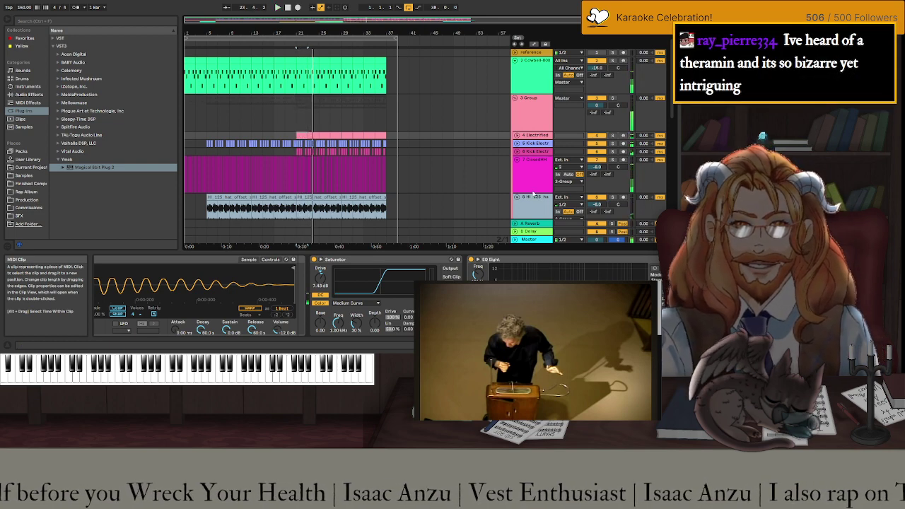
click(533, 241)
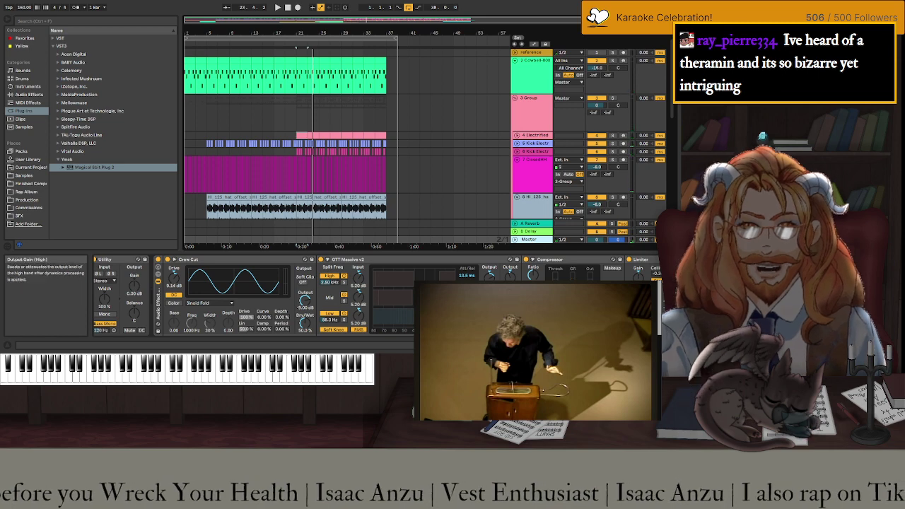
key(space)
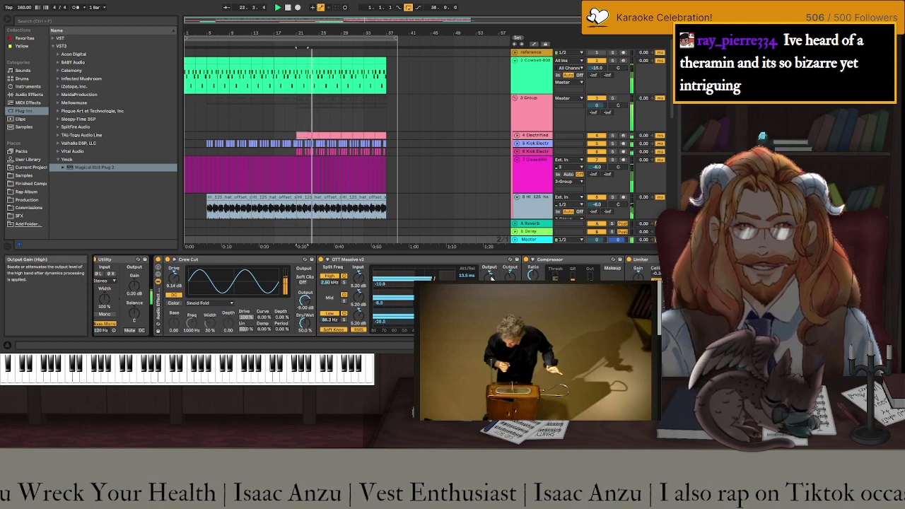
key(space)
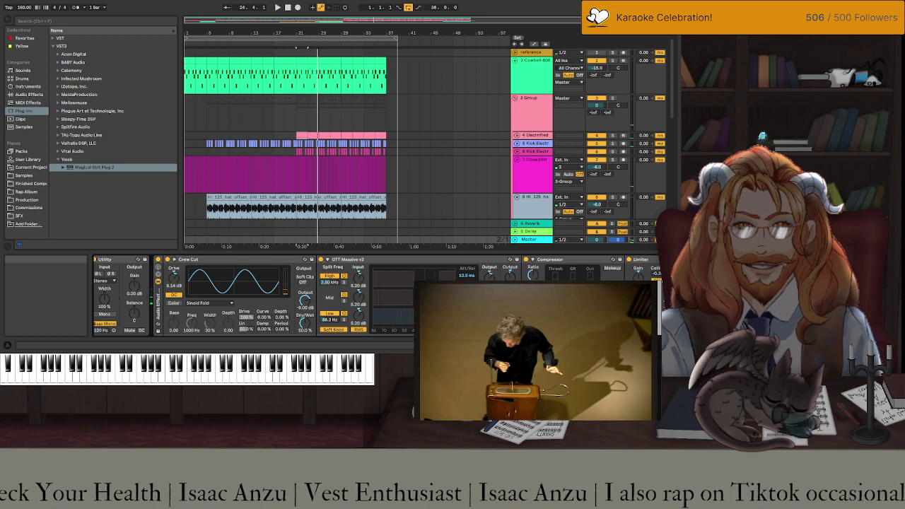
key(ctrl+s)
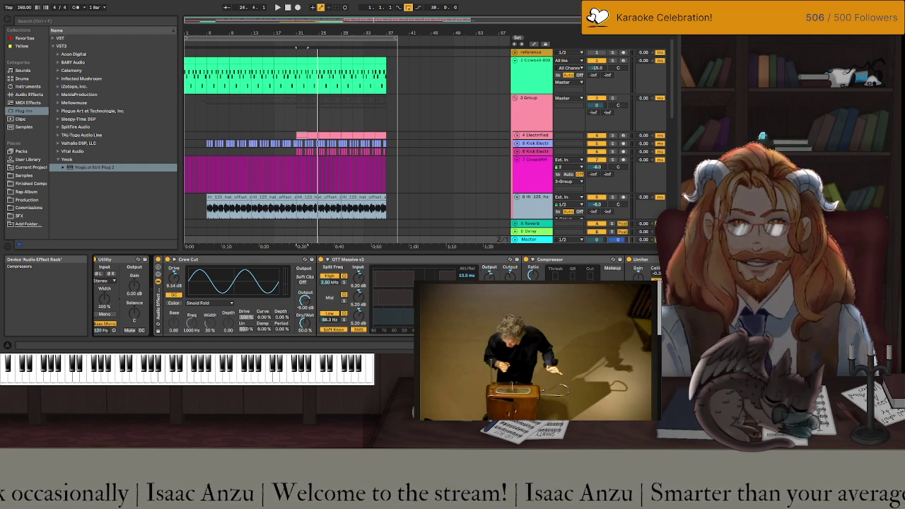
Play the track from bars 1 and 21 while lowering the high and mid output gains of OTT Massive v2 on the Master.
click(337, 39)
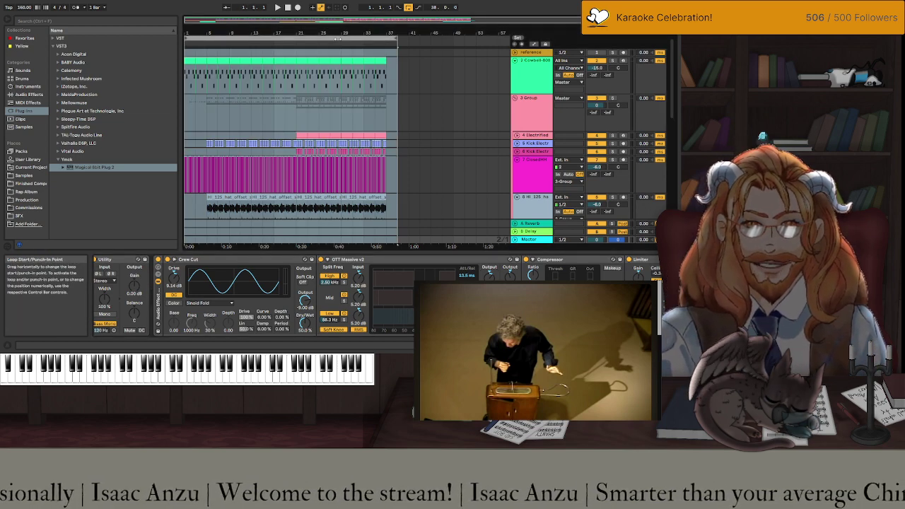
key(space)
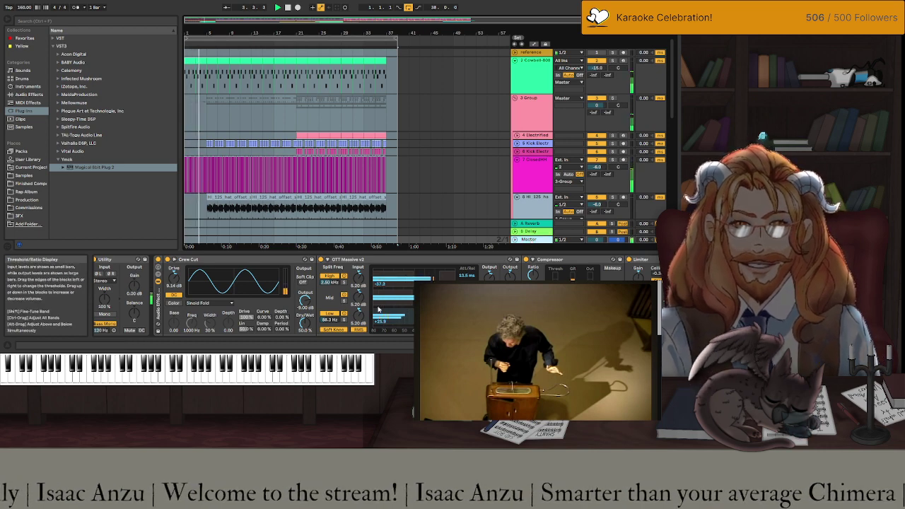
scroll(283, 297, right, 5)
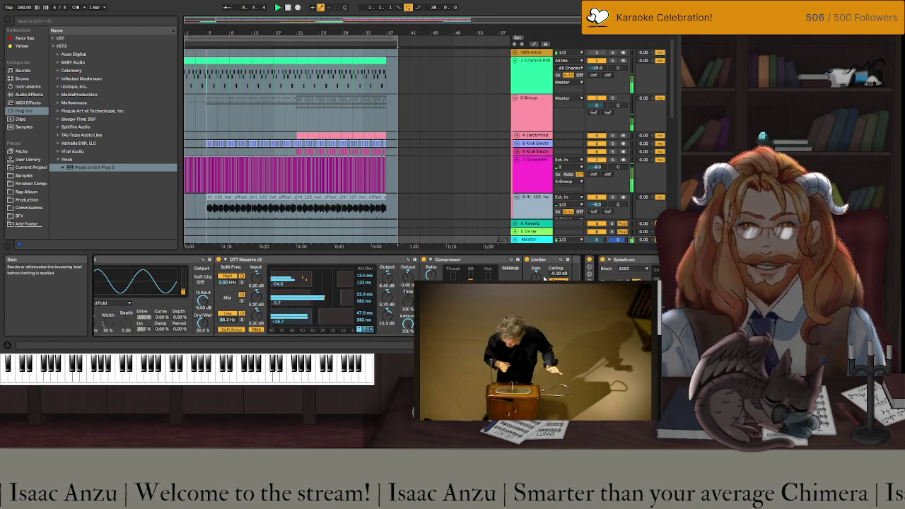
click(298, 134)
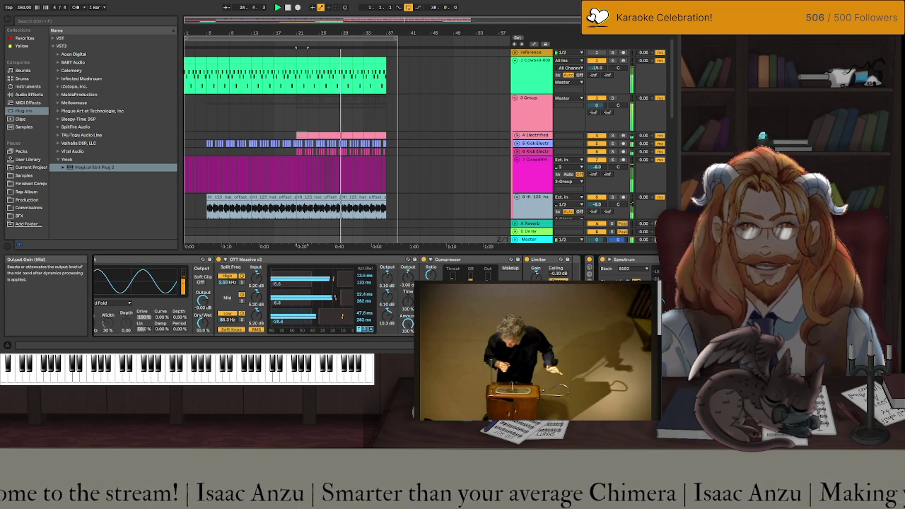
scroll(238, 322, left, 3)
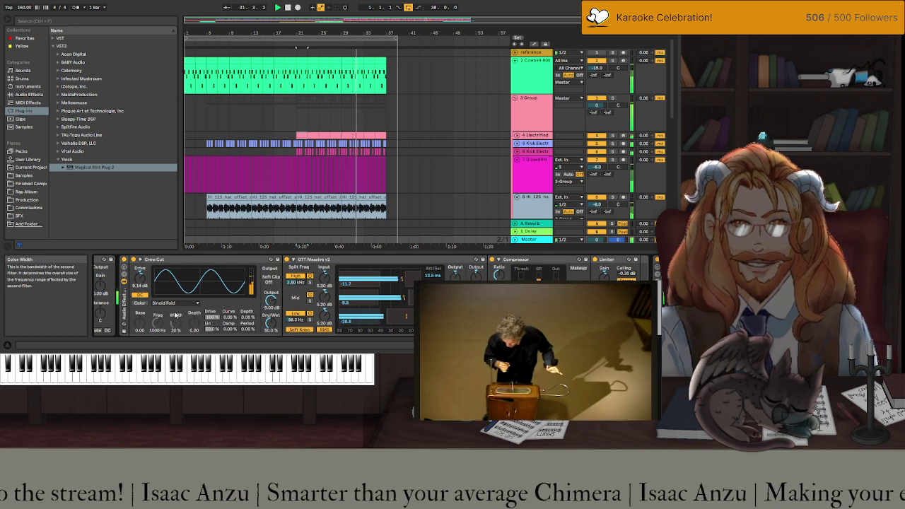
scroll(309, 297, right, 3)
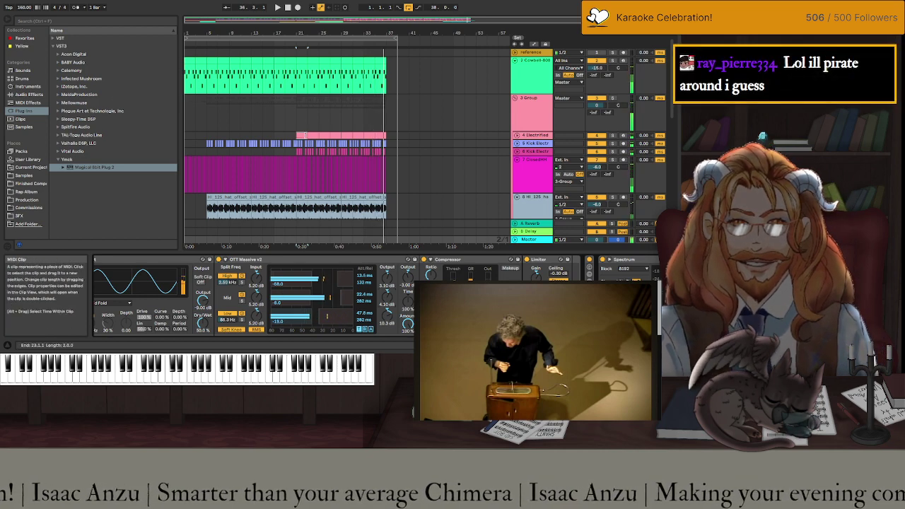
Insert an EQ Eight ahead of OTT Massive v2 on the Master track and start playback.
click(27, 103)
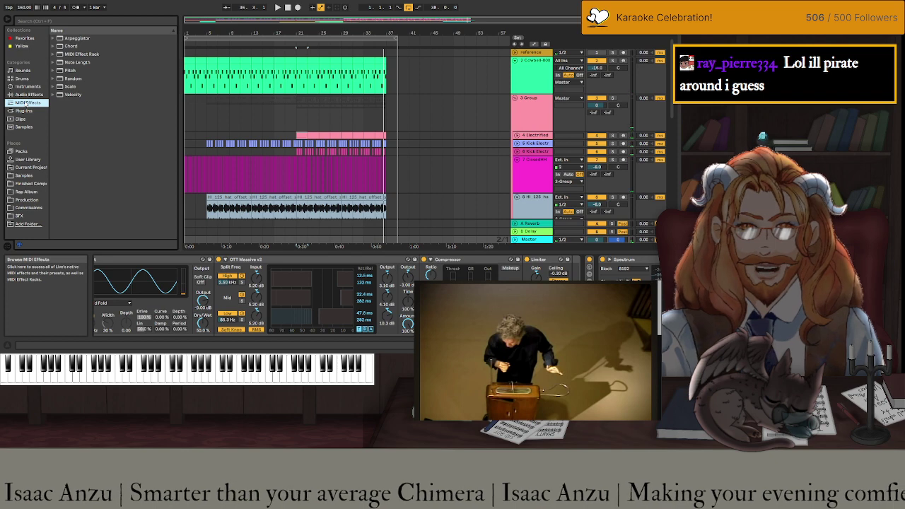
click(25, 95)
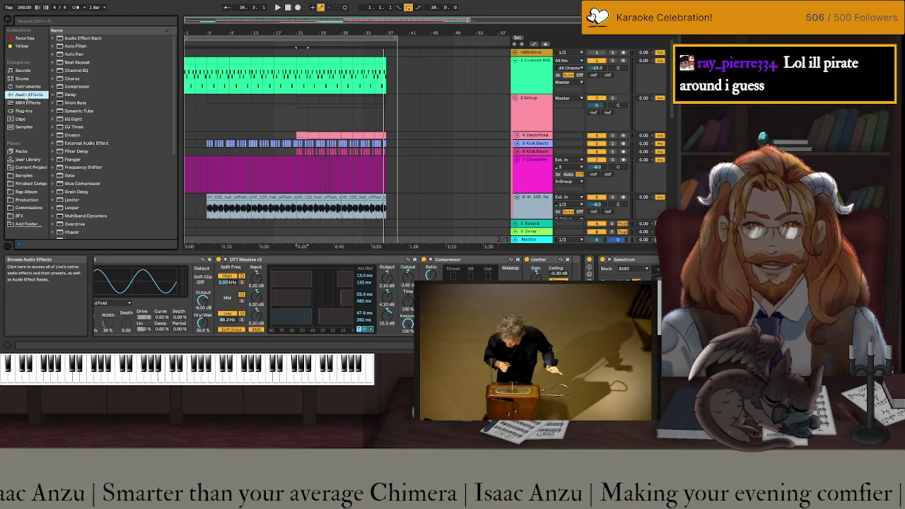
drag(73, 119, 219, 279)
key(space)
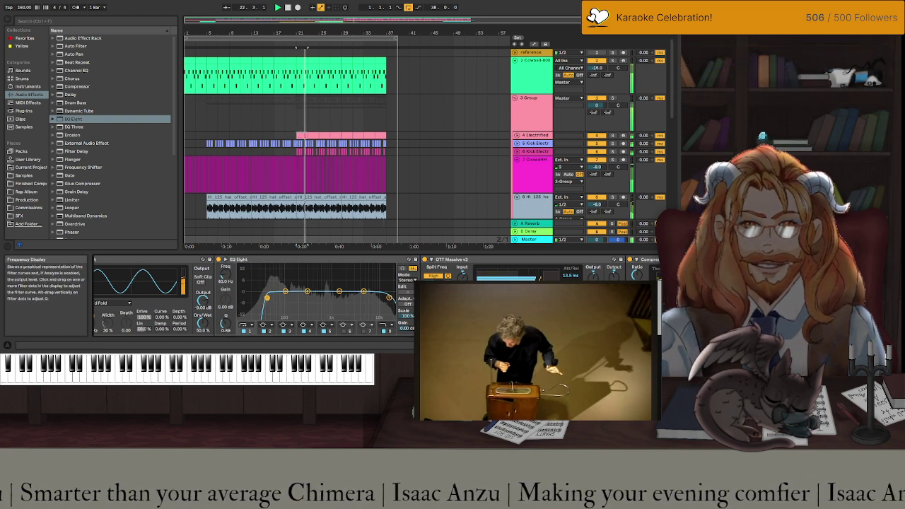
Lower the Master EQ Eight's low cut to 22.5 Hz and dip the 5.16 kHz band by 3.20 dB, stop playback and save the set.
drag(266, 298, 255, 299)
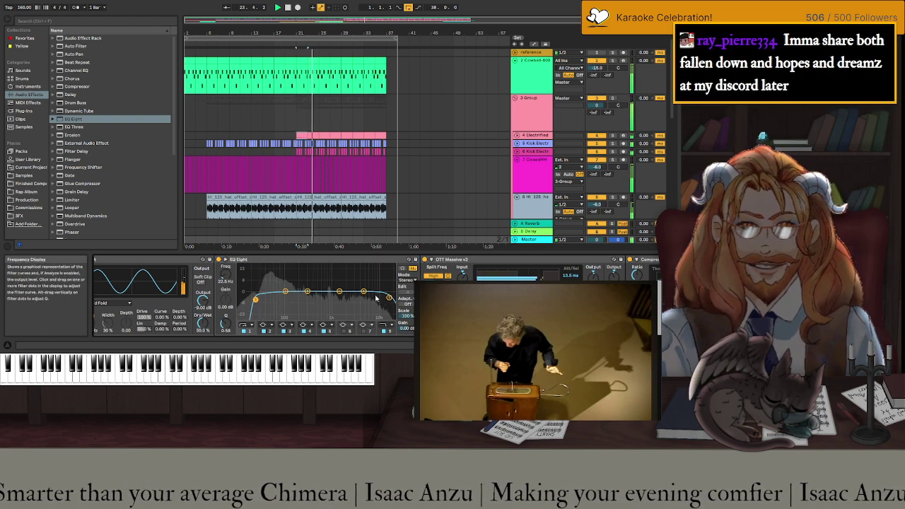
drag(363, 291, 363, 296)
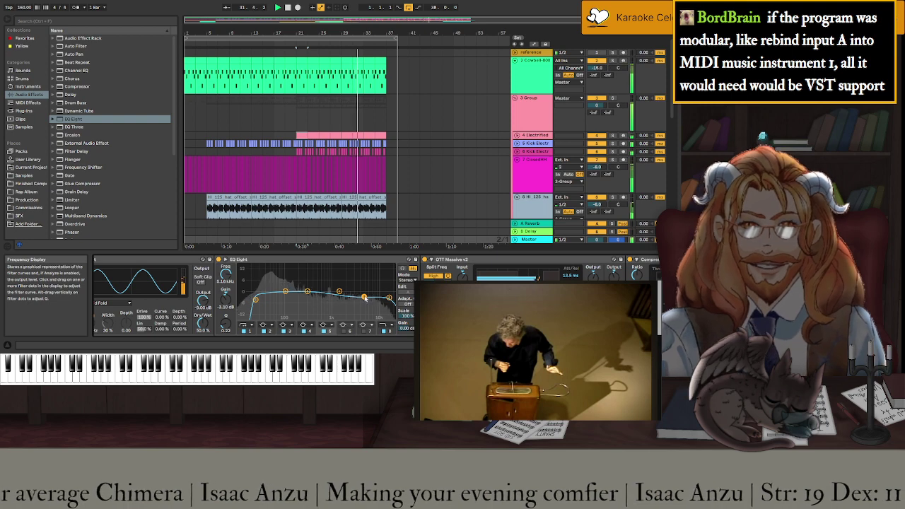
scroll(364, 297, right, 5)
scroll(365, 299, right, 3)
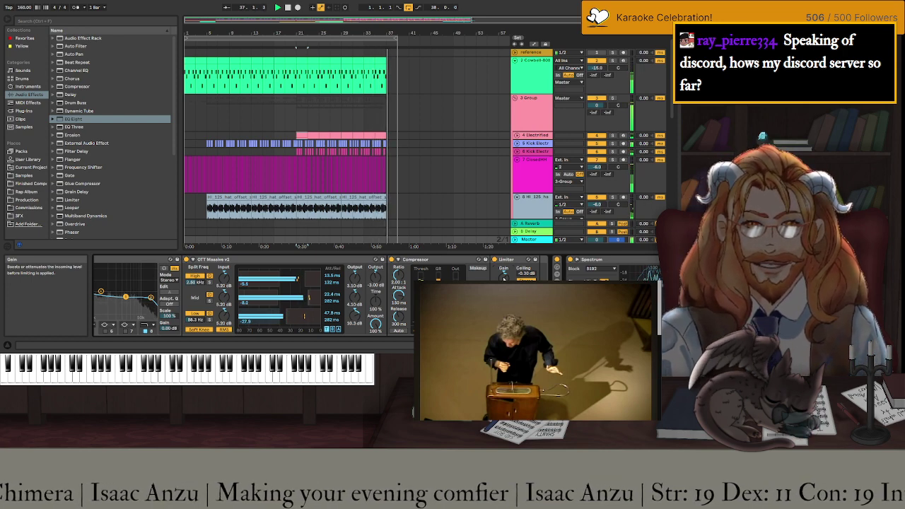
key(space)
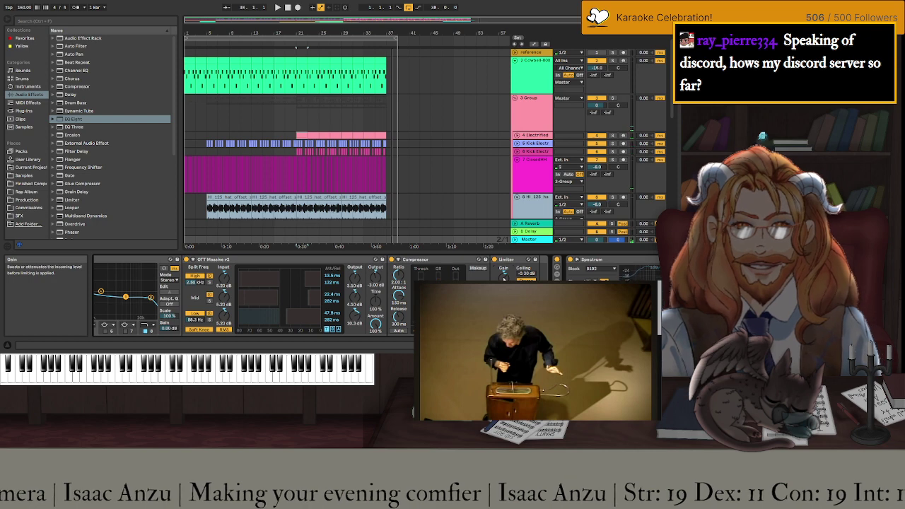
key(ctrl+s)
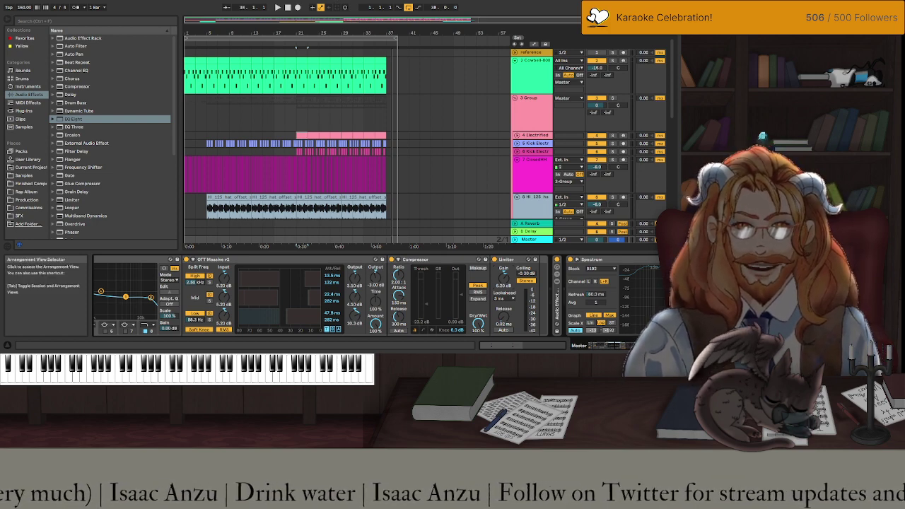
click(672, 34)
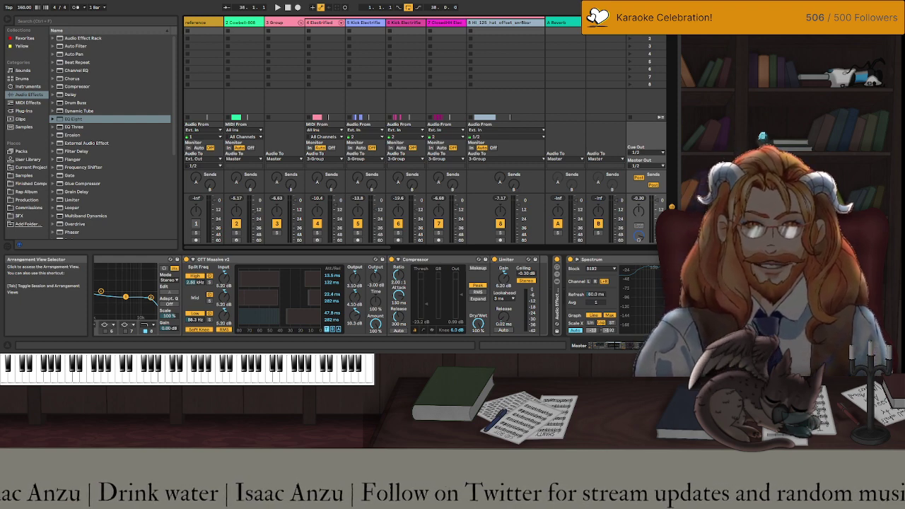
click(581, 33)
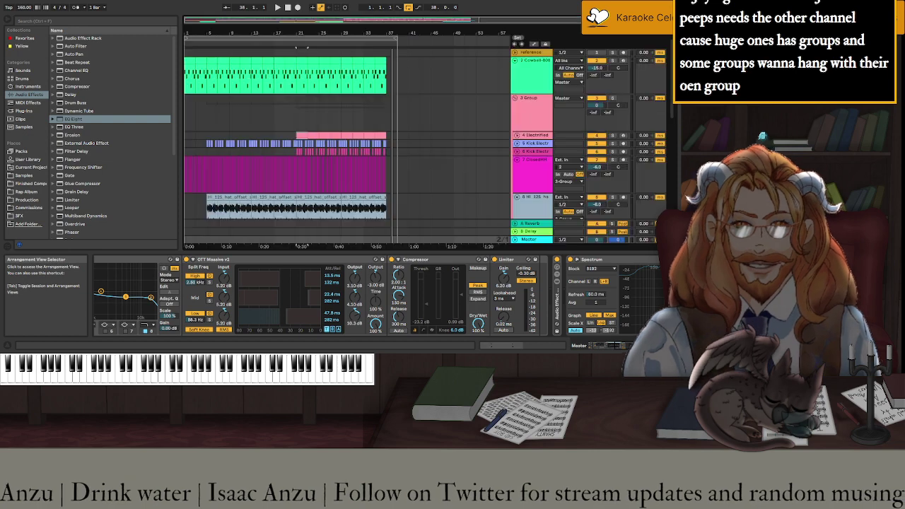
key(ctrl+a)
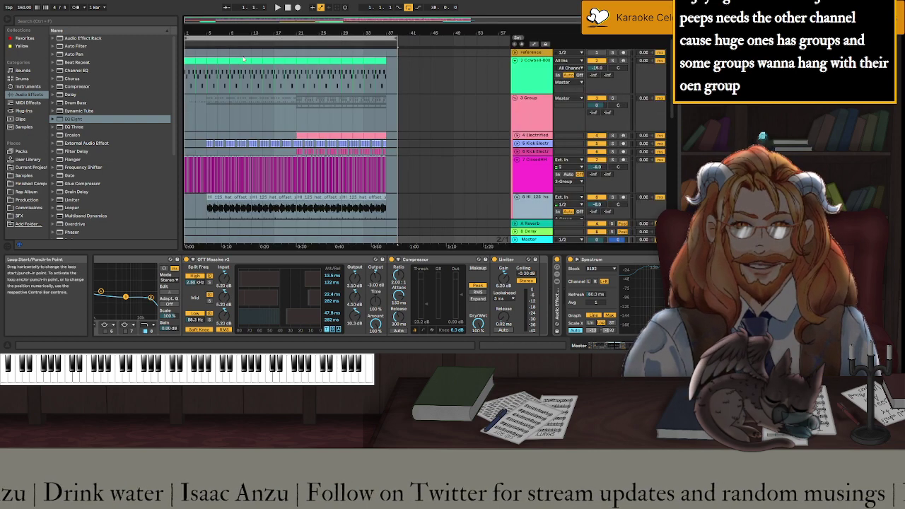
click(431, 115)
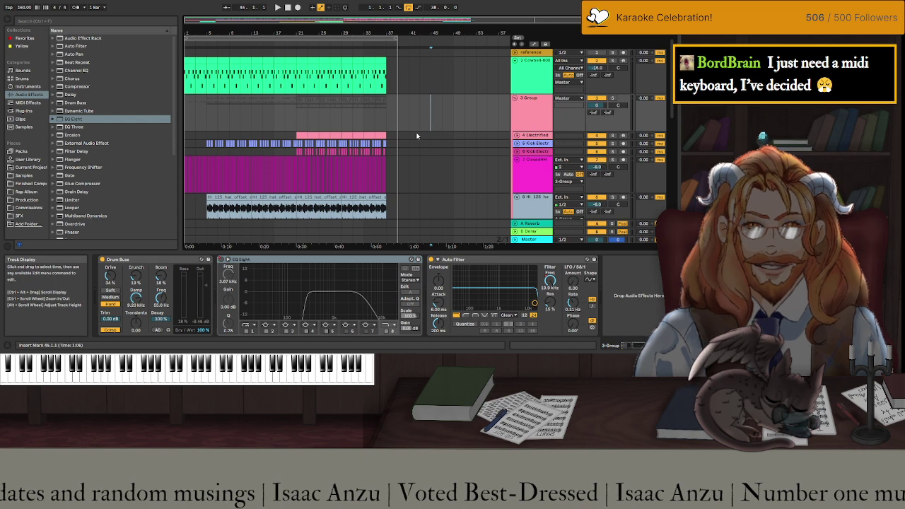
scroll(428, 124, down, 10)
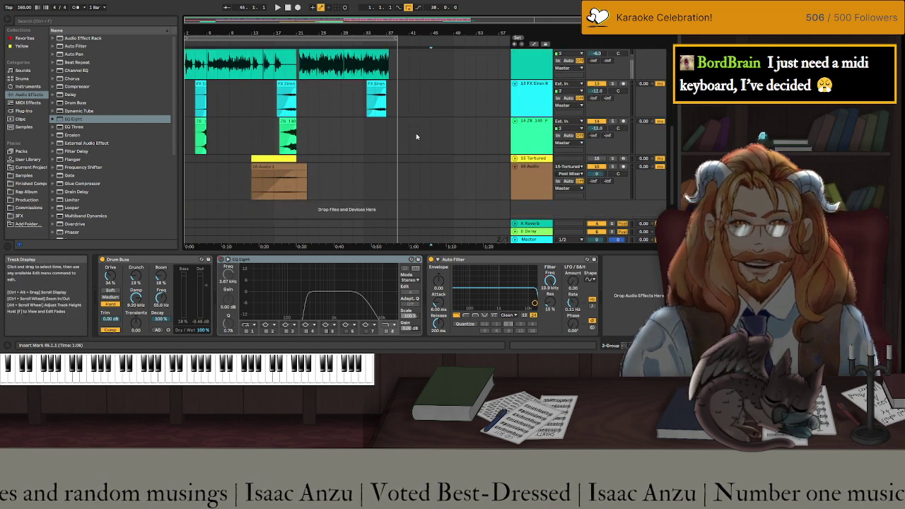
scroll(470, 198, up, 10)
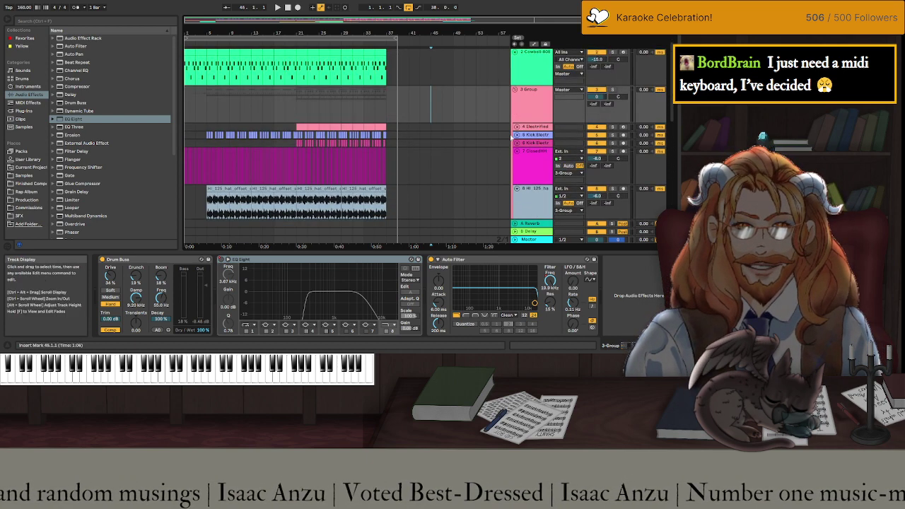
Show the Electrified Kit 10 drum rack, arm its track for live playing, and switch the arming to the Cowbell-808 track.
click(534, 126)
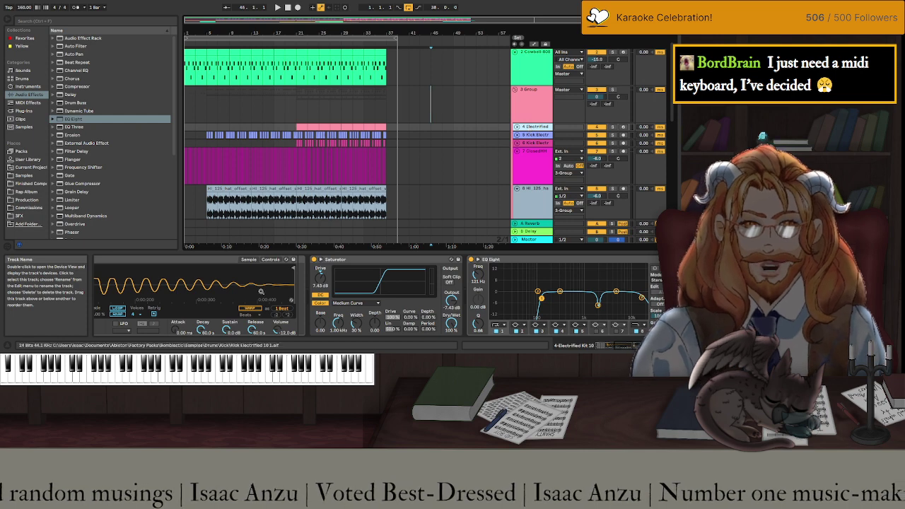
scroll(255, 287, left, 3)
scroll(255, 287, left, 5)
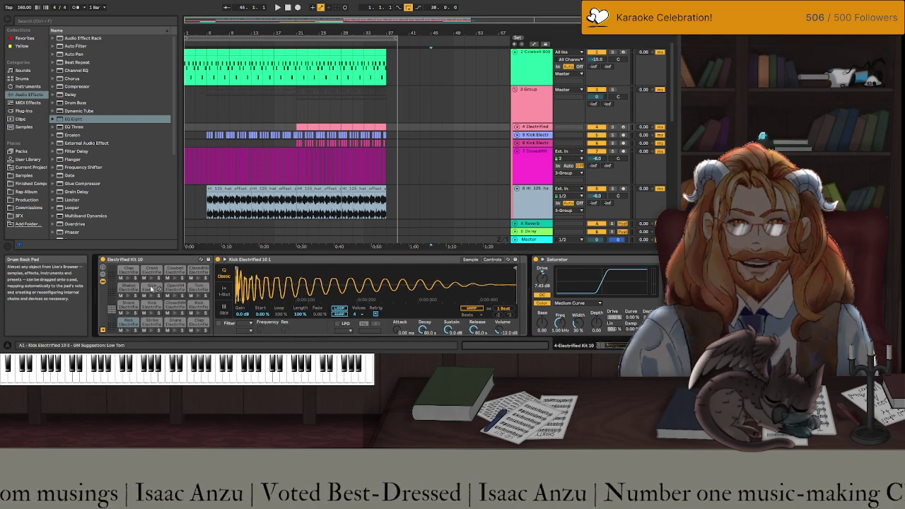
click(622, 127)
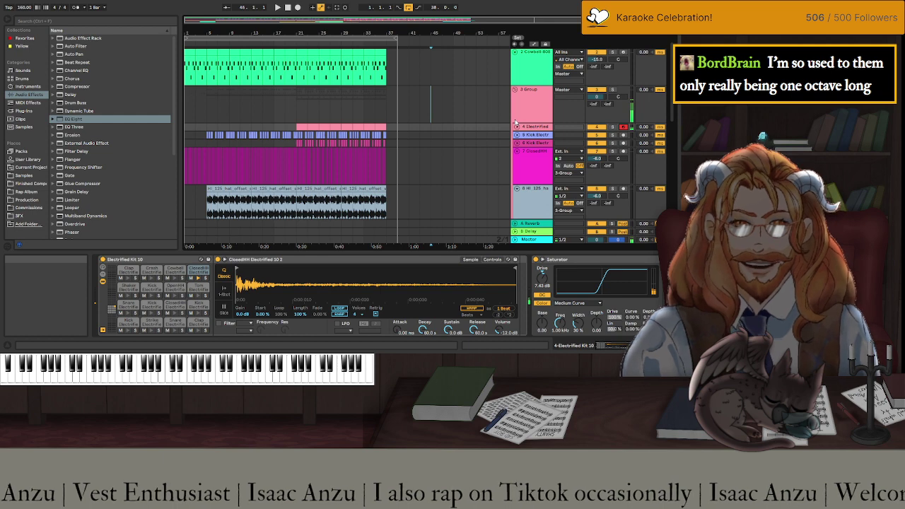
click(622, 53)
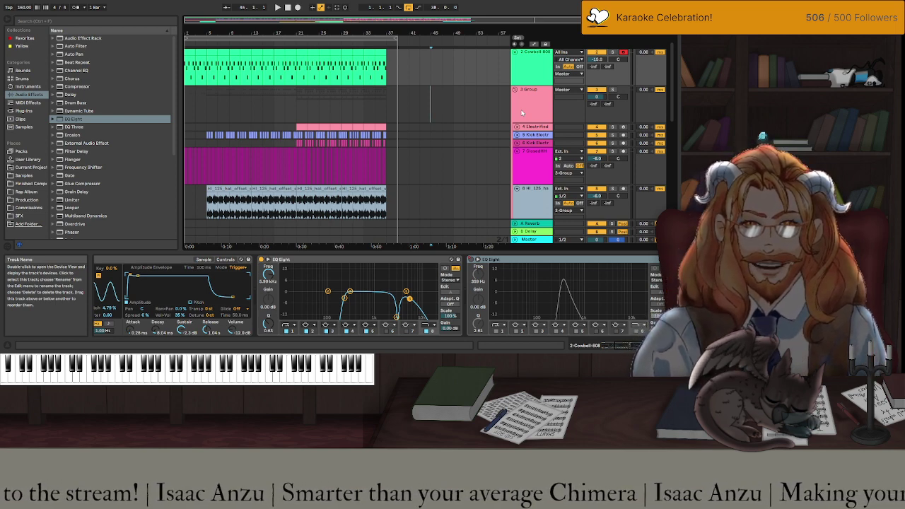
Examine the notes of the first Cowbell-808 MIDI clip and return to the track's device chain.
click(190, 67)
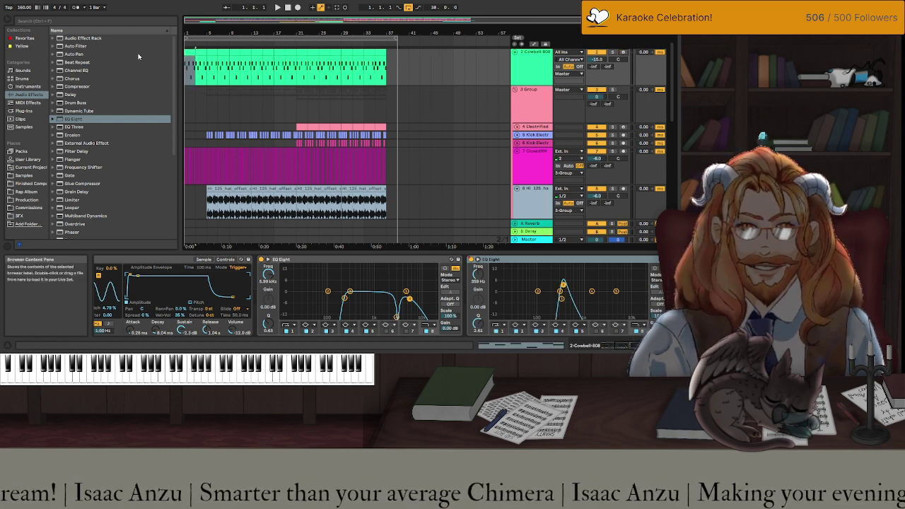
double_click(190, 67)
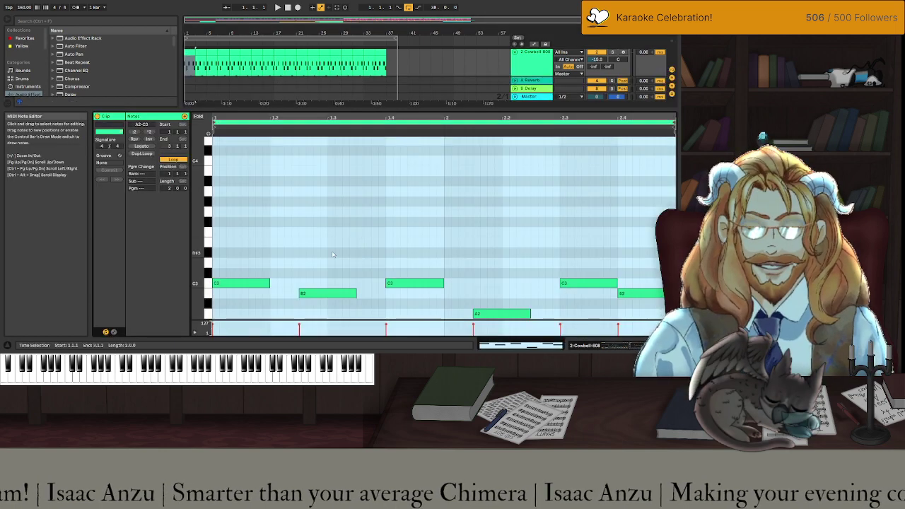
scroll(332, 255, down, 5)
click(240, 232)
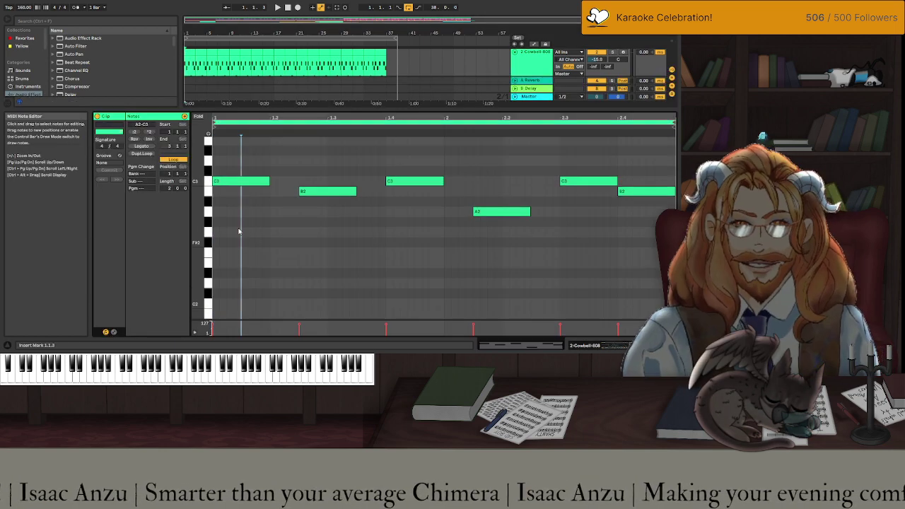
scroll(239, 231, up, 2)
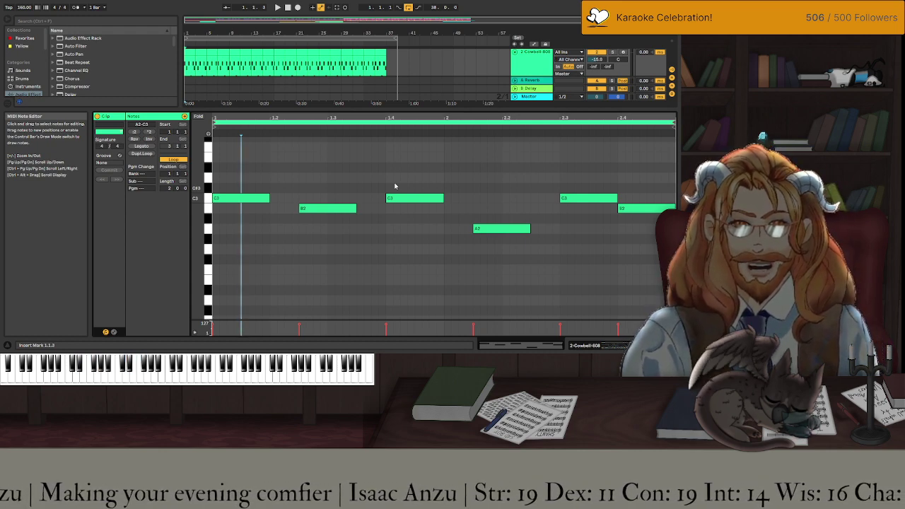
key(shift+Tab)
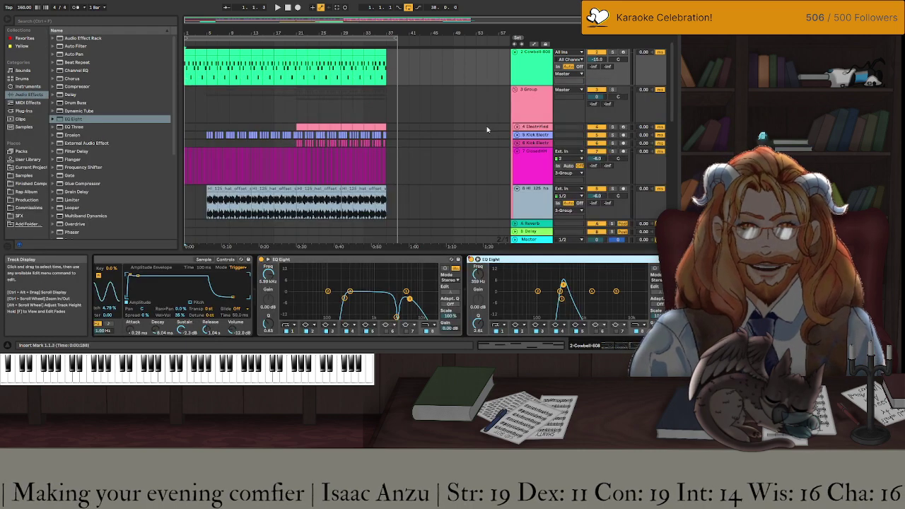
MIDI-map the filter frequency of the Cowbell-808 track's second EQ Eight to CC 73.
click(530, 67)
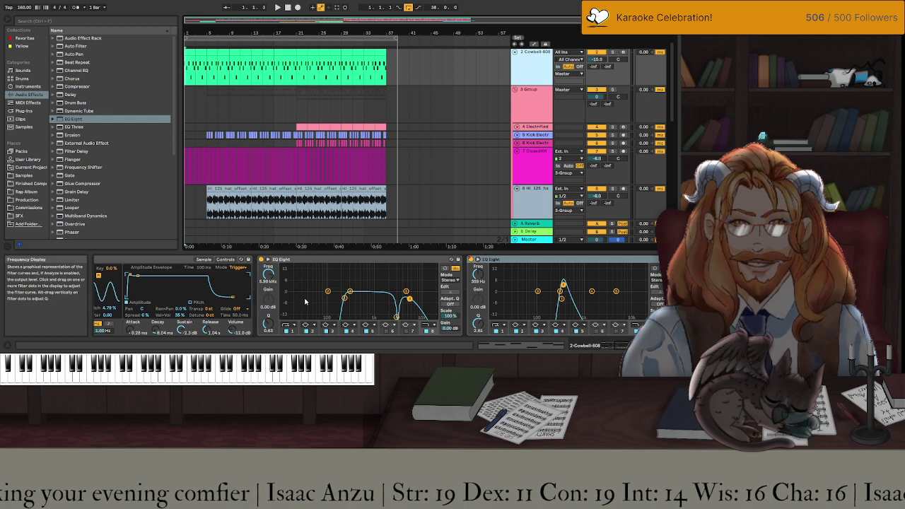
click(563, 289)
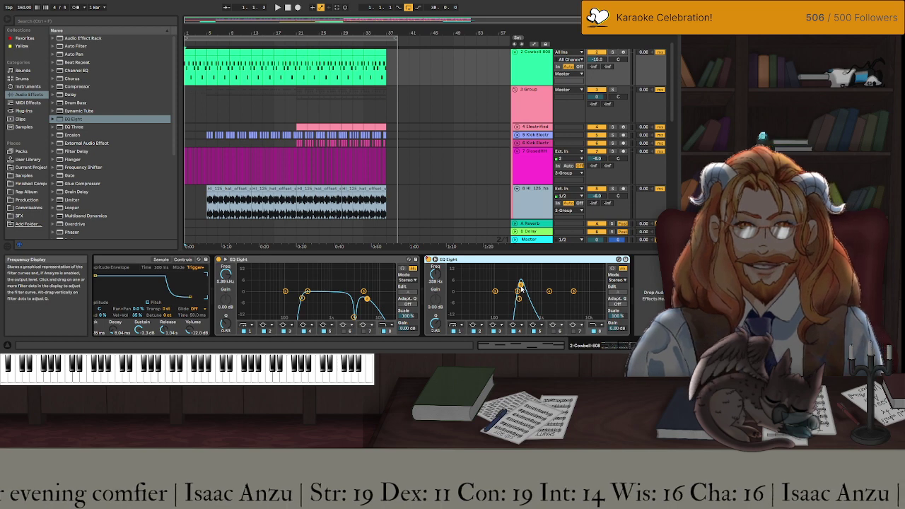
key(ctrl+m)
click(521, 287)
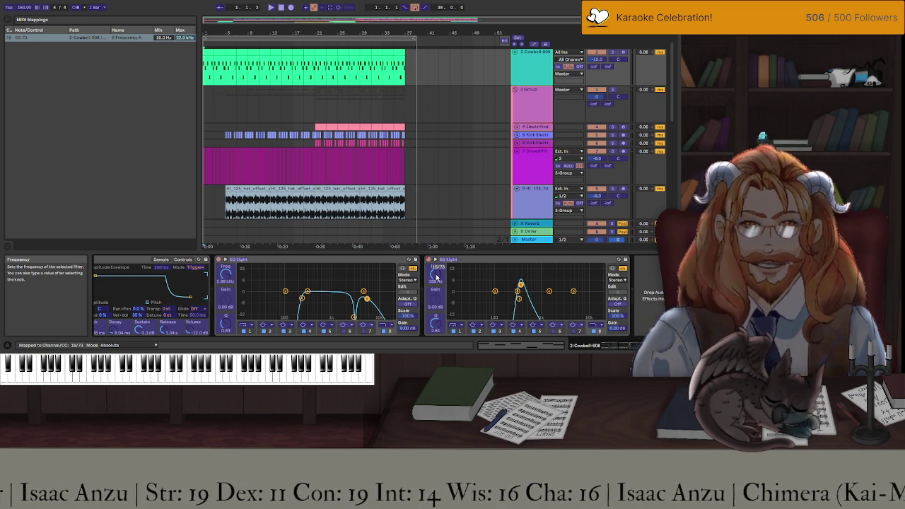
key(ctrl+m)
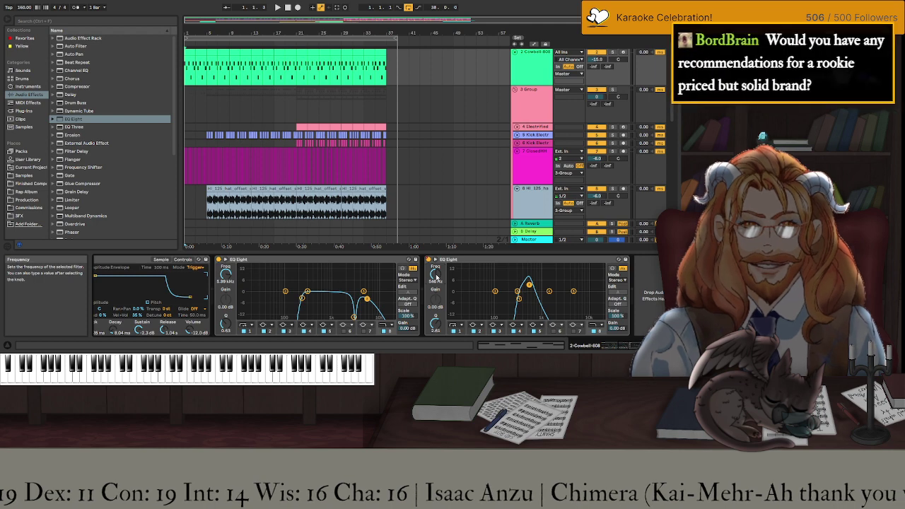
Play the Cowbell-808 track soloed from bar 1 while sweeping the mapped EQ frequency to about 264 Hz, unsolo it and save the set.
drag(187, 63, 205, 64)
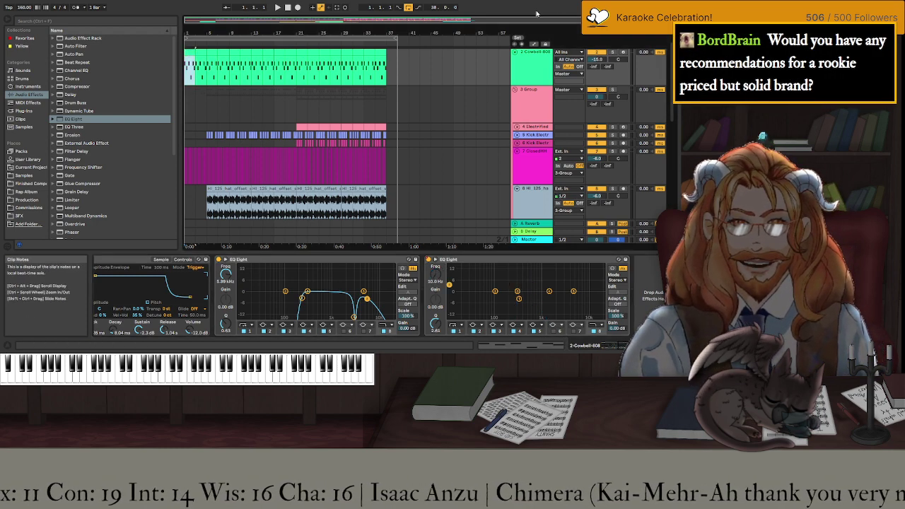
click(612, 53)
key(space)
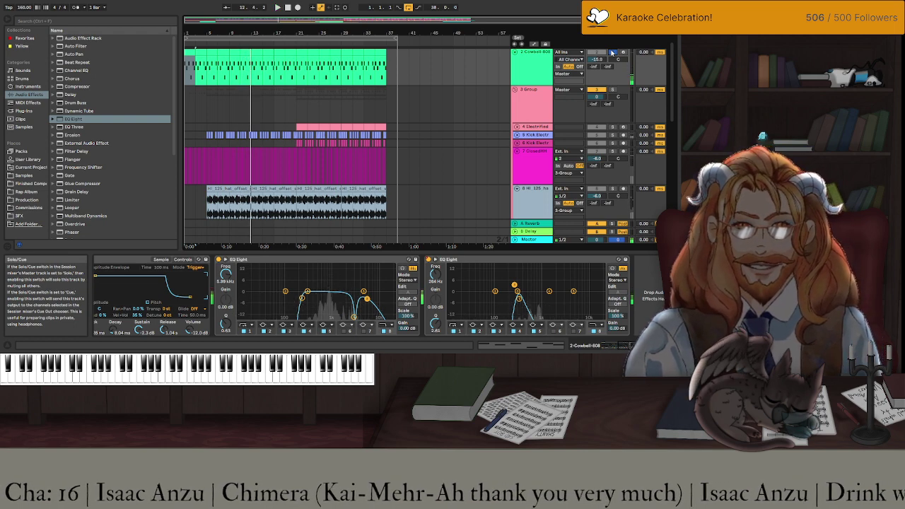
click(612, 52)
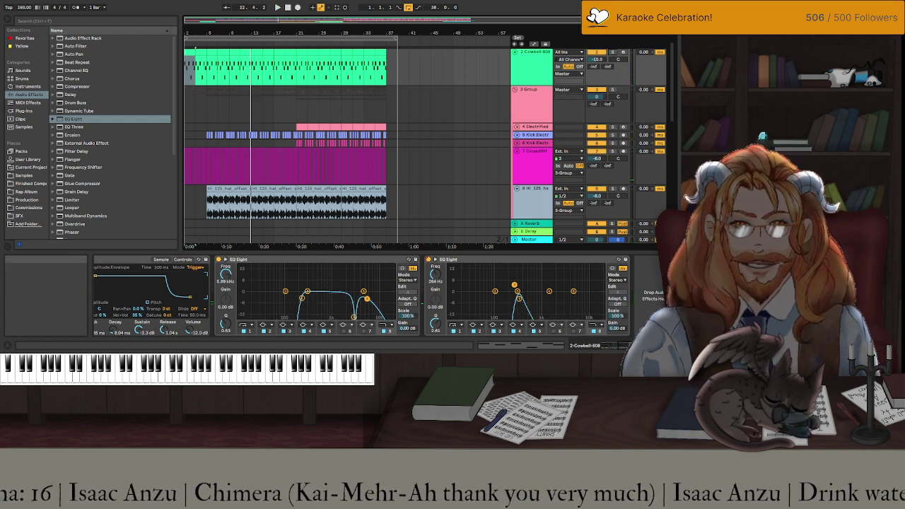
key(ctrl+s)
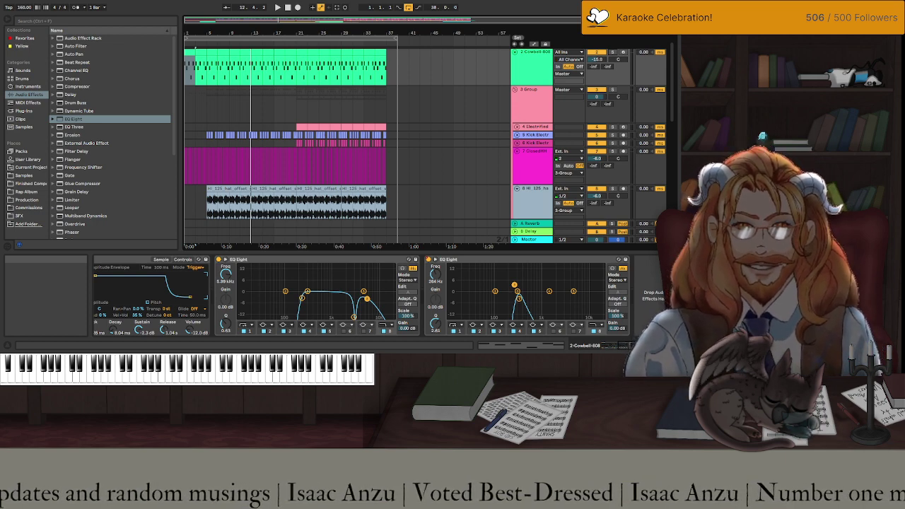
Play the whole arrangement while raising the Master Compressor's ratio to about 2.4:1, stop playback and save the set.
key(ctrl+a)
key(space)
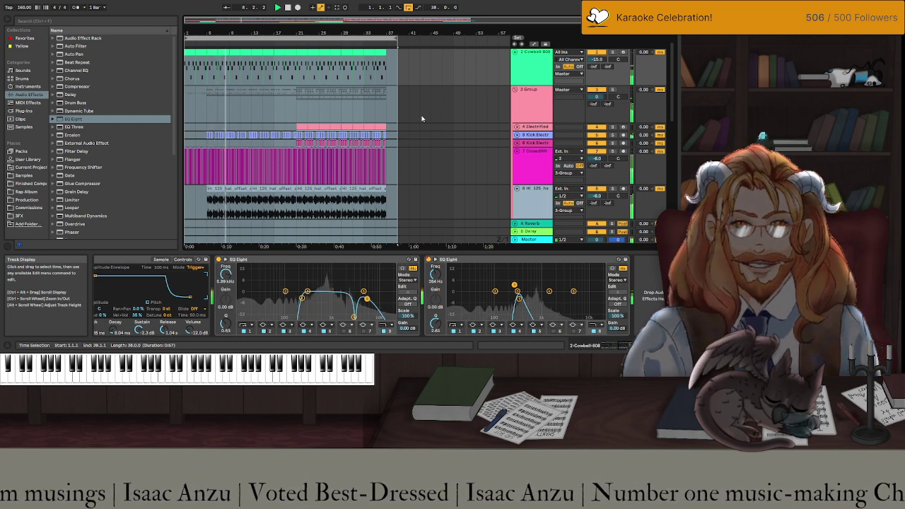
click(514, 242)
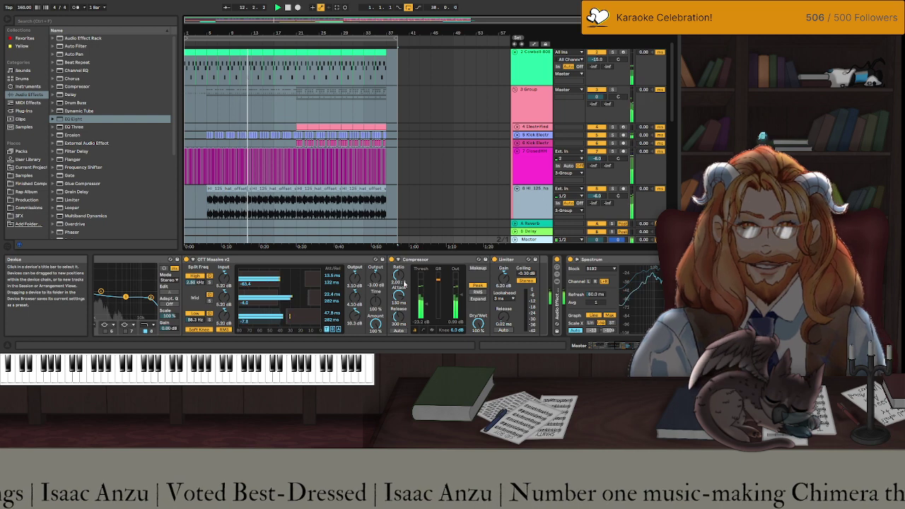
drag(405, 284, 400, 280)
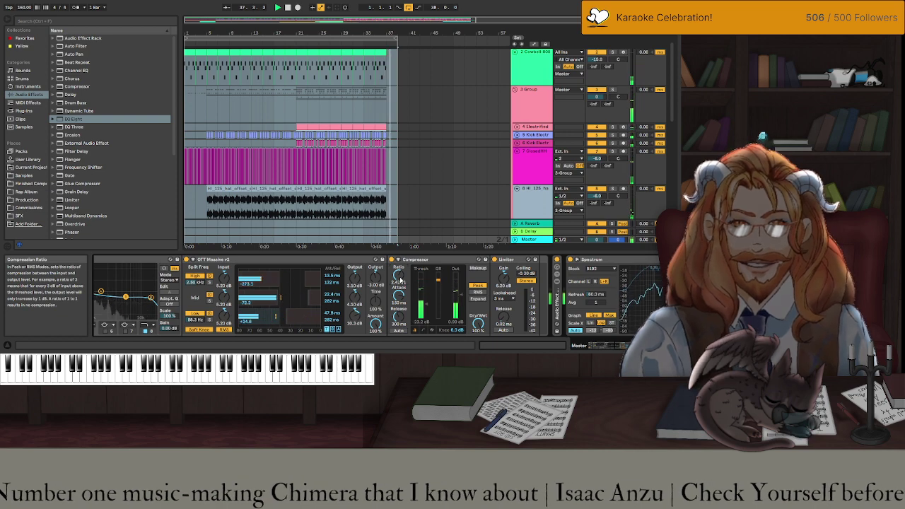
key(space)
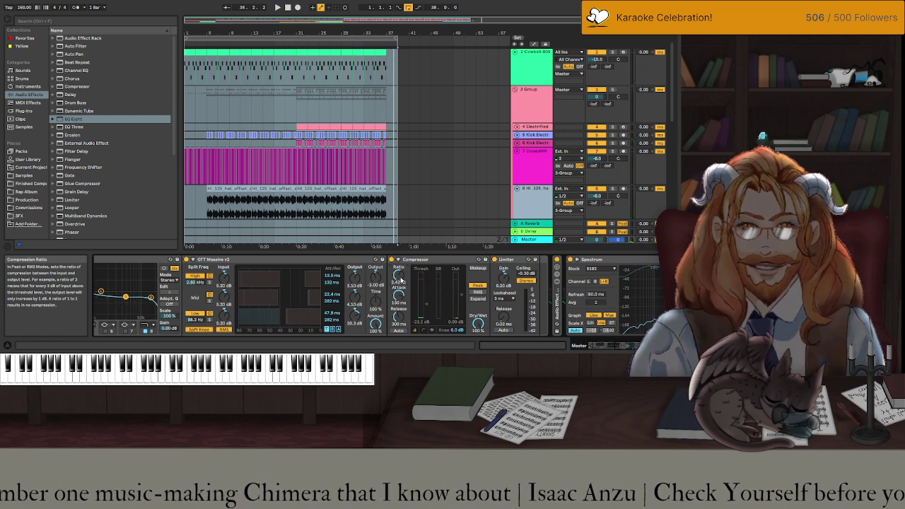
key(ctrl+s)
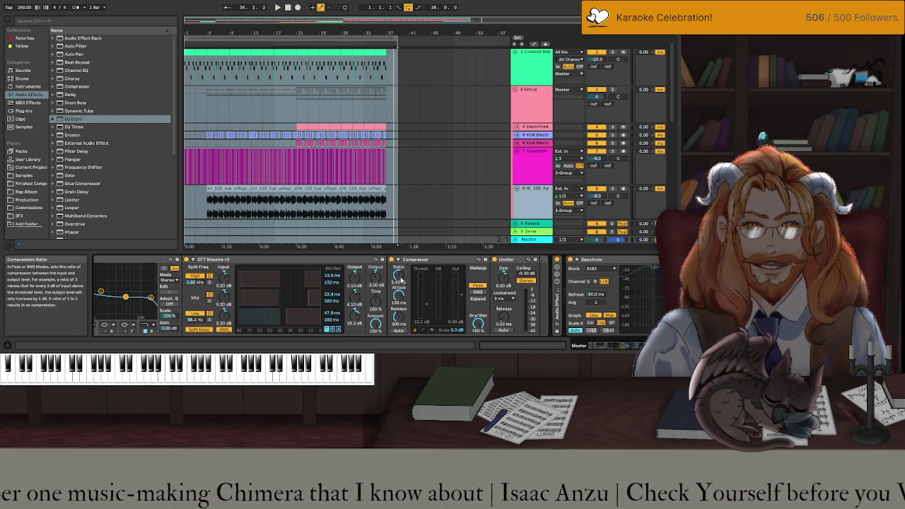